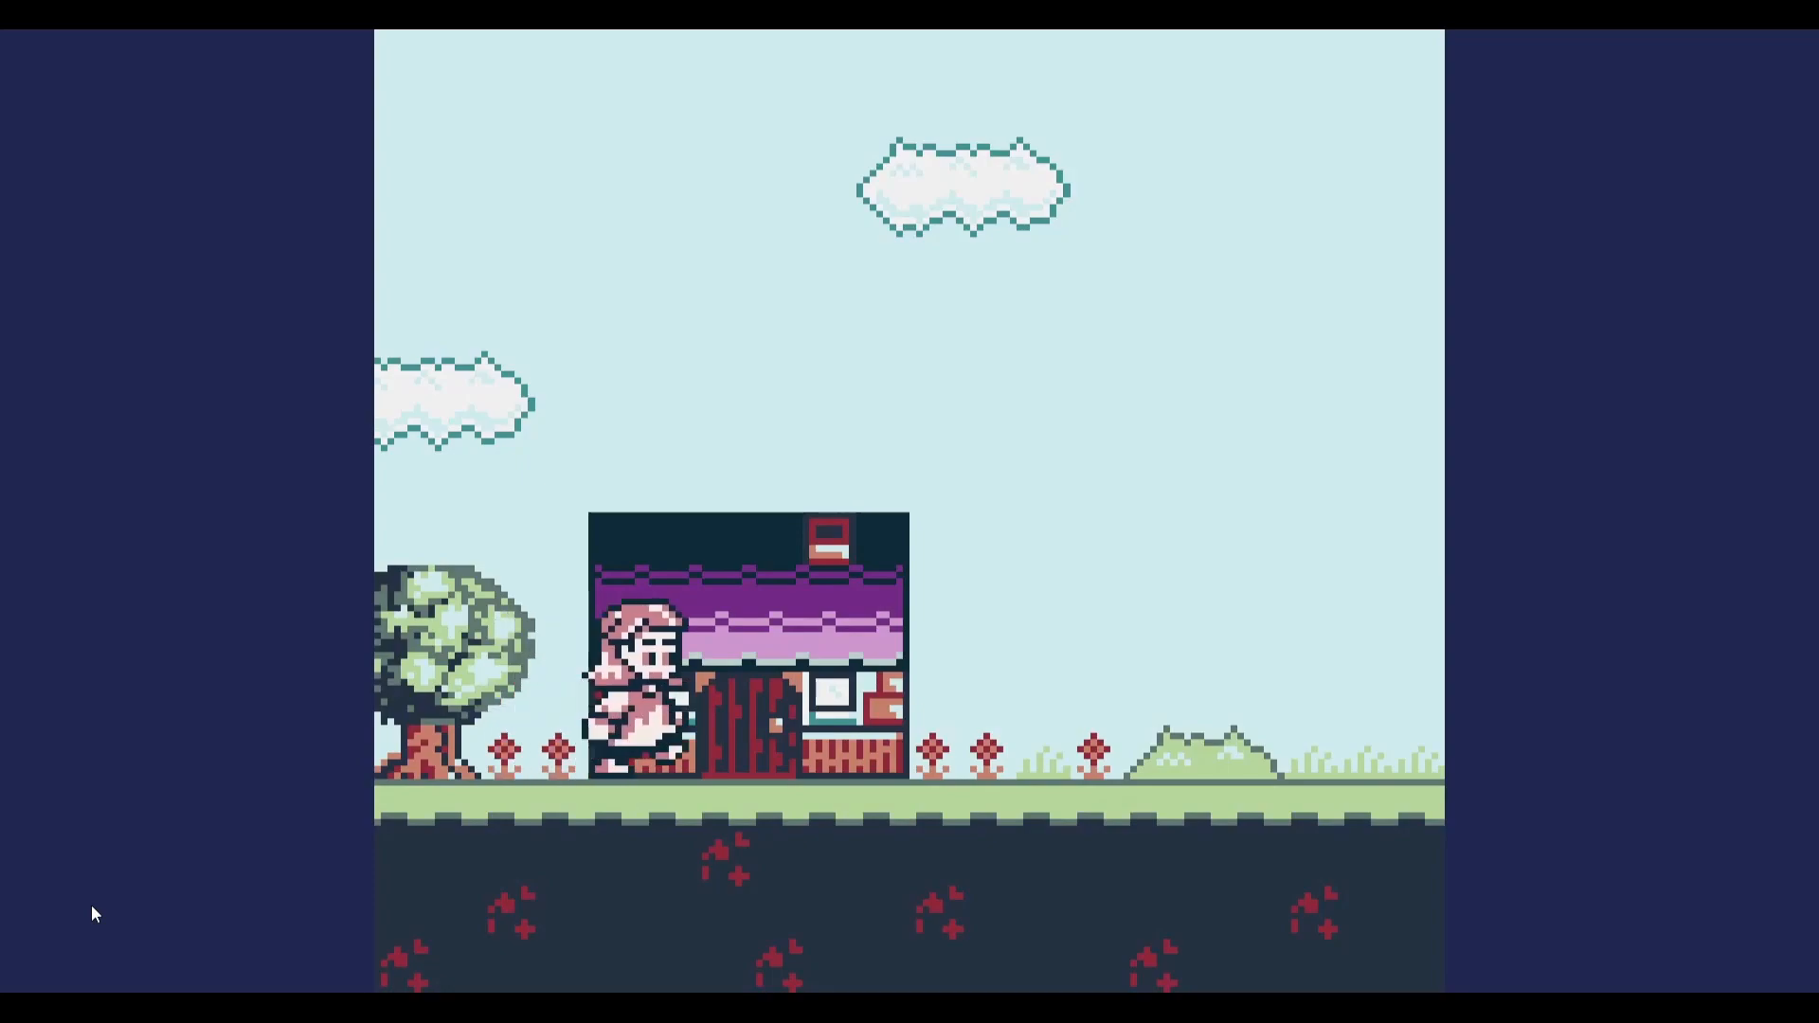
key(z)
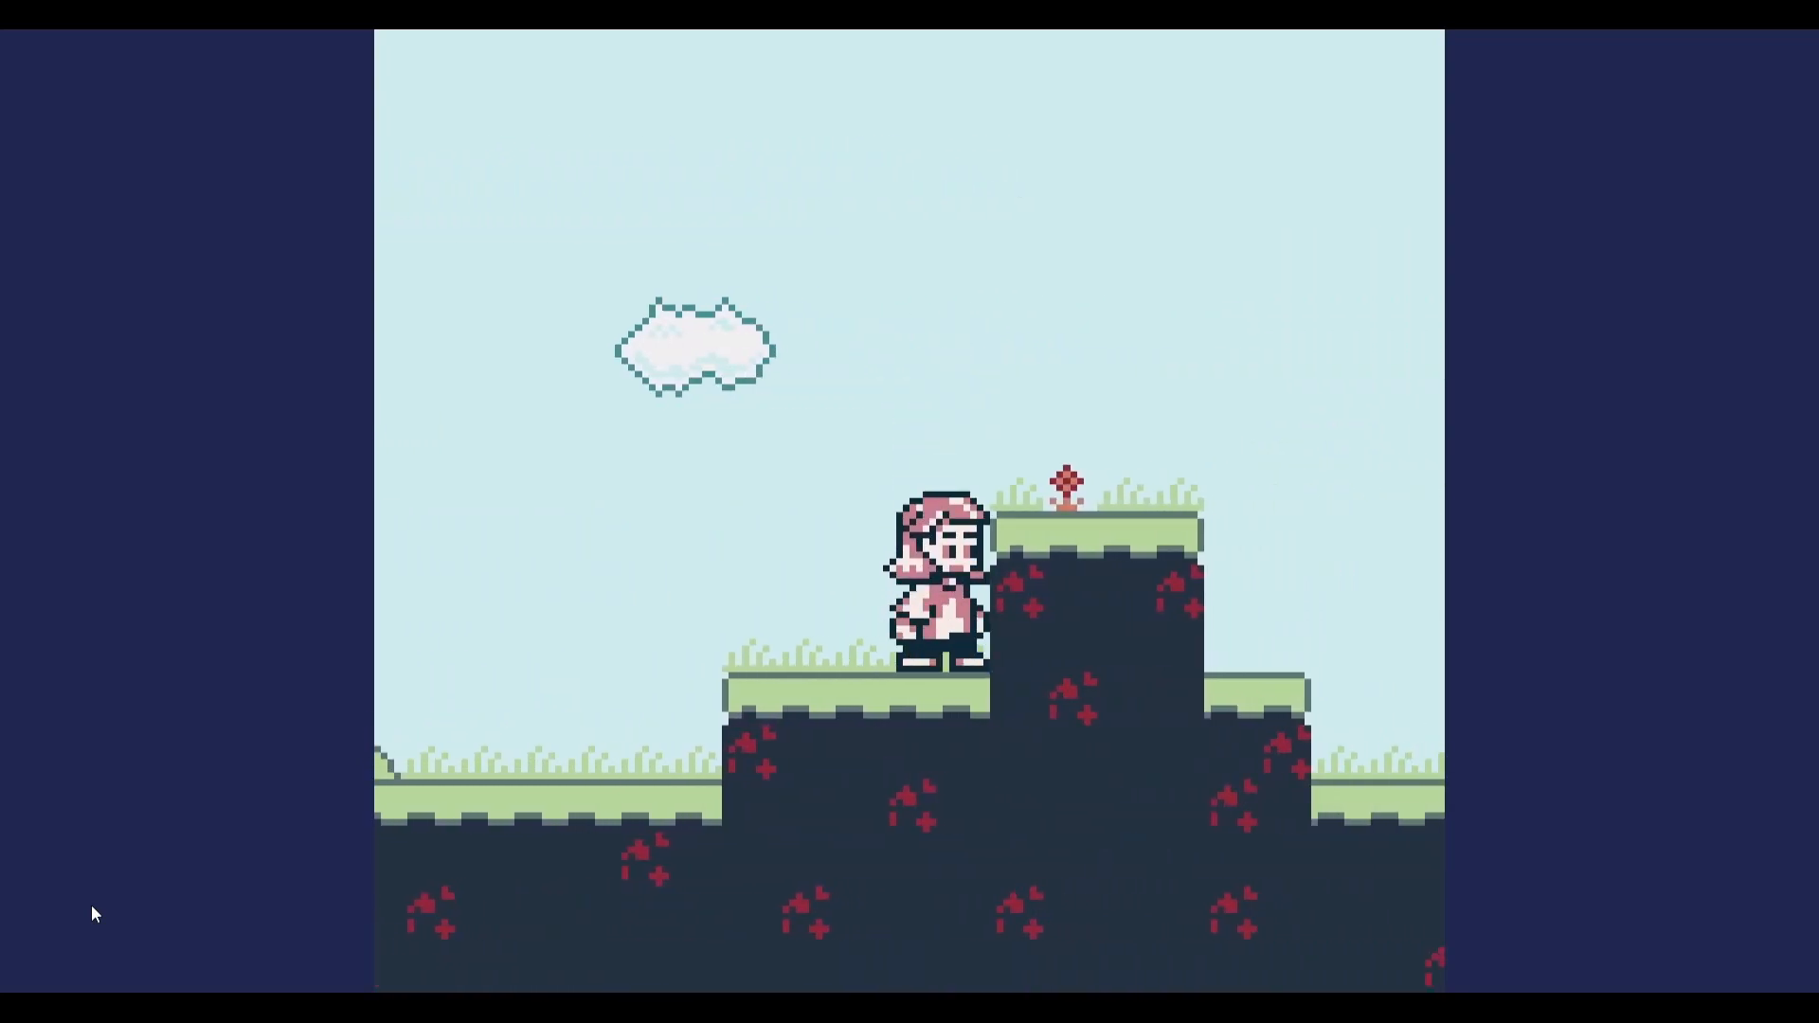
key(z)
key(Right)
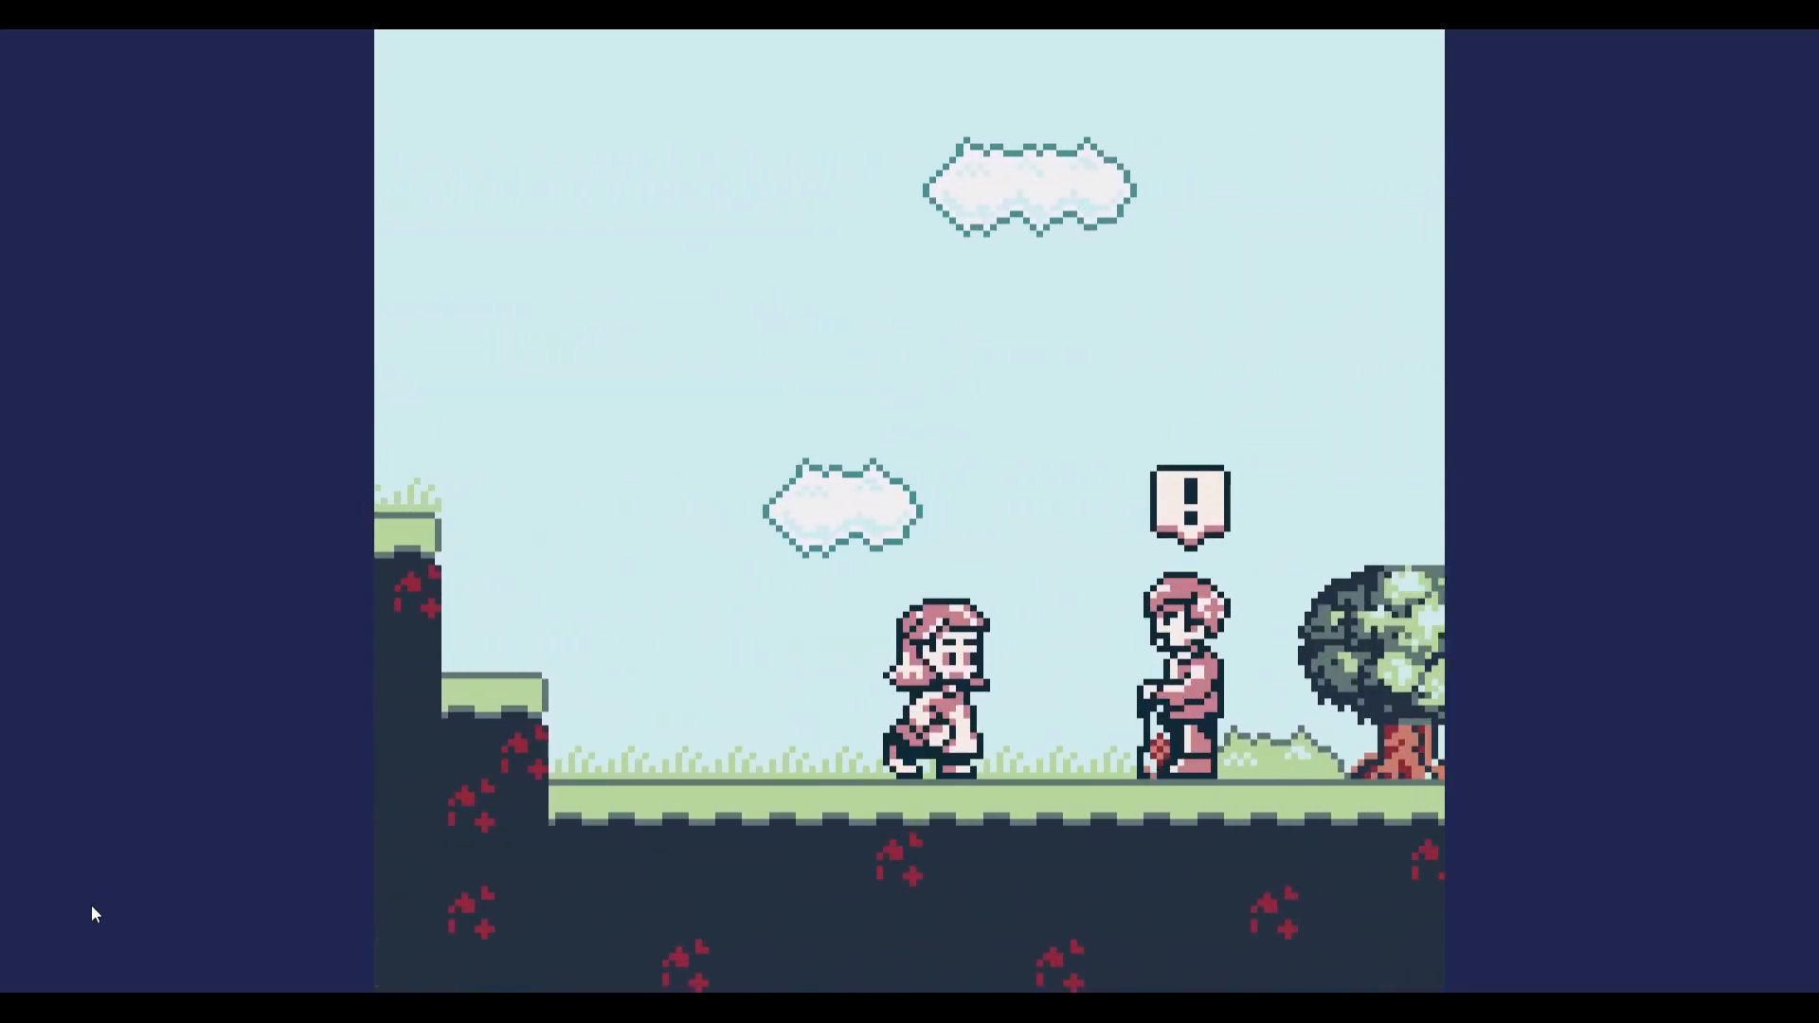
key(z)
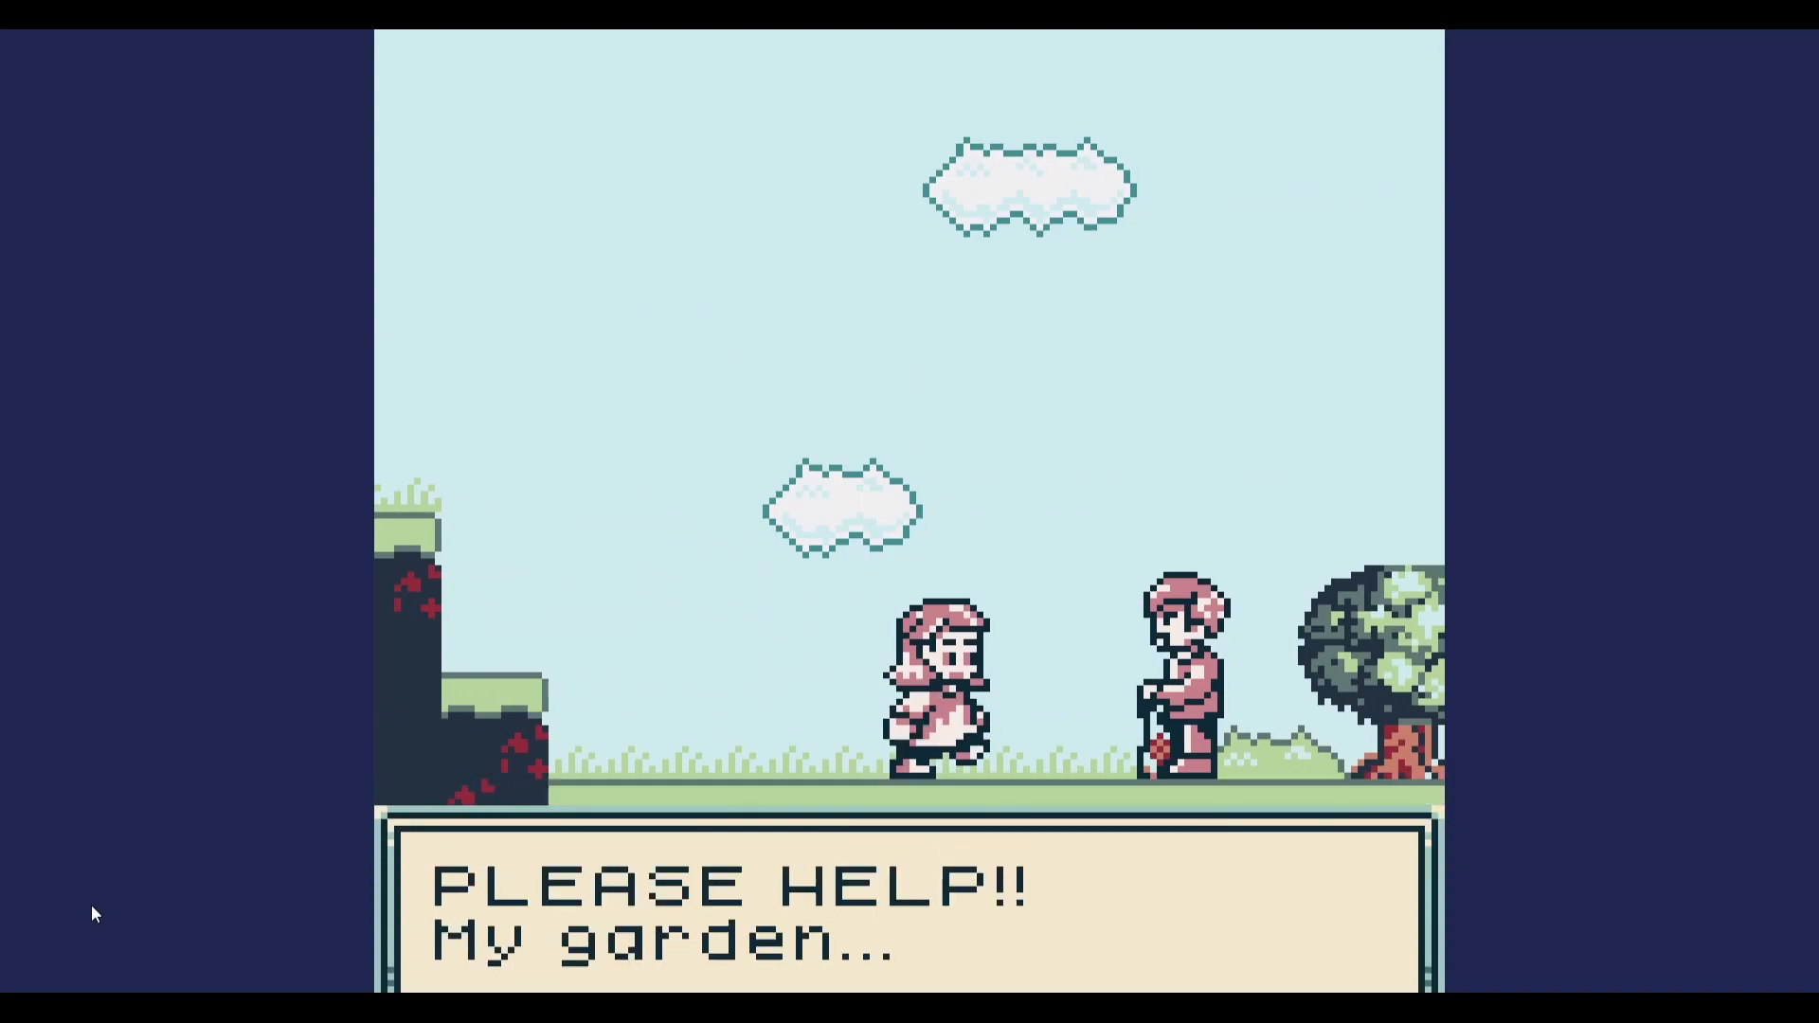
key(Right)
key(z)
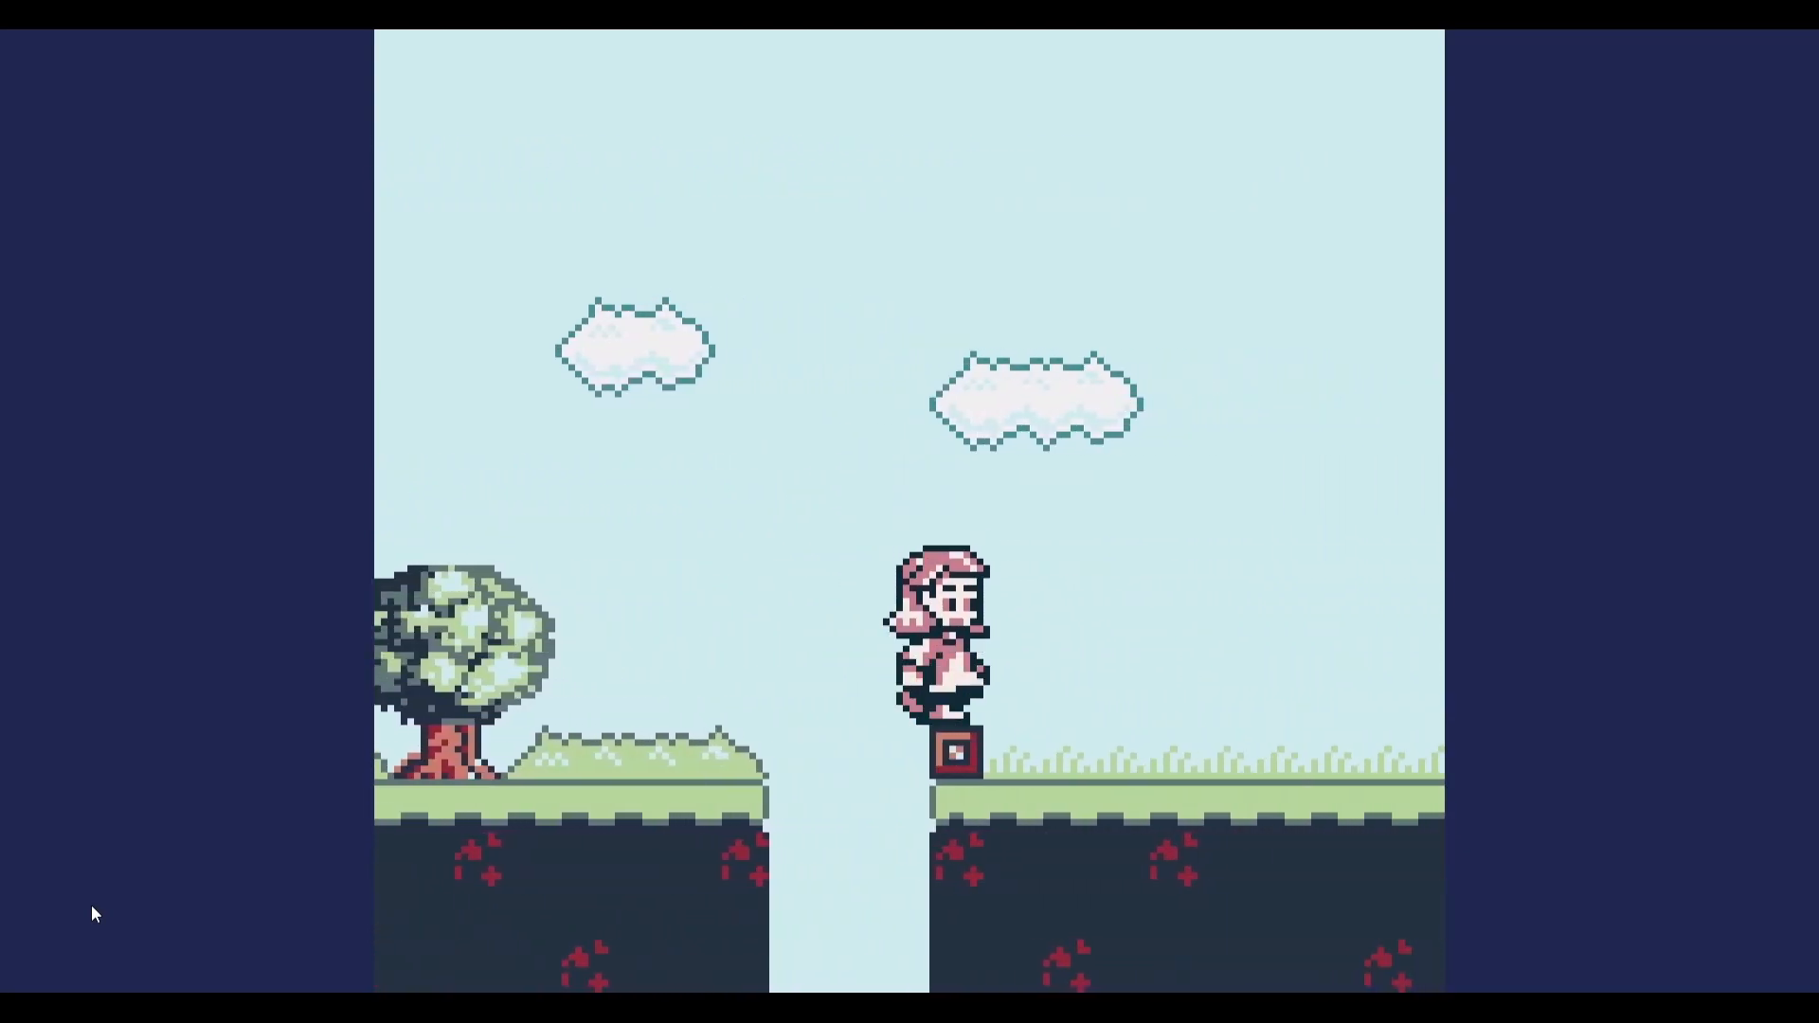
key(z)
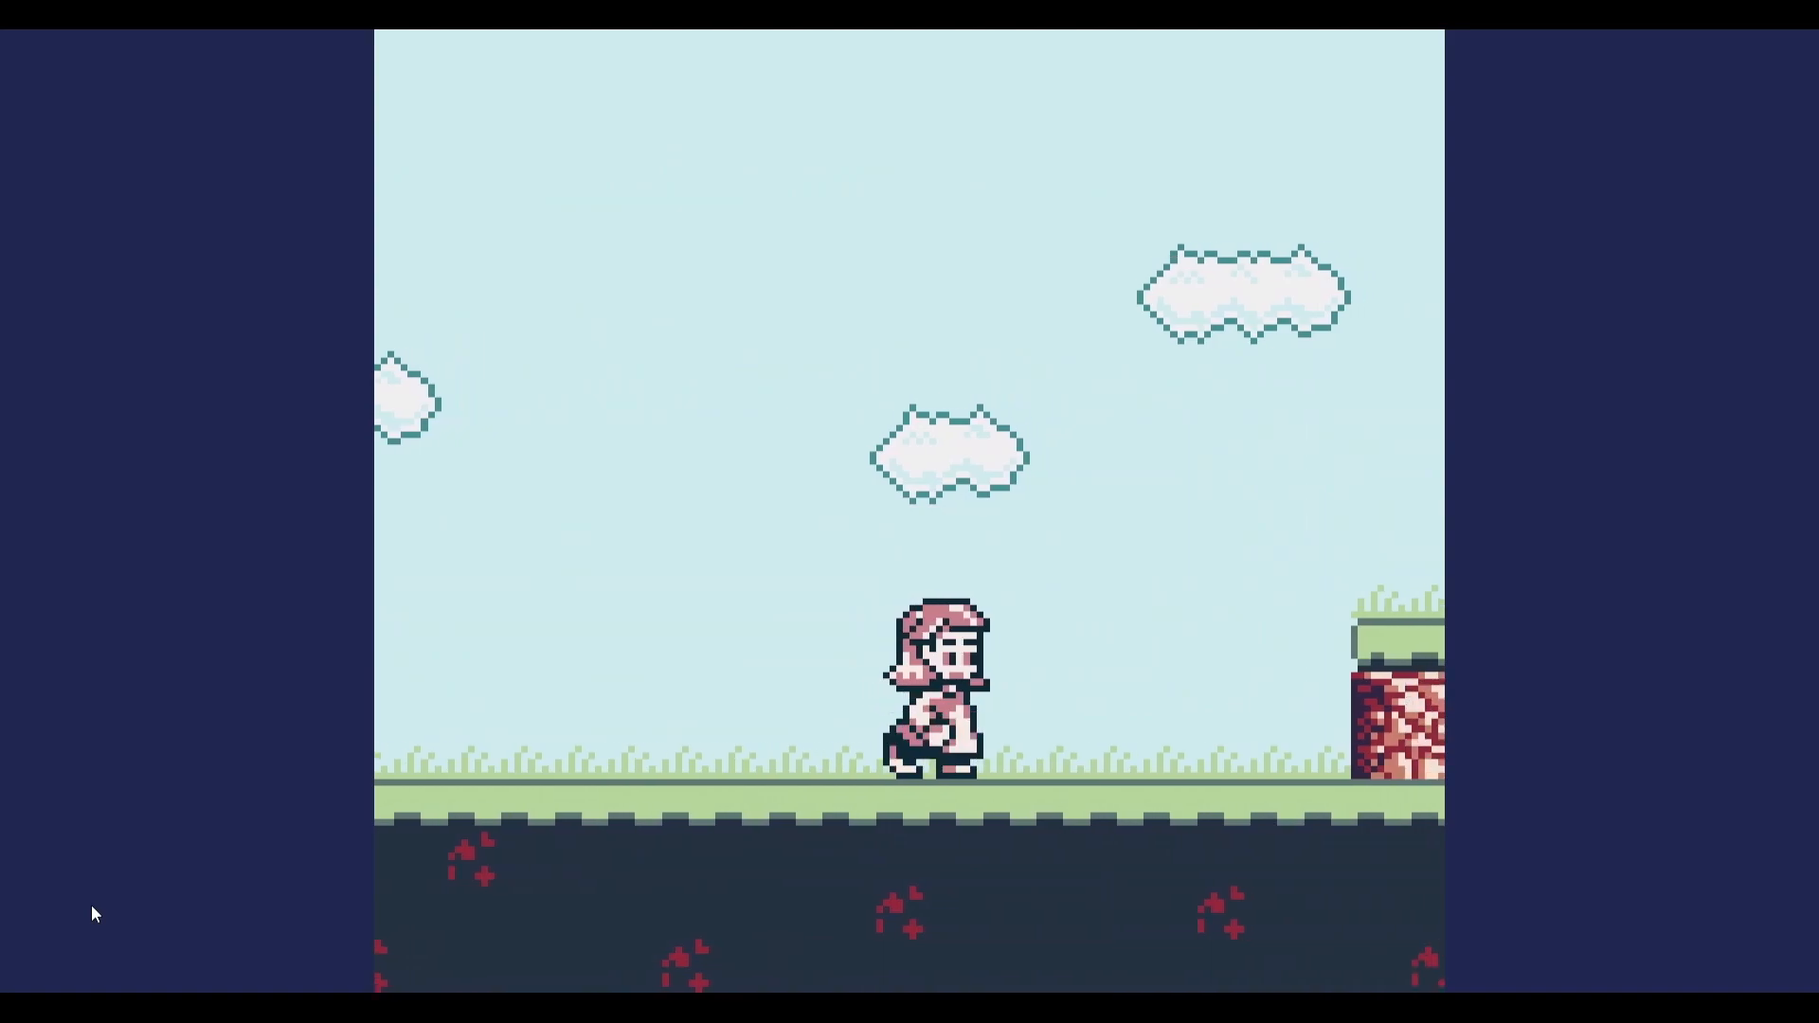
key(z)
key(z)
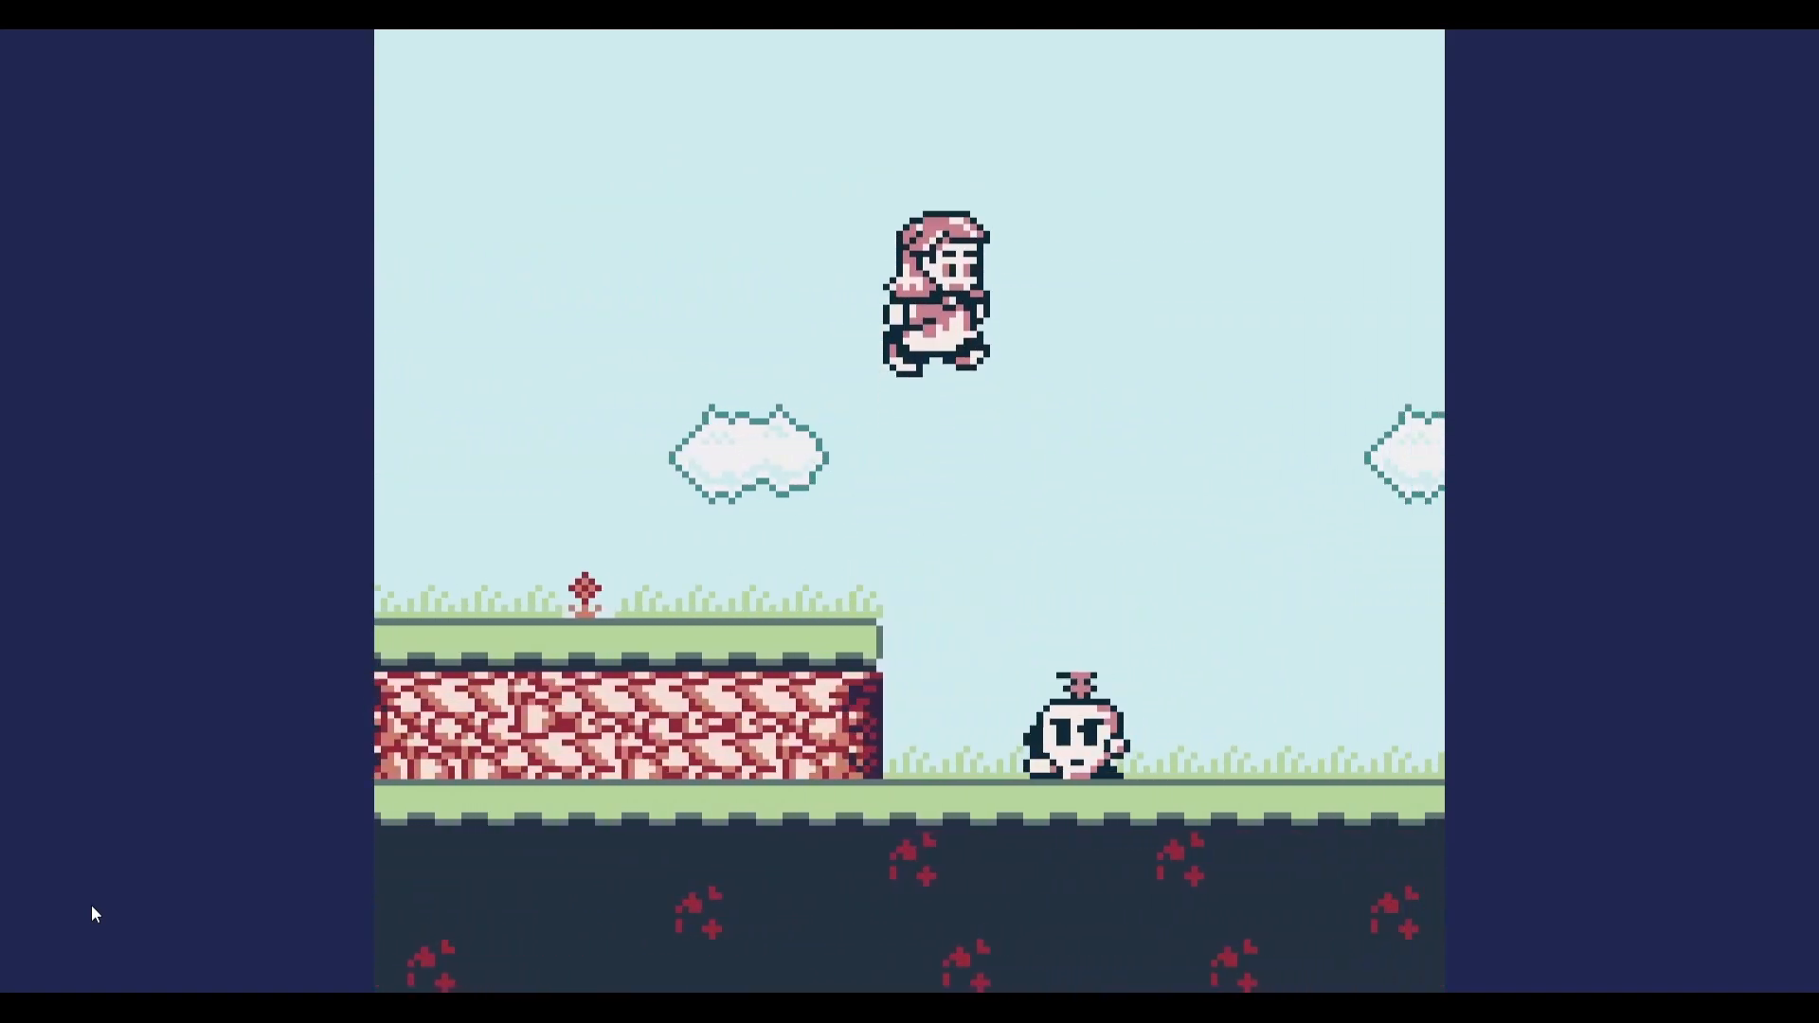
key(z)
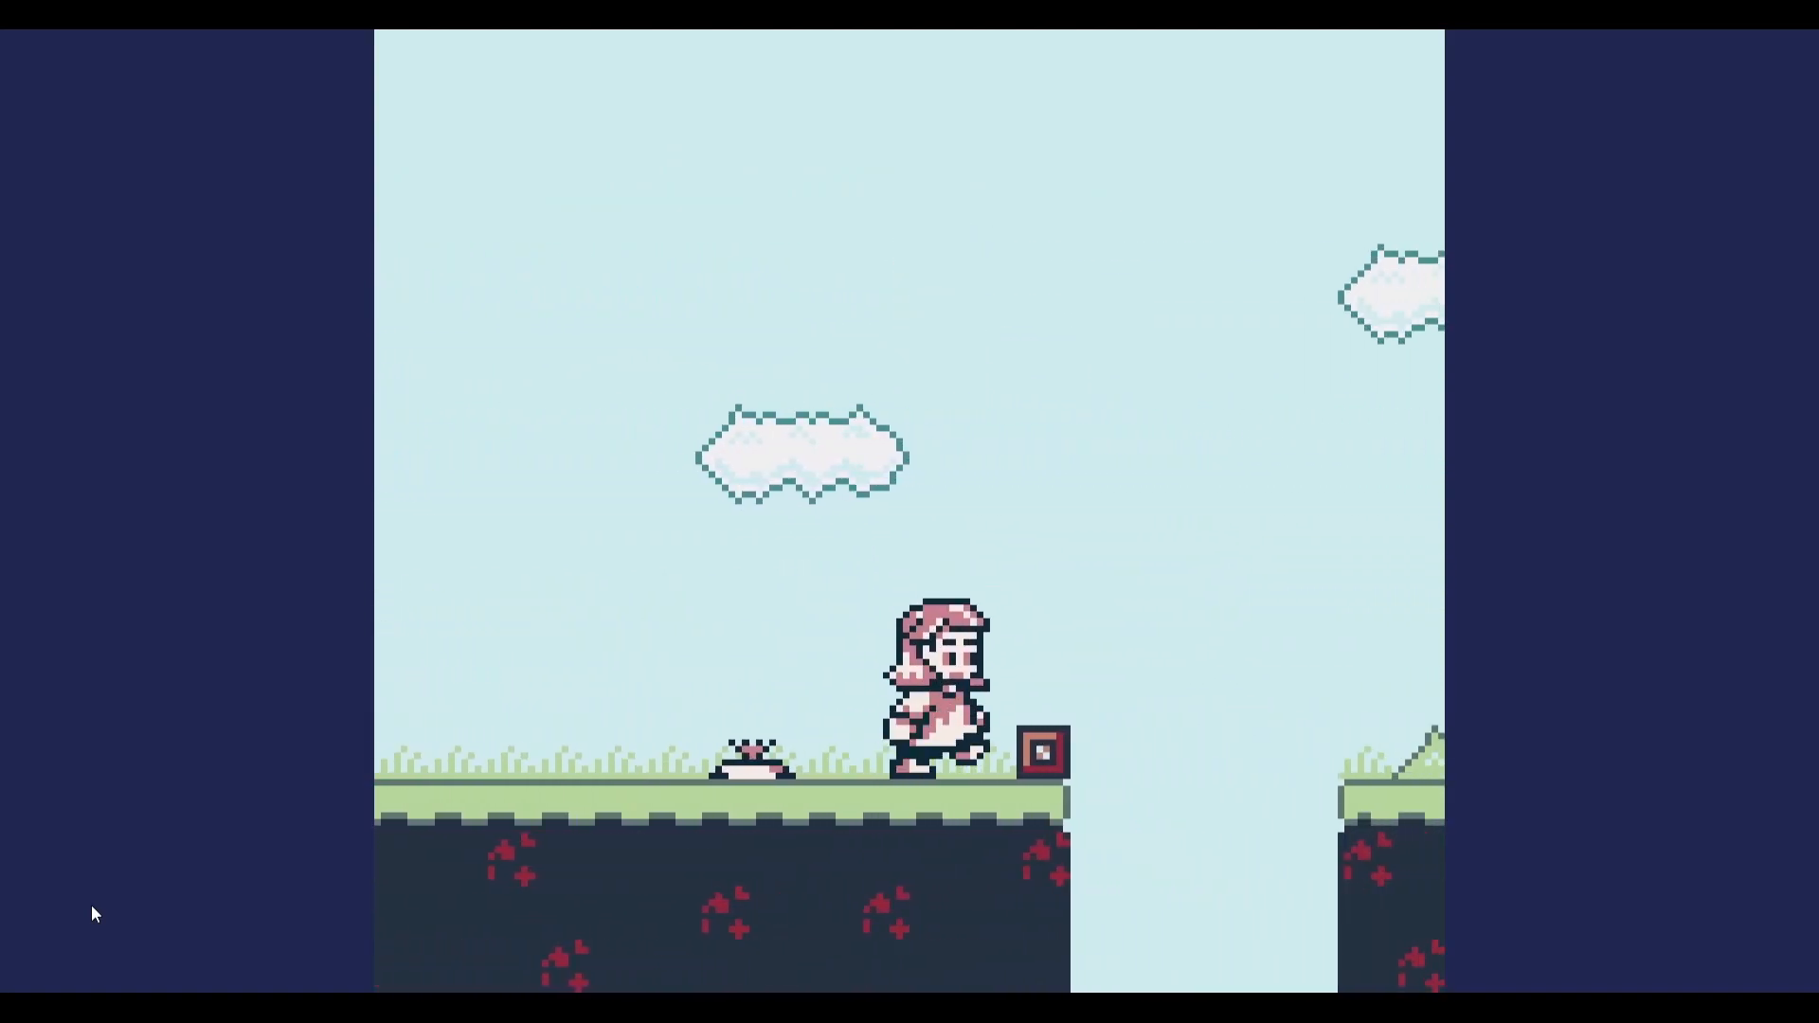
key(z)
key(z)
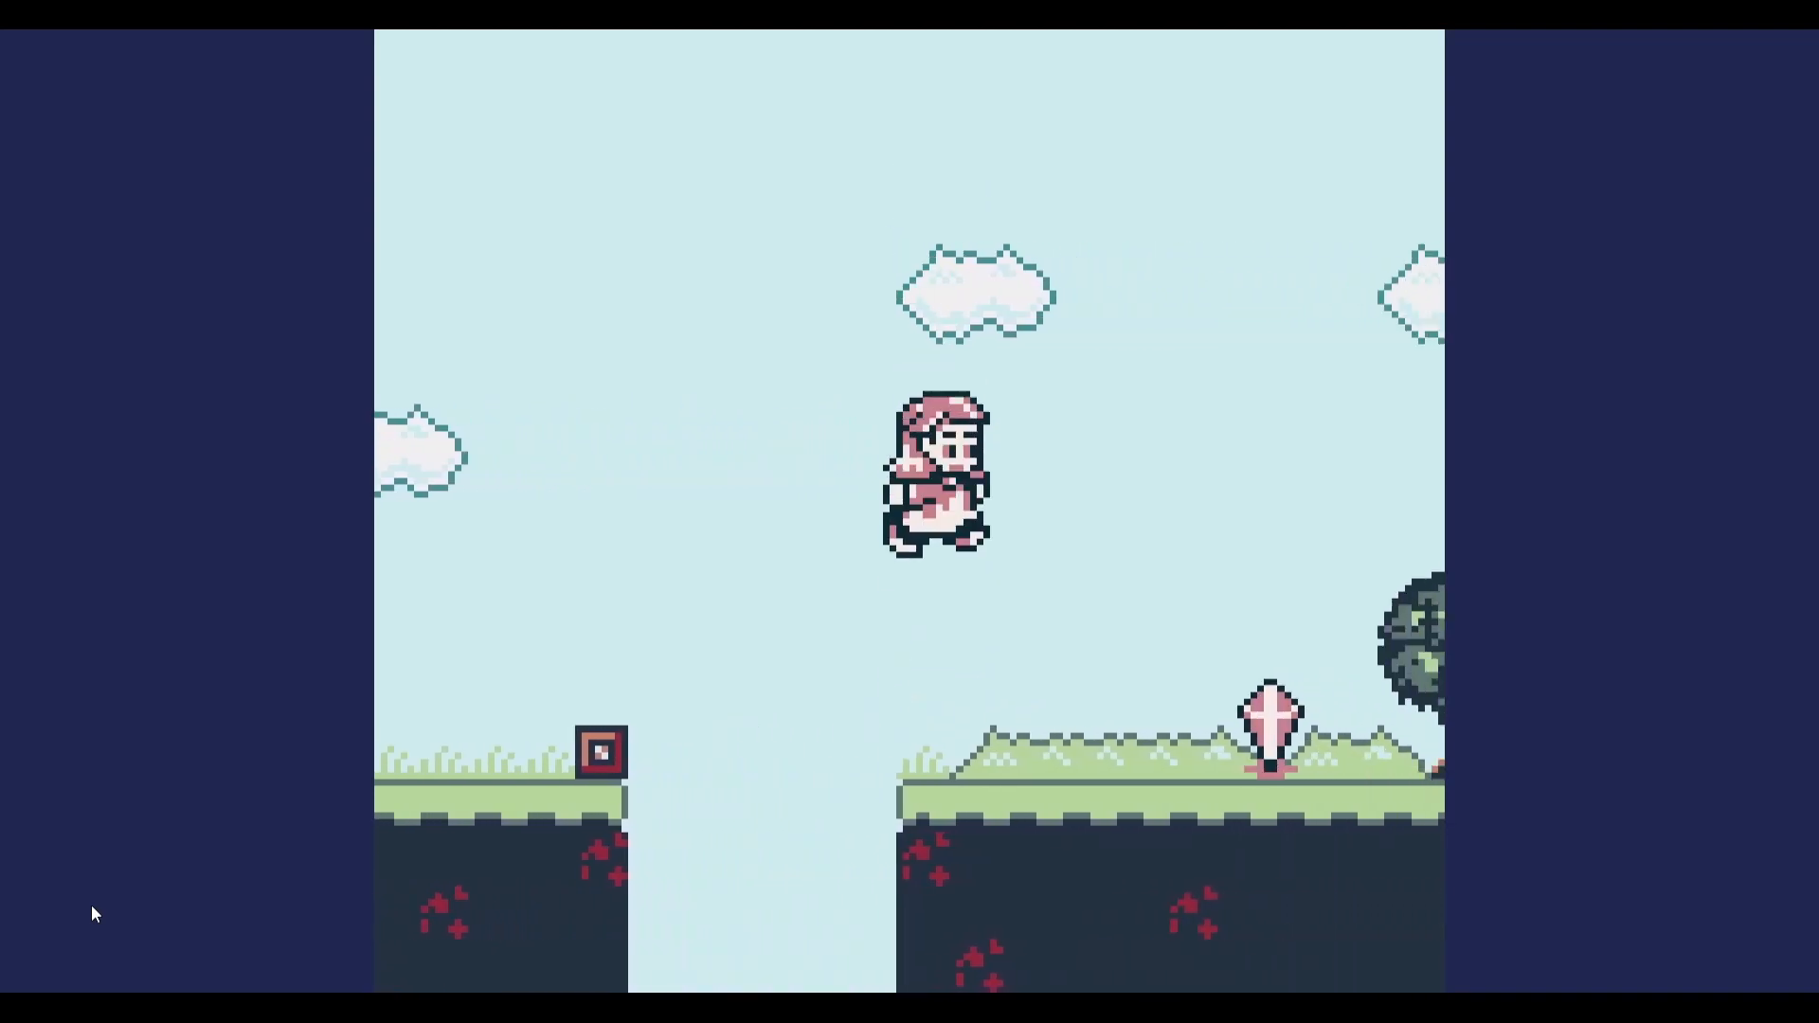
key(z)
key(Left)
key(Return)
key(z)
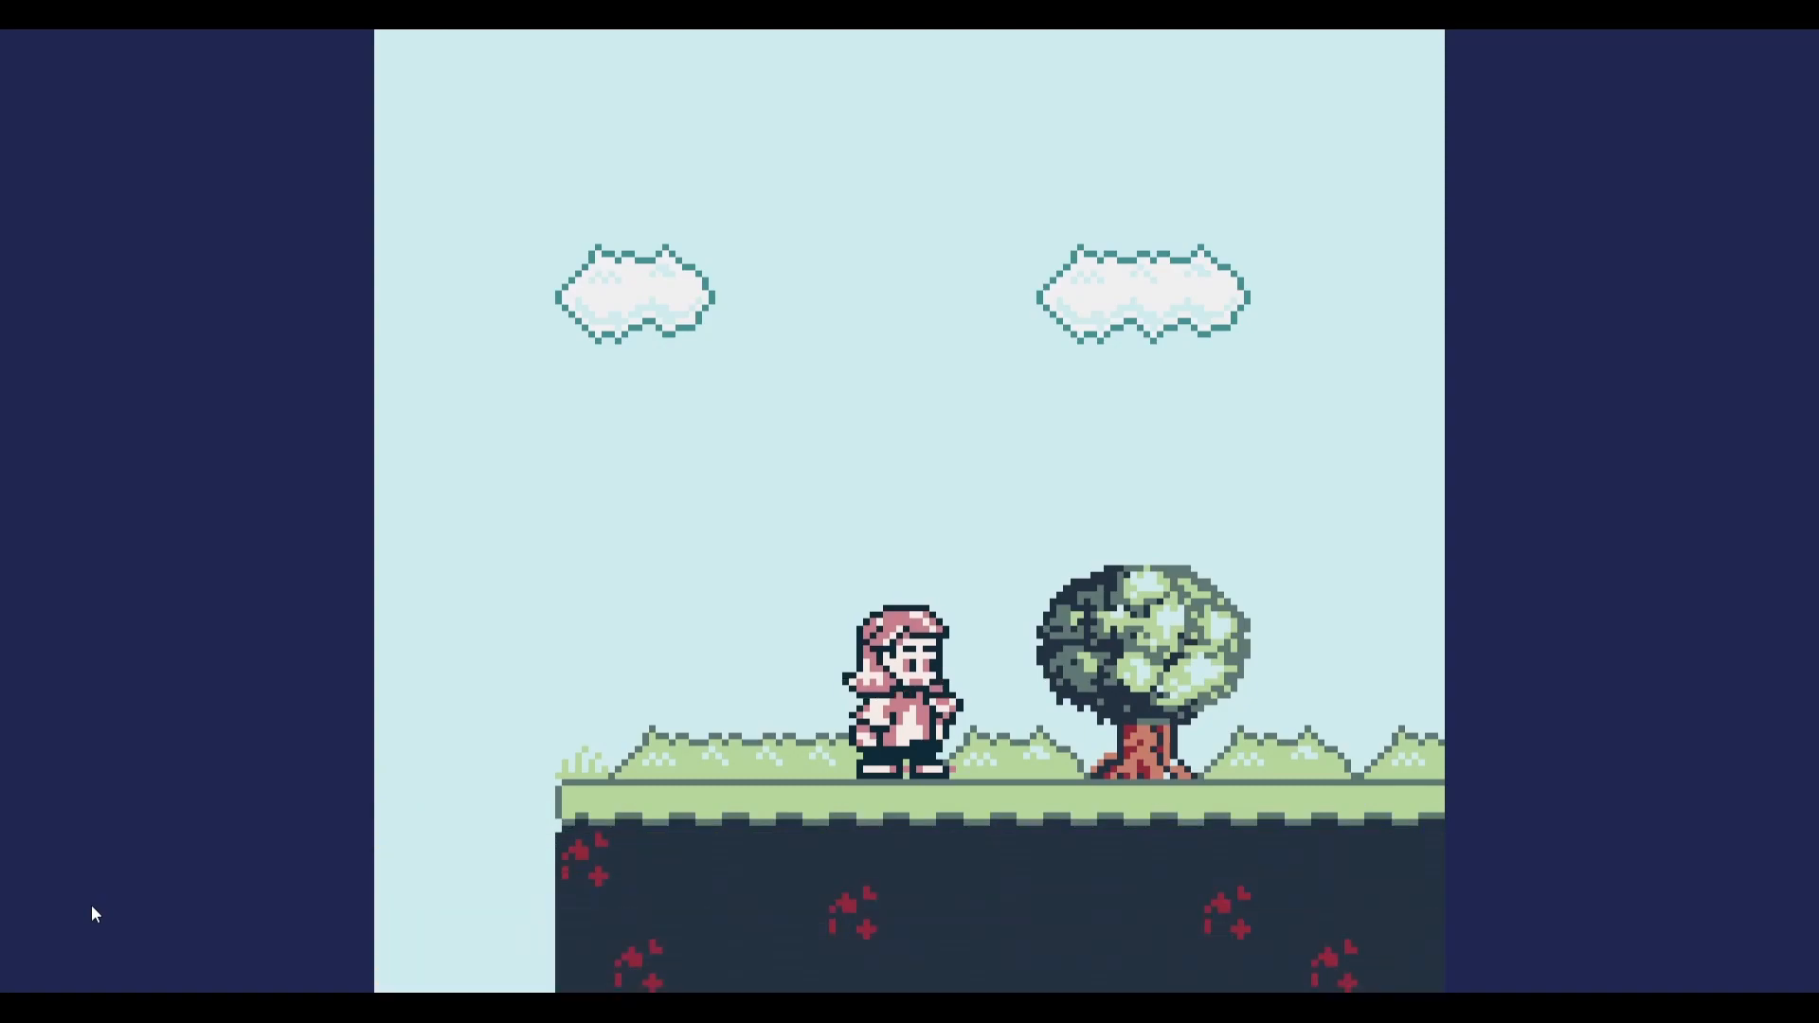
key(z)
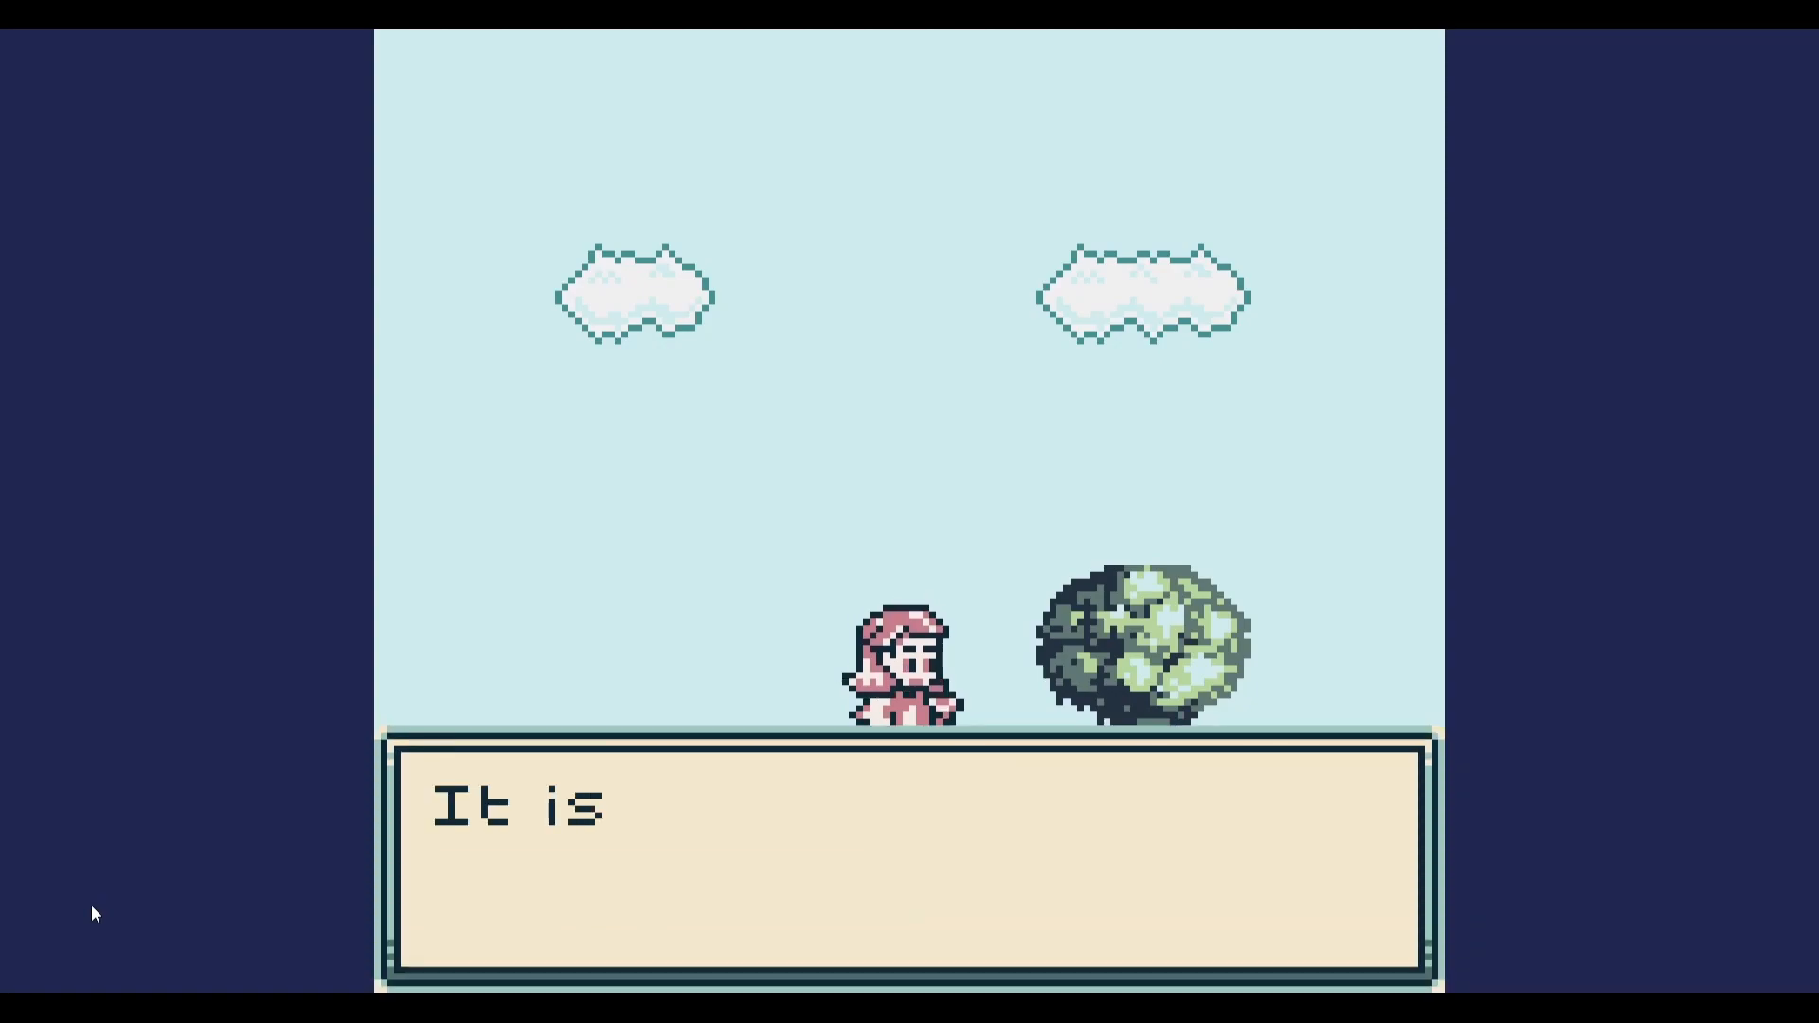
key(z)
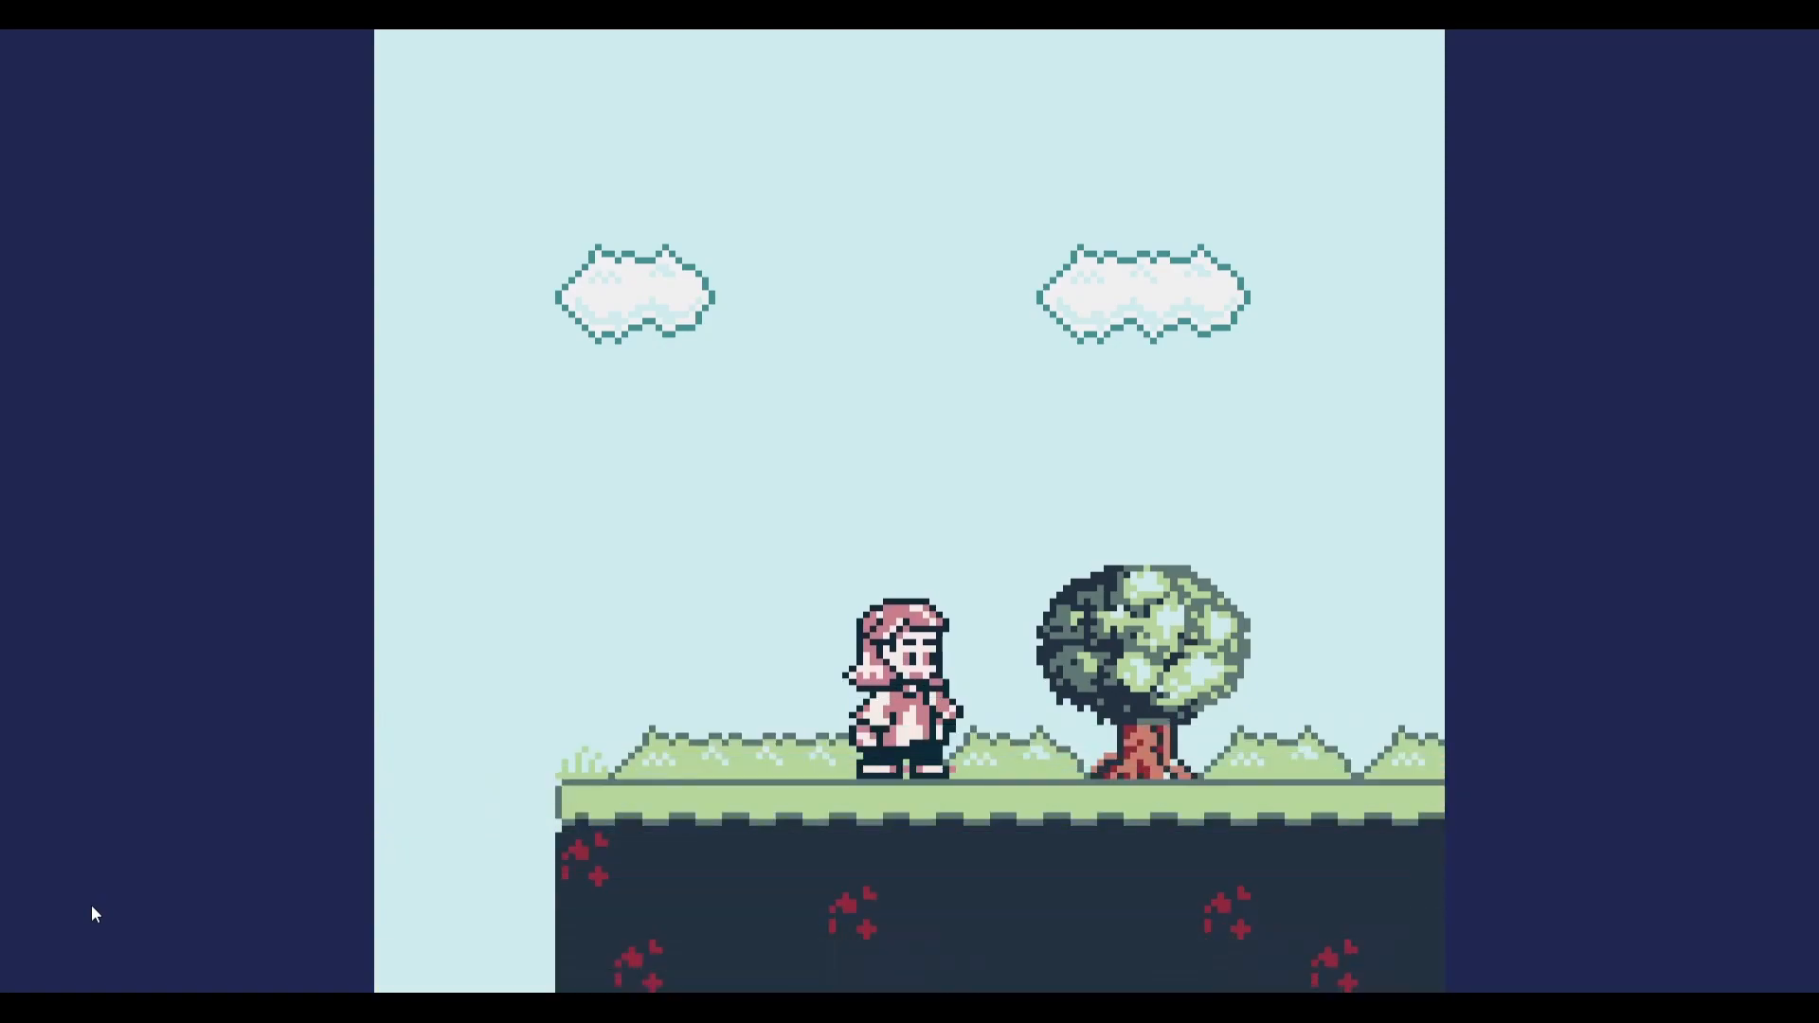
key(Right)
key(Right)
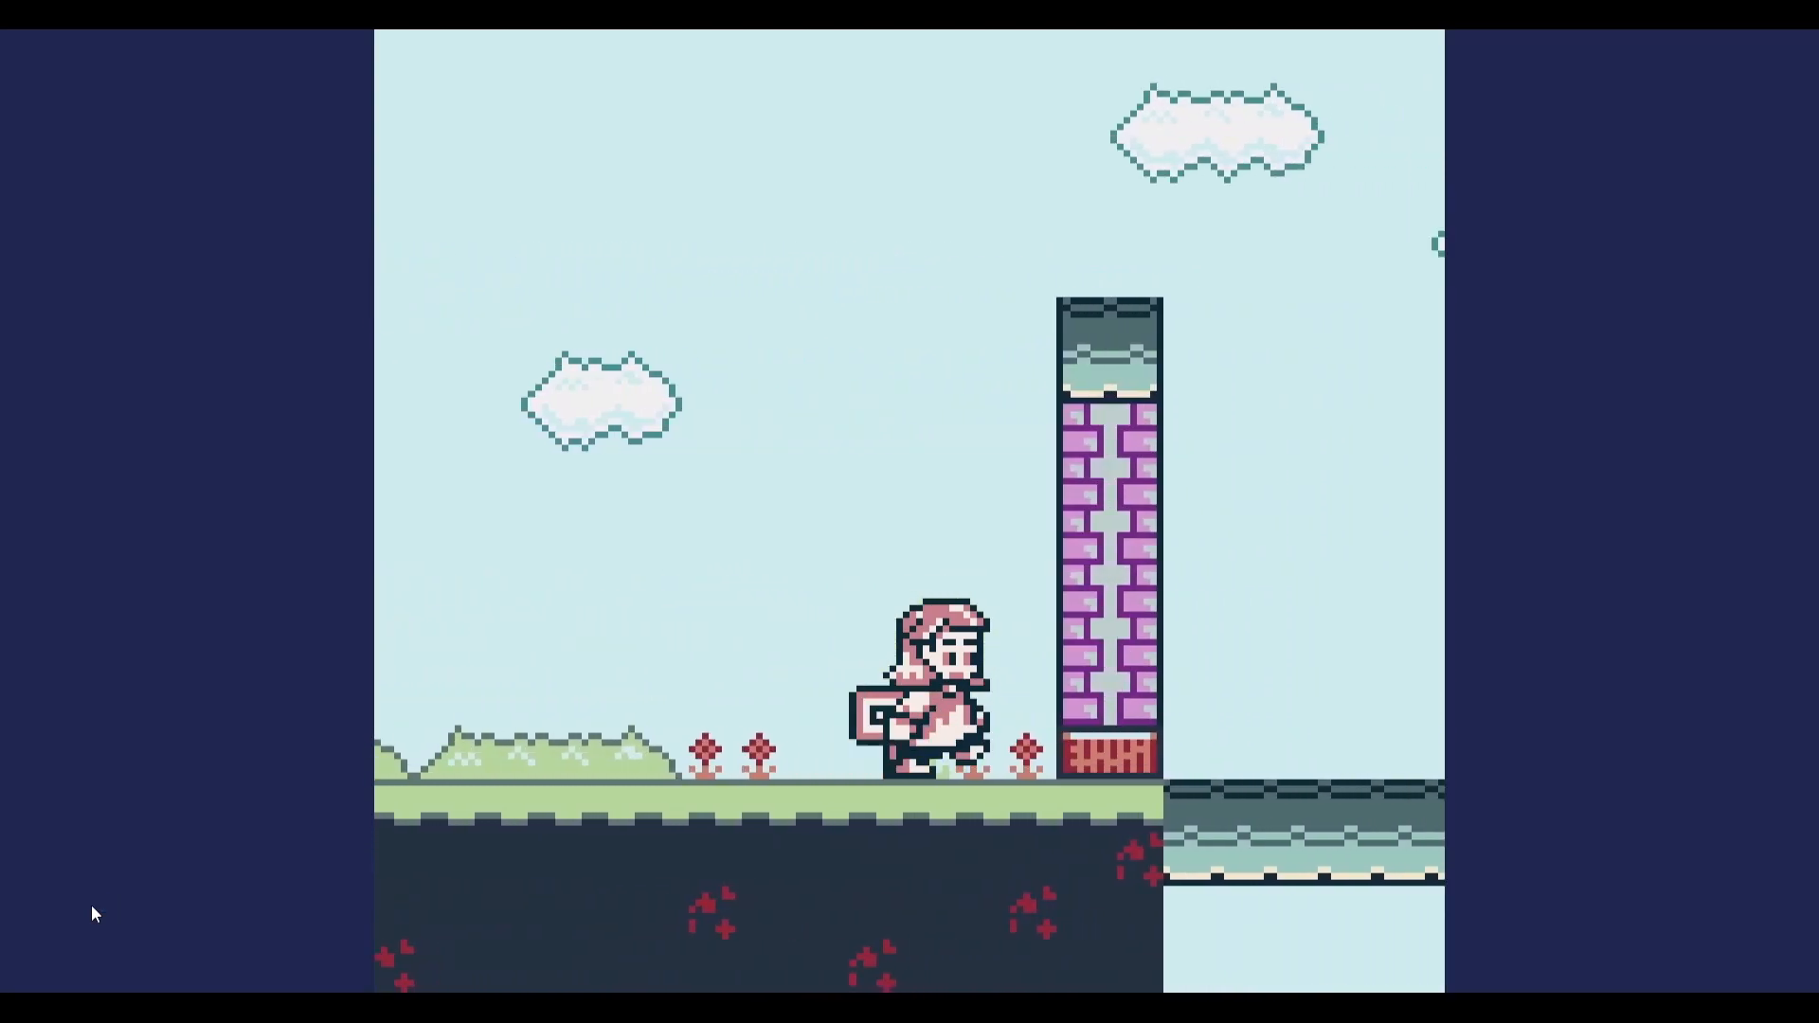
key(Right)
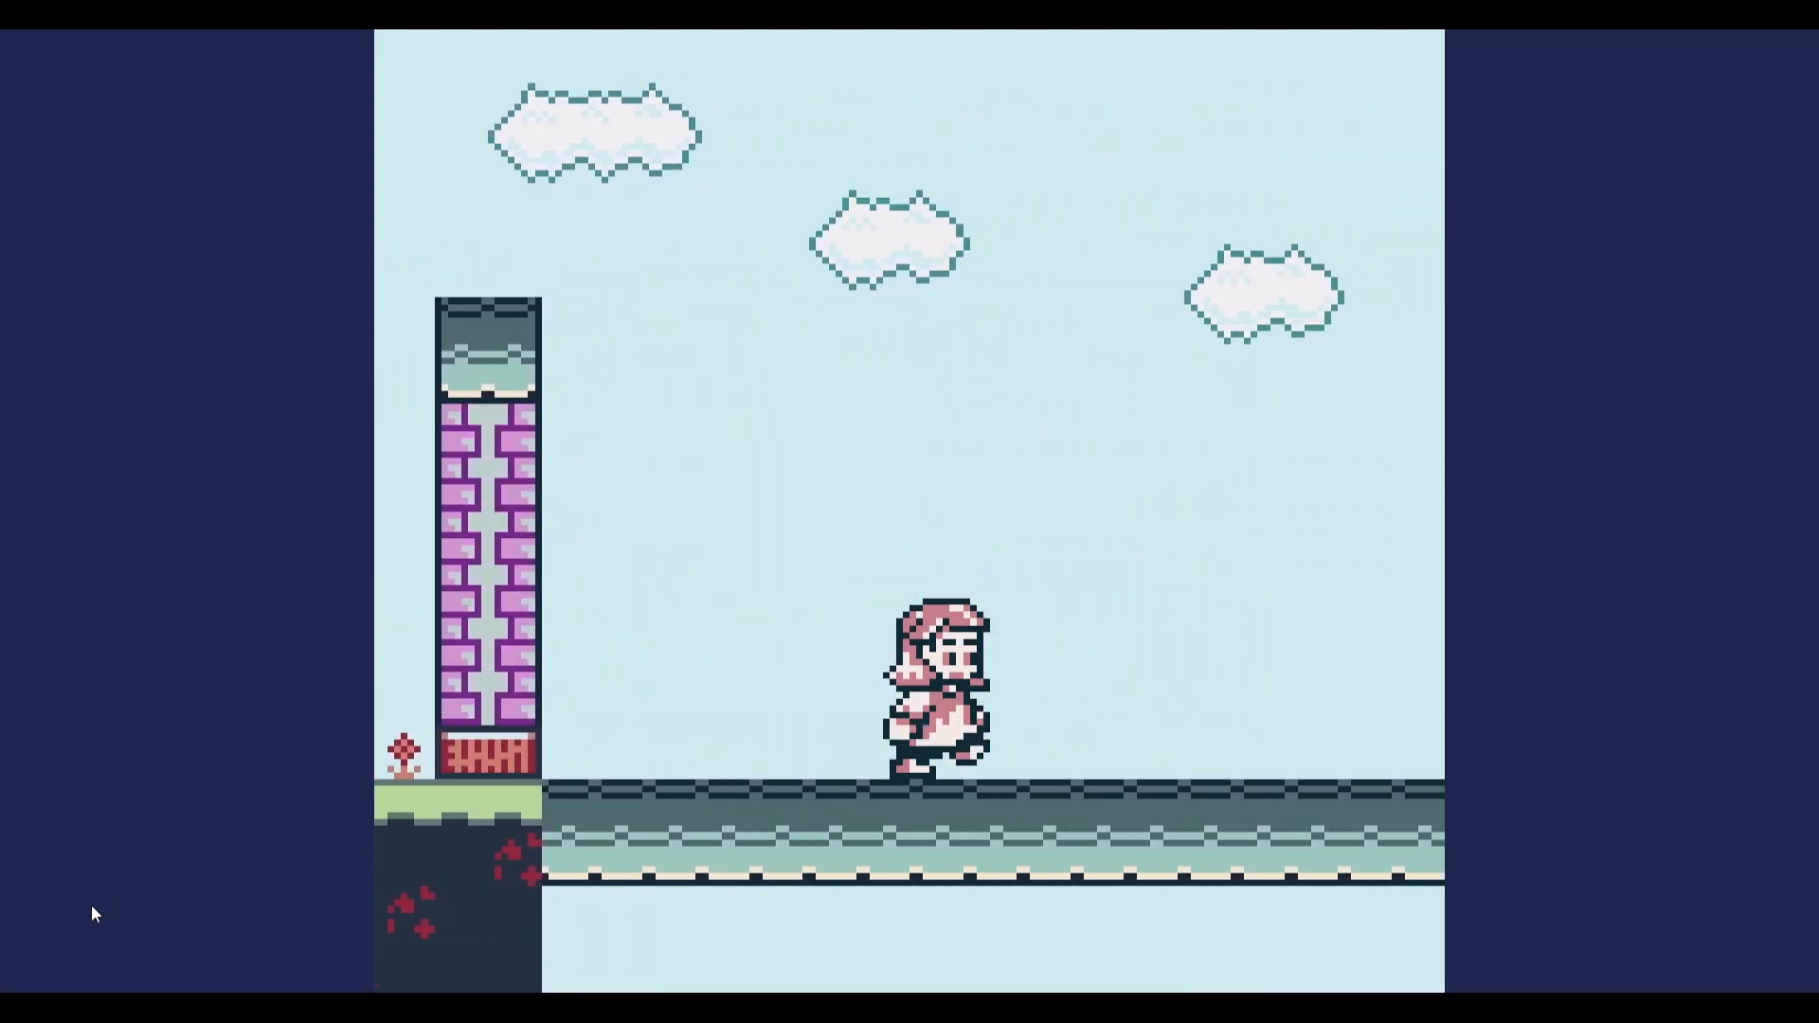
key(Right)
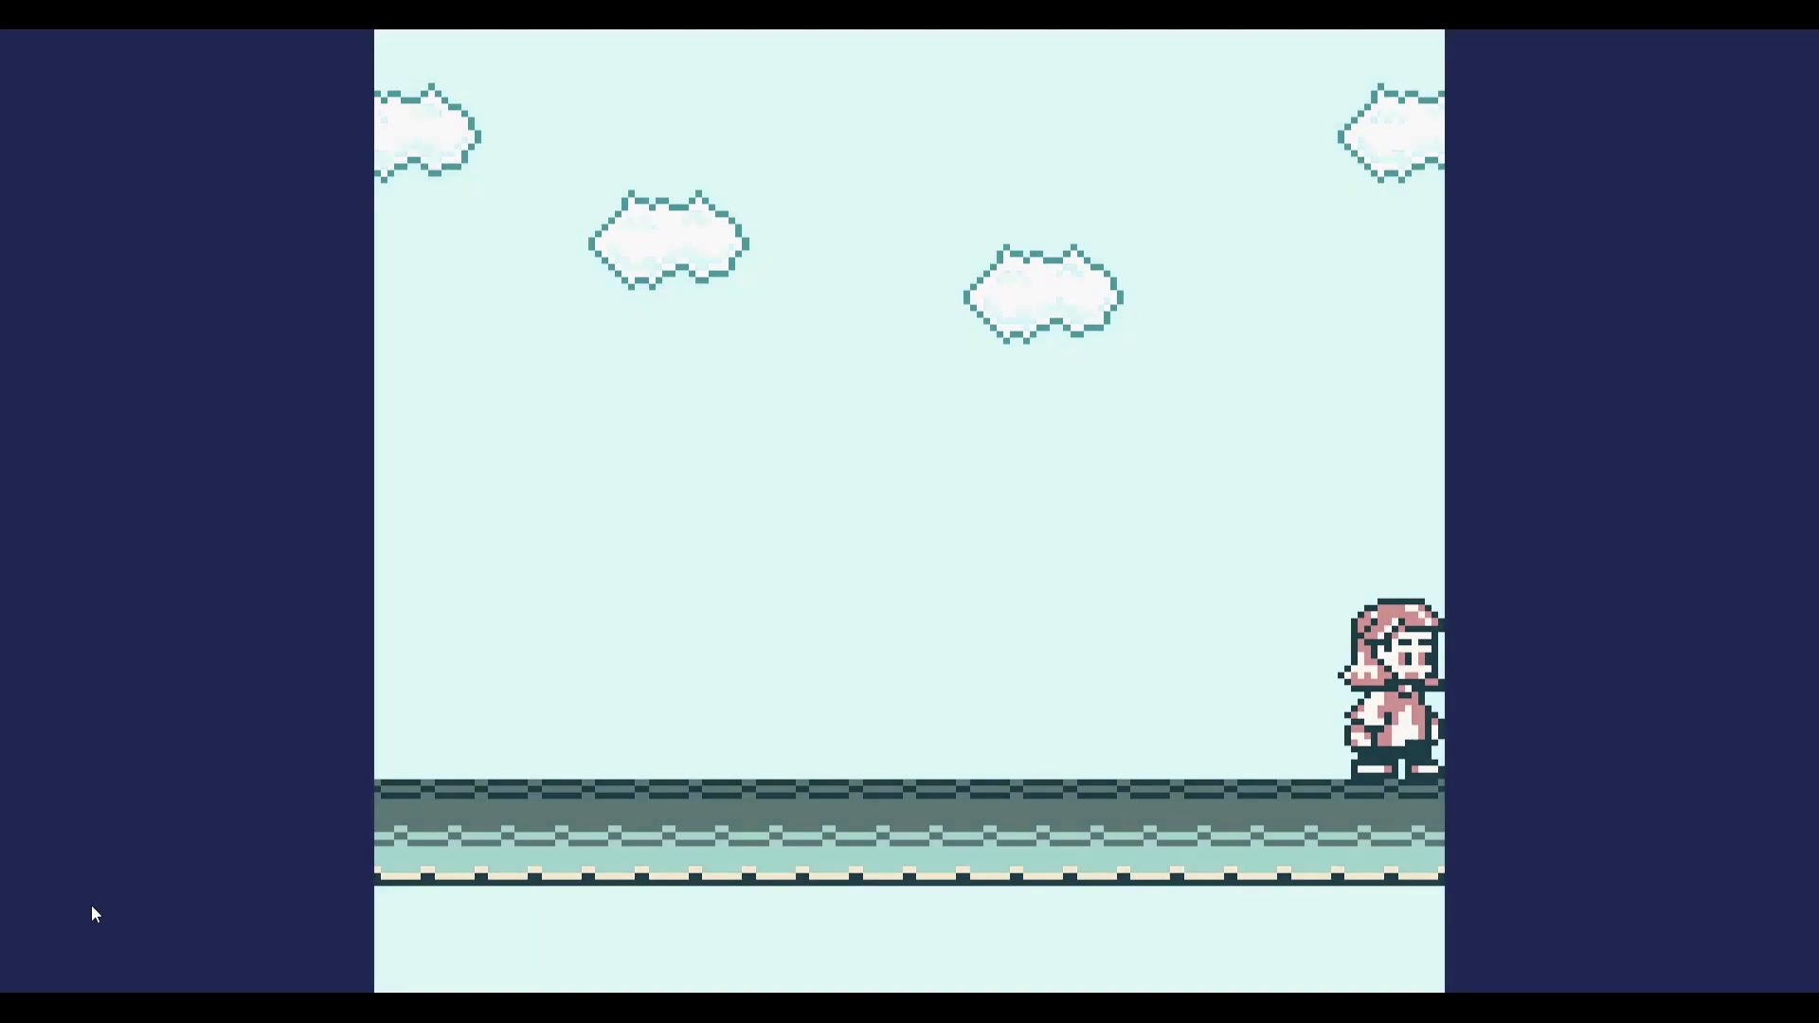
key(Right)
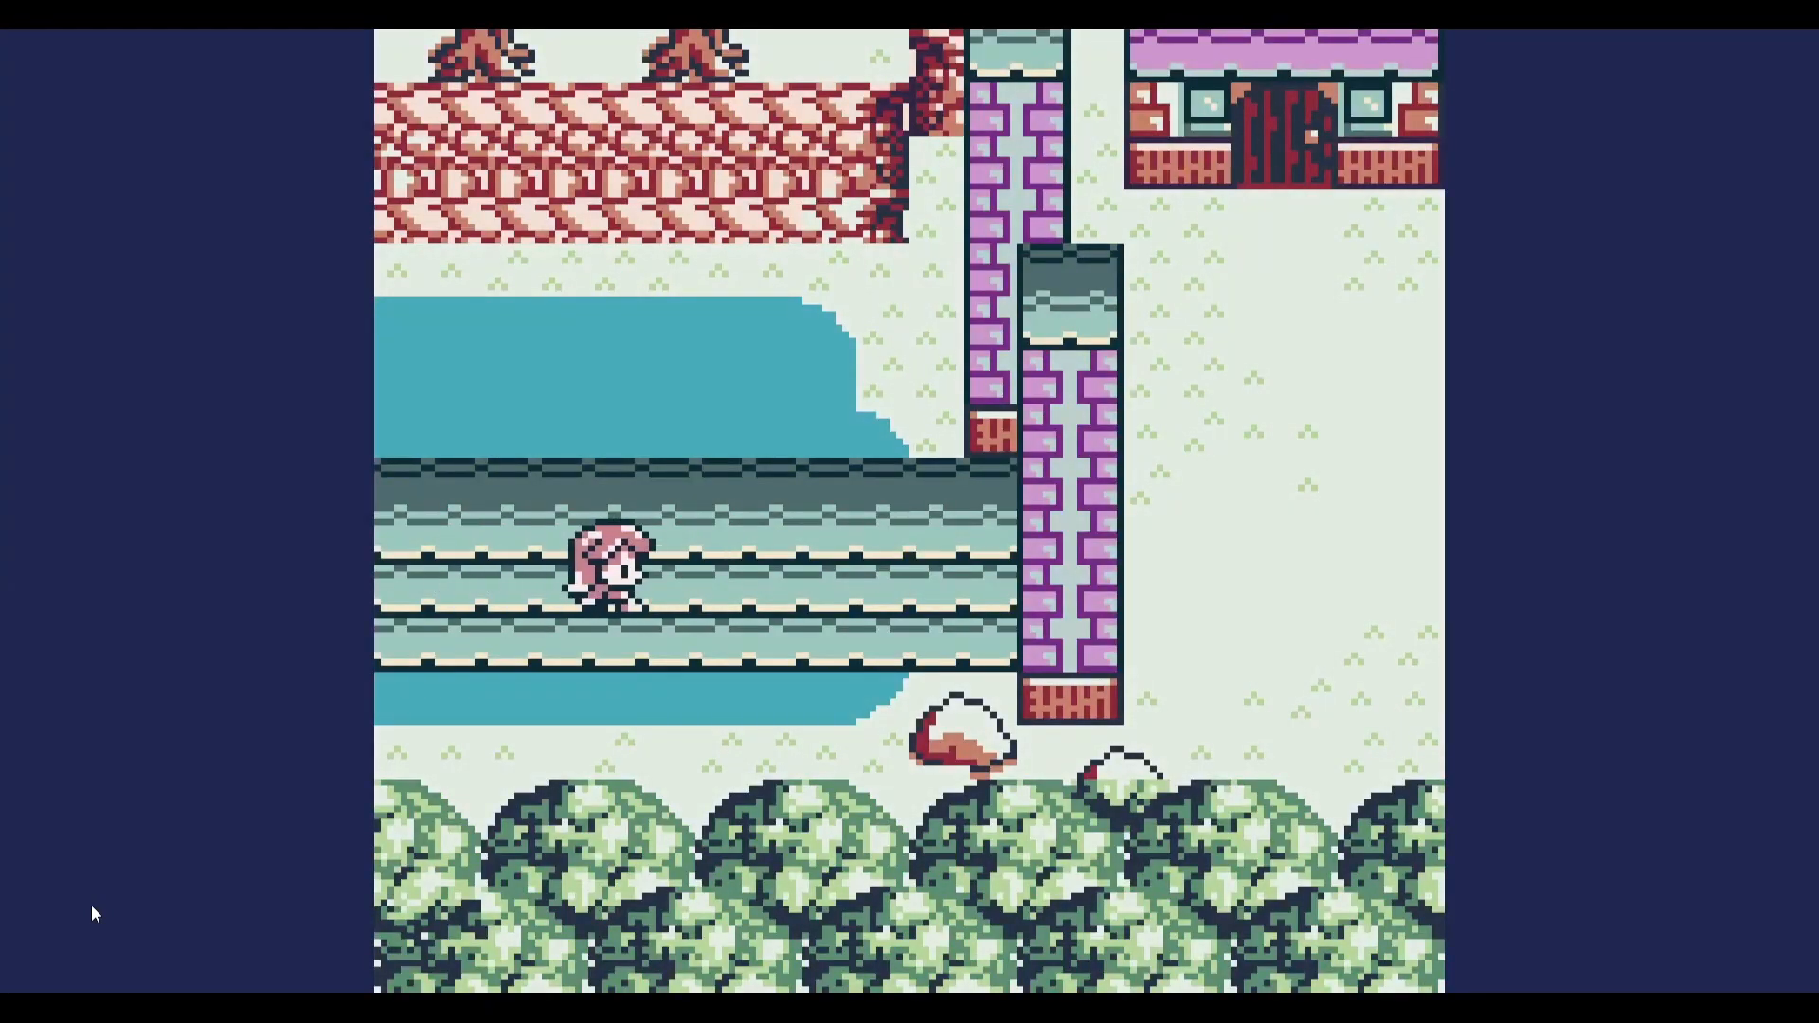
key(Right)
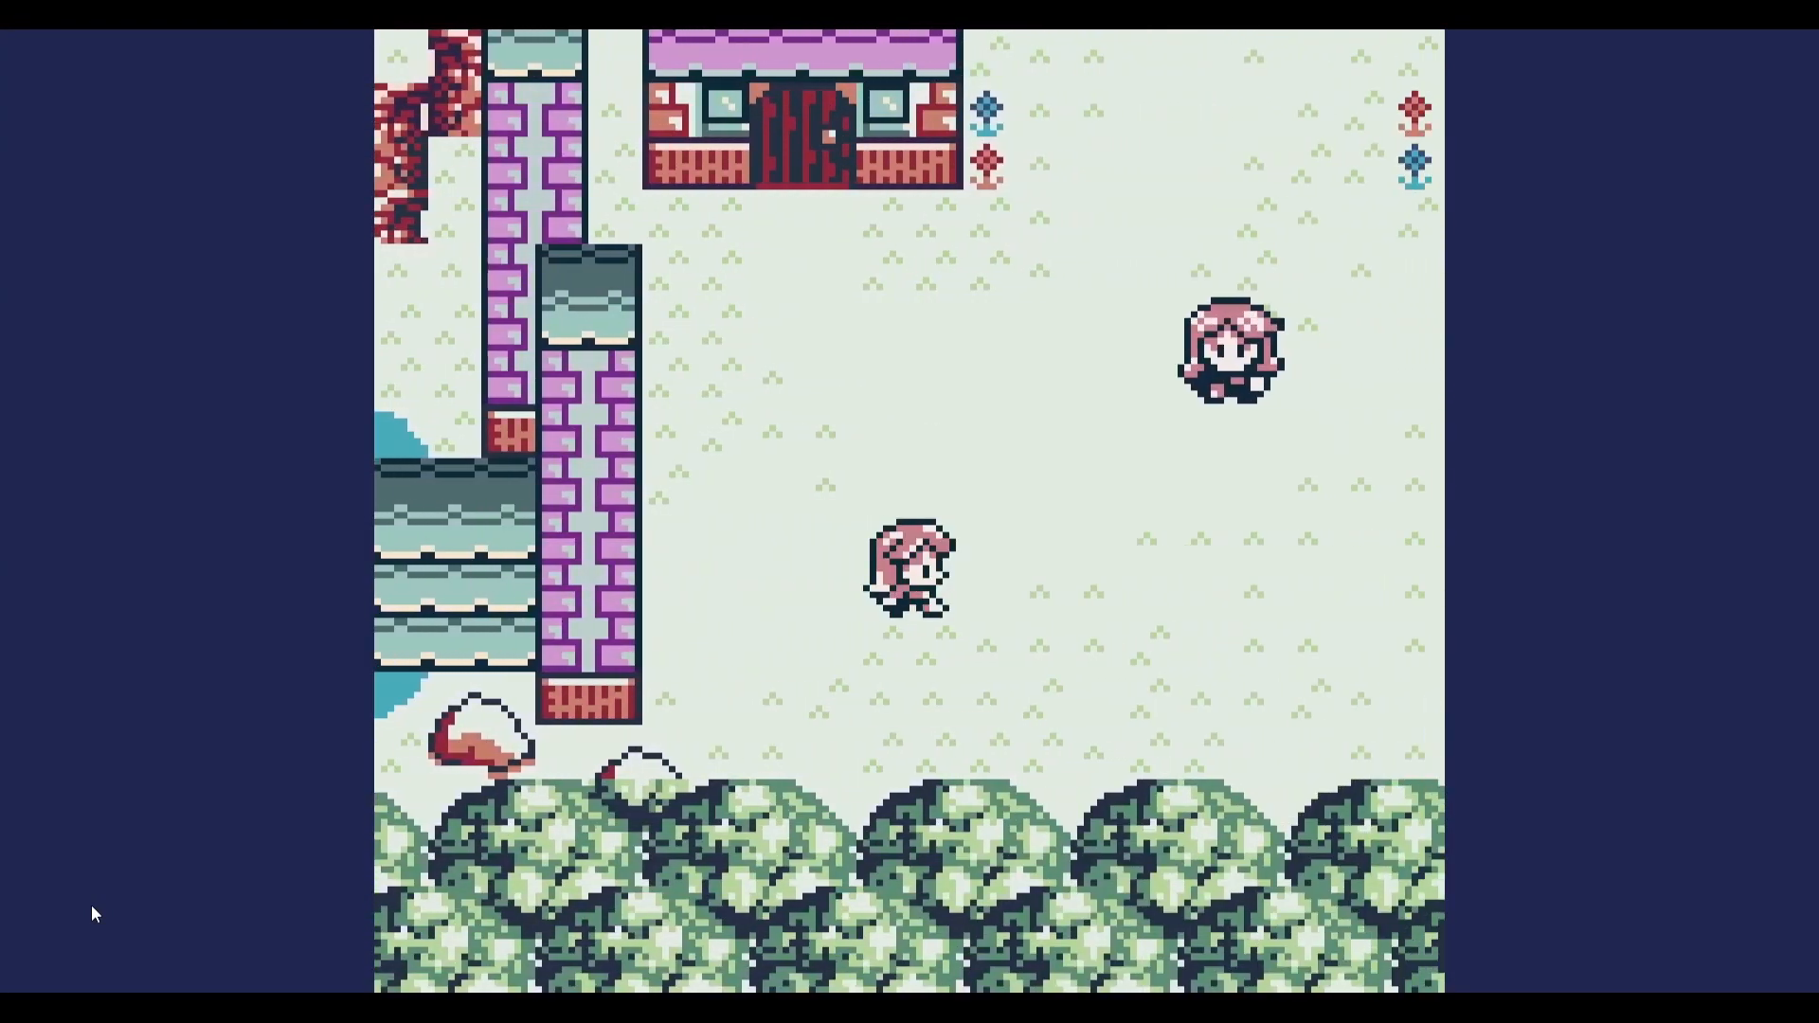
key(Up)
key(Down)
key(Left)
key(Left)
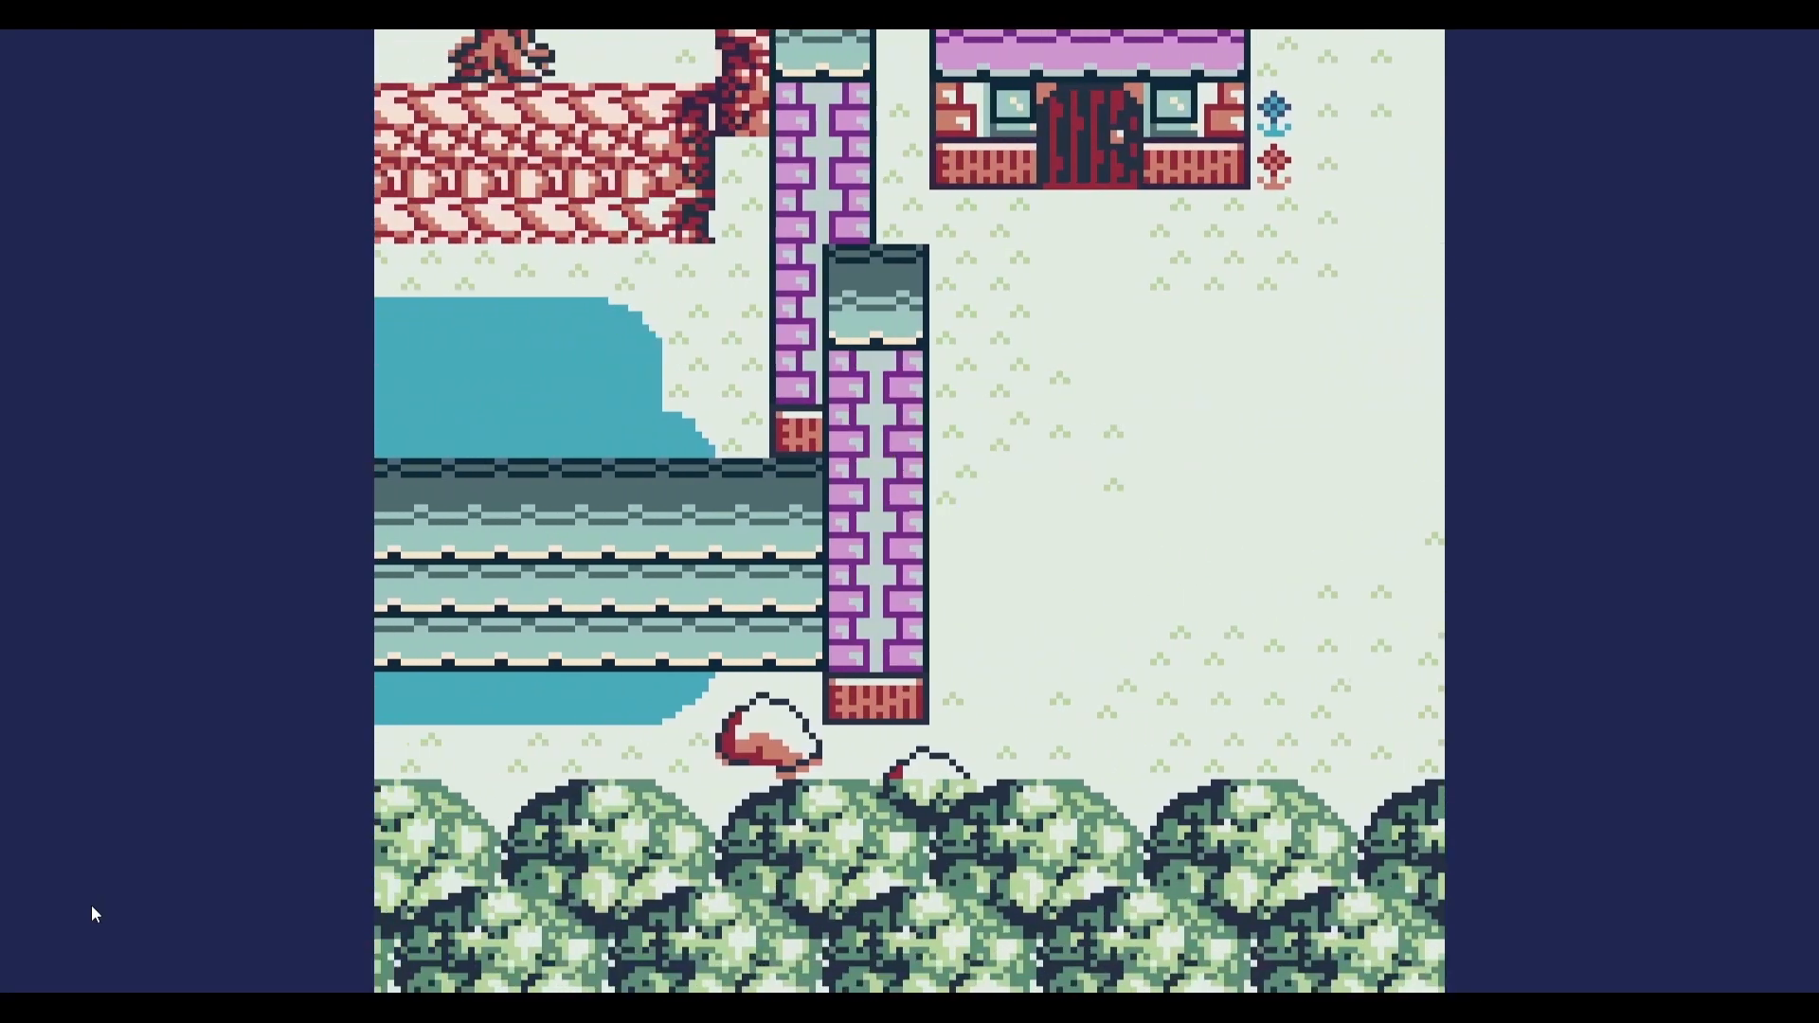
key(Right)
key(Right)
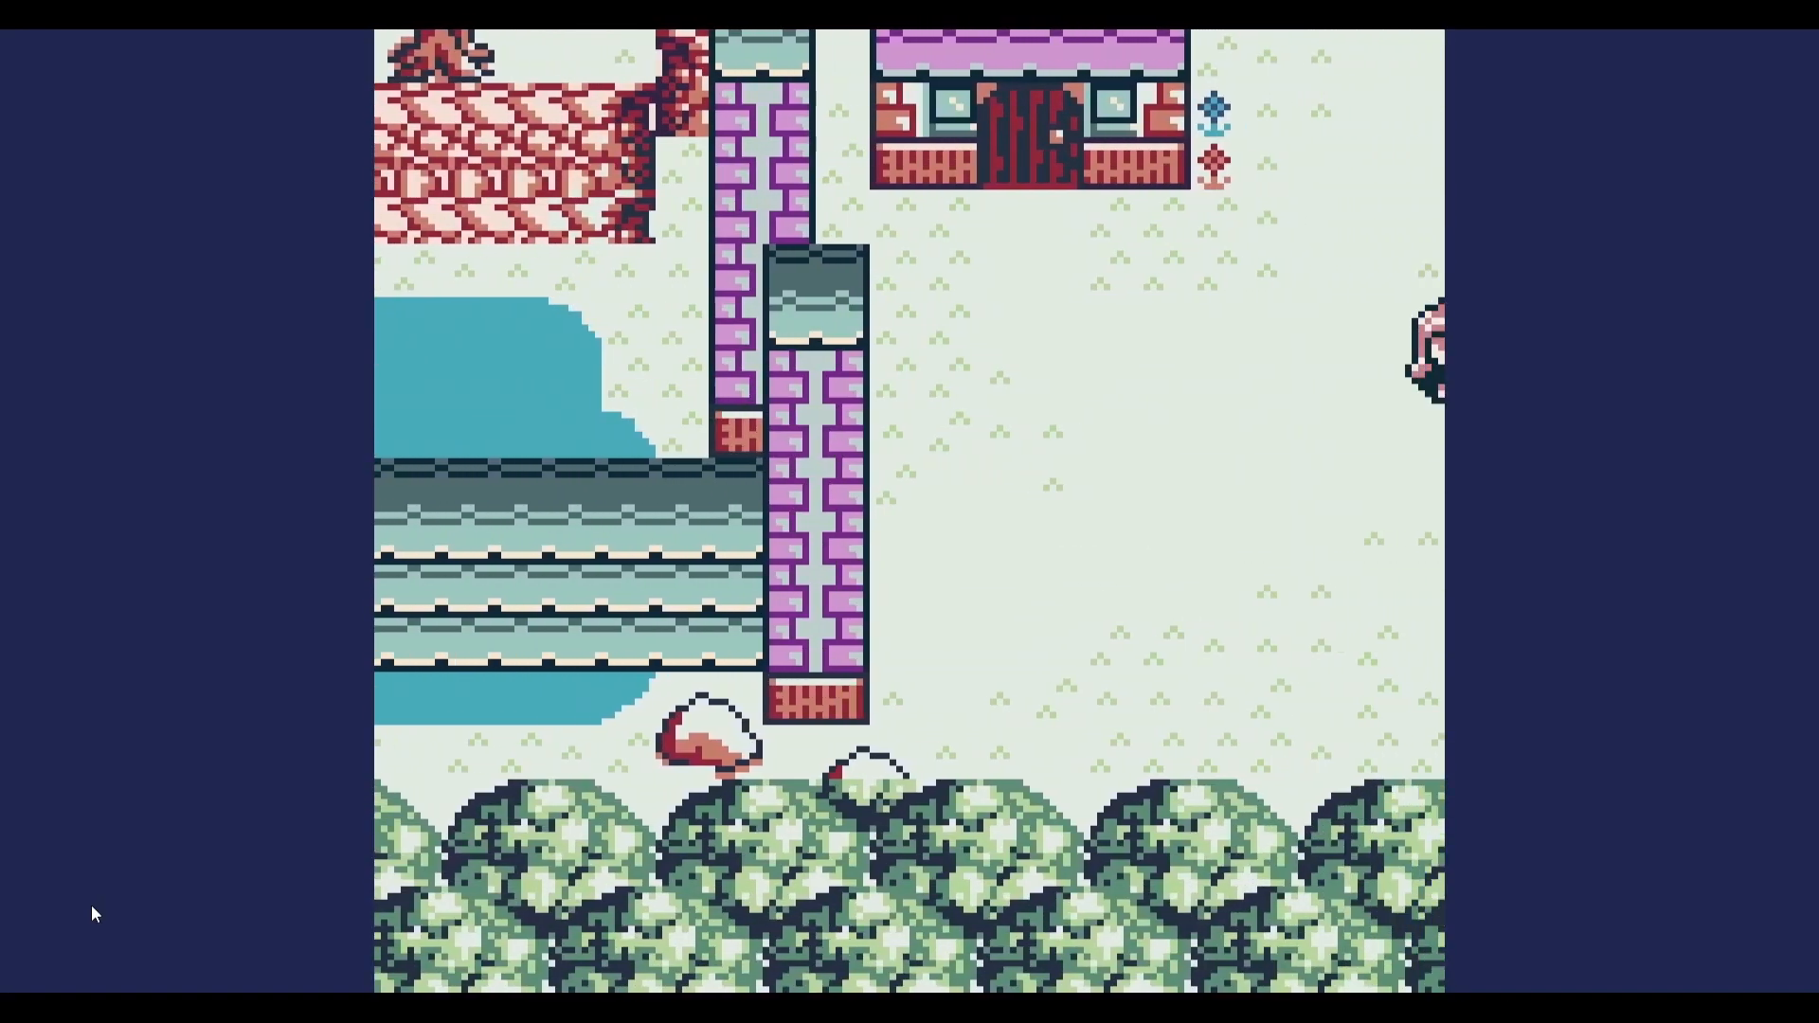
key(Up)
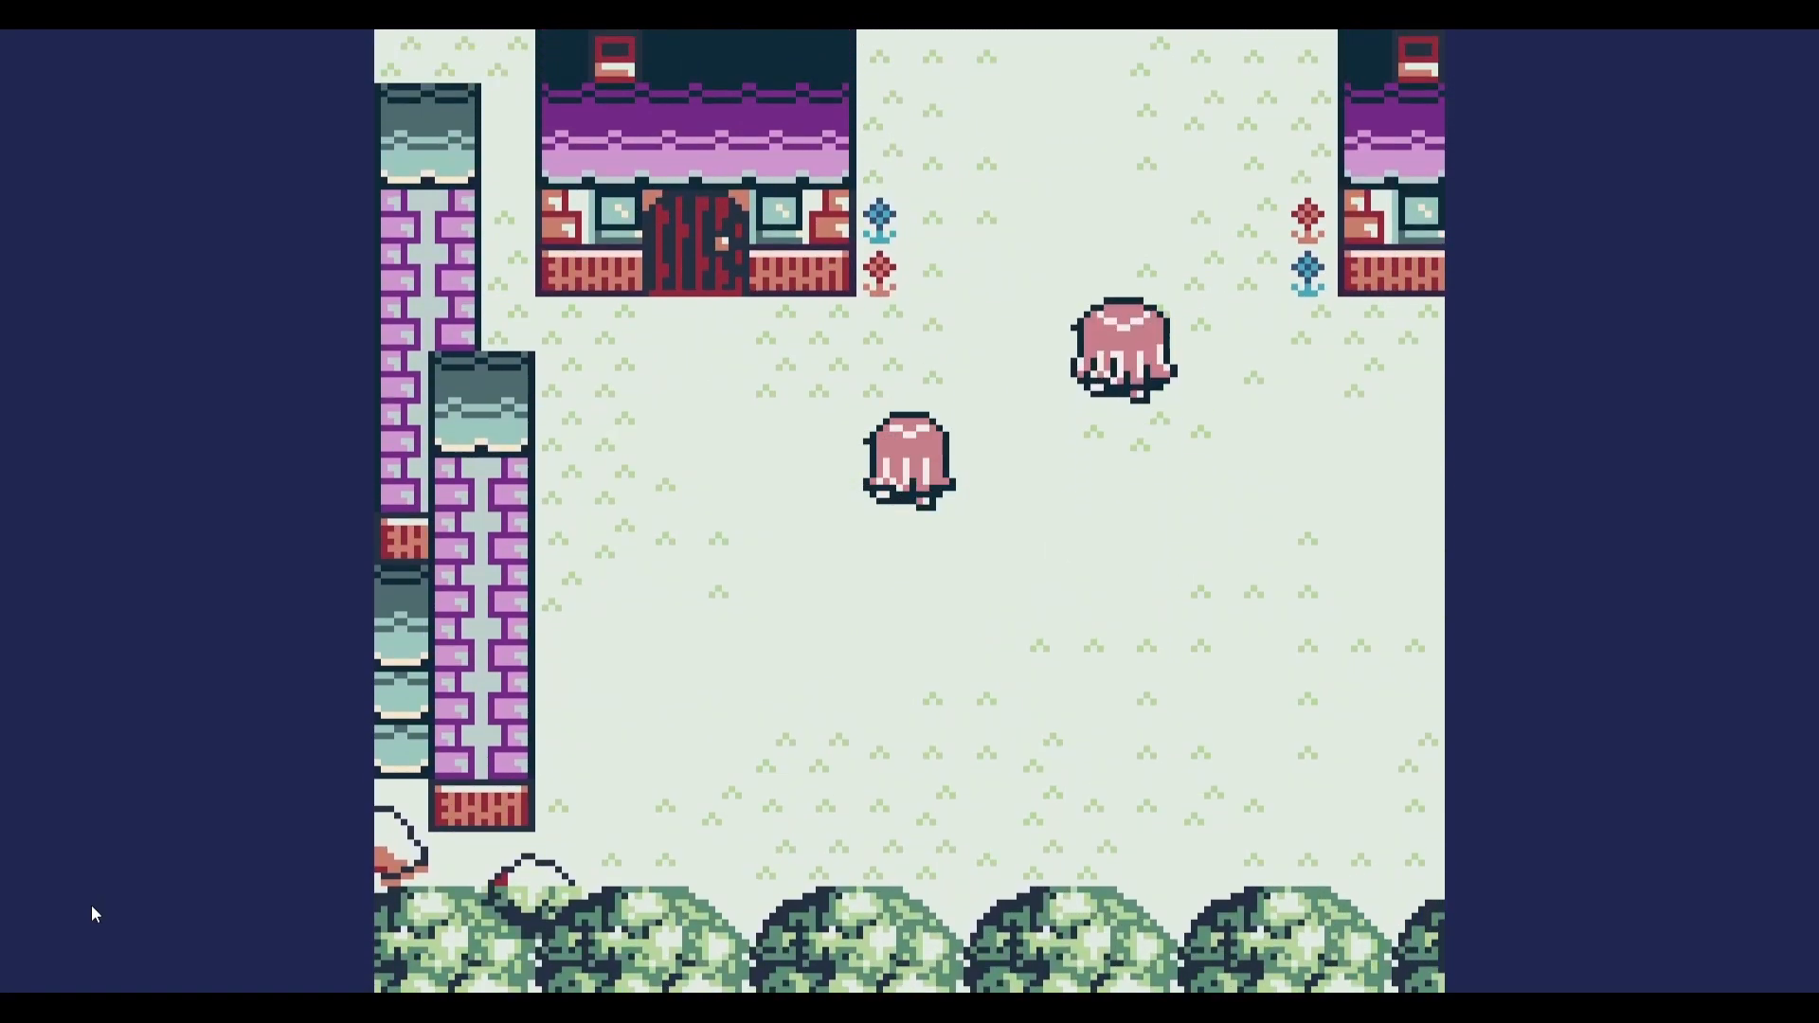
key(Right)
key(Up)
key(z)
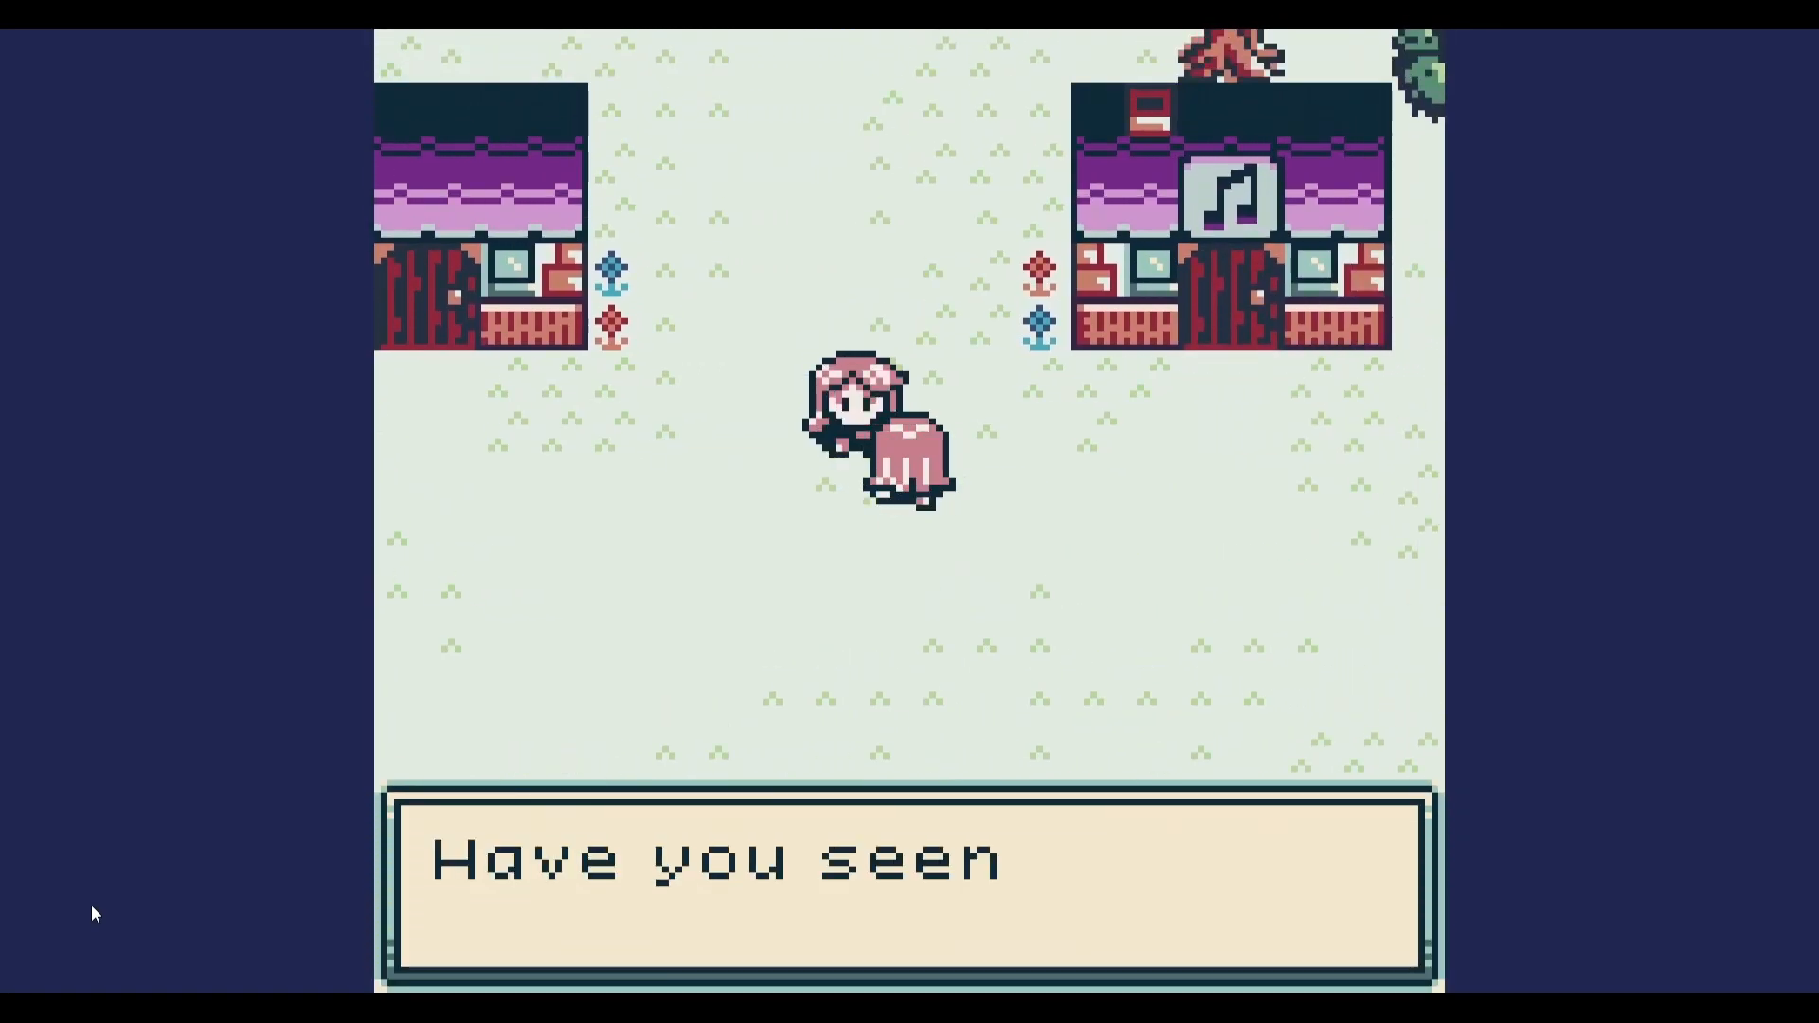
key(z)
key(Right)
key(Up)
key(Up)
key(Up)
key(Right)
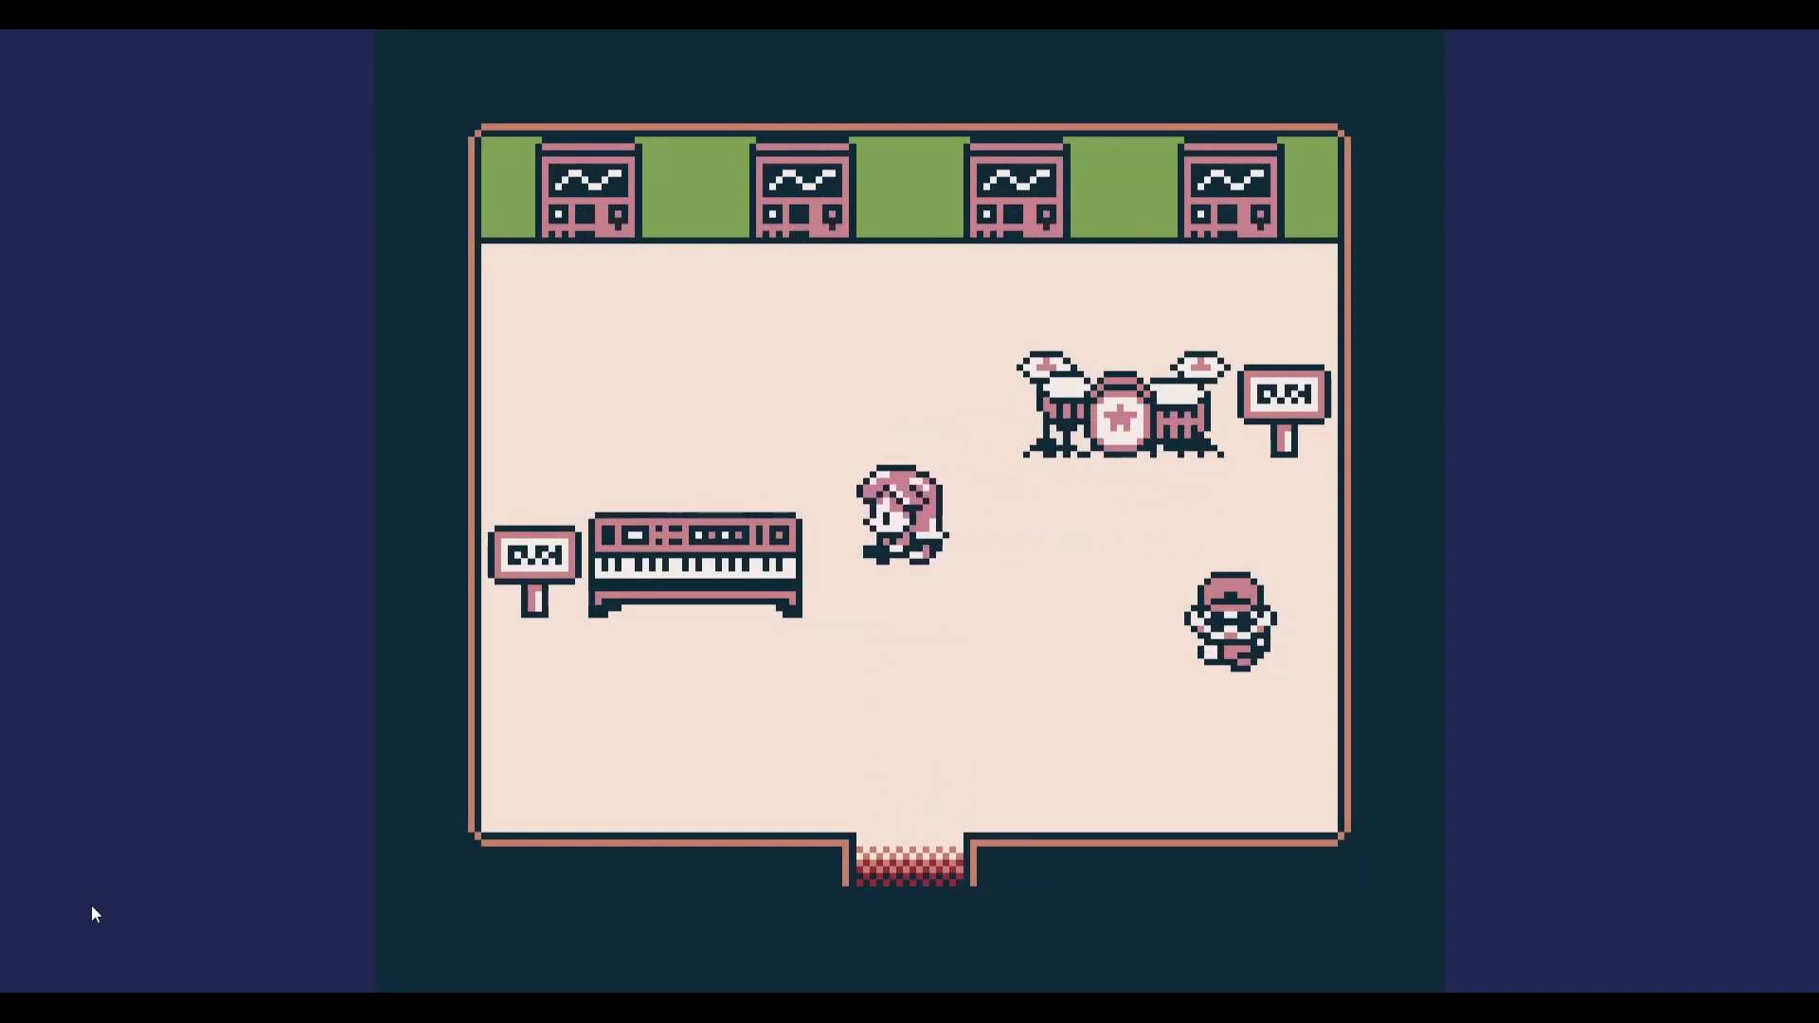
key(Down)
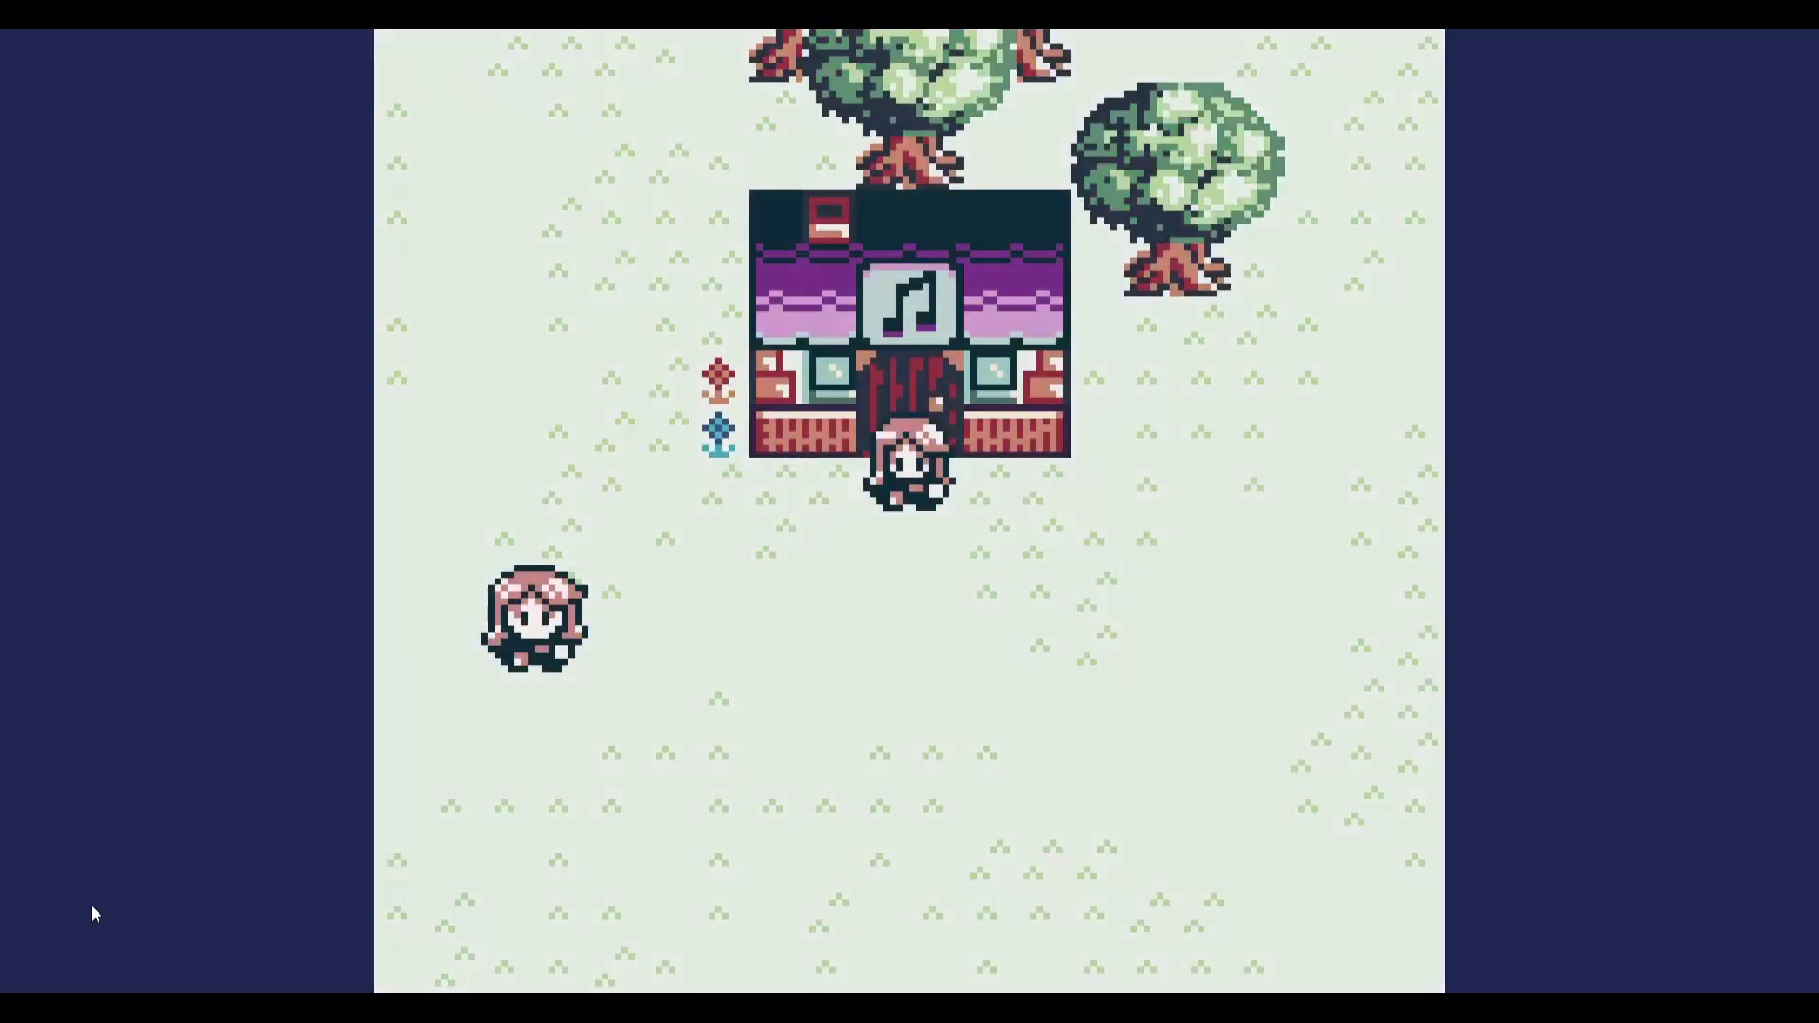
key(Left)
key(Left)
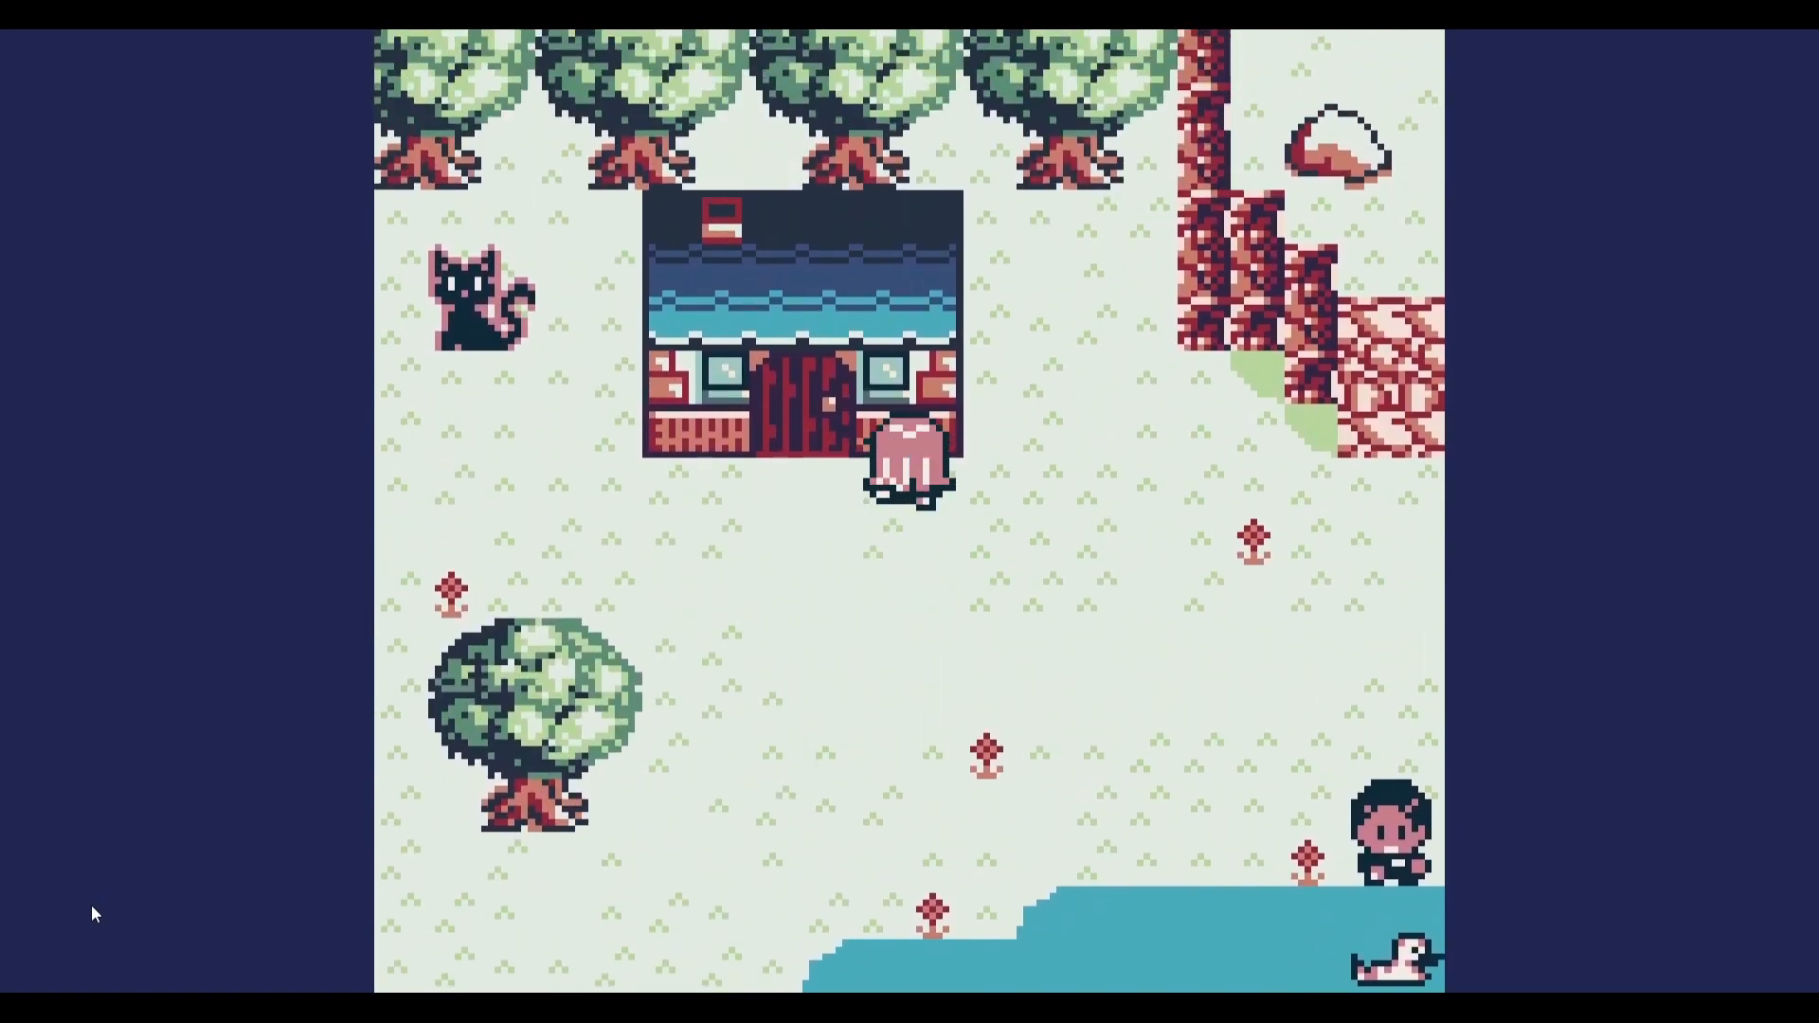
key(Right)
key(Up)
key(Left)
key(Right)
key(Right)
key(Down)
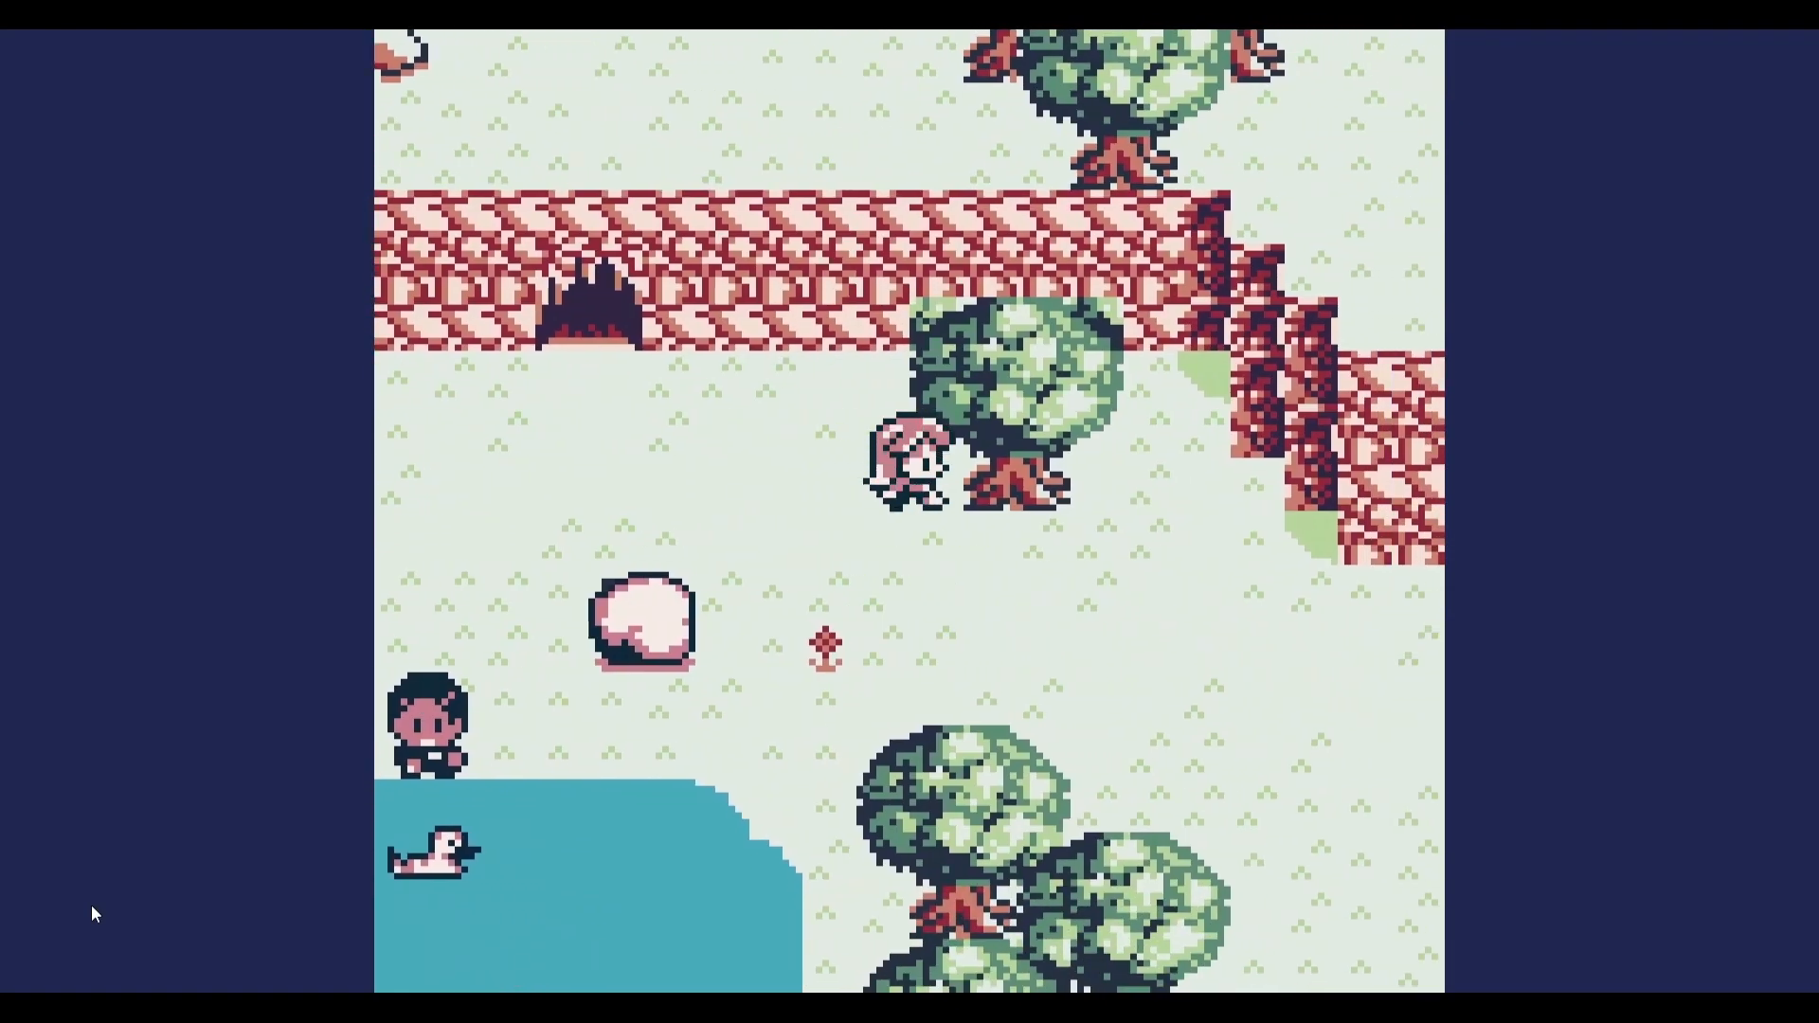
key(Down)
key(Right)
key(Right)
key(Up)
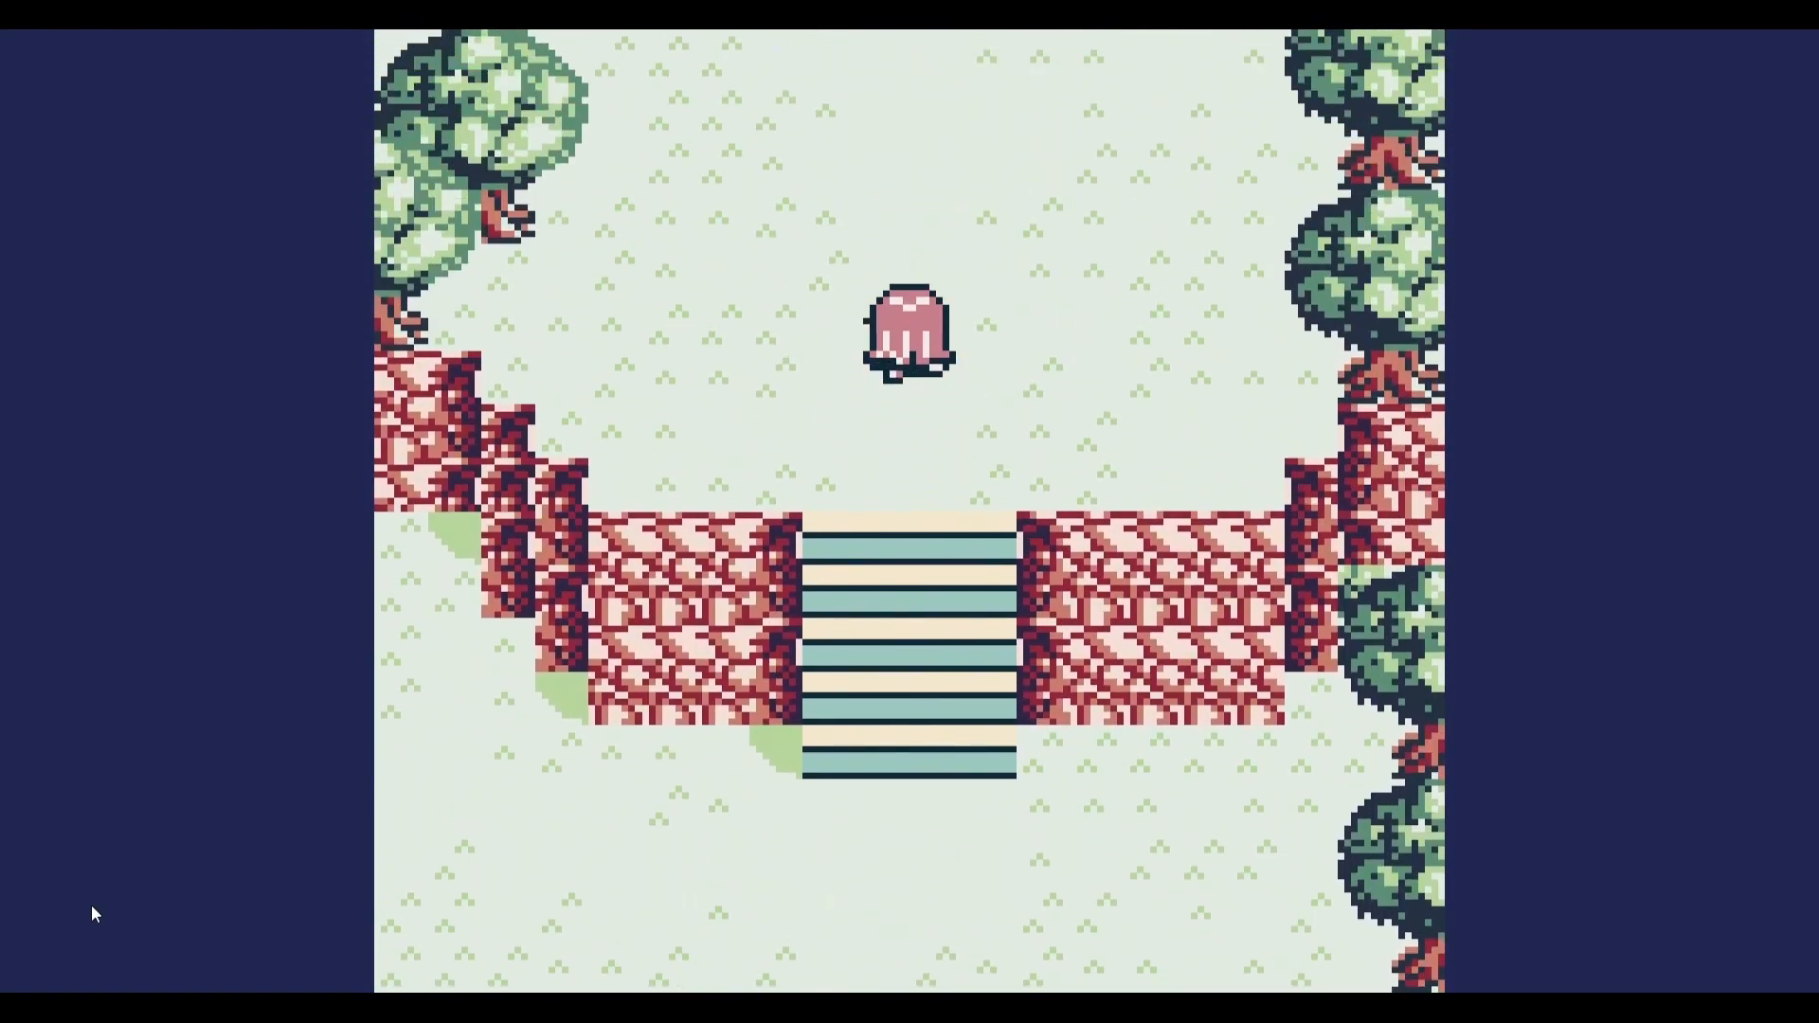
key(Up)
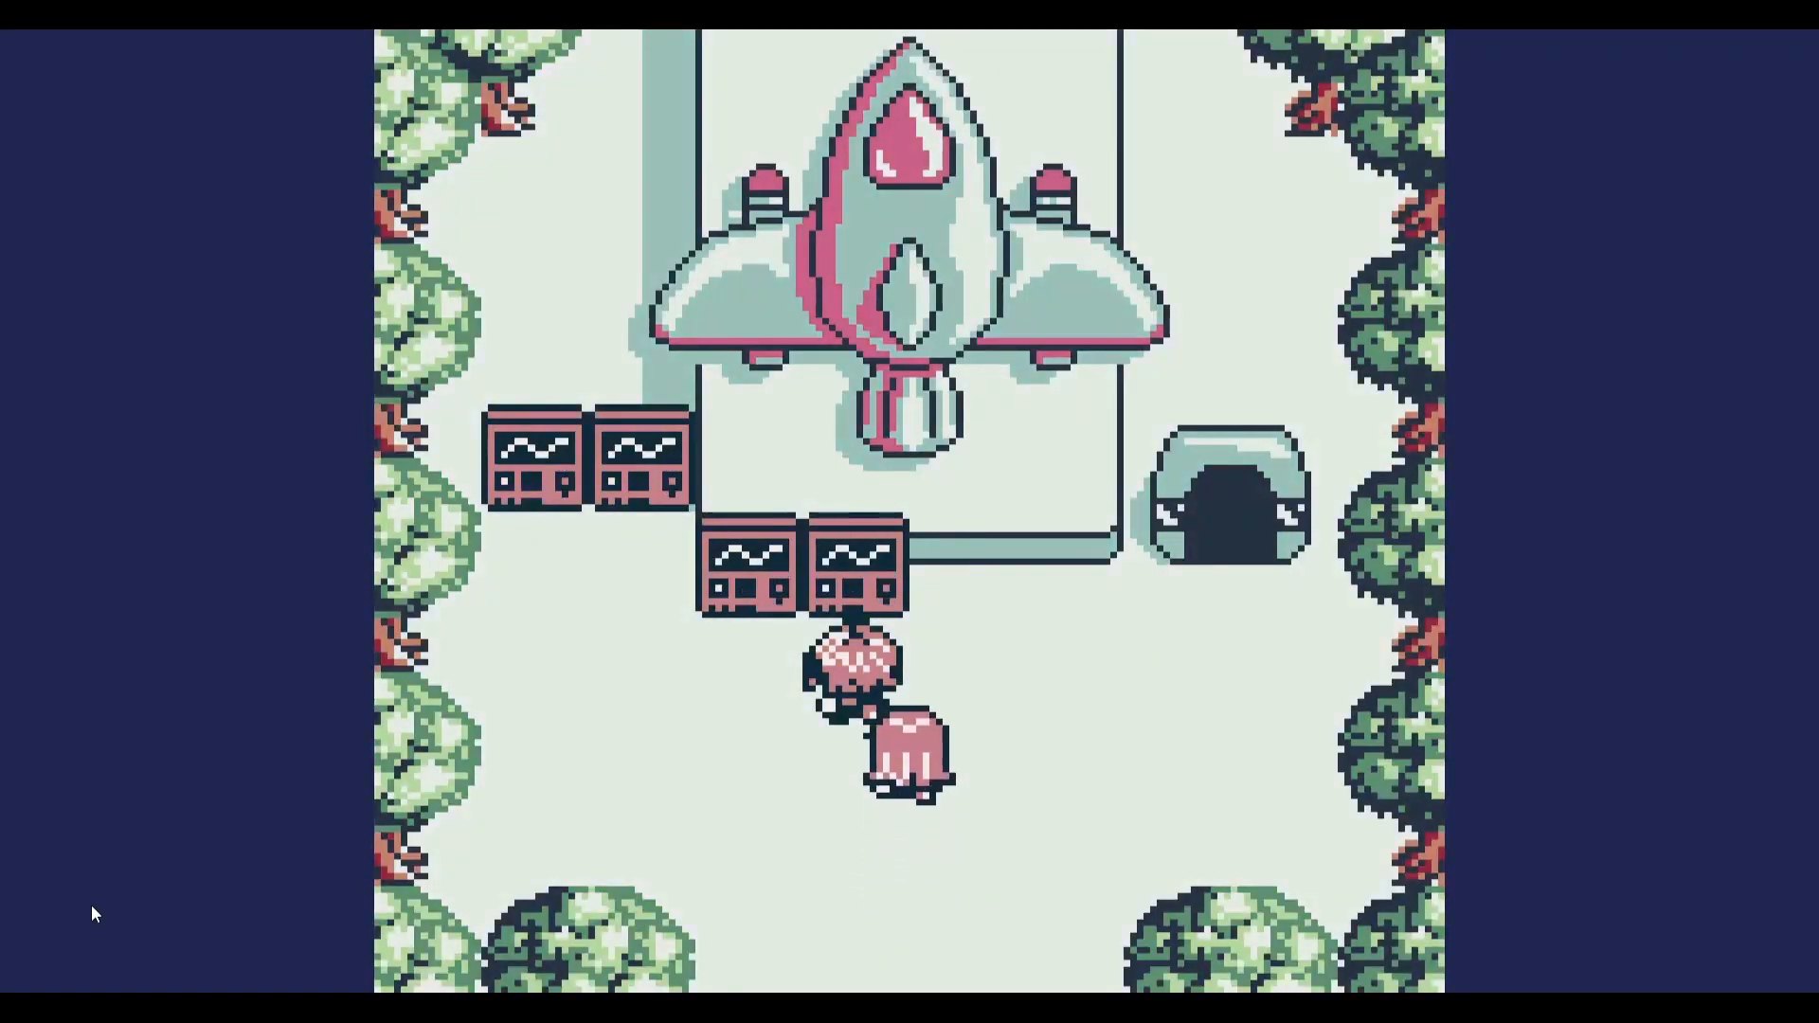
key(z)
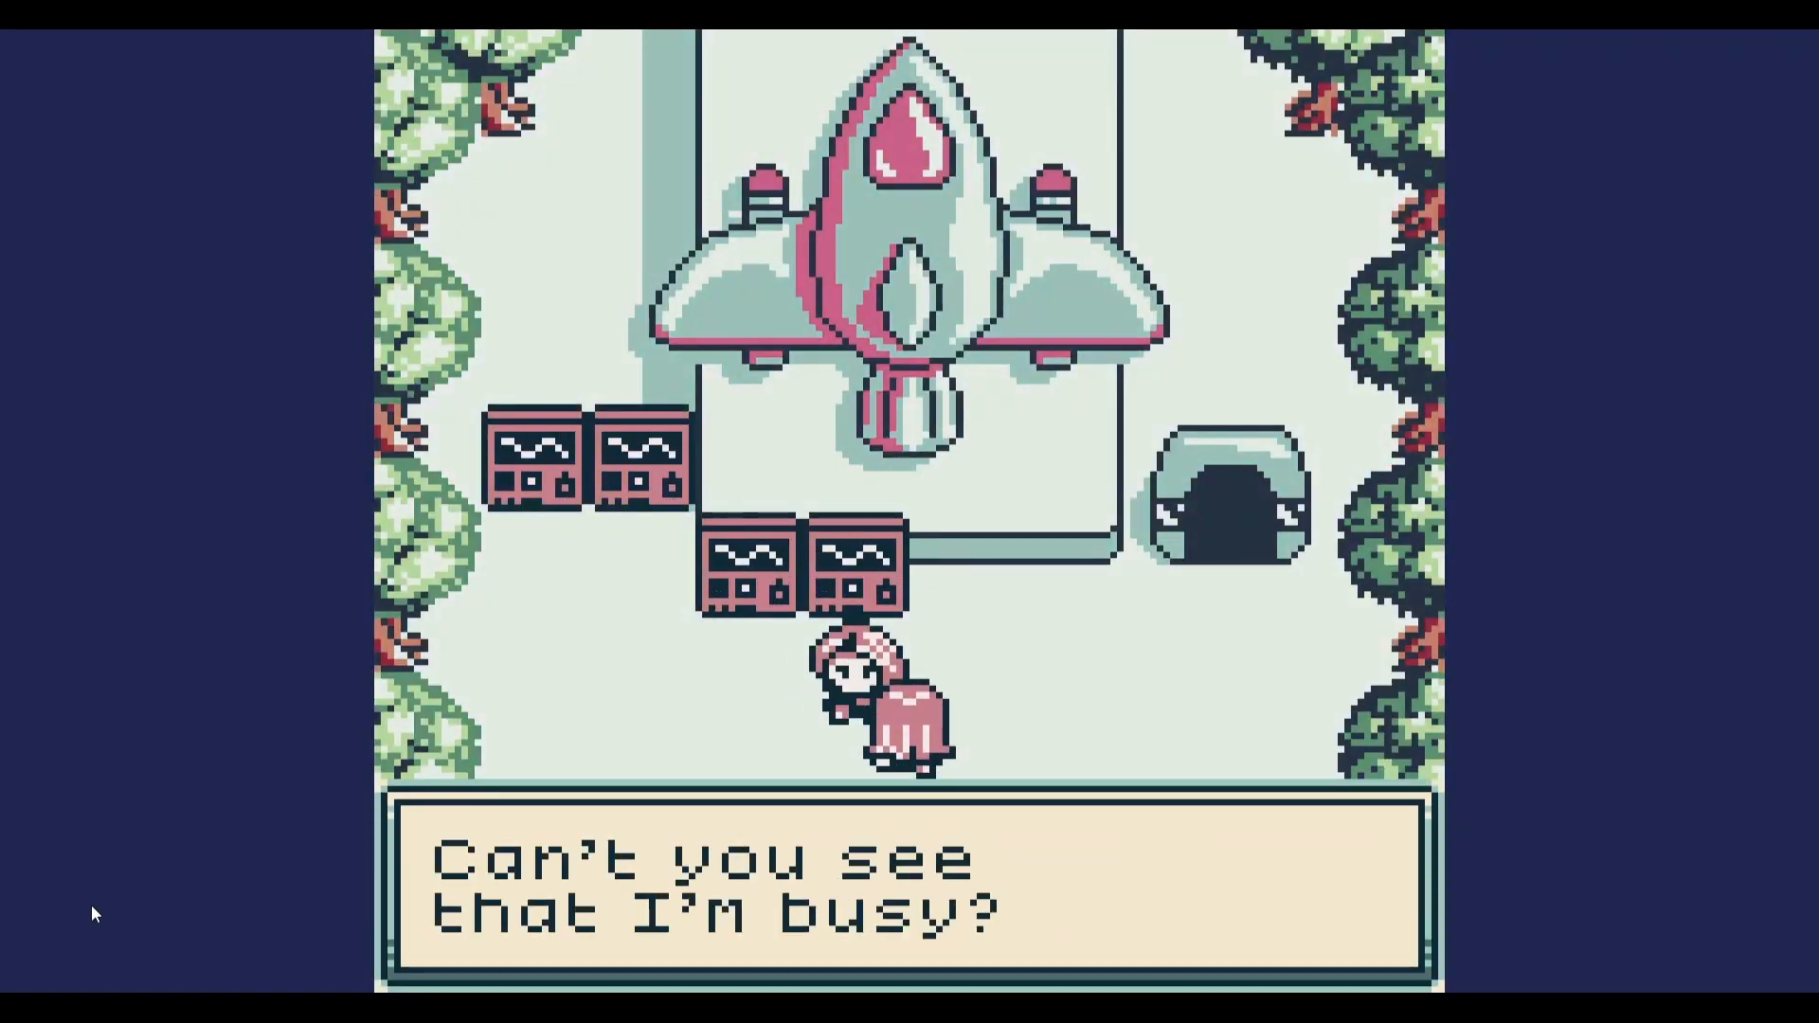
key(z)
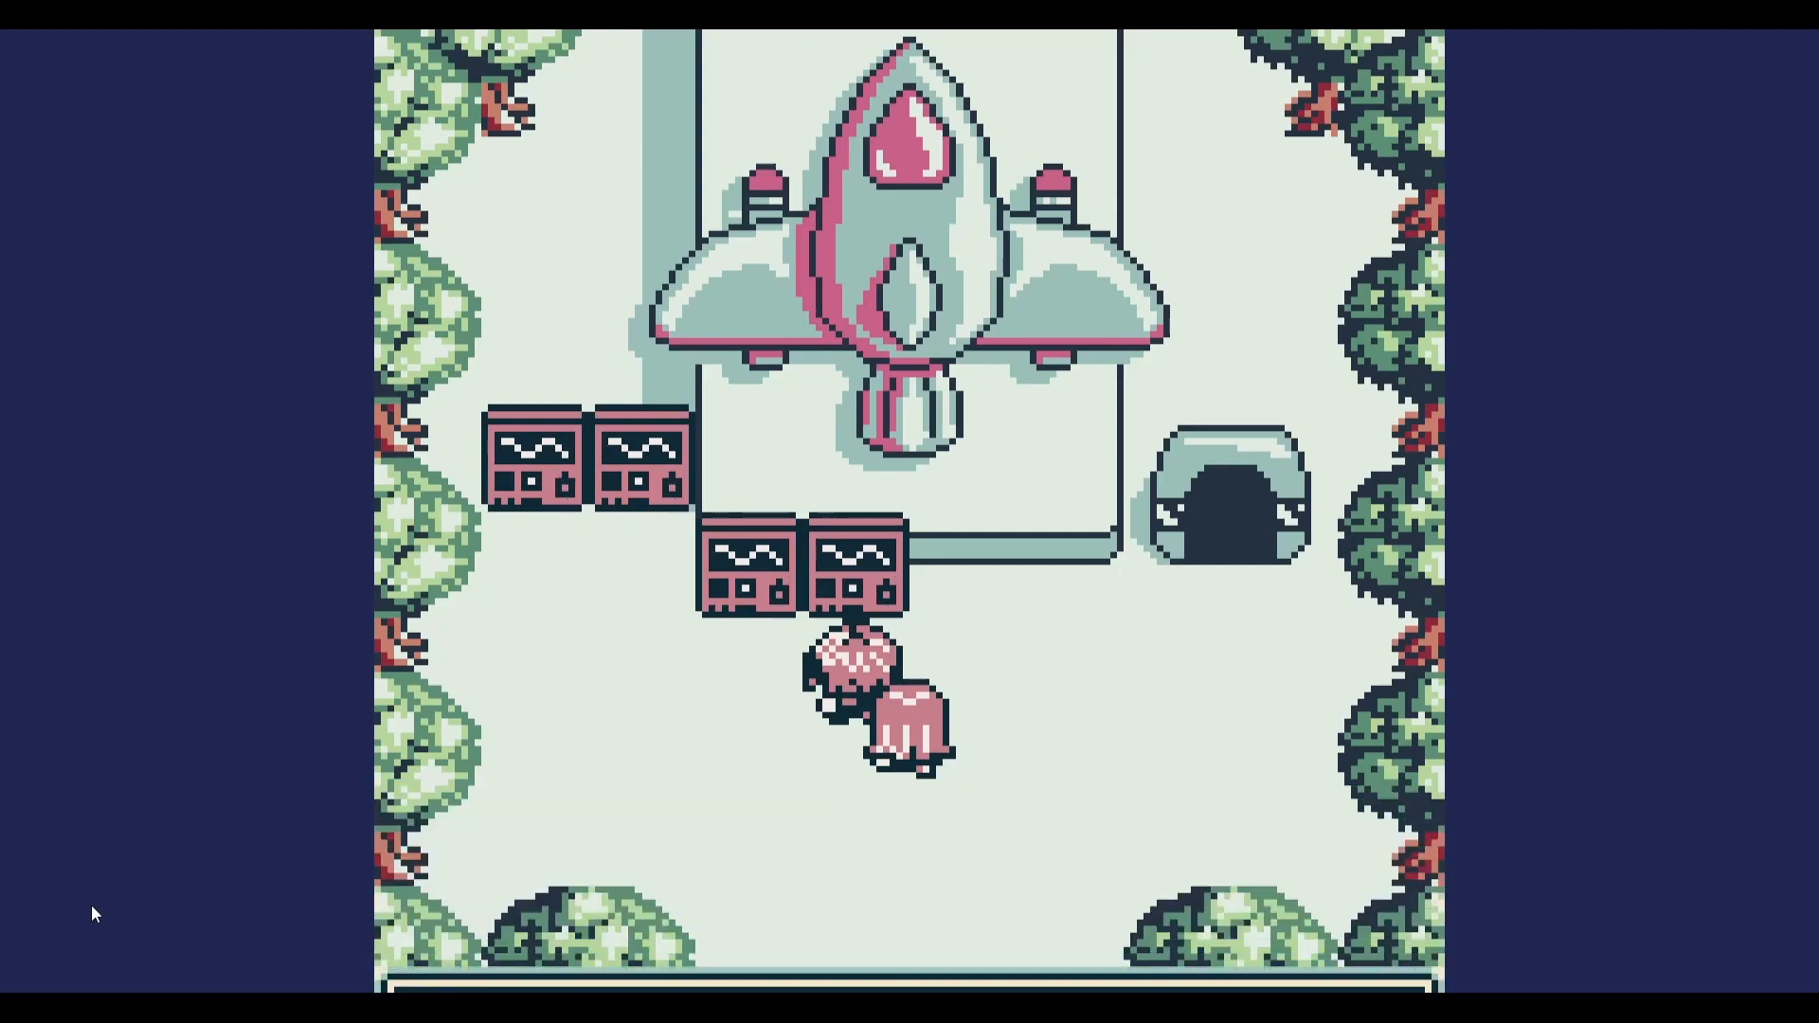
key(z)
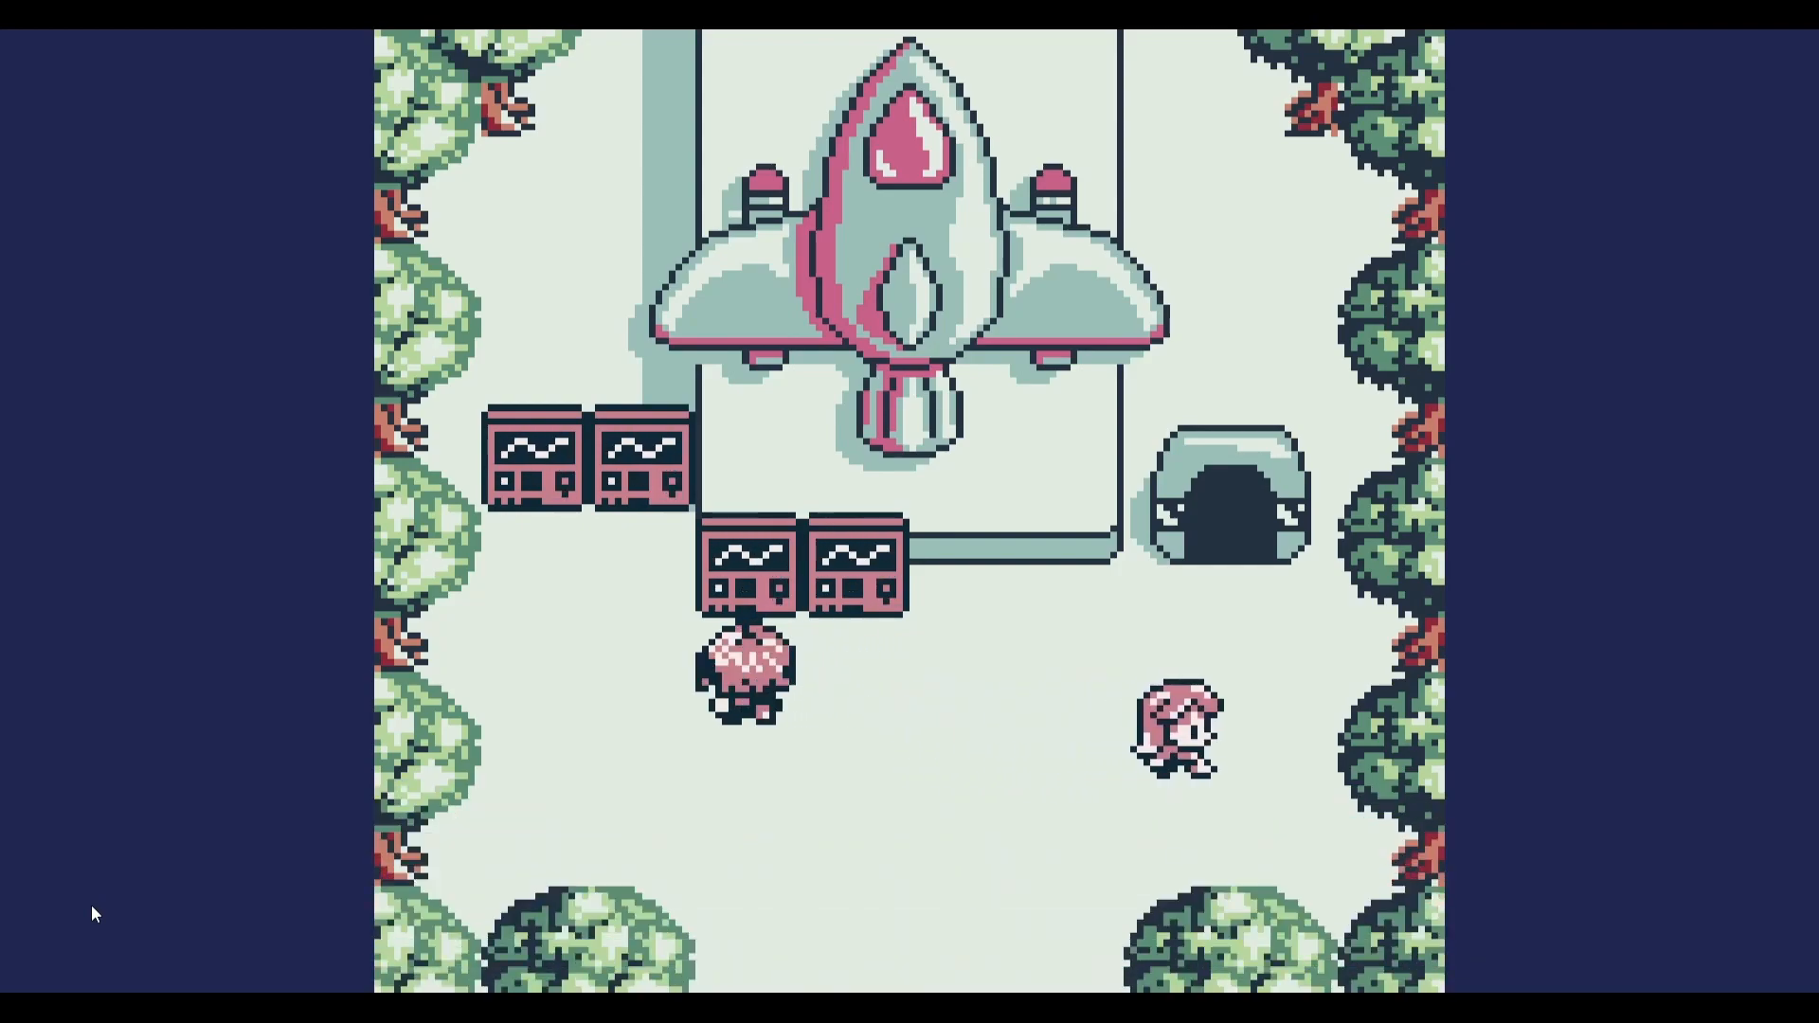
key(Up)
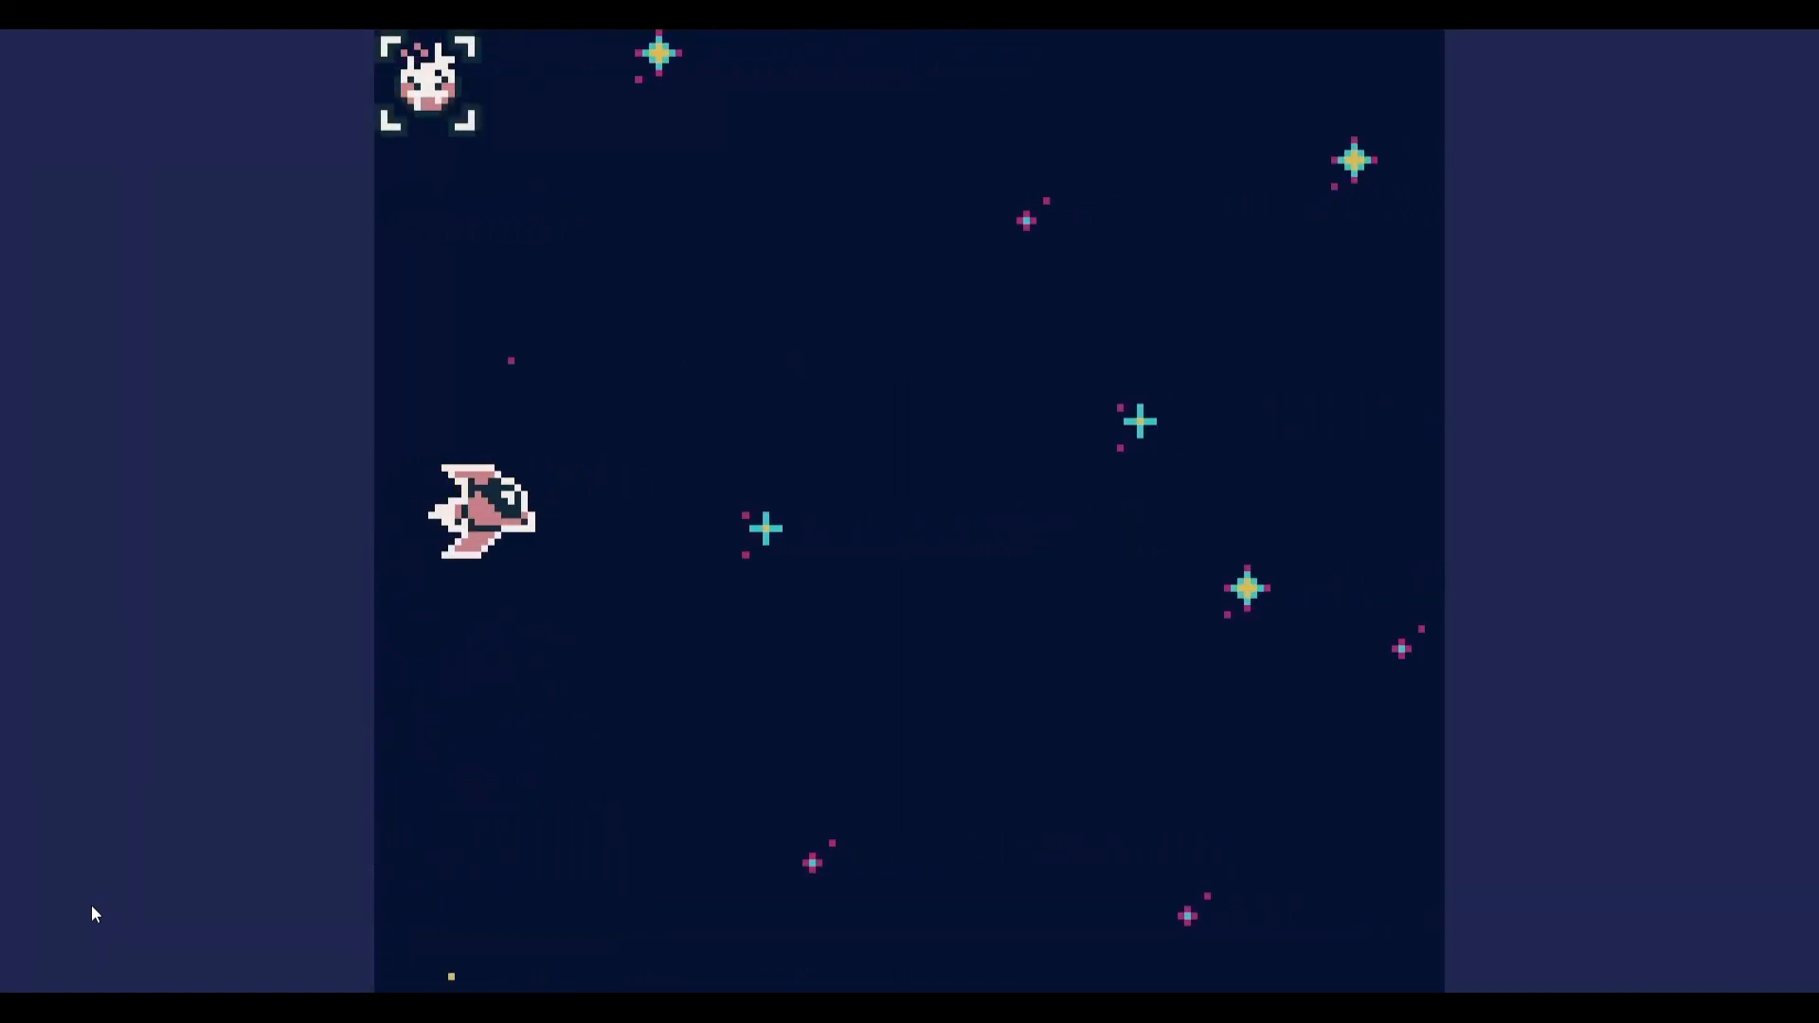
key(Down)
key(z)
key(Up)
key(z)
key(Down)
key(Up)
key(z)
key(Up)
key(Down)
key(Up)
key(Down)
key(Up)
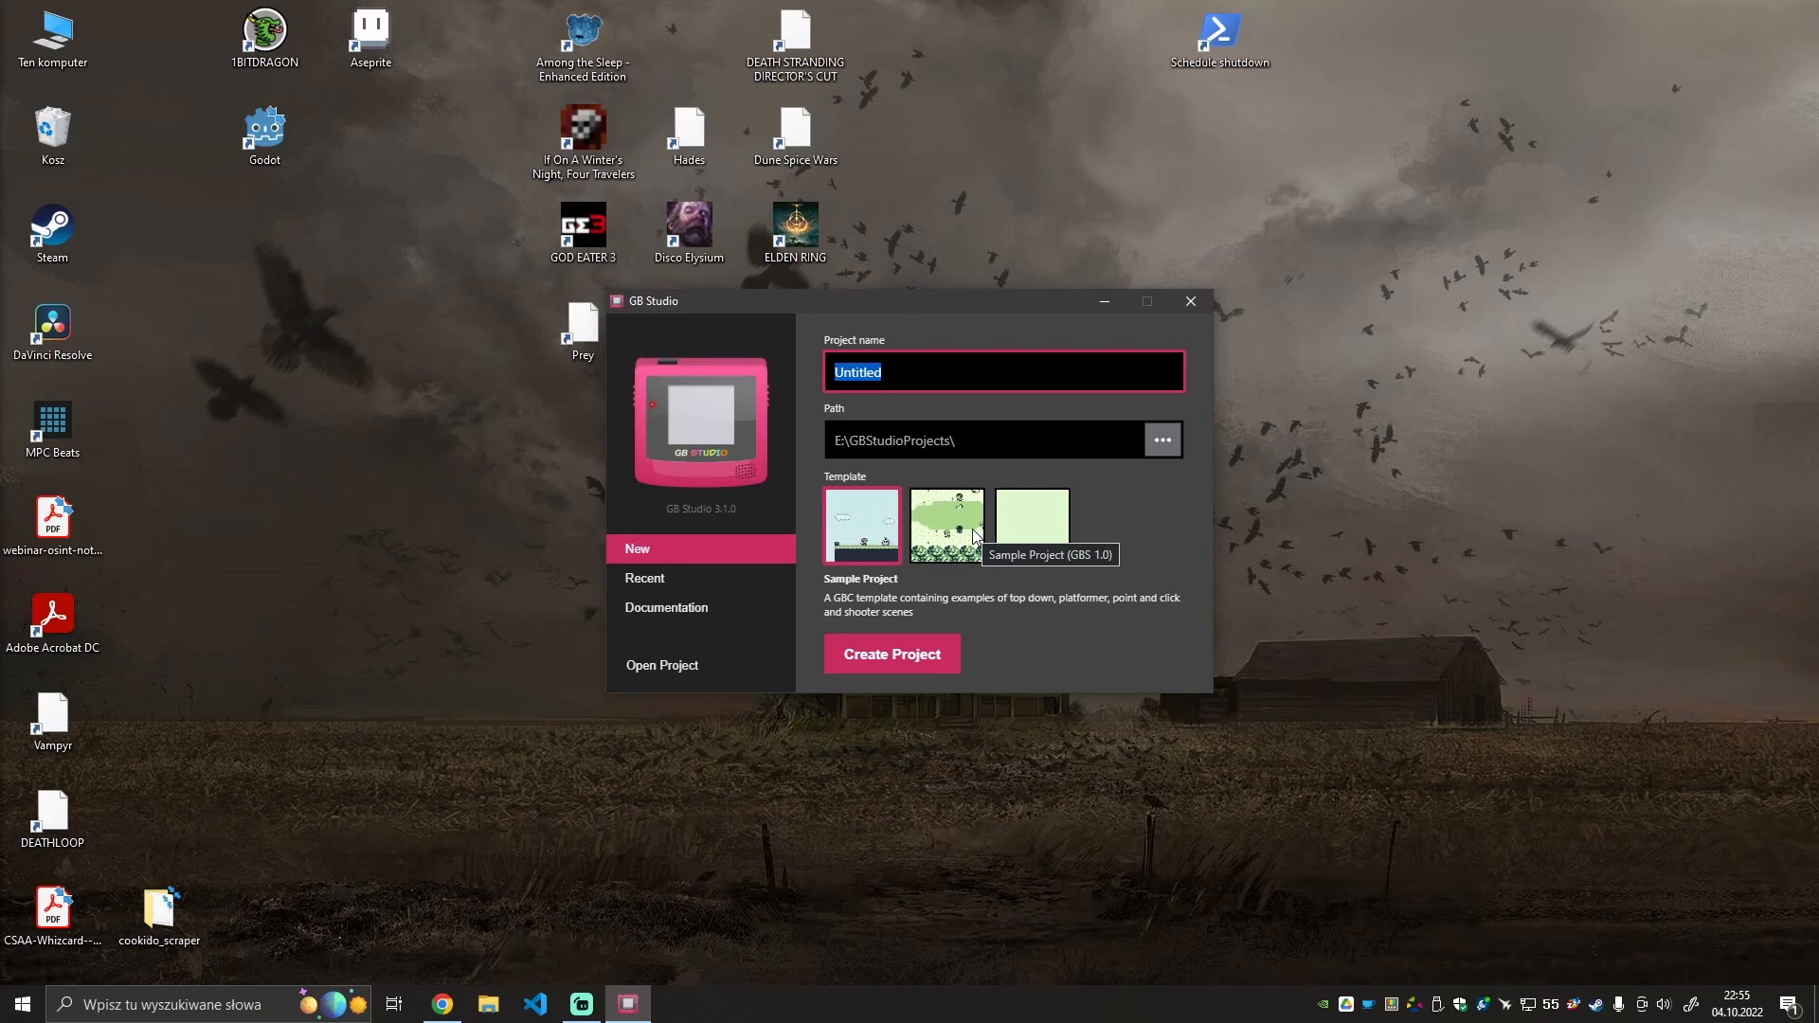
Create a new project named SampleProject from the colour Sample Project template.
text(Sample)
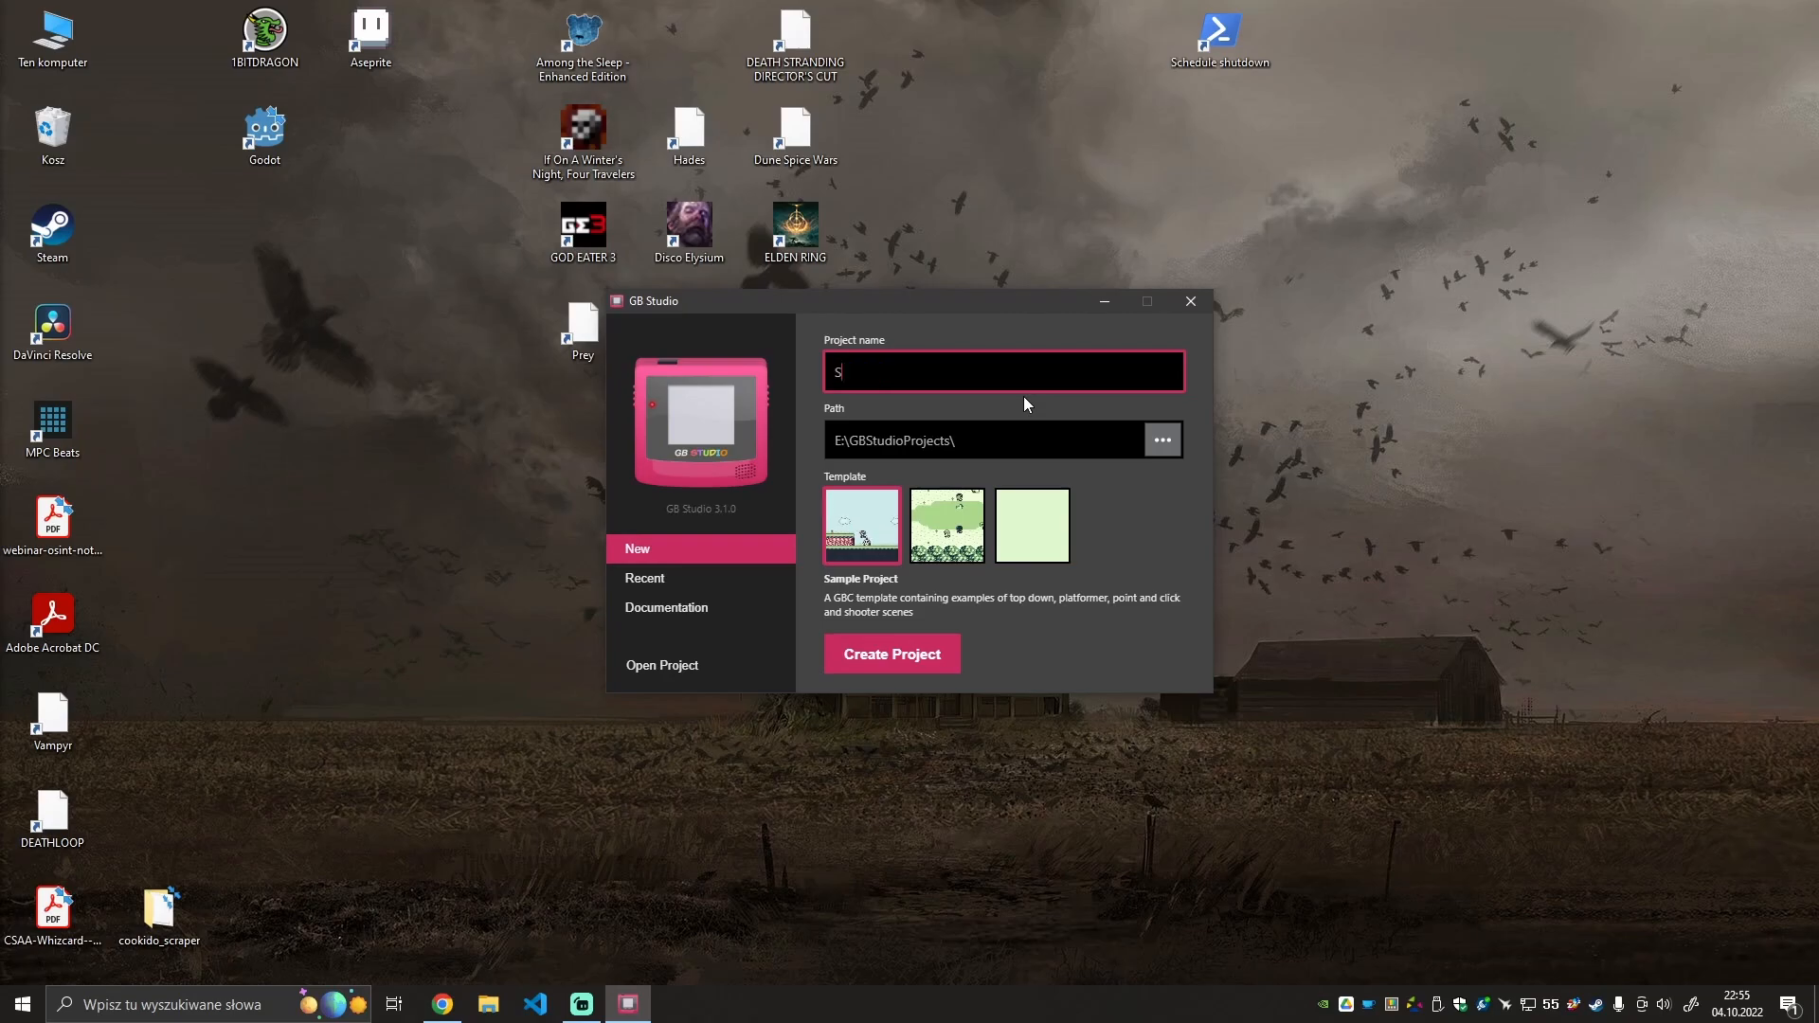
text(Project)
key(Return)
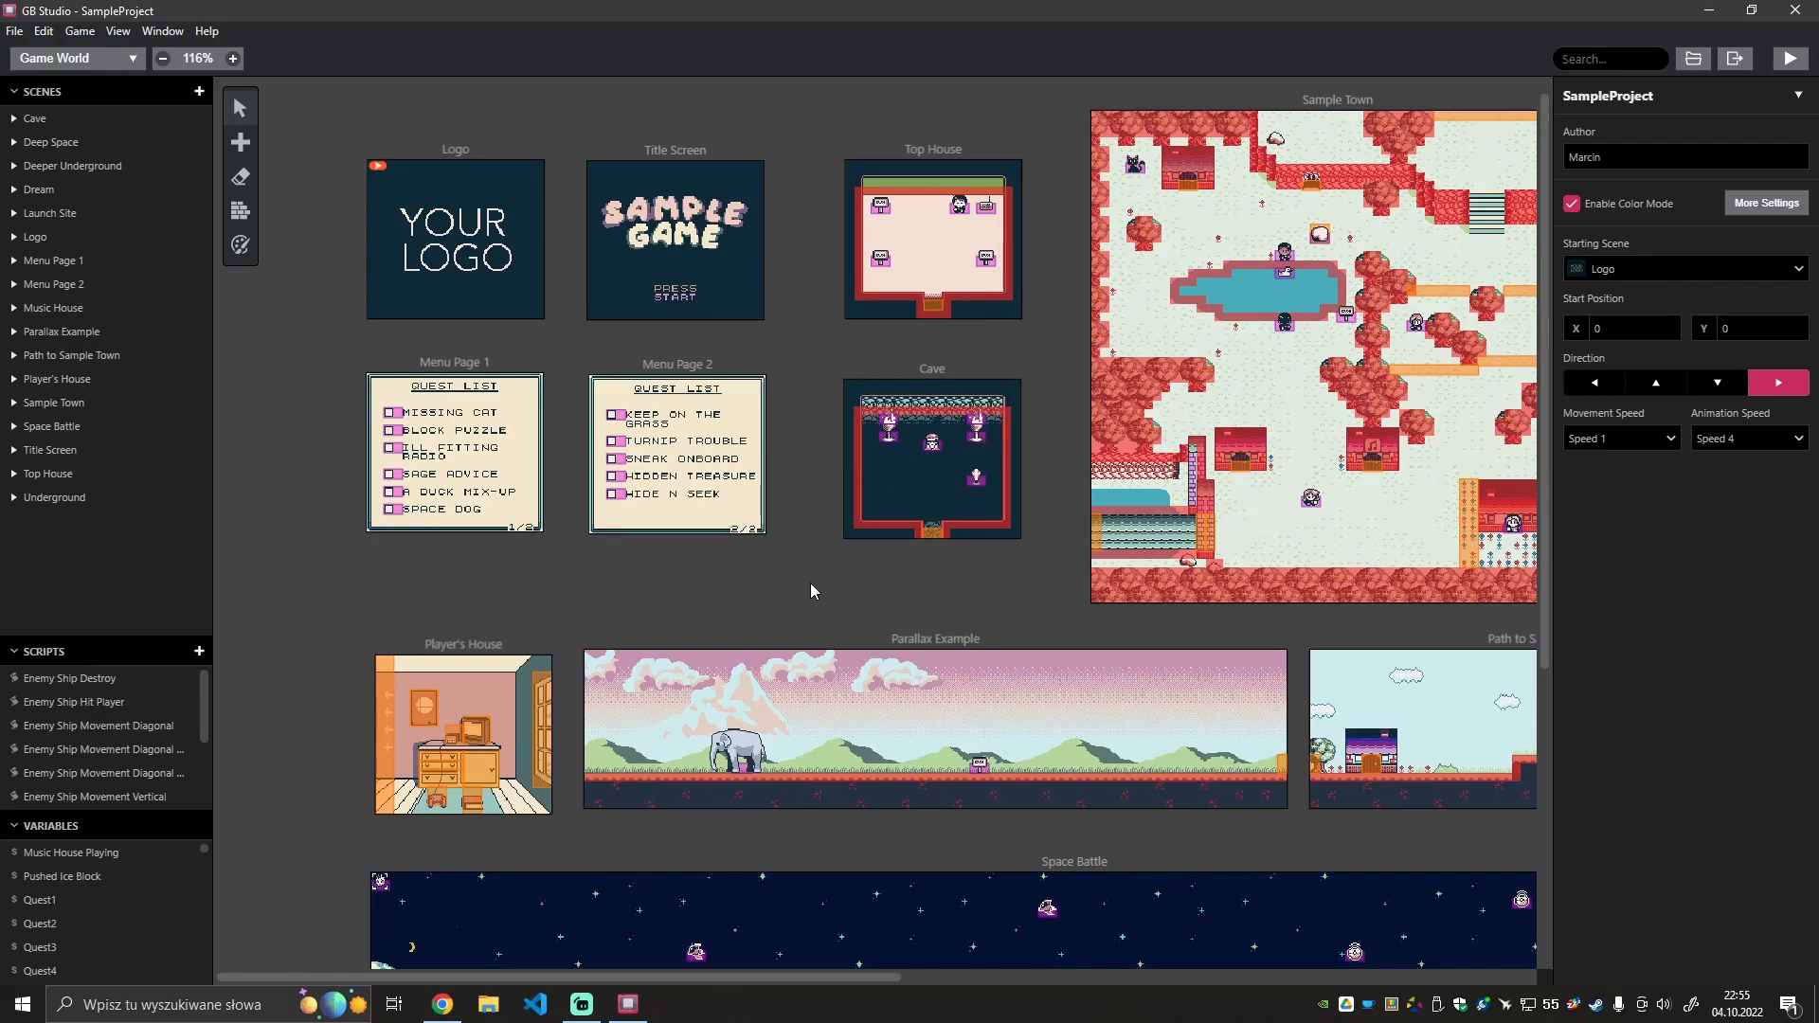
middle_drag(832, 600, 724, 587)
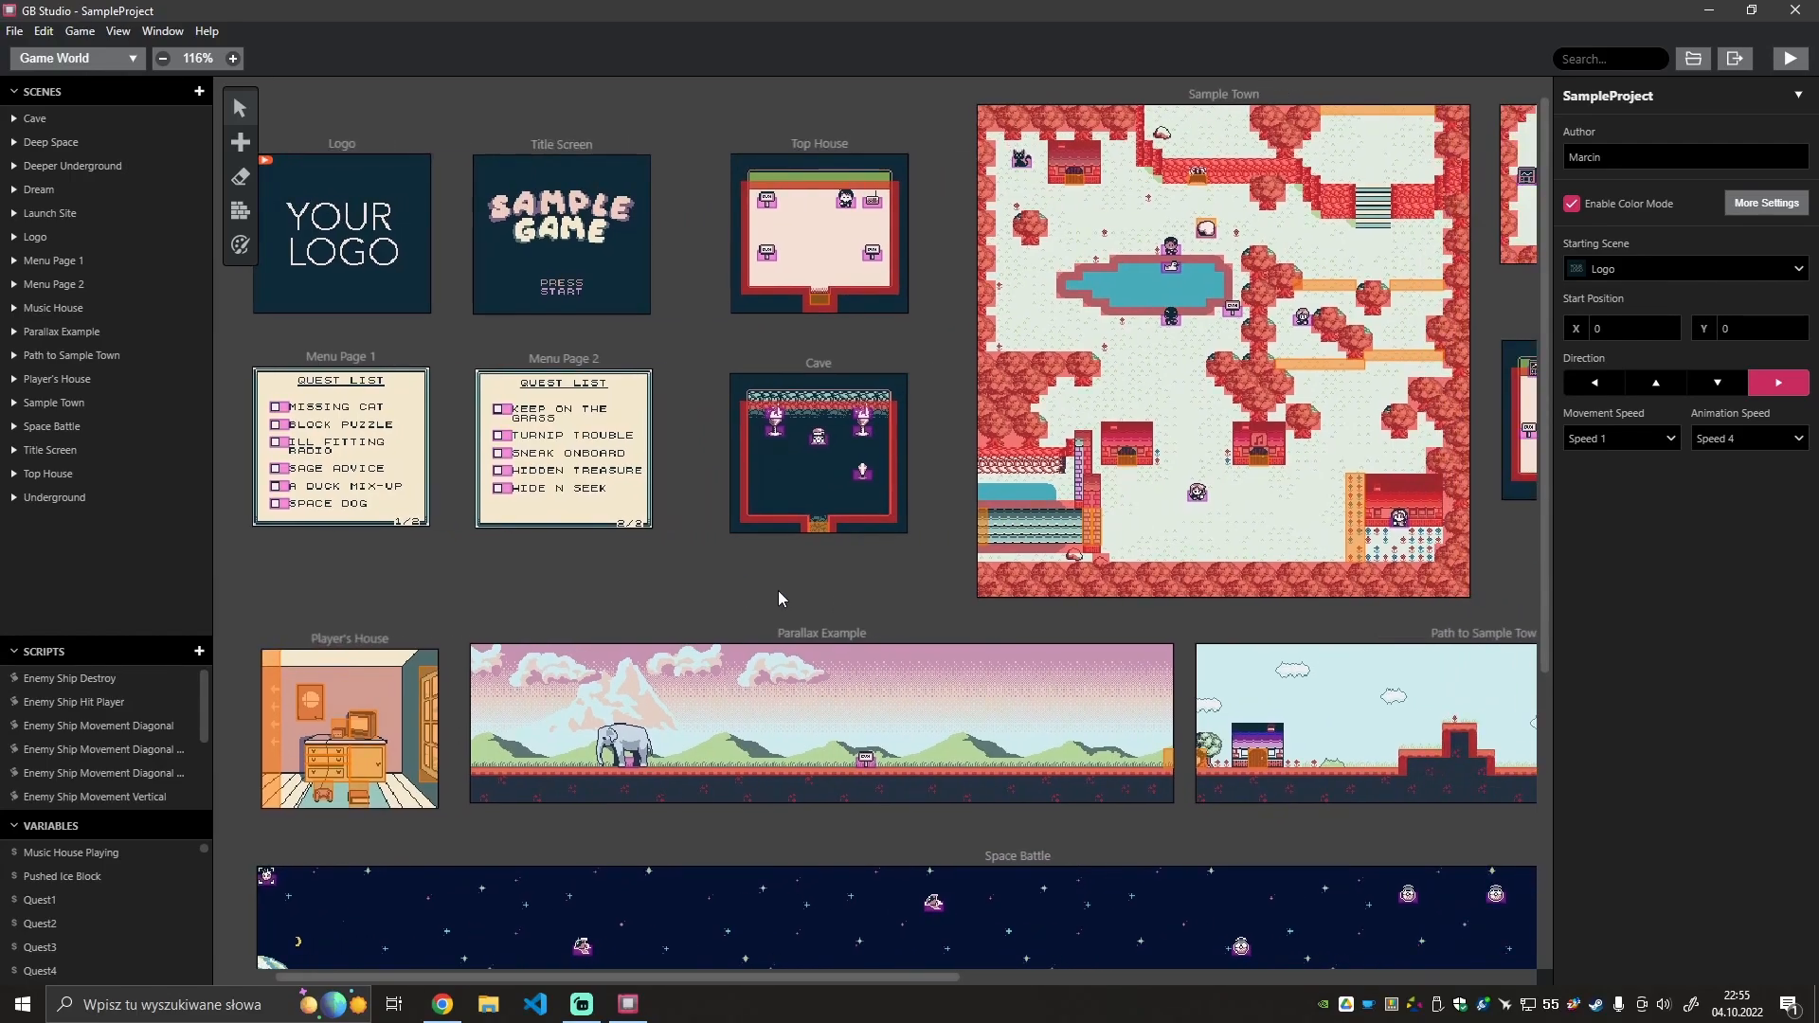
scroll(778, 589, down, 3)
scroll(779, 589, up, 3)
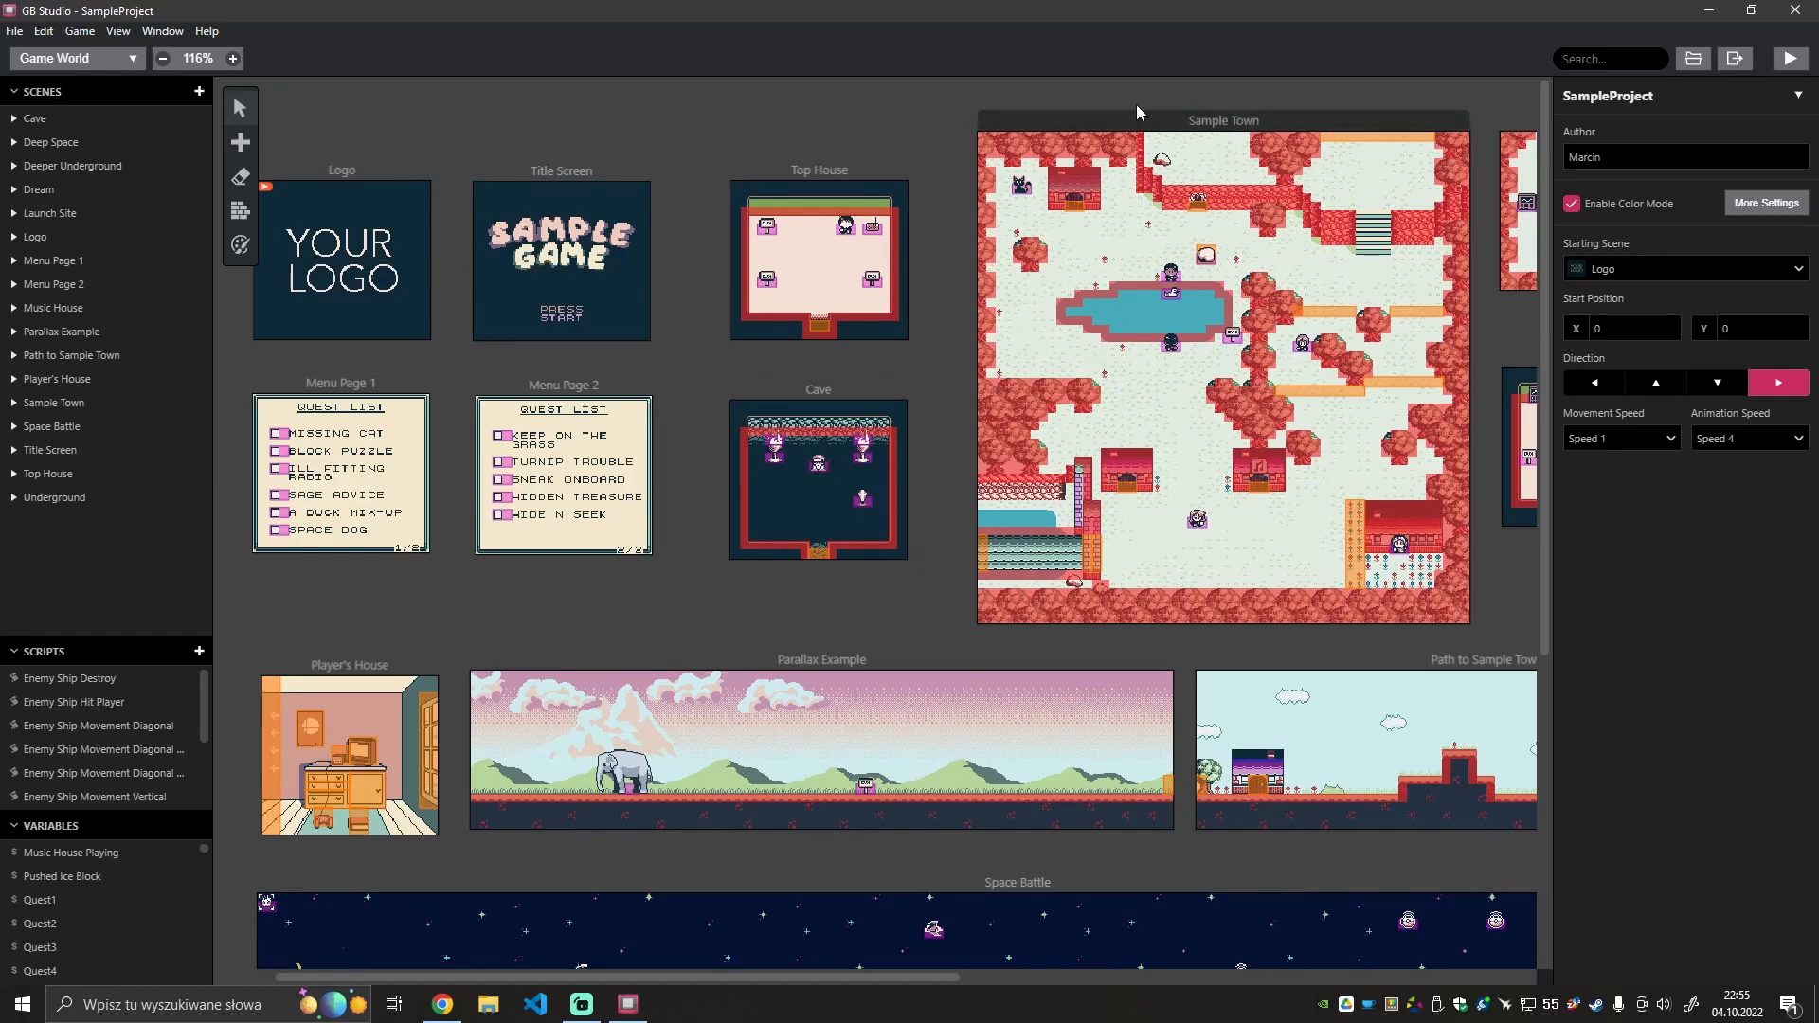
Inspect the properties of the Sample Town, Top House, Menu Page 2 and Title Screen scenes and the project settings.
click(1168, 123)
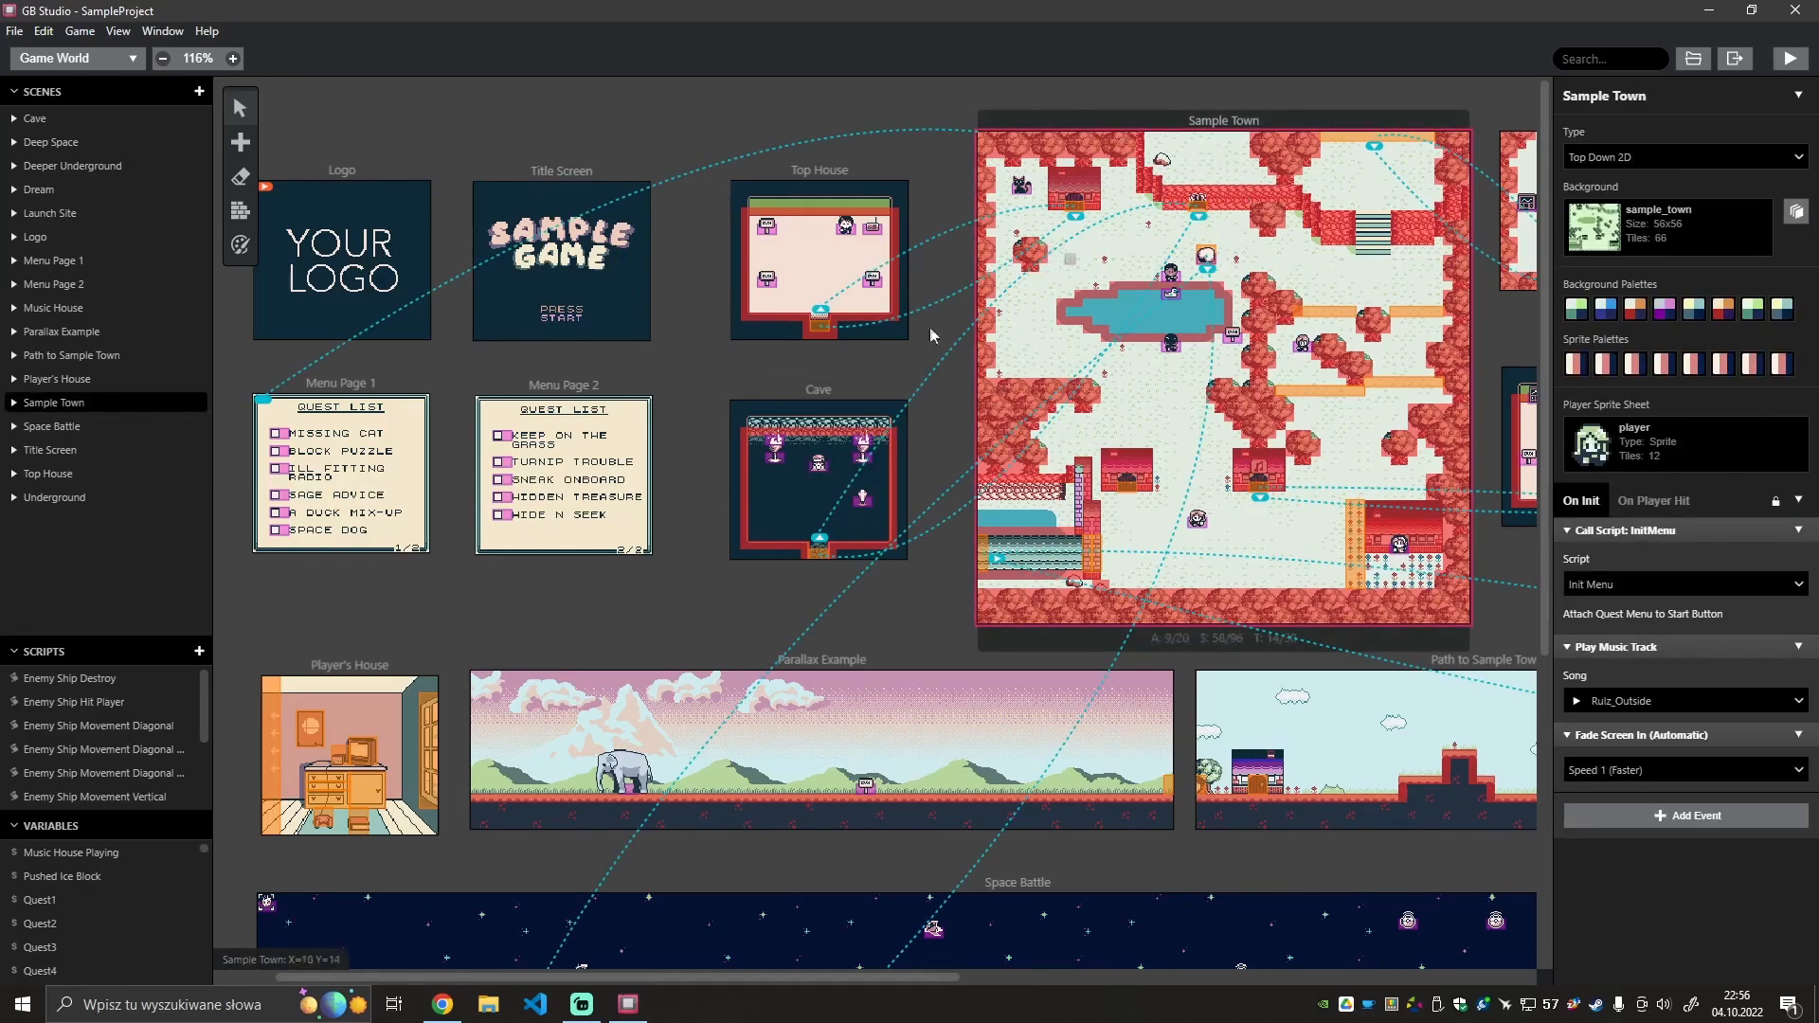
click(792, 392)
click(760, 172)
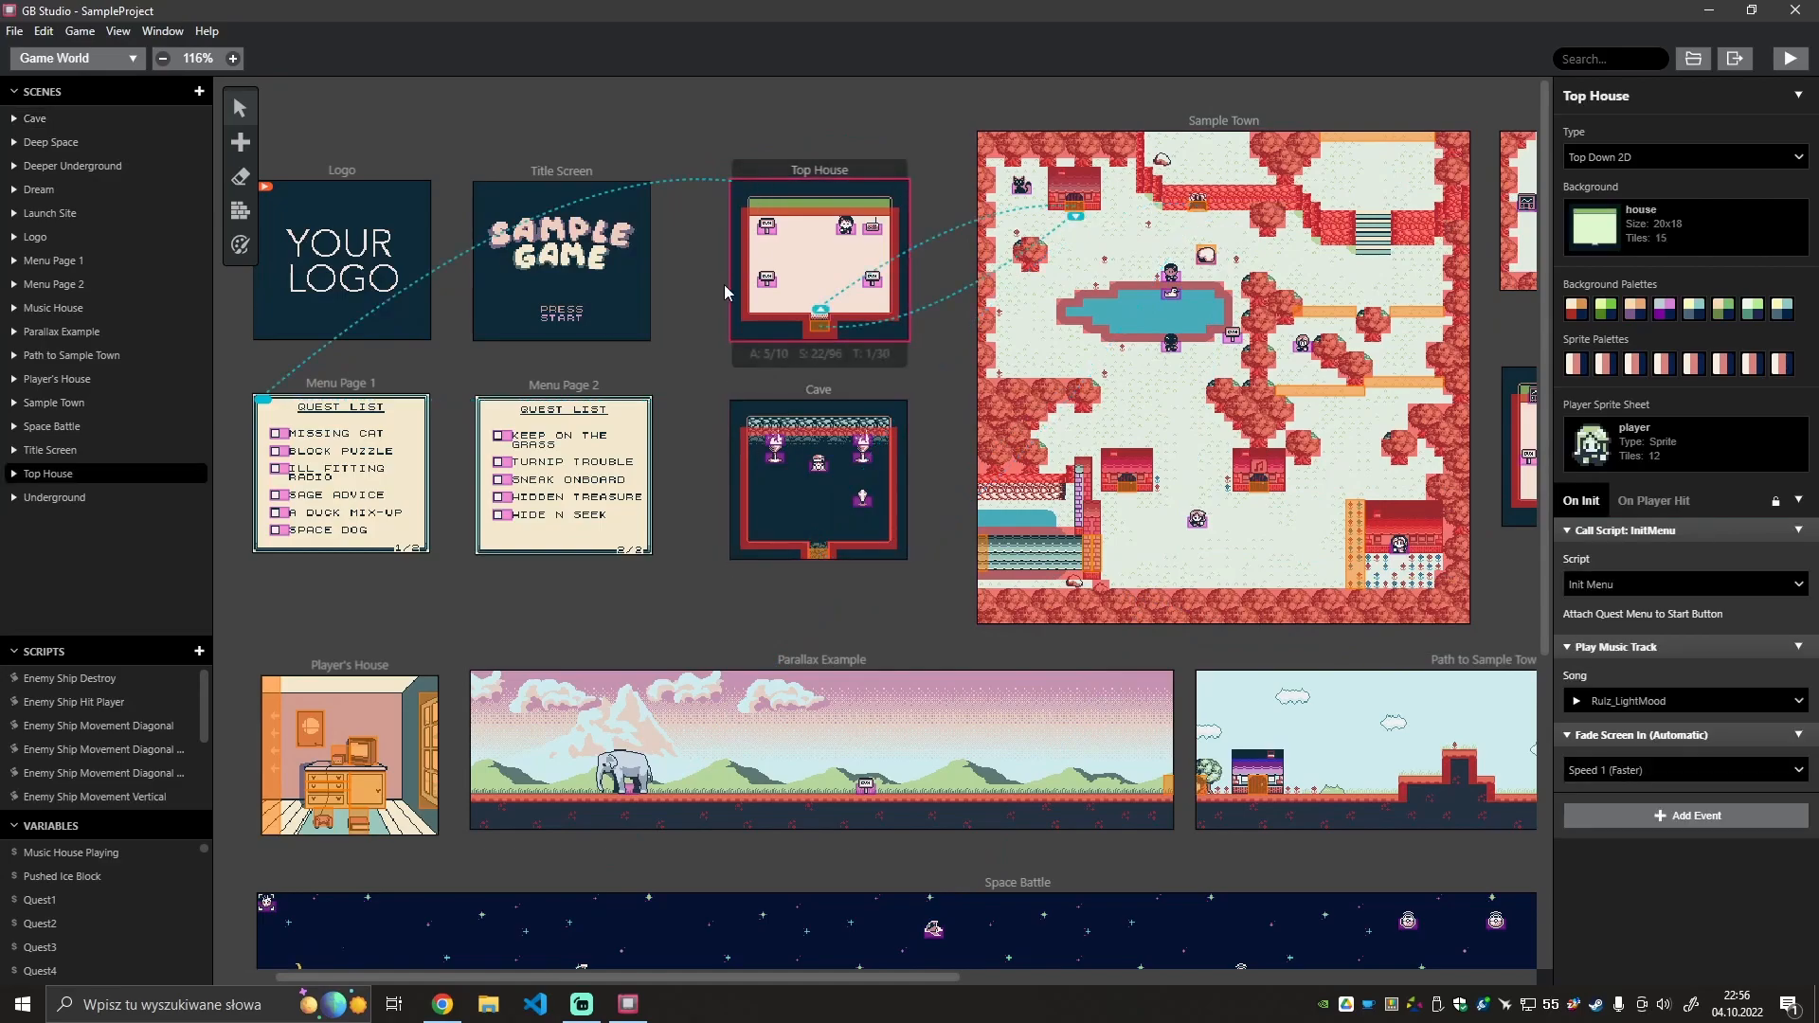
click(629, 613)
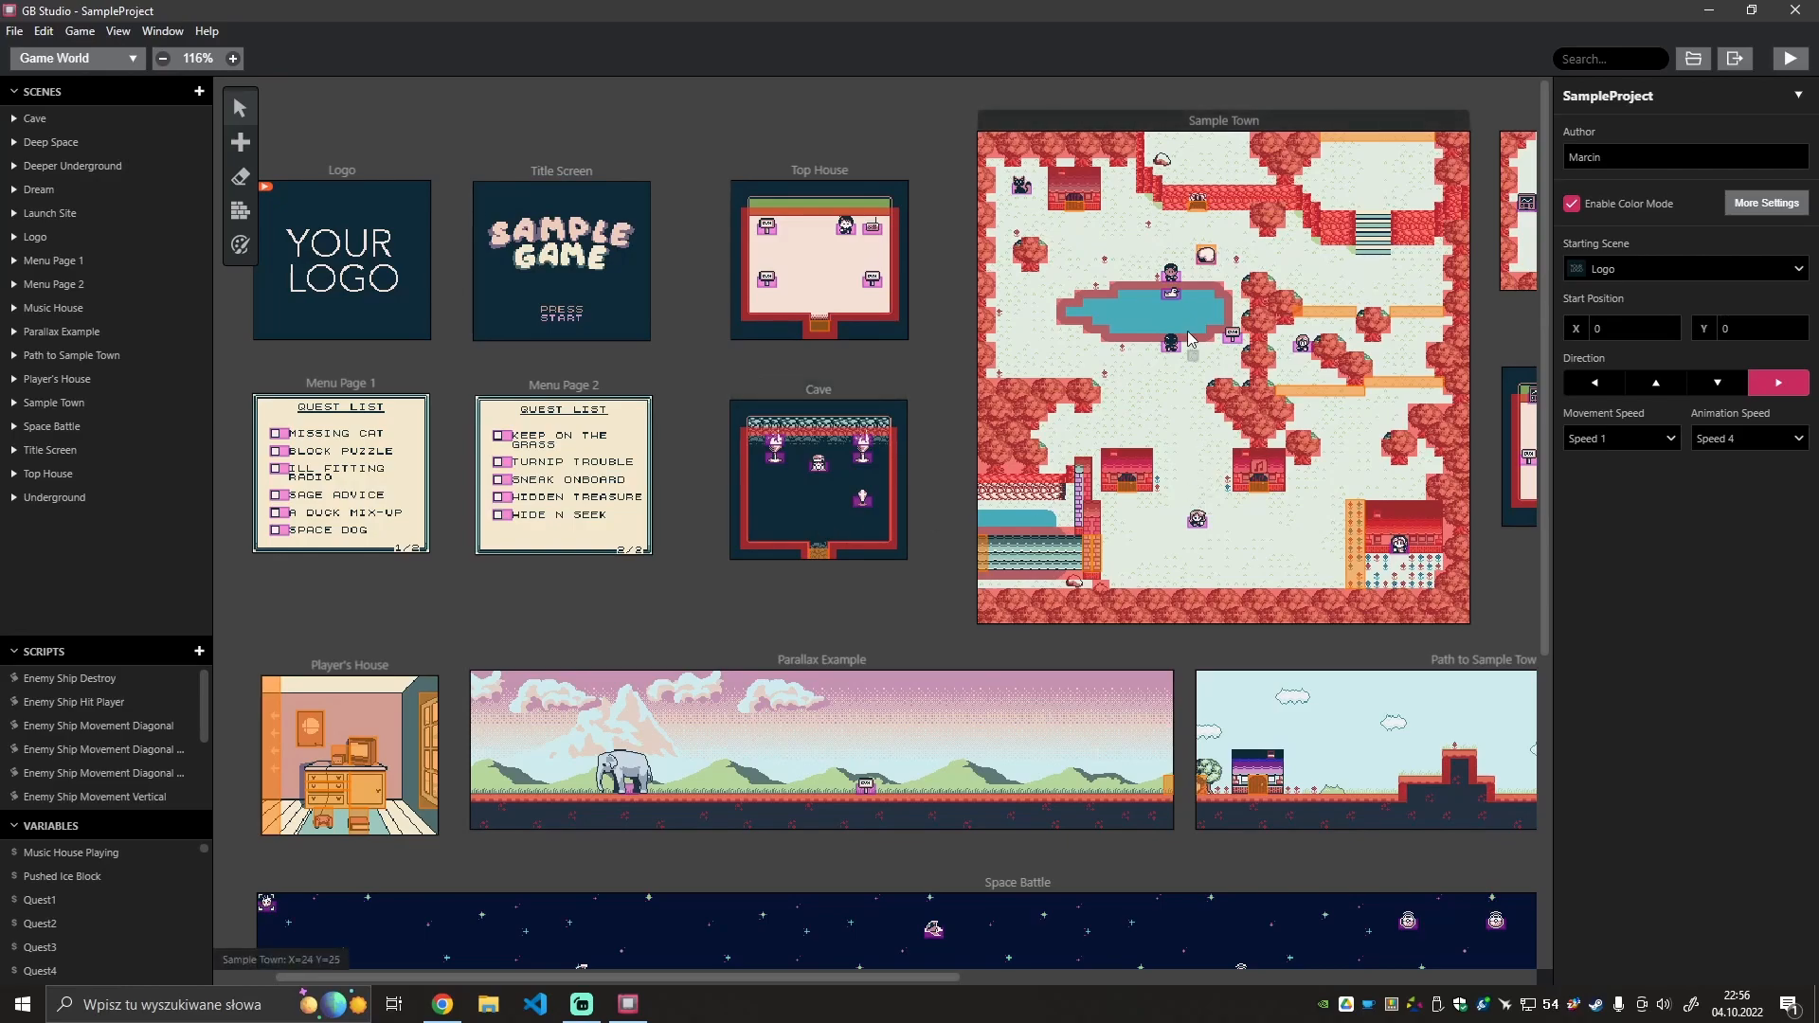
click(1169, 126)
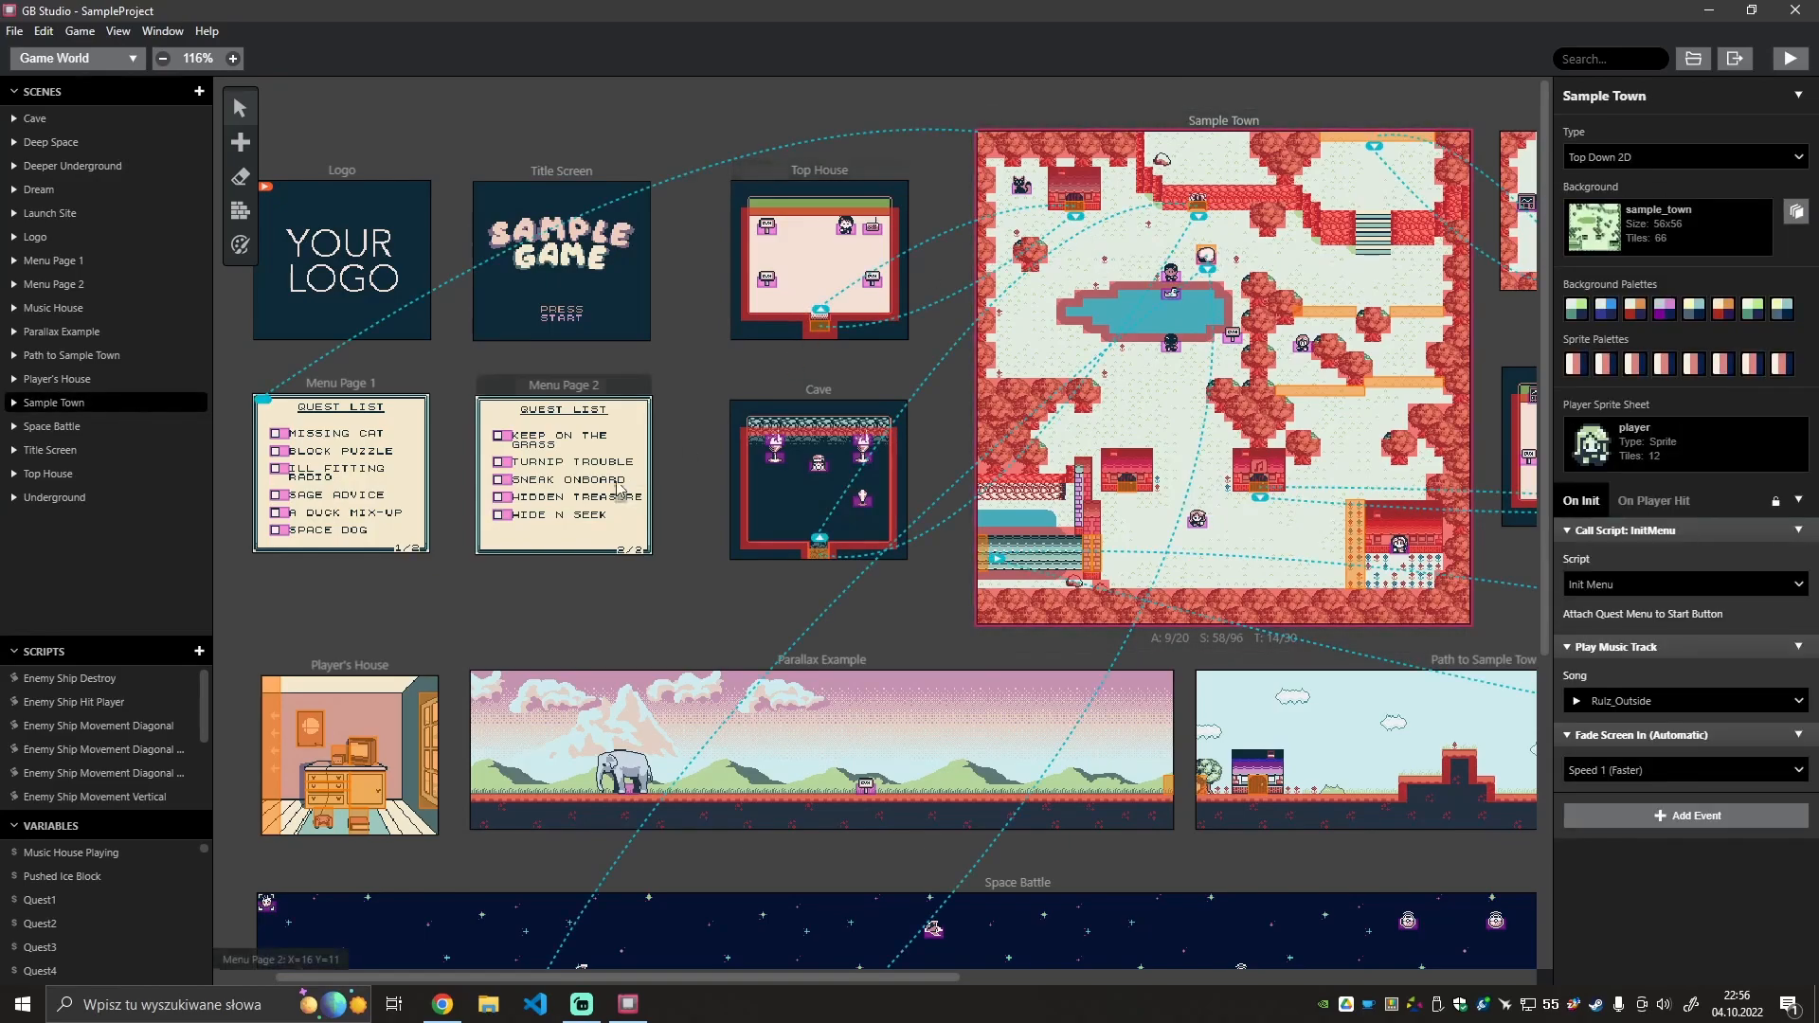
click(545, 415)
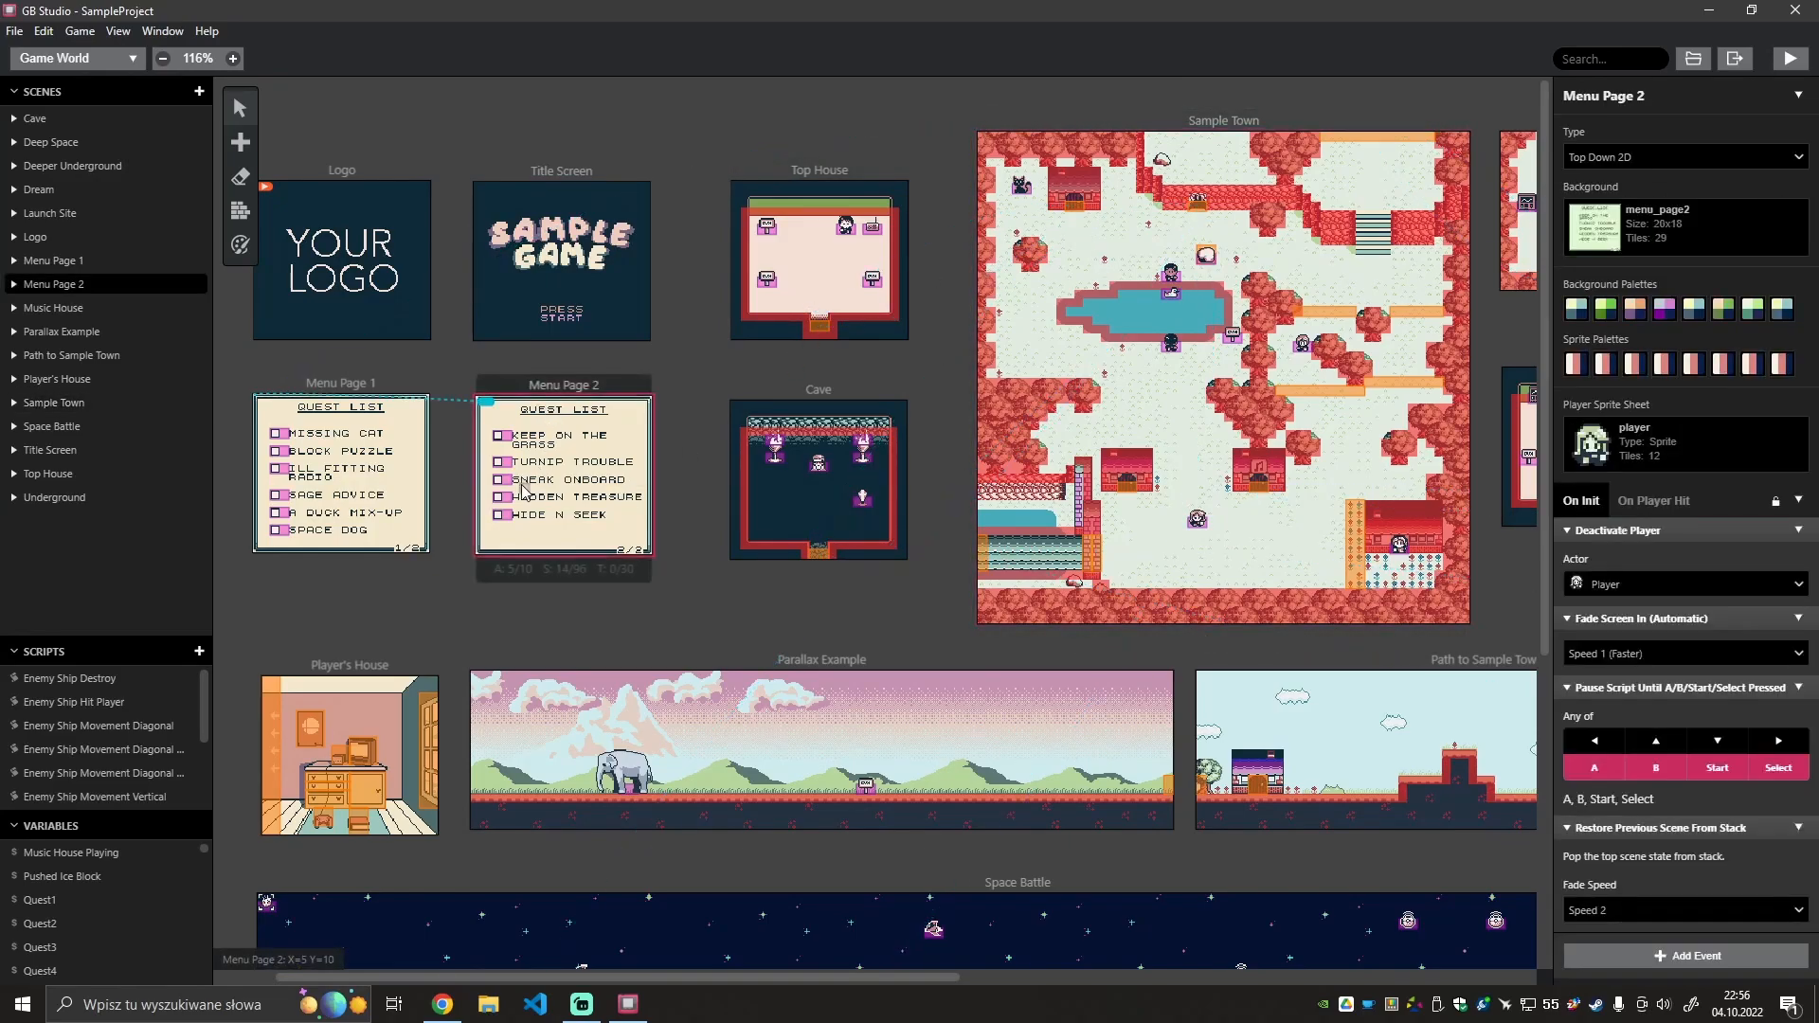
click(553, 178)
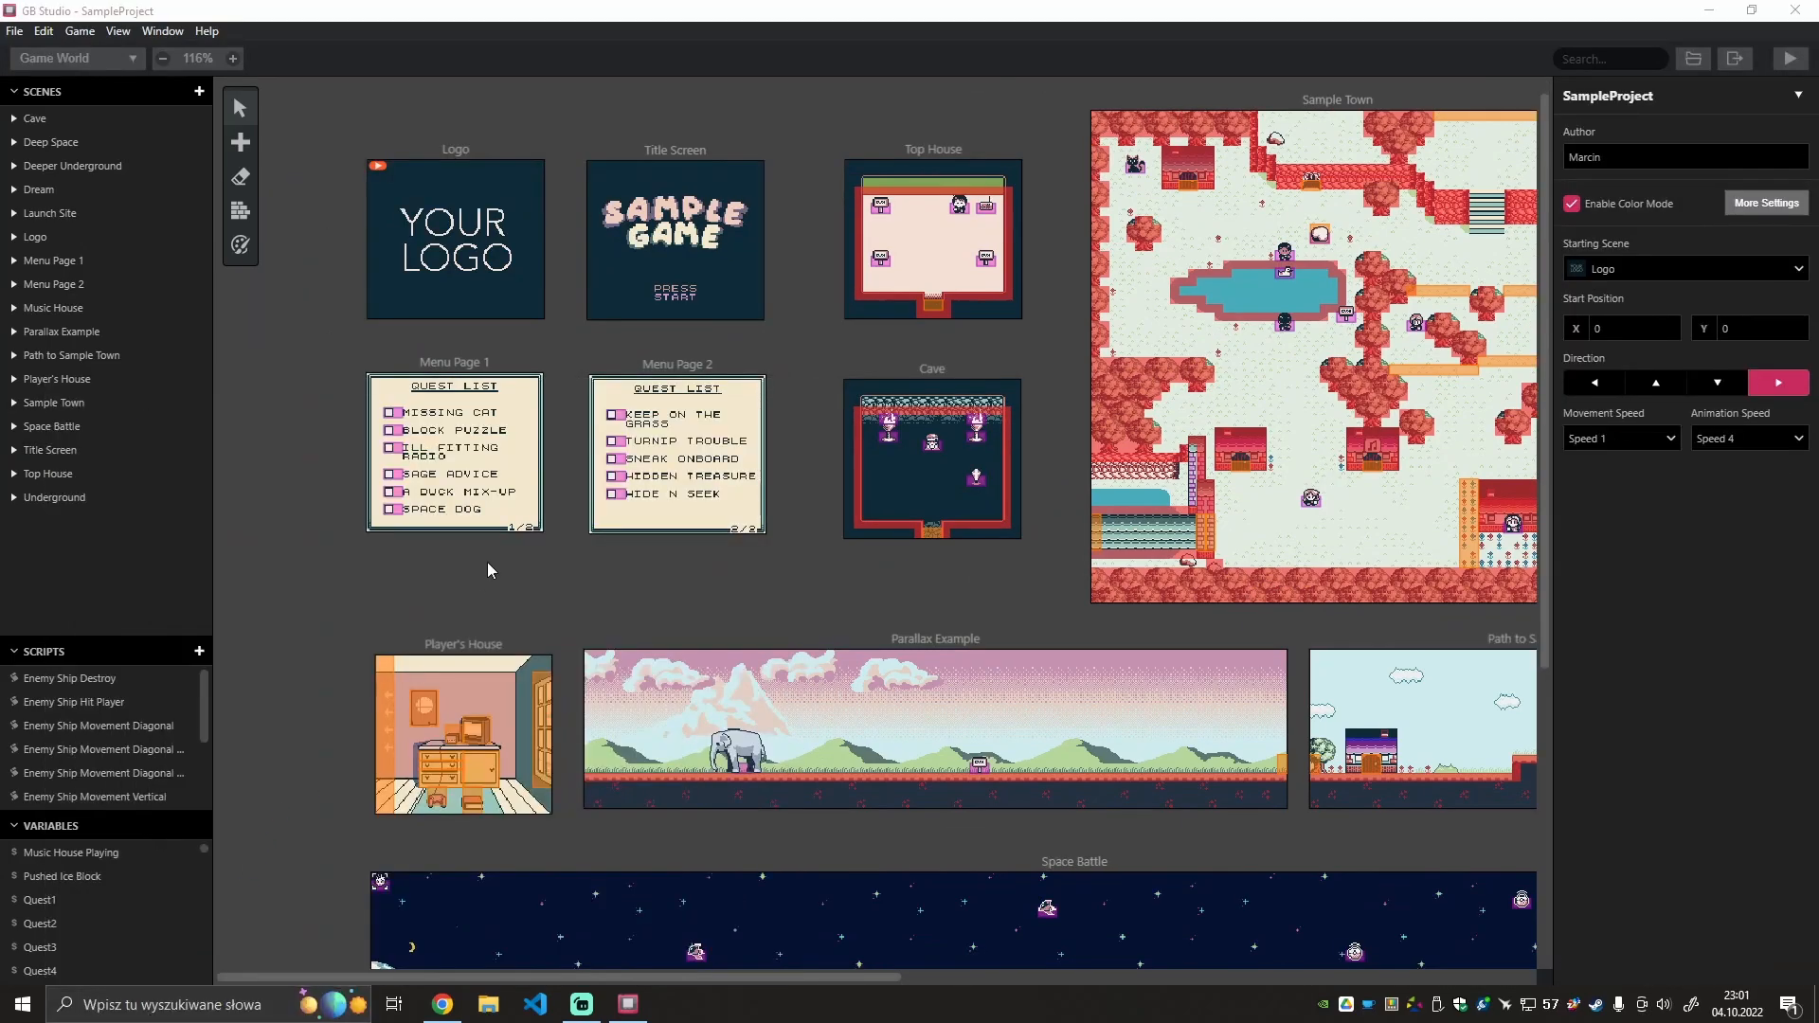
Create a new project named CrappyBirds from the Blank Project template.
key(ctrl+n)
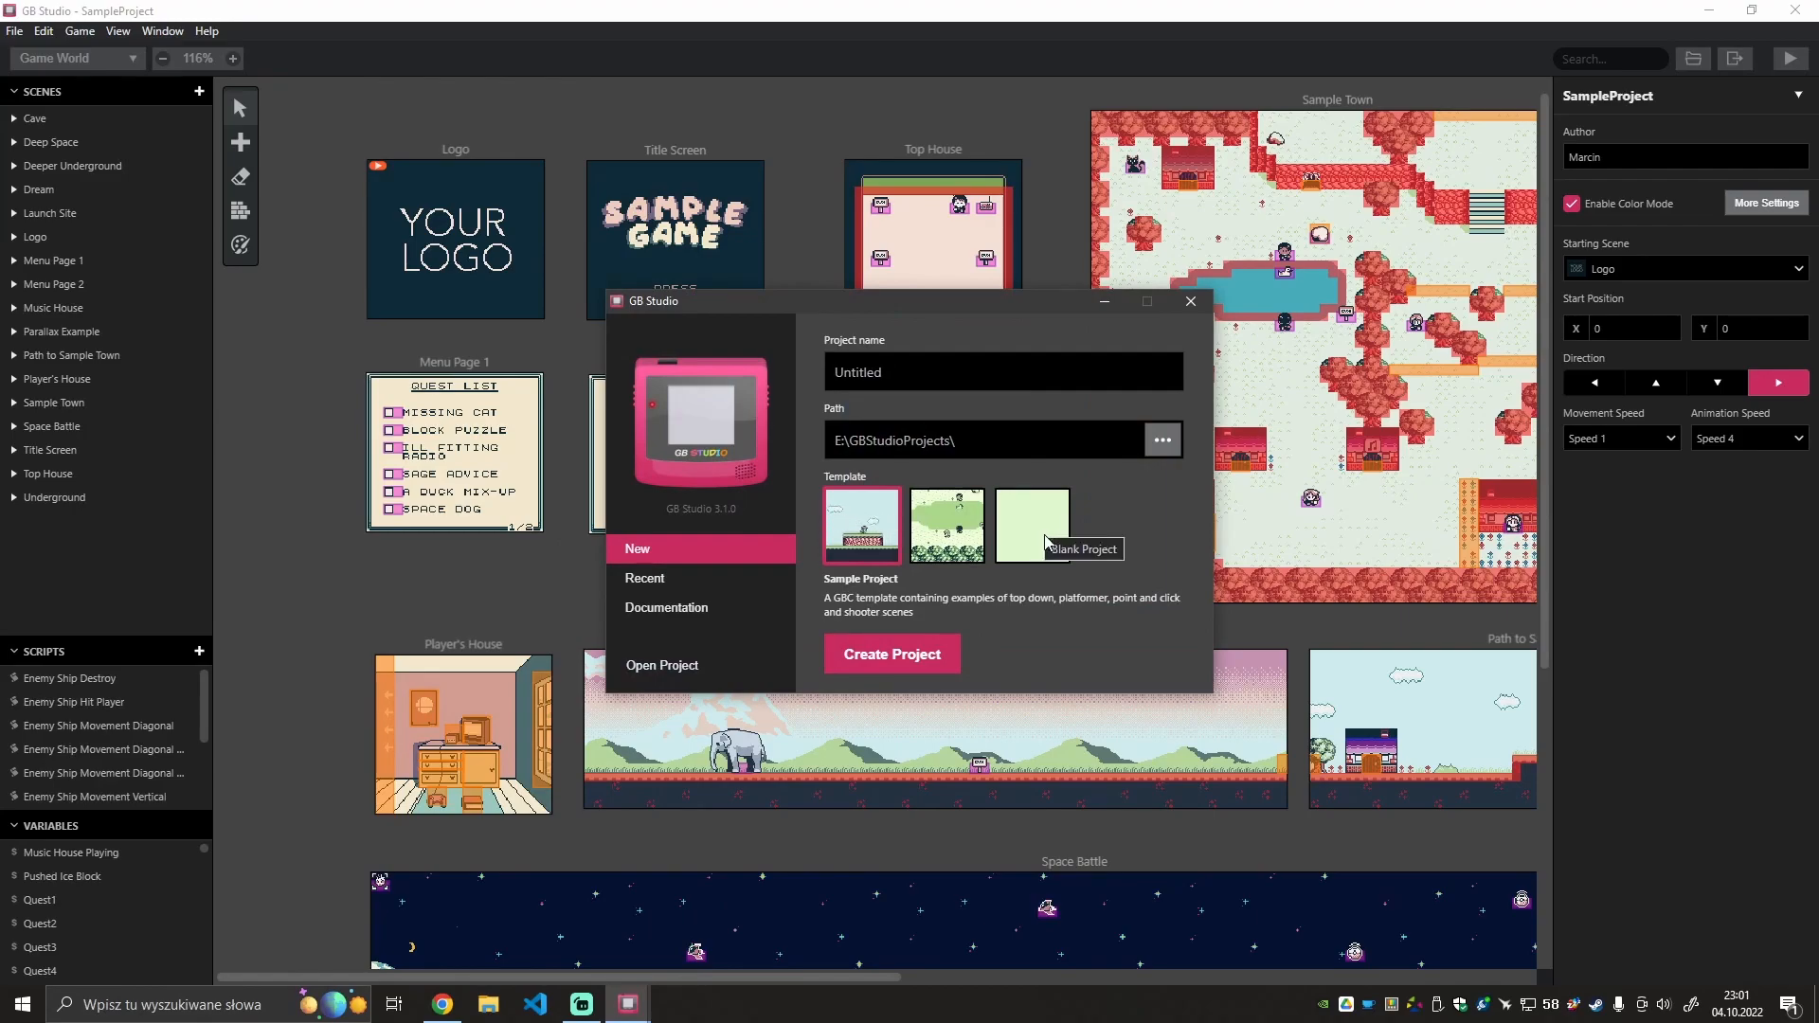
click(1046, 541)
double_click(857, 371)
text(CrappyBuir)
key(BackSpace)
key(BackSpace)
key(BackSpace)
text(ird)
click(826, 665)
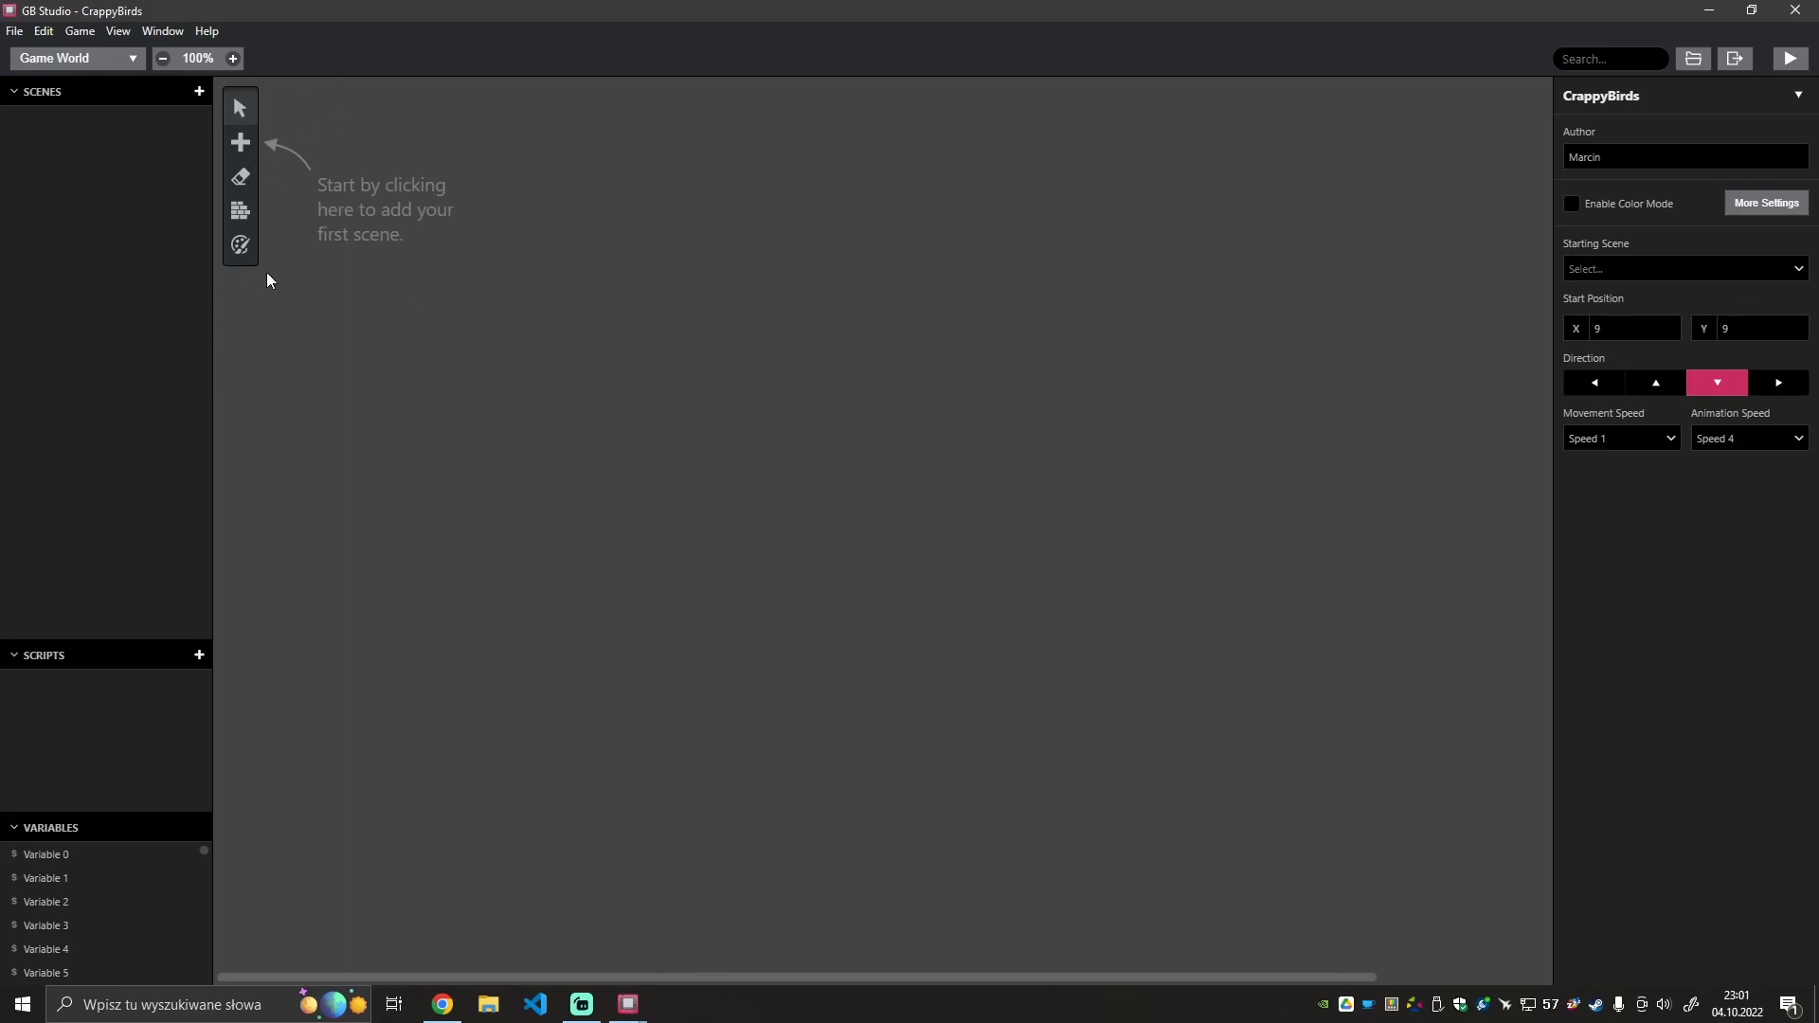
Add a first scene to the empty game world.
click(244, 146)
mouse_move(244, 144)
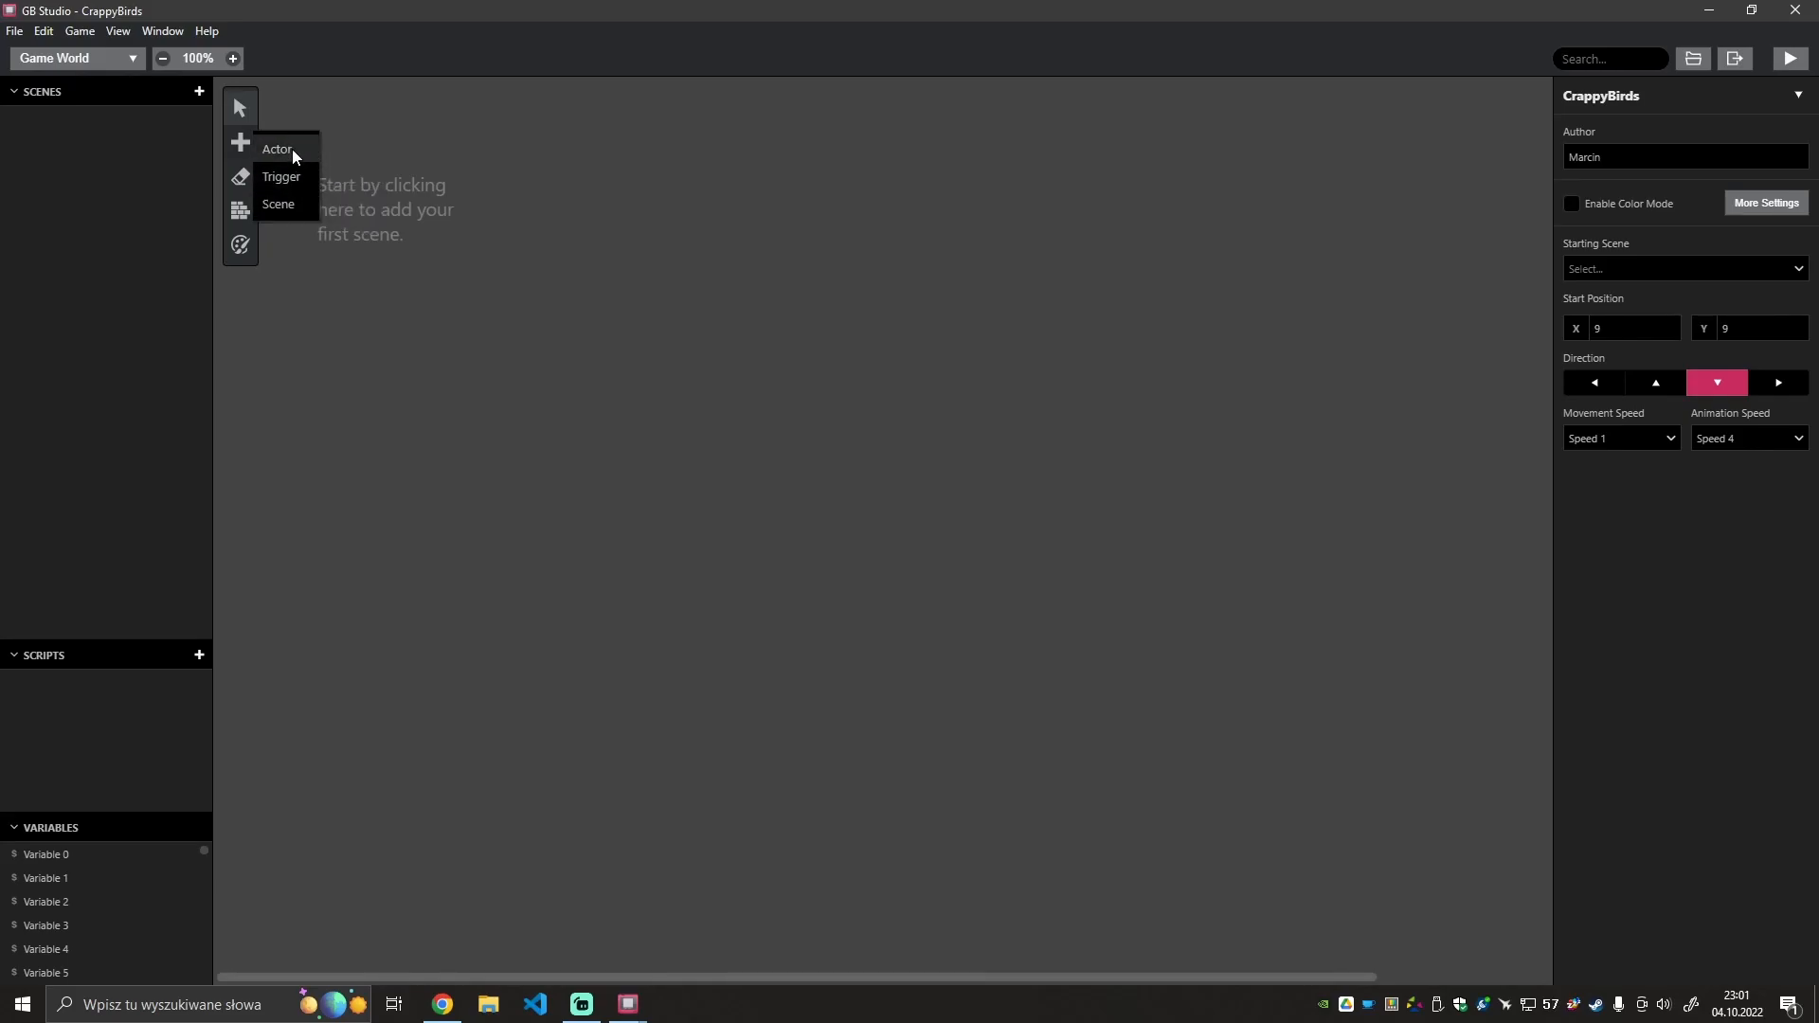
click(284, 212)
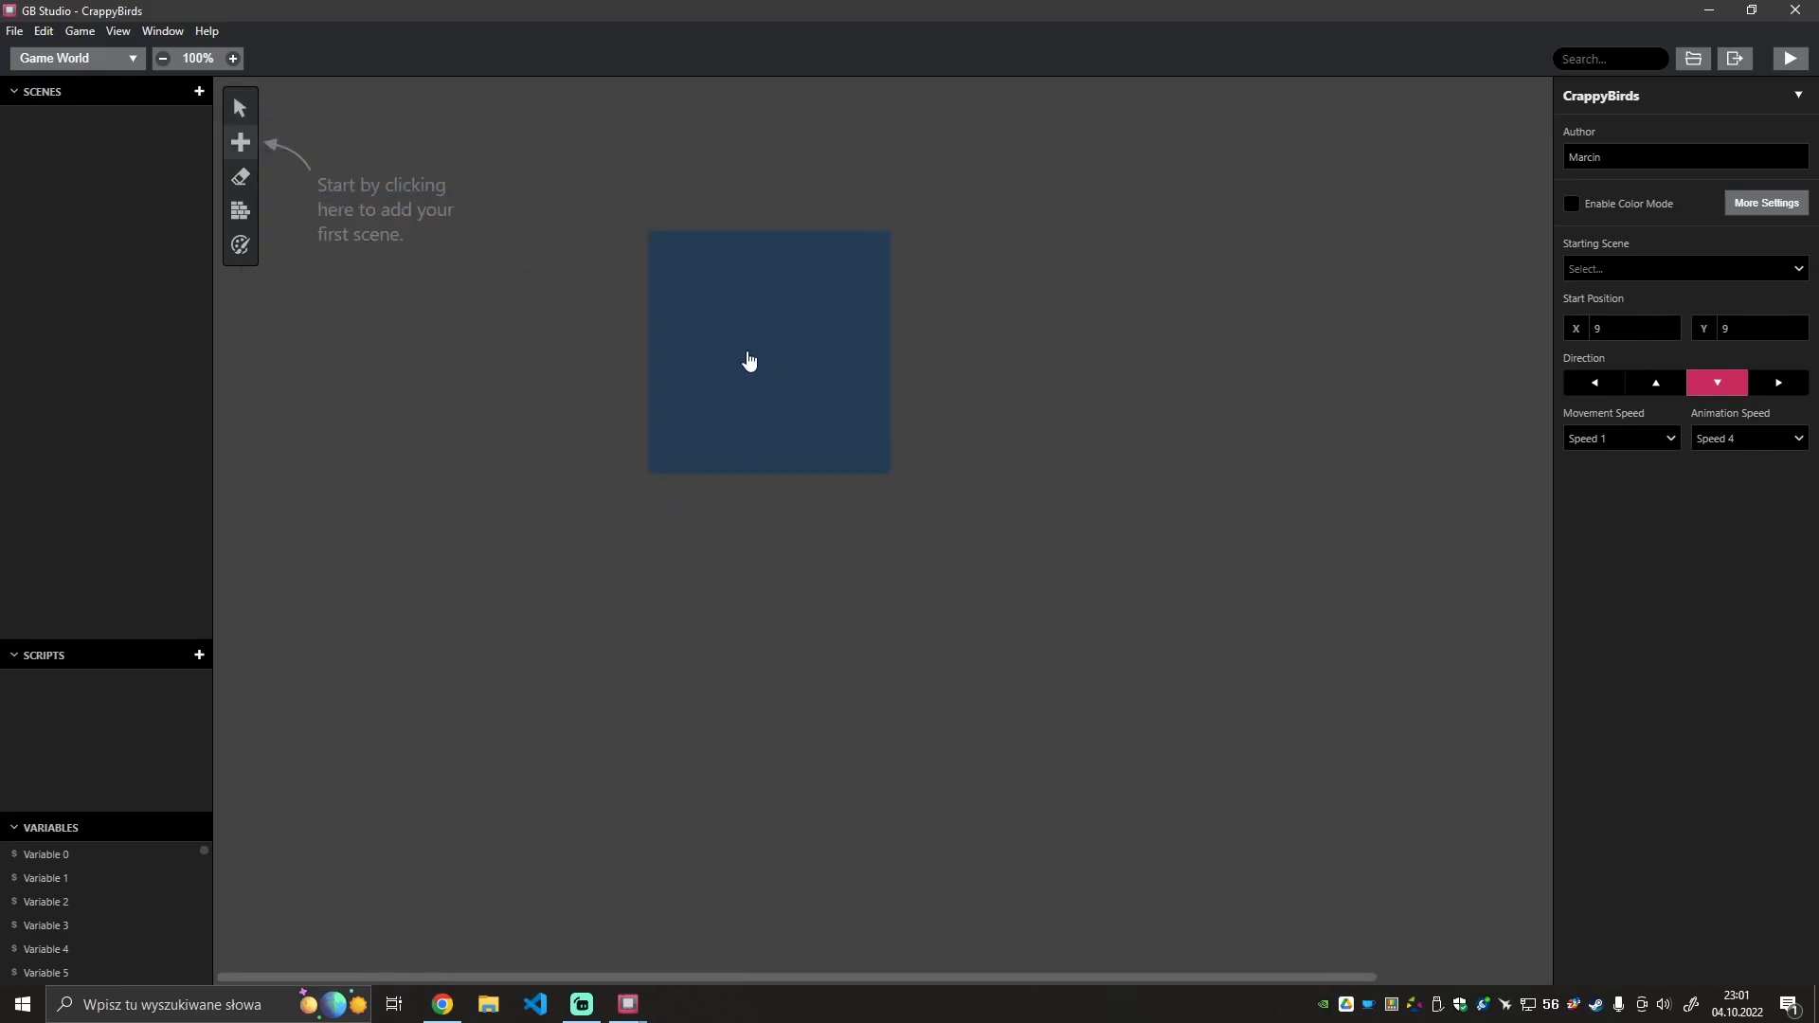
click(662, 364)
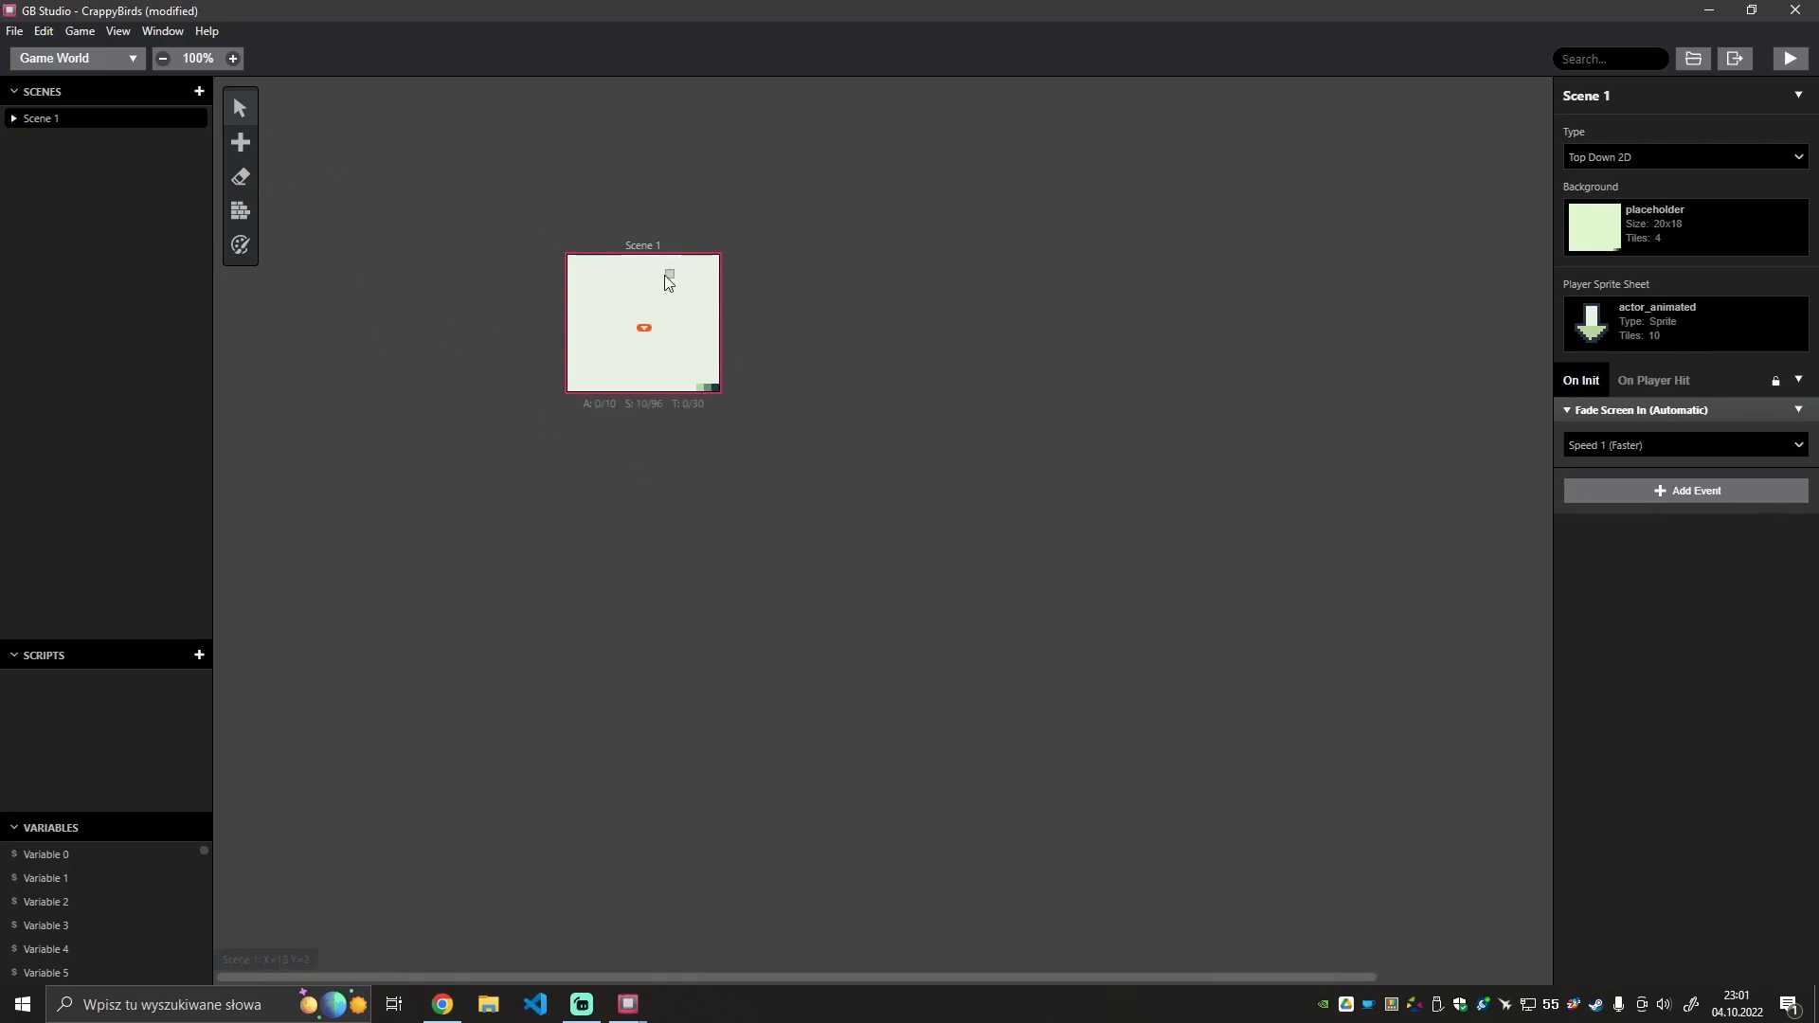
Rename the new scene as Game.
click(241, 142)
click(1618, 97)
key(ctrl+s)
key(ctrl+a)
text(Game)
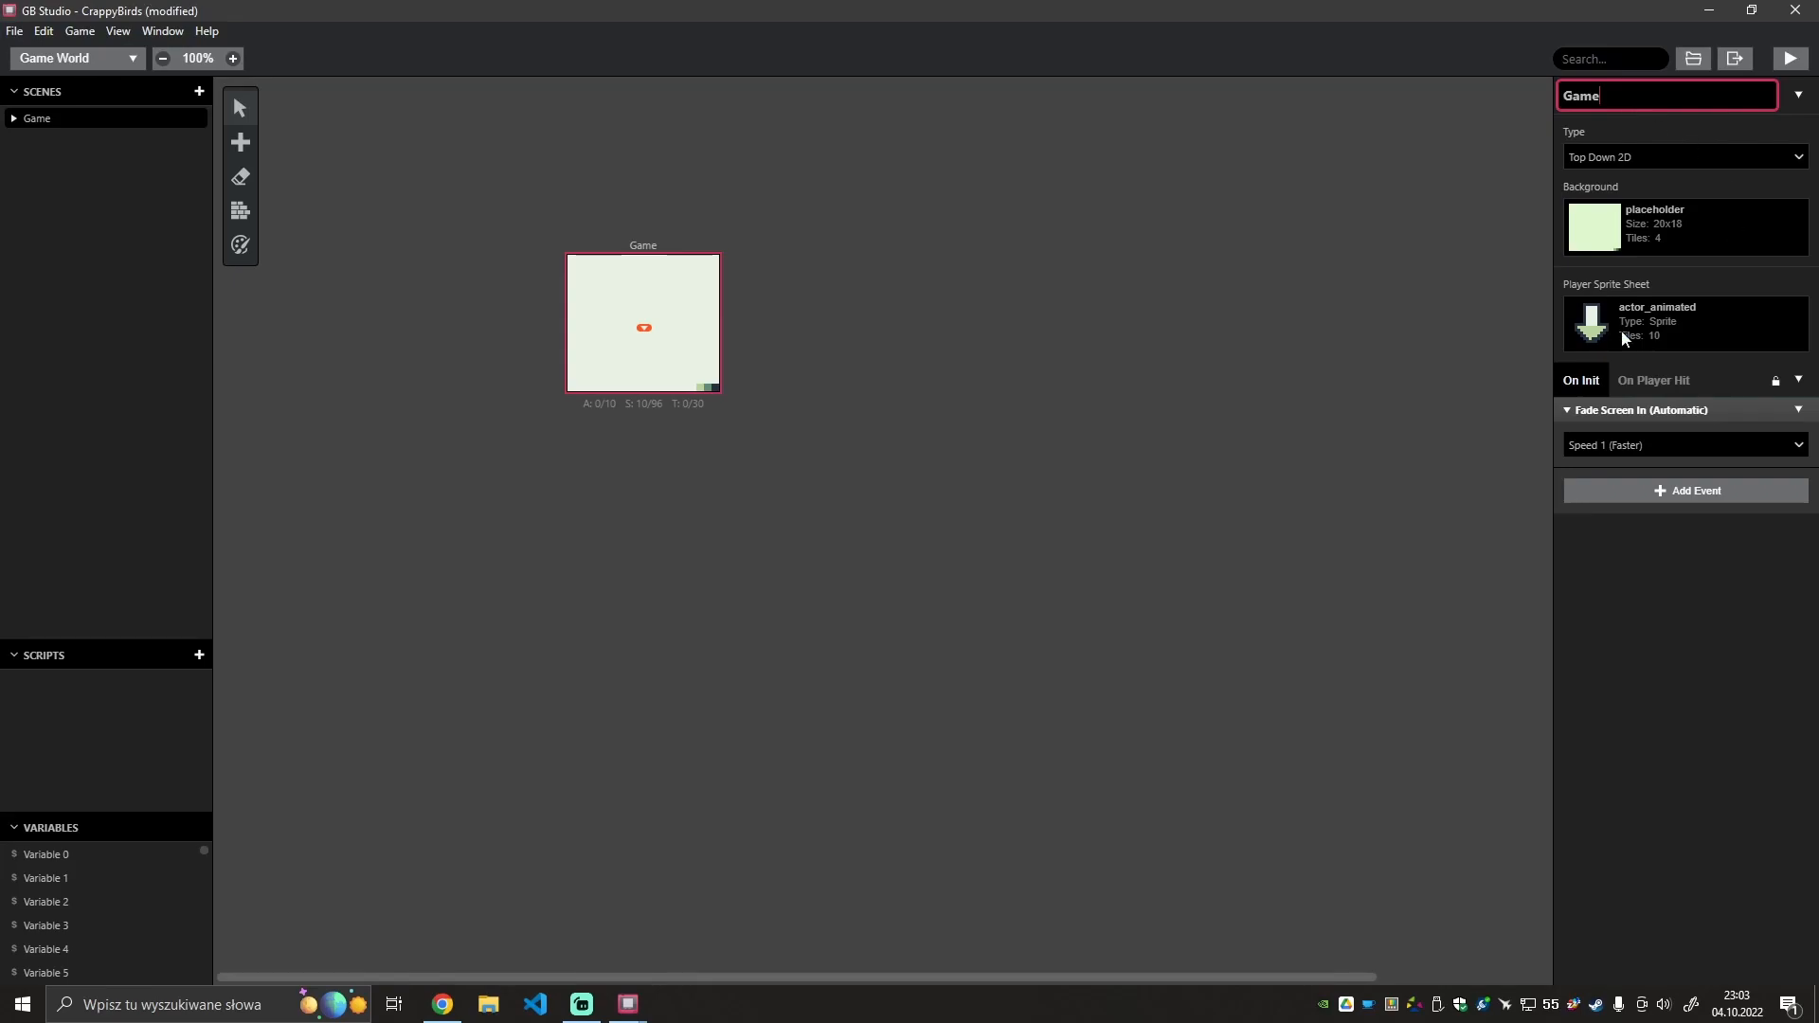
click(1480, 399)
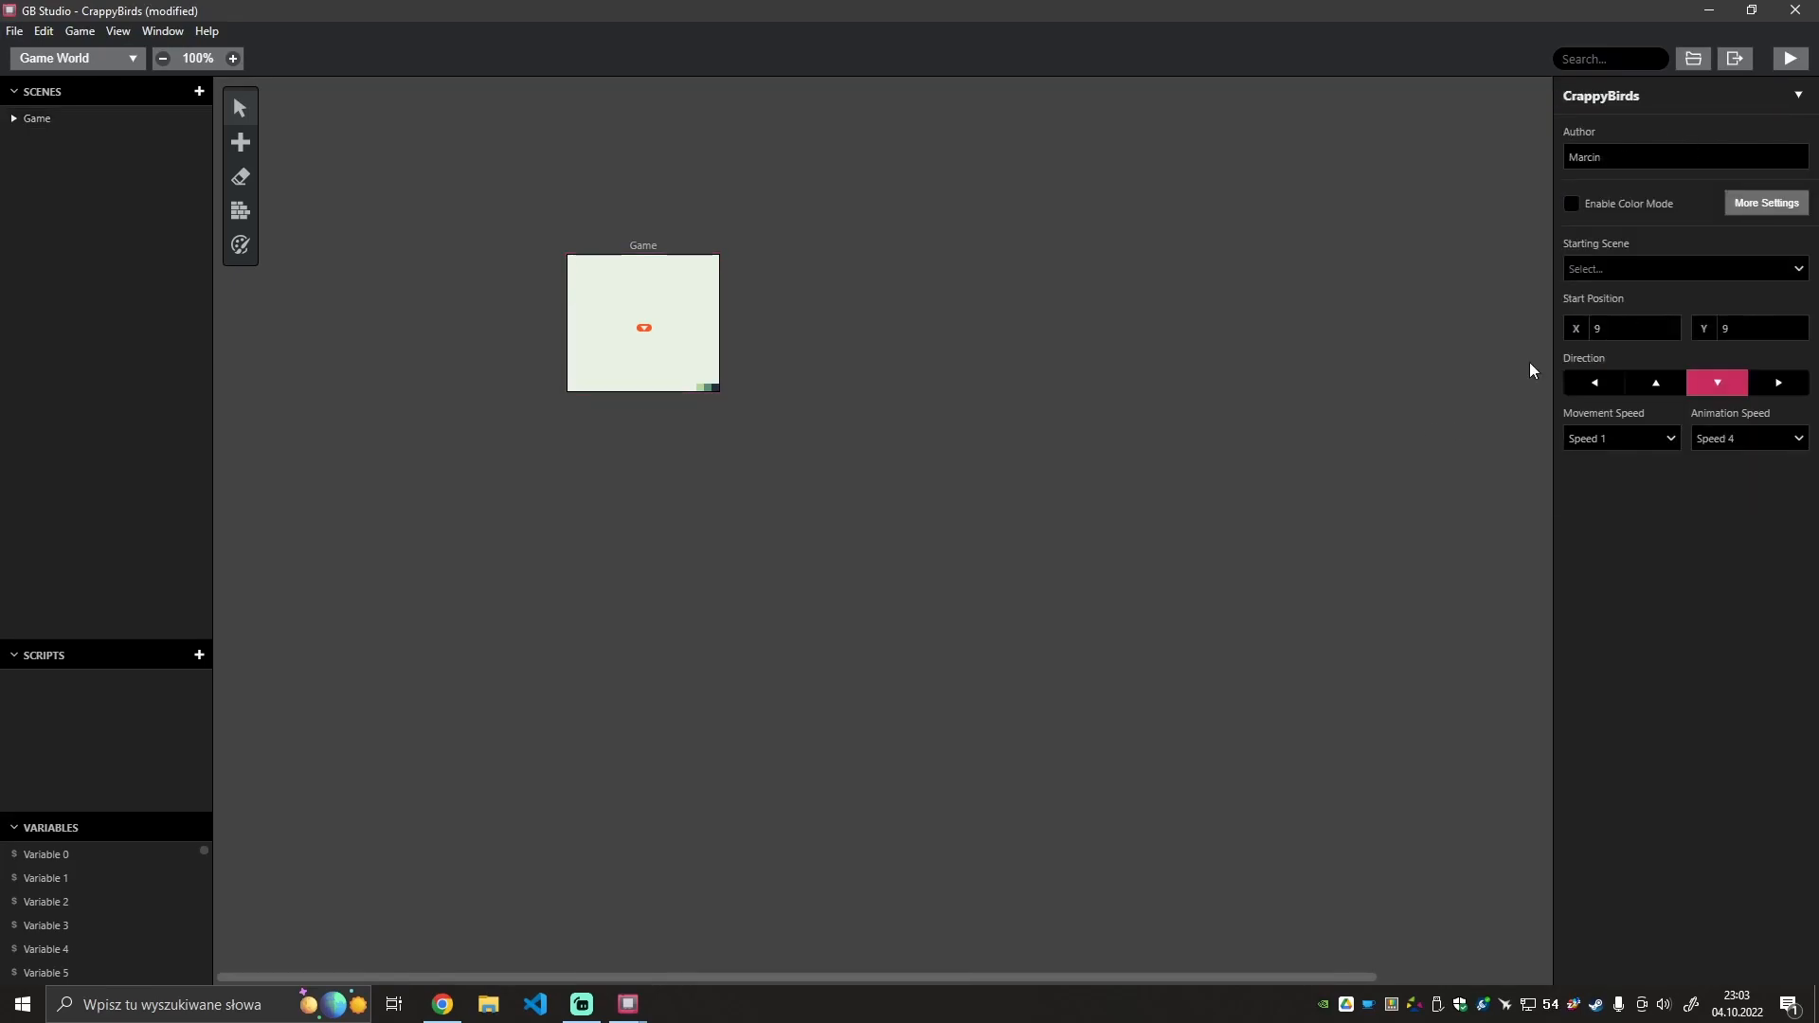
Reposition the Game scene on the game world canvas, leaving it slightly lower than where it was placed.
click(706, 327)
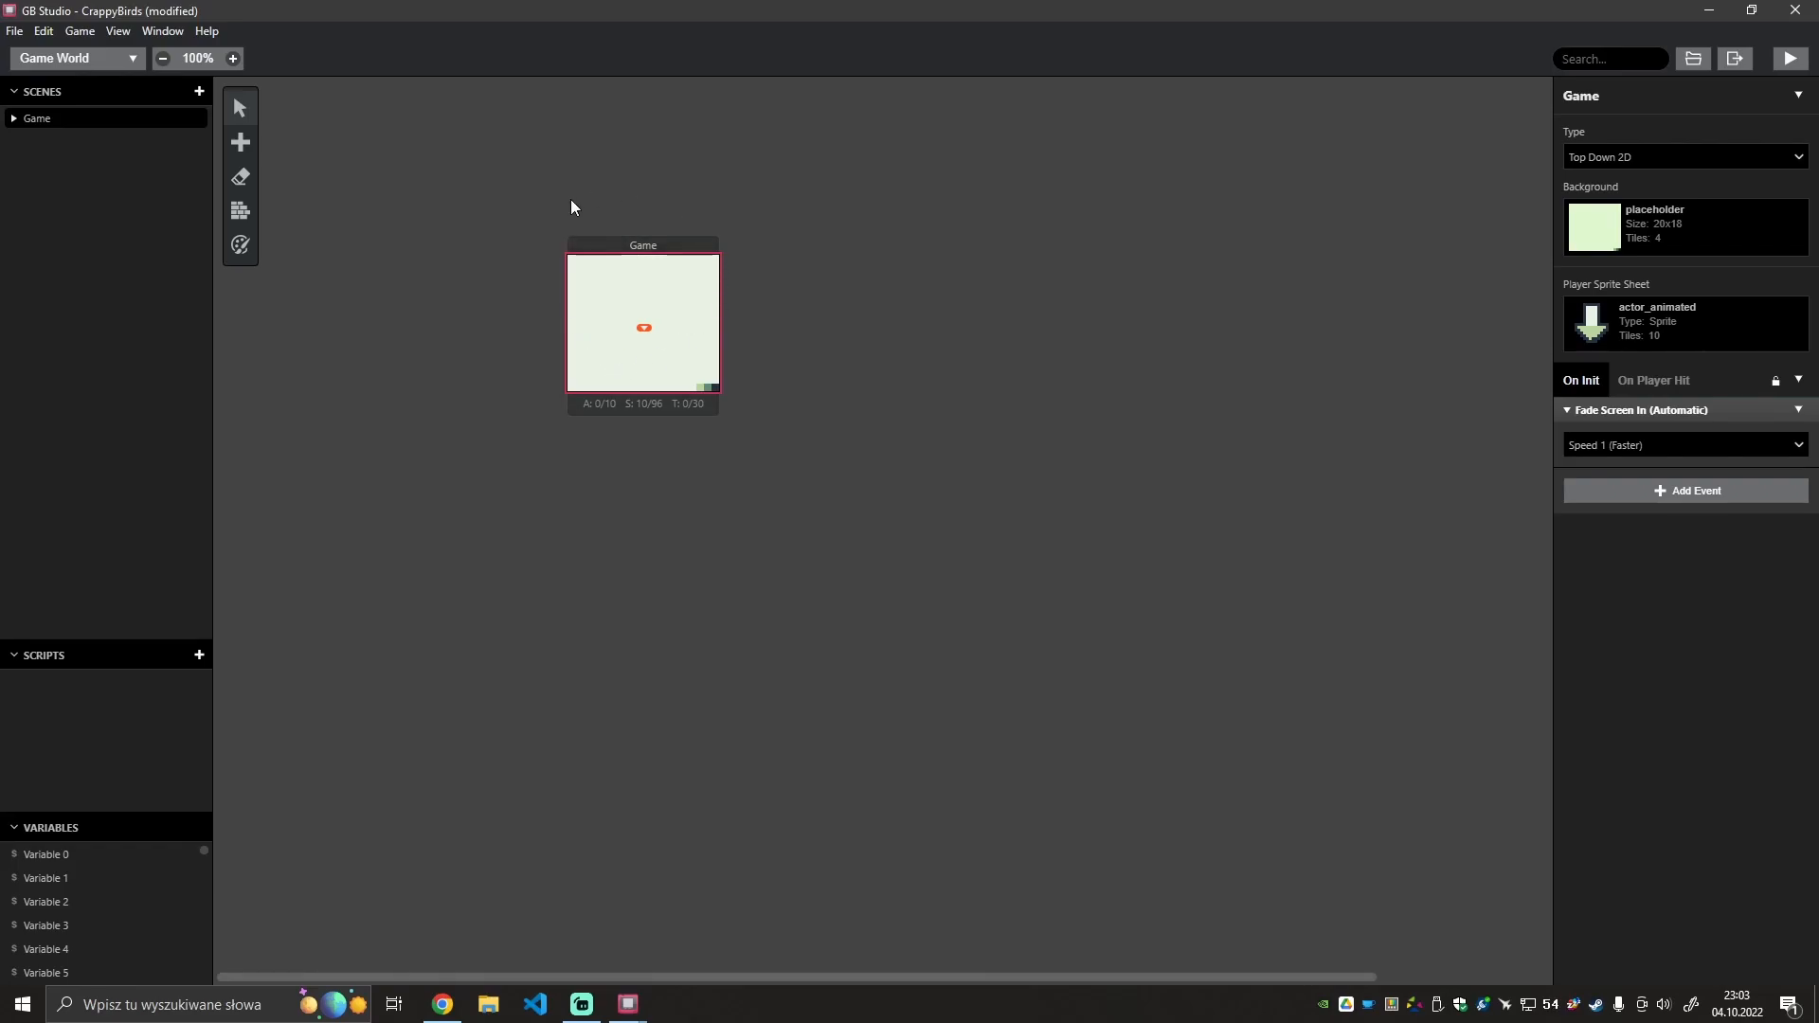
click(934, 751)
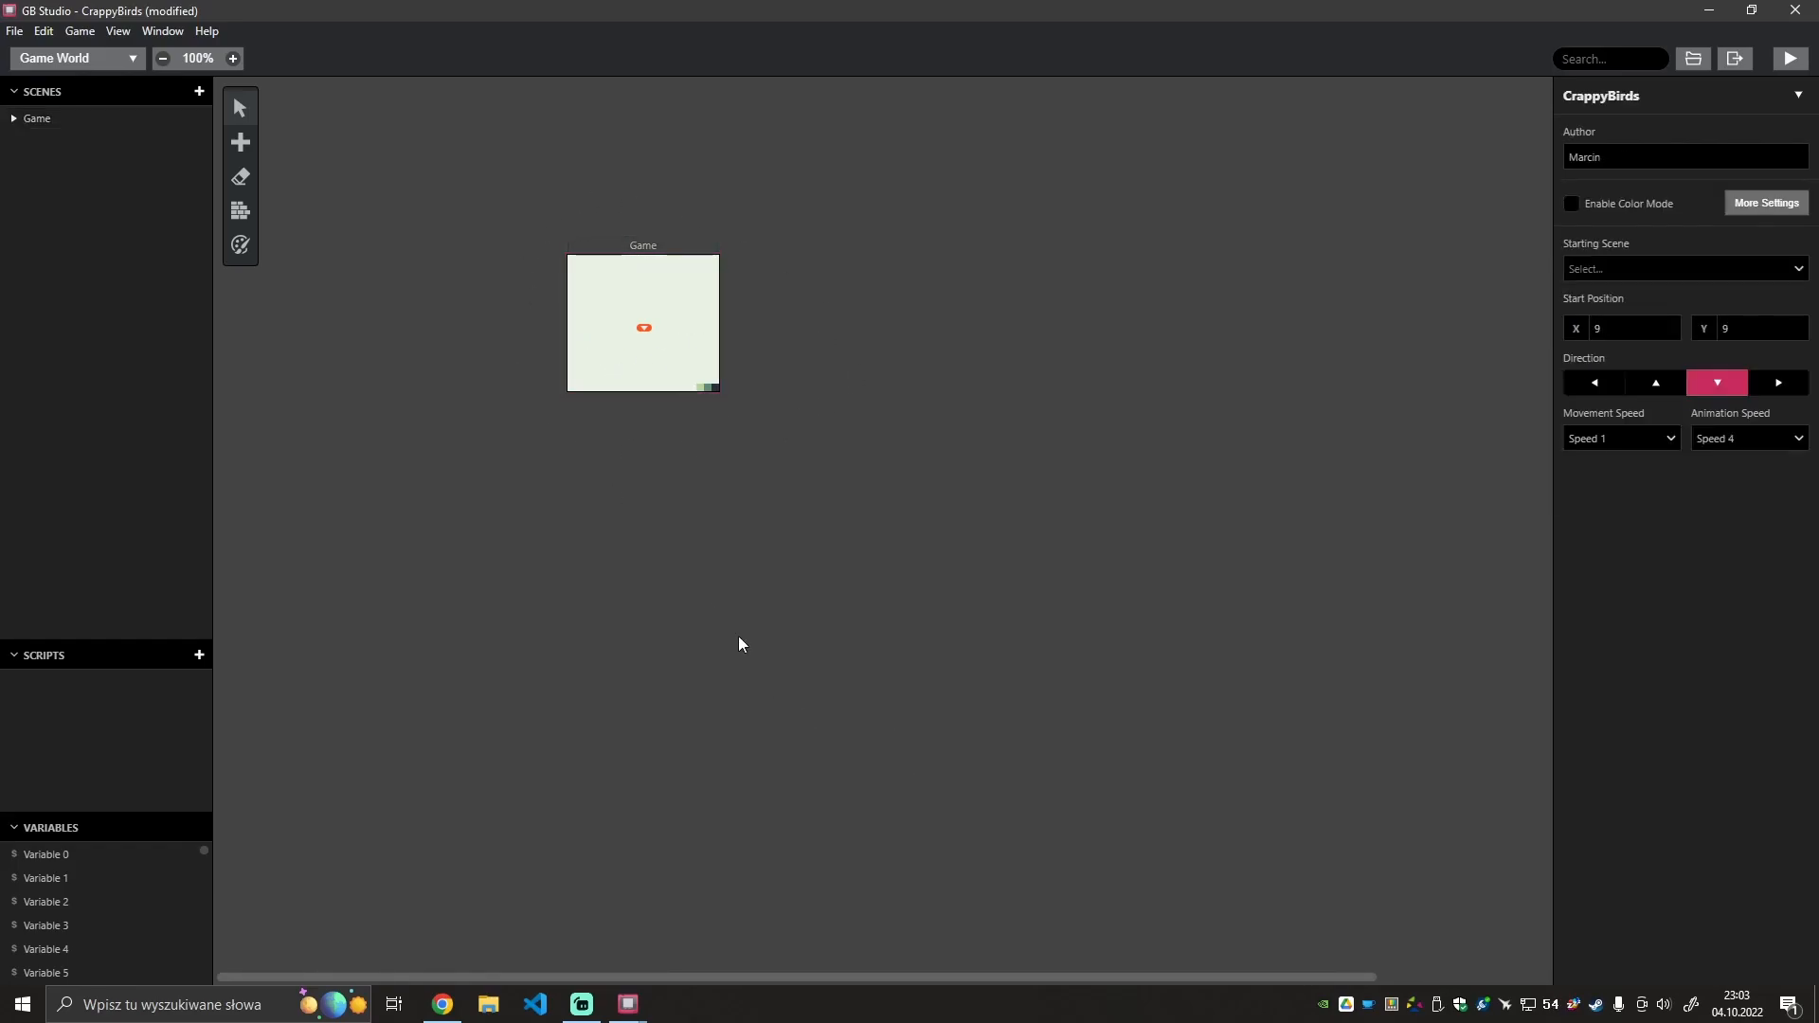
drag(696, 232, 750, 313)
click(940, 418)
click(753, 449)
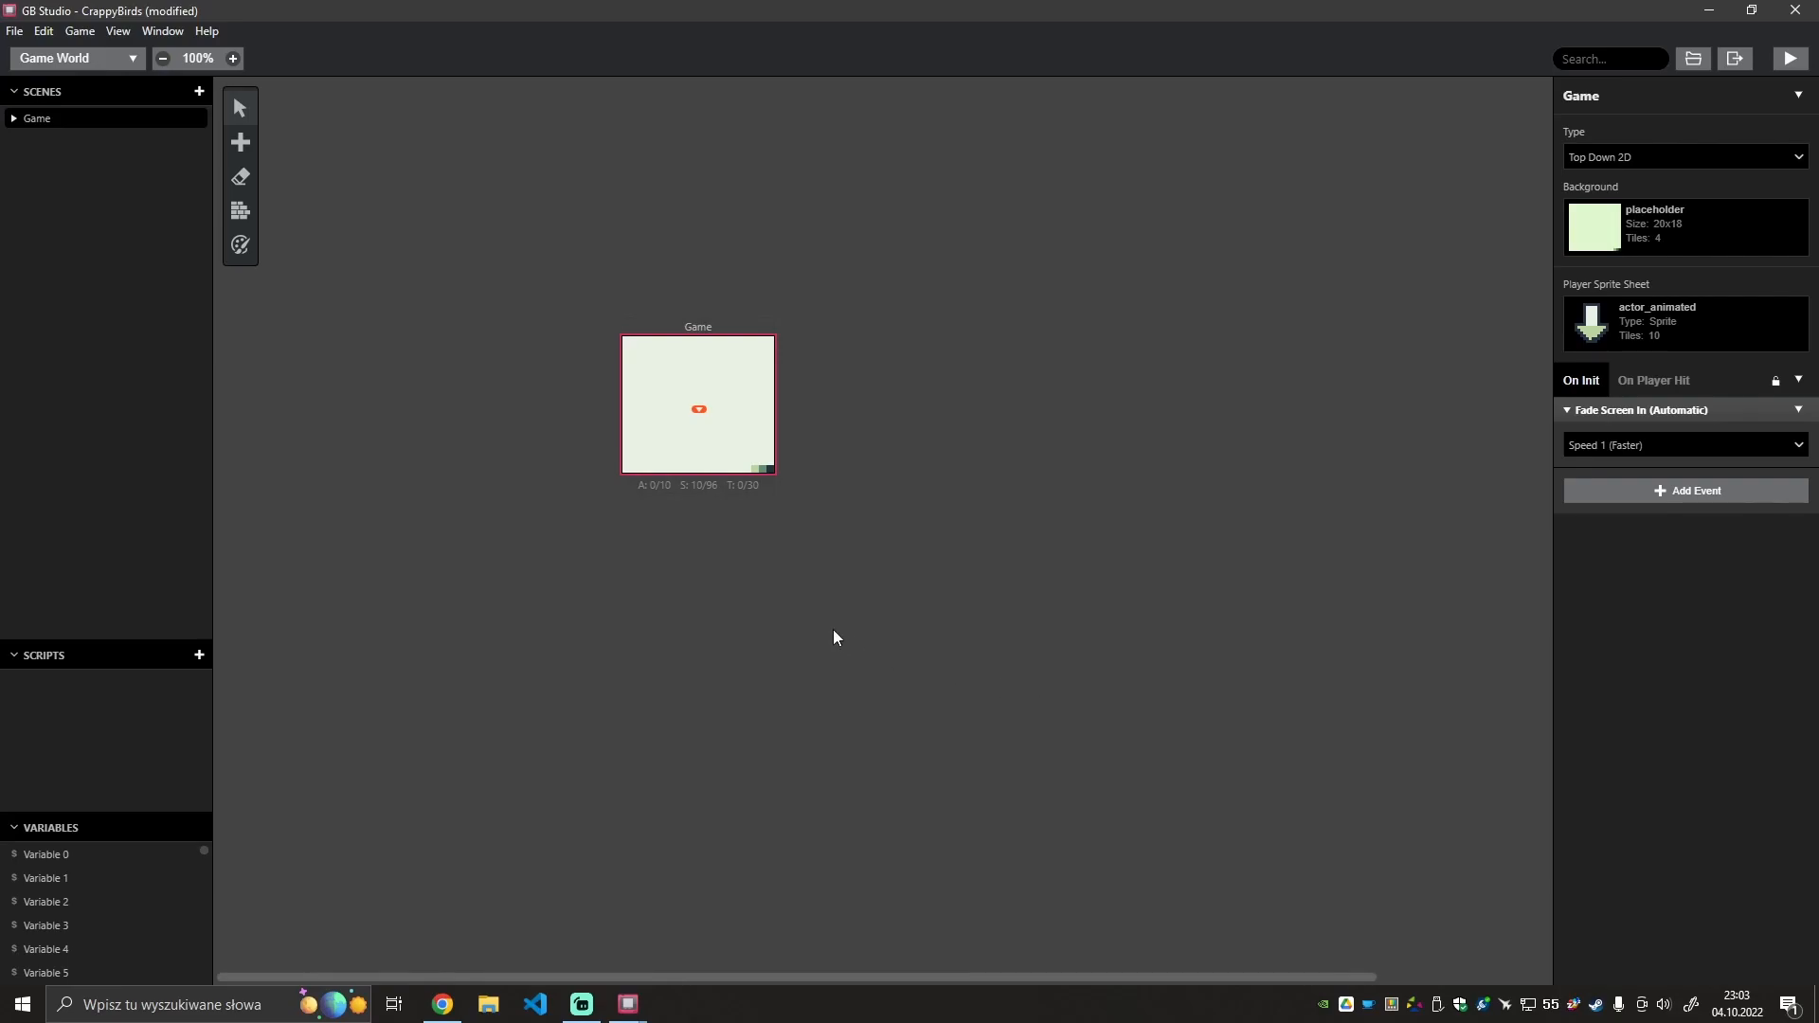
drag(773, 474, 724, 467)
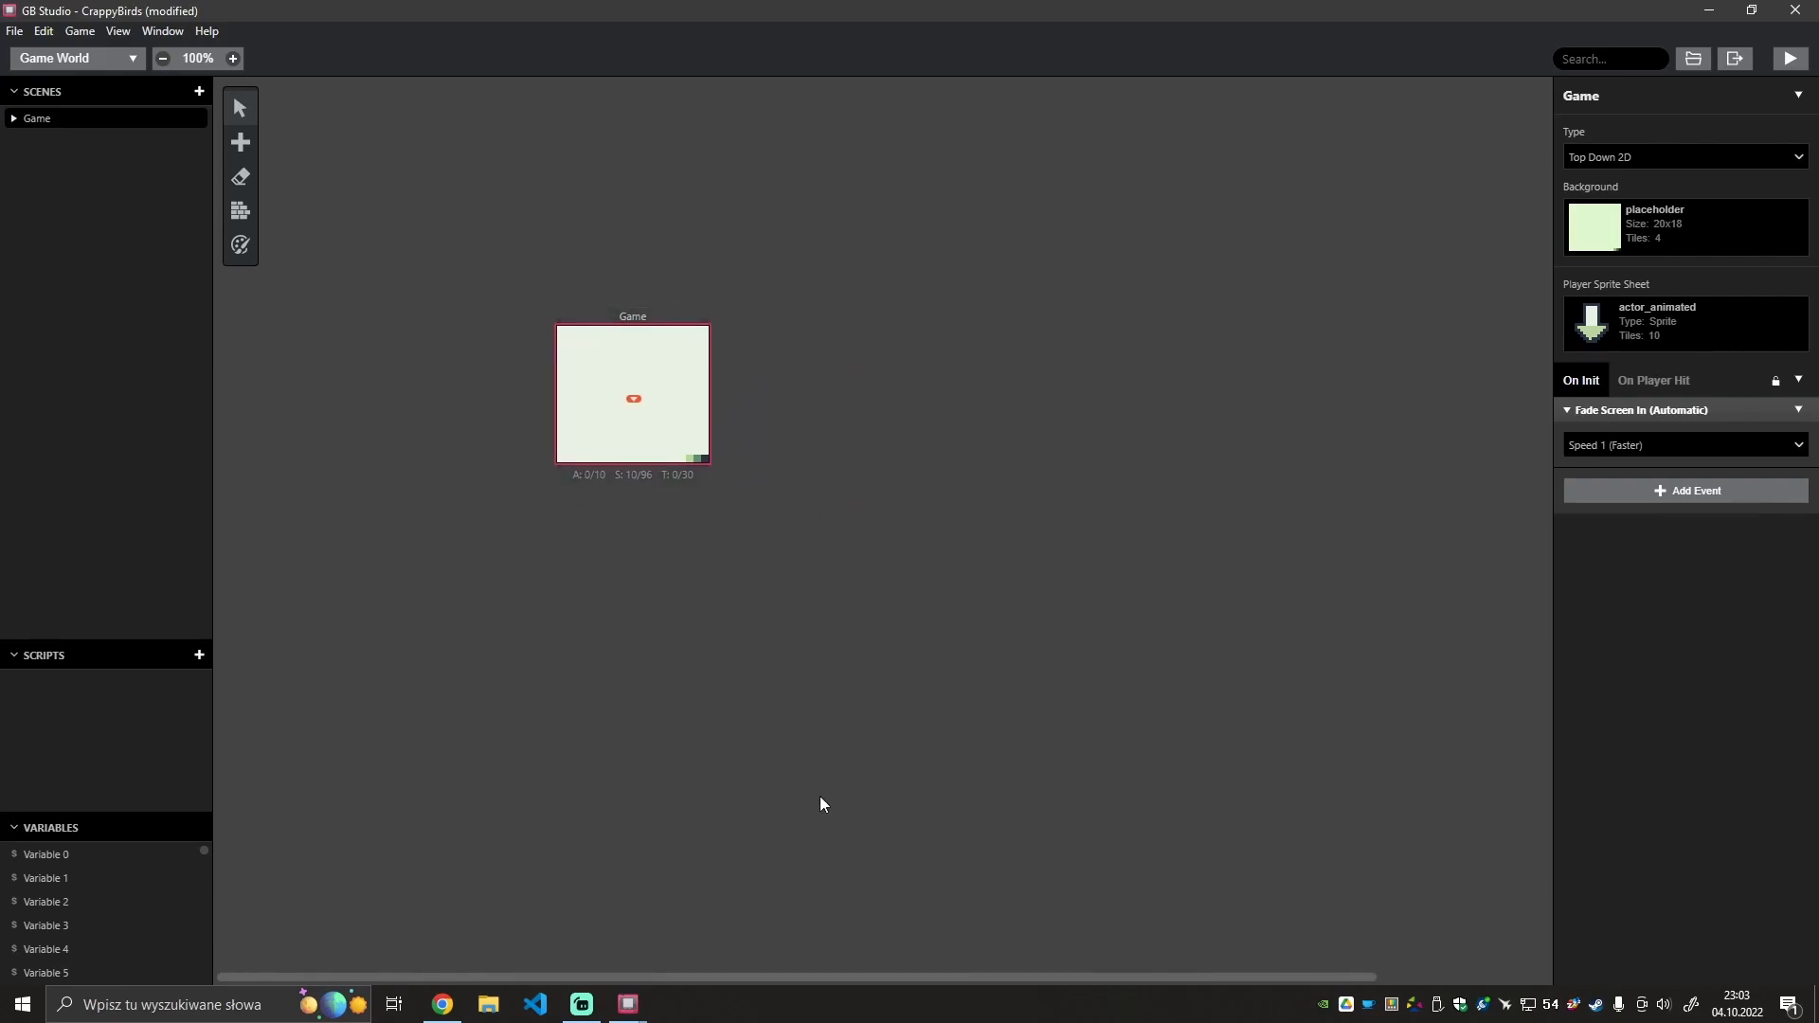
click(820, 799)
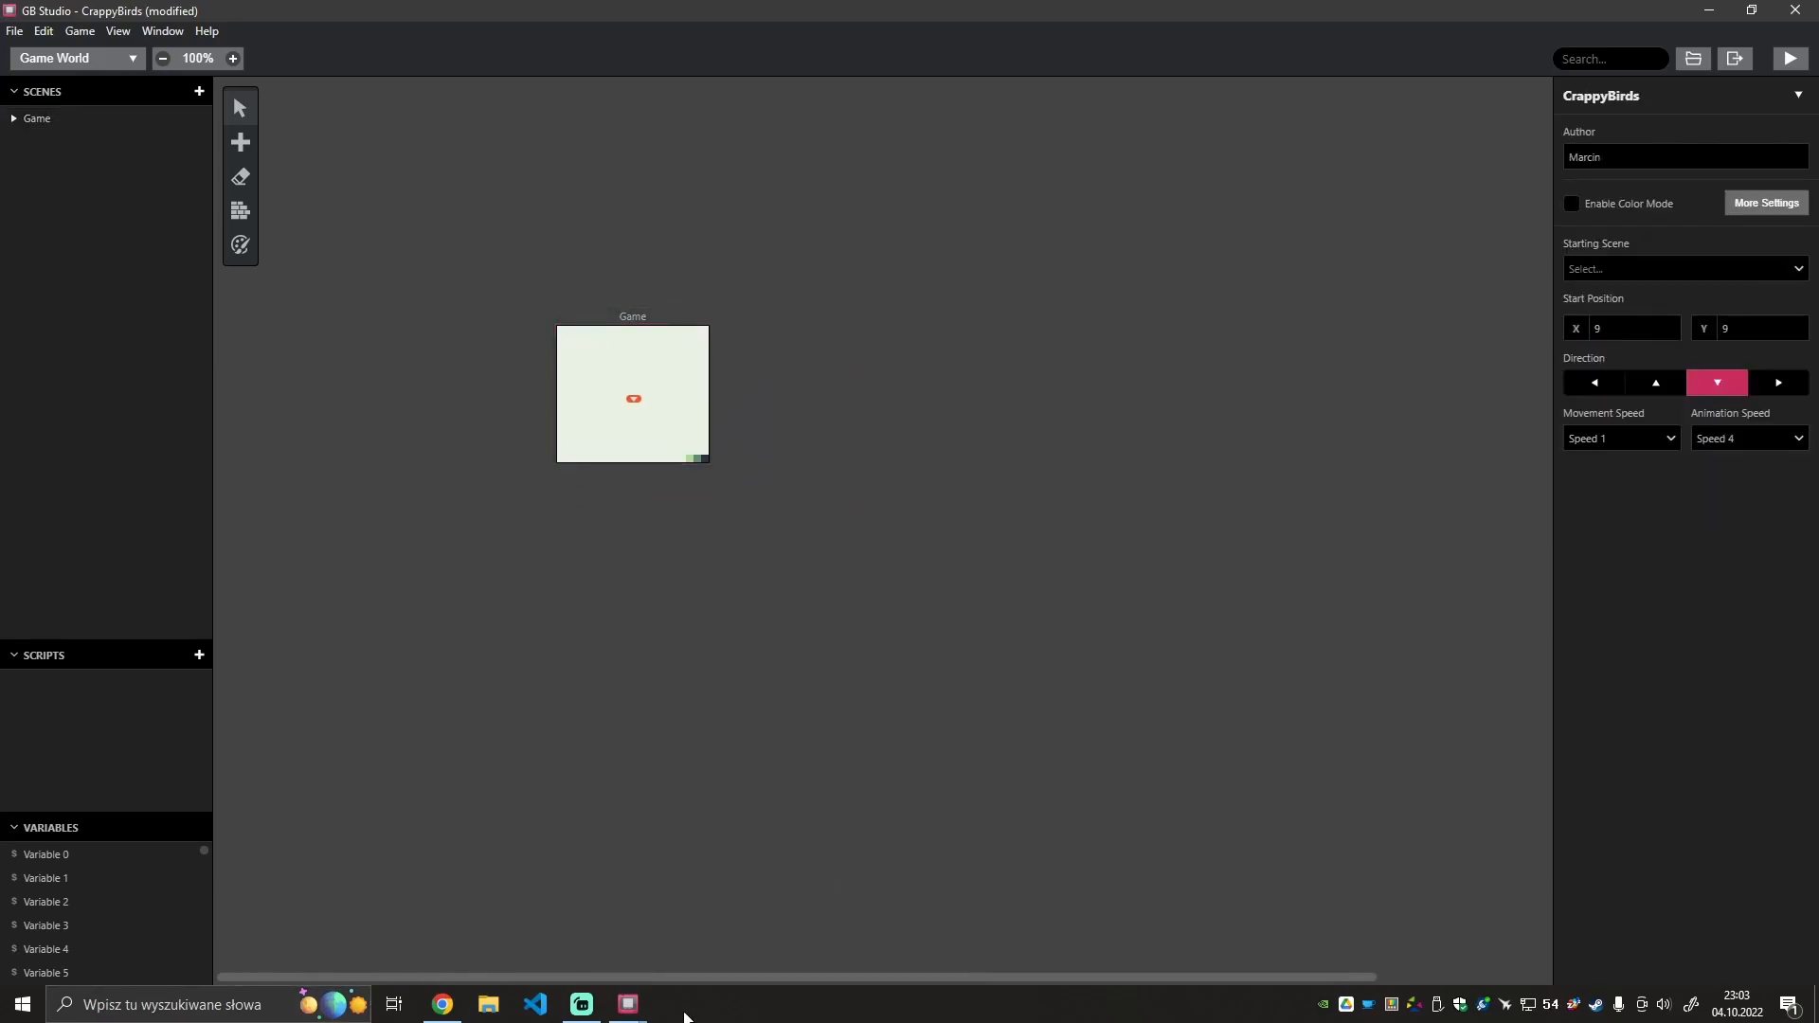
Switch to the SampleProject window and examine how its Sample Town and Space Battle scenes are set up, including their scene types.
click(628, 1004)
click(506, 902)
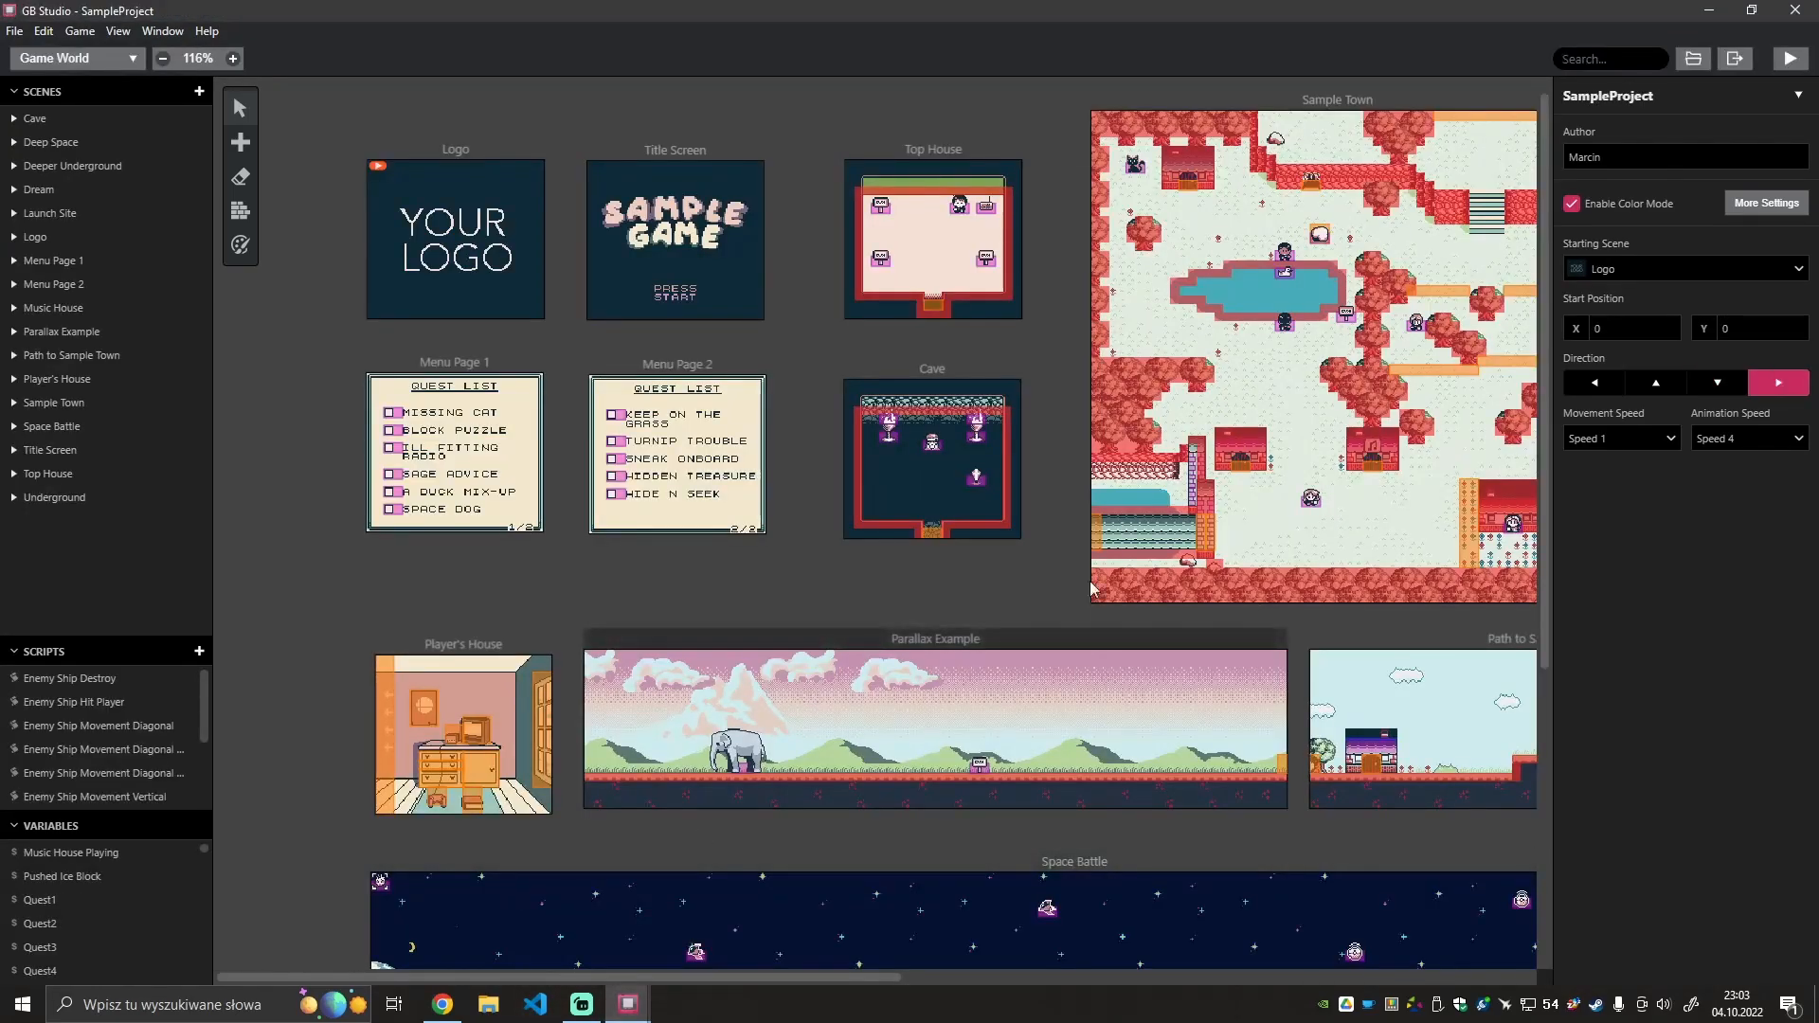
middle_drag(1049, 595, 862, 610)
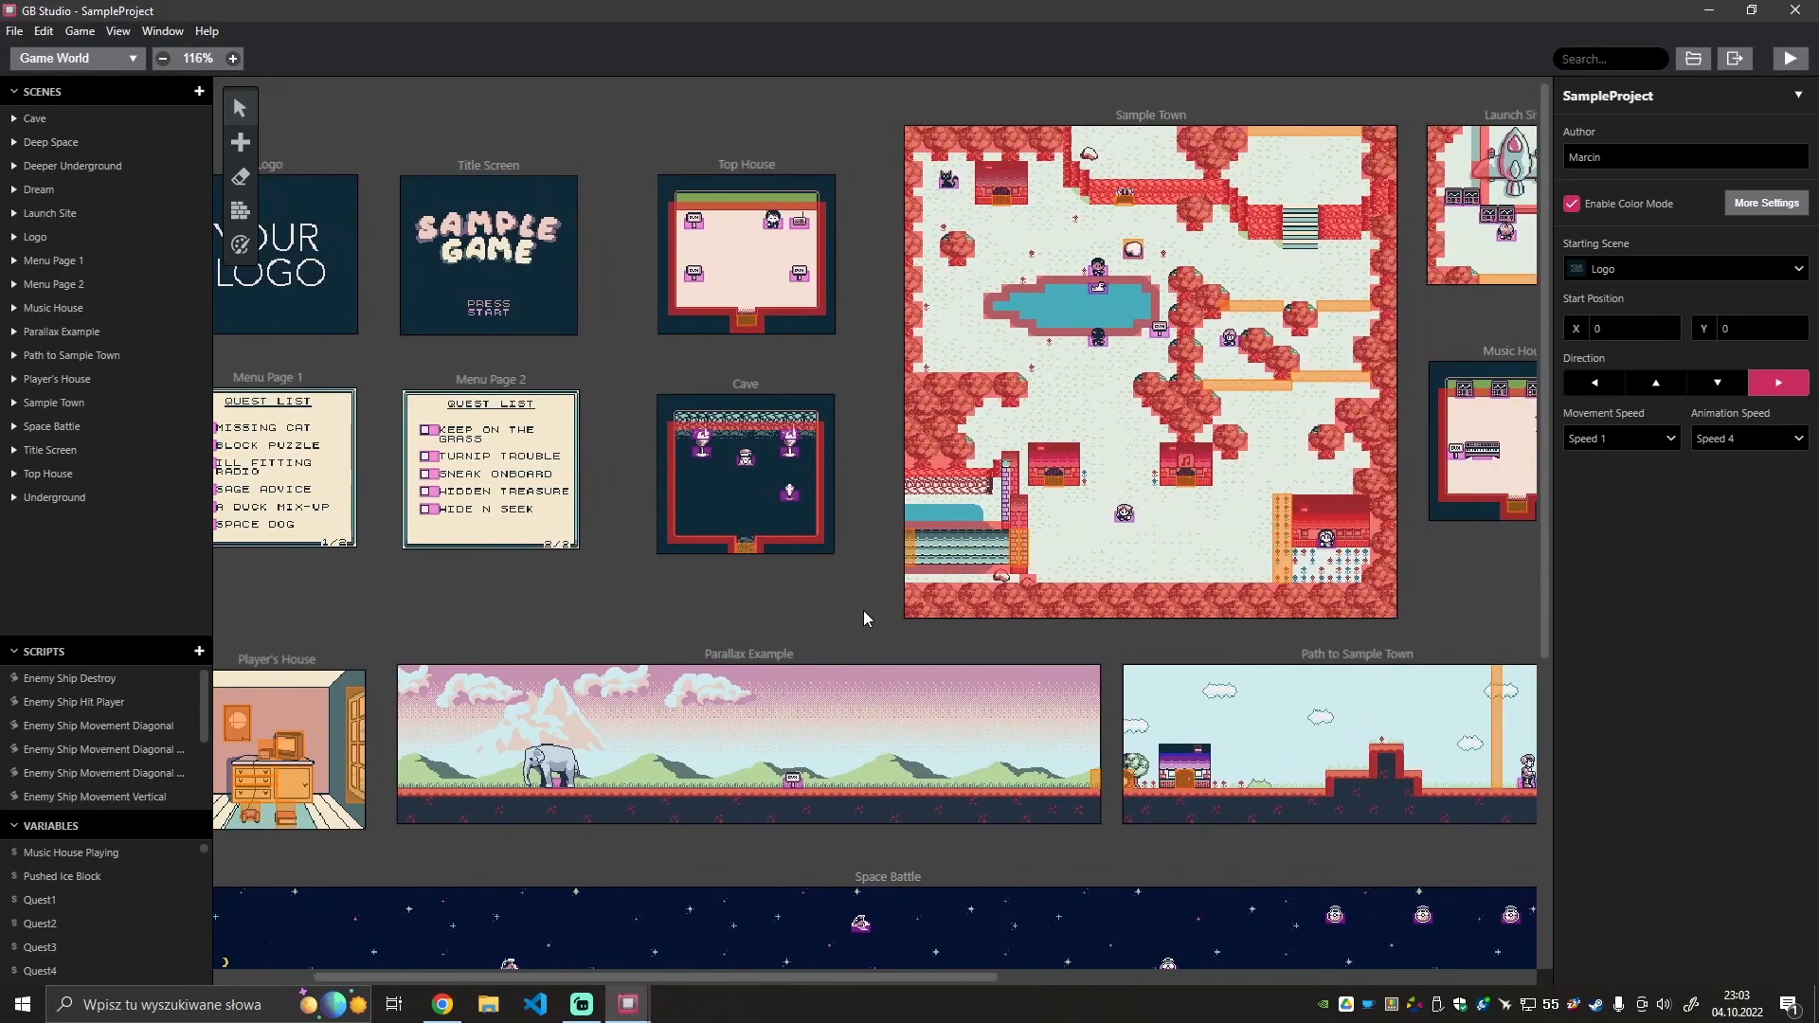
click(792, 538)
click(966, 555)
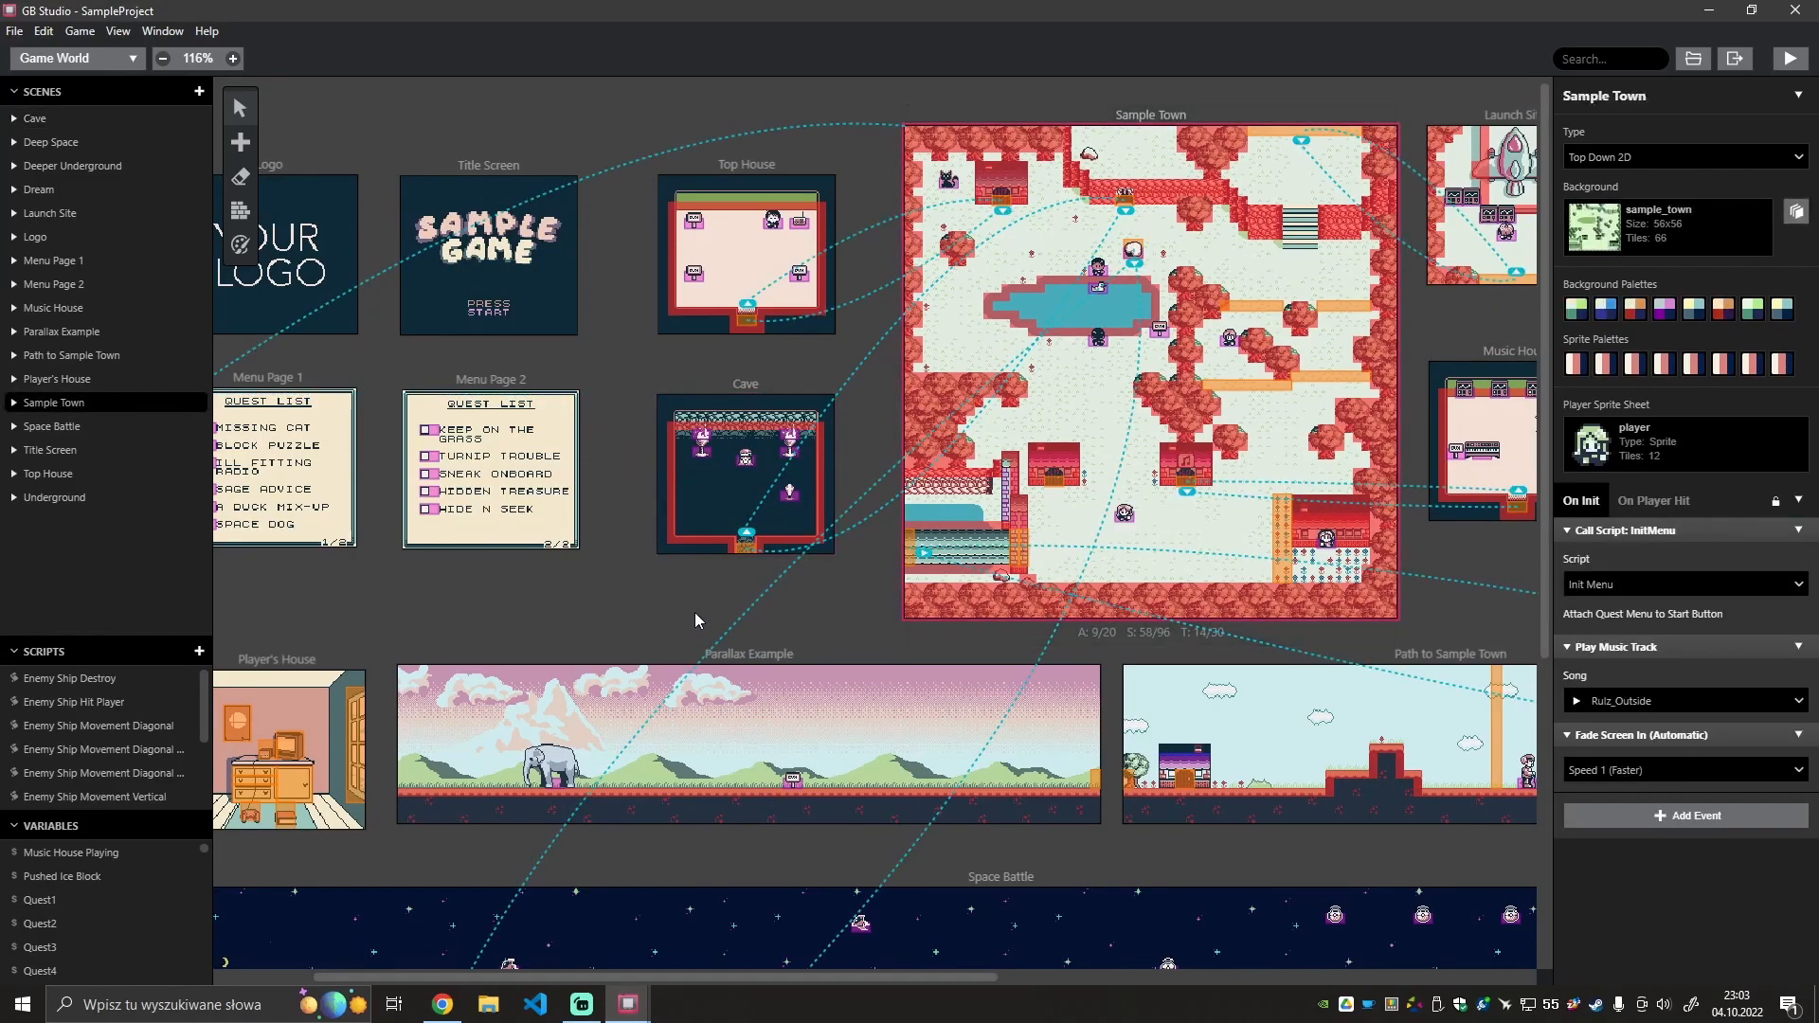
click(655, 612)
scroll(653, 606, down, 5)
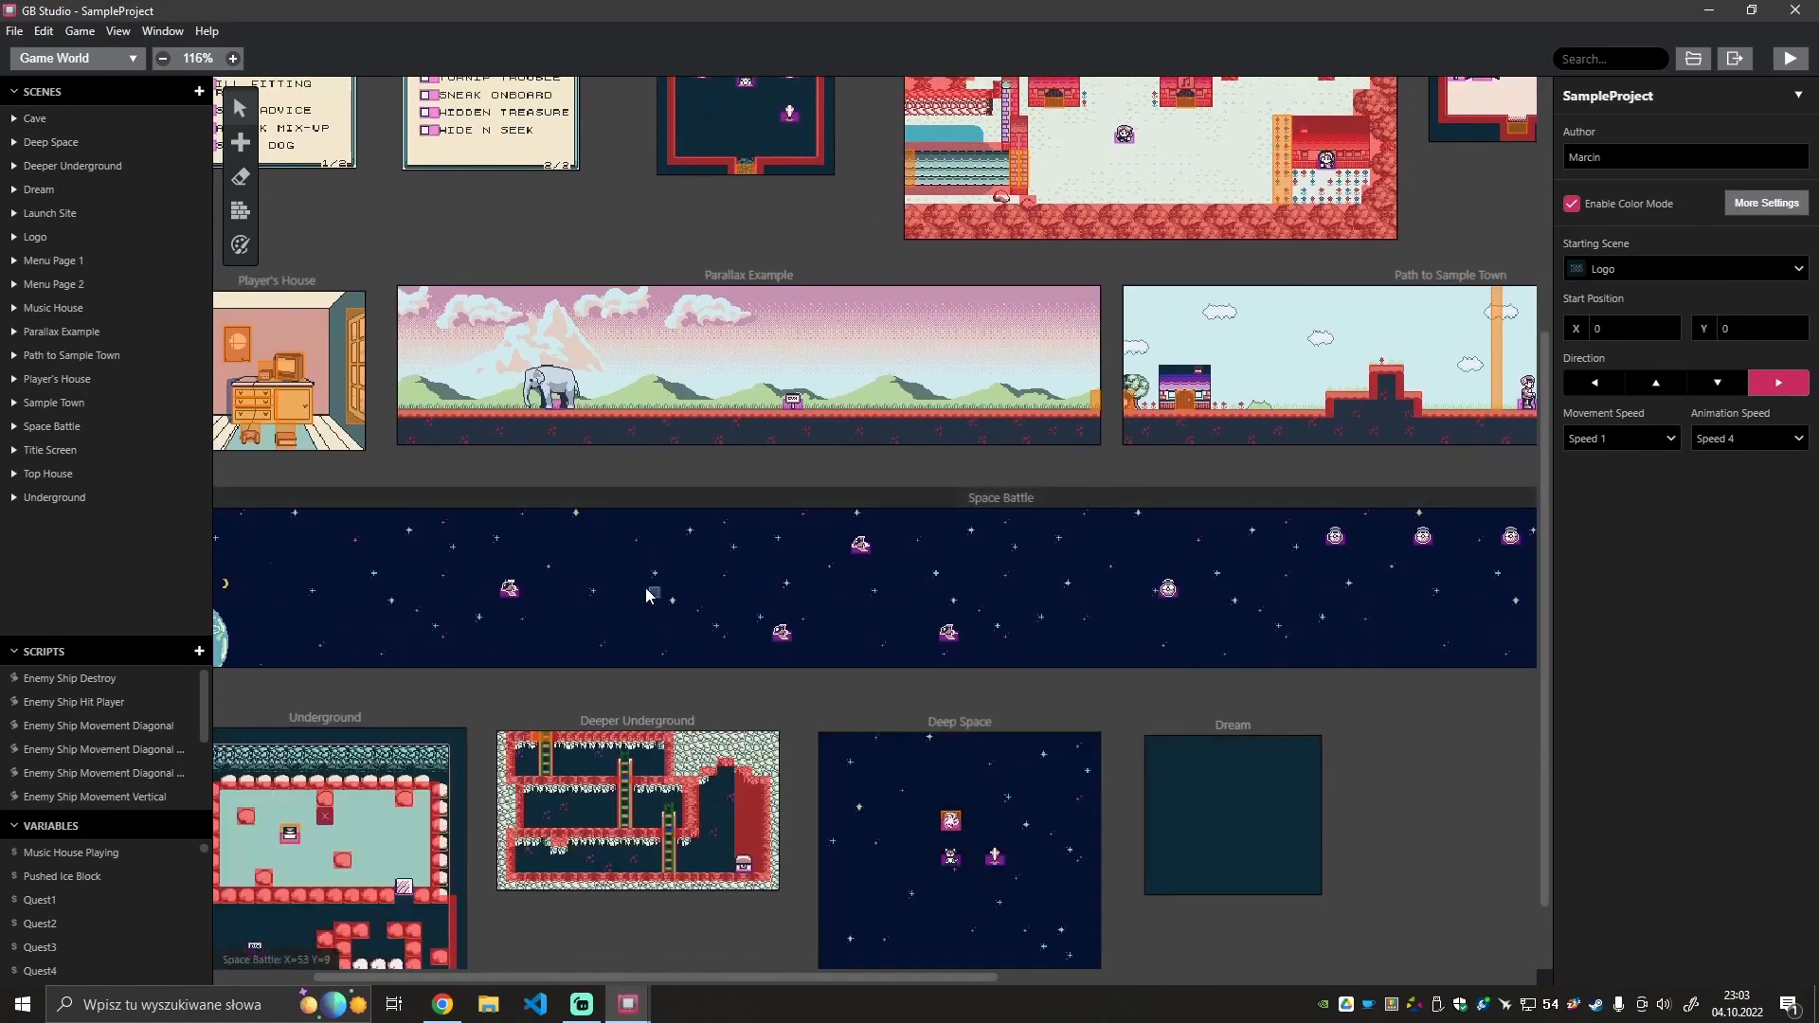
click(604, 599)
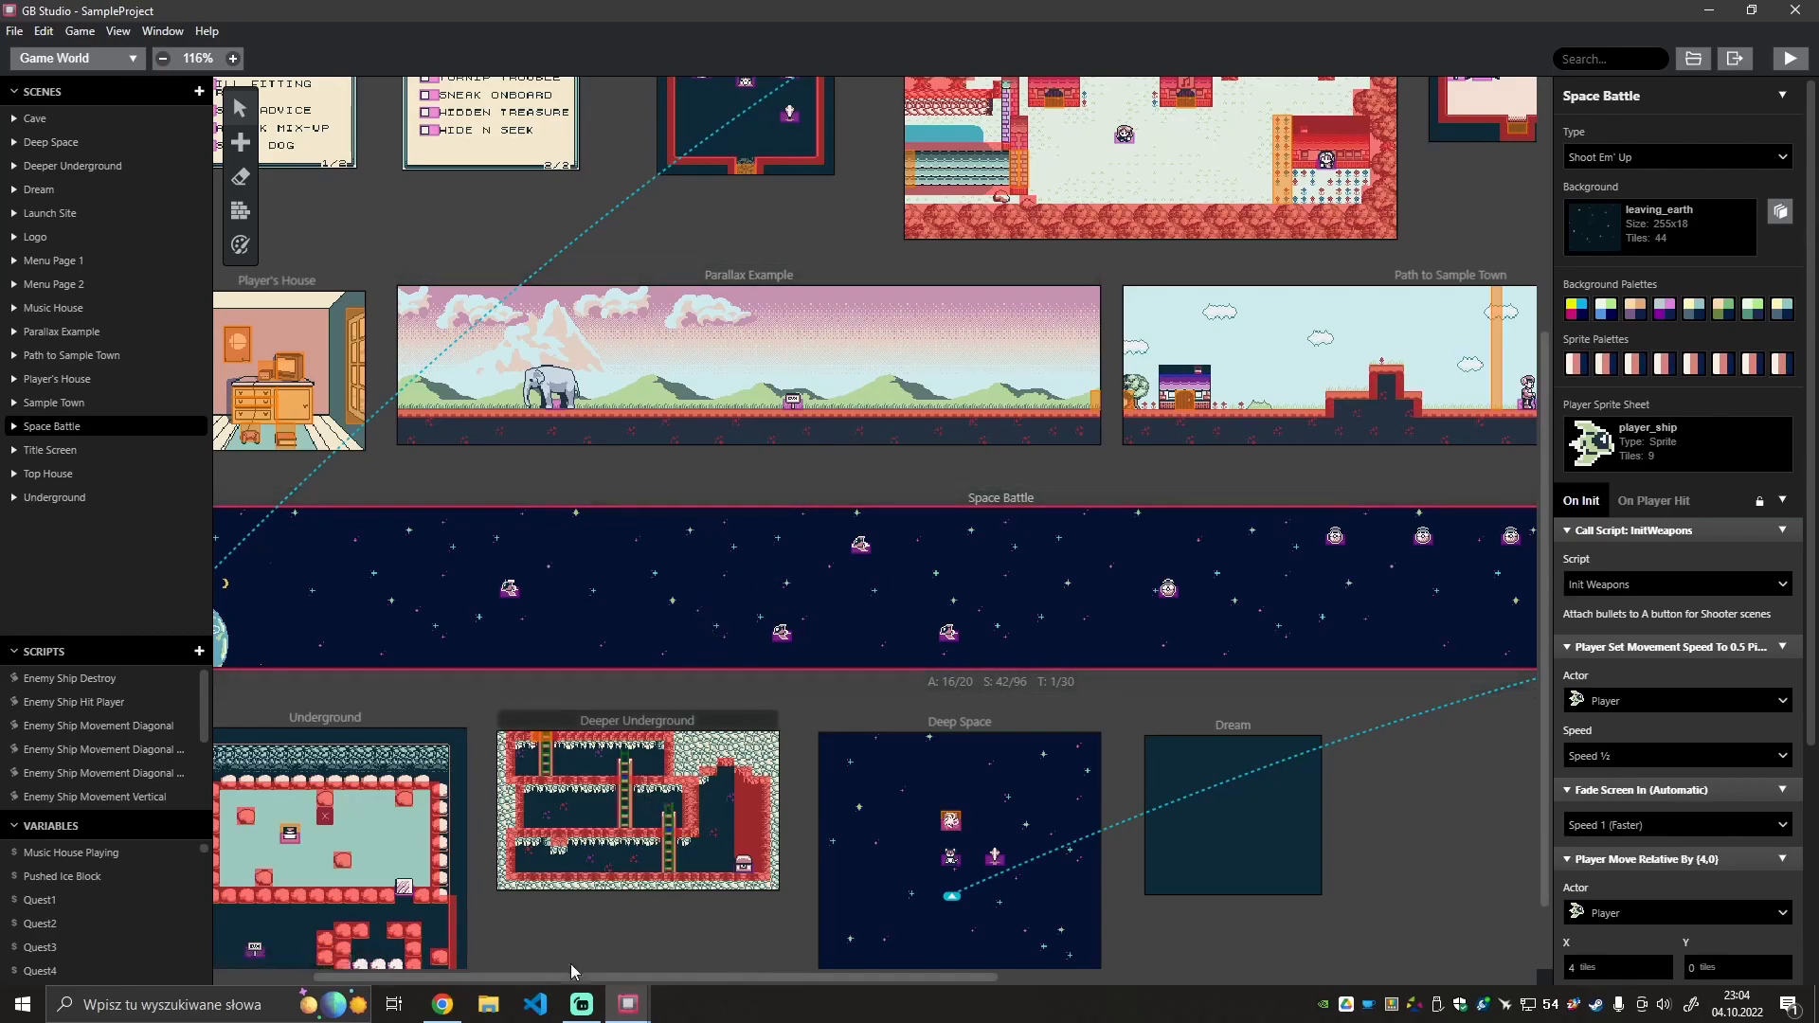
drag(572, 973, 525, 968)
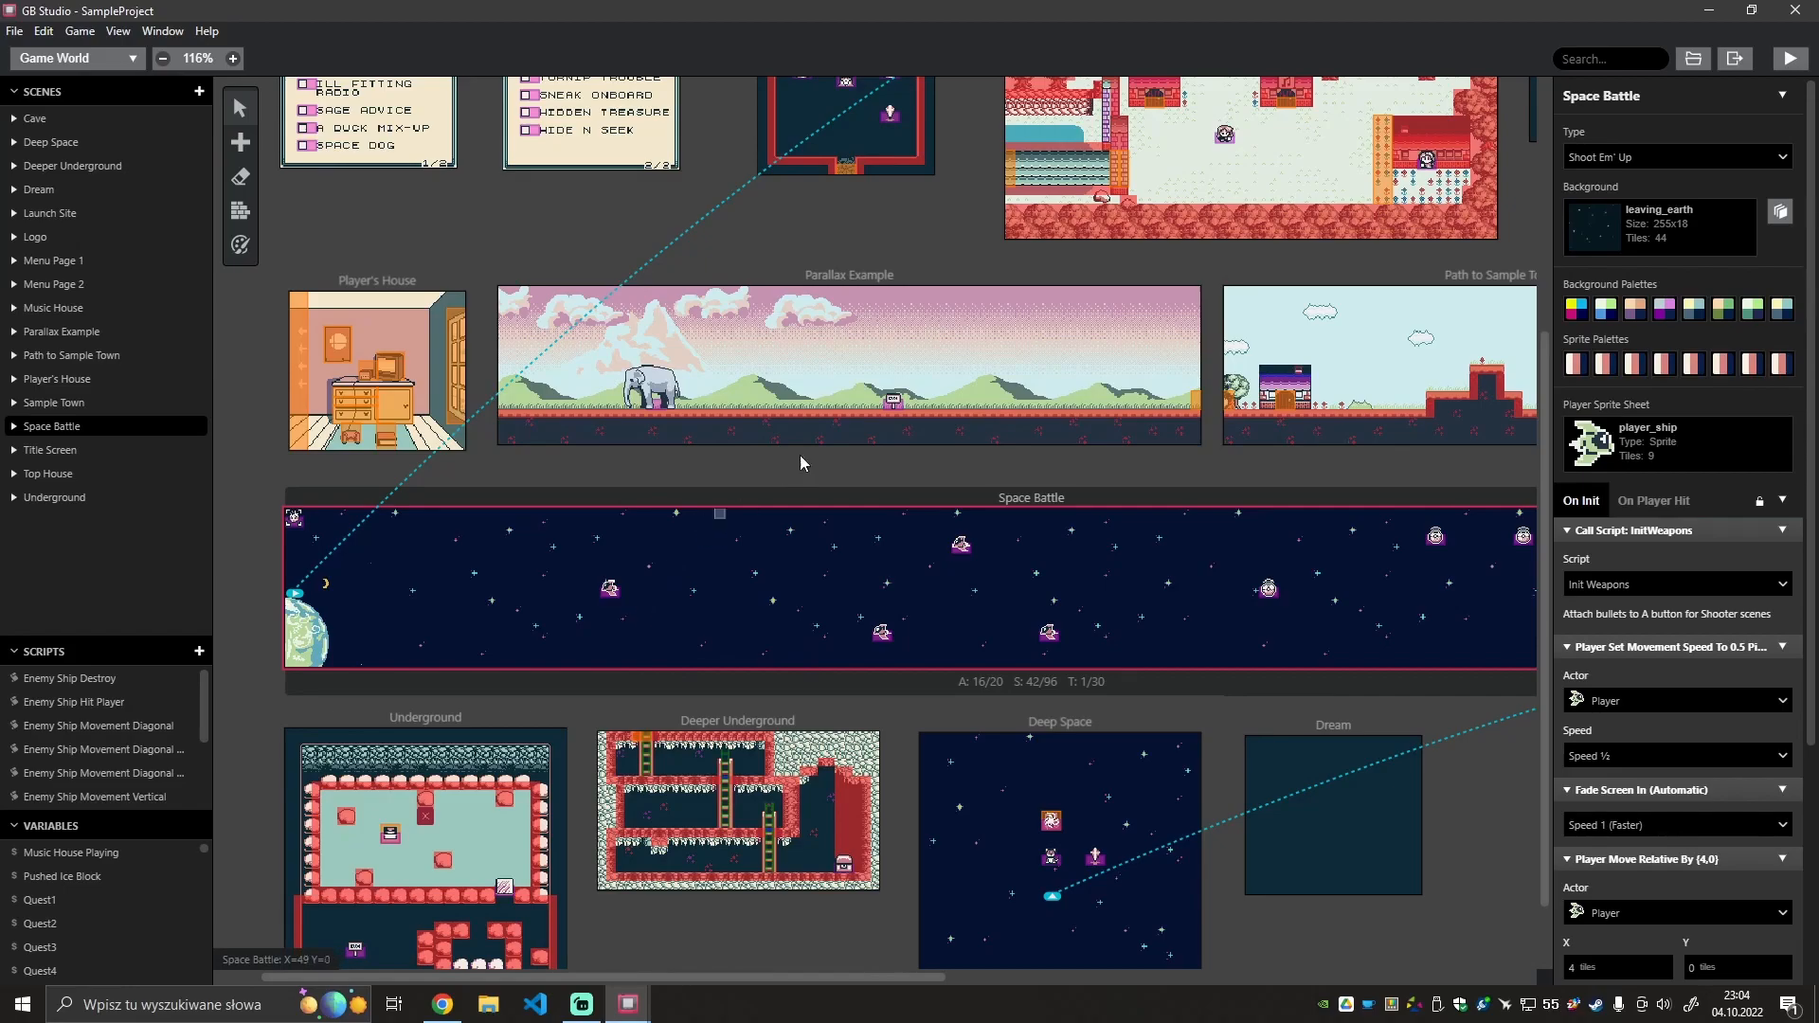
Return to the CrappyBirds project and set the Game scene's type to Shoot Em' Up.
click(594, 1003)
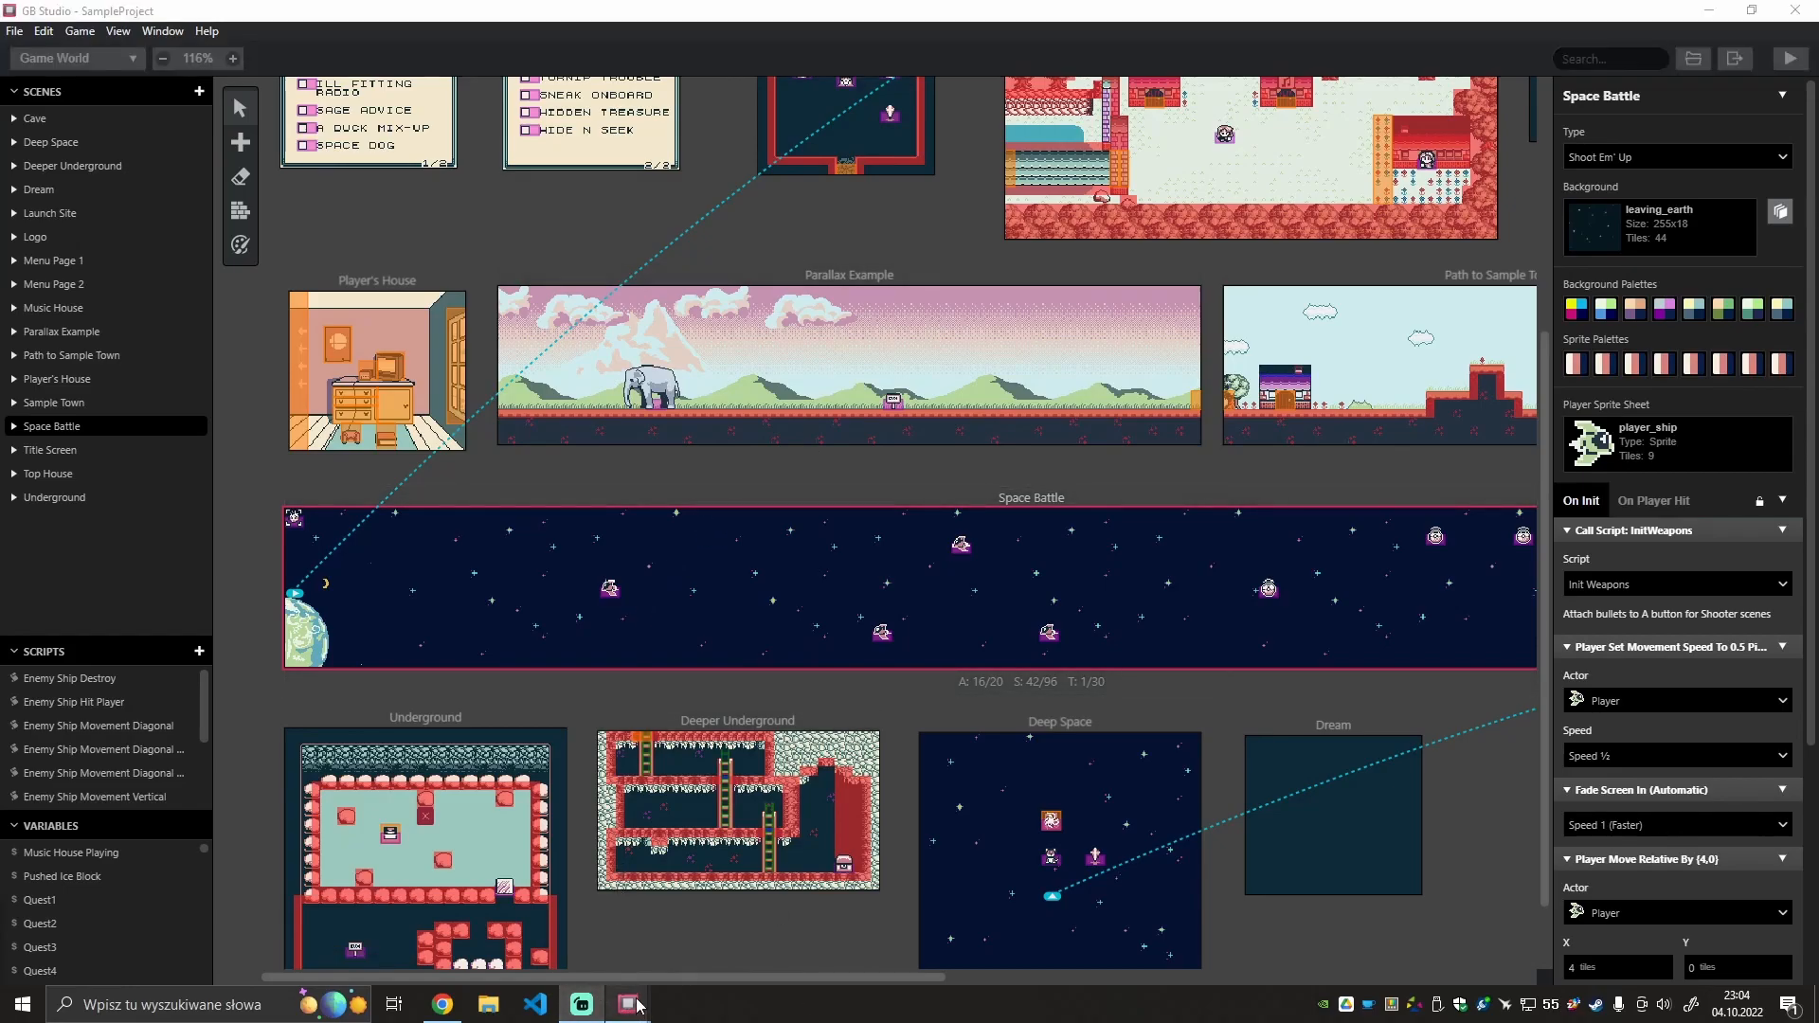
mouse_move(628, 1002)
click(708, 940)
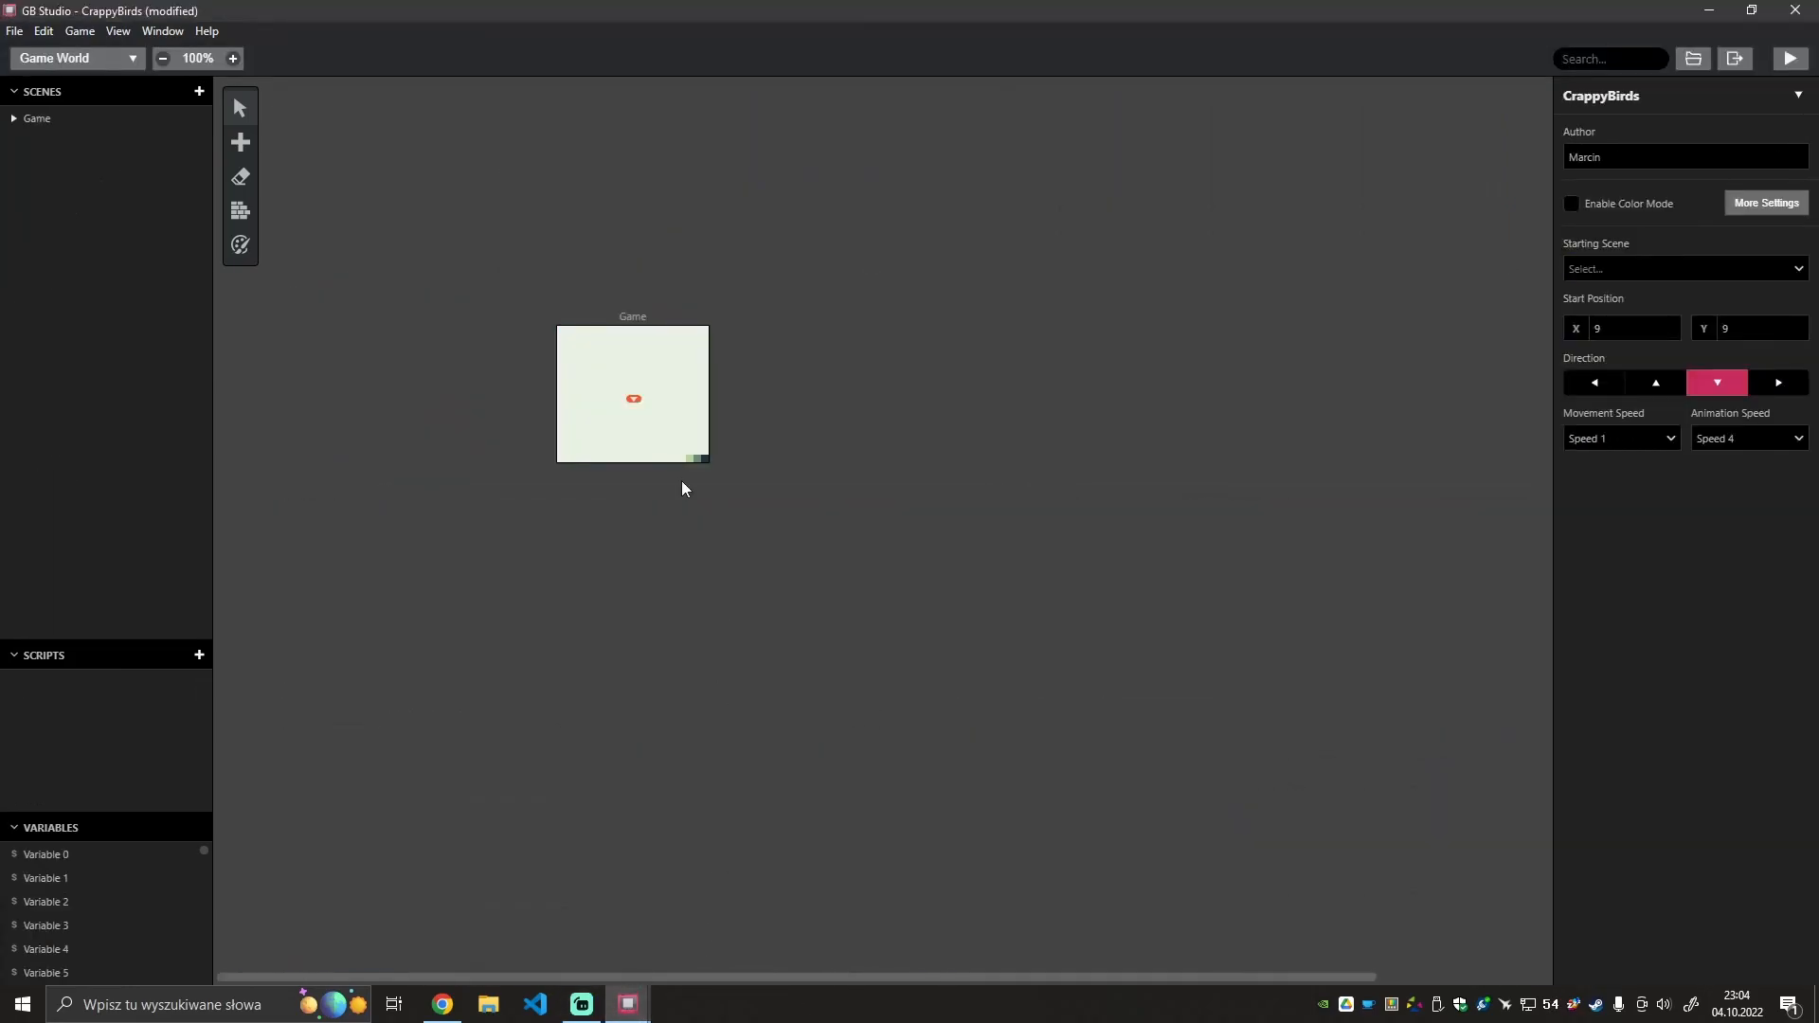
click(660, 322)
click(1669, 153)
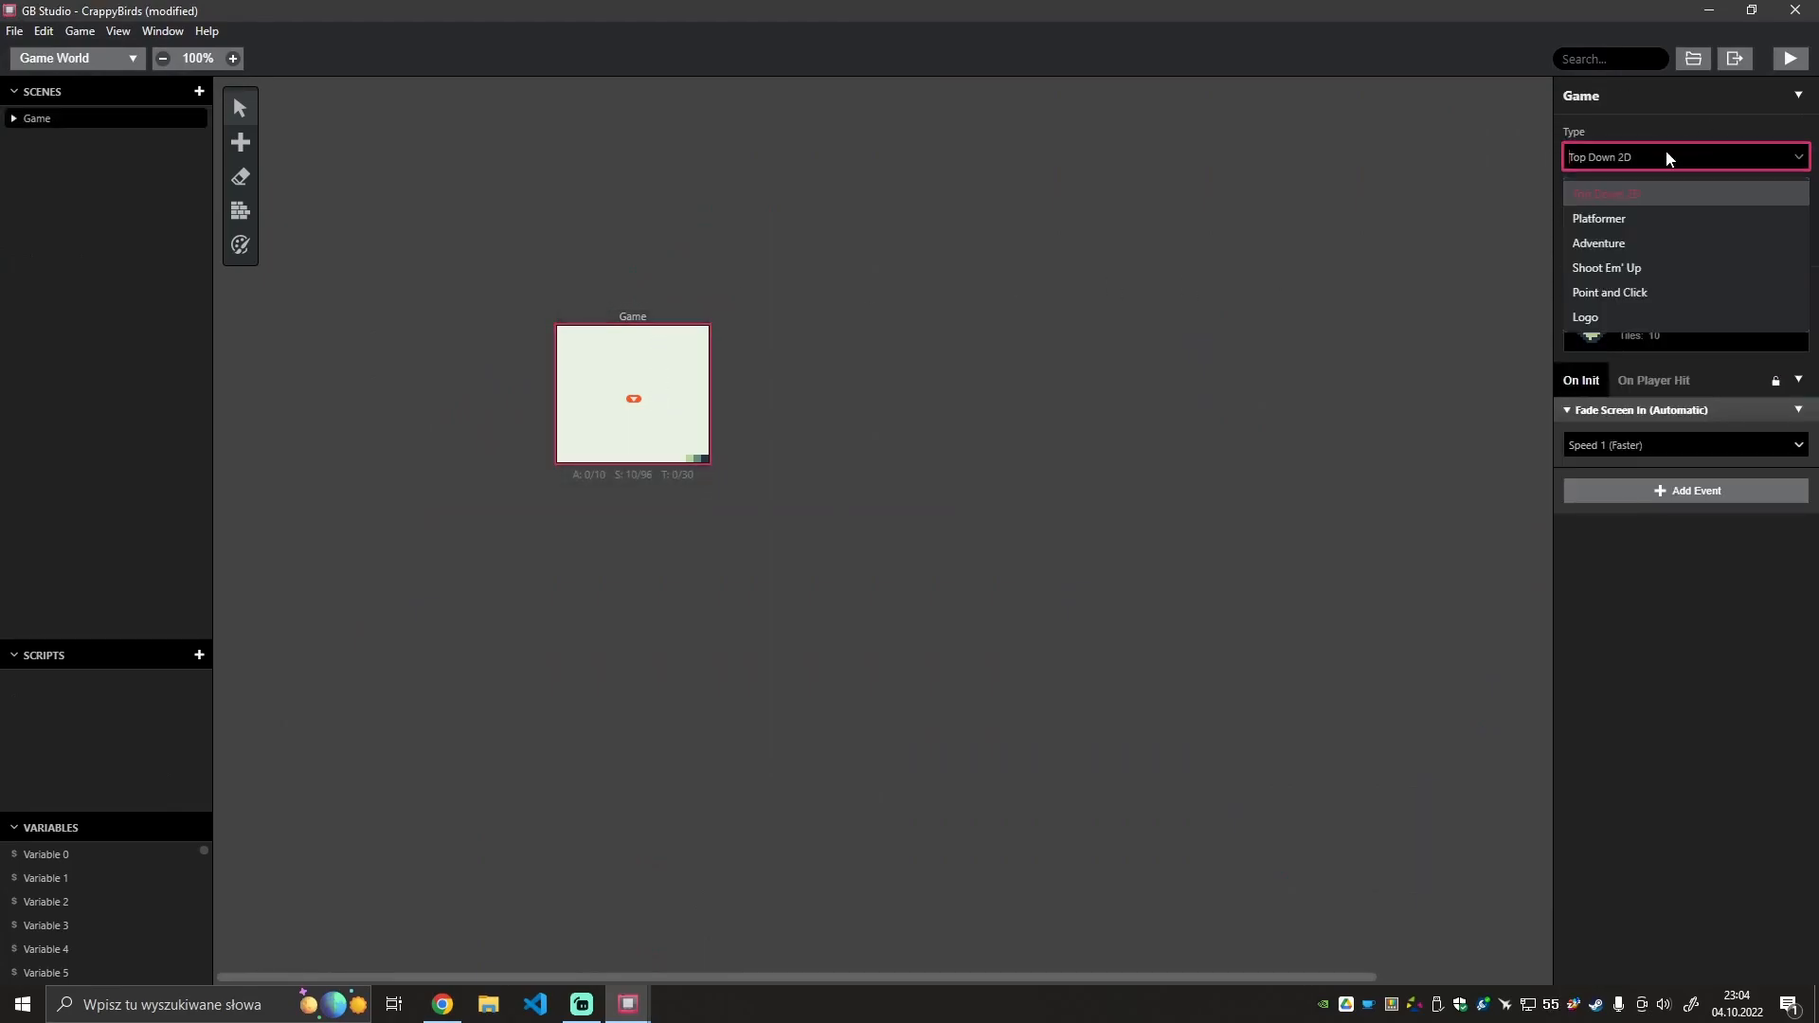
click(1620, 270)
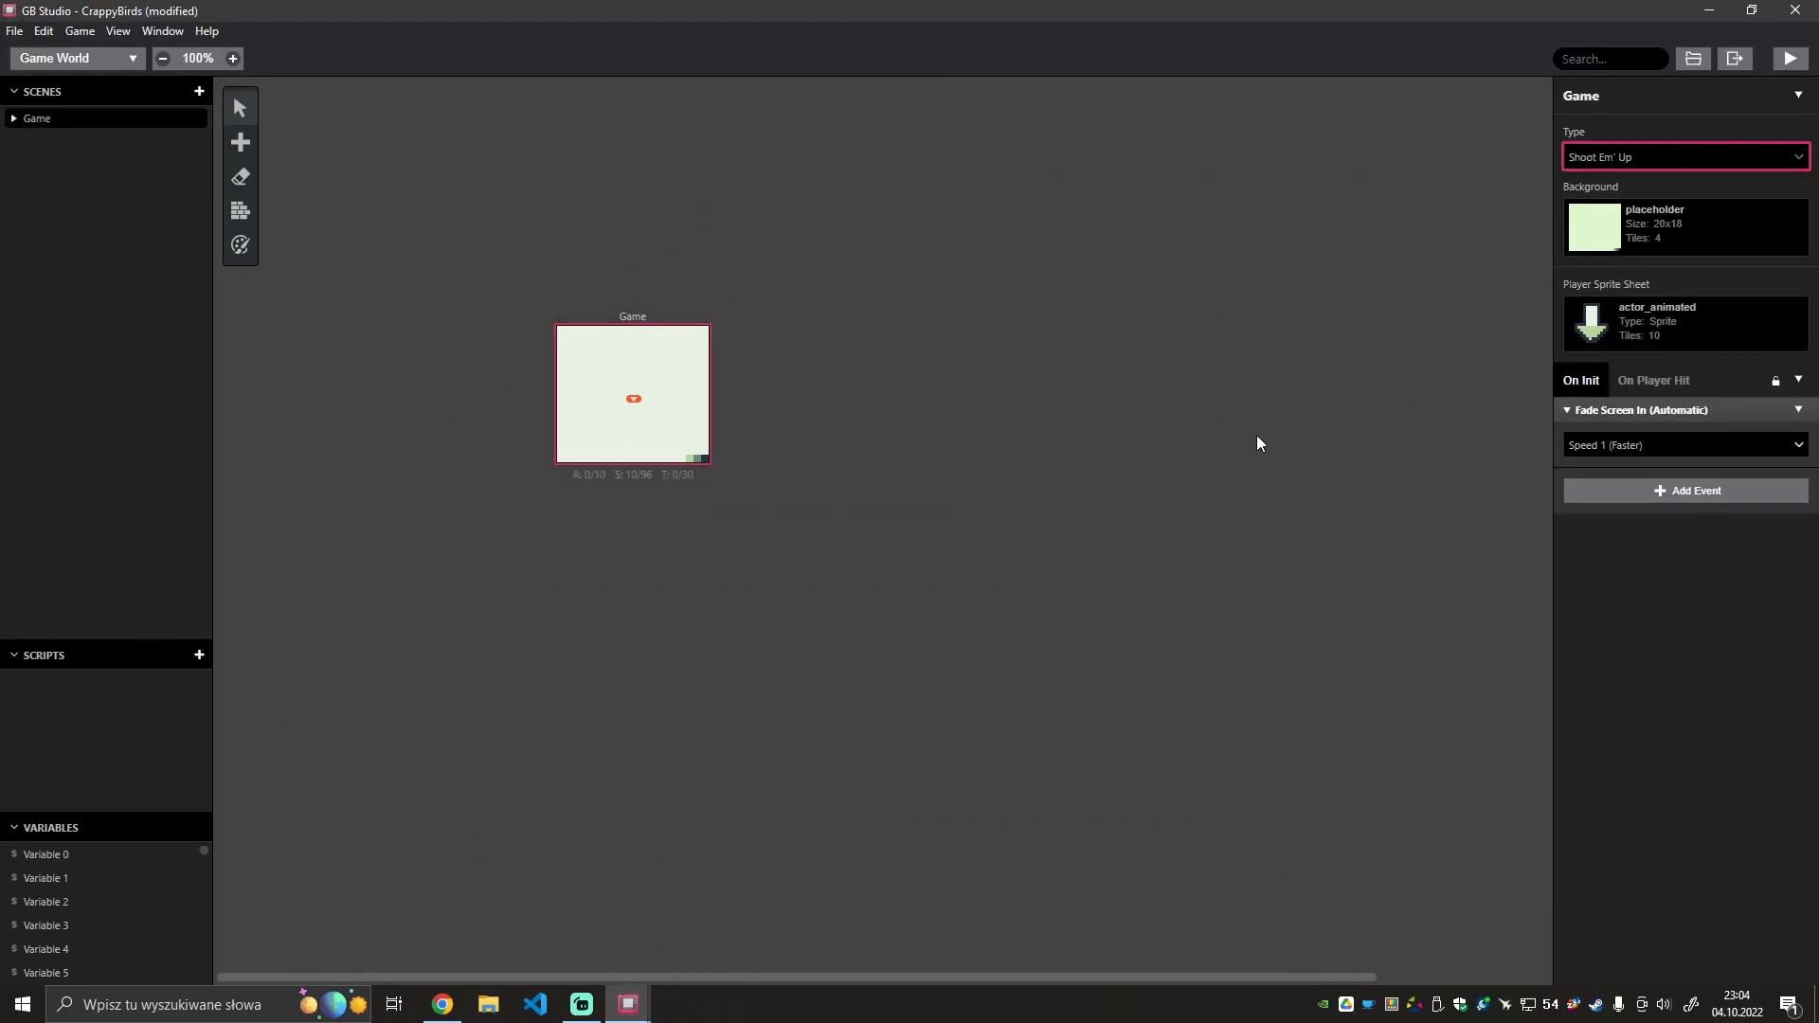
click(995, 471)
Move the player start in the Game scene to its left edge at X 0, Y 9, and make it face right.
drag(633, 400, 559, 401)
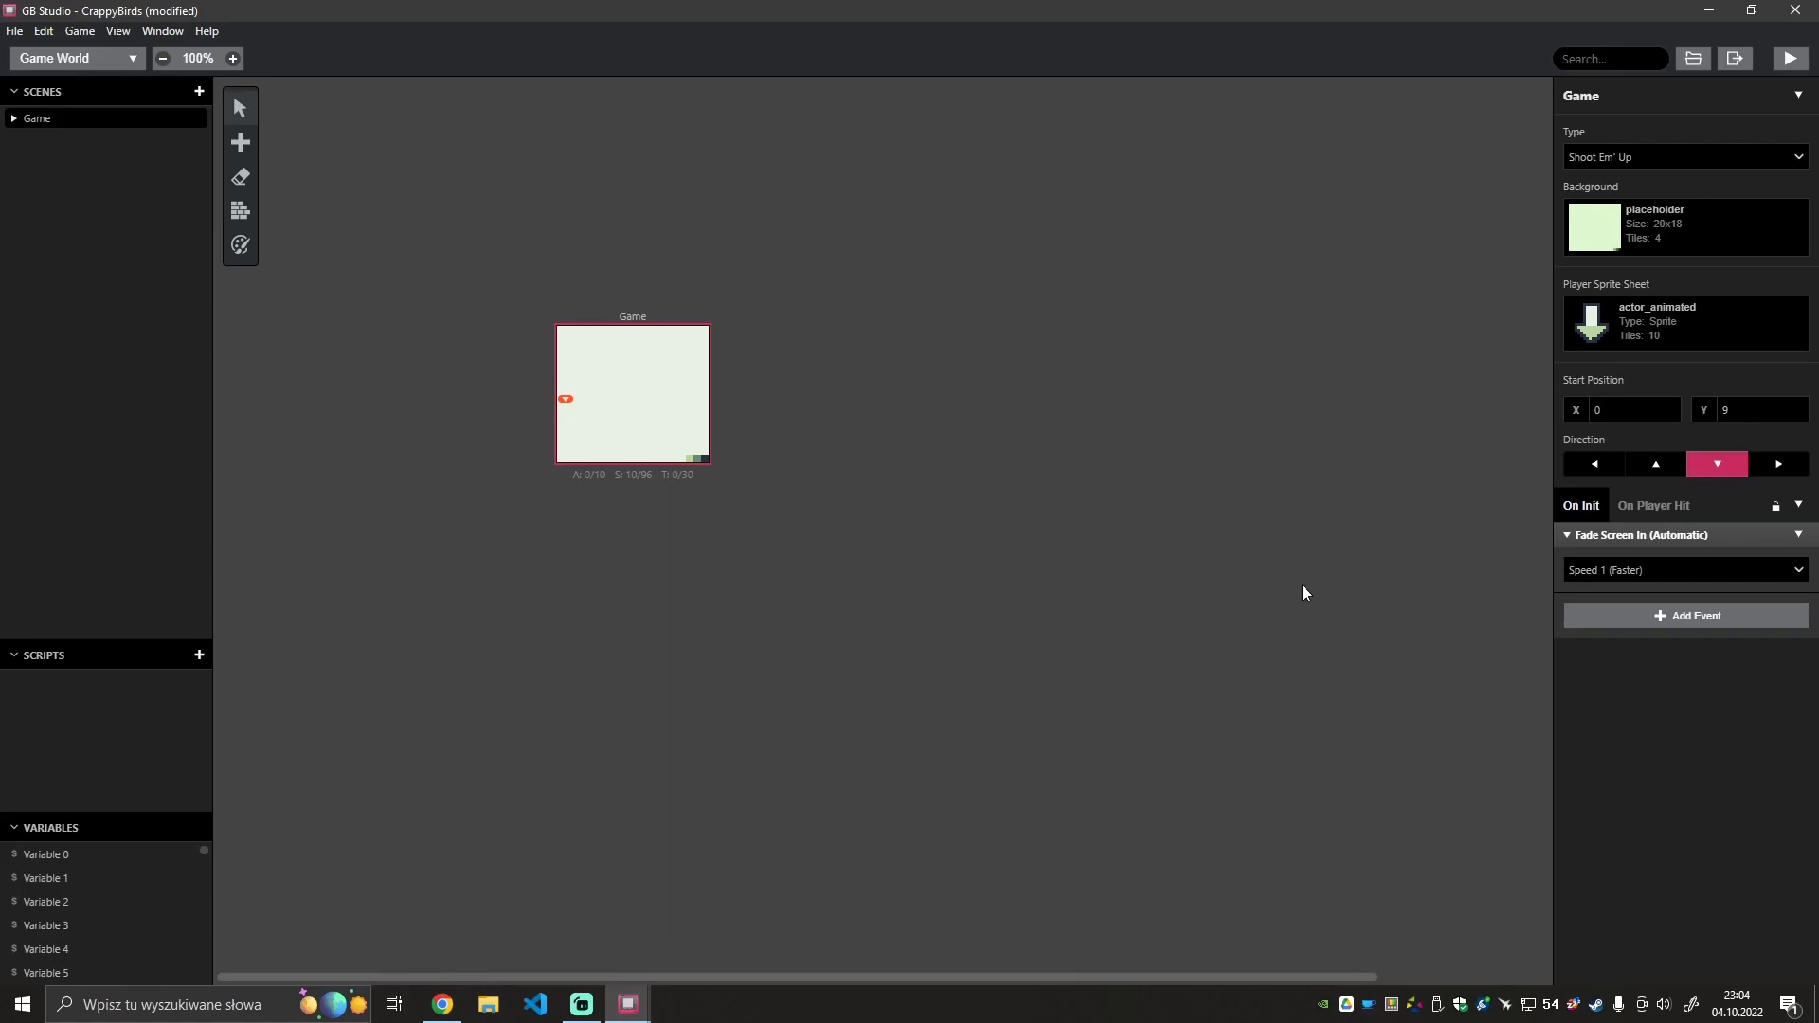
click(1779, 466)
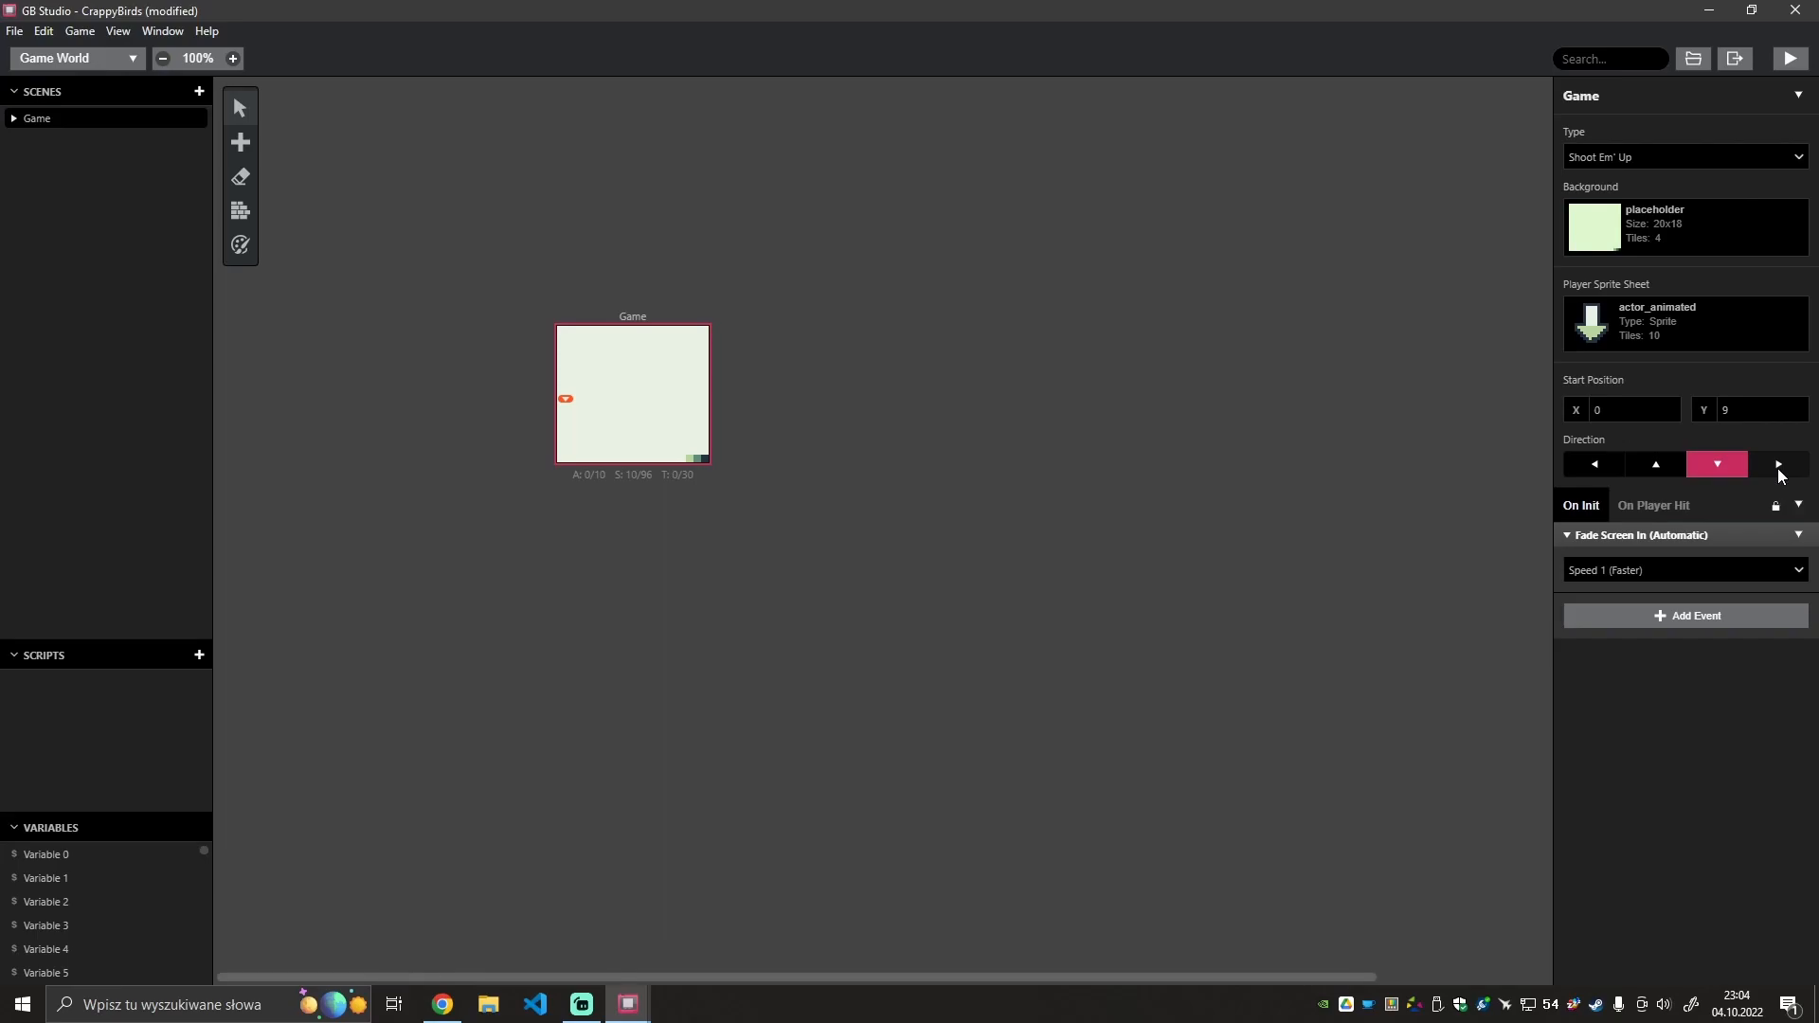
click(901, 516)
click(705, 432)
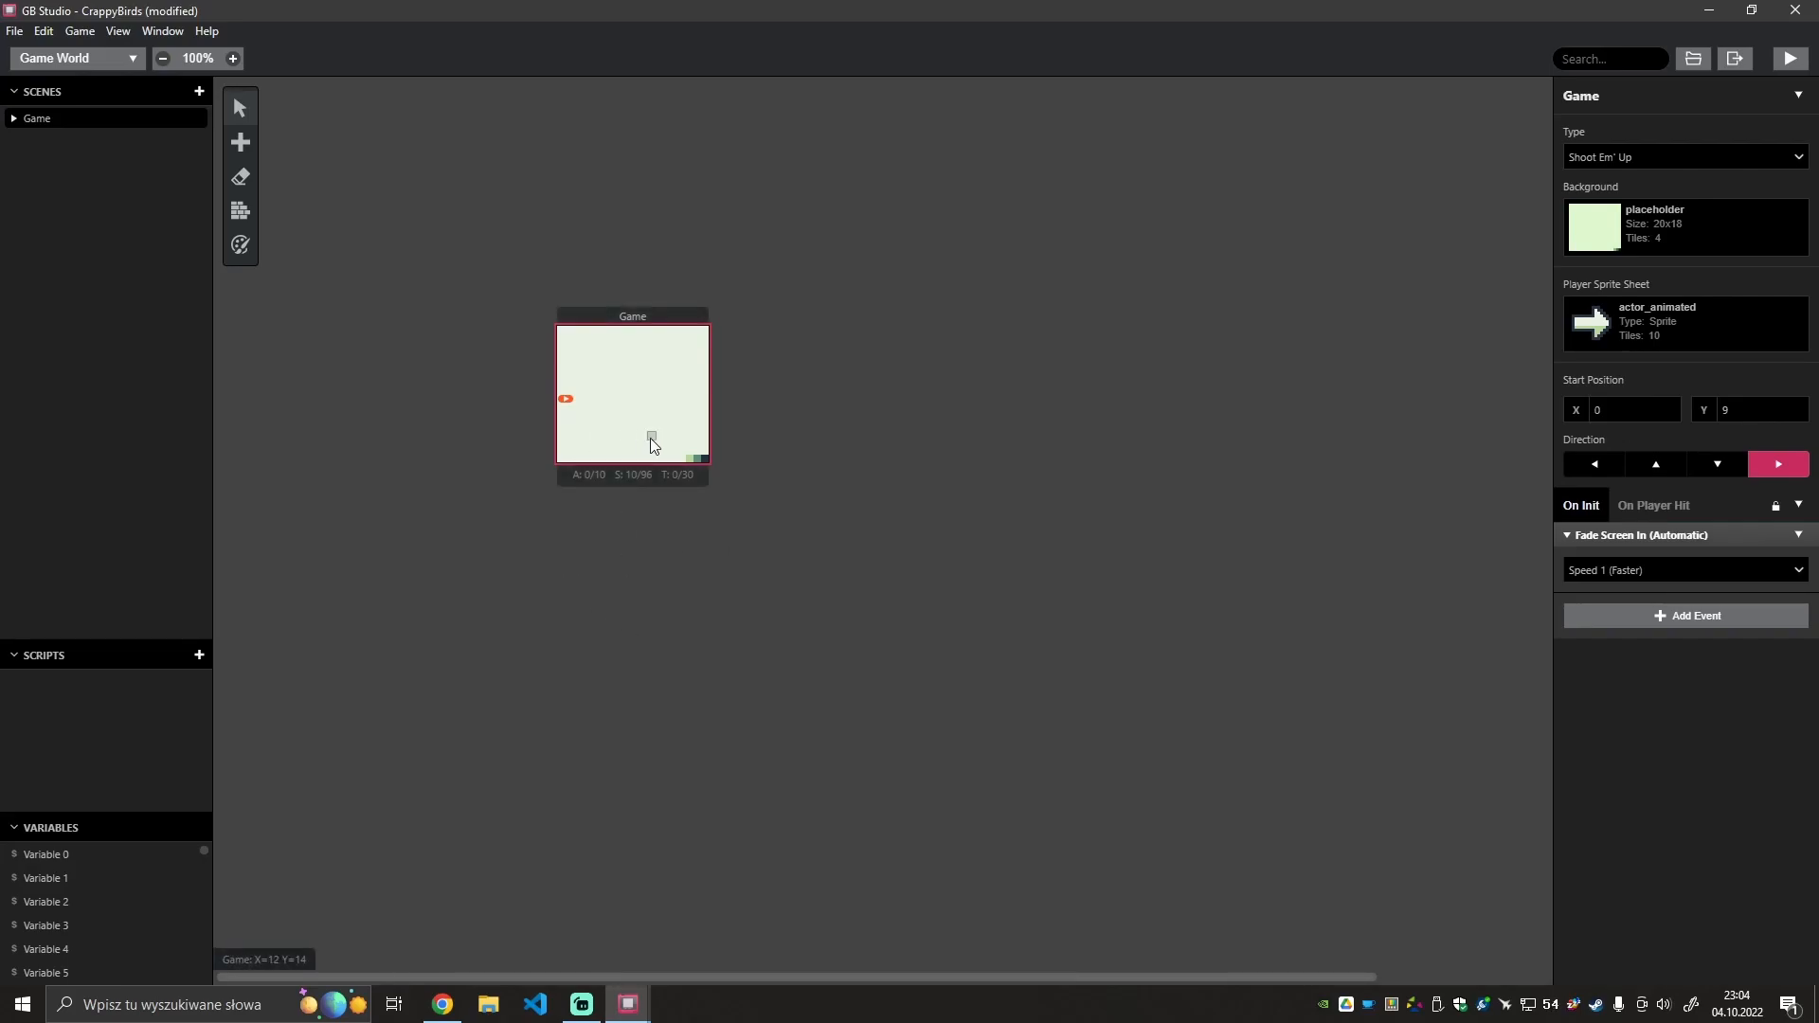
Run the game, test moving the player up and down, and close the preview.
click(1790, 59)
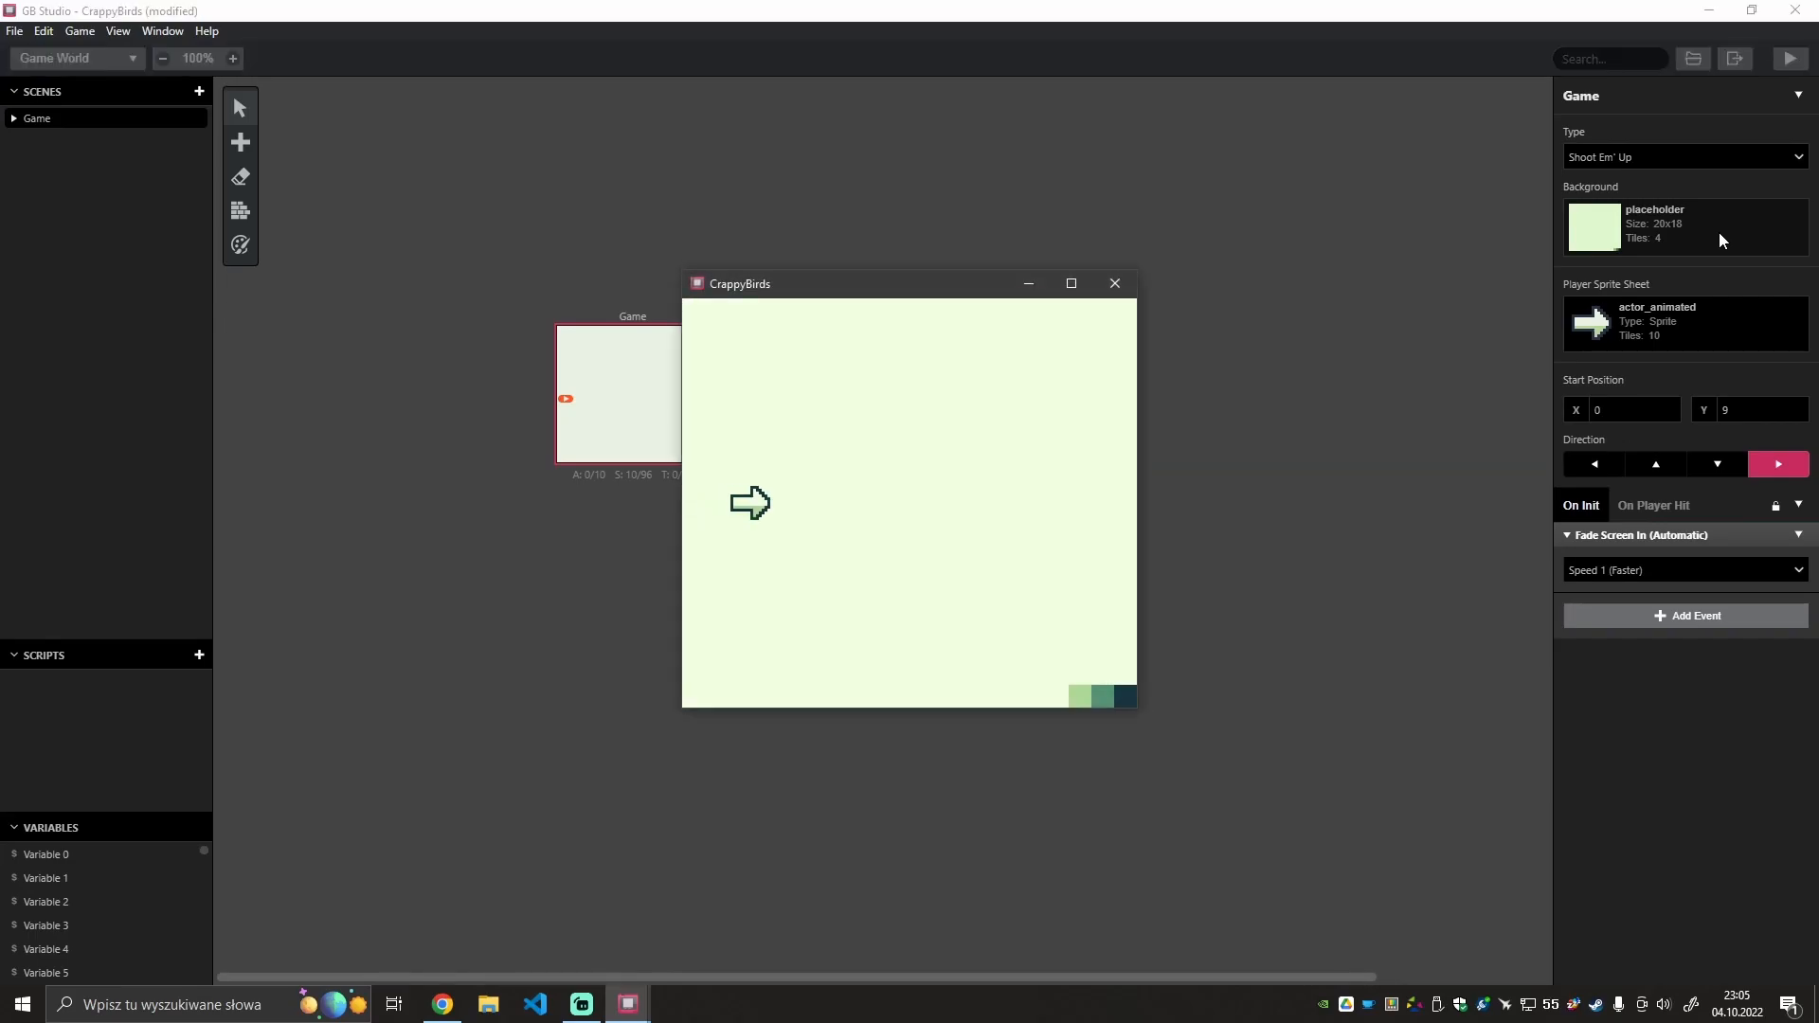
key(Up)
key(Down)
key(Up)
key(Down)
key(Up)
key(Down)
key(Up)
click(1114, 283)
click(1108, 554)
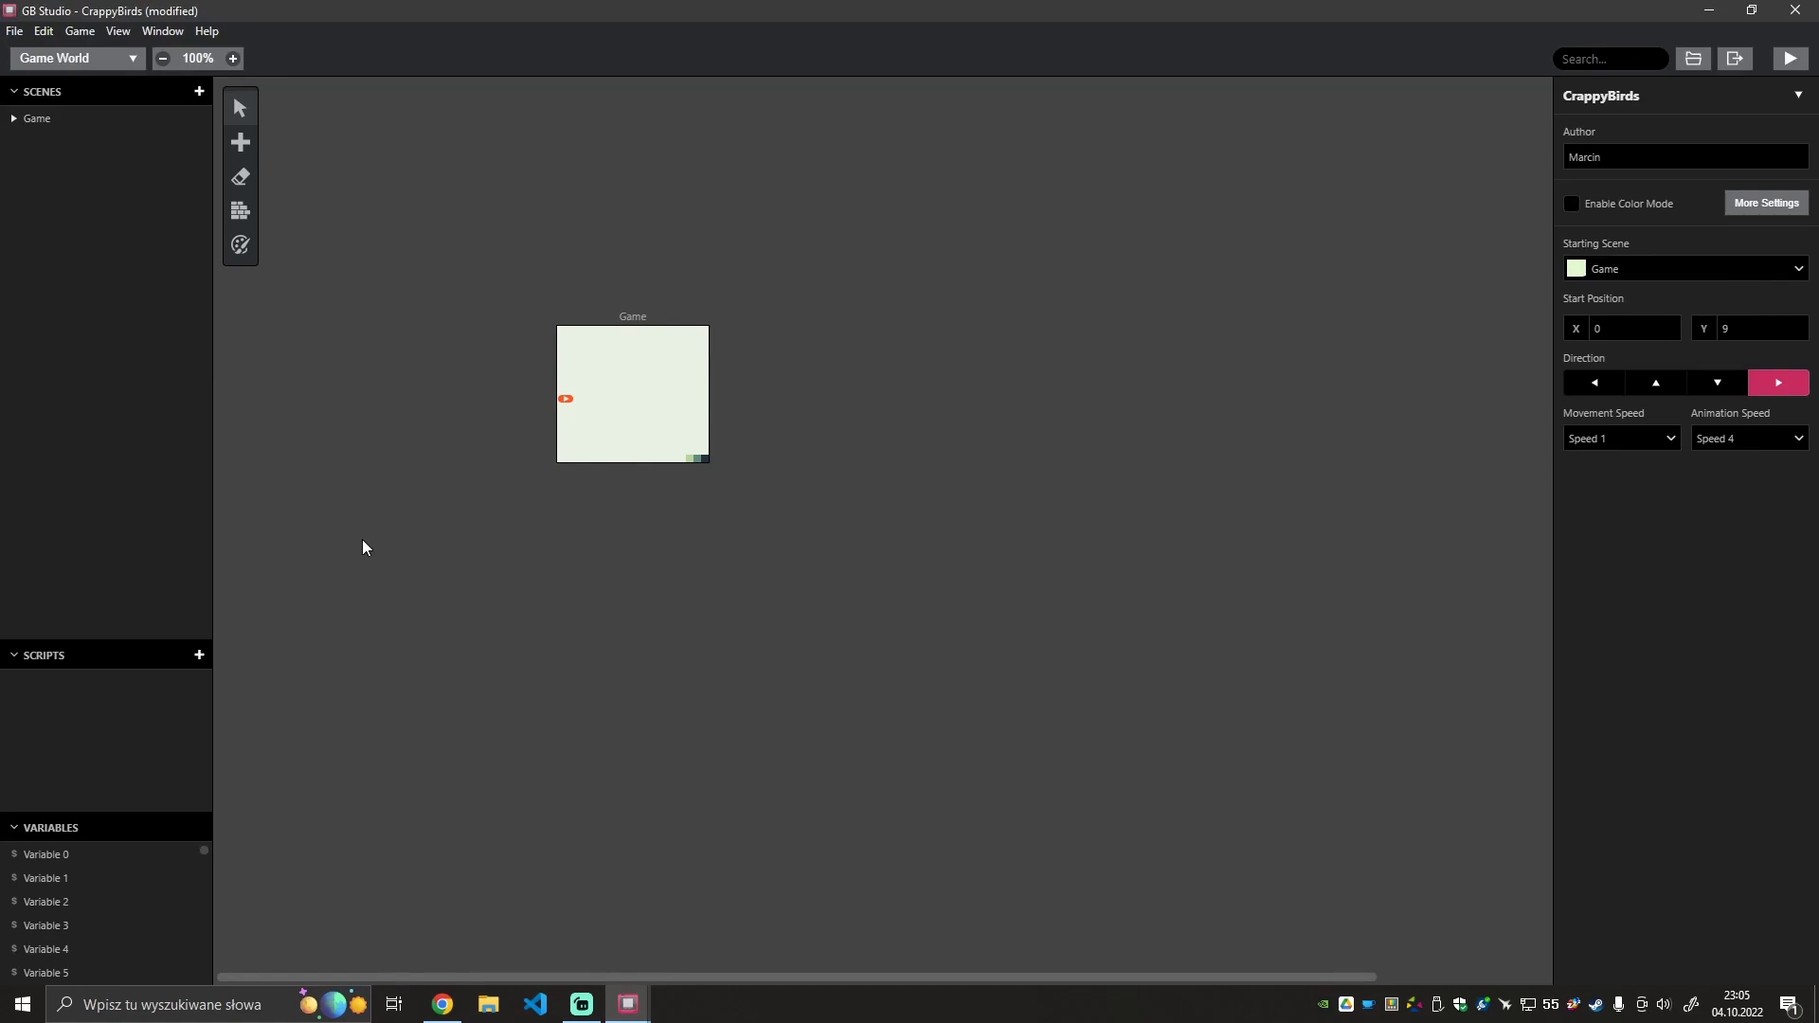
Switch to the SampleProject window and bring up its project folder in the file explorer.
click(583, 1010)
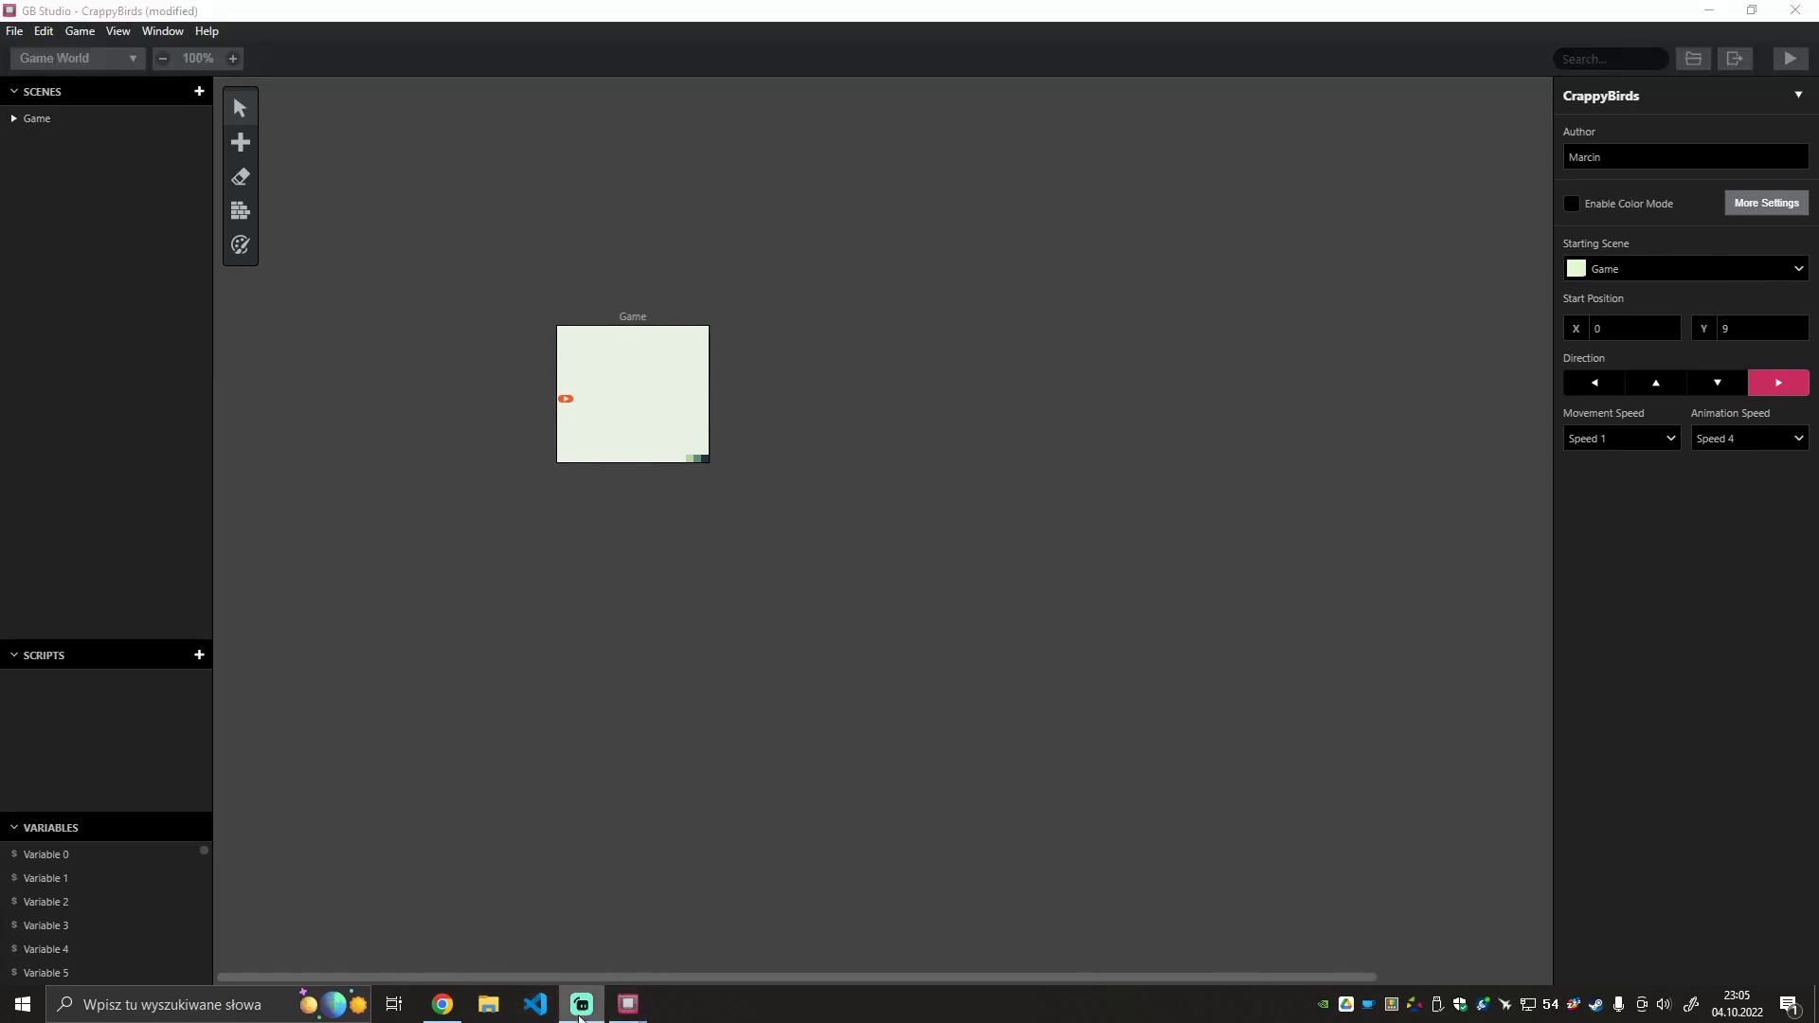
click(630, 1006)
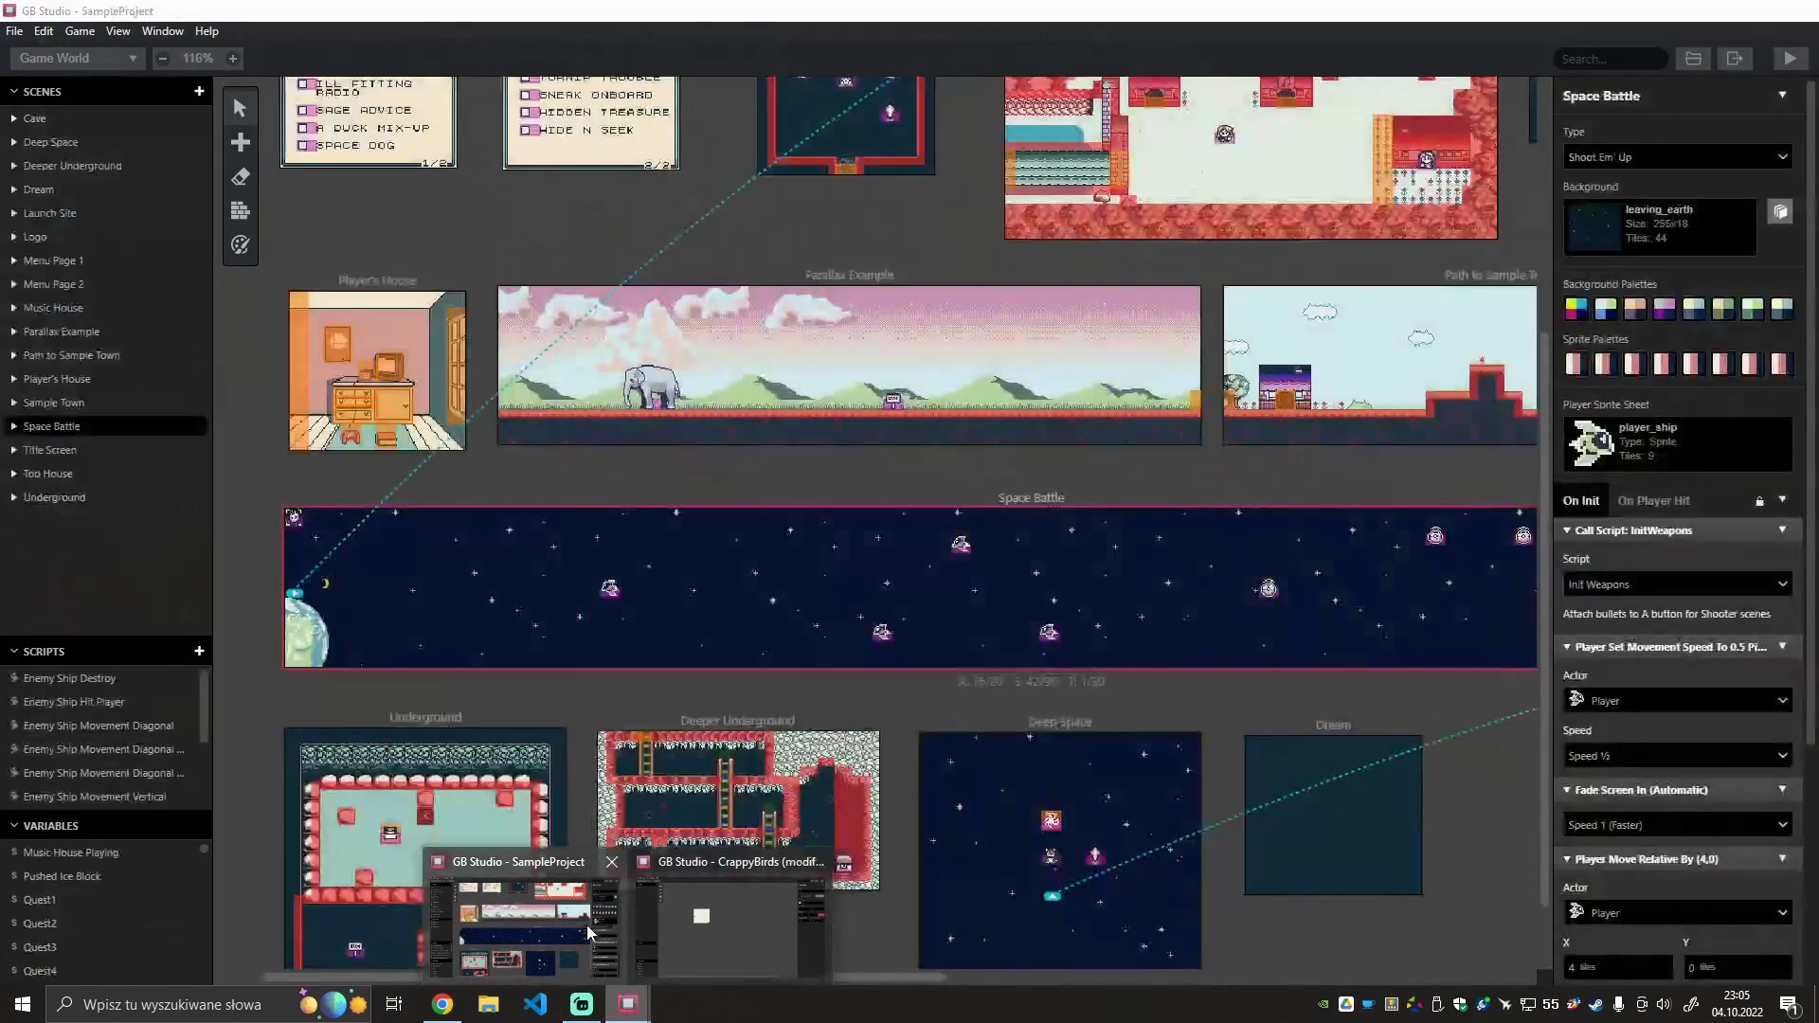
click(587, 924)
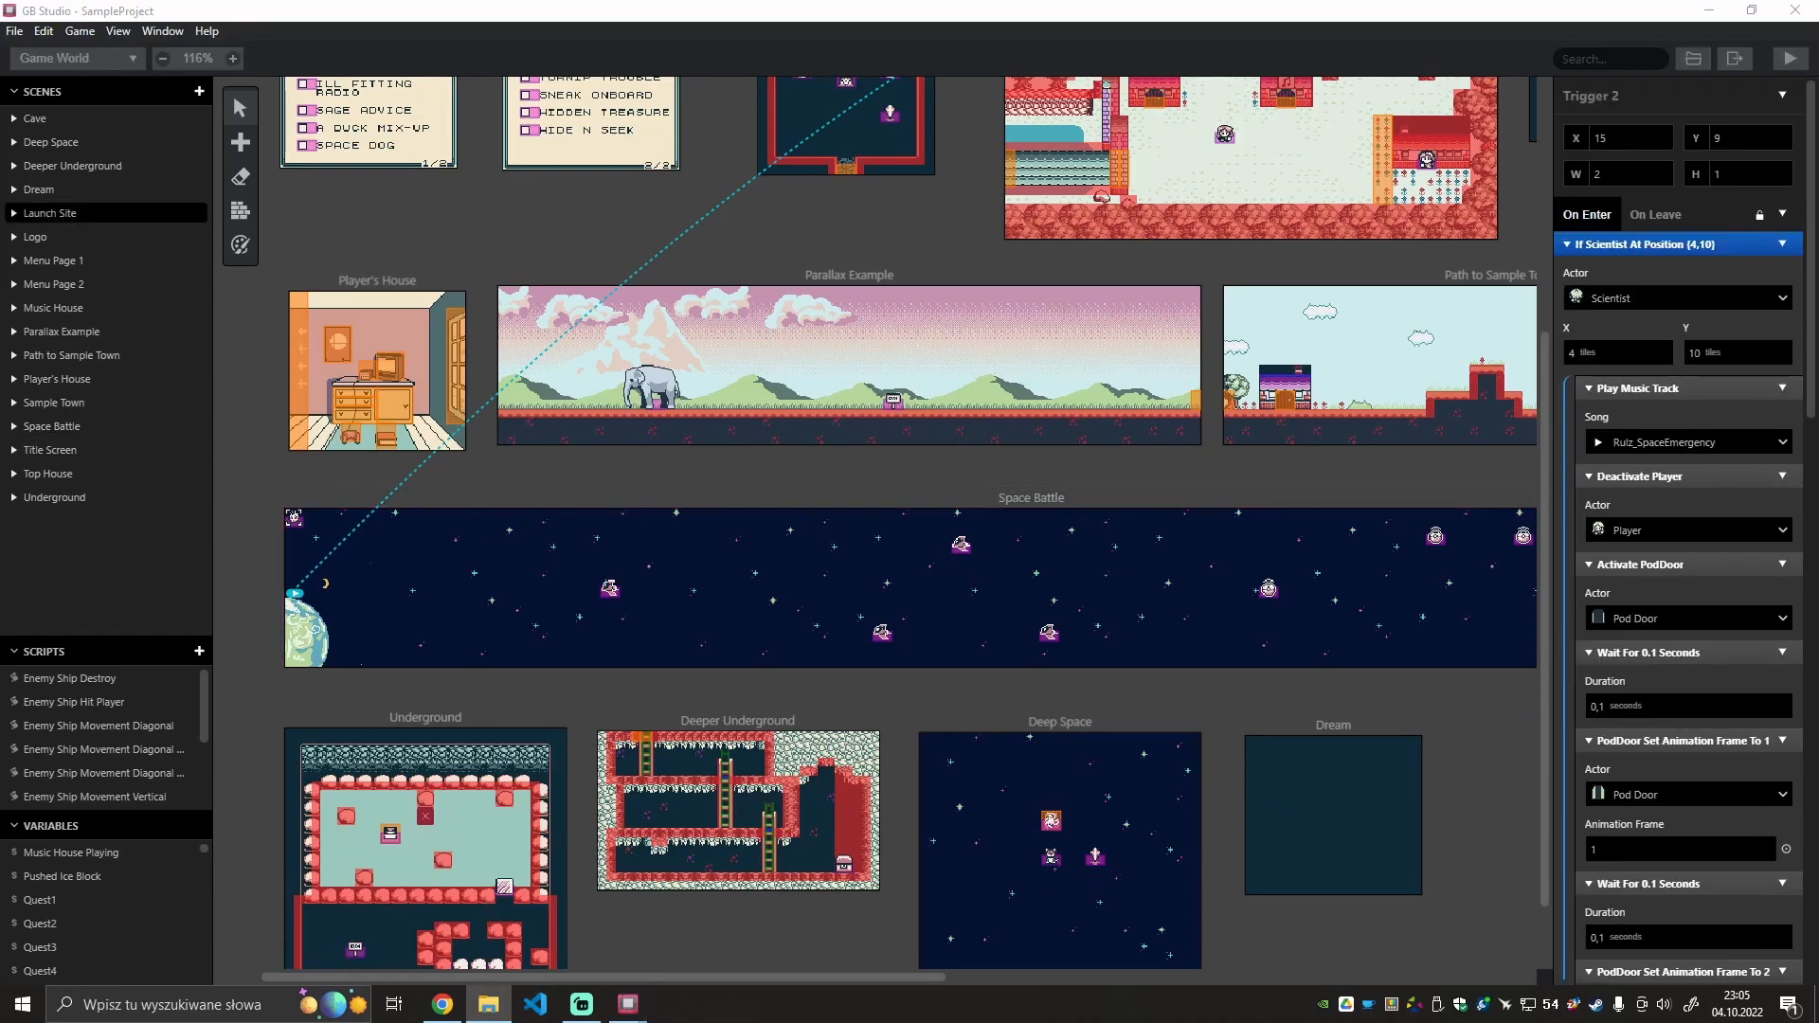
drag(0, 777, 711, 163)
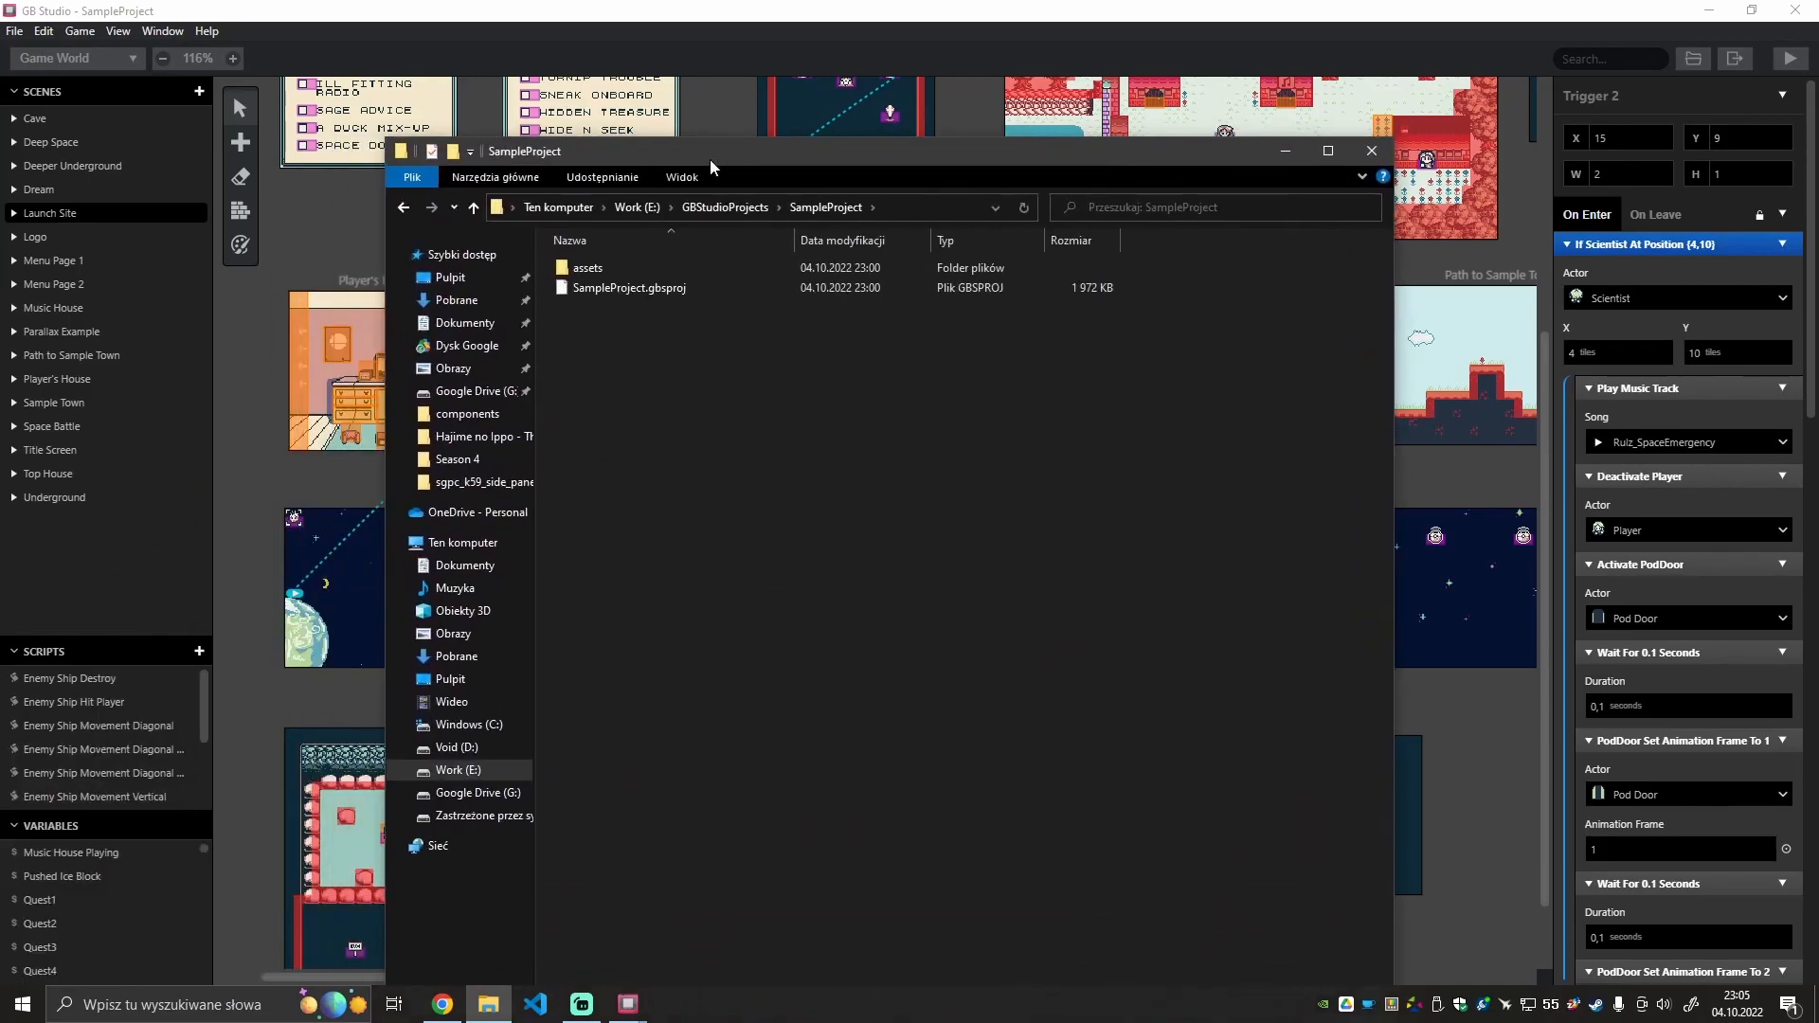
Open SampleProject's assets/backgrounds folder, preview stars_wide.png, and close the preview.
double_click(598, 272)
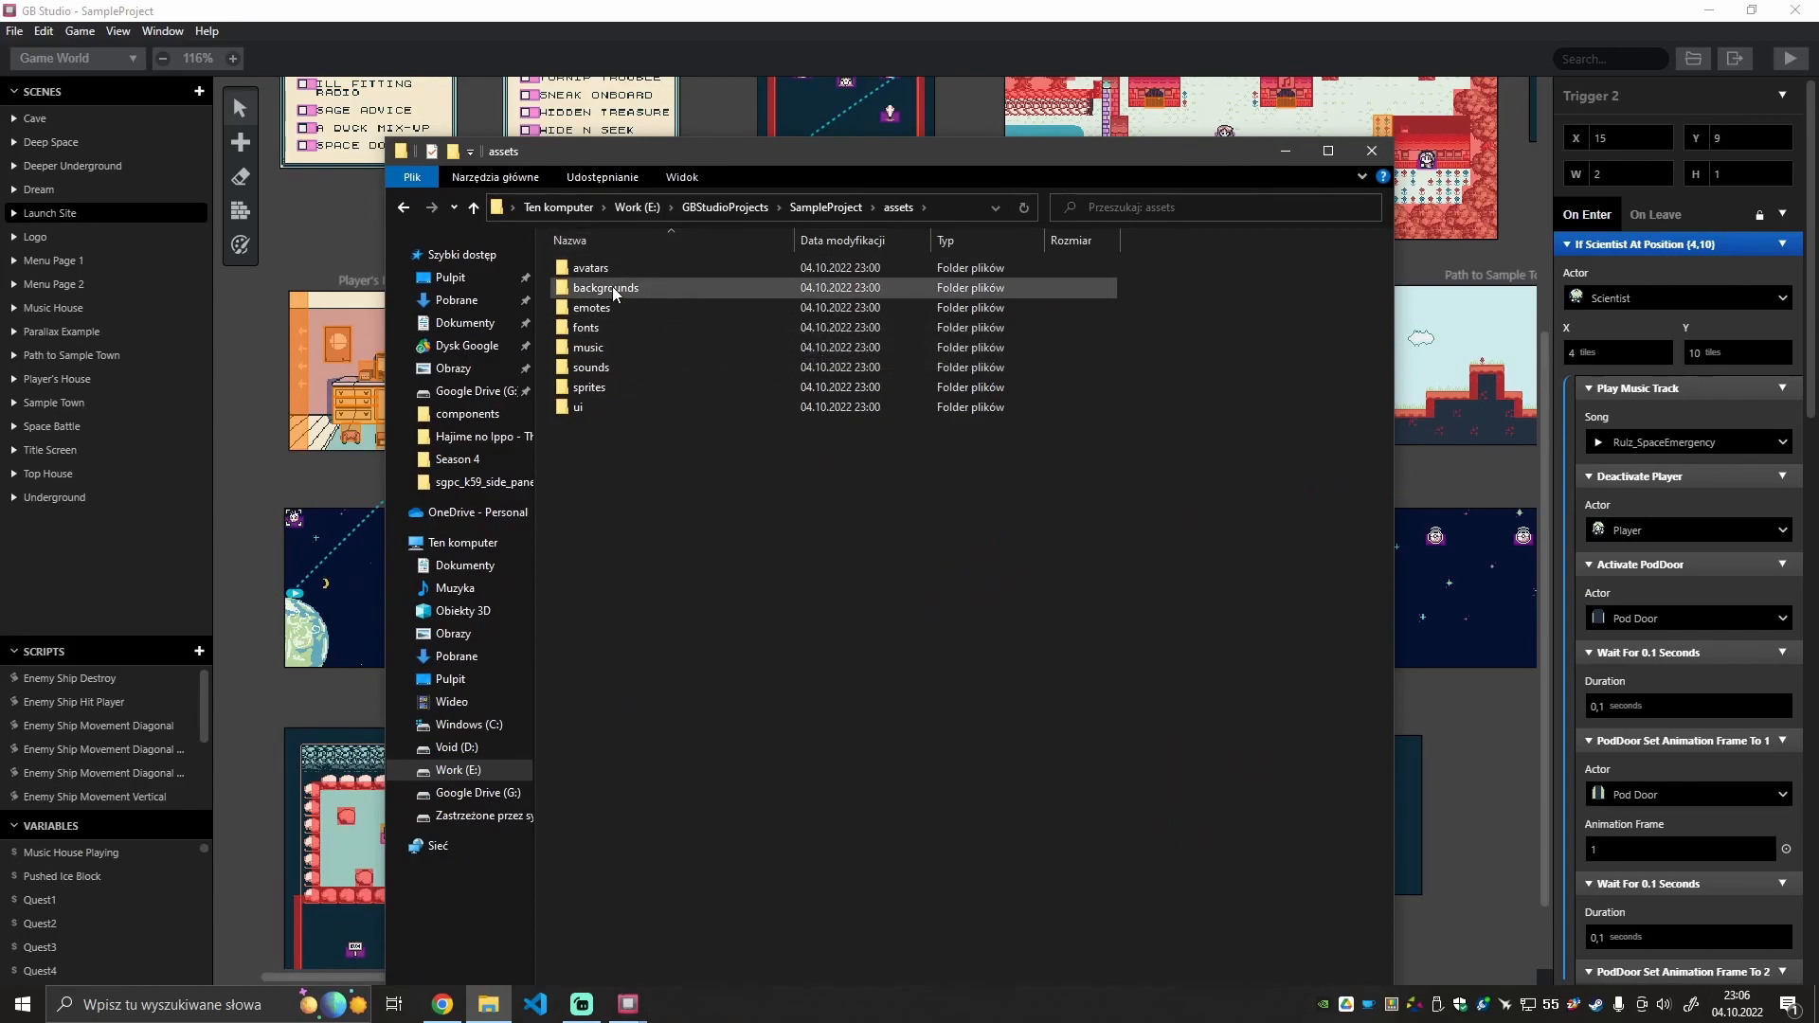
click(640, 290)
double_click(641, 290)
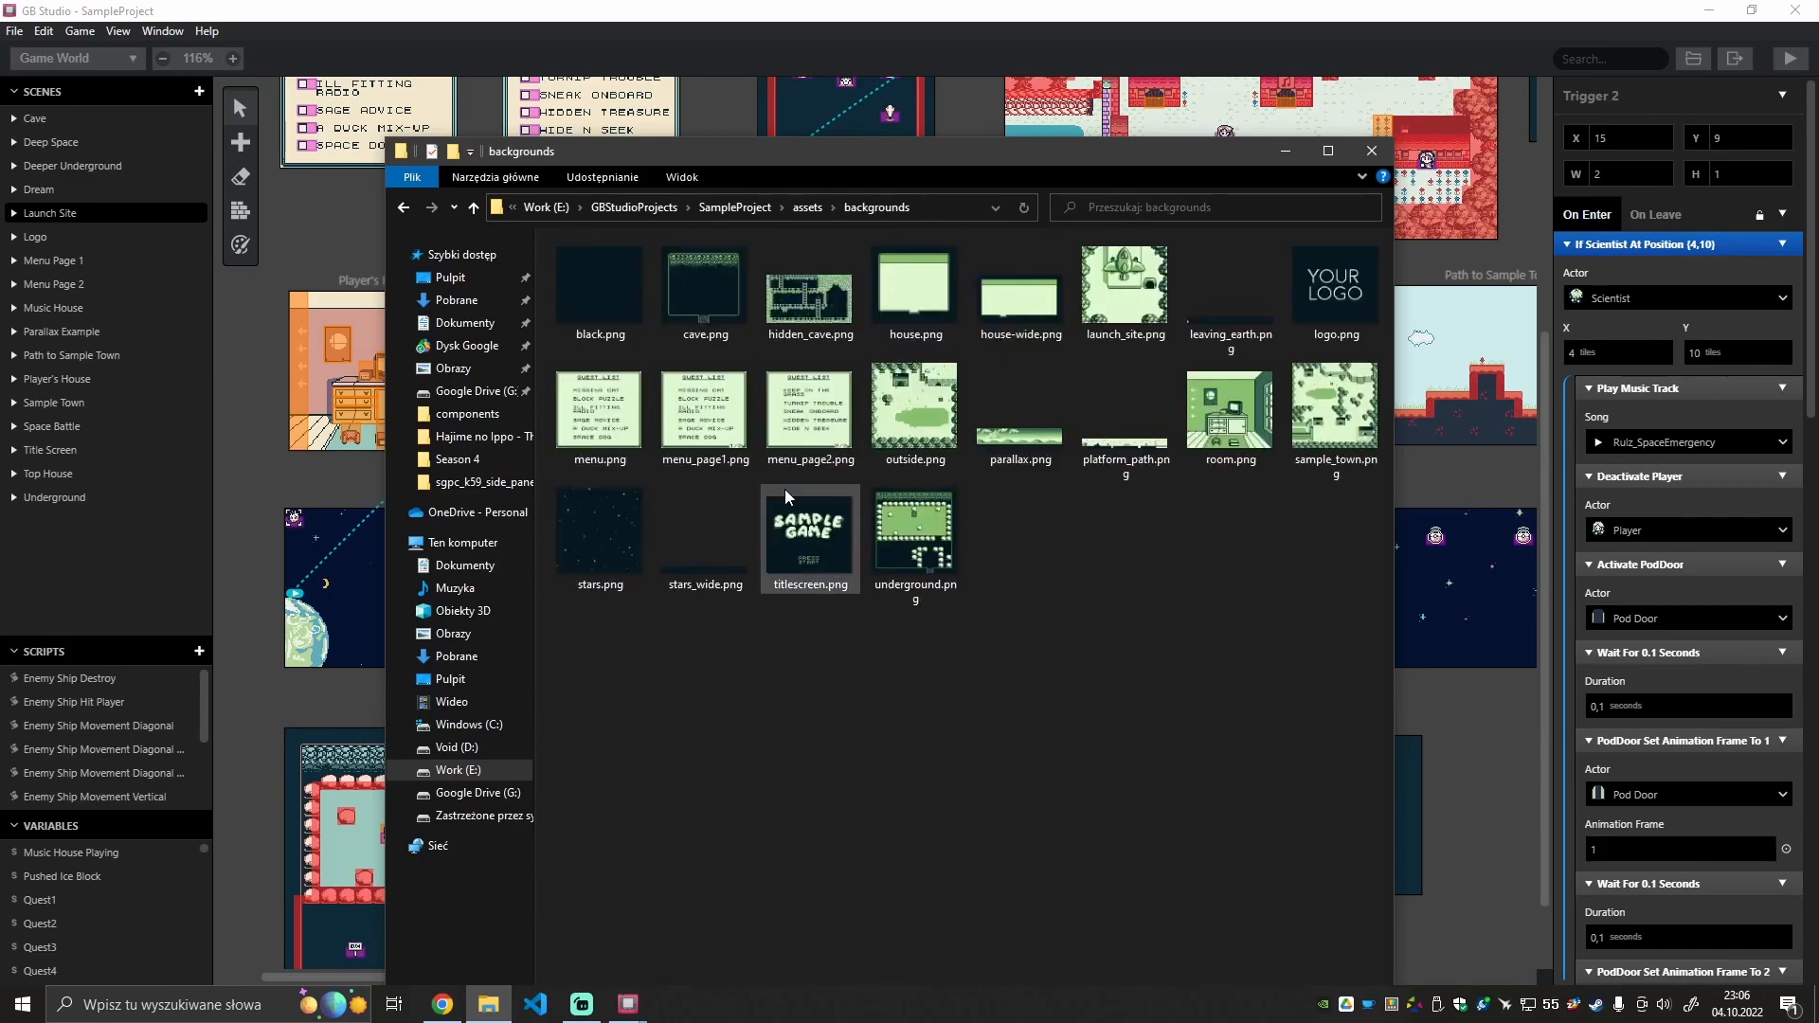
double_click(720, 587)
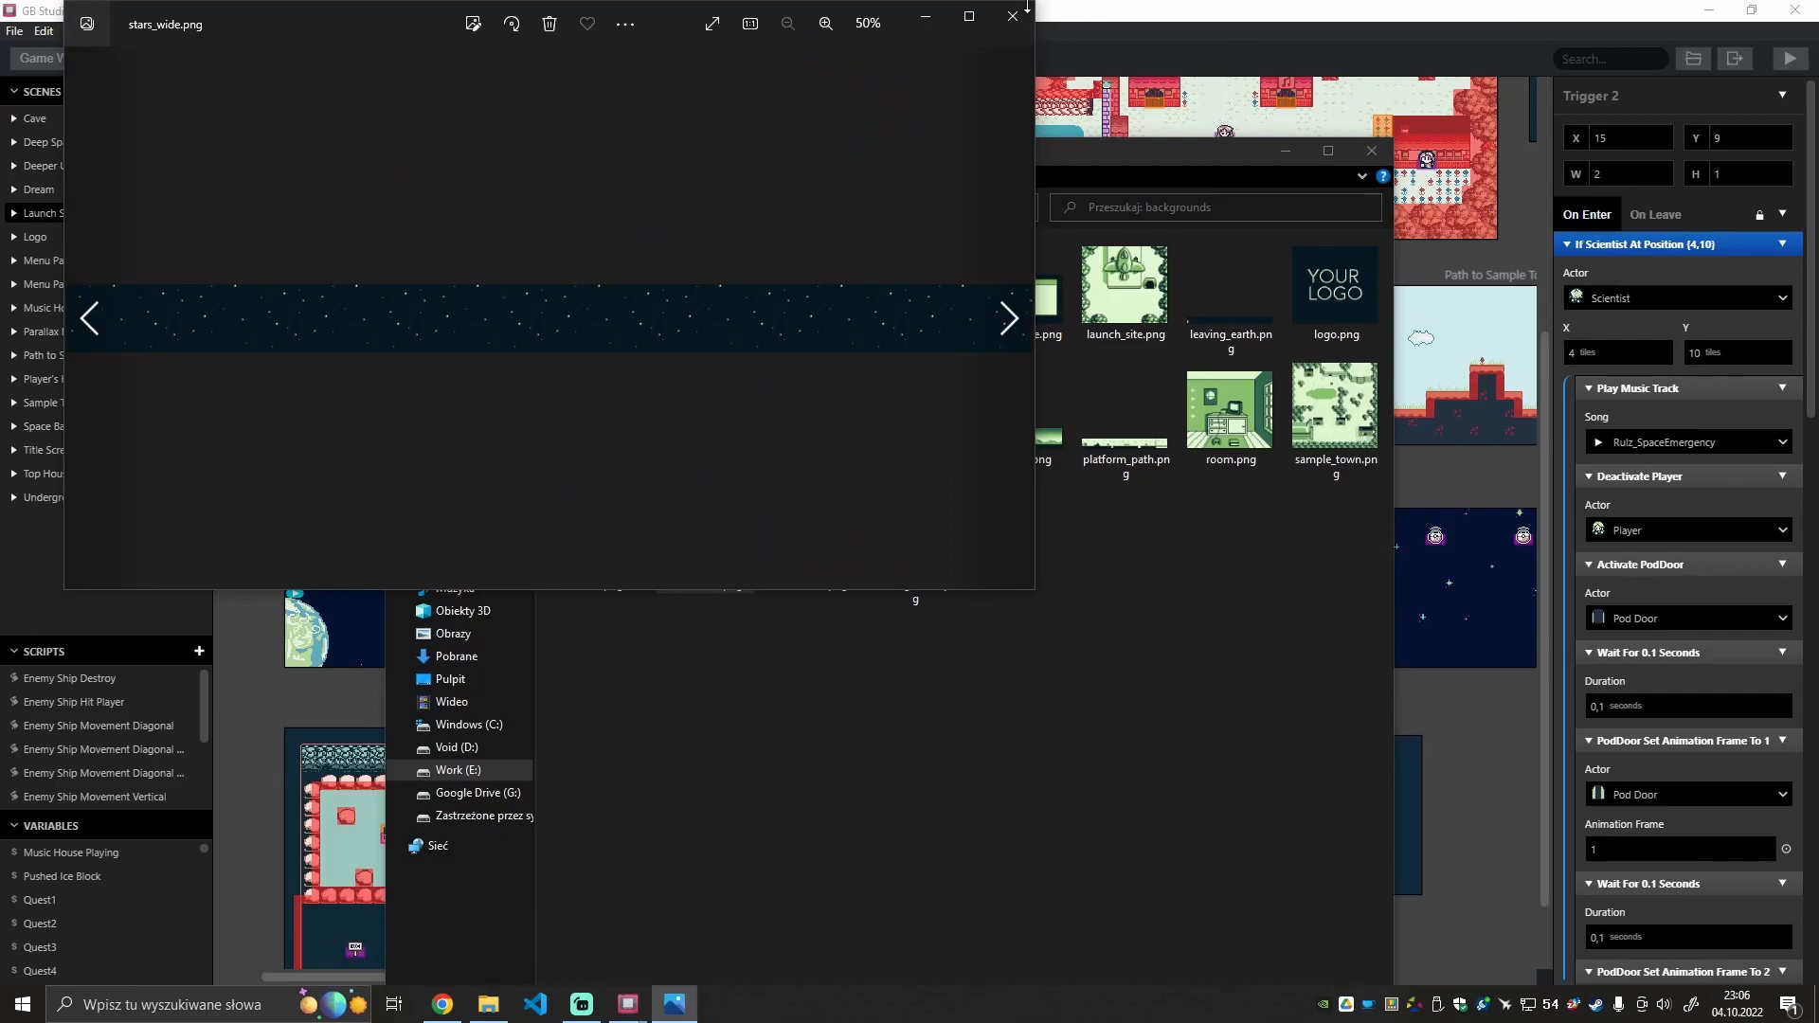
click(1011, 16)
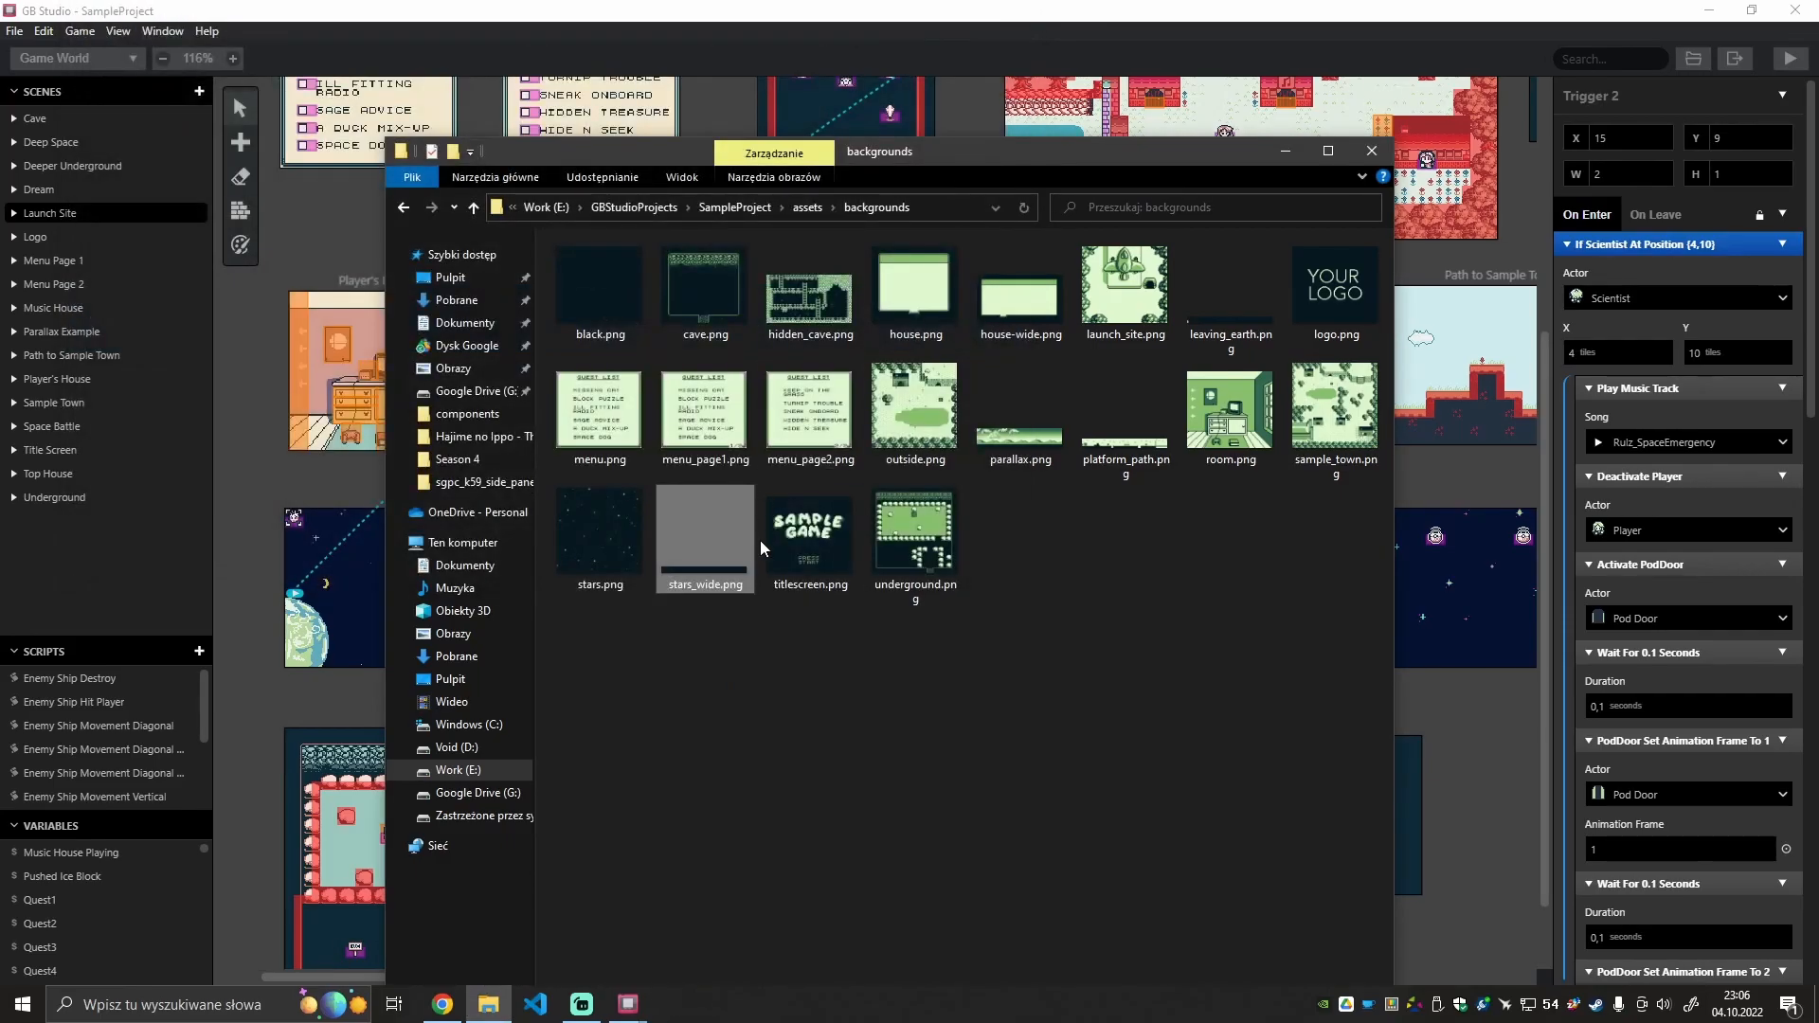
Copy stars_wide.png into the CrappyBirds project's assets/backgrounds folder and minimize the file explorer.
click(730, 205)
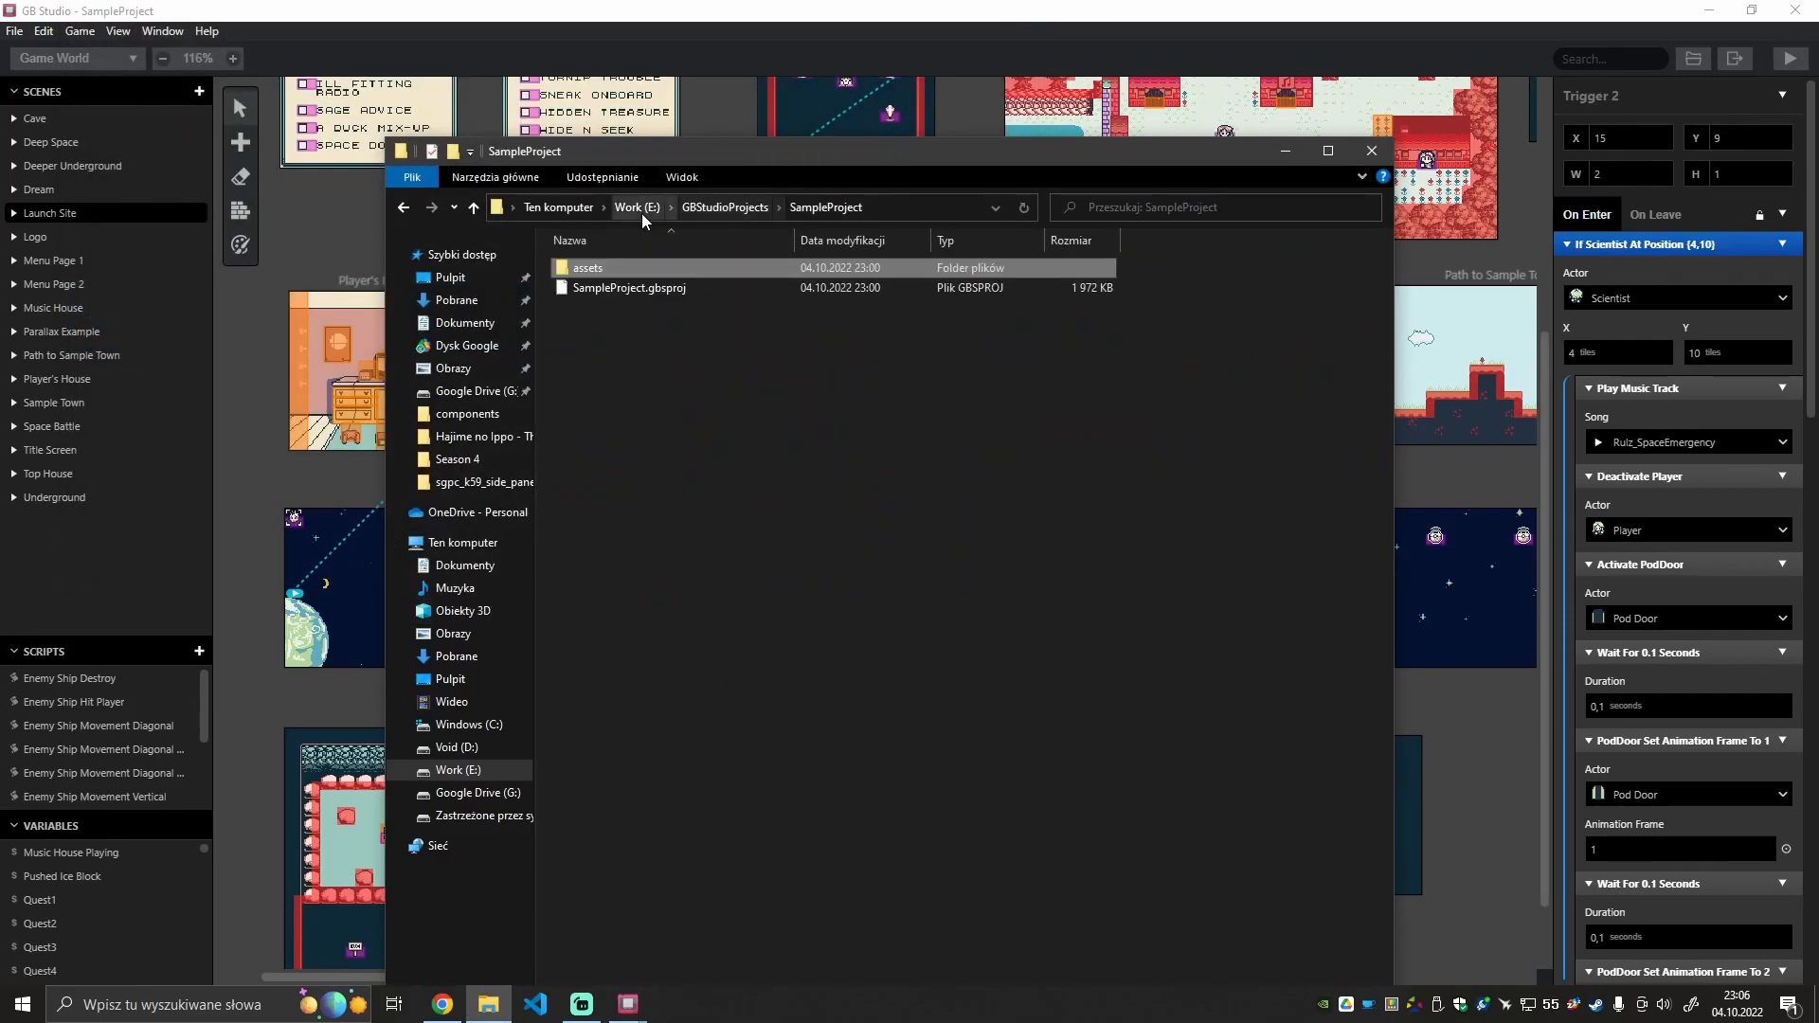
click(644, 208)
double_click(650, 269)
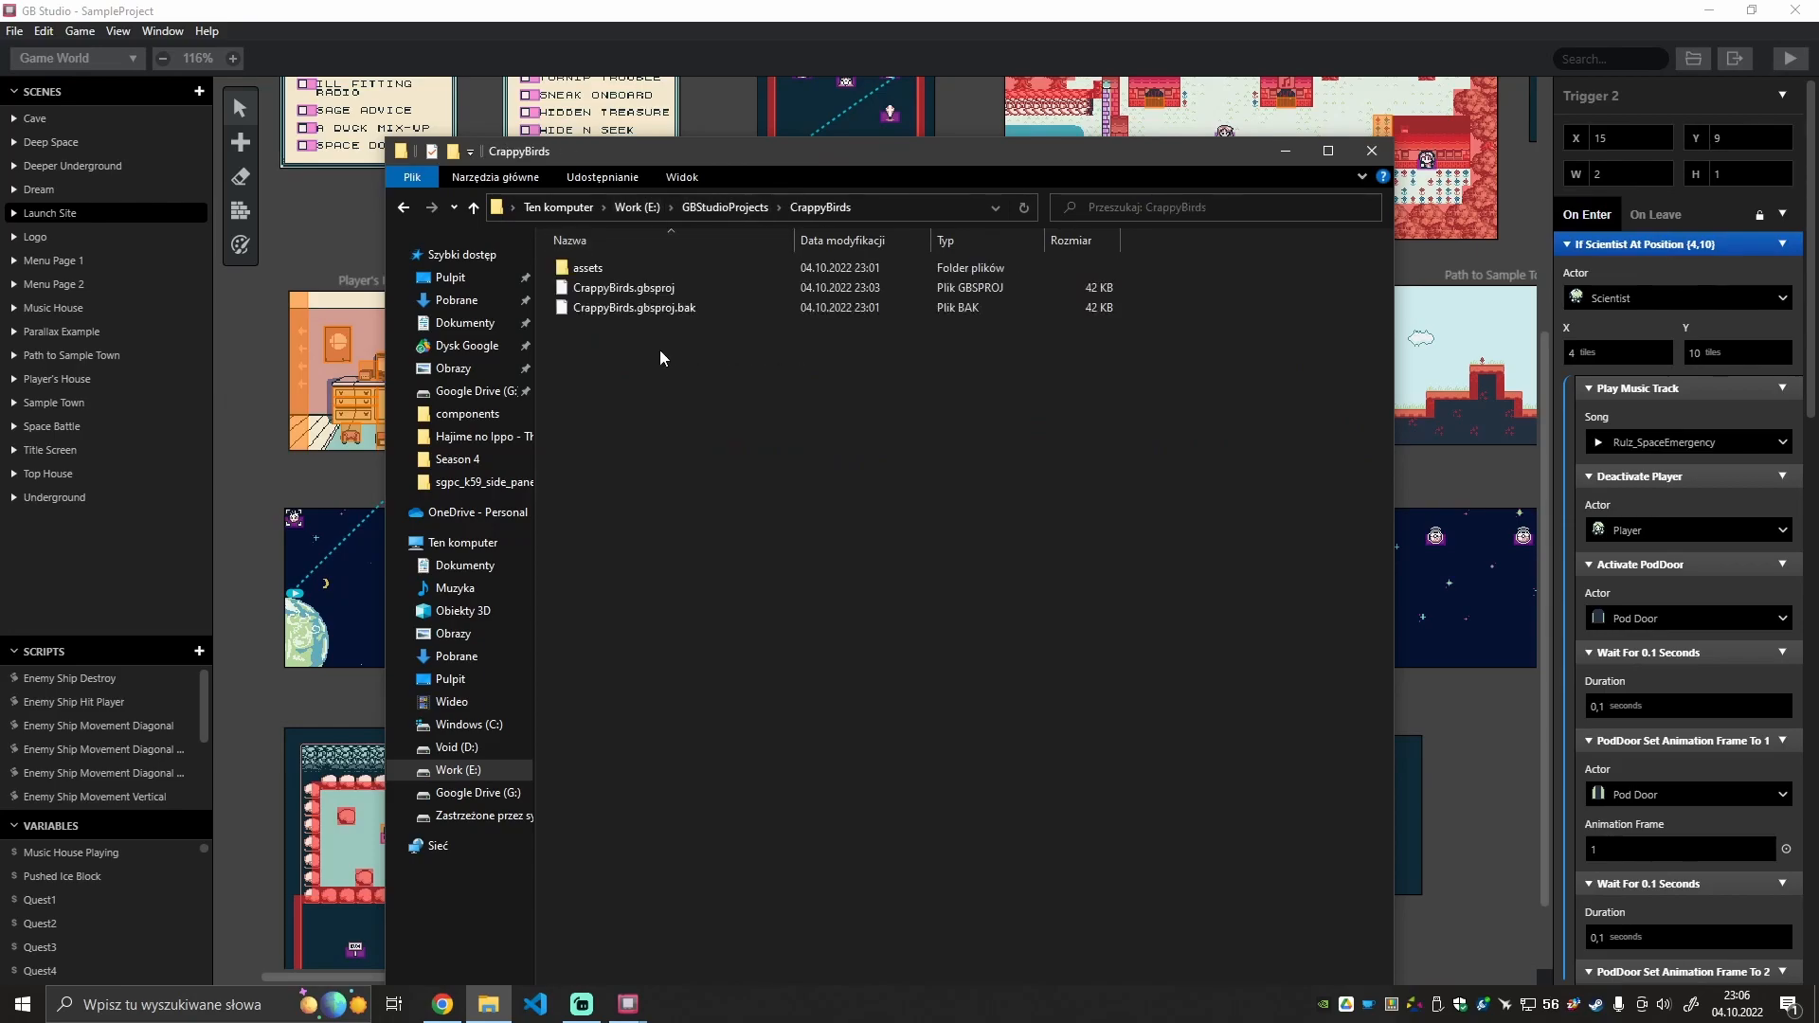
double_click(611, 269)
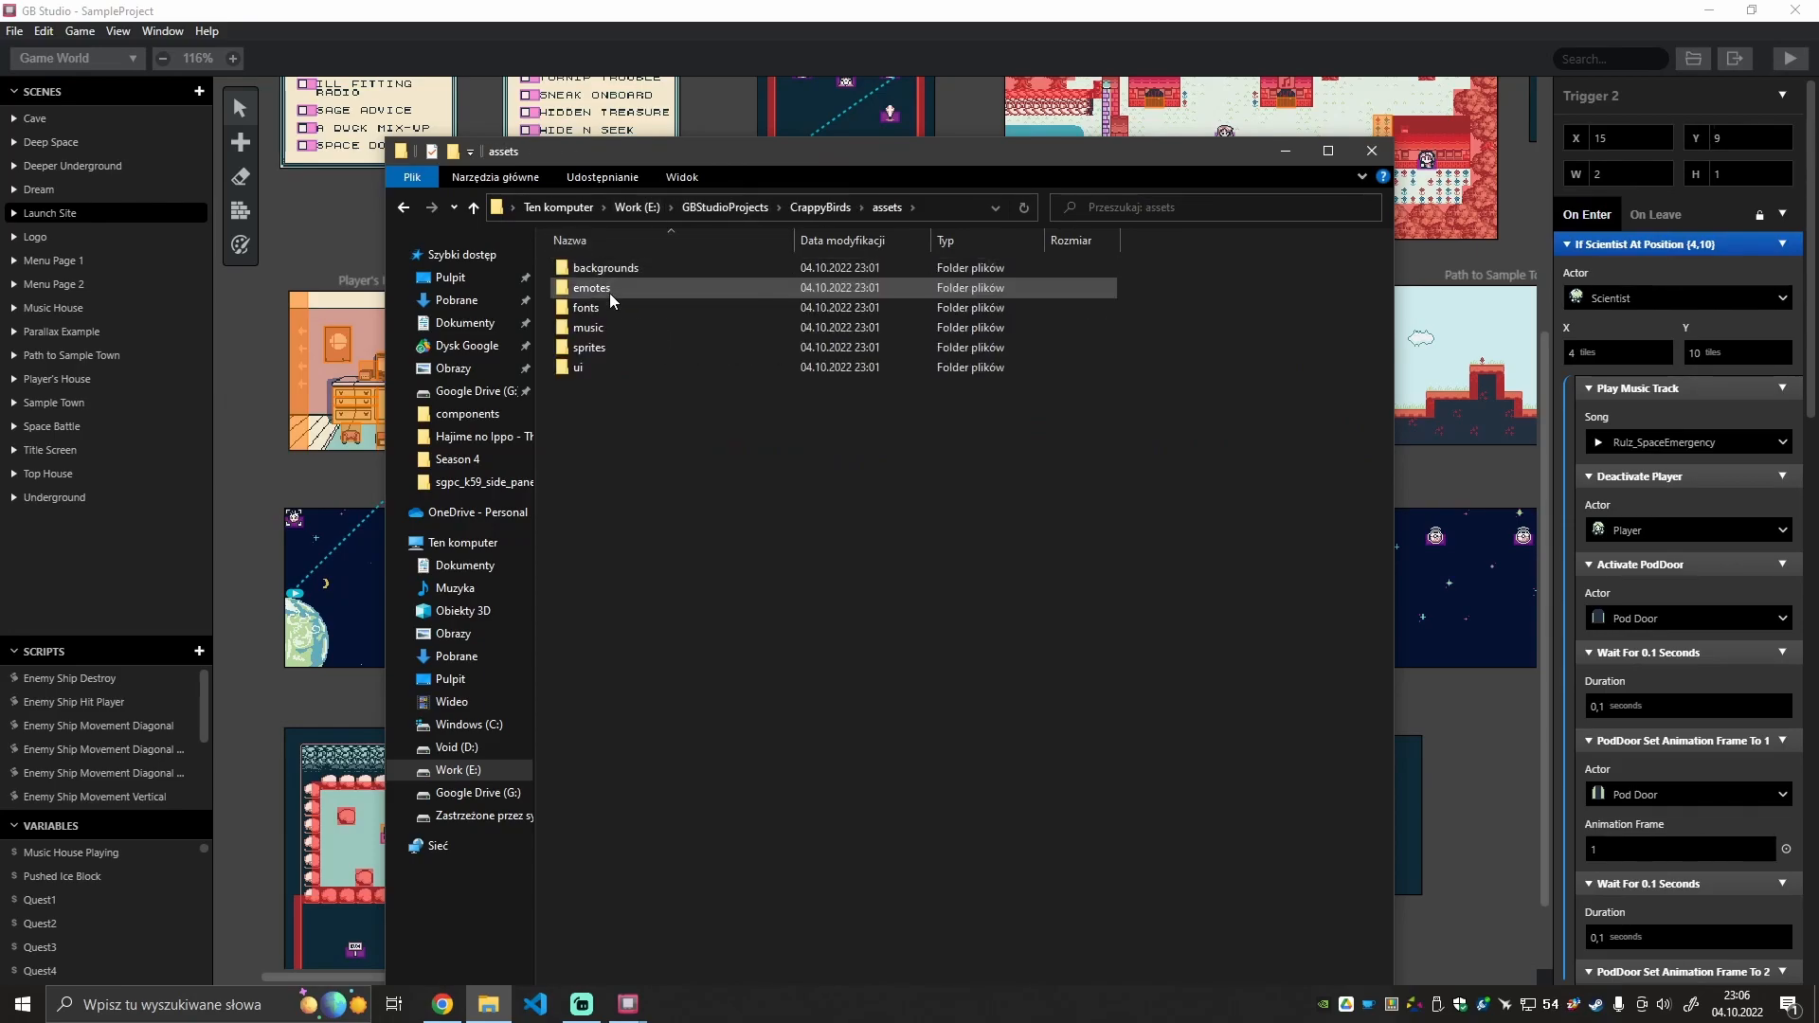
double_click(611, 271)
key(ctrl+v)
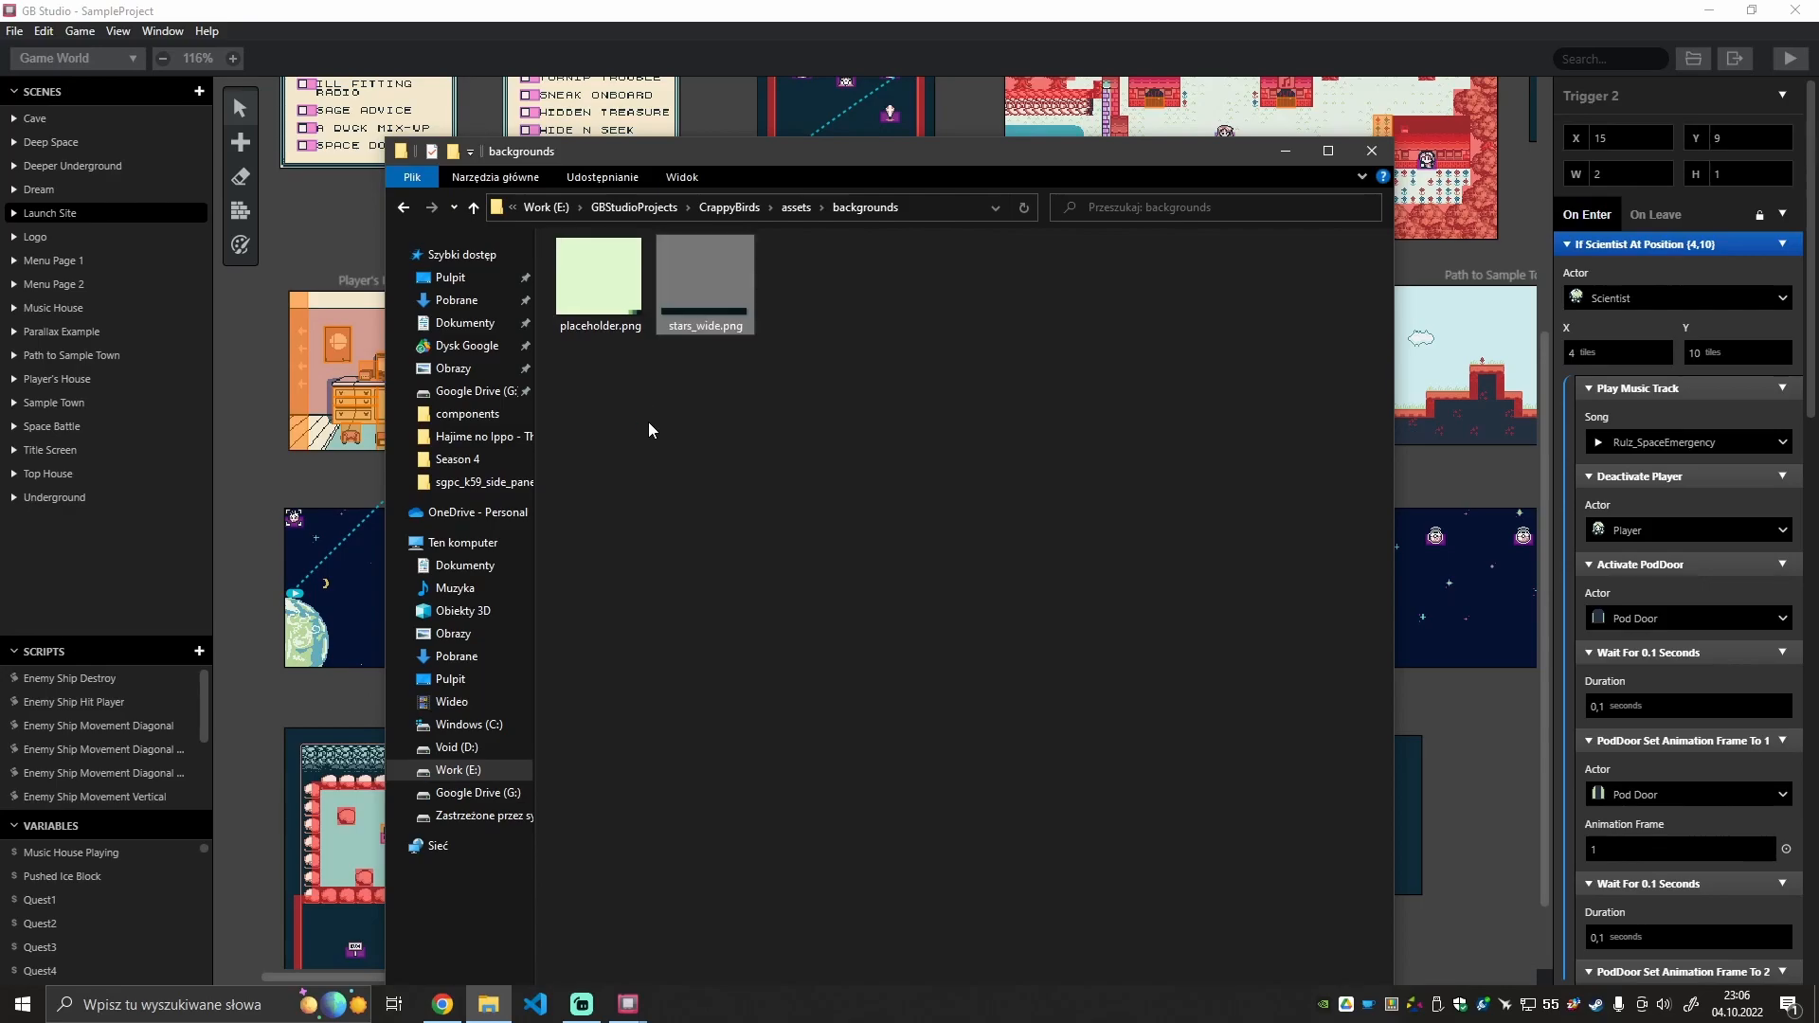
click(1283, 151)
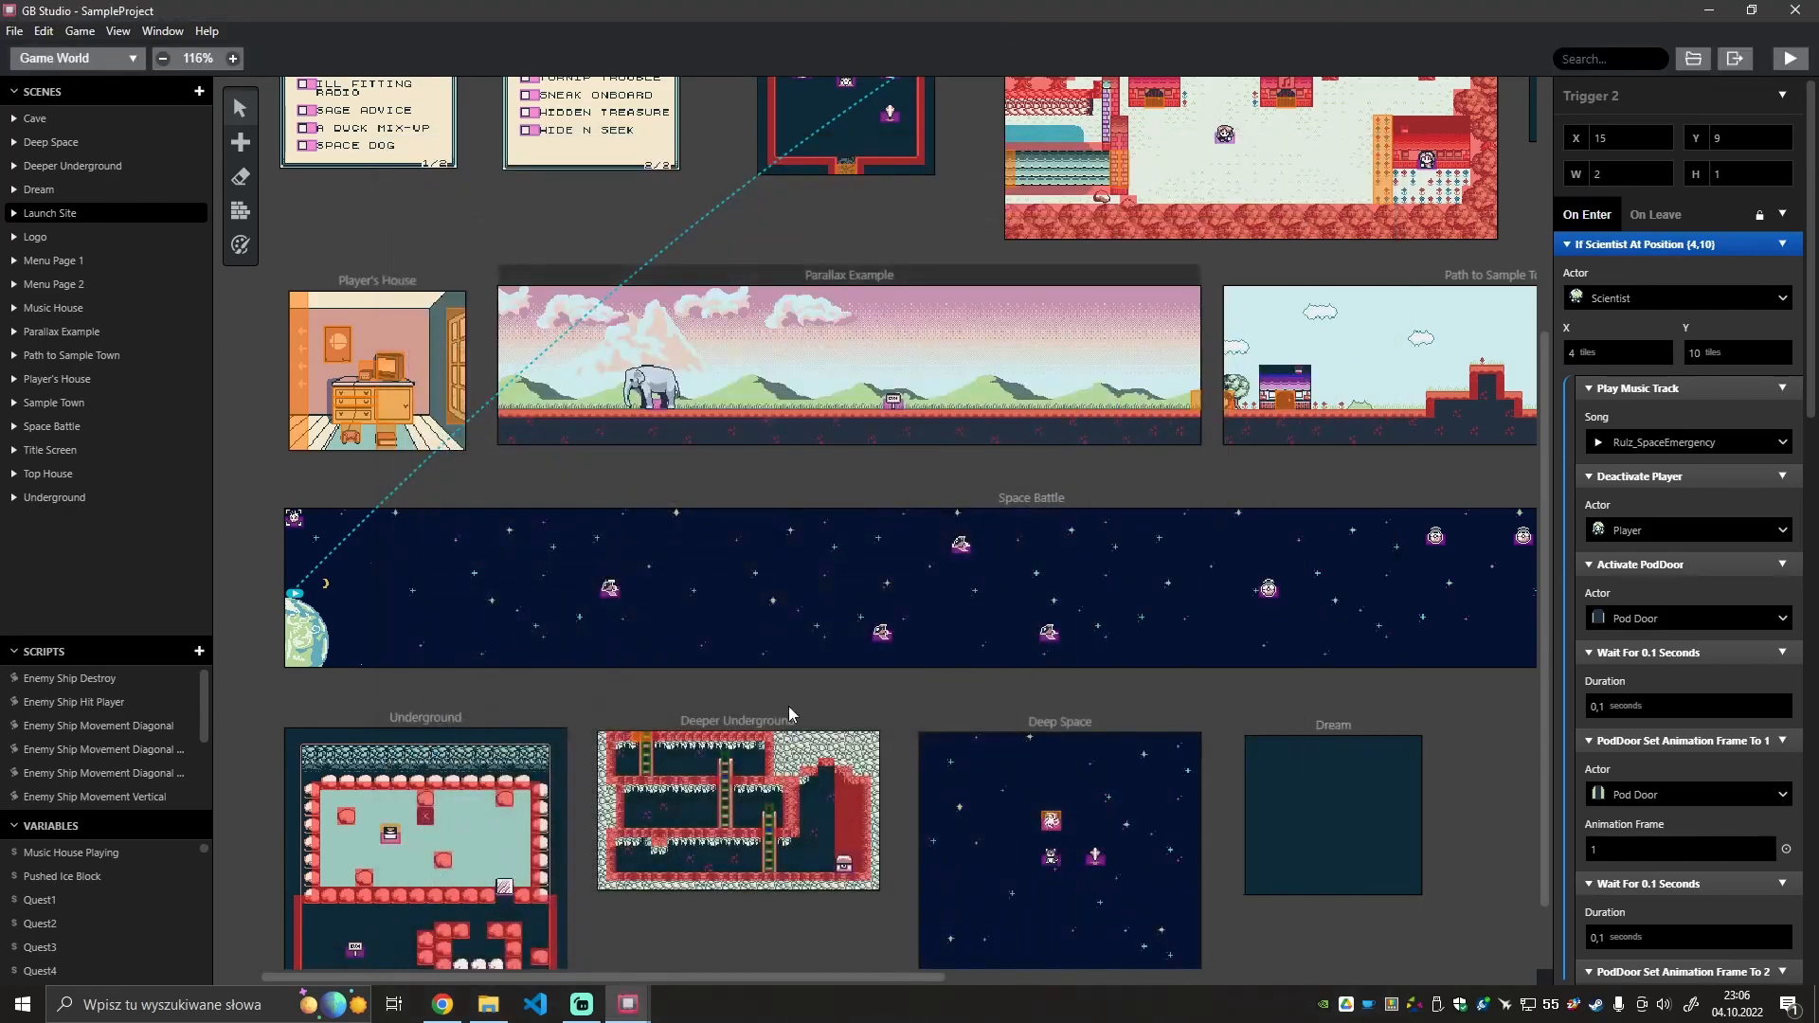
Return to the CrappyBirds project and set the Game scene's background to stars_wide.
mouse_move(628, 1003)
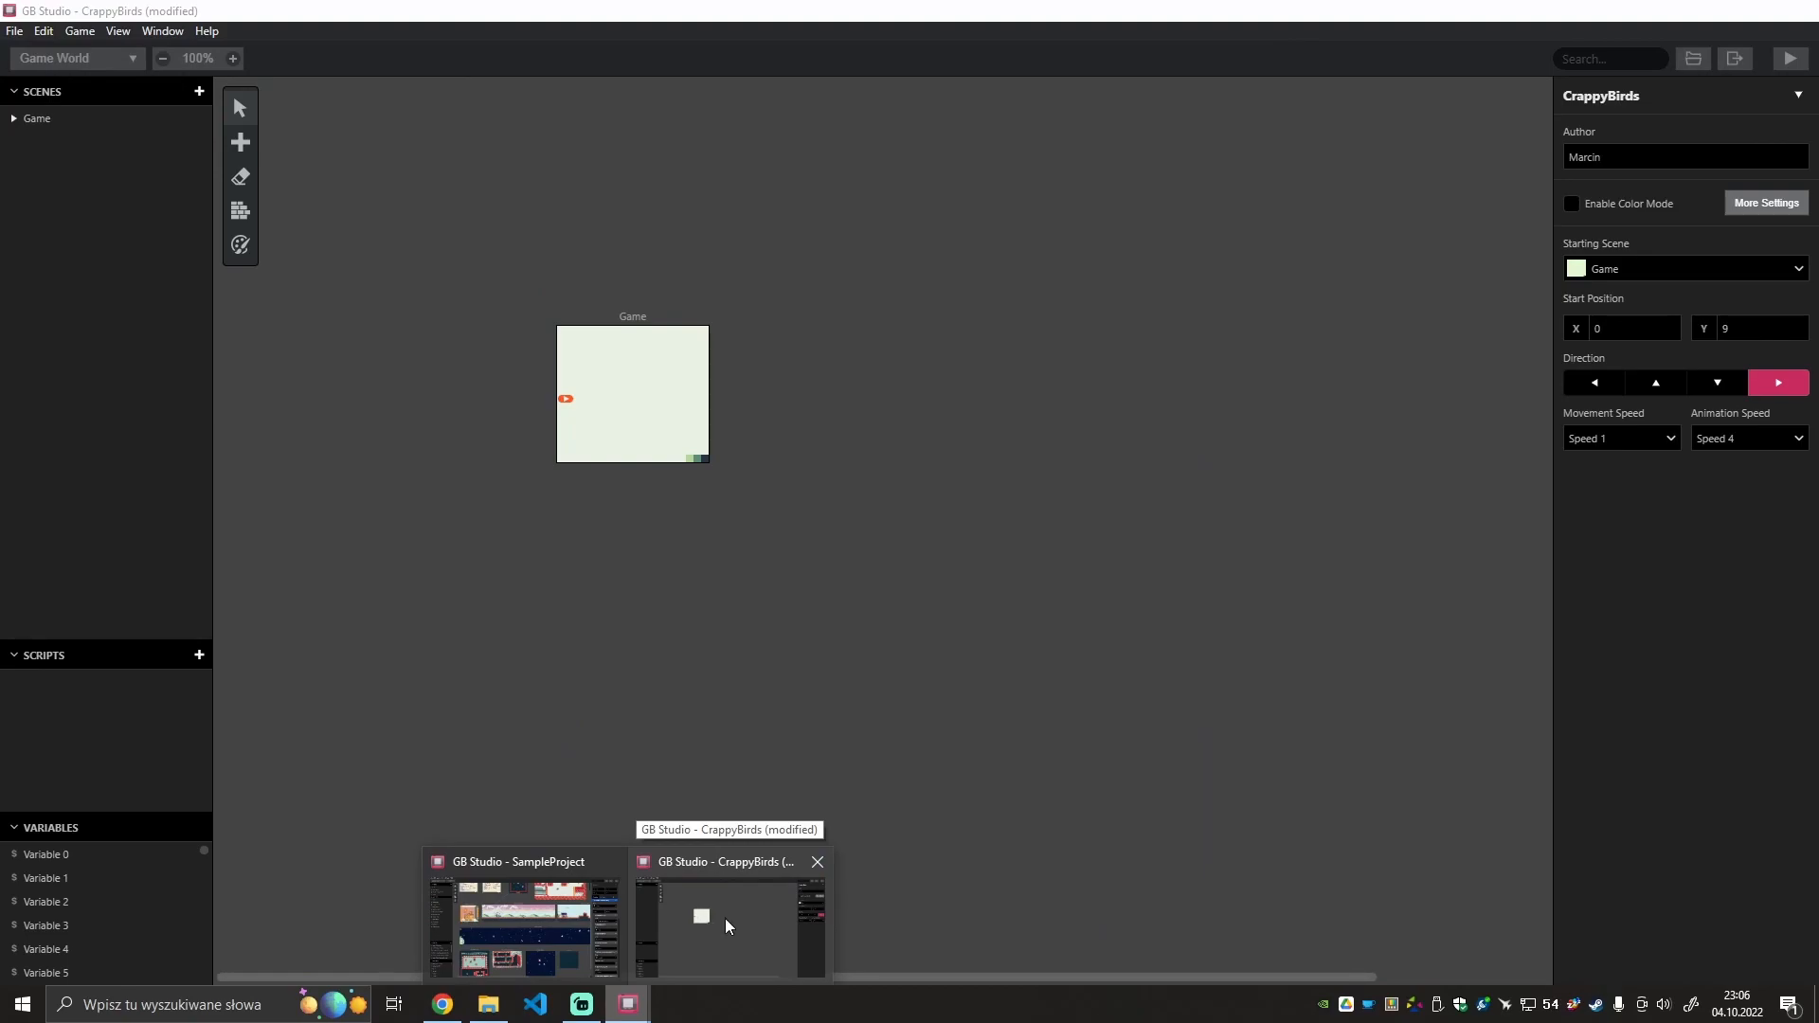
click(727, 925)
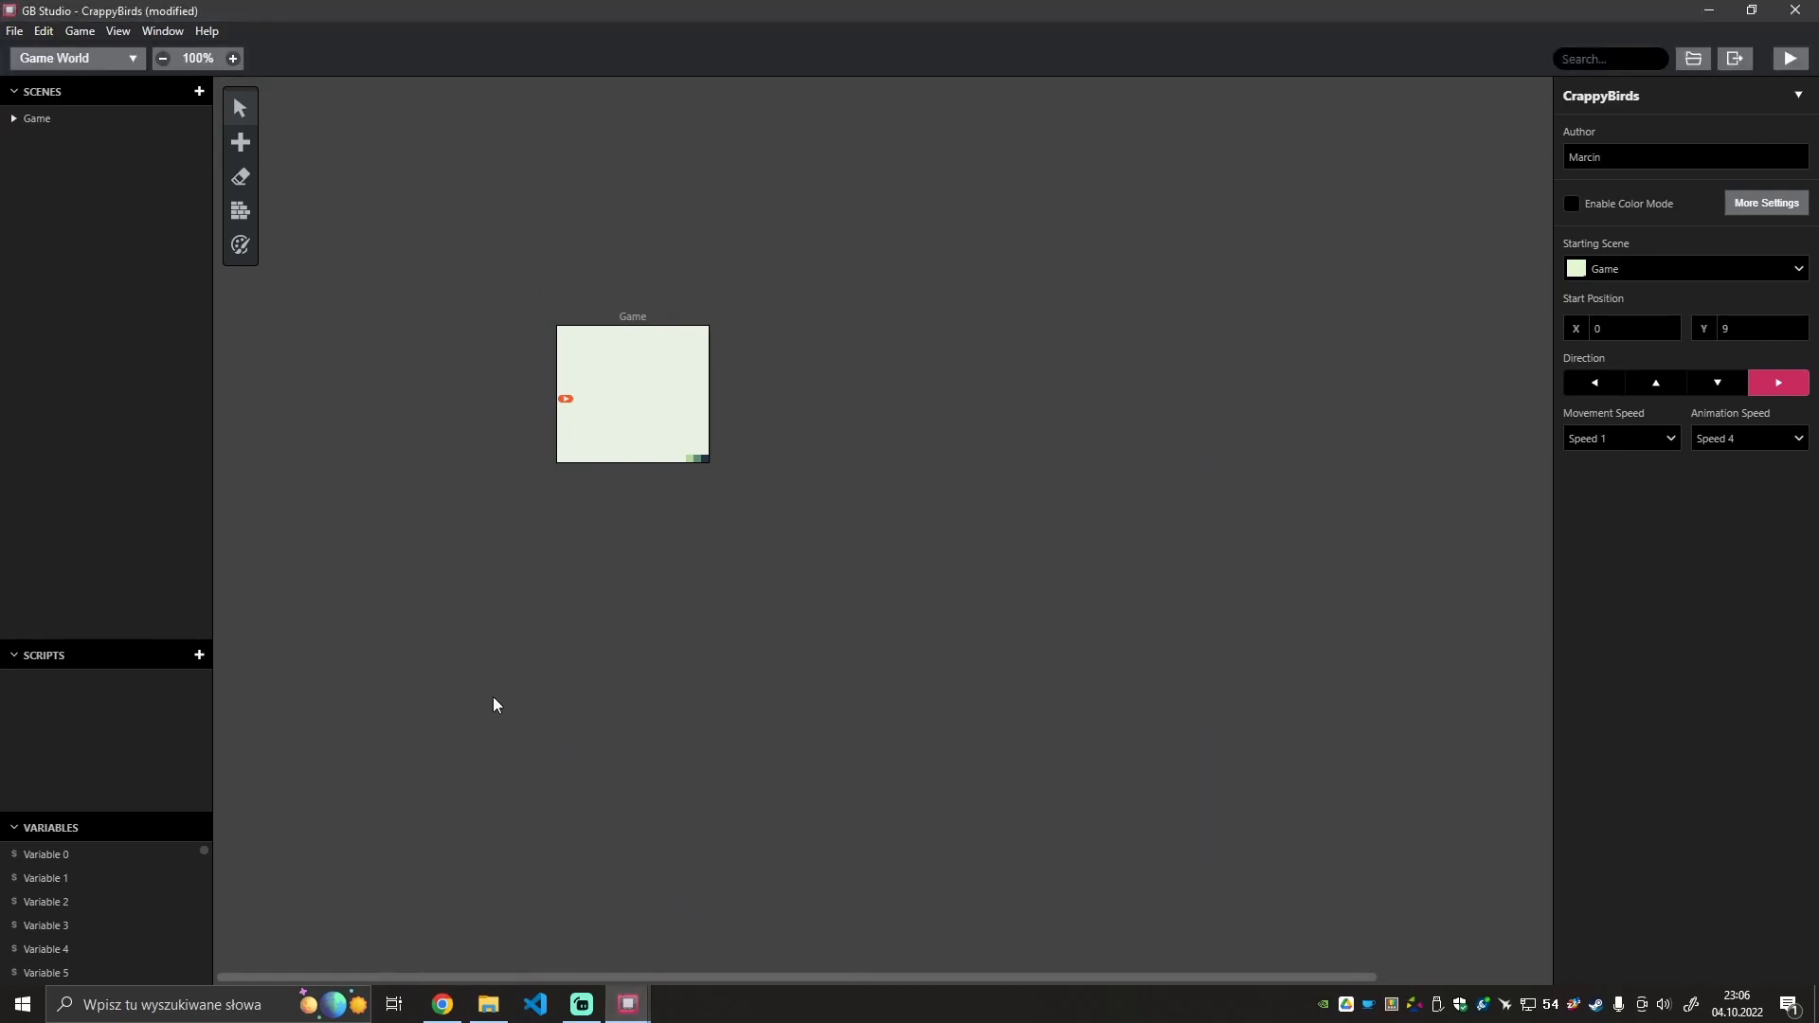
click(622, 386)
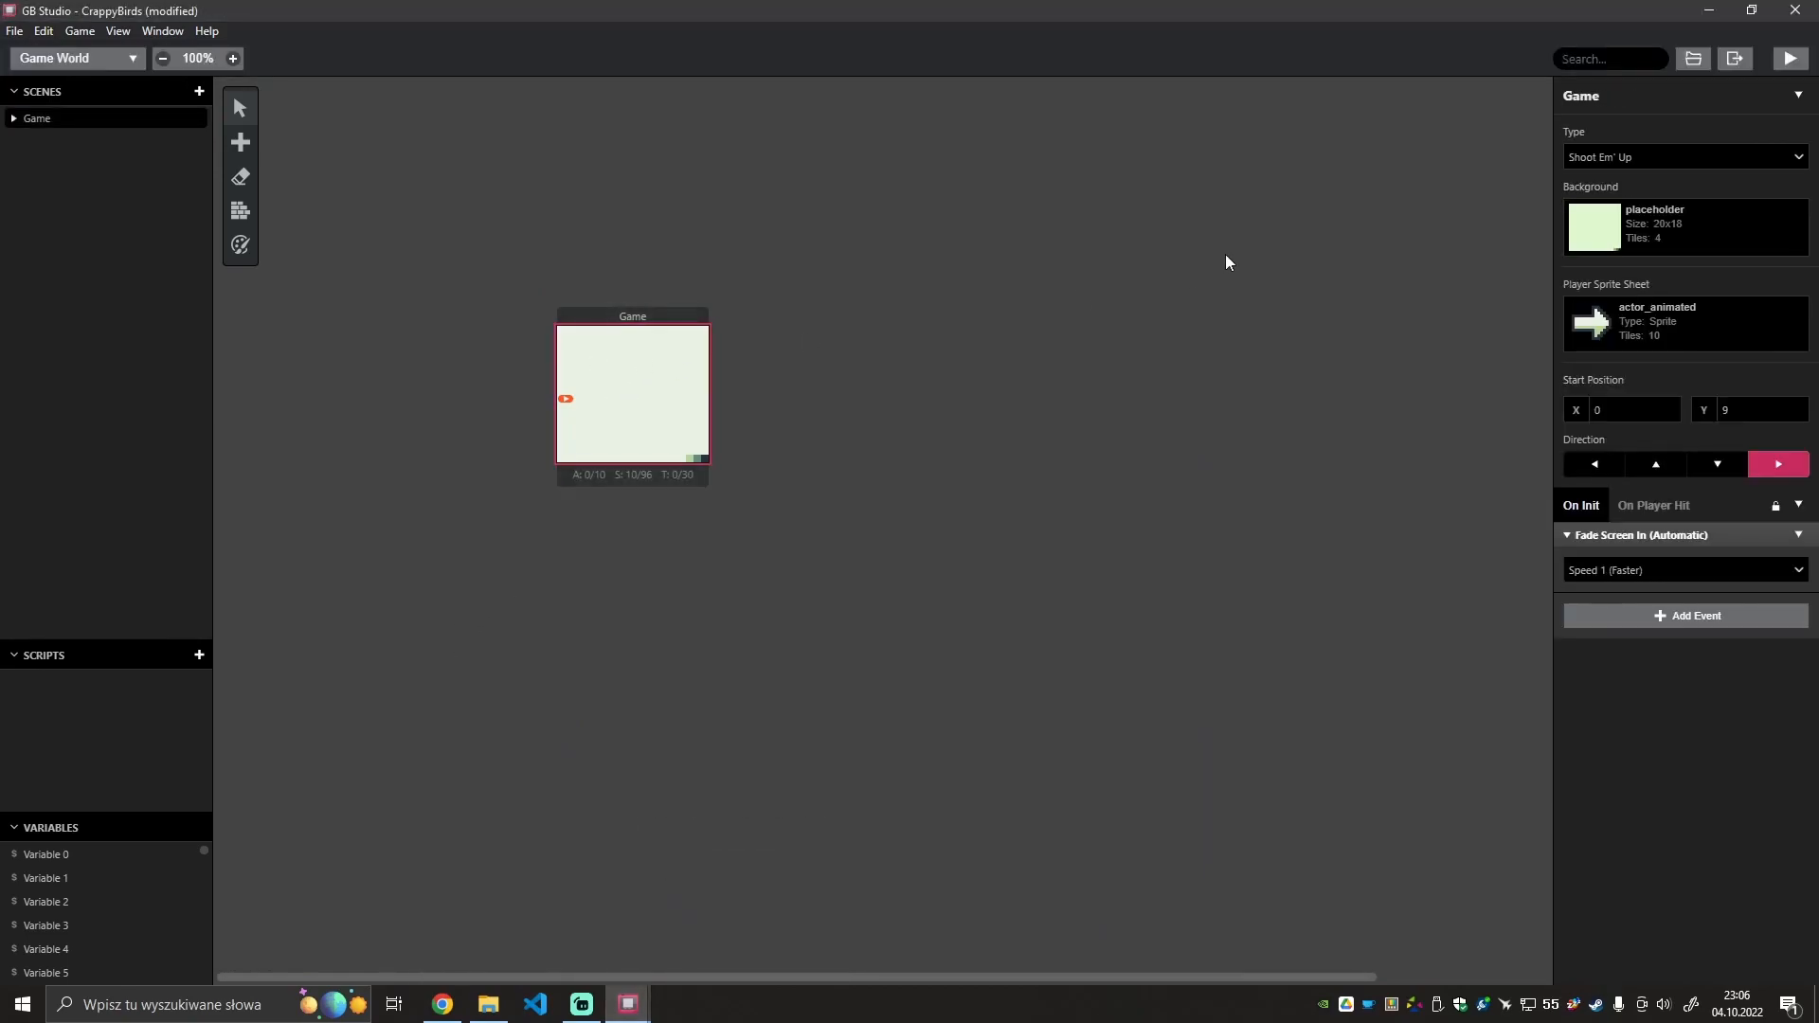
click(1652, 213)
click(1630, 348)
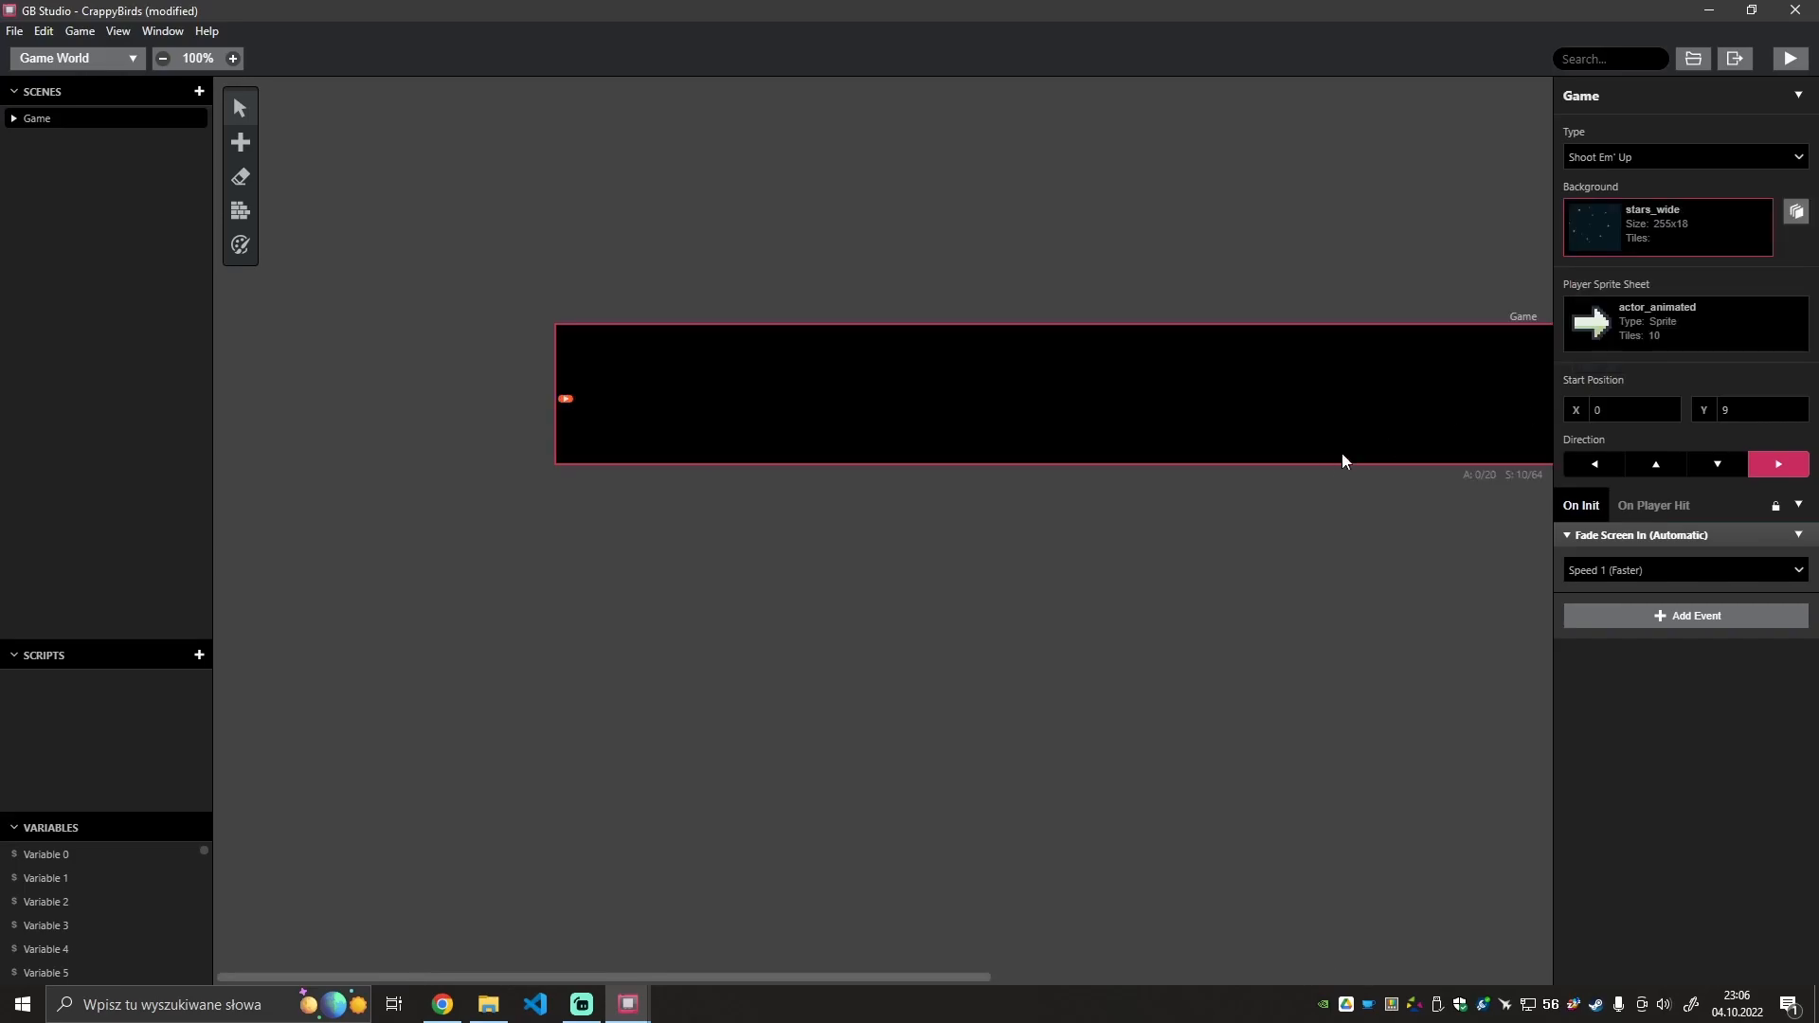
Inspect the widened Game scene, run the game to test the starfield background, and close the preview.
drag(731, 976, 806, 910)
drag(1015, 470, 842, 594)
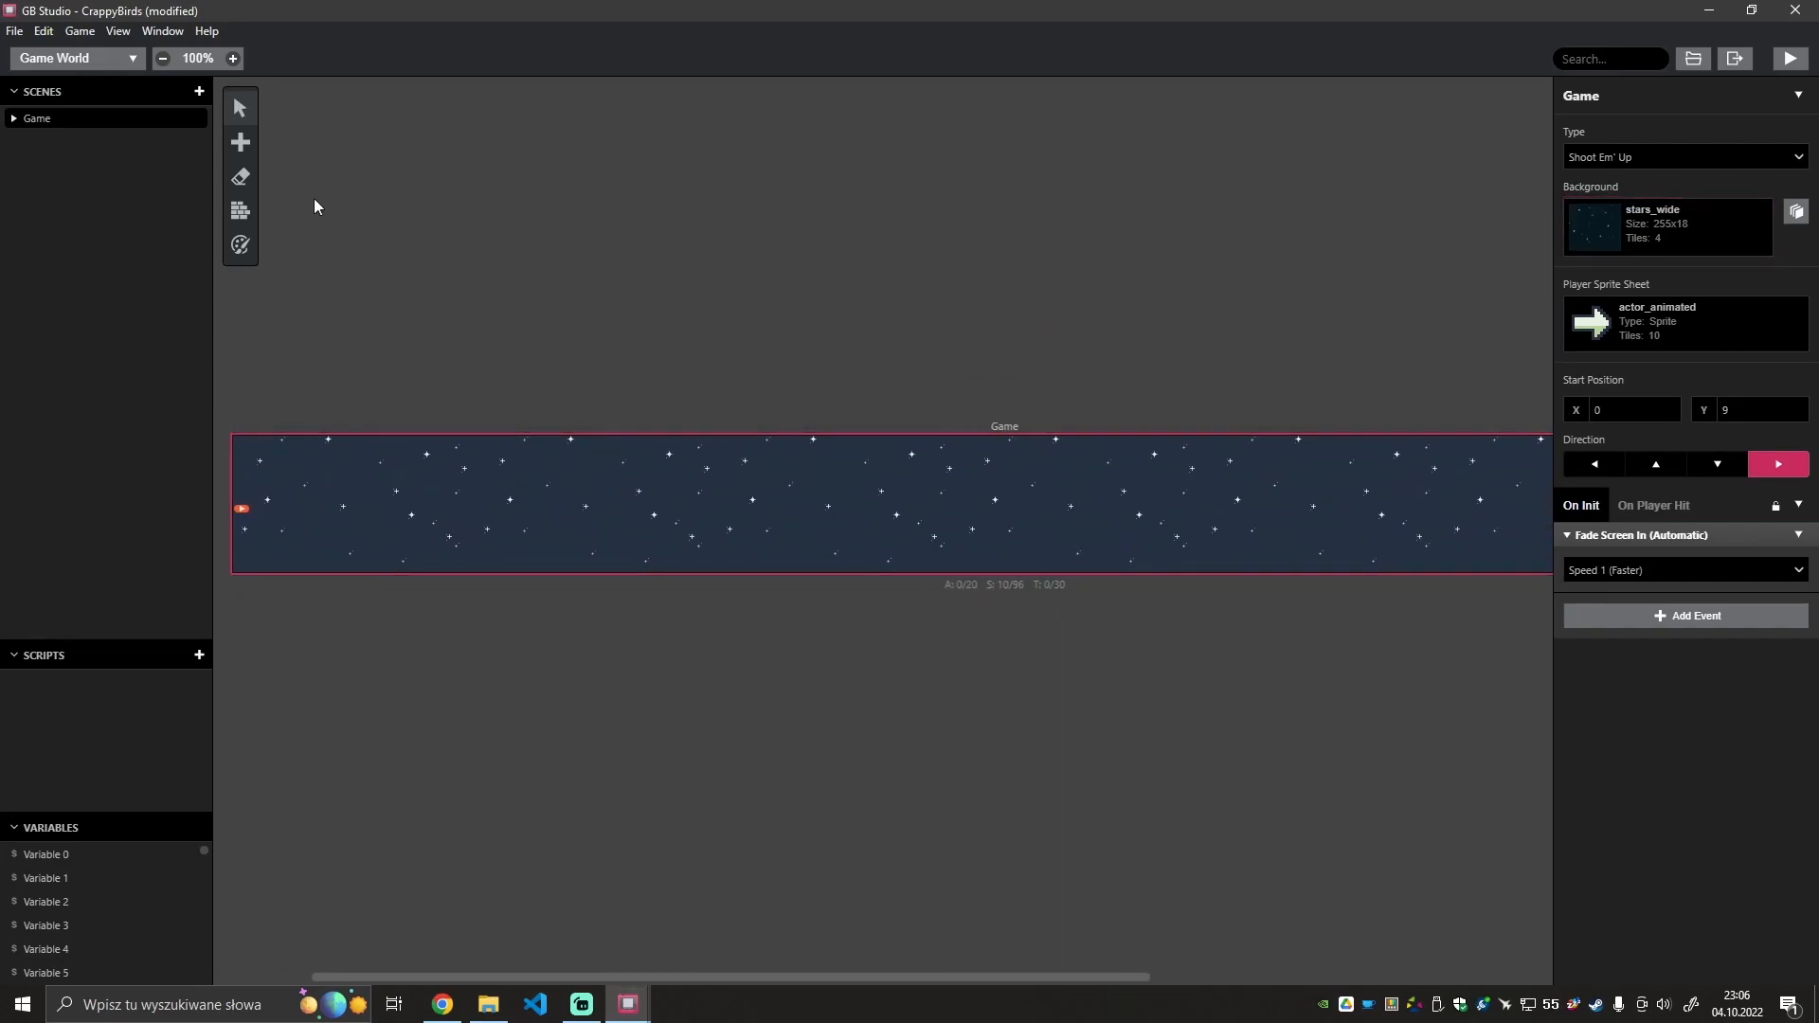
click(233, 58)
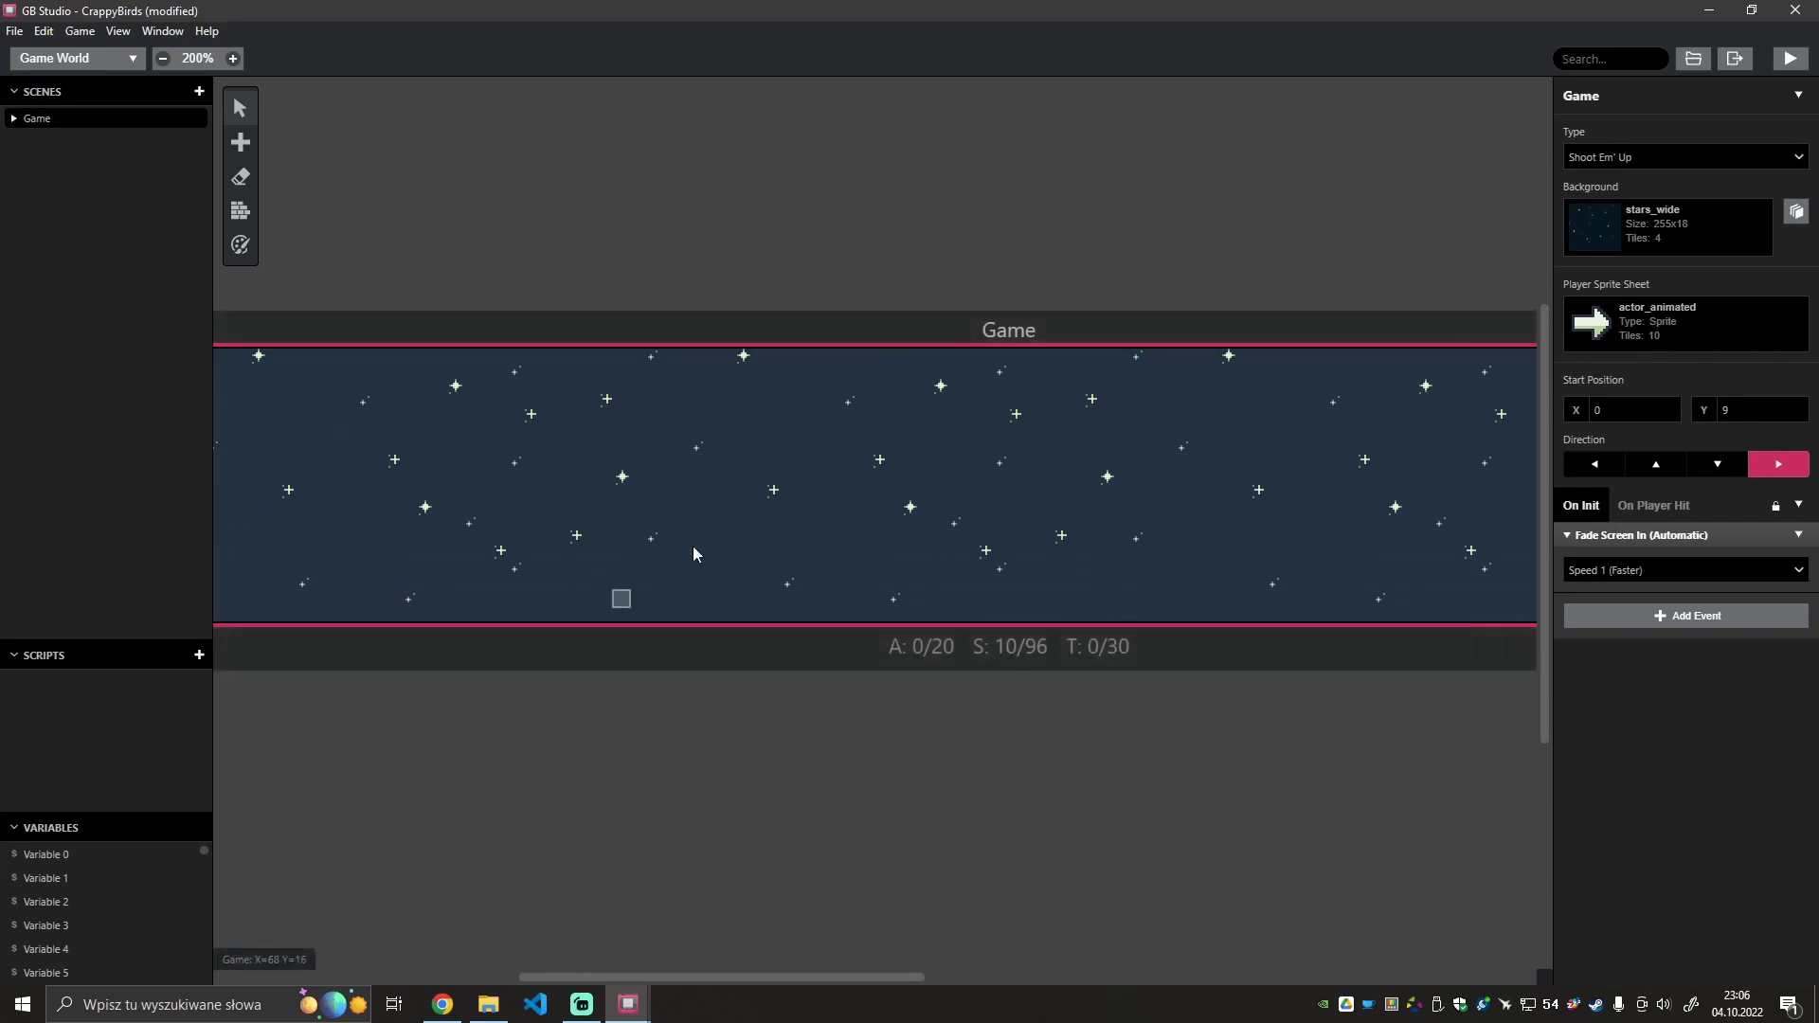
click(163, 57)
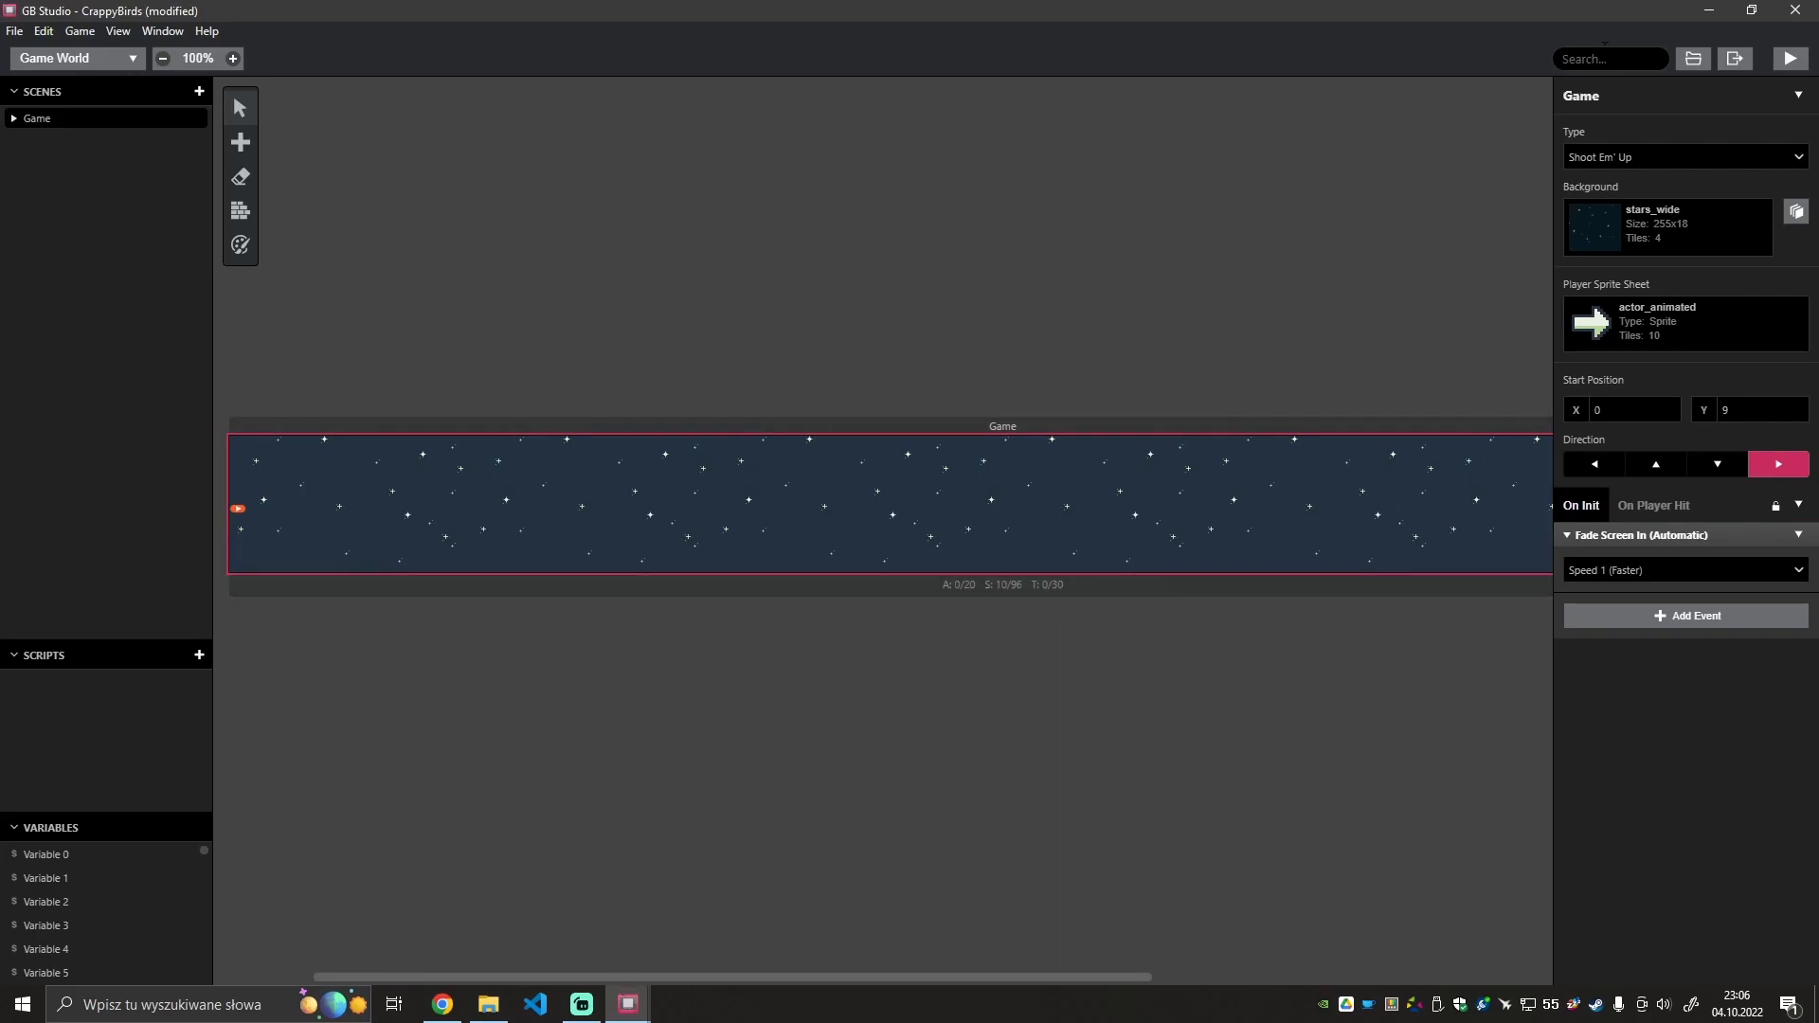
click(1794, 59)
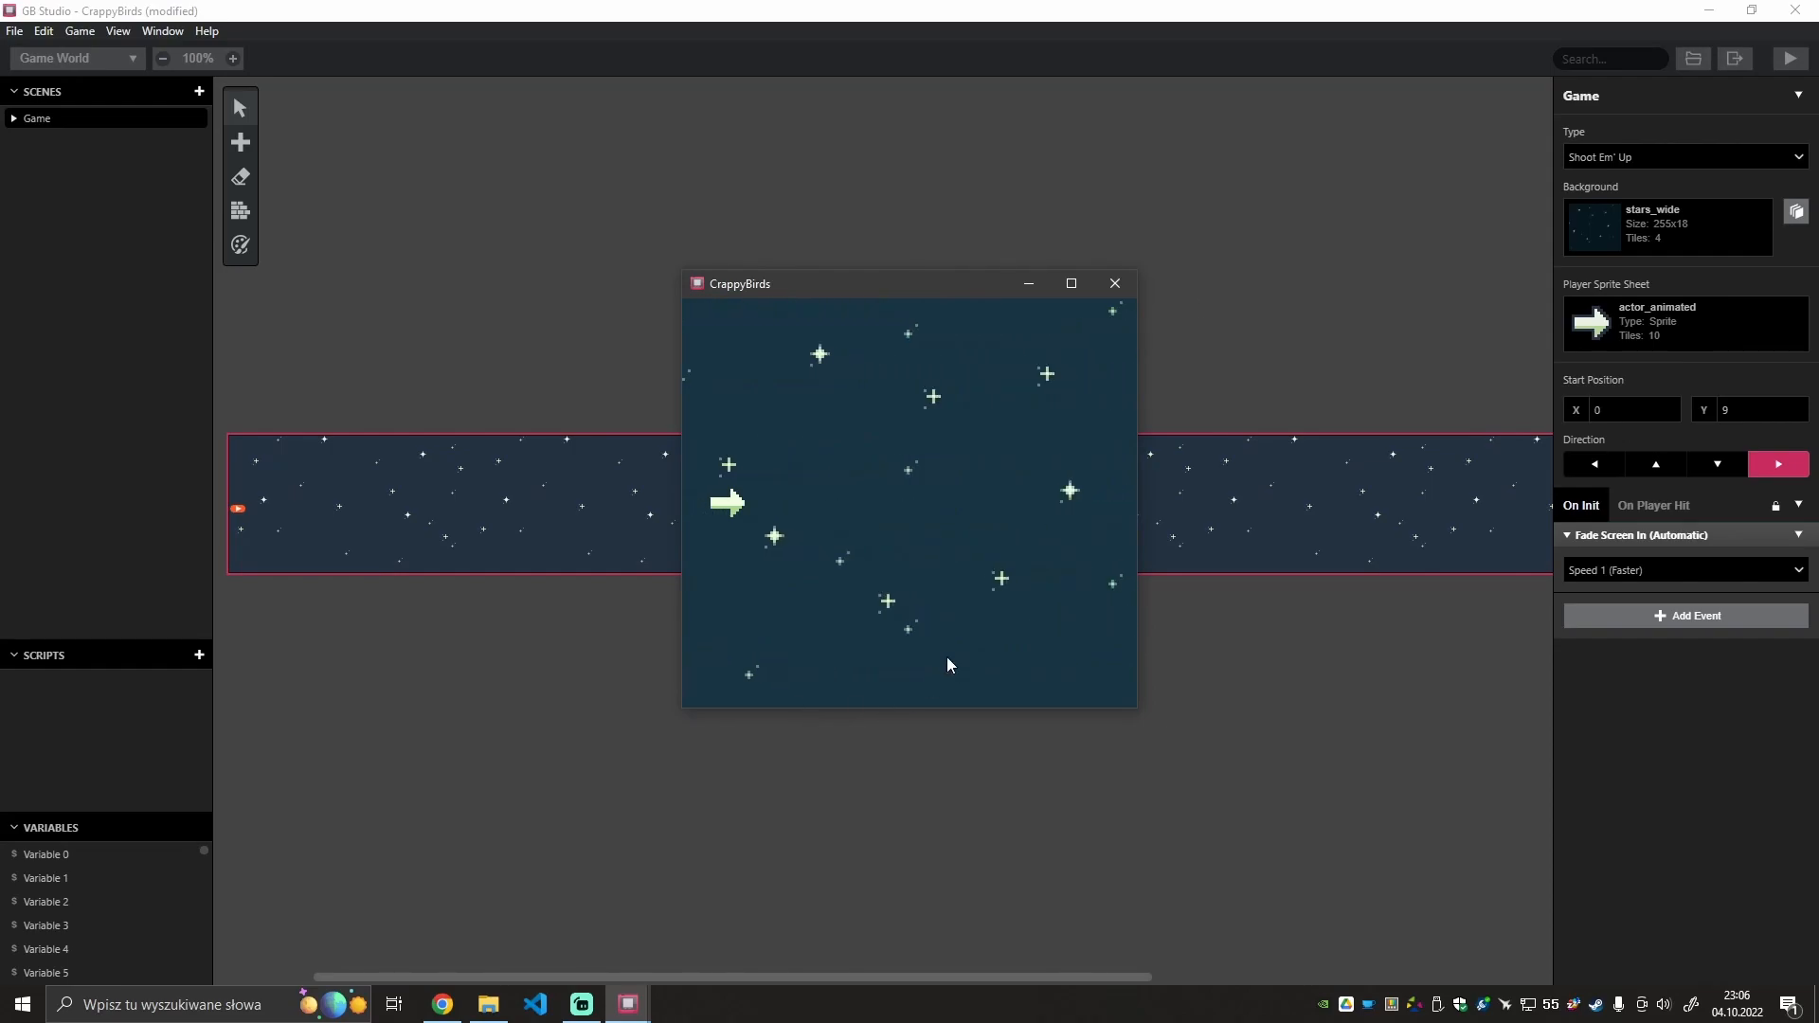
click(1120, 282)
Edit CrappyBirds' stars_wide.png in Paint, shortening the canvas to 1288 × 144 px, and save the changes.
mouse_move(496, 1011)
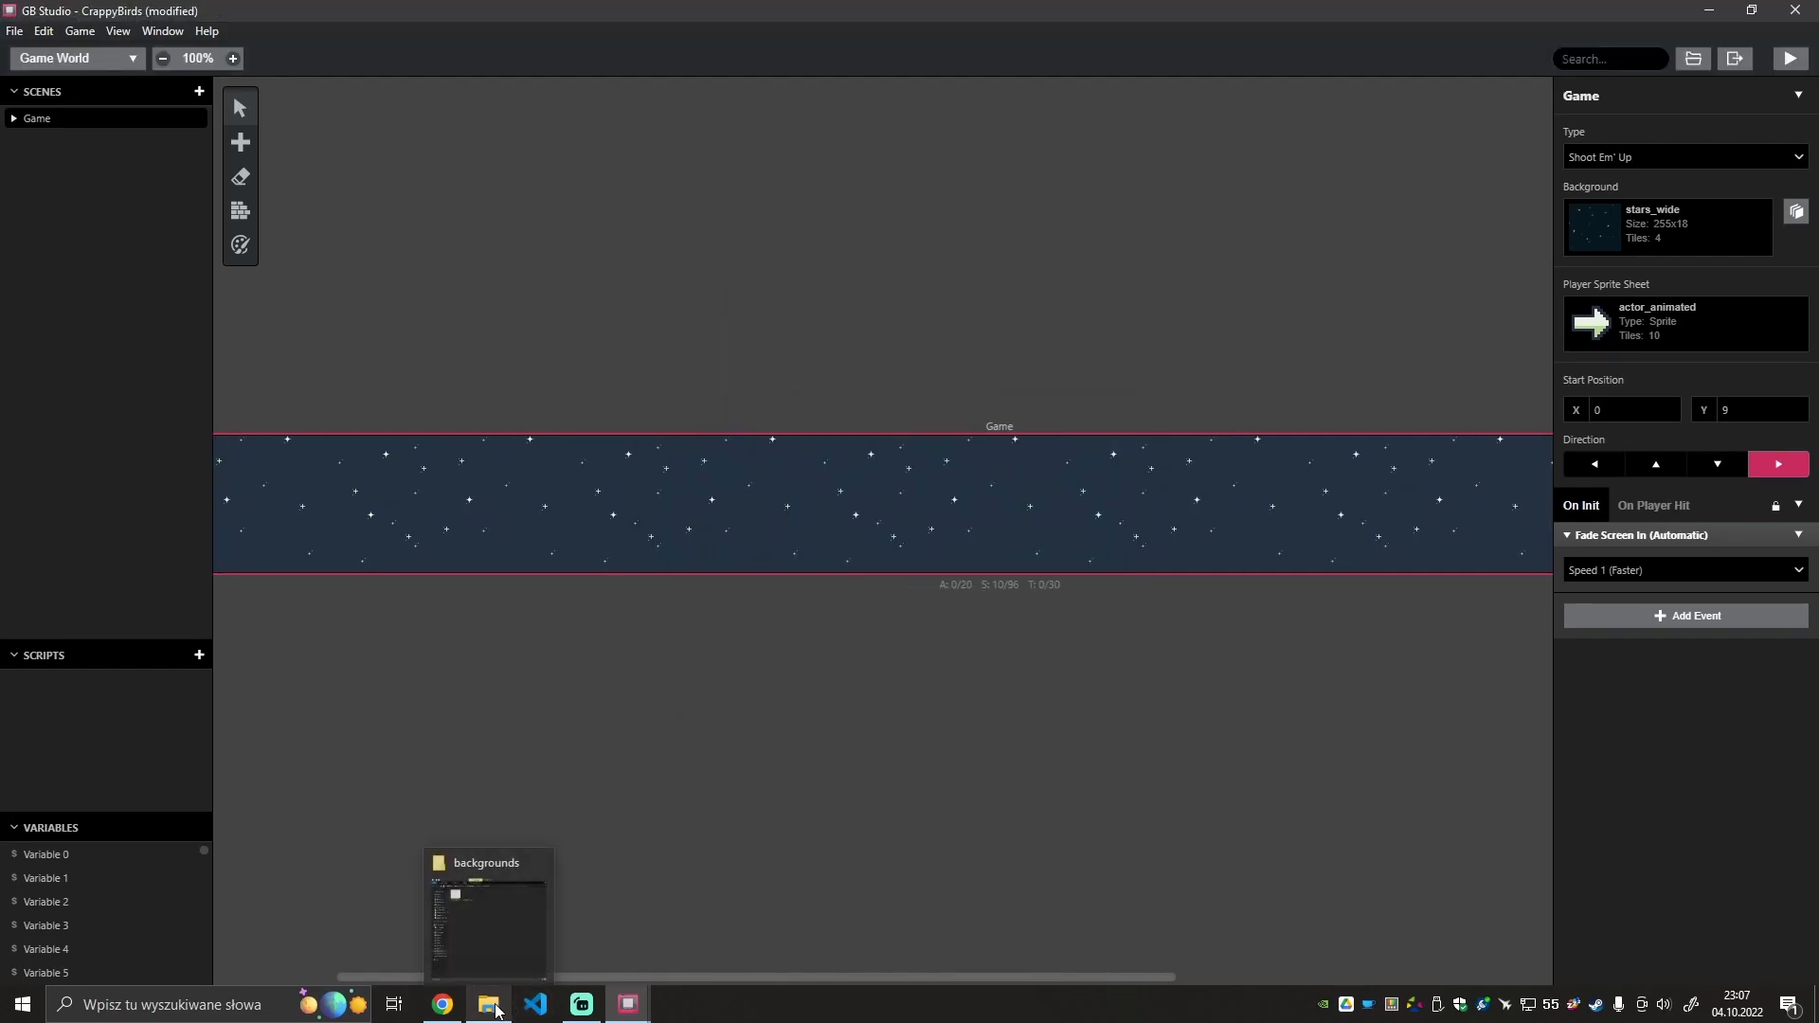
click(492, 908)
right_click(718, 326)
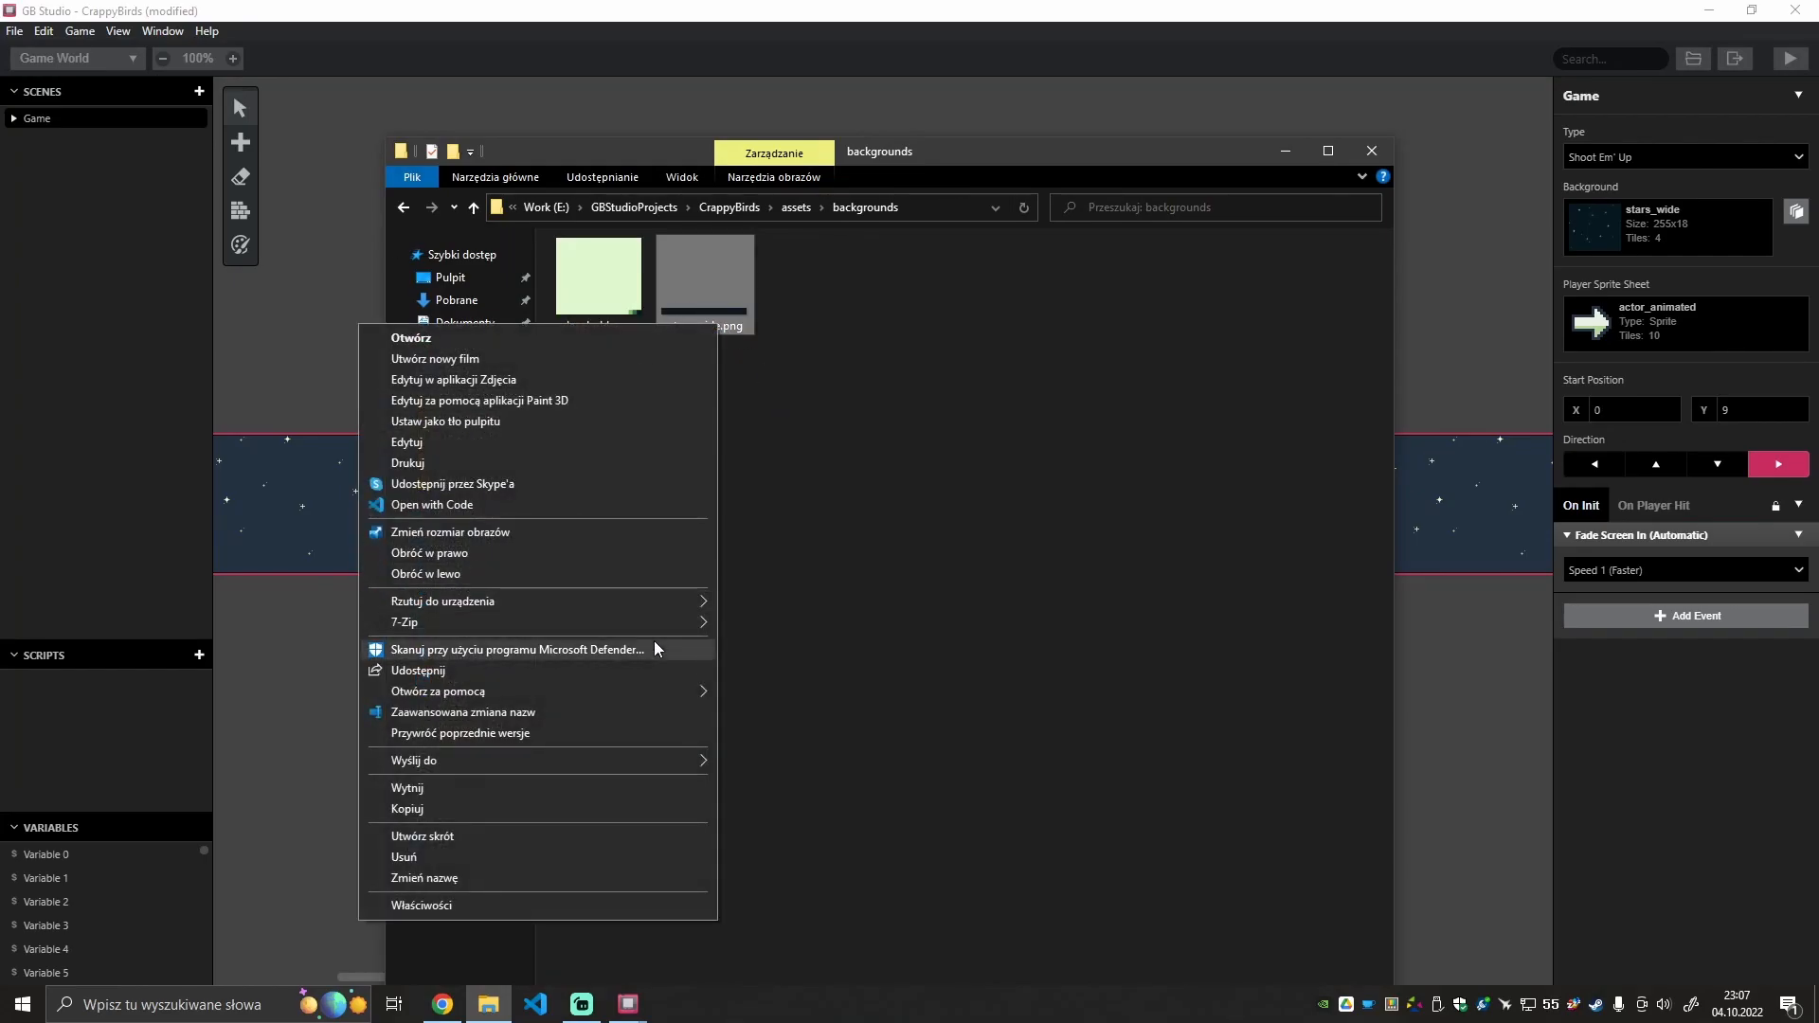
click(612, 443)
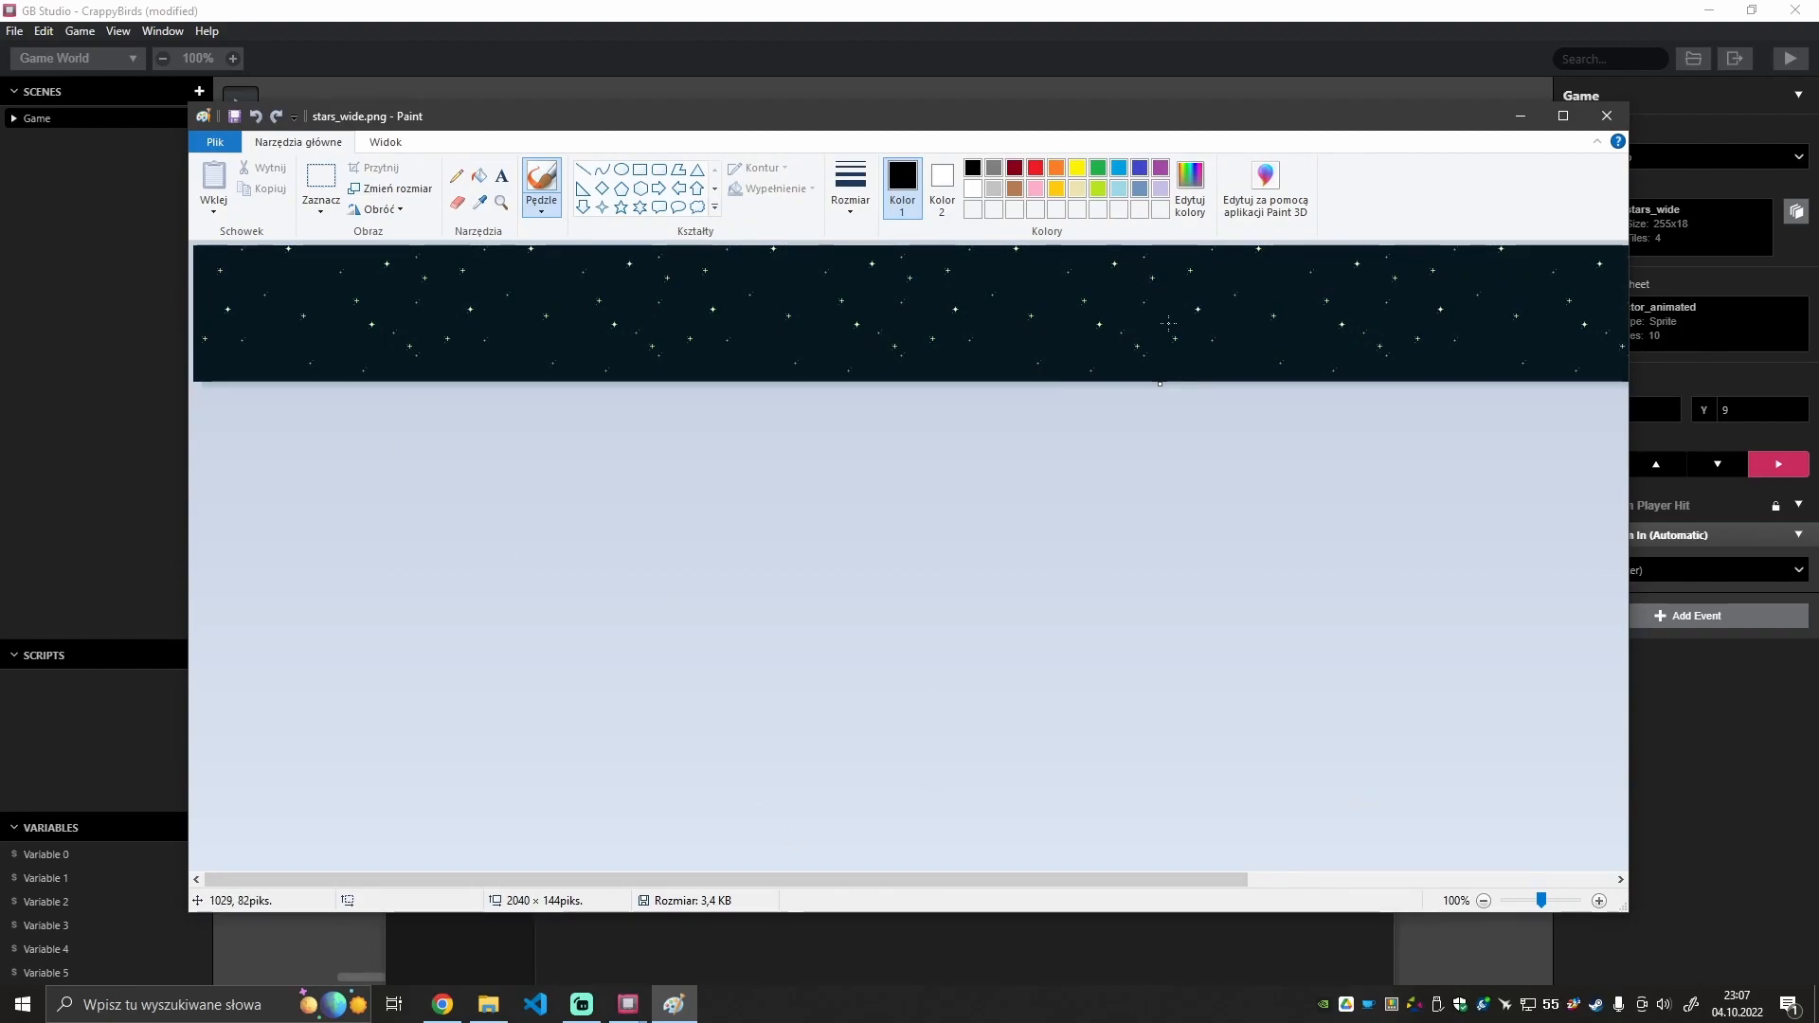
drag(935, 883, 1299, 879)
drag(1623, 314, 911, 340)
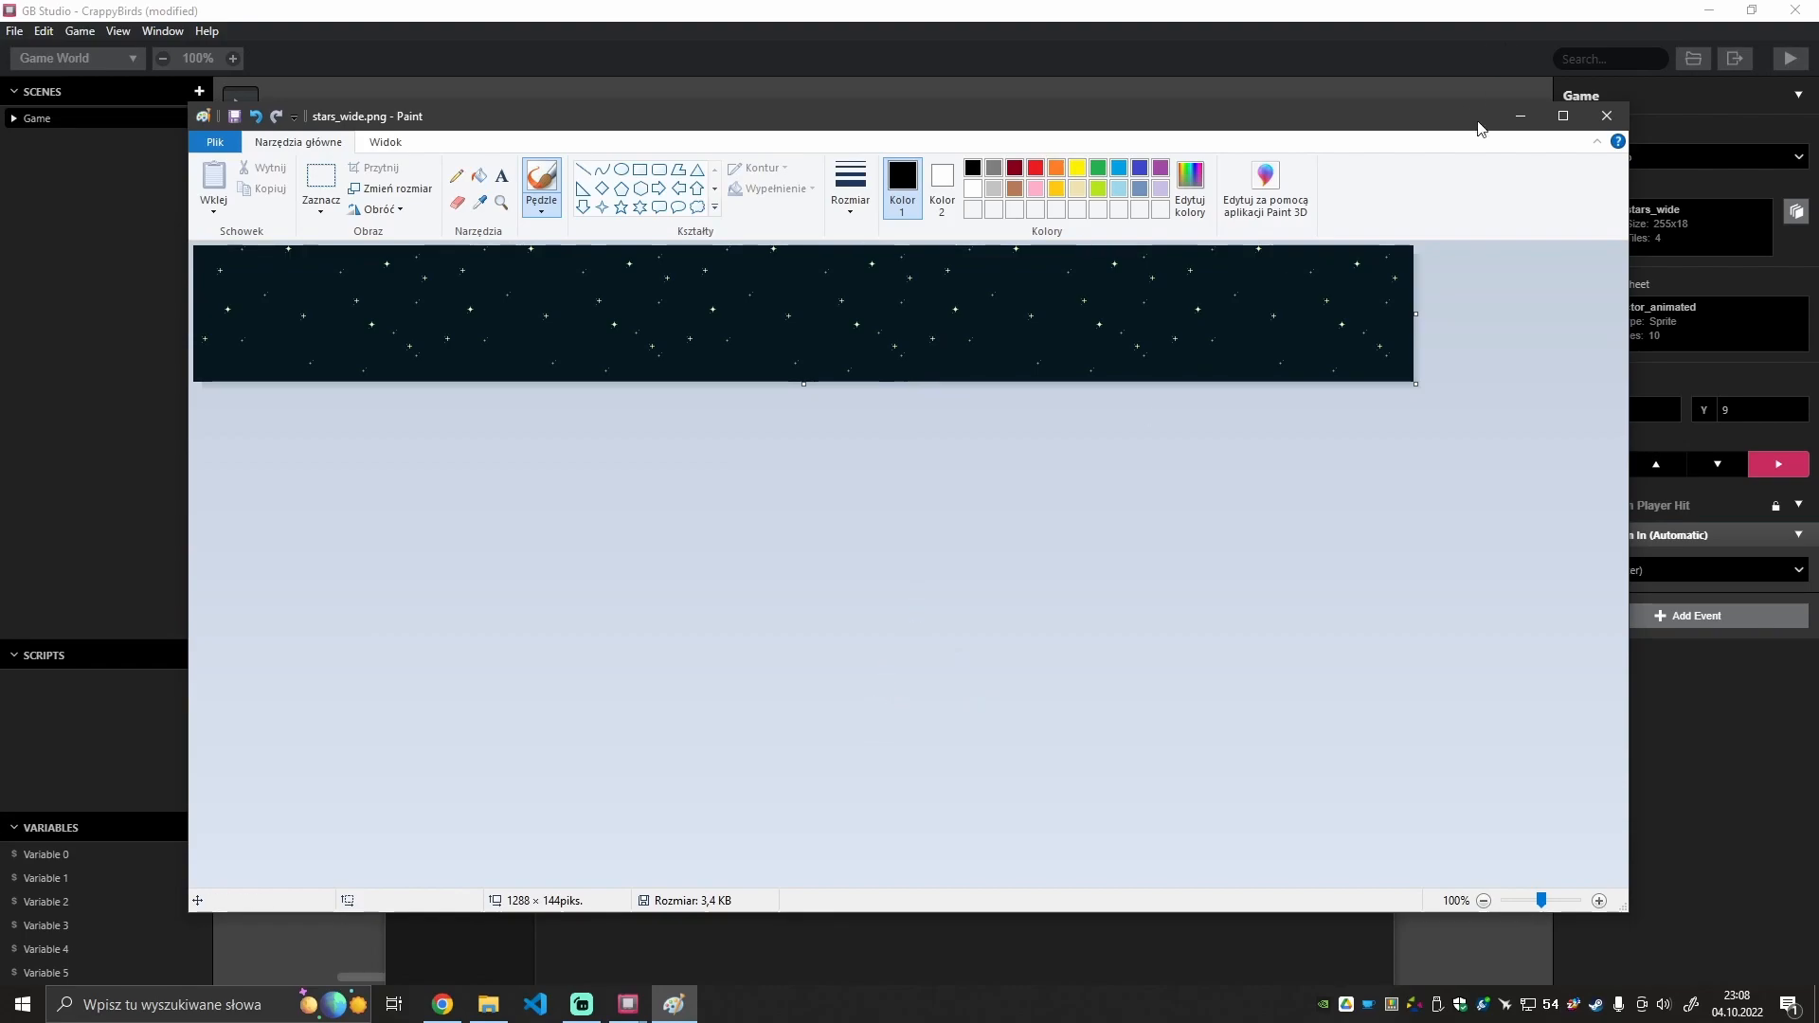
click(1606, 115)
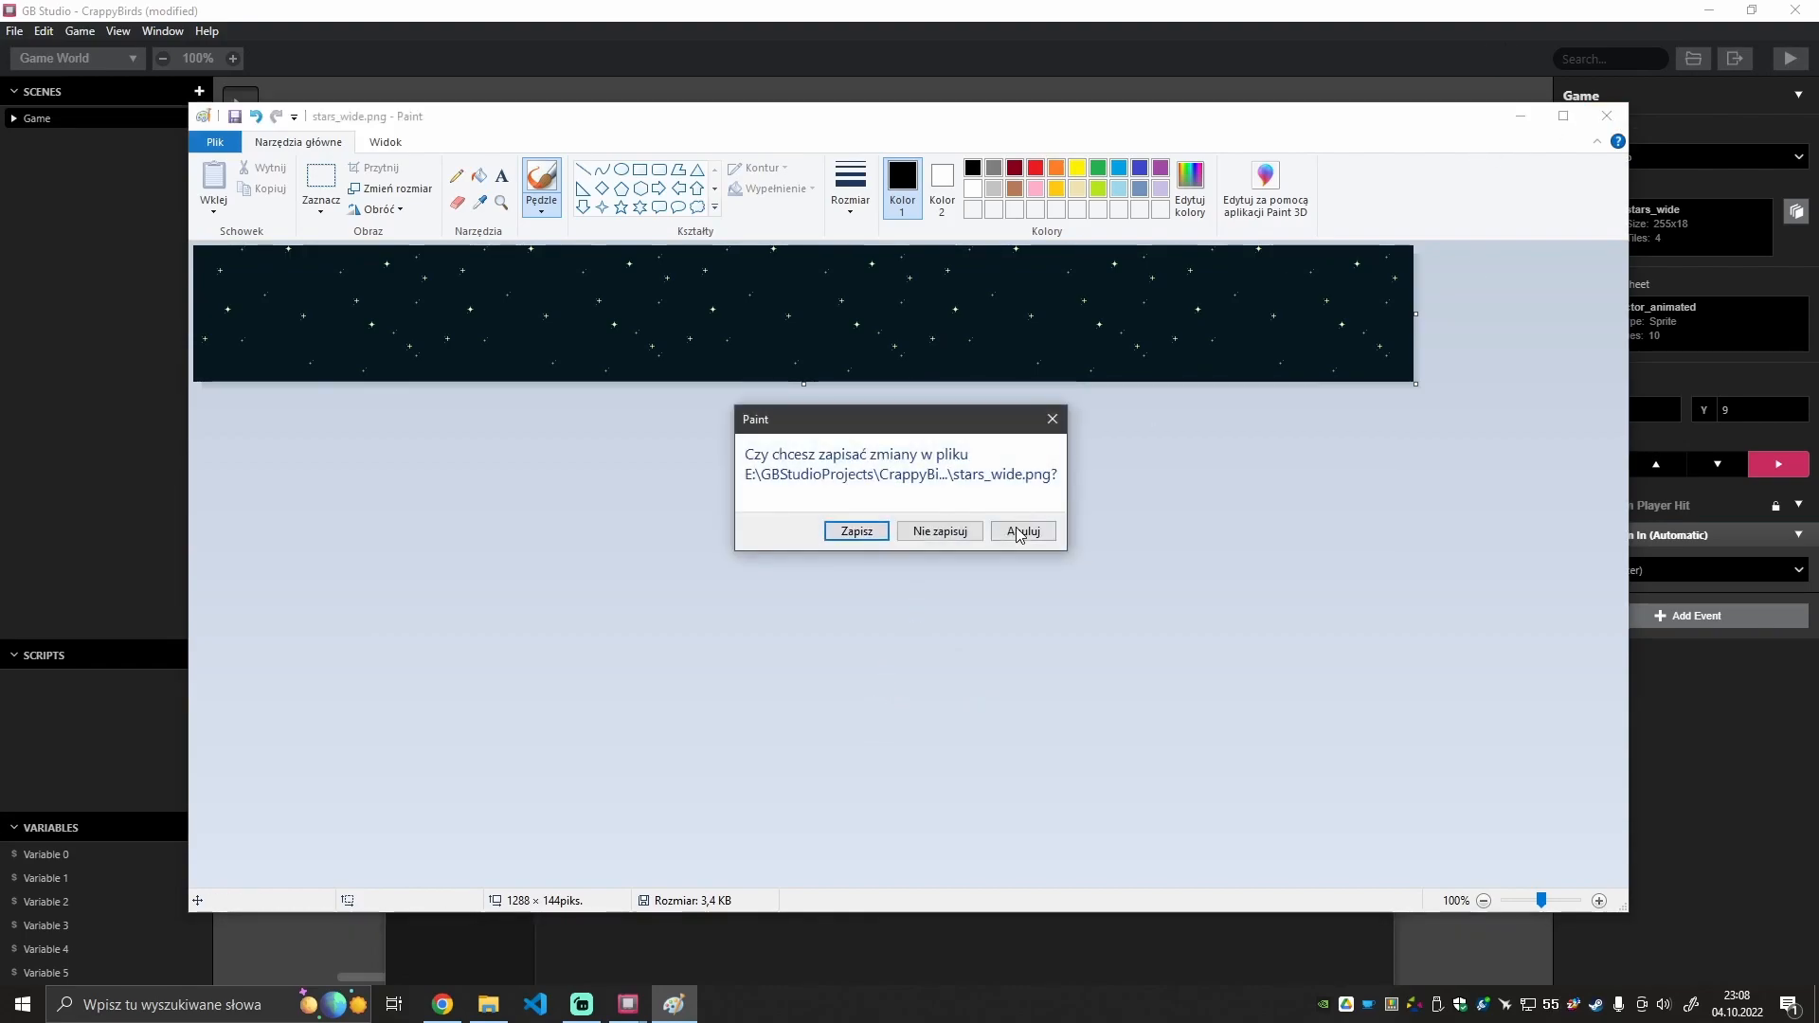
click(858, 532)
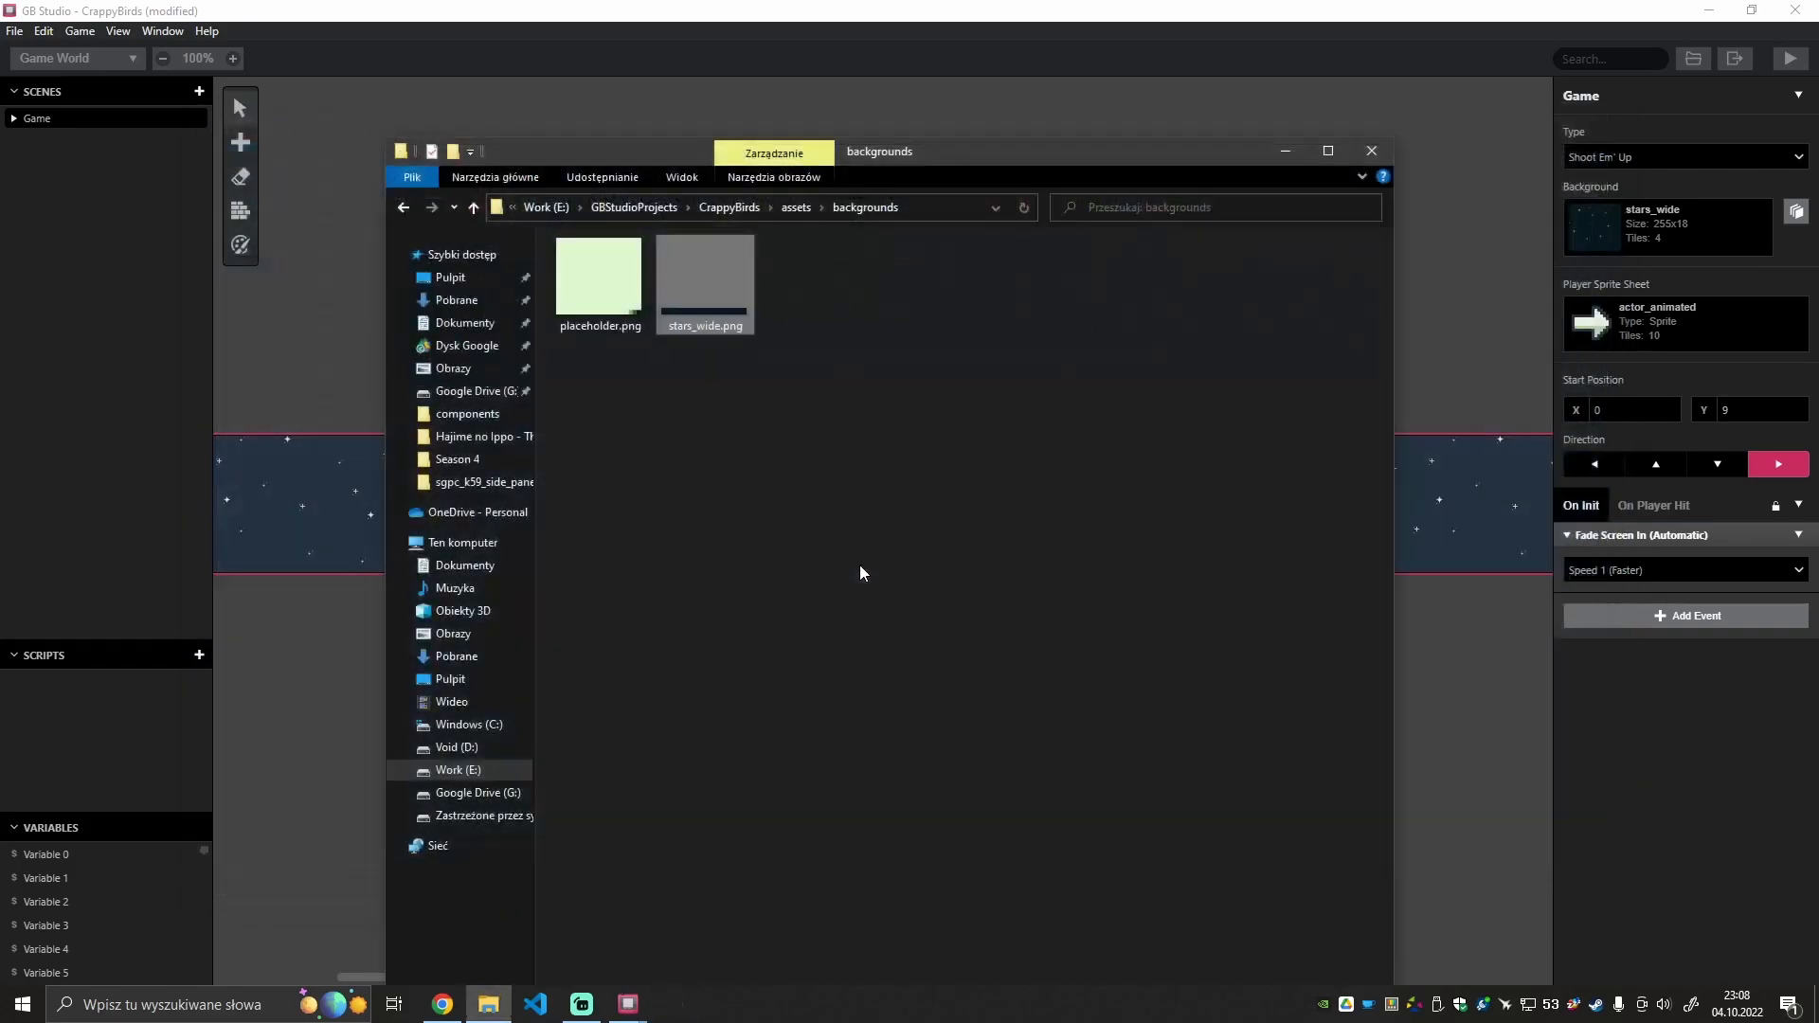
Return to the CrappyBirds project and check the shortened background on the Game scene.
click(1474, 724)
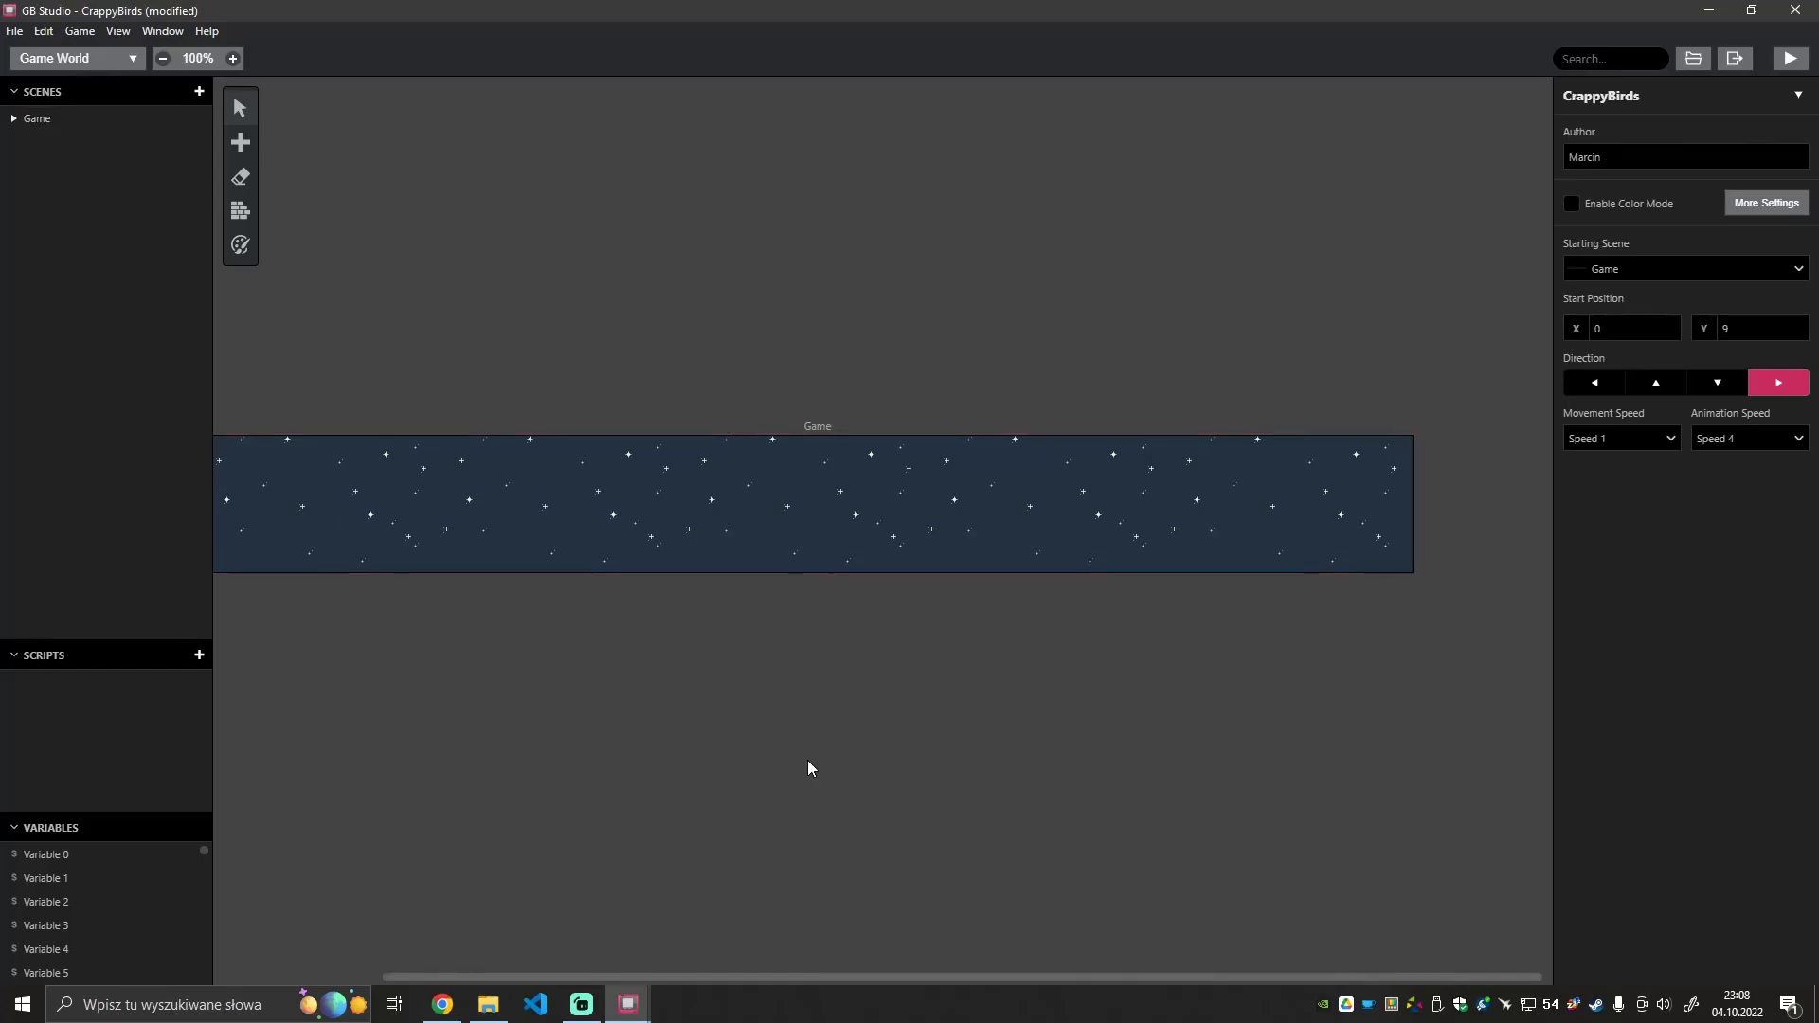
drag(723, 976, 650, 949)
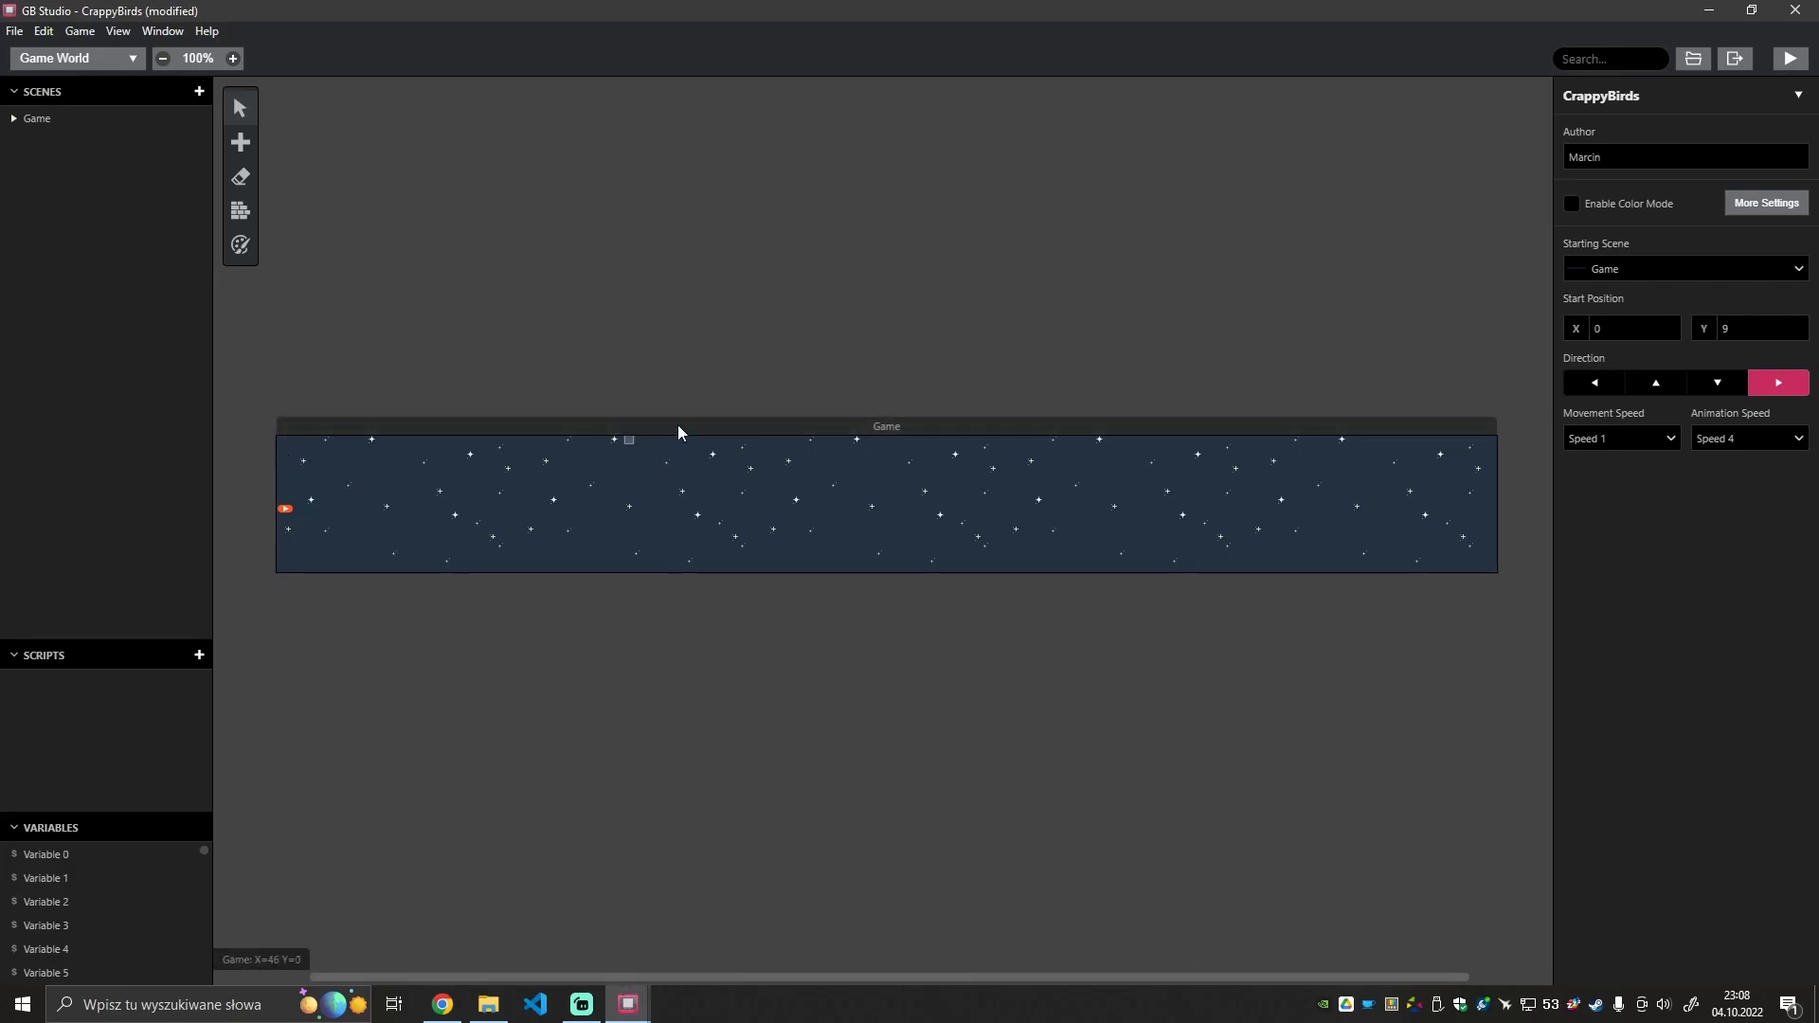
click(712, 426)
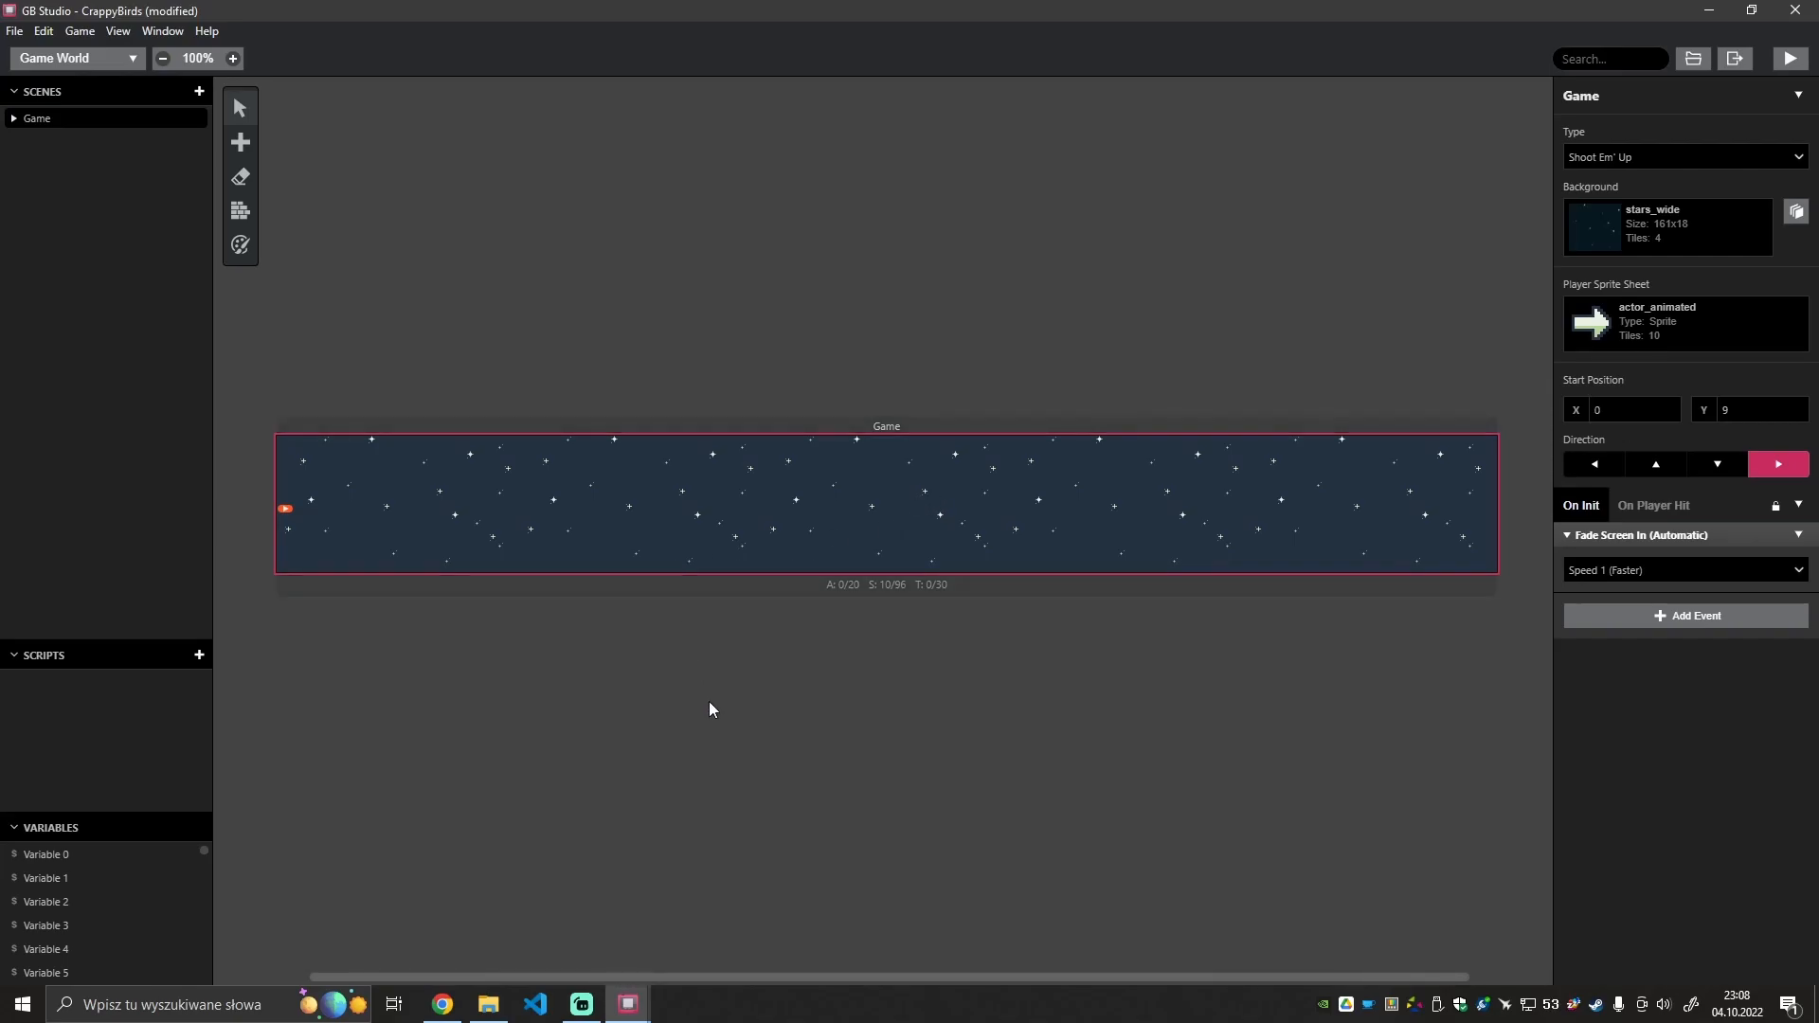
Add a full-height trigger near the Game scene's right end at X 157, Y 0, 1 tile wide and 18 high.
click(382, 640)
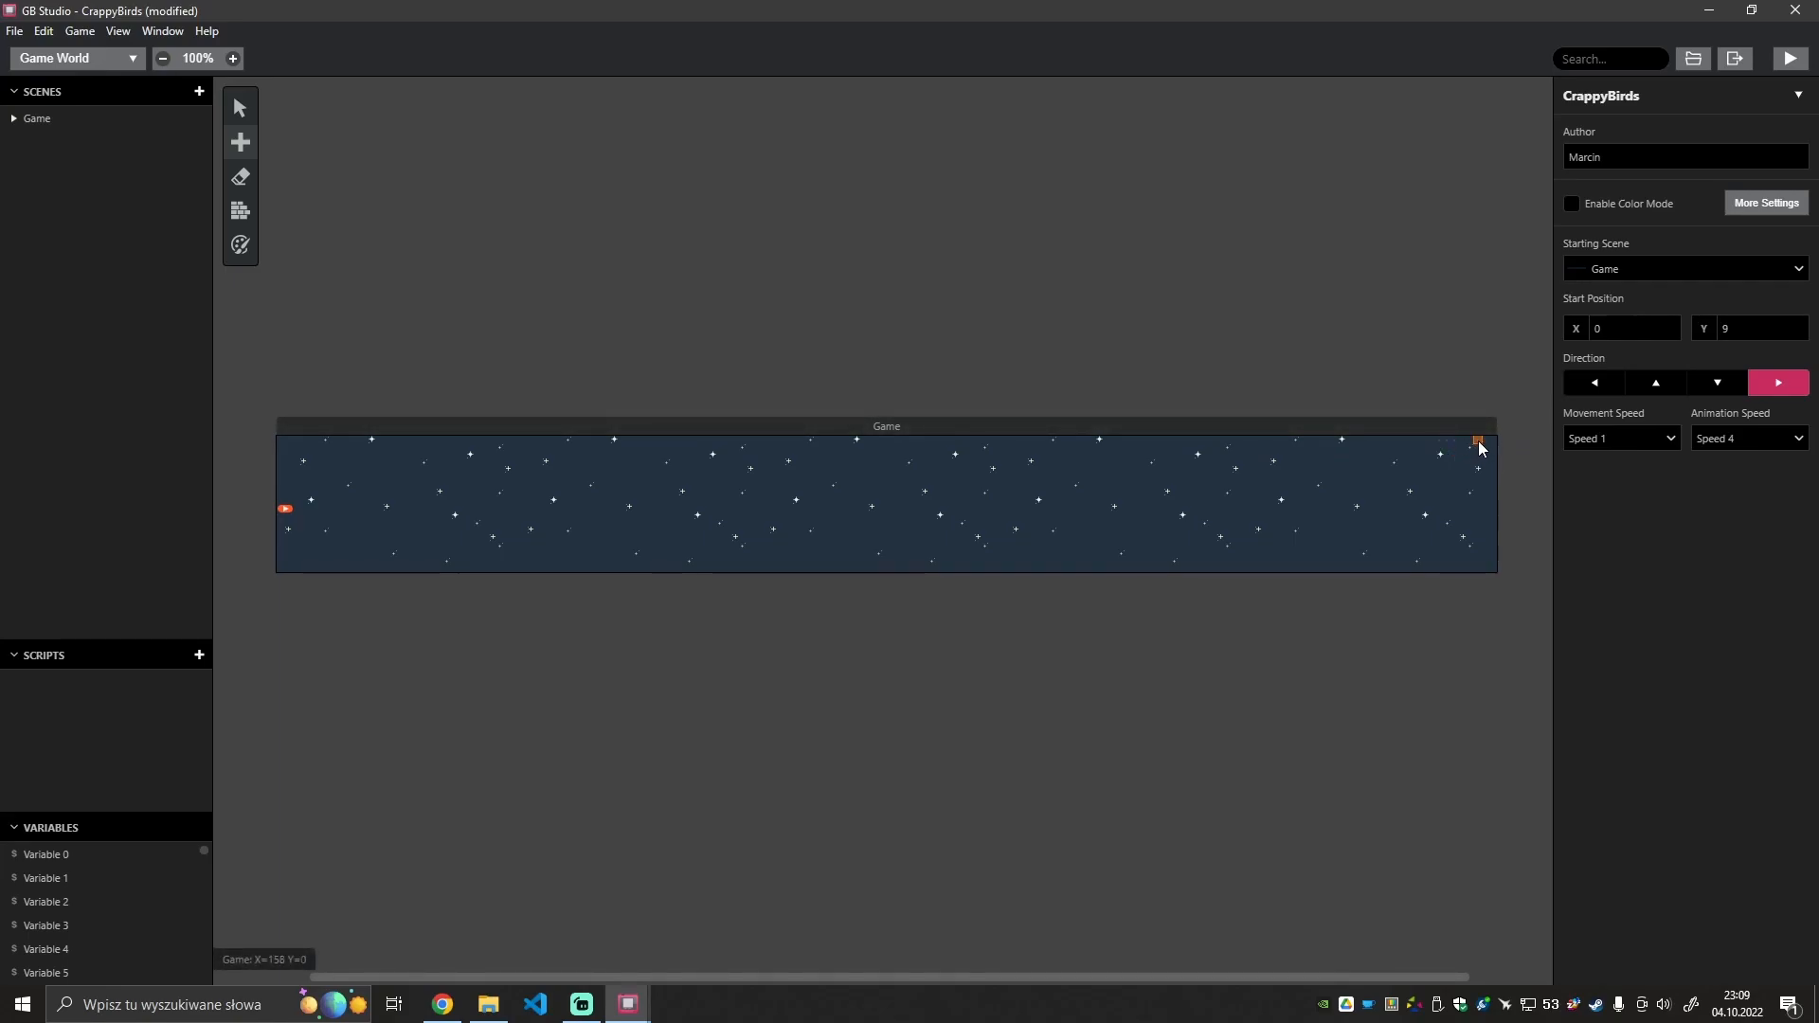
drag(1469, 441, 1473, 570)
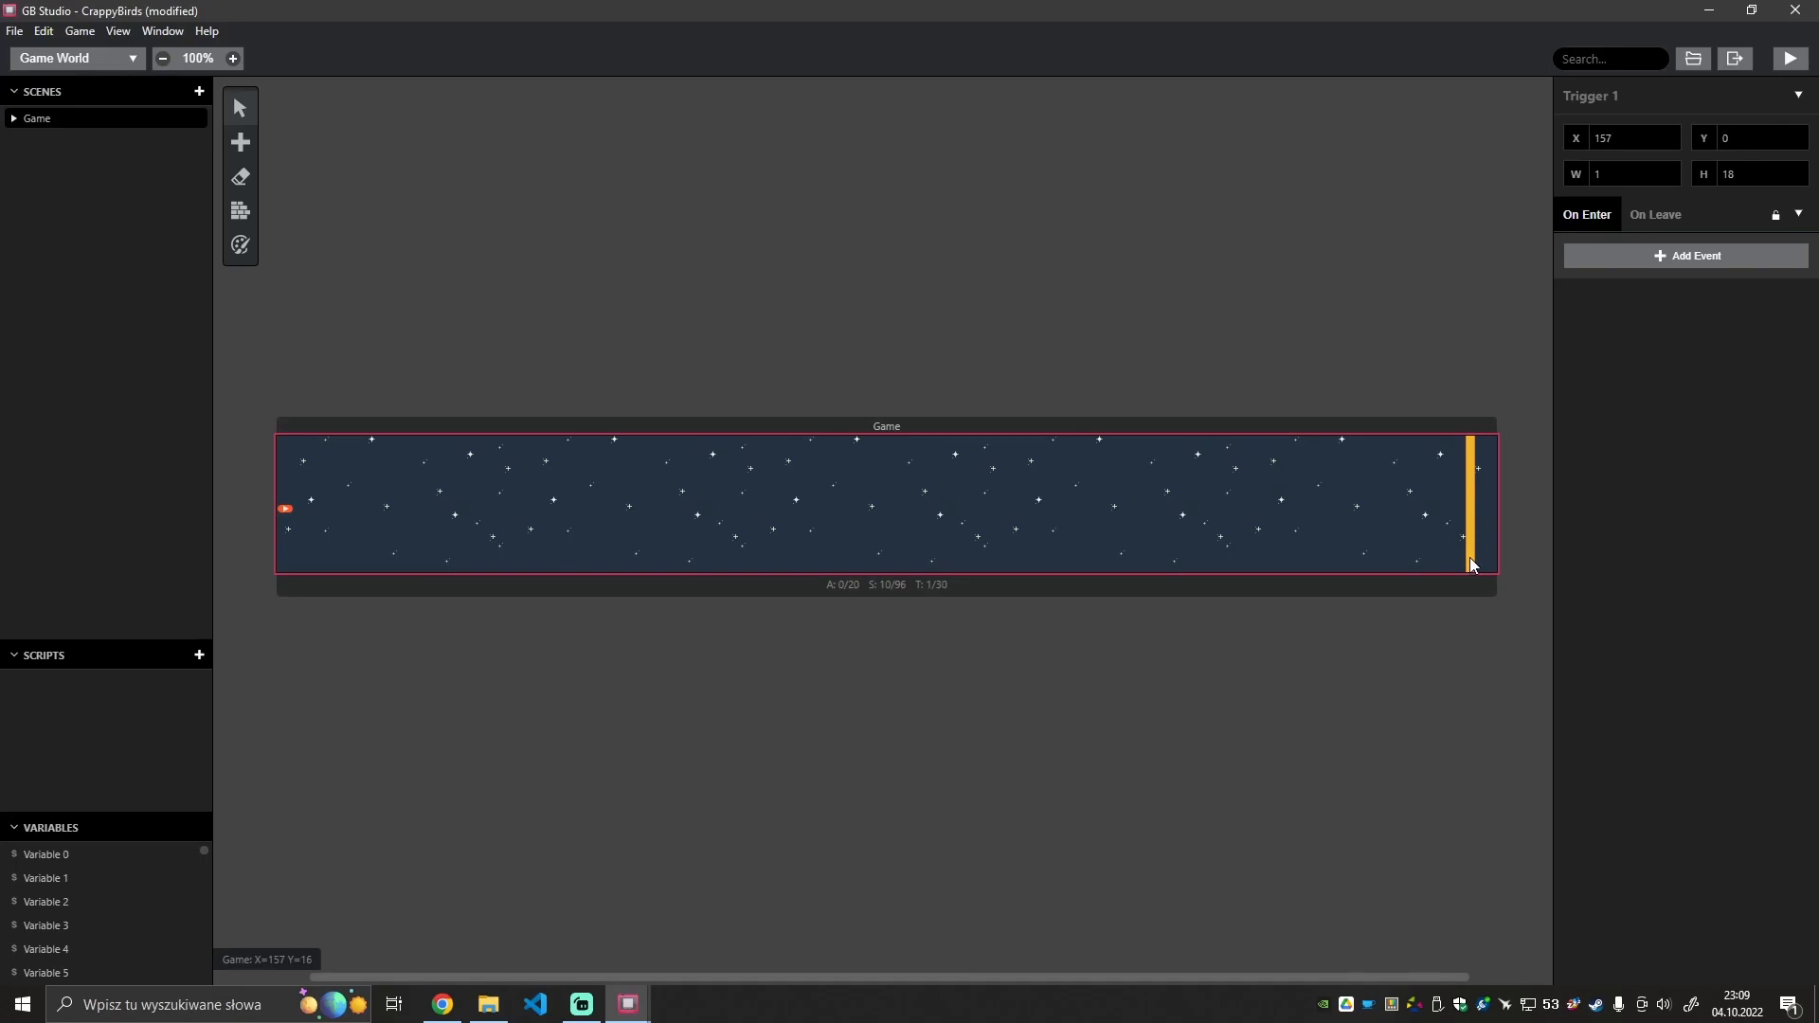
click(928, 834)
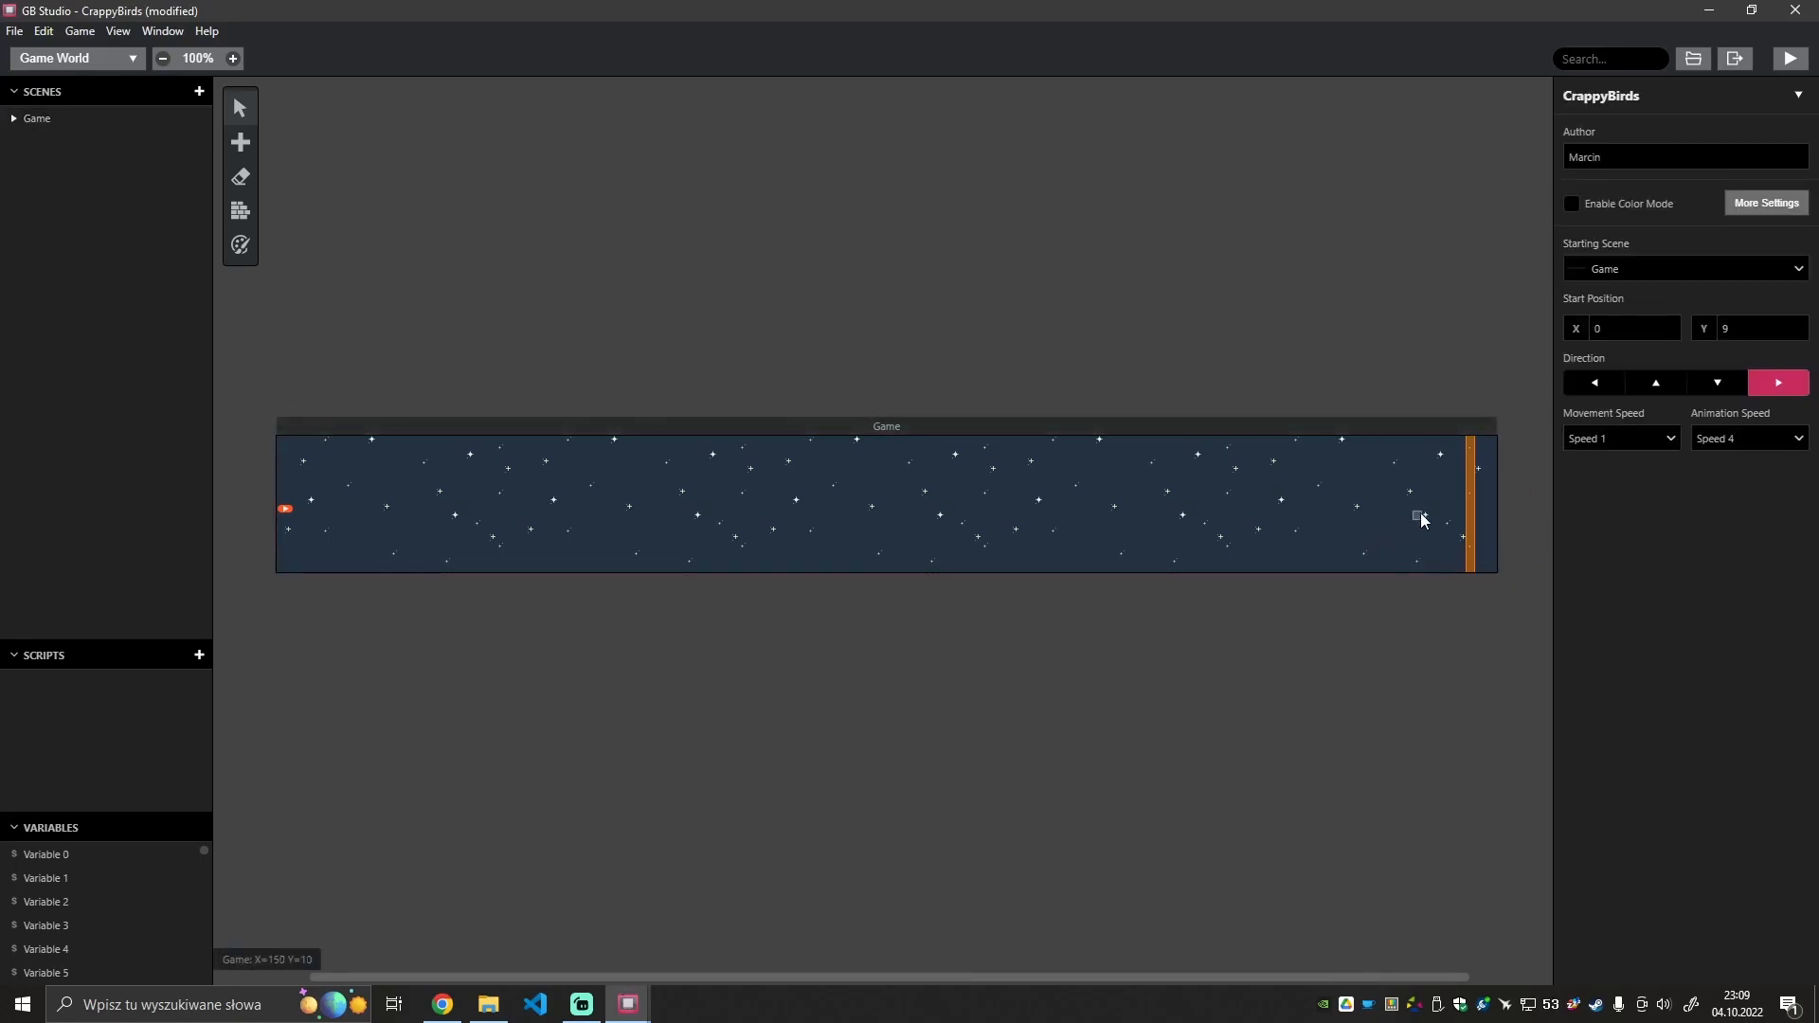
Rename the full-height trigger at X 157 in the Game scene to Level End.
click(1471, 516)
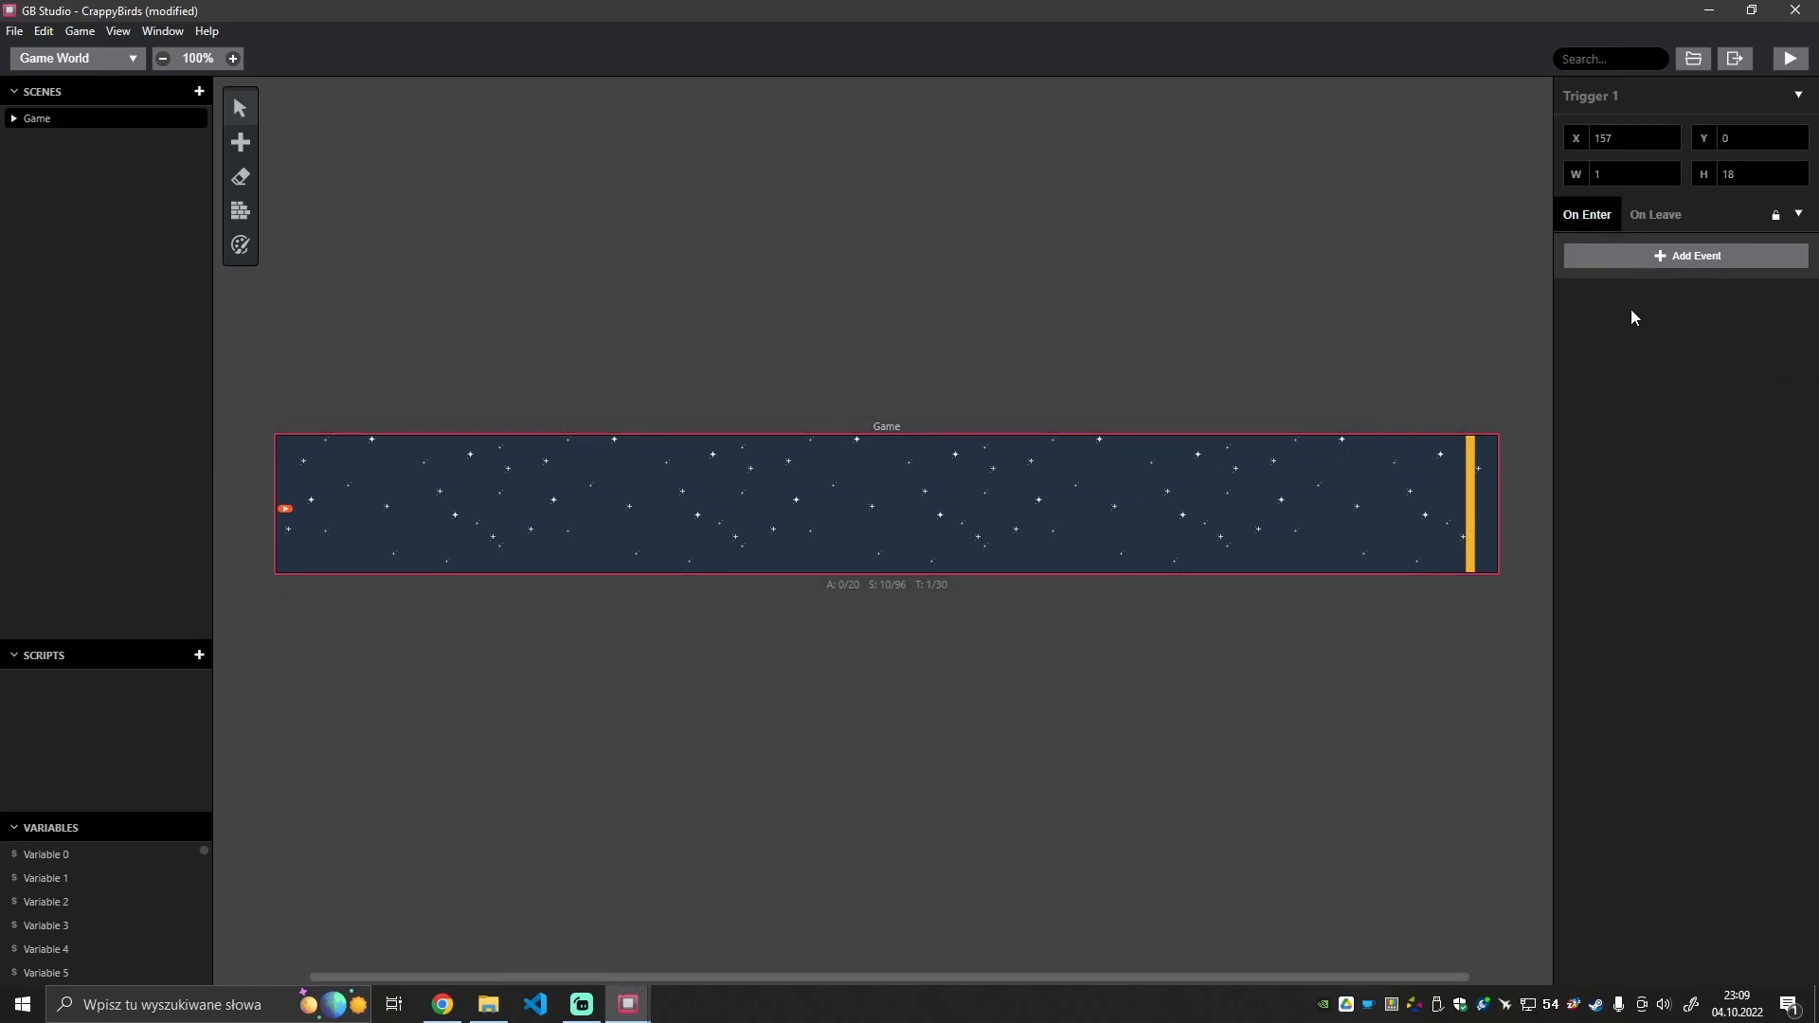
click(1673, 262)
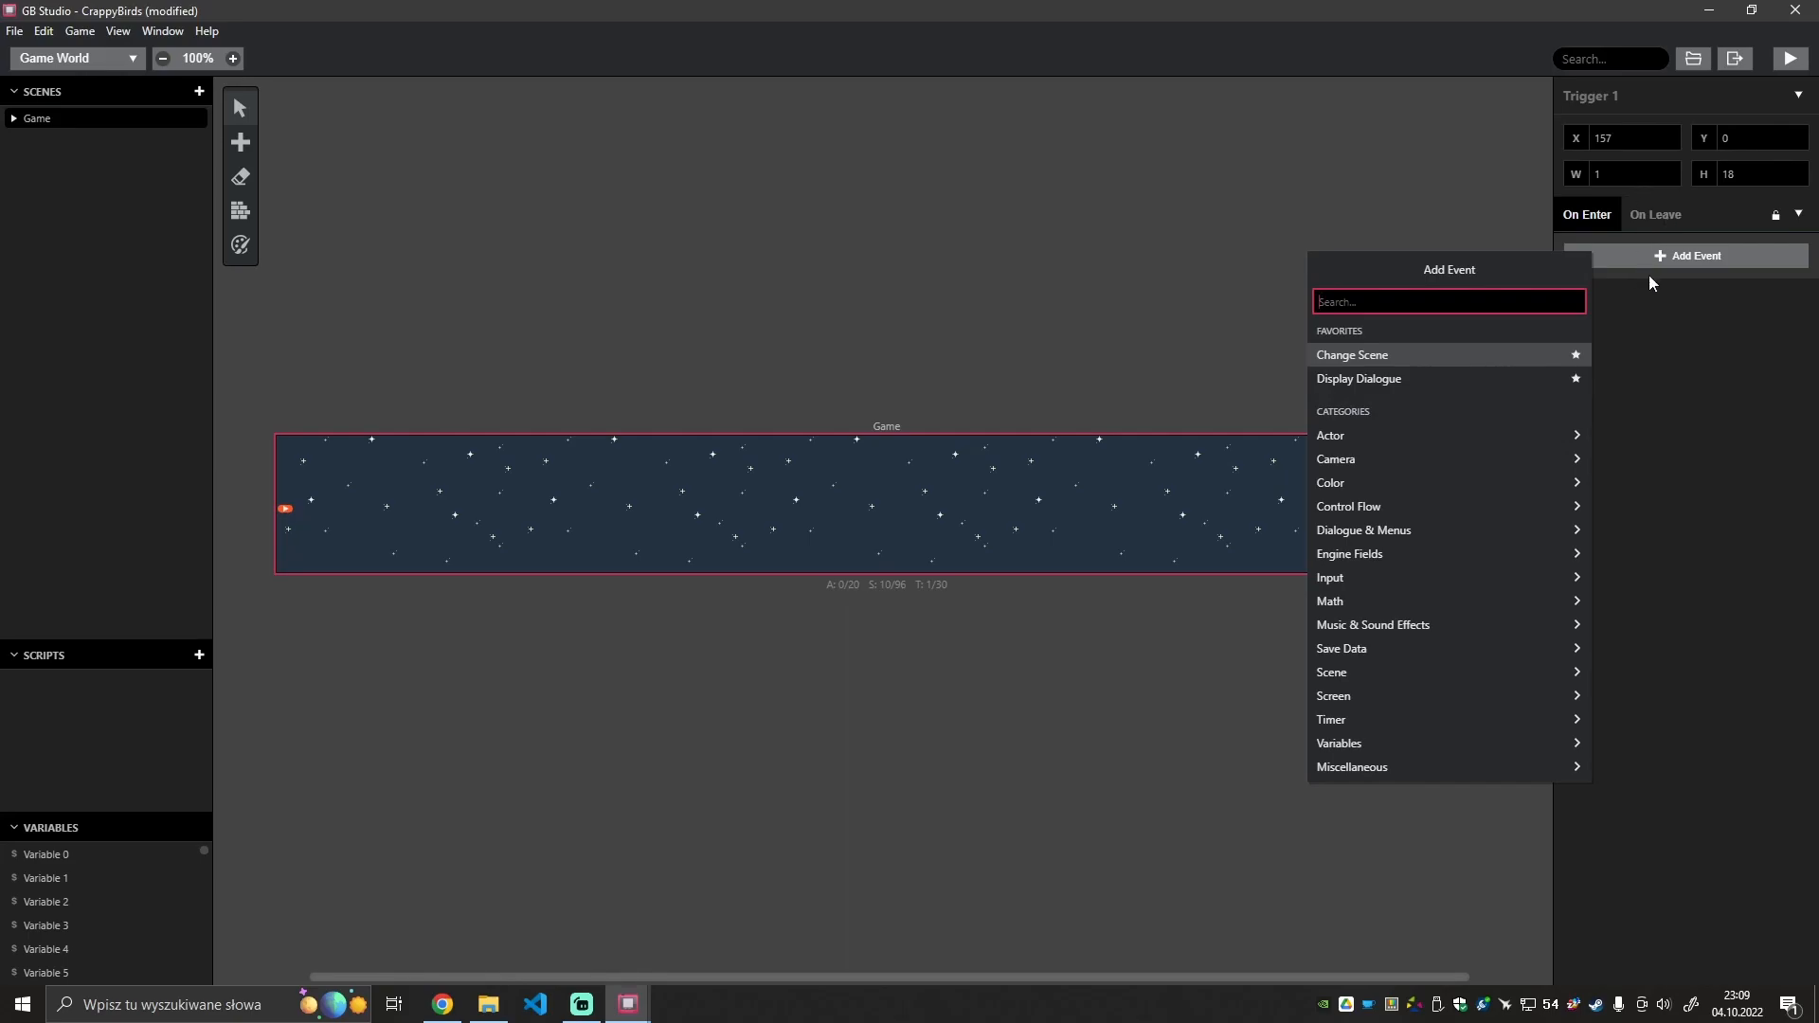
click(1622, 95)
click(1667, 96)
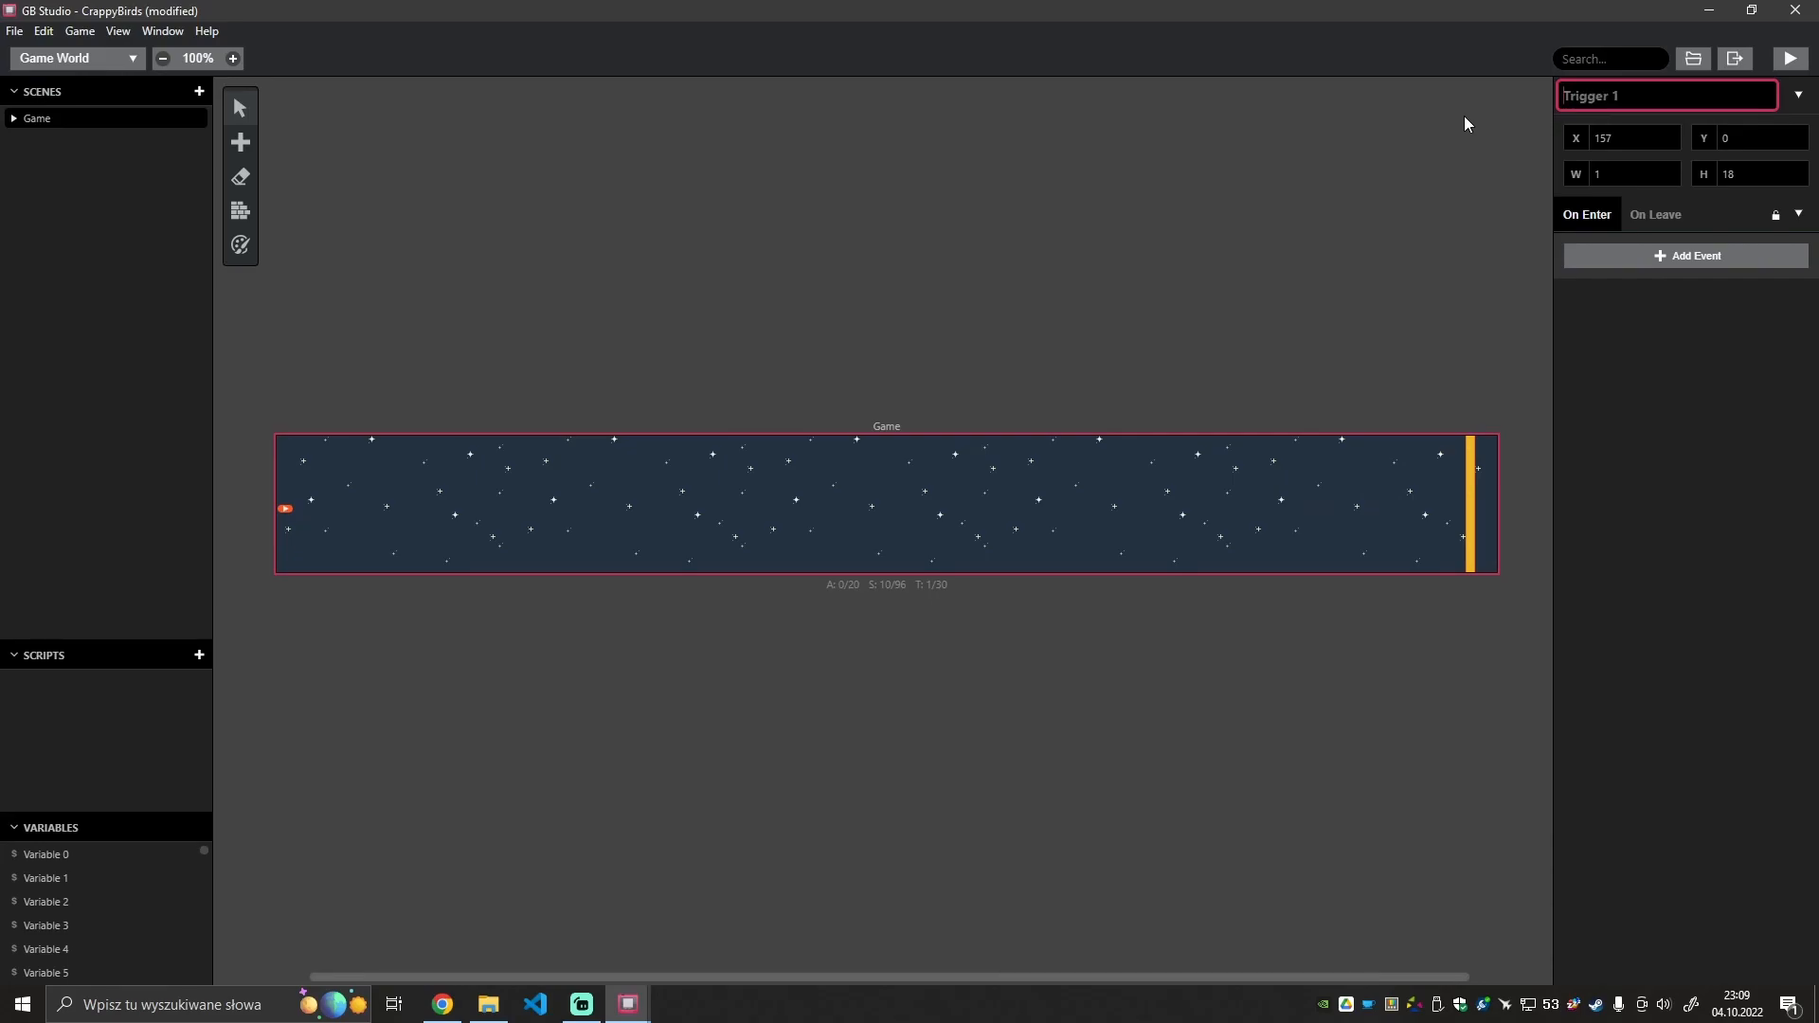
text(Level End)
Add a Display Dialogue event with the text "You won!" to the Level End trigger's On Enter script.
click(1697, 367)
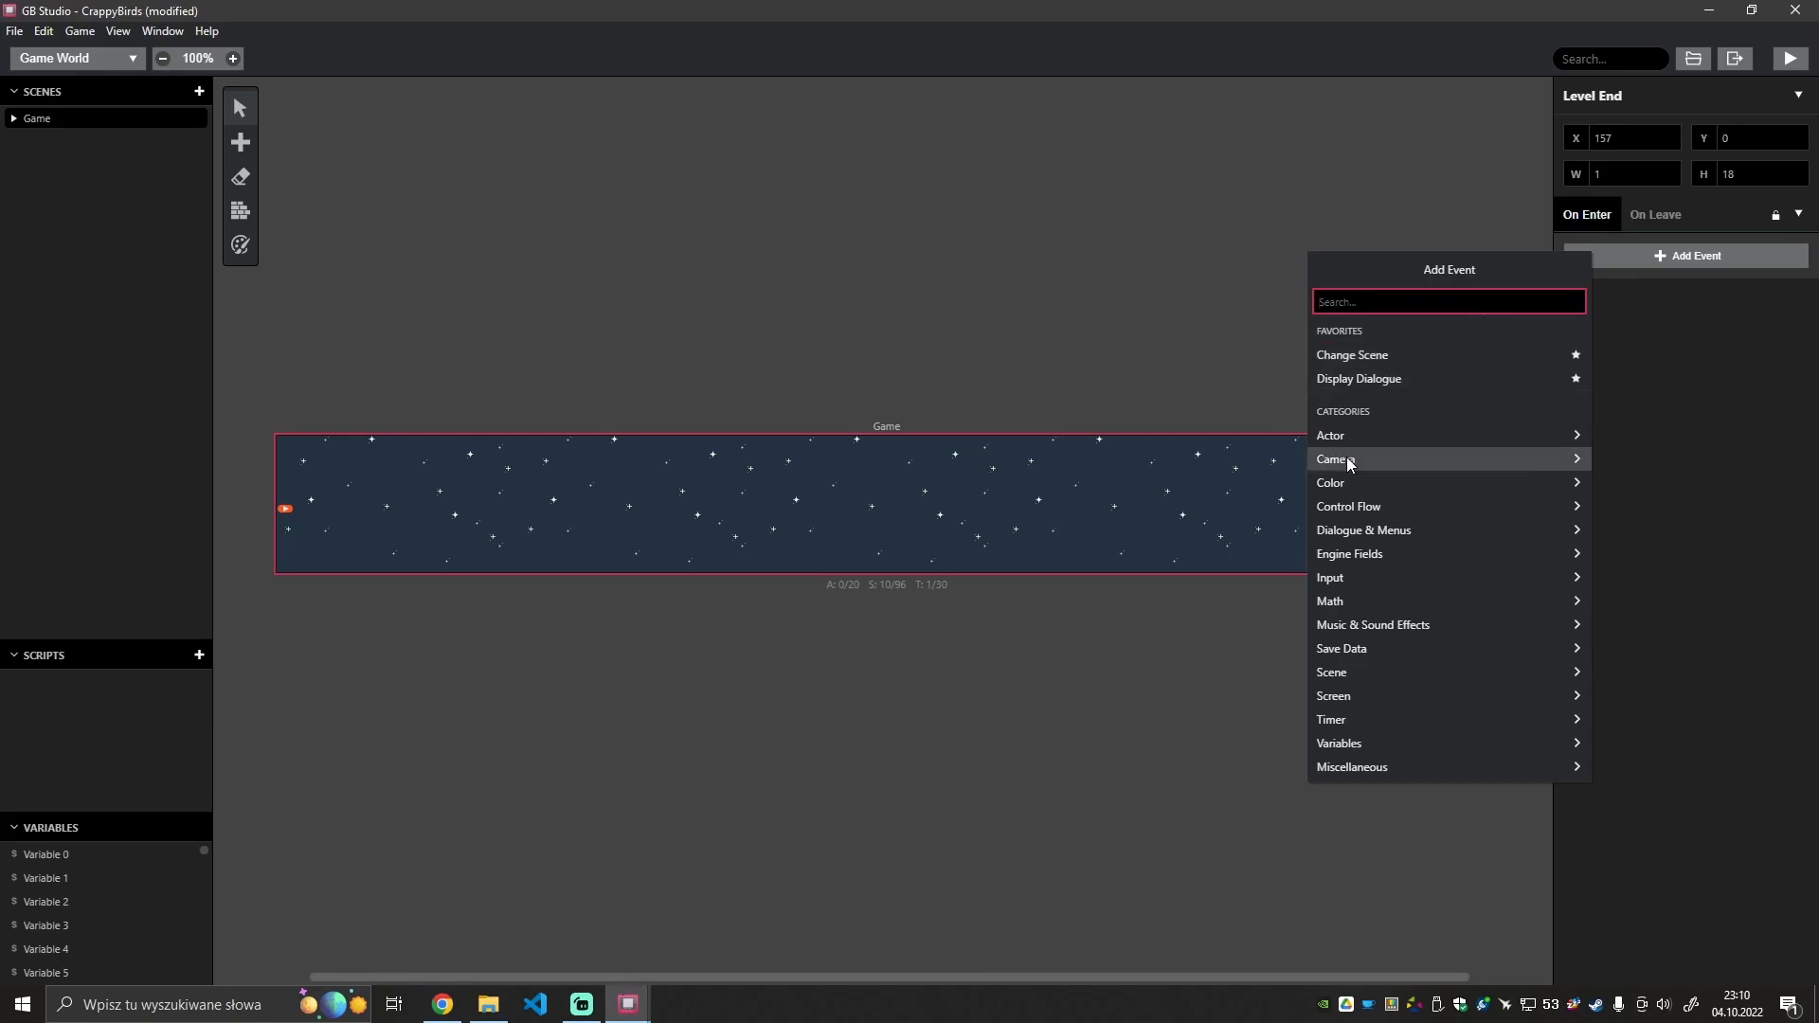
text(dialog)
key(Return)
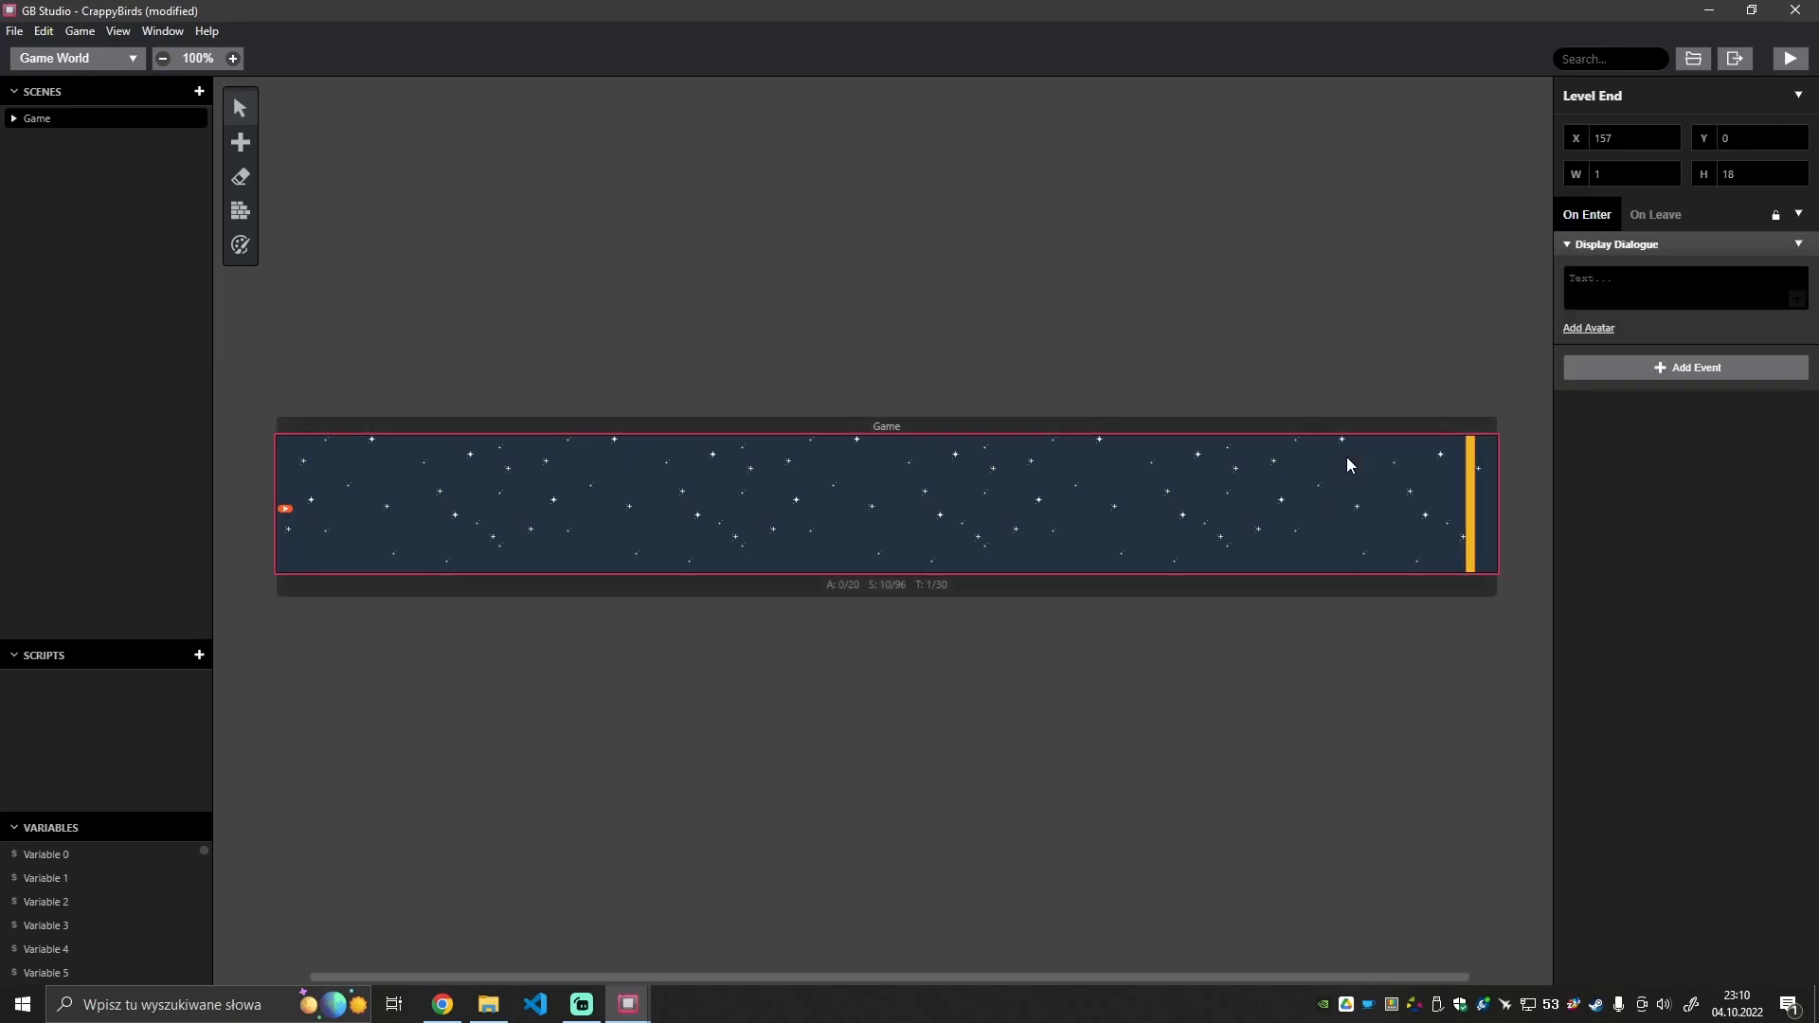
text(You won!)
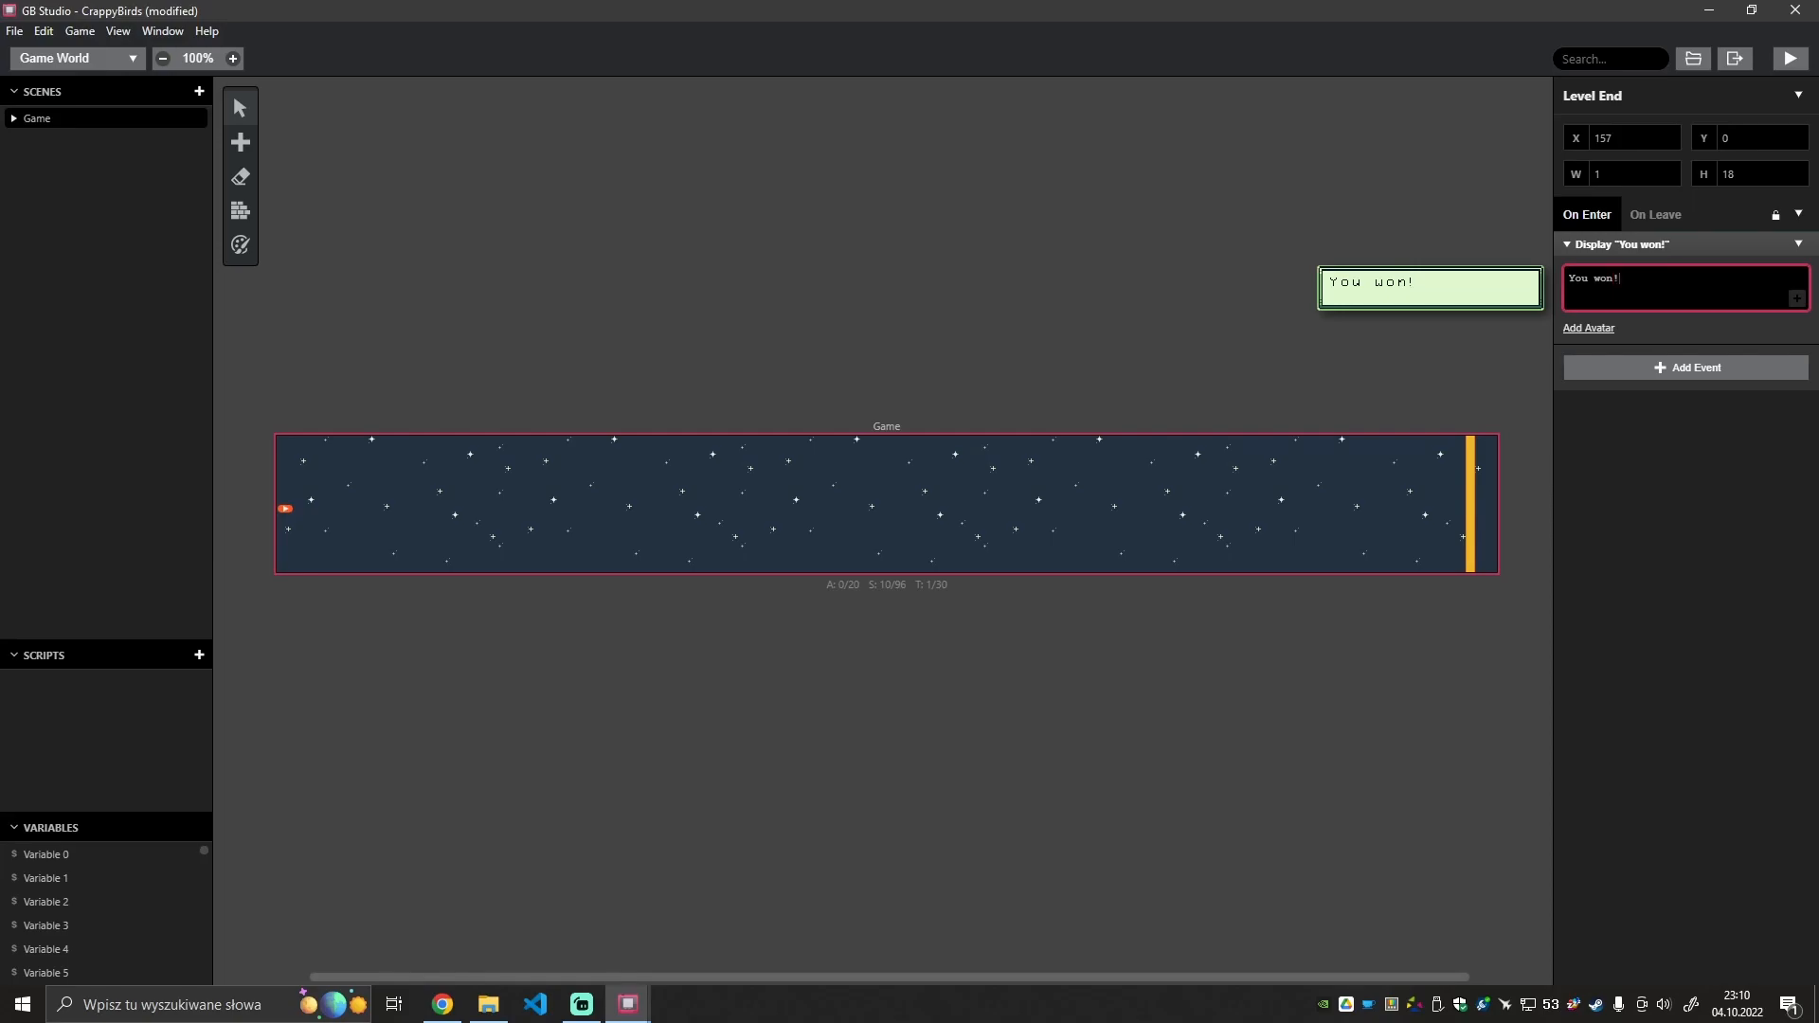
click(1658, 408)
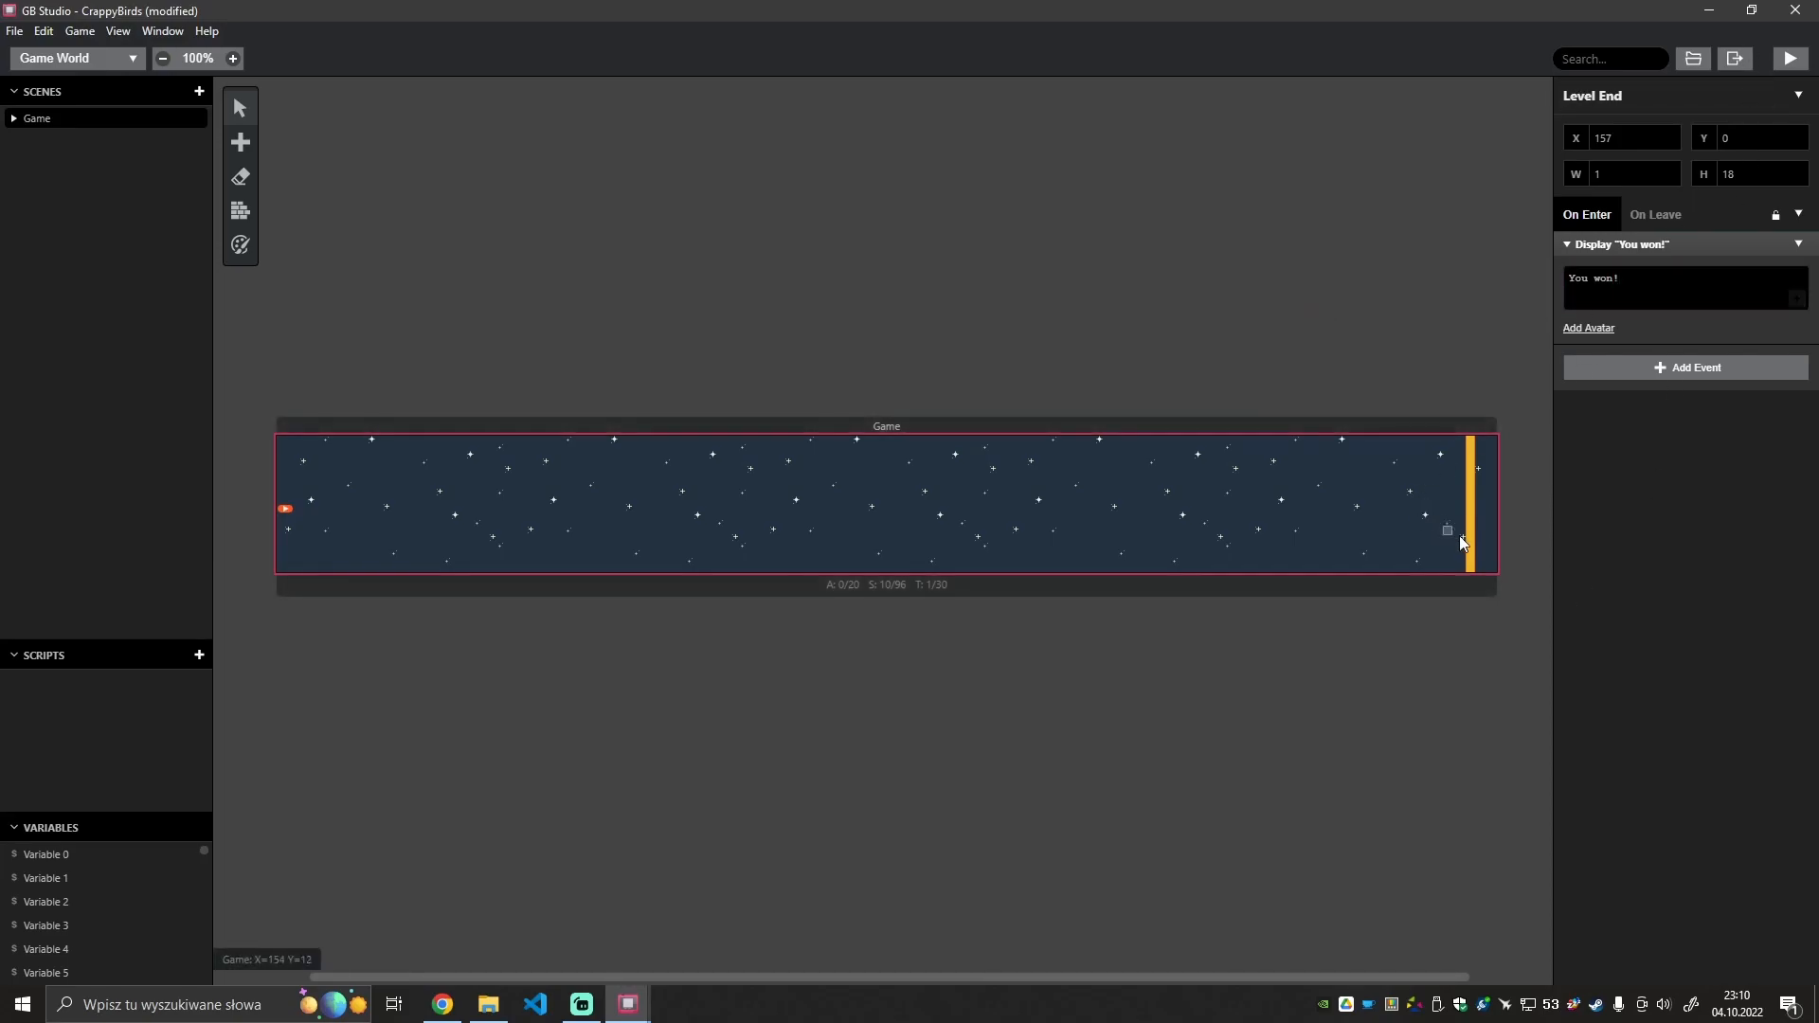
Run the game briefly, close the preview, and move the Level End trigger to X 148.
click(1789, 59)
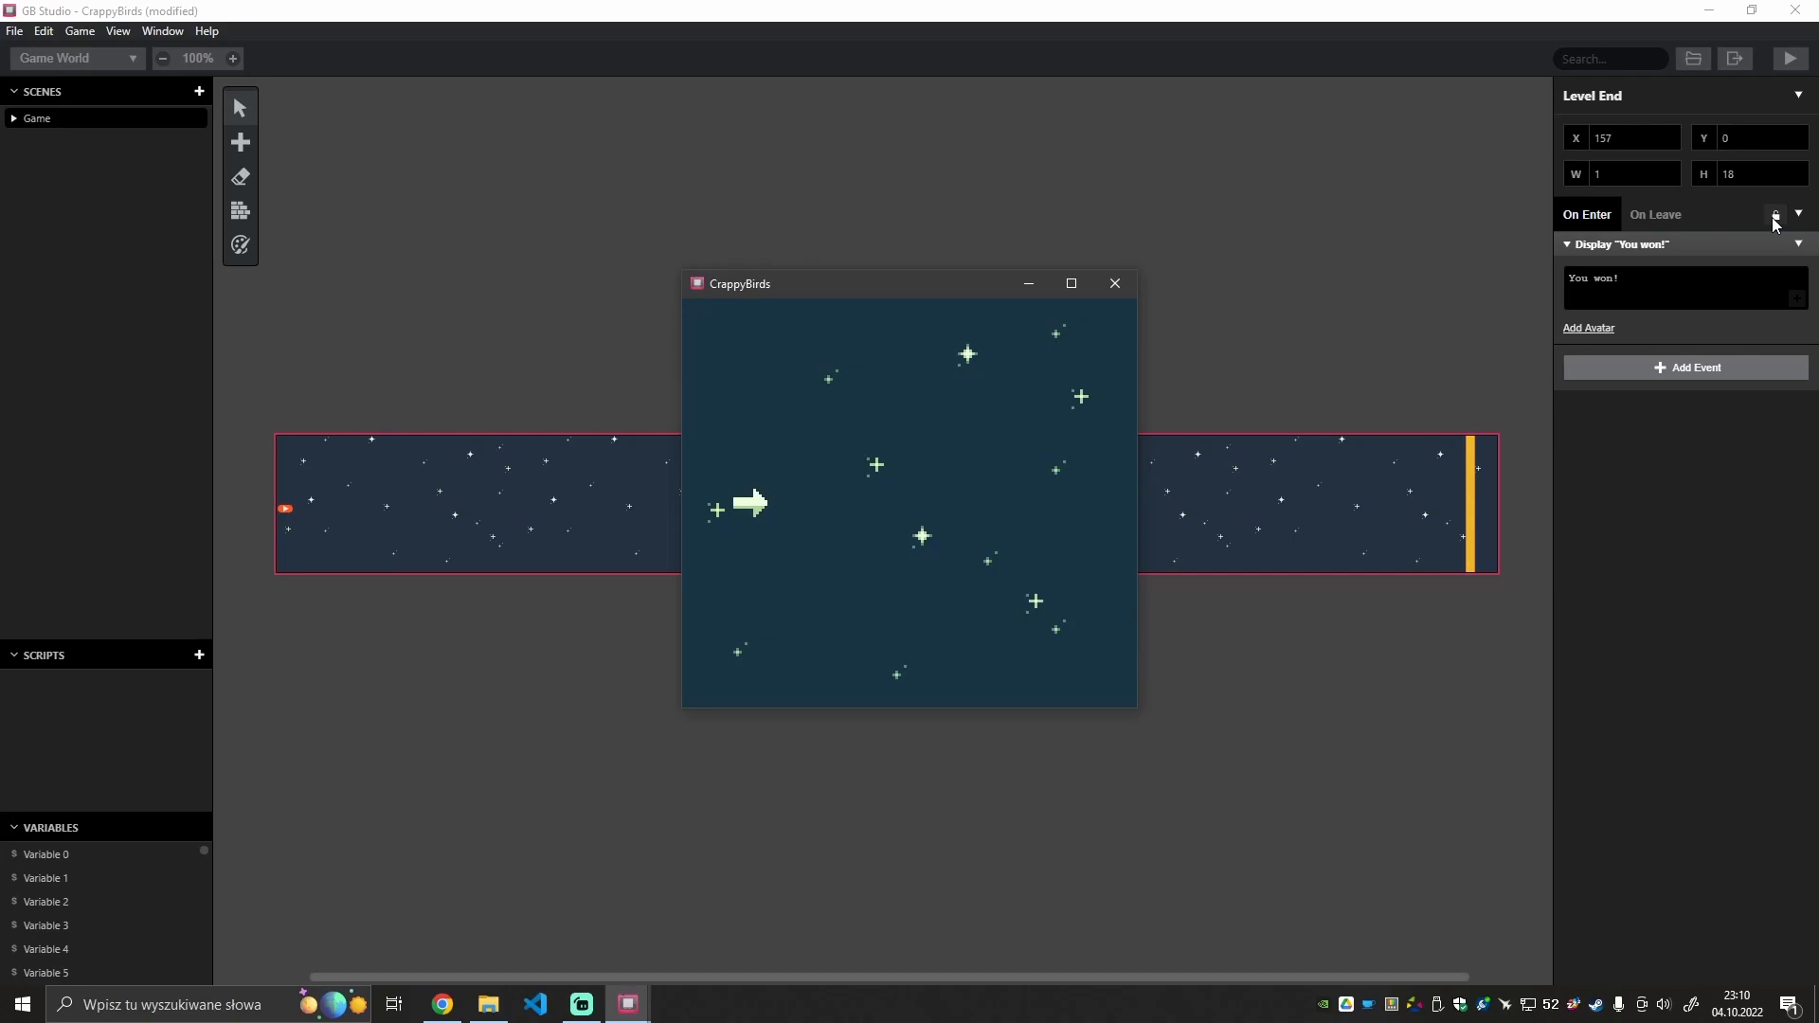
click(1114, 284)
drag(1468, 502, 1401, 507)
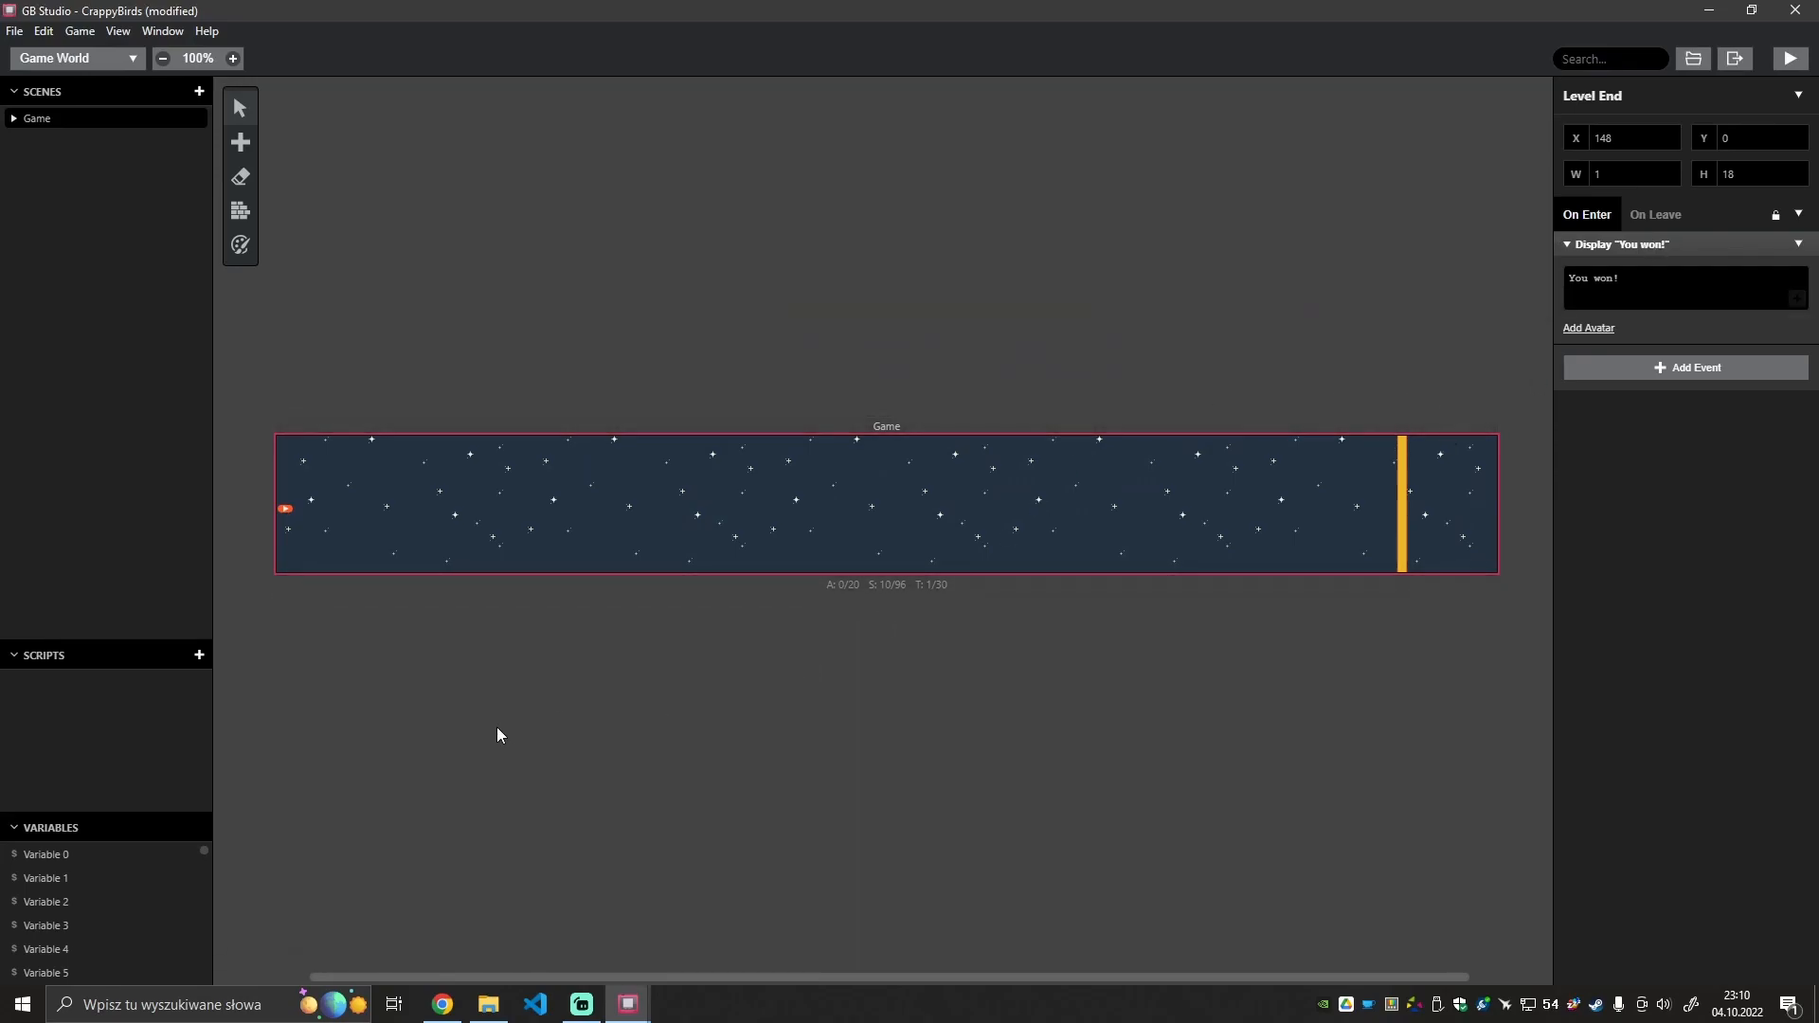
Enable color mode and paint a full-height strip with the green palette beside the Level End trigger.
click(245, 250)
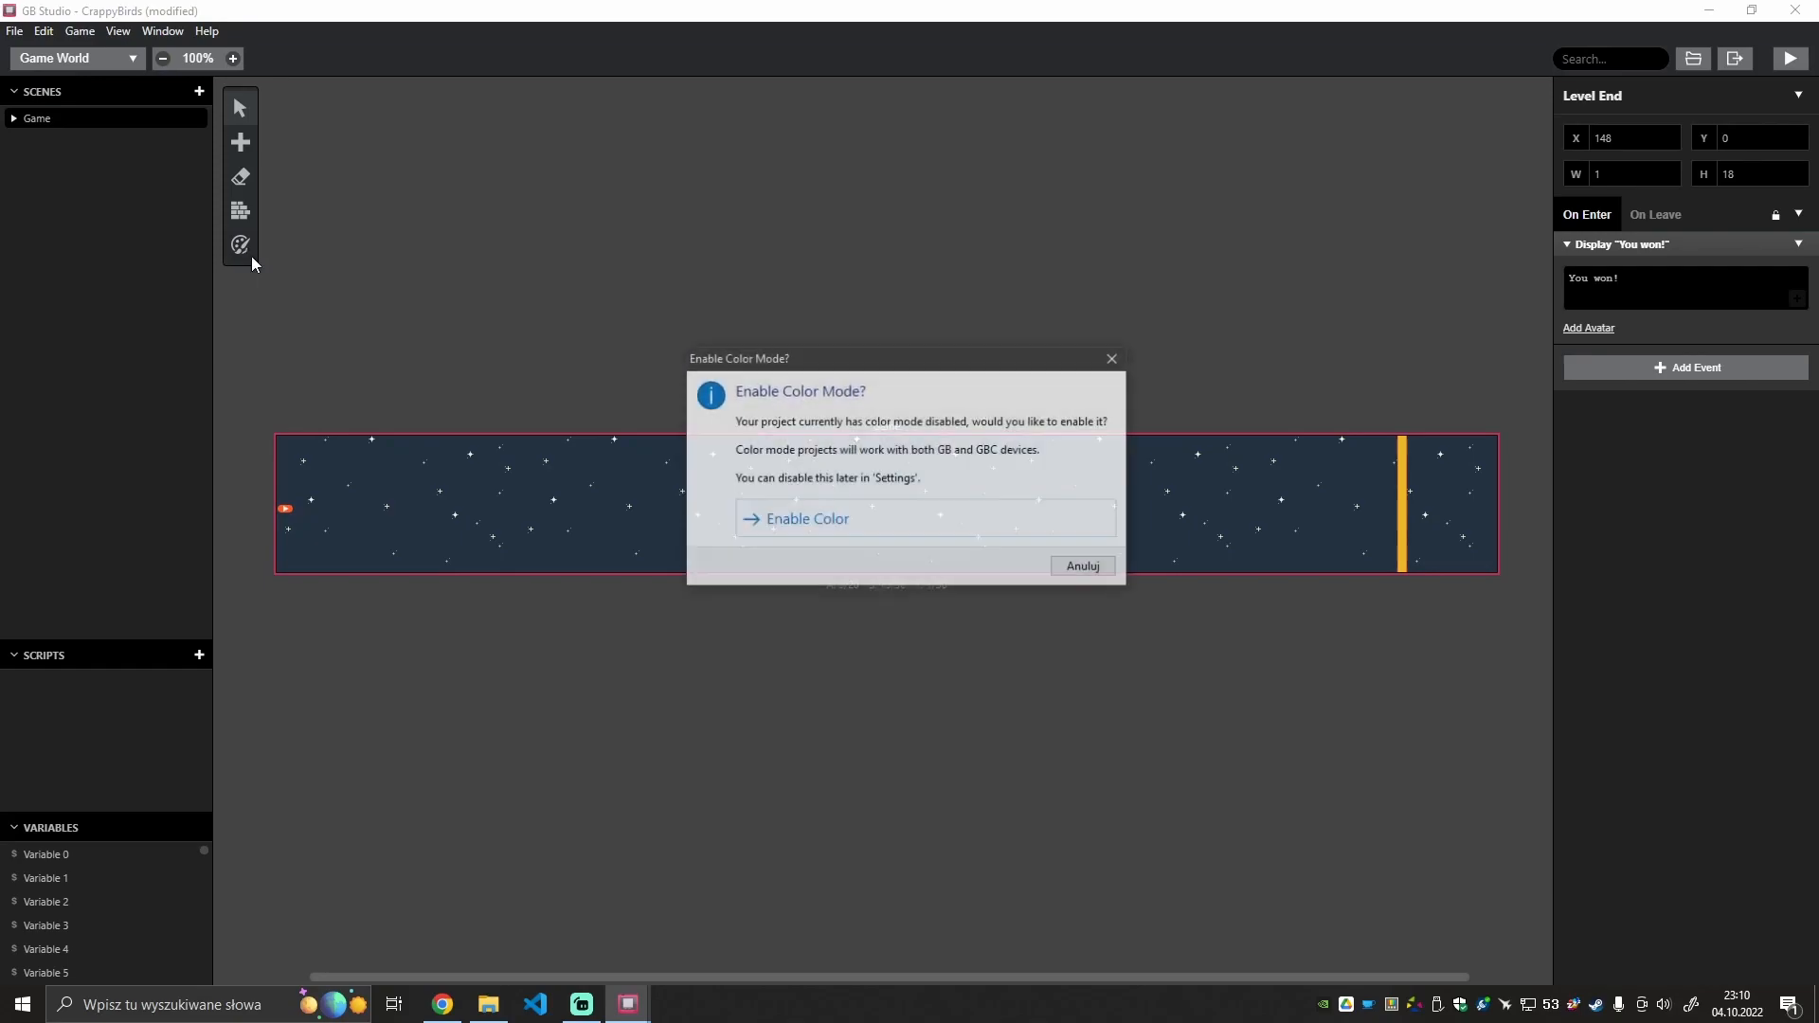
click(833, 529)
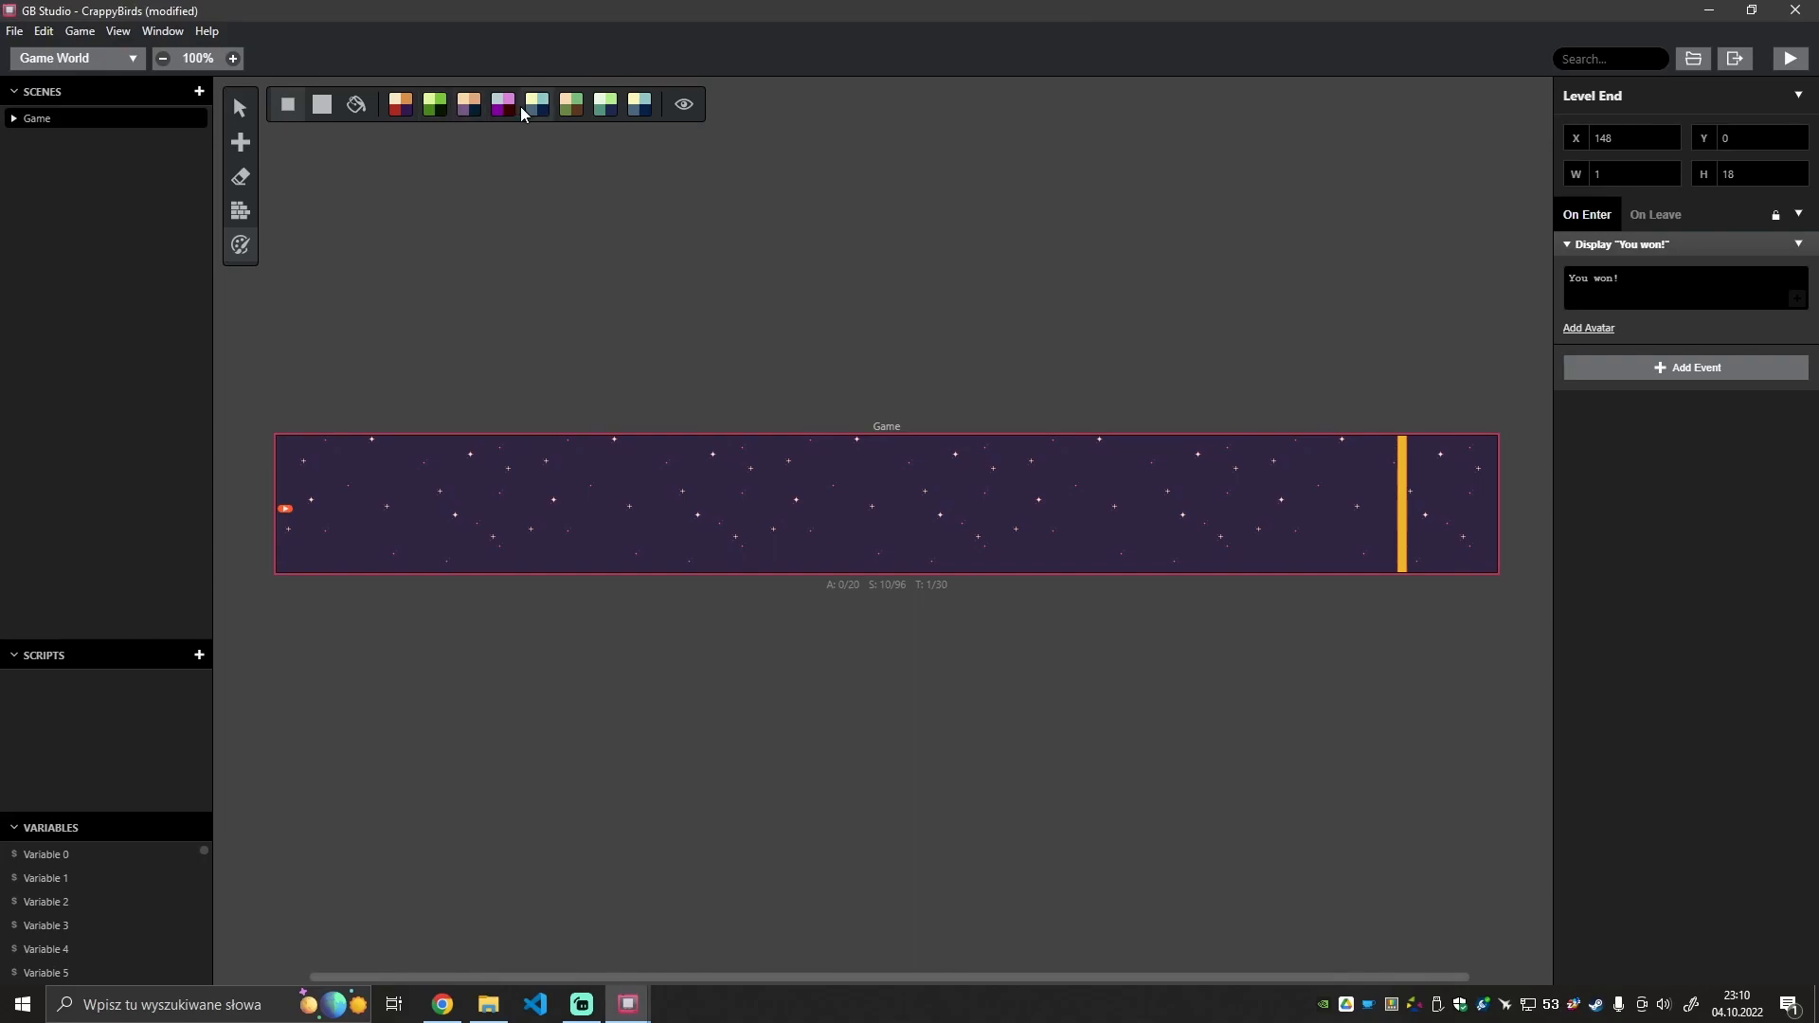
click(402, 106)
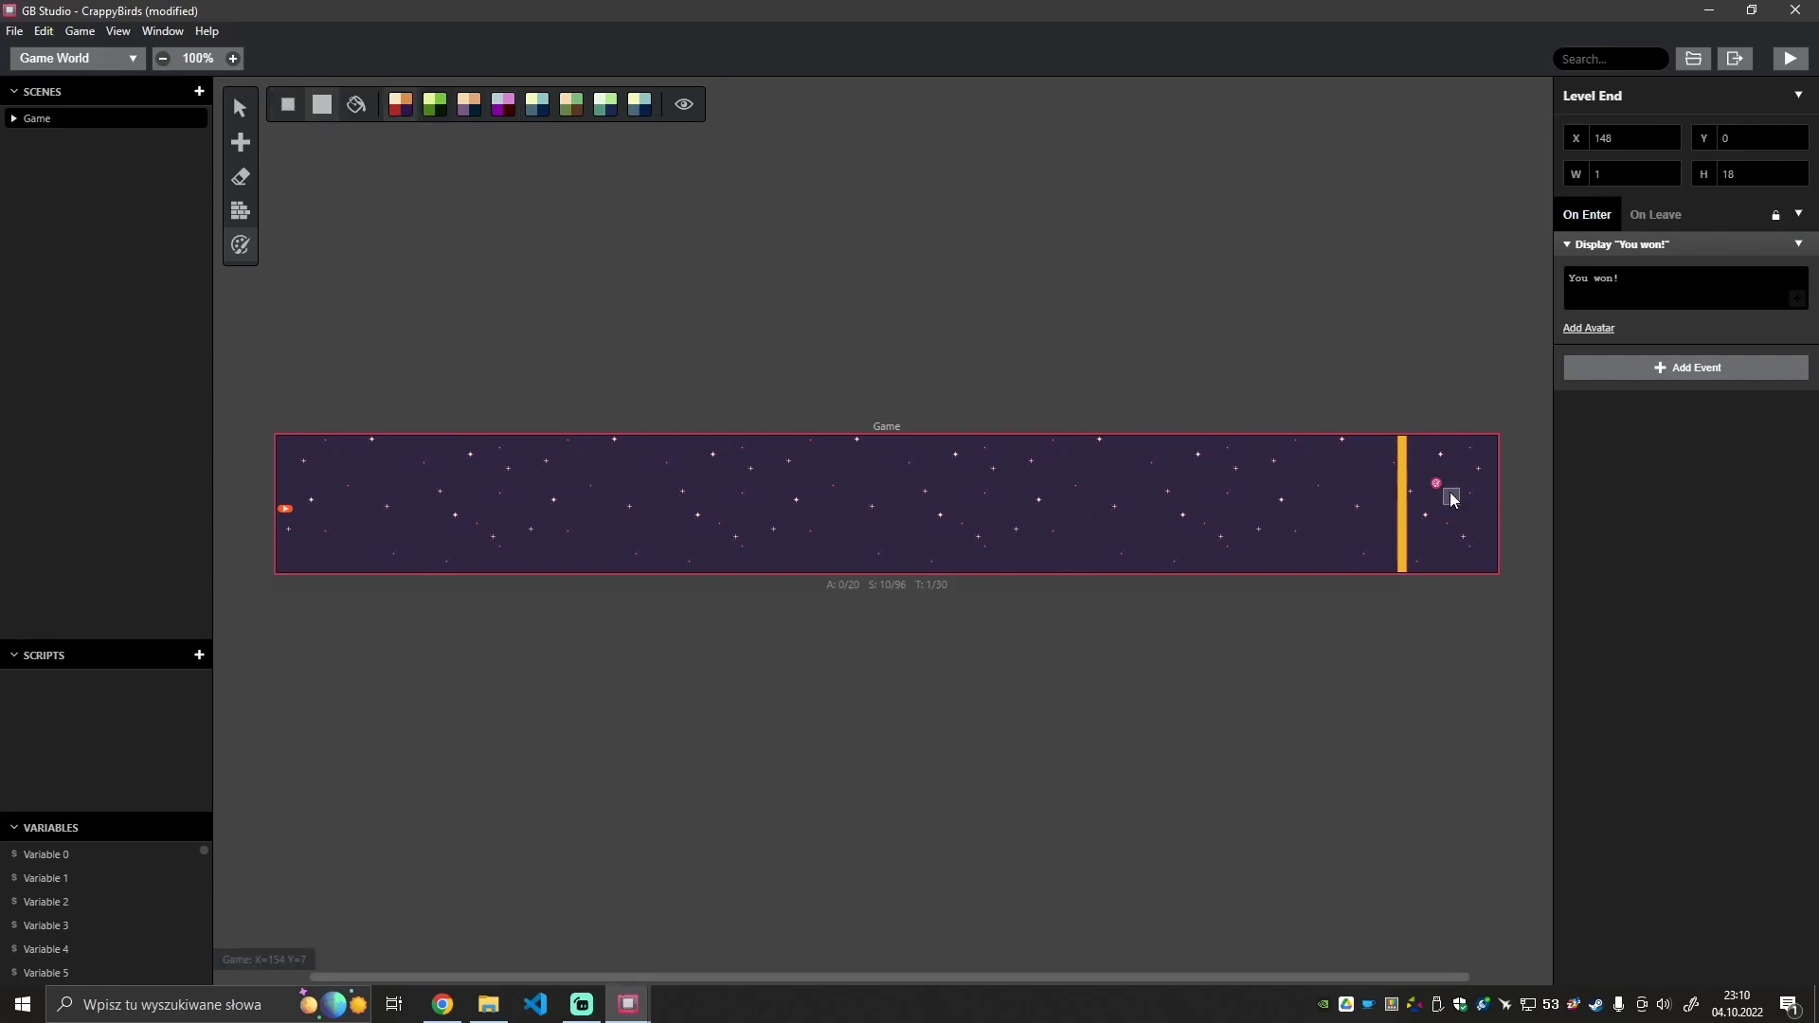
click(1392, 447)
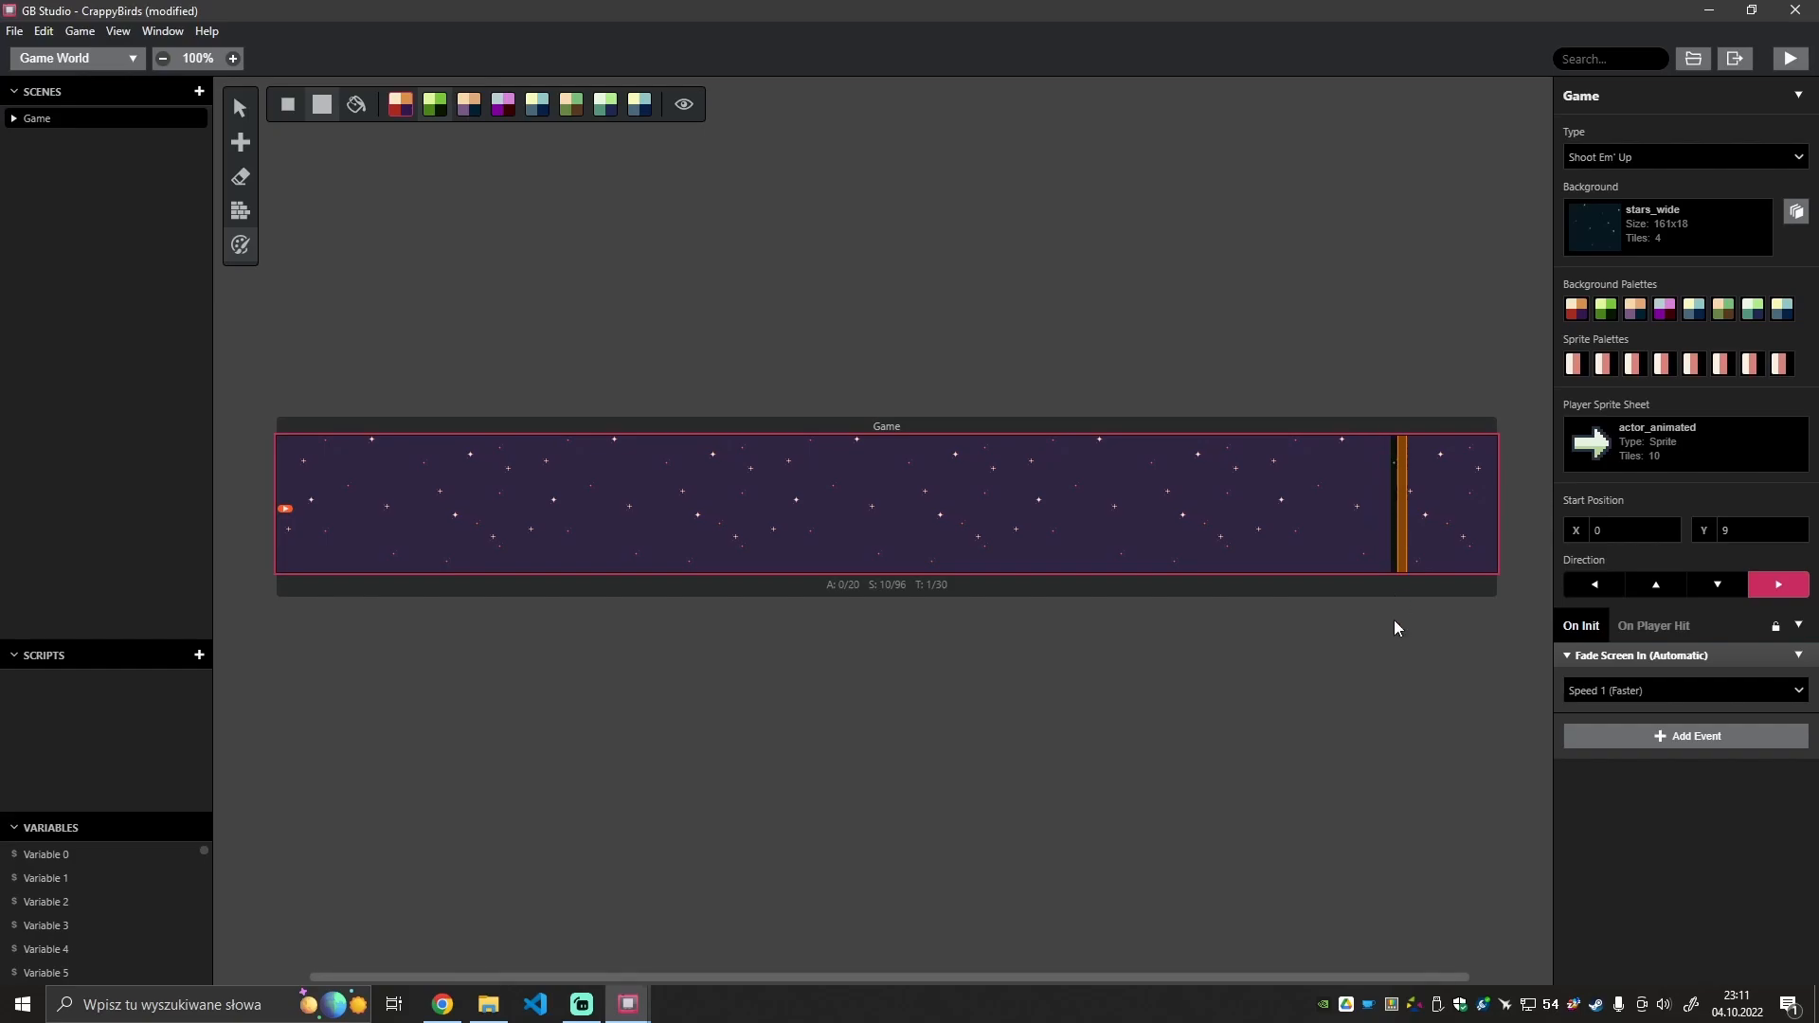
Run the game to check the painted strip, and close the preview.
click(1788, 58)
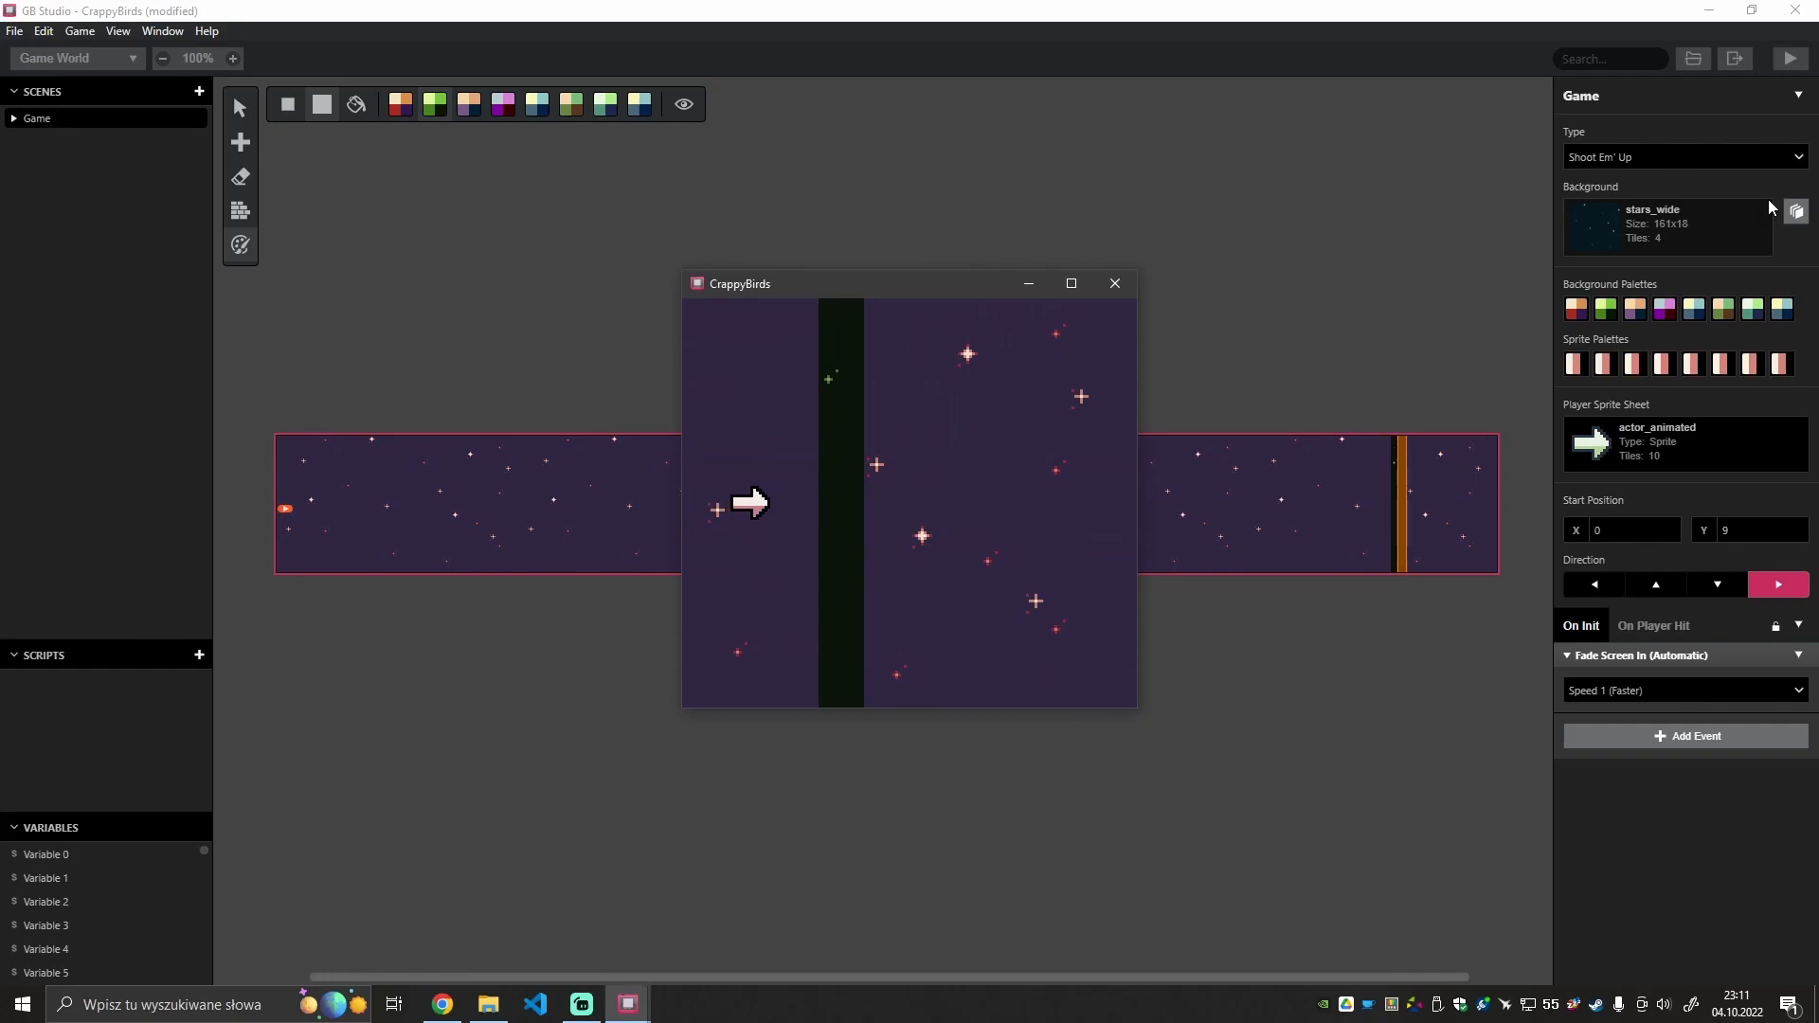
click(1114, 295)
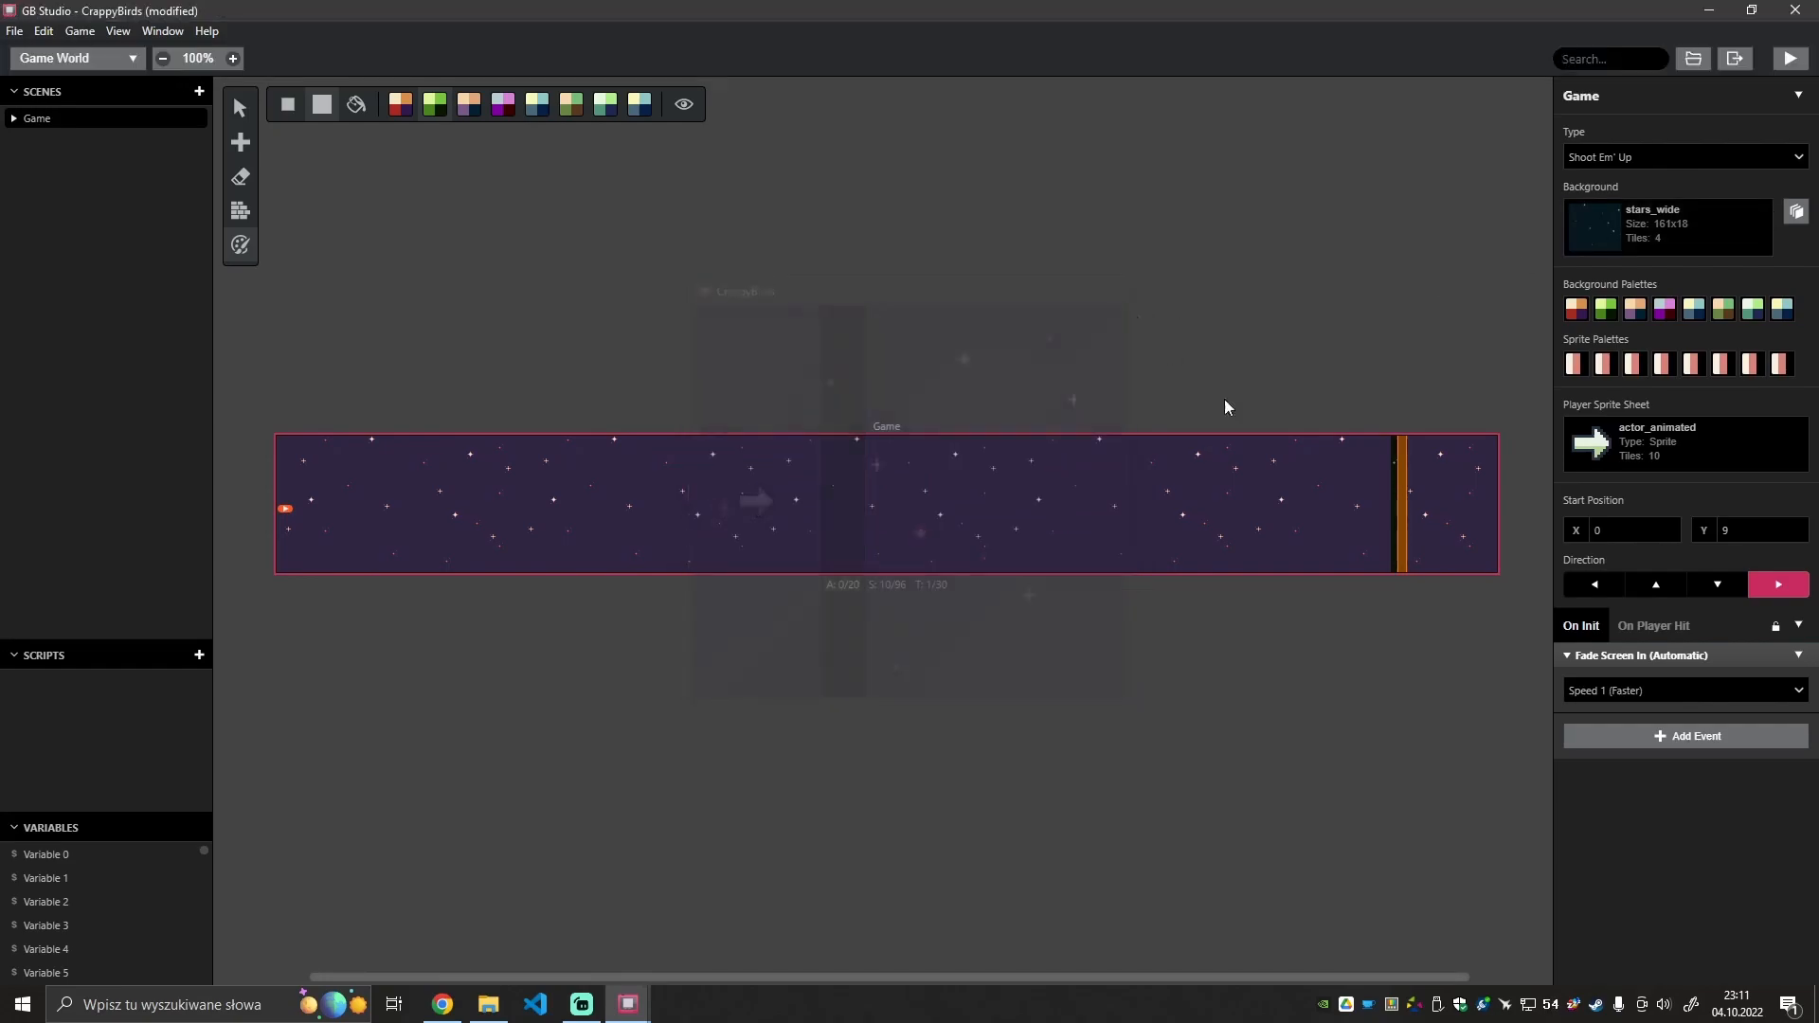
Undo the painted strip, move the Level End trigger to X 140, and paint a full-height green-palette strip beside it.
click(1418, 676)
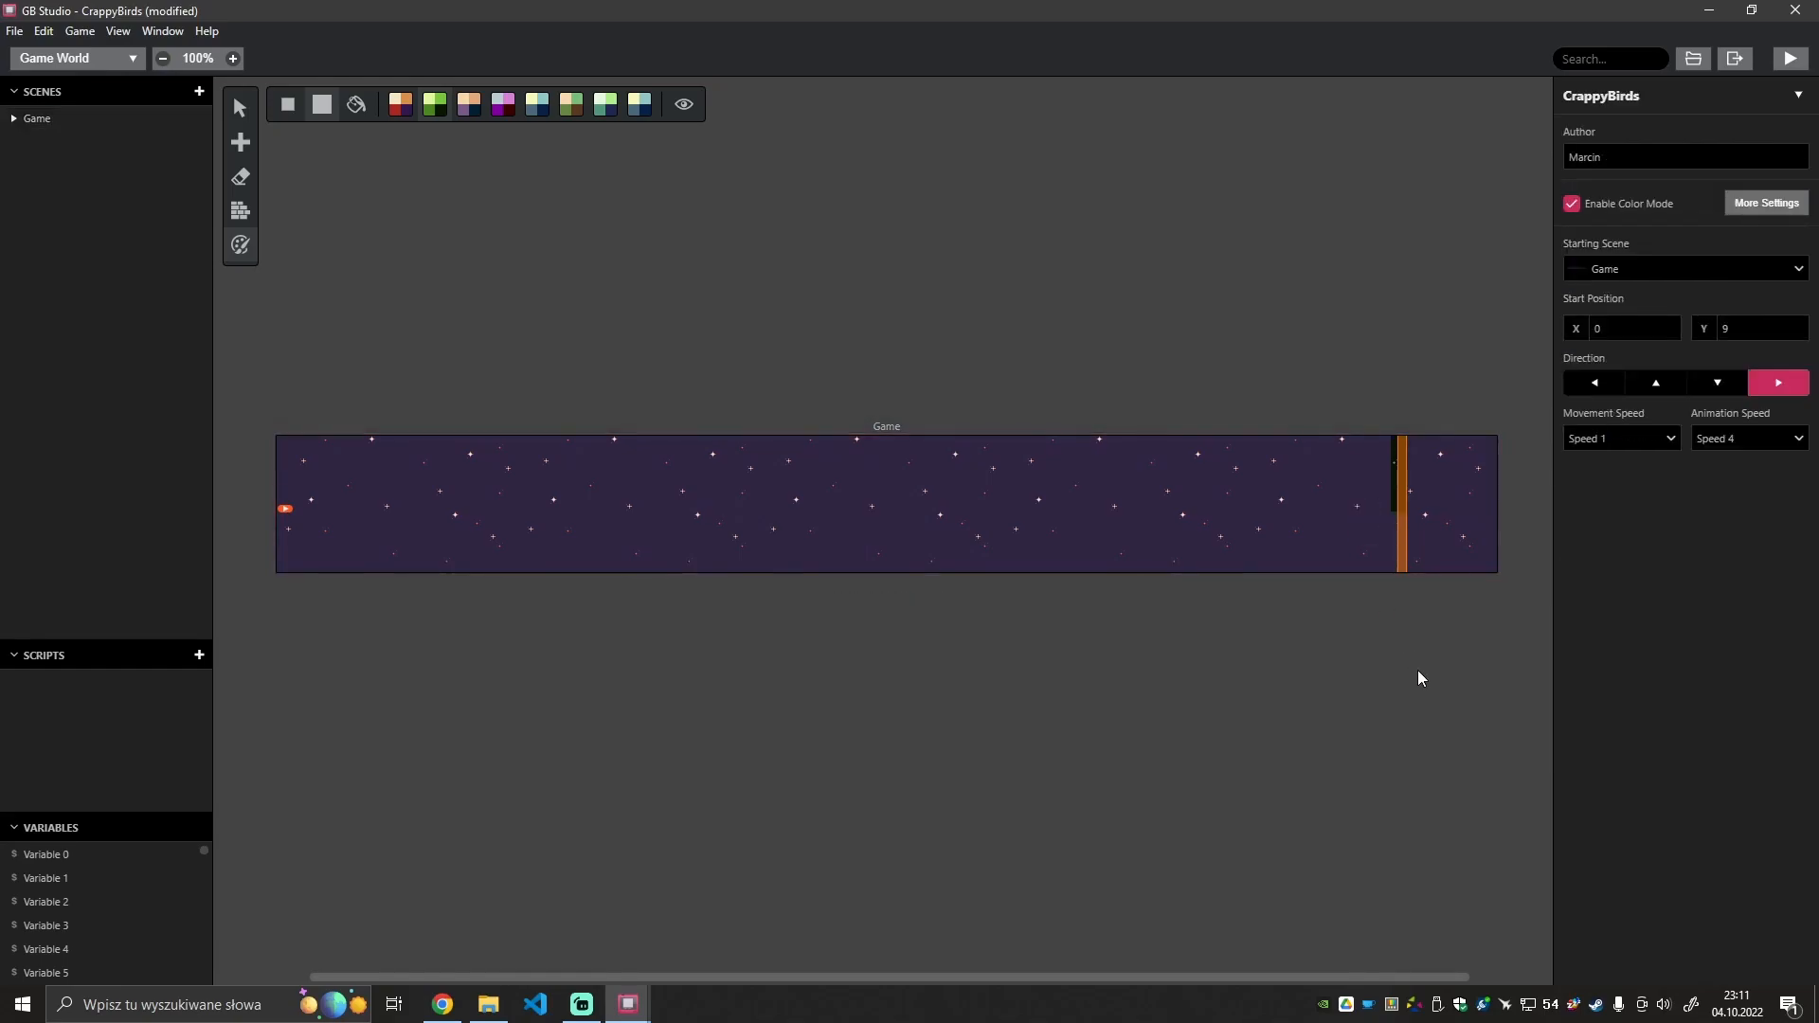
drag(1399, 559, 1341, 559)
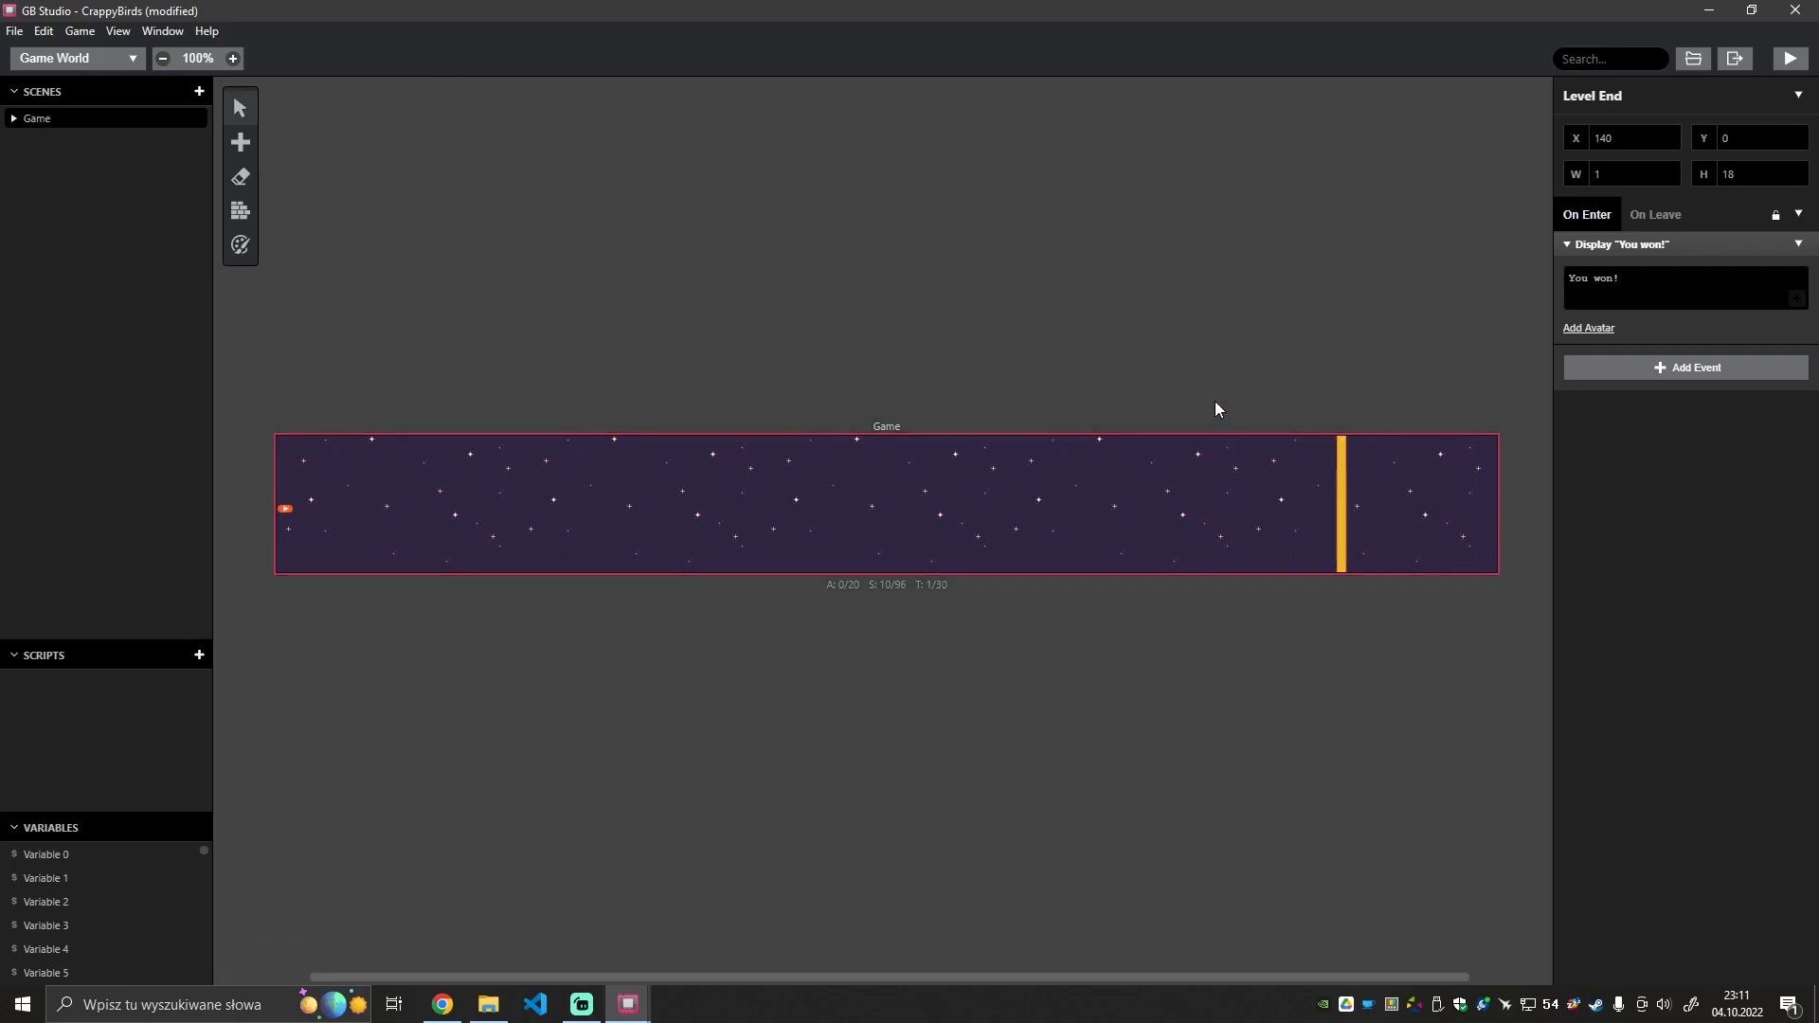
click(243, 241)
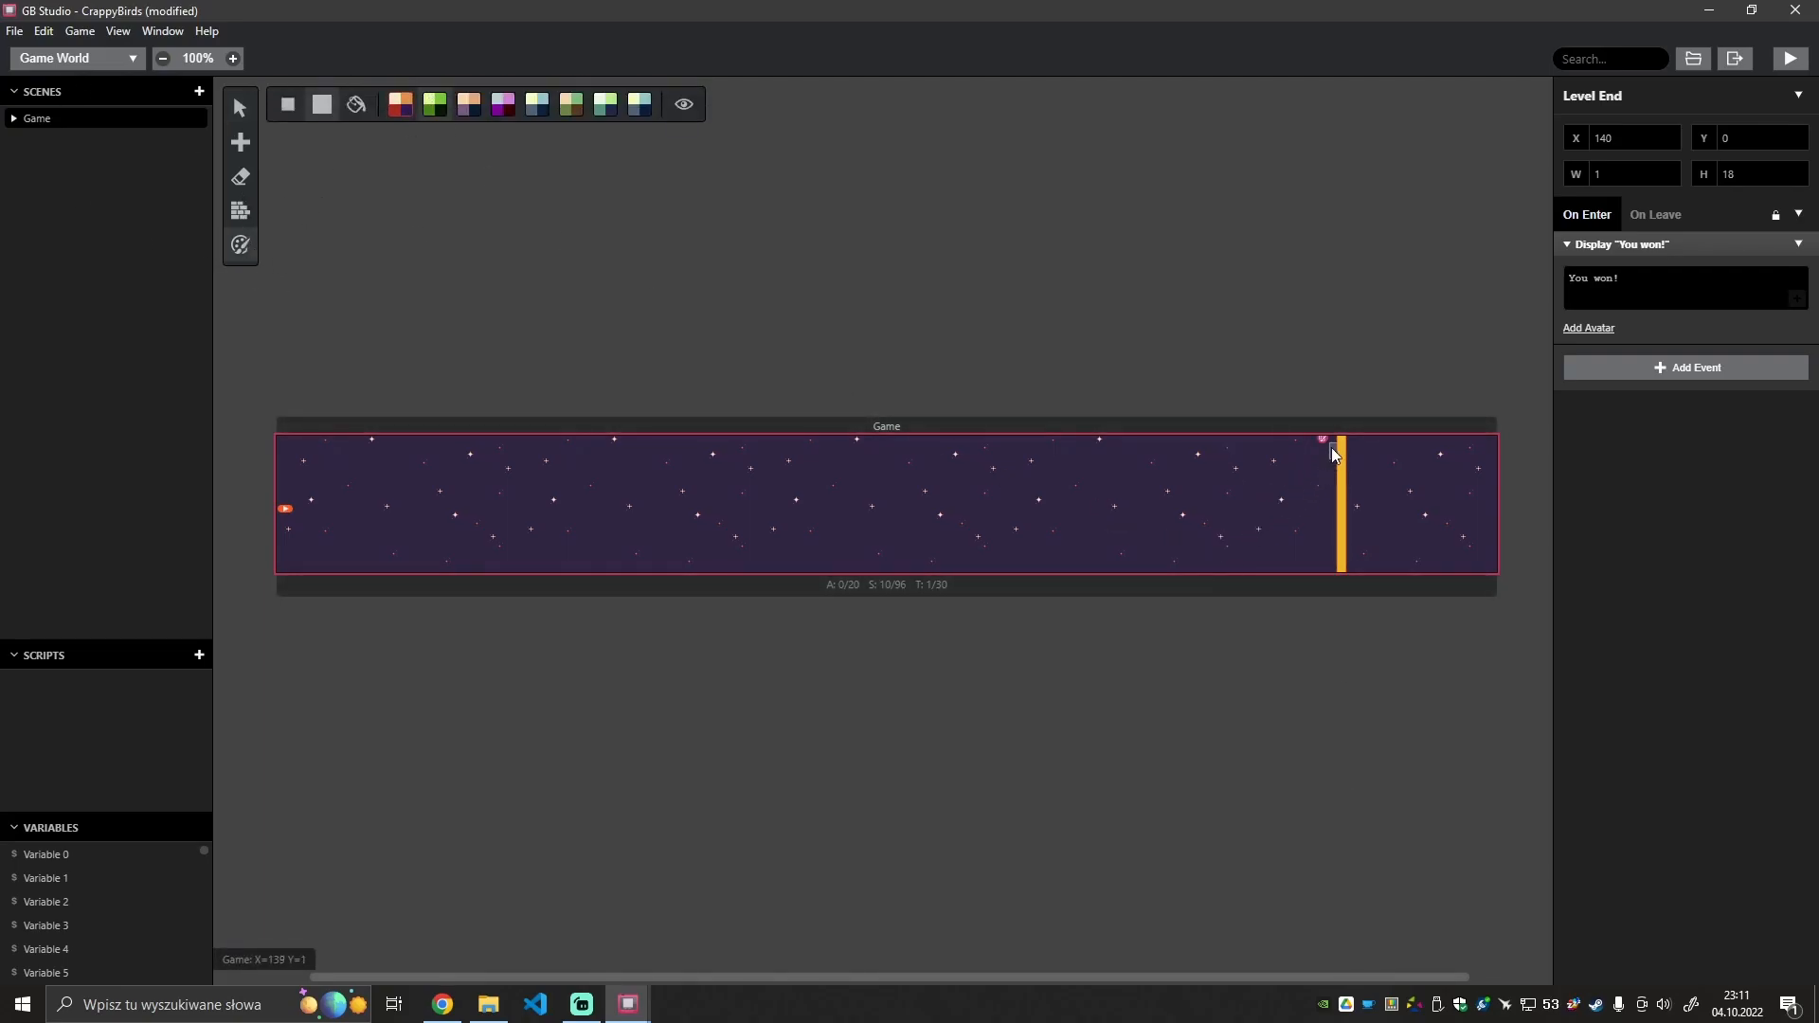
click(1334, 448)
drag(1331, 485, 1329, 527)
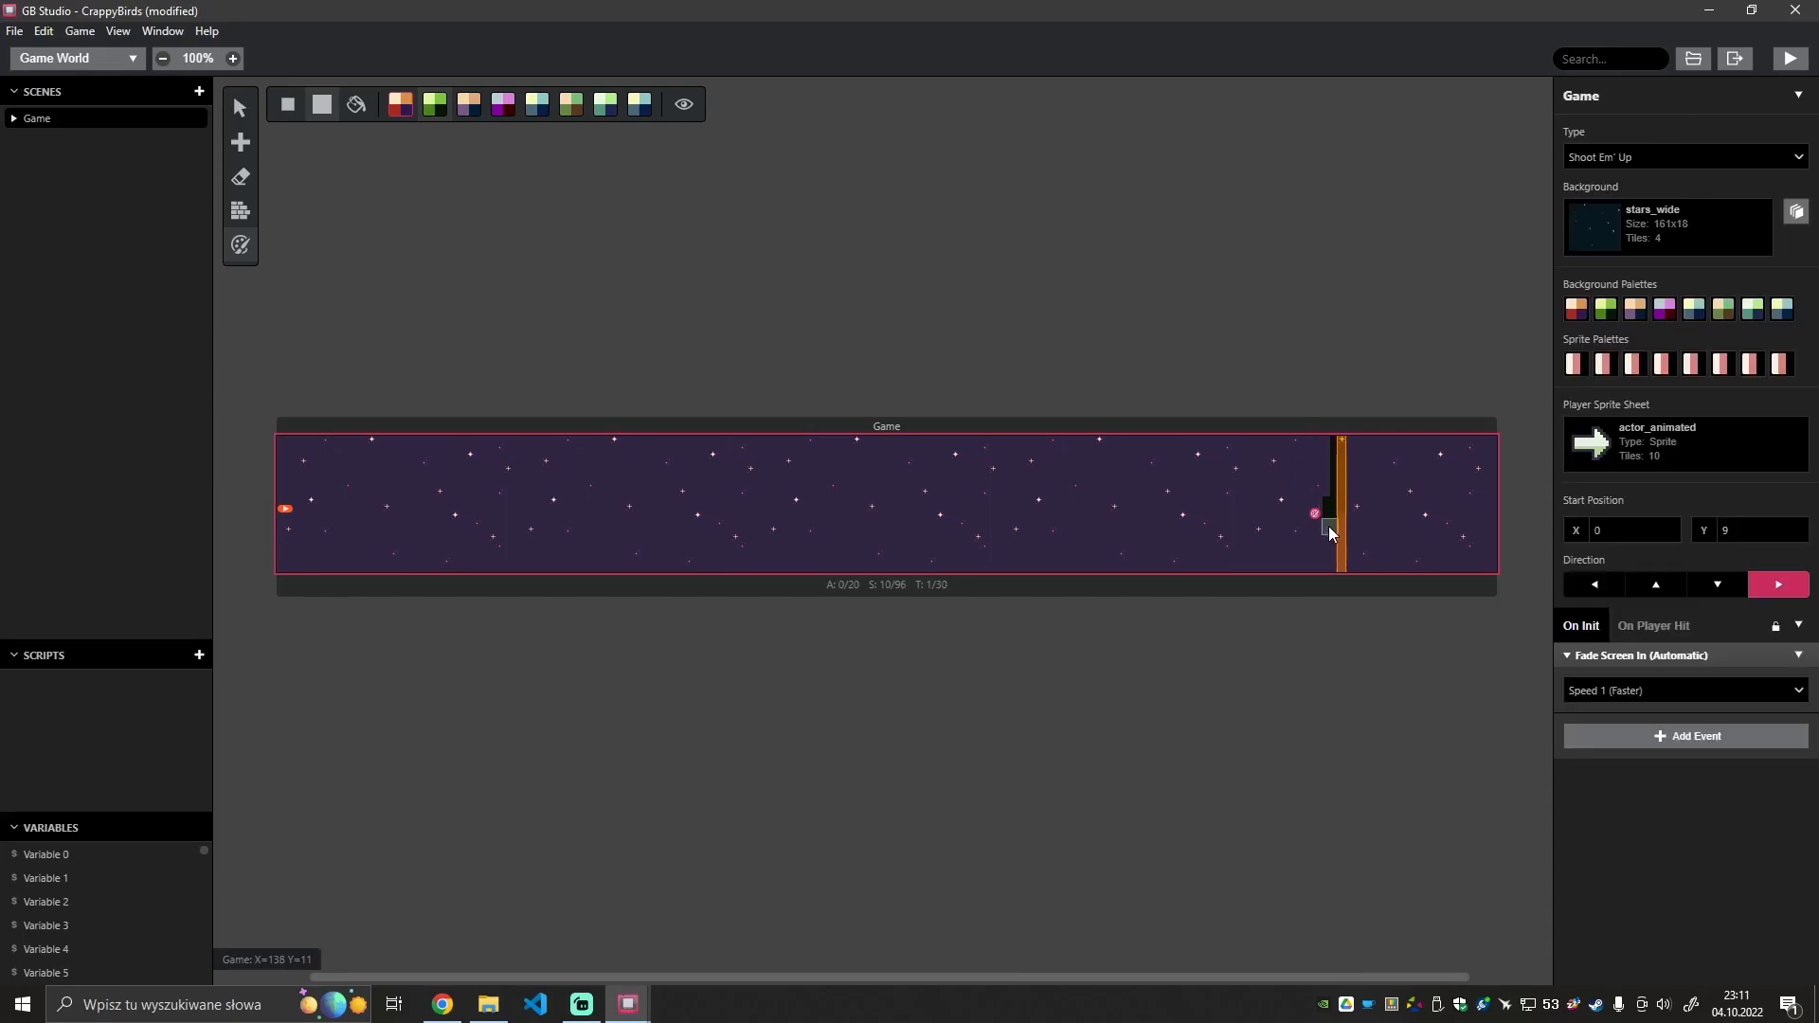
key(ctrl+z)
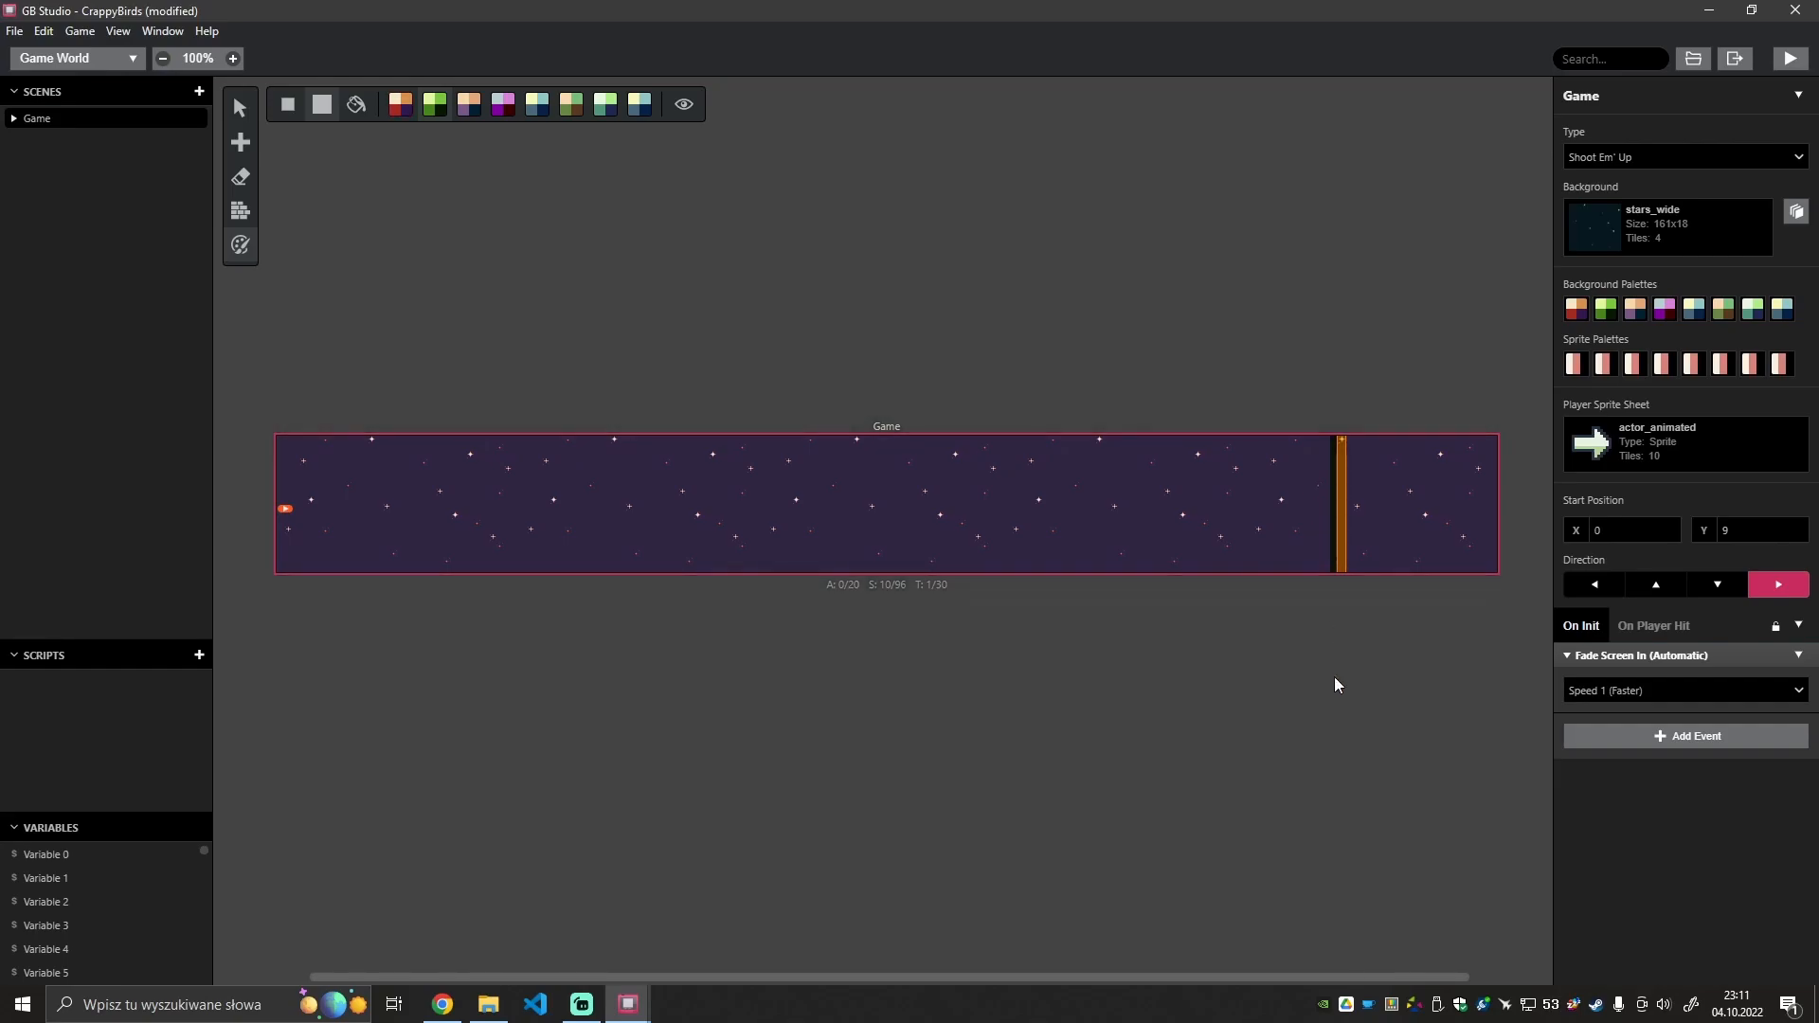
Run the game until the "You won!" dialogue, dismiss it, and close the preview.
click(1781, 63)
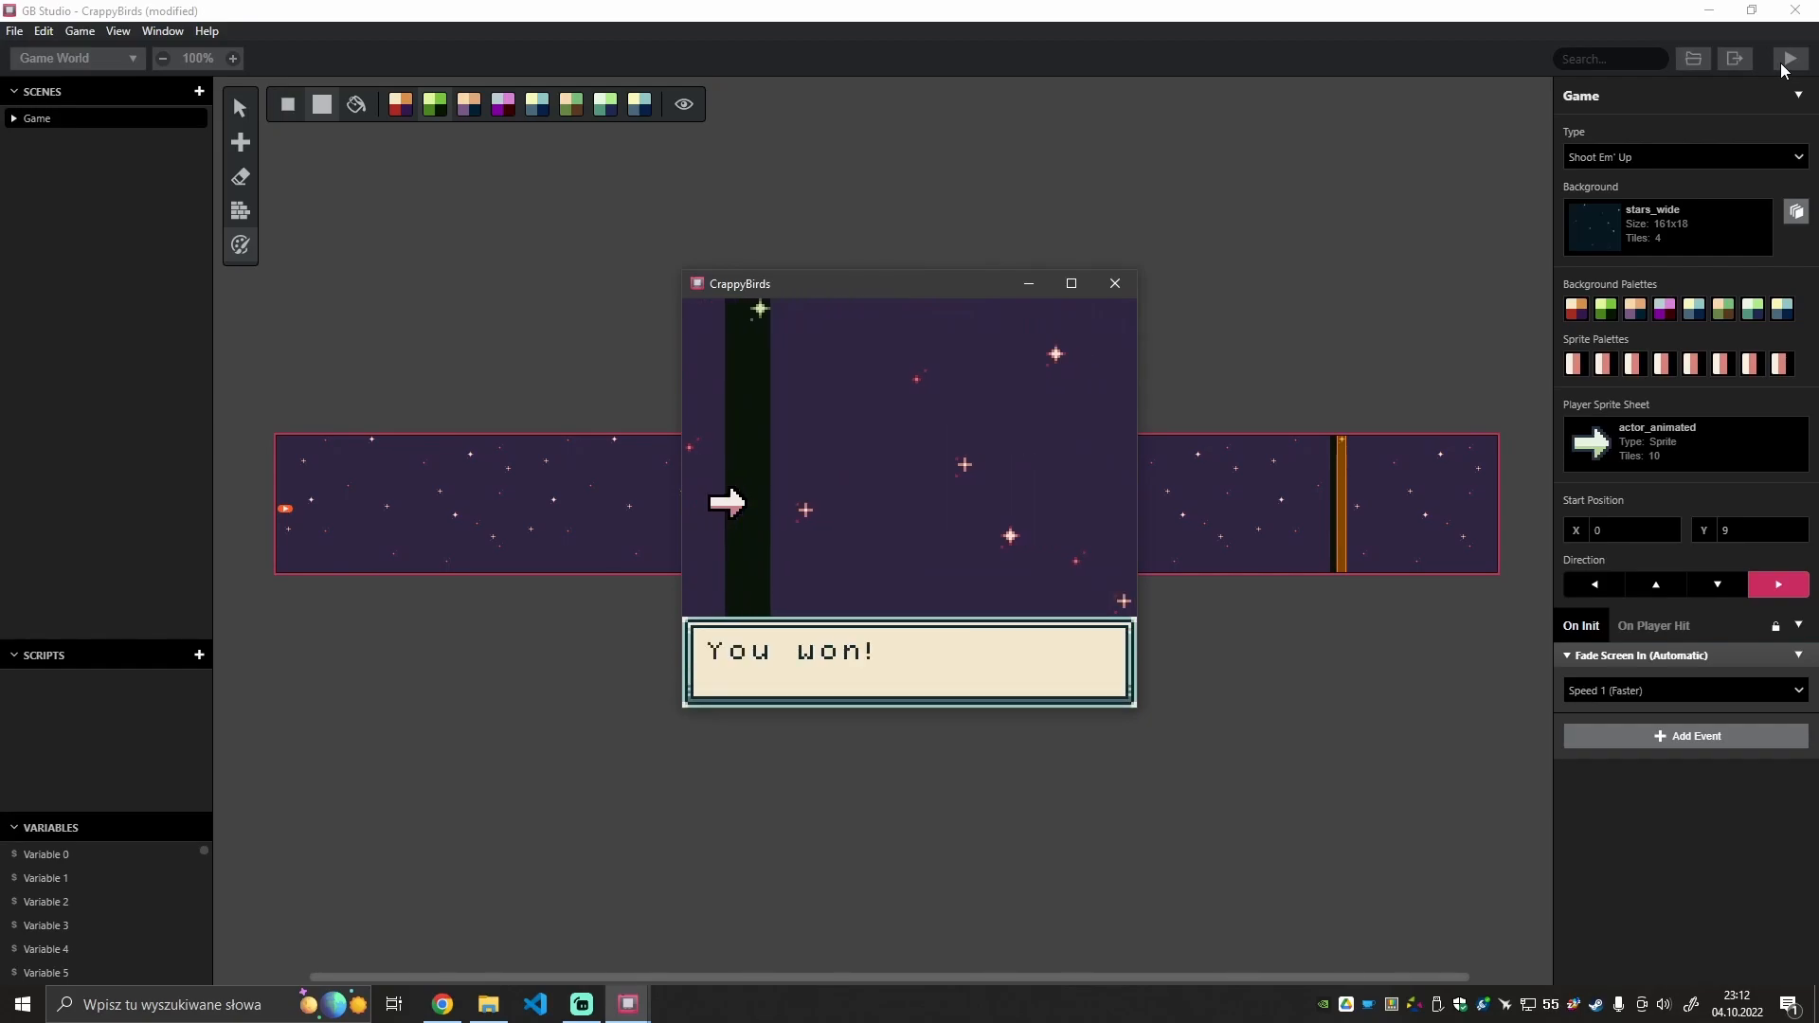
key(z)
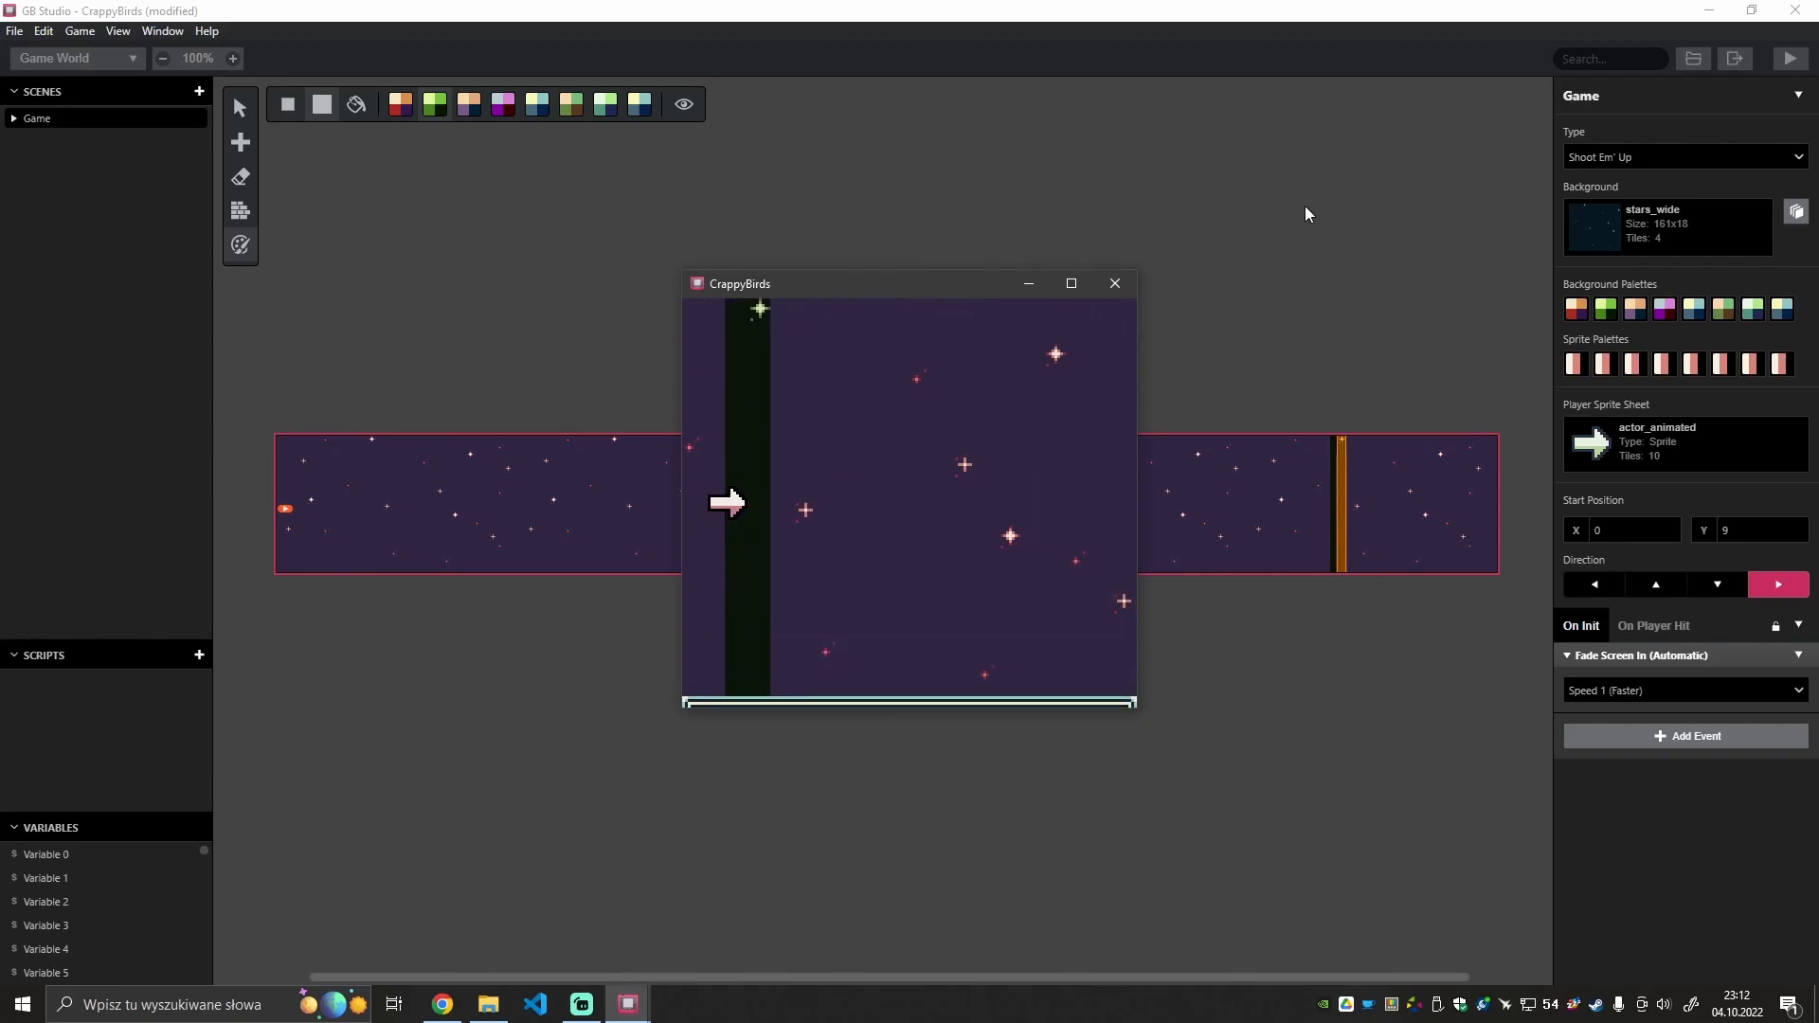
click(1116, 285)
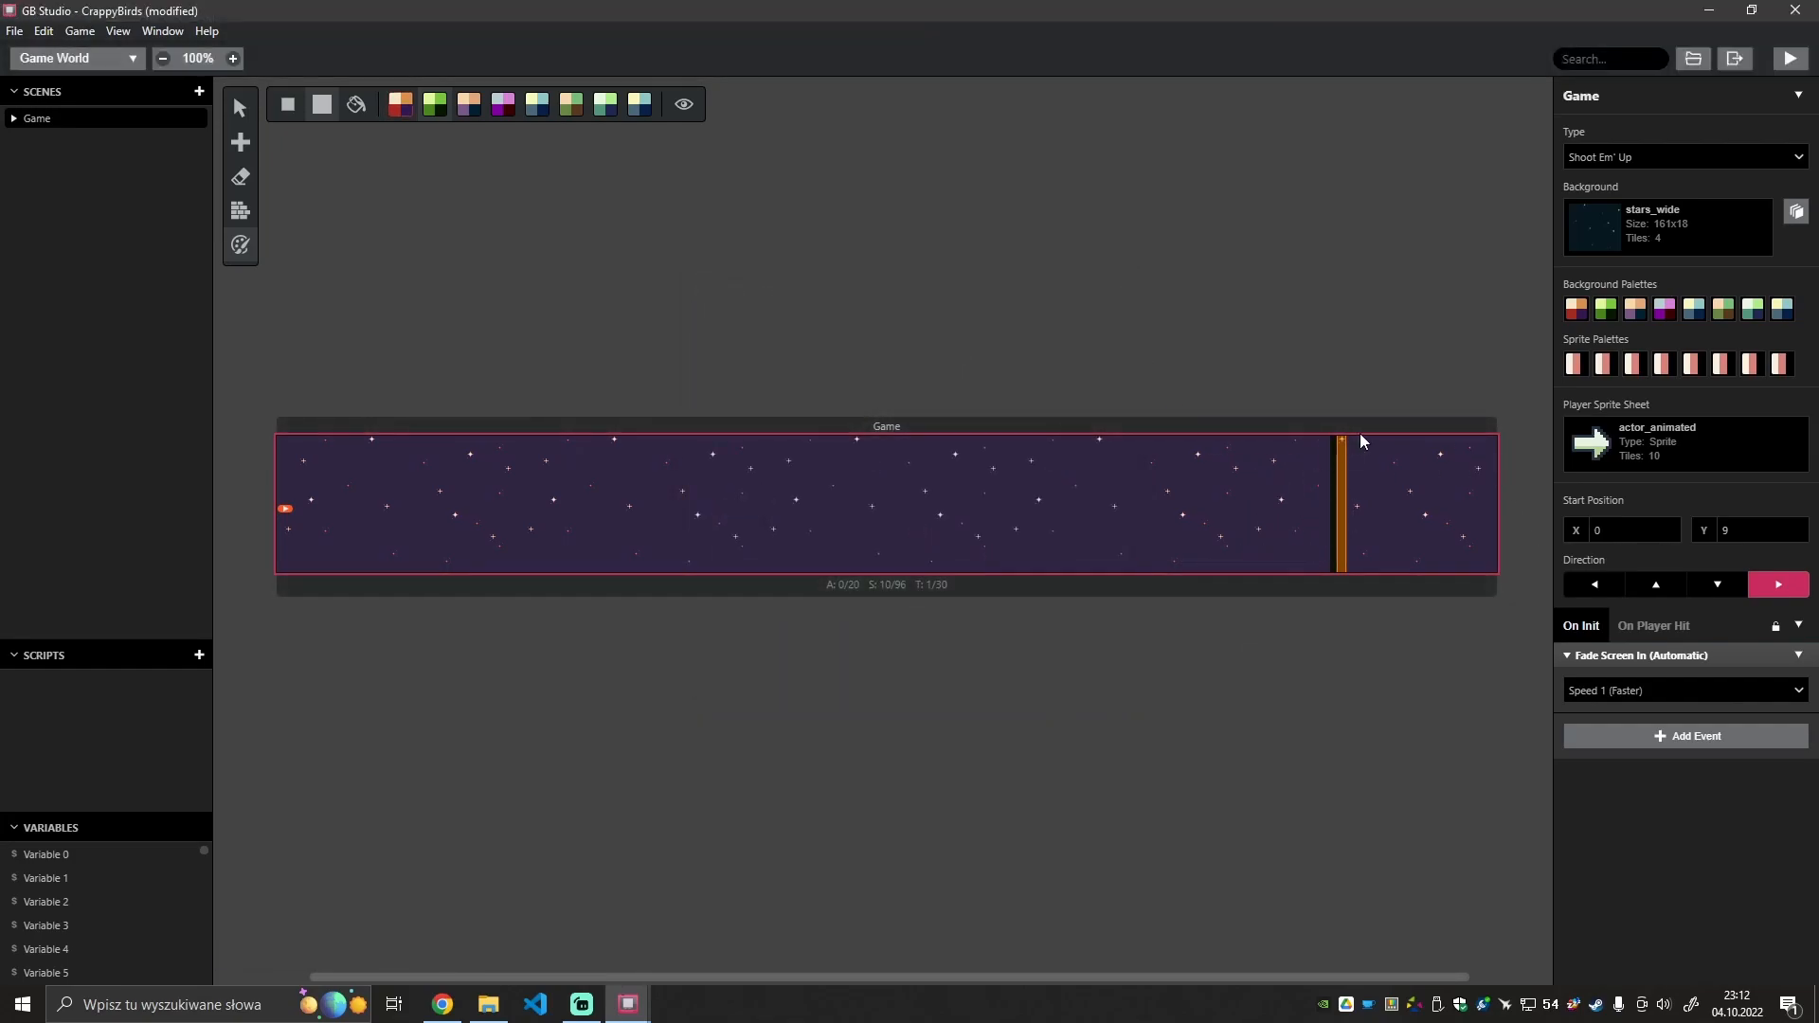
Search the events available for the Level End trigger for "reset", "player" and "actor".
click(1343, 551)
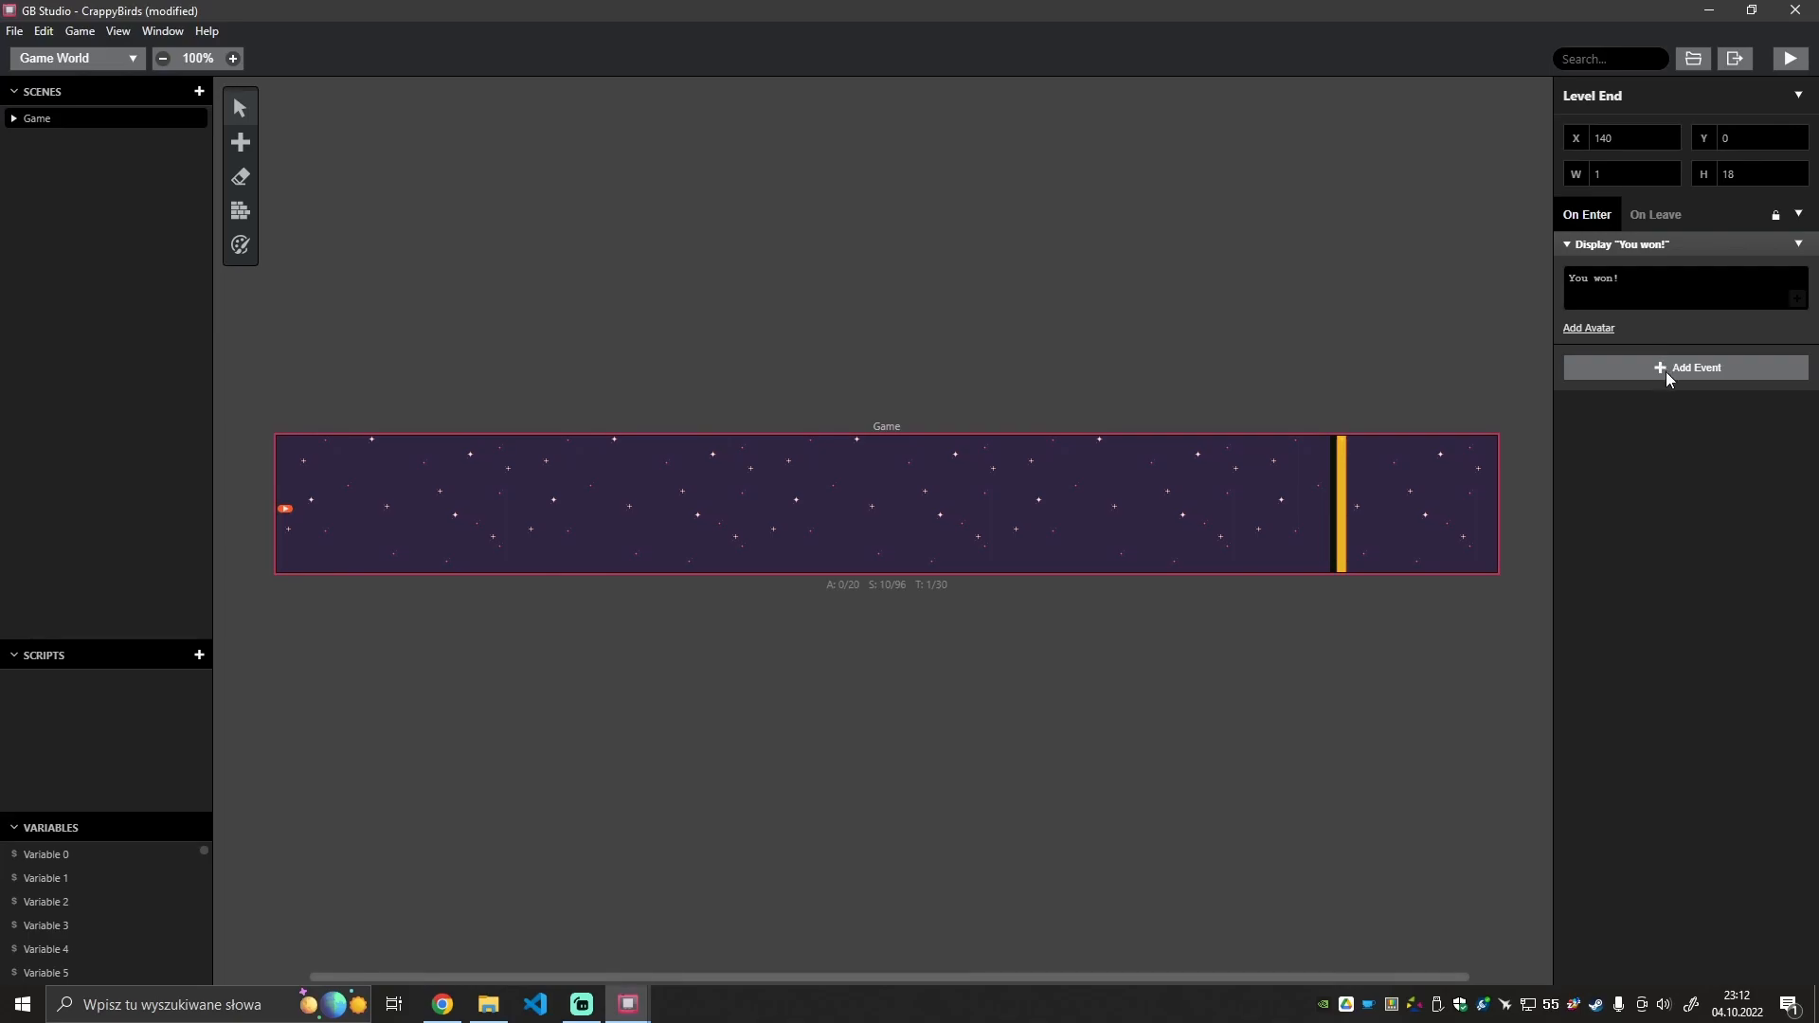
click(1799, 216)
click(1702, 517)
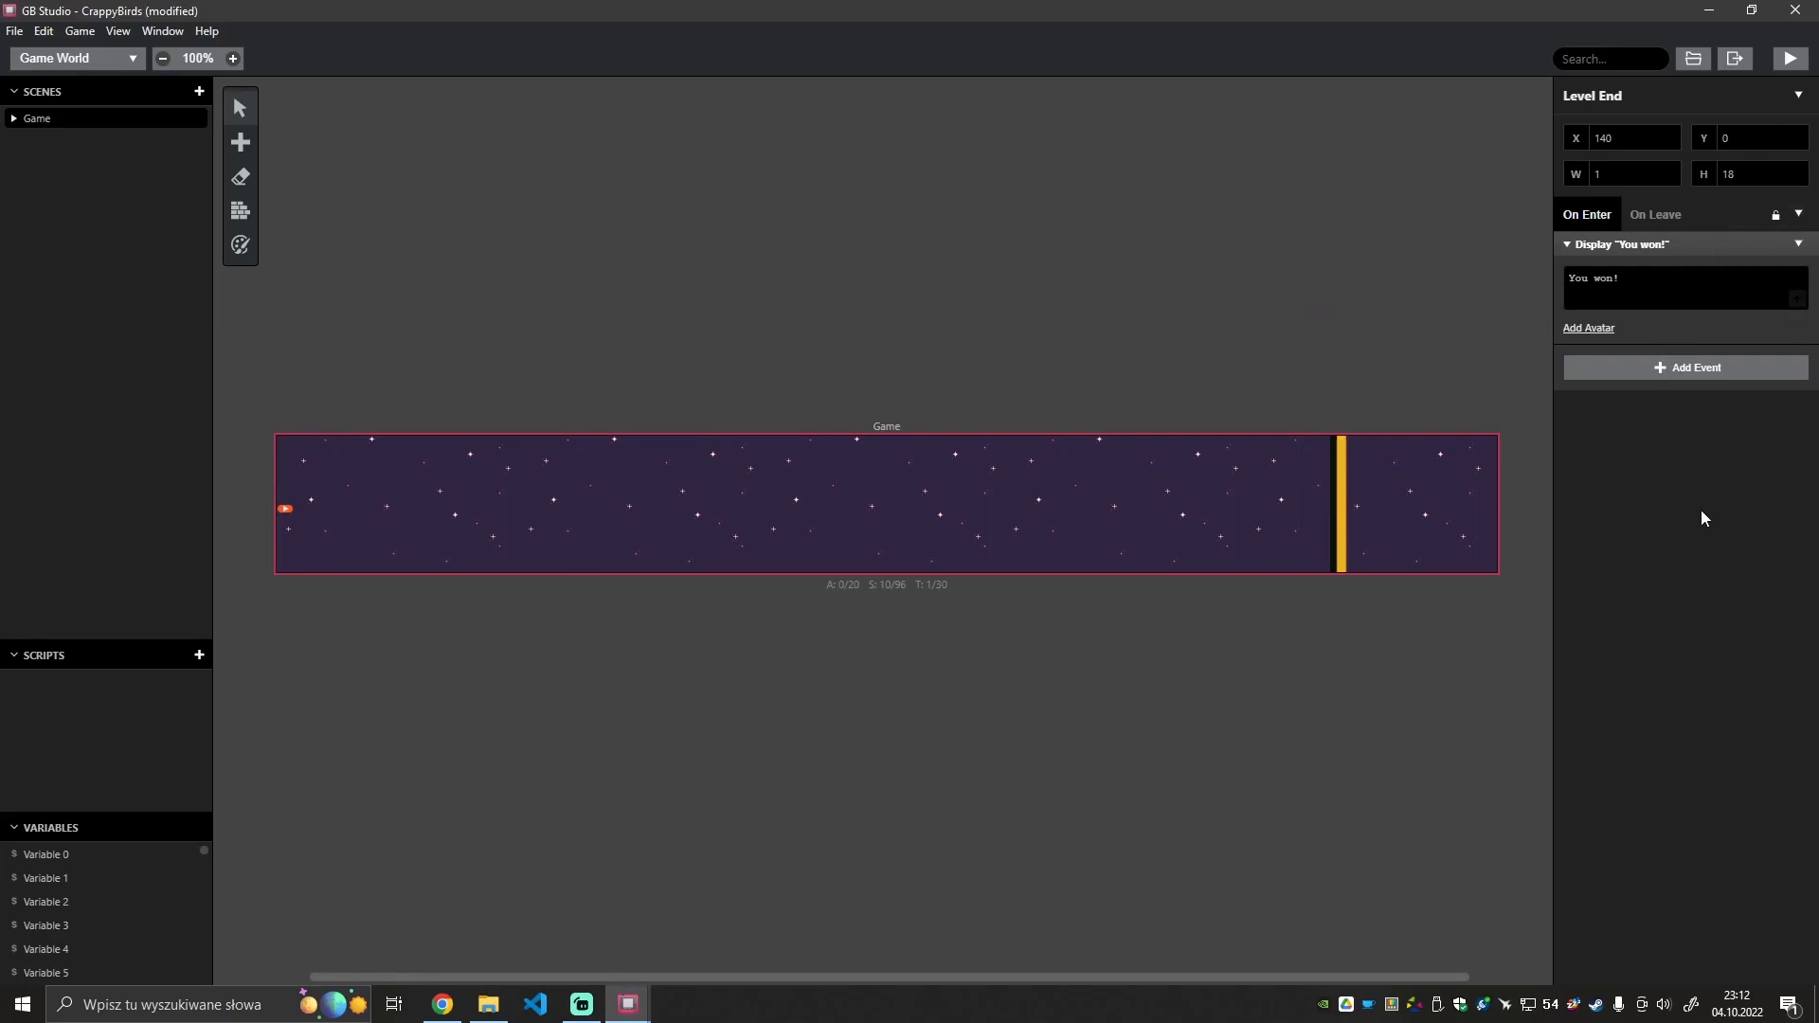
click(1654, 383)
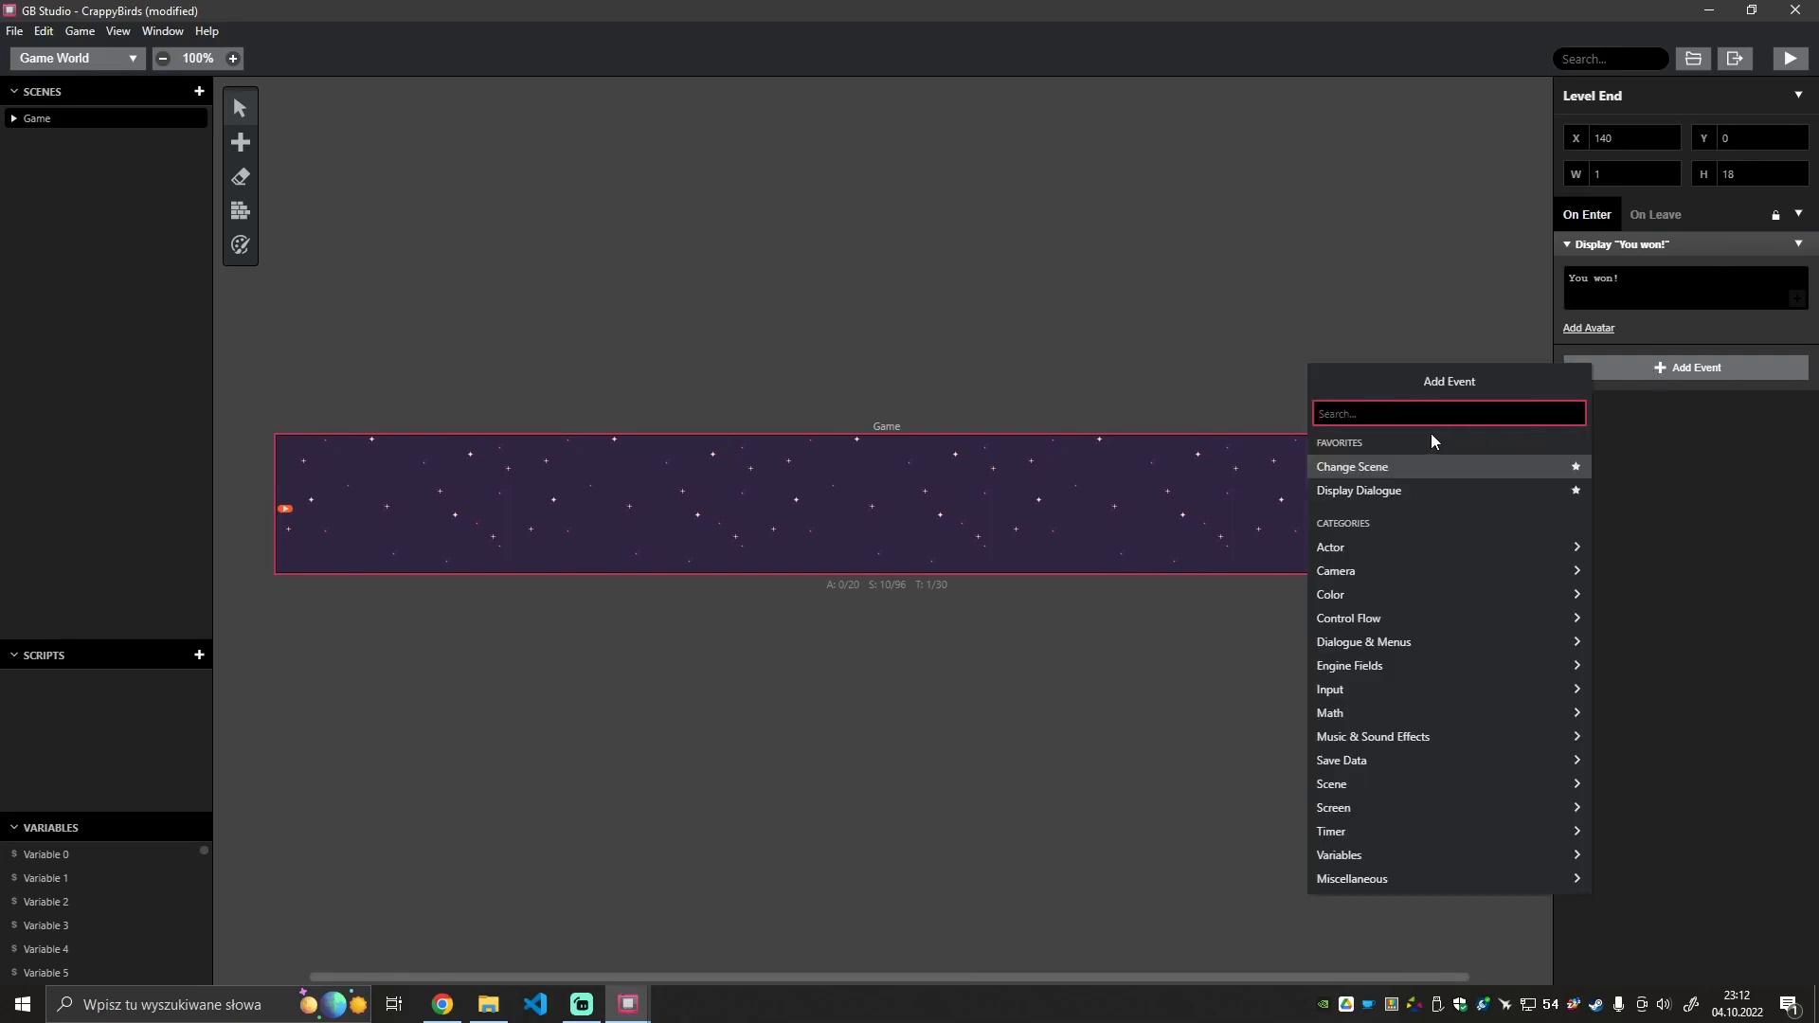
text(reset)
key(BackSpace)
key(BackSpace)
key(BackSpace)
key(BackSpace)
key(BackSpace)
text(player)
key(Down)
key(Down)
key(Down)
key(ctrl+a)
text(actor)
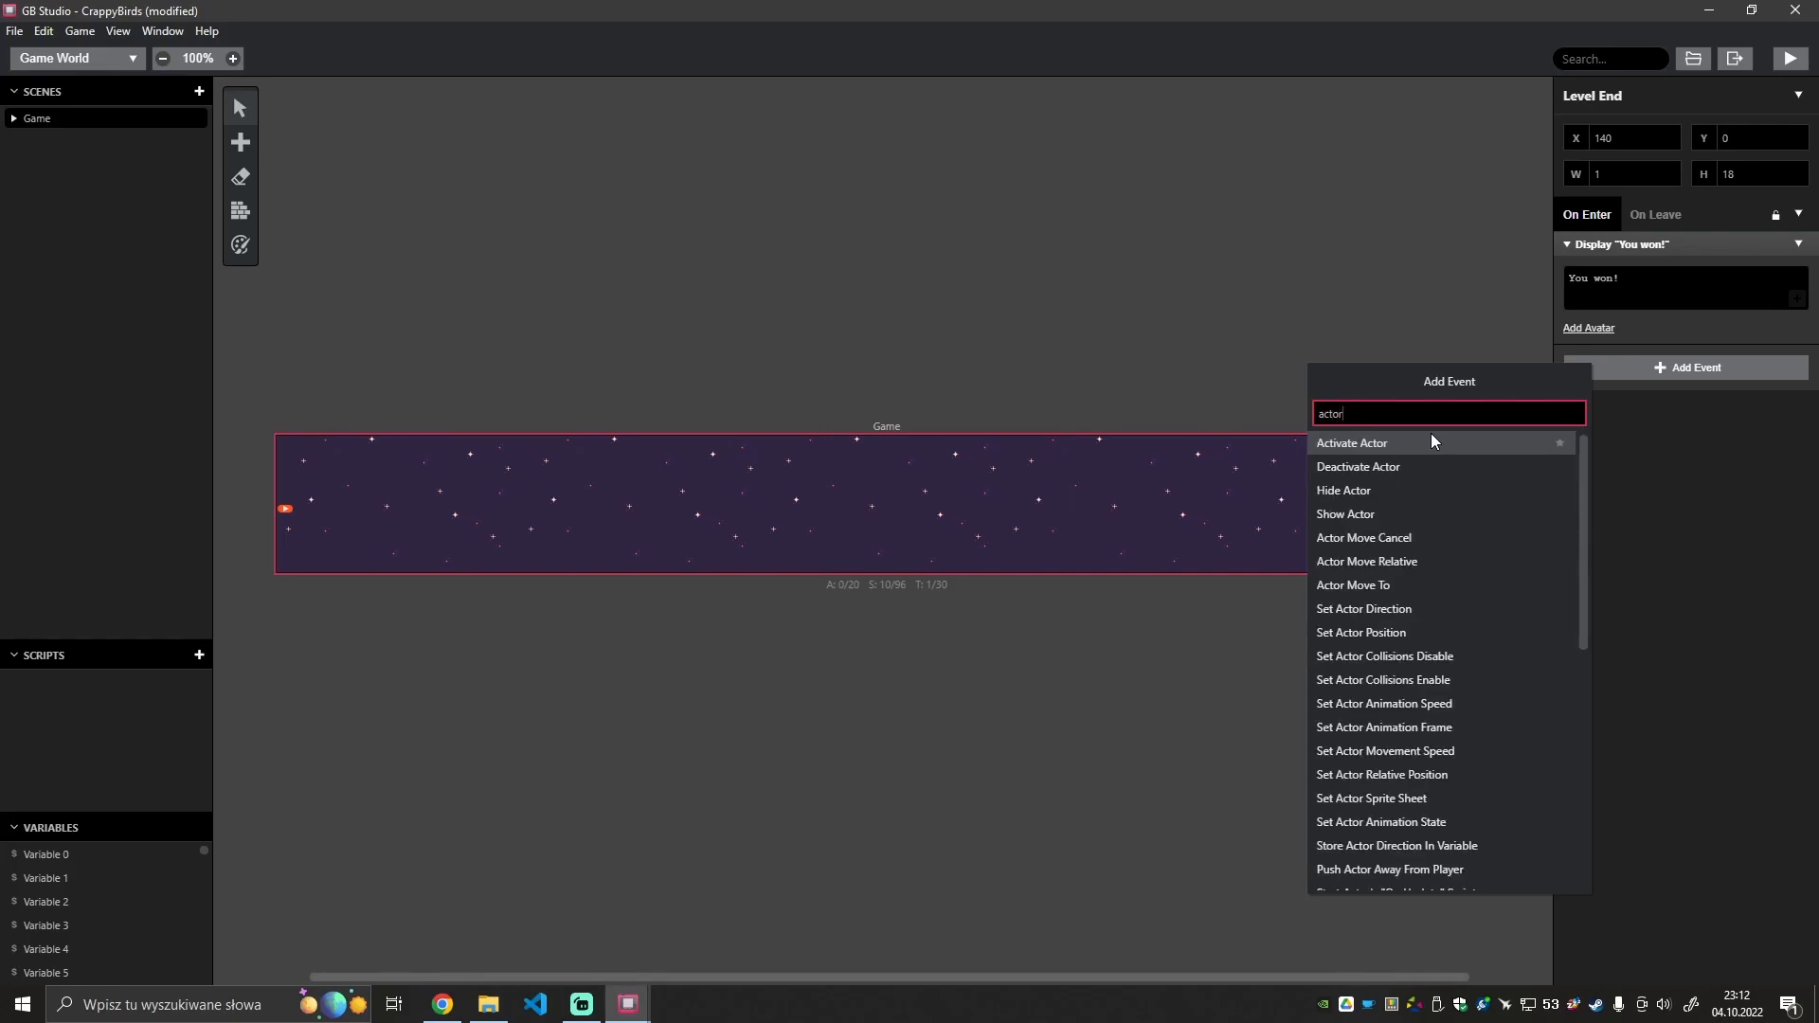
Add a Set Actor Position event sending the Player to X 0, Y 9 after the dialogue, and save the project.
key(ctrl+a)
text(positio)
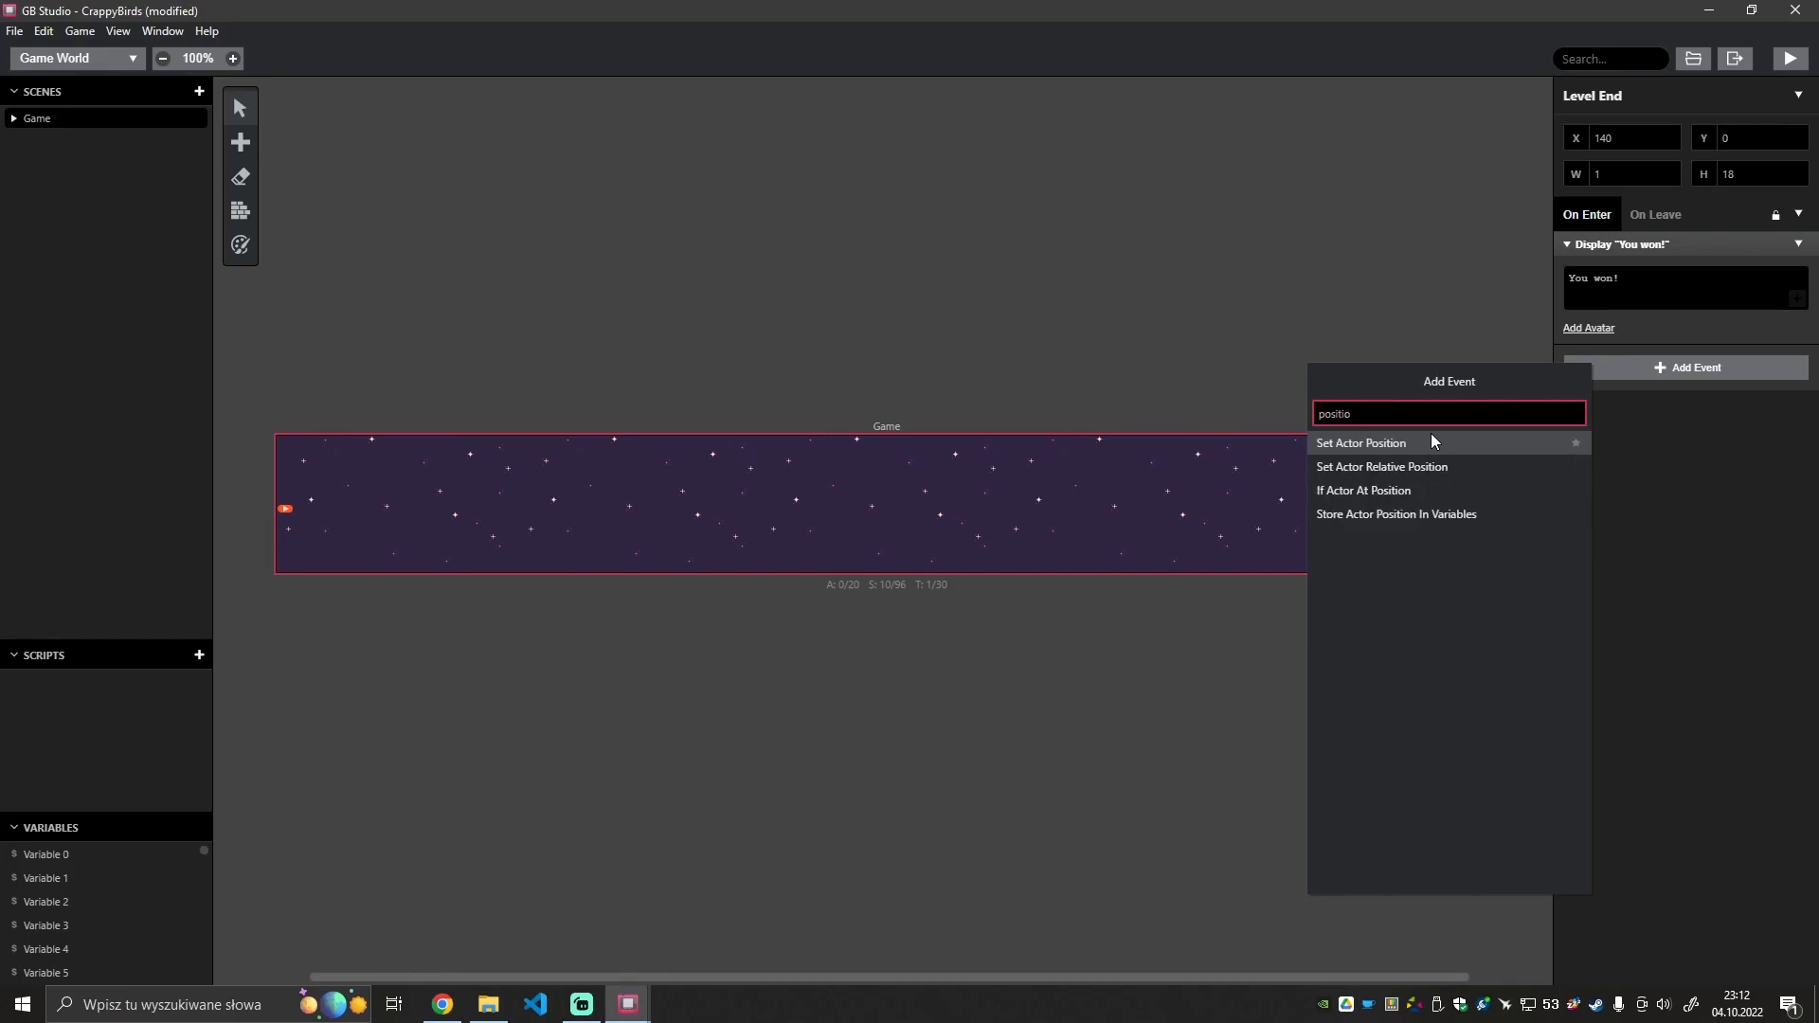
key(Return)
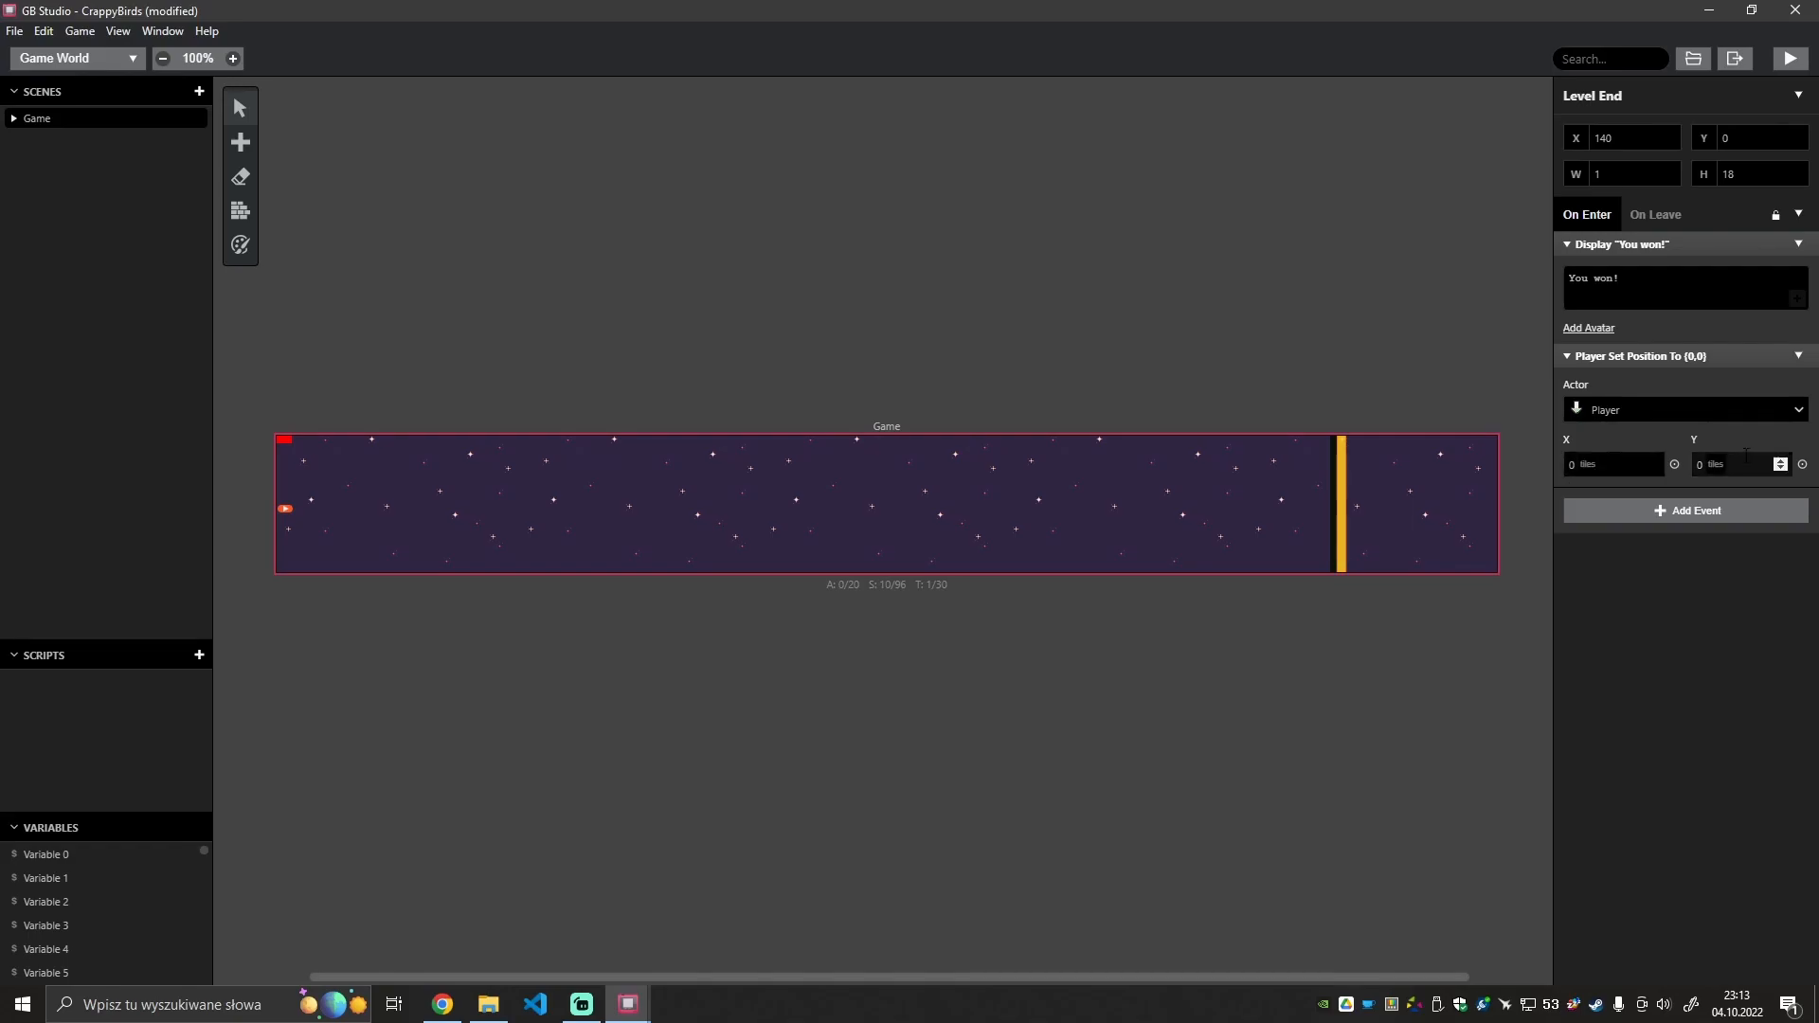
click(1061, 426)
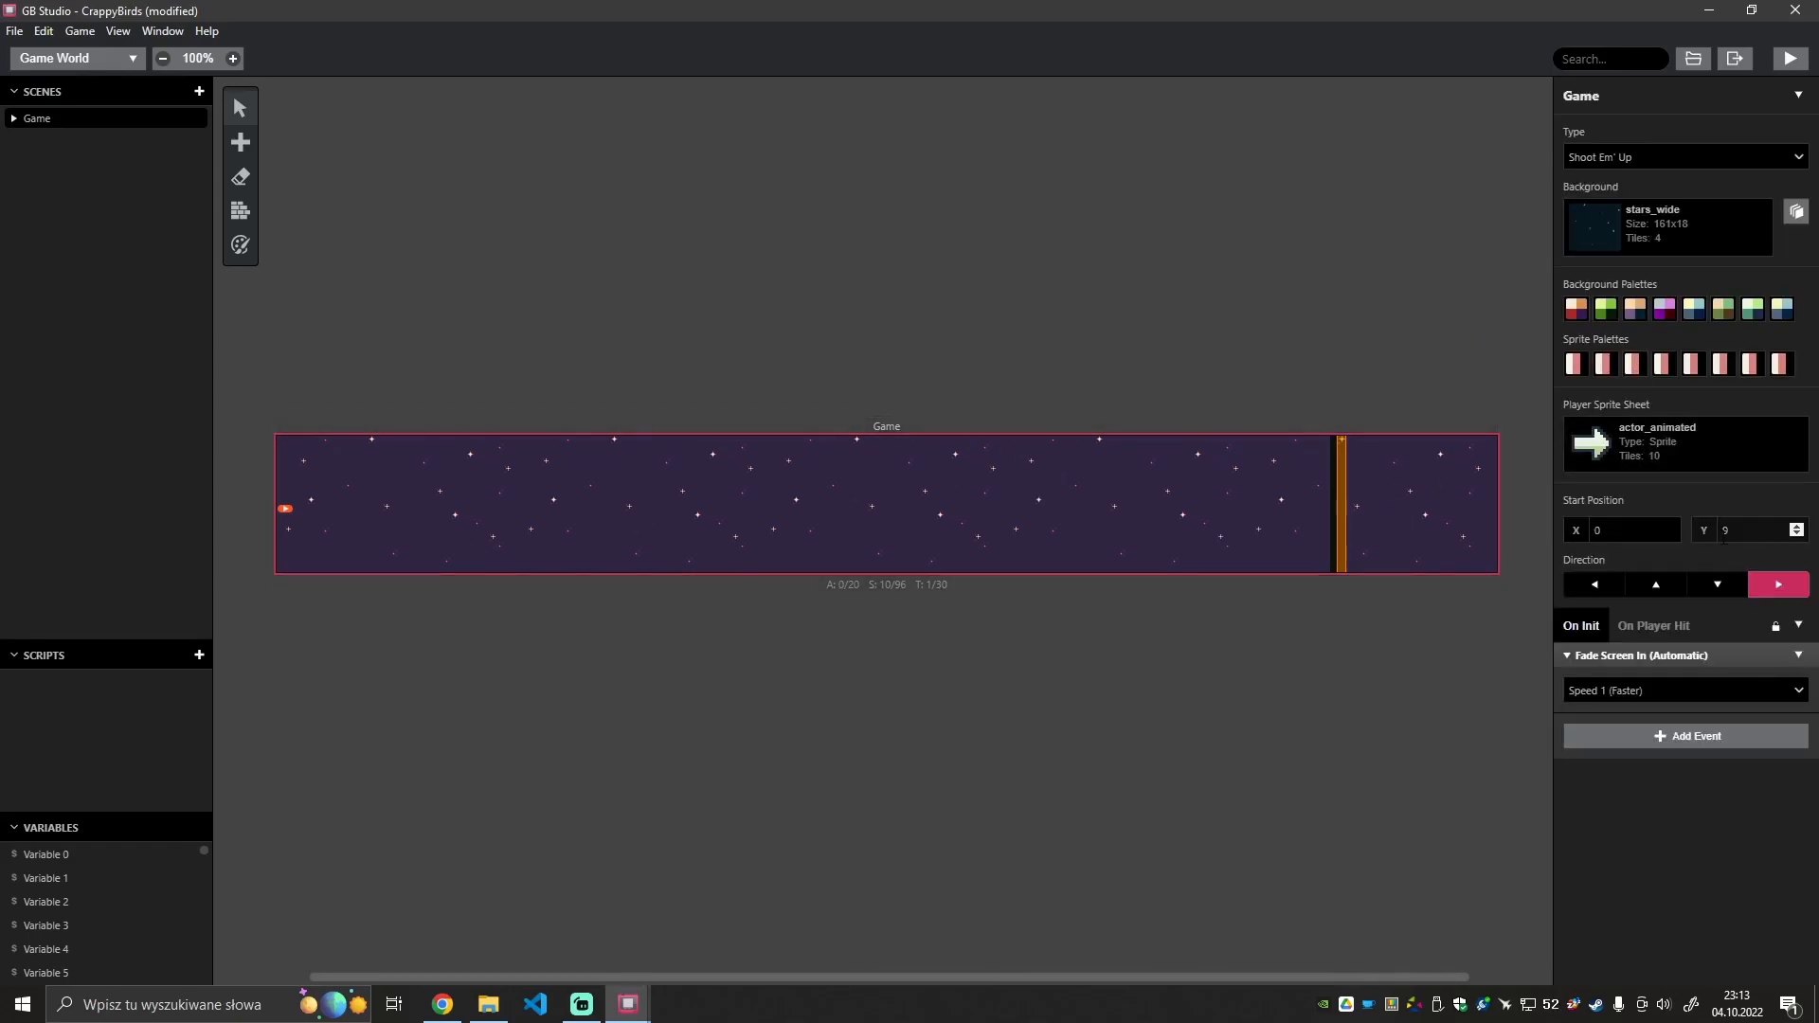
click(1341, 553)
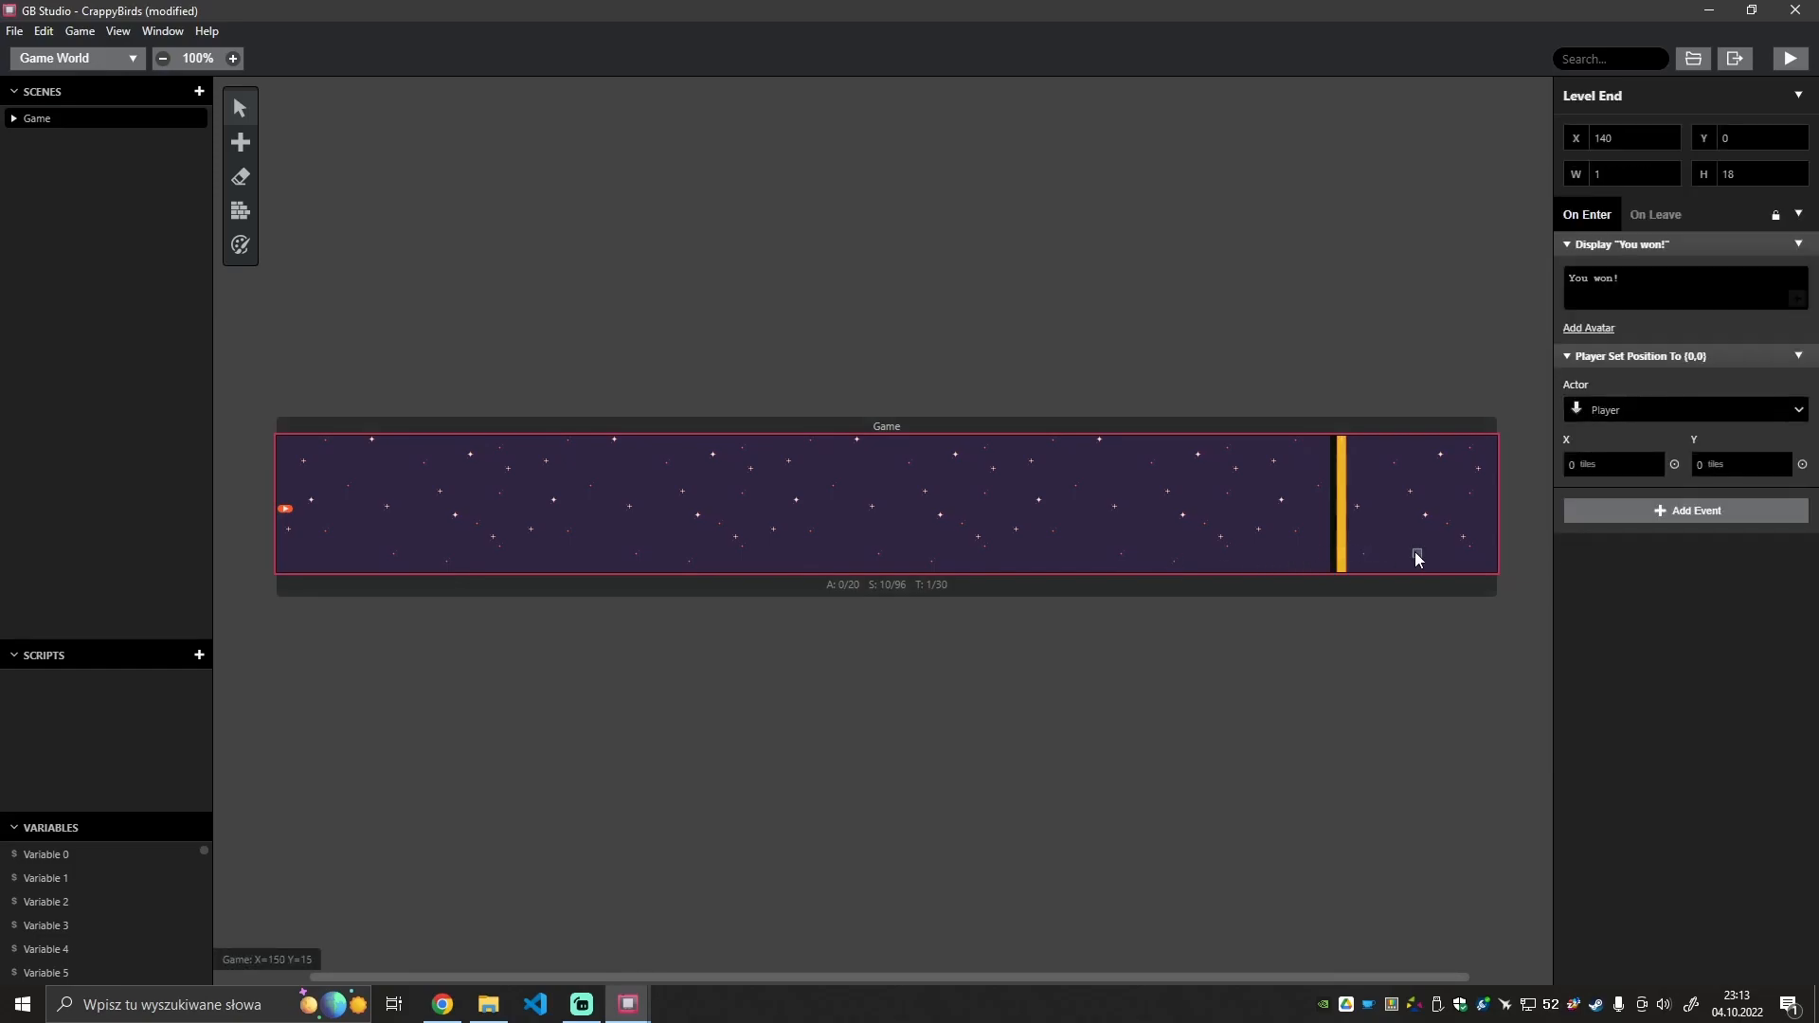
click(1739, 471)
text(9)
click(1755, 732)
key(ctrl+s)
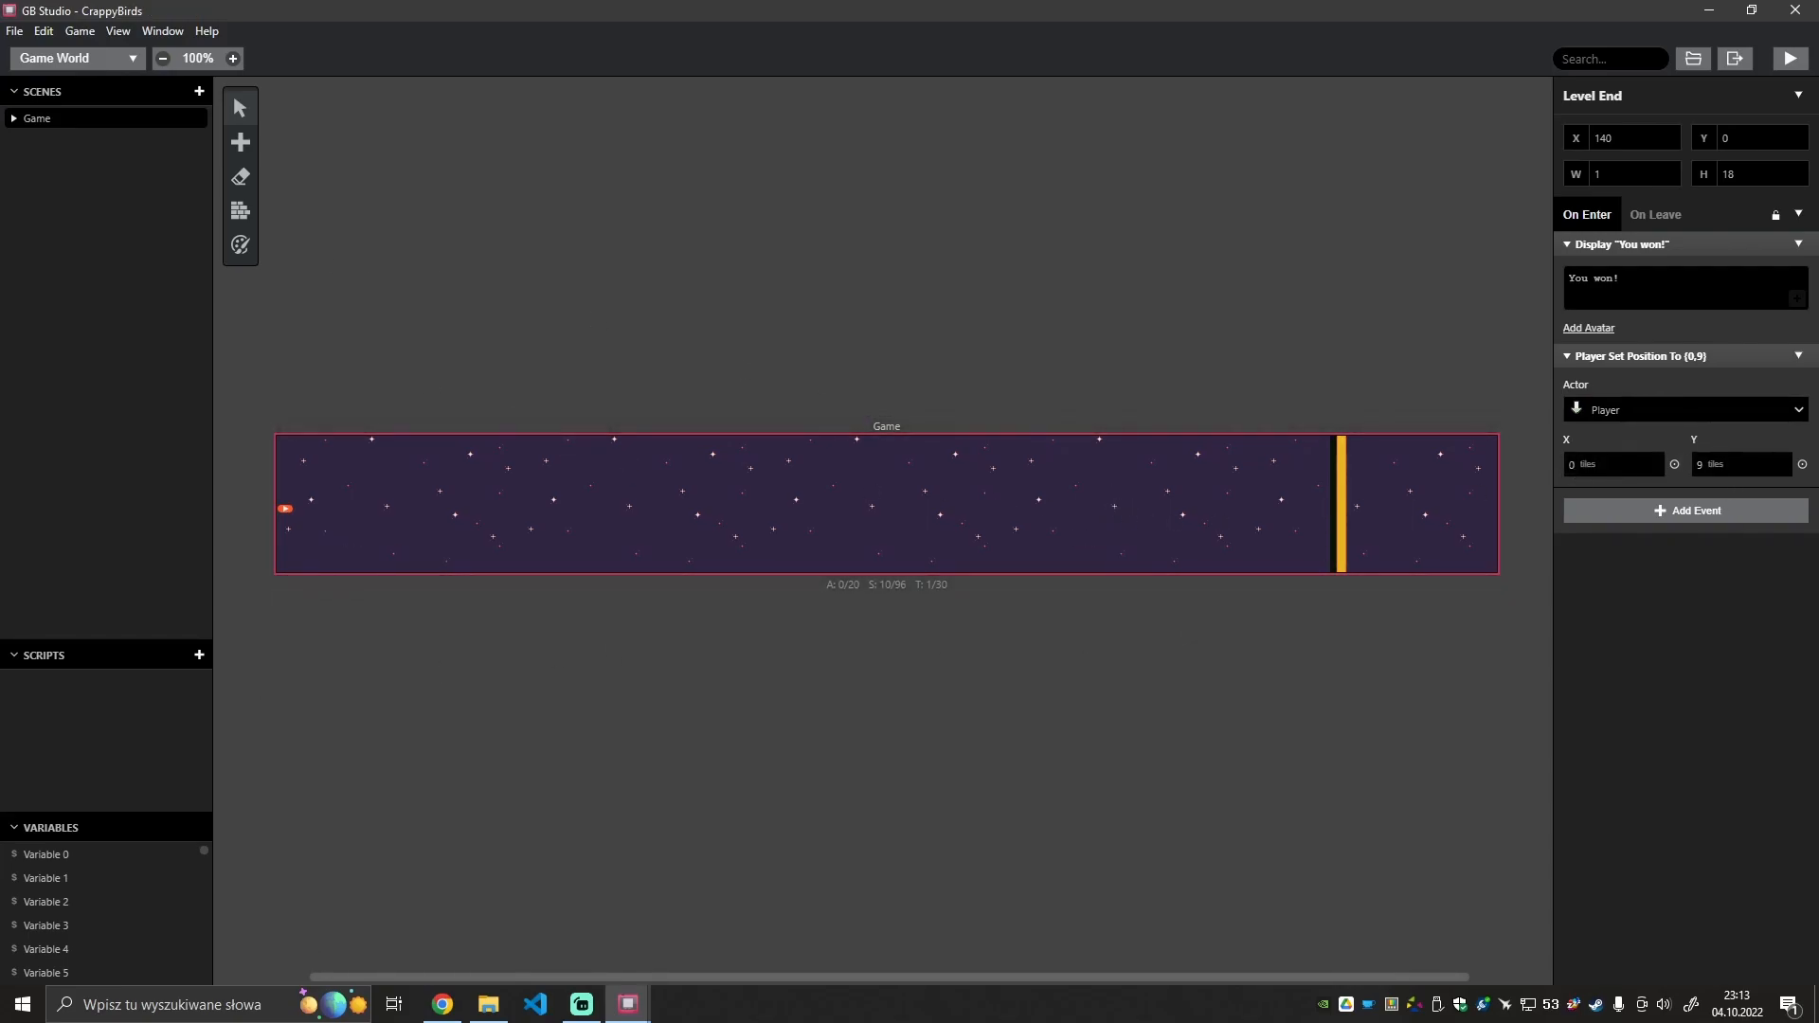
Create a new project script and name it Player Win.
click(199, 655)
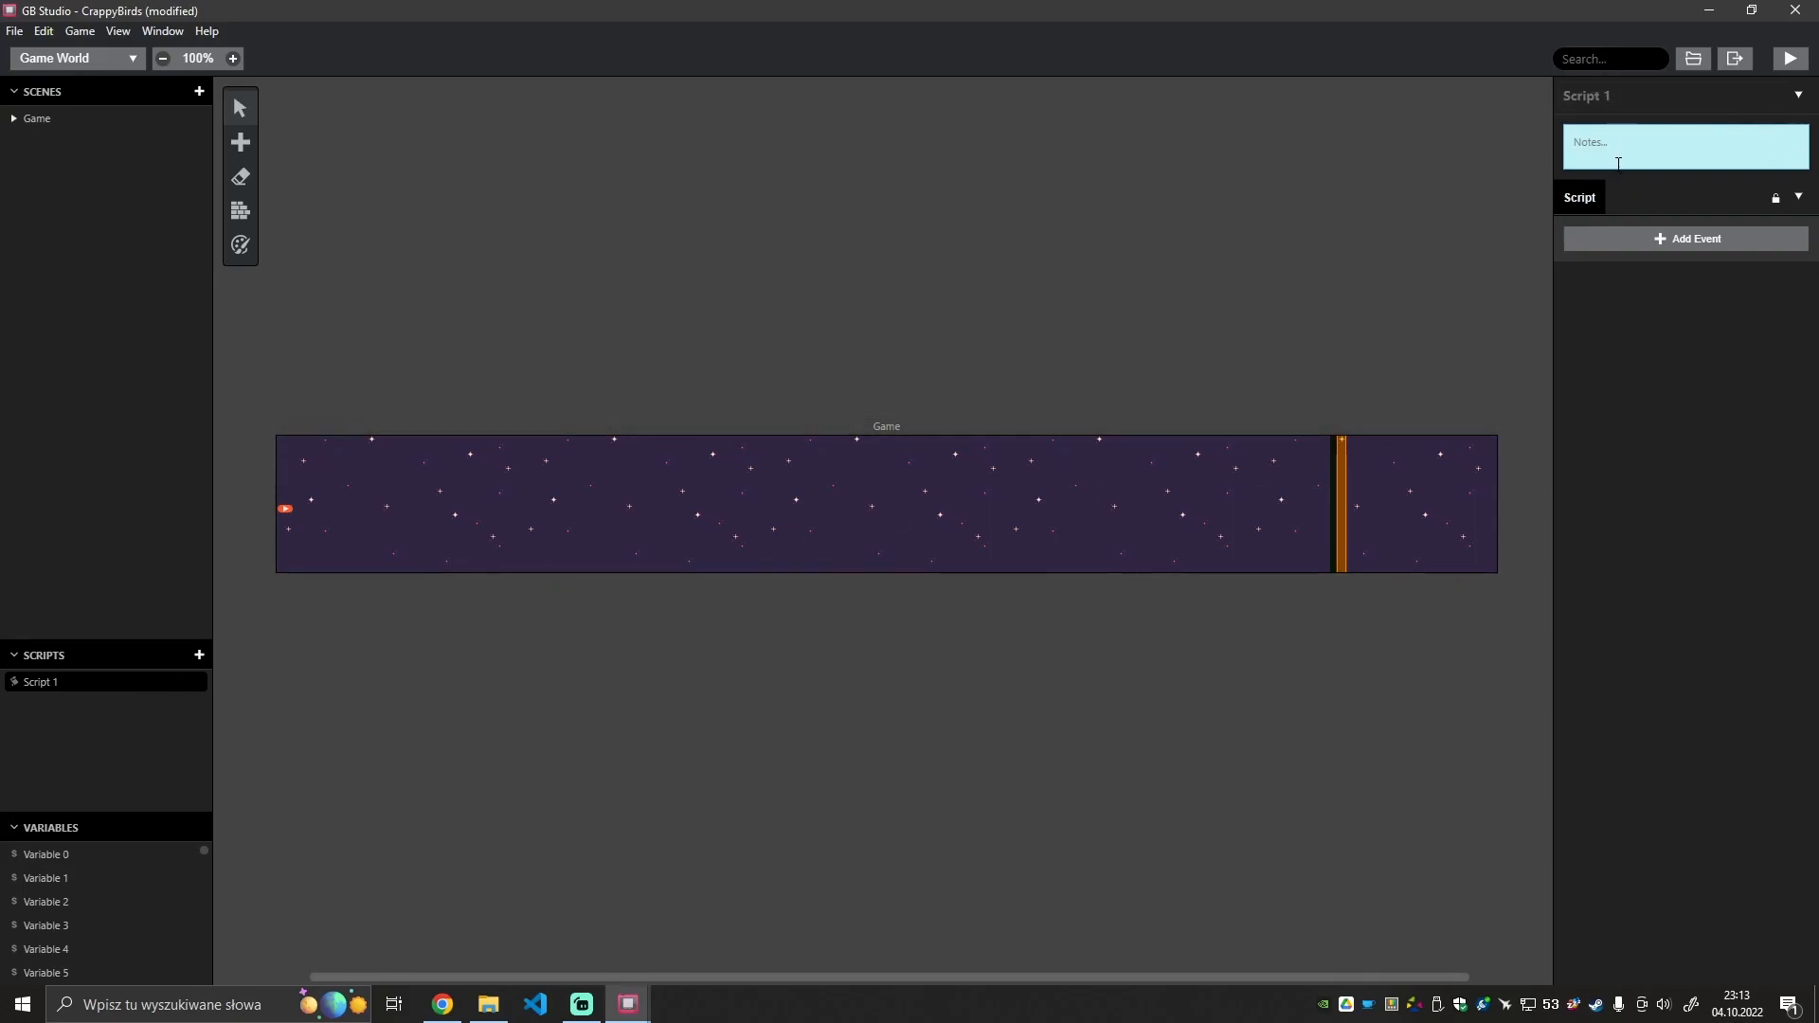
click(1639, 96)
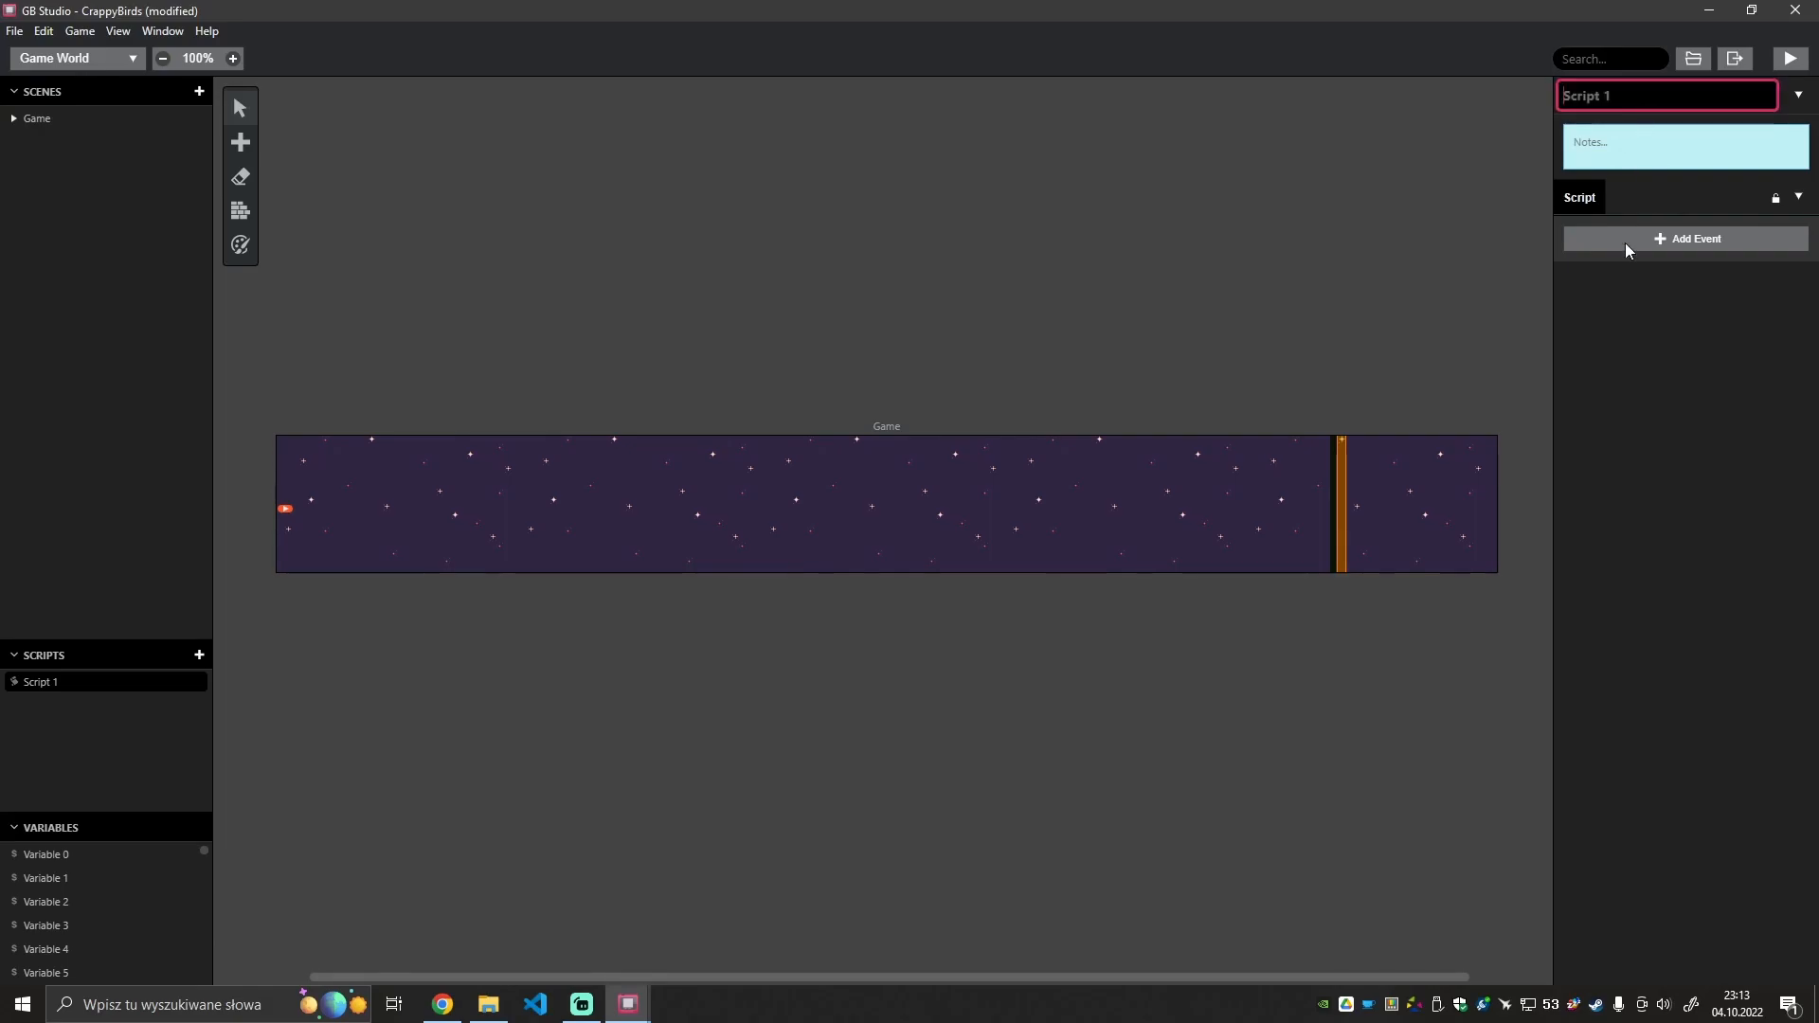
text(Player Won)
key(BackSpace)
key(BackSpace)
text(in)
click(1396, 699)
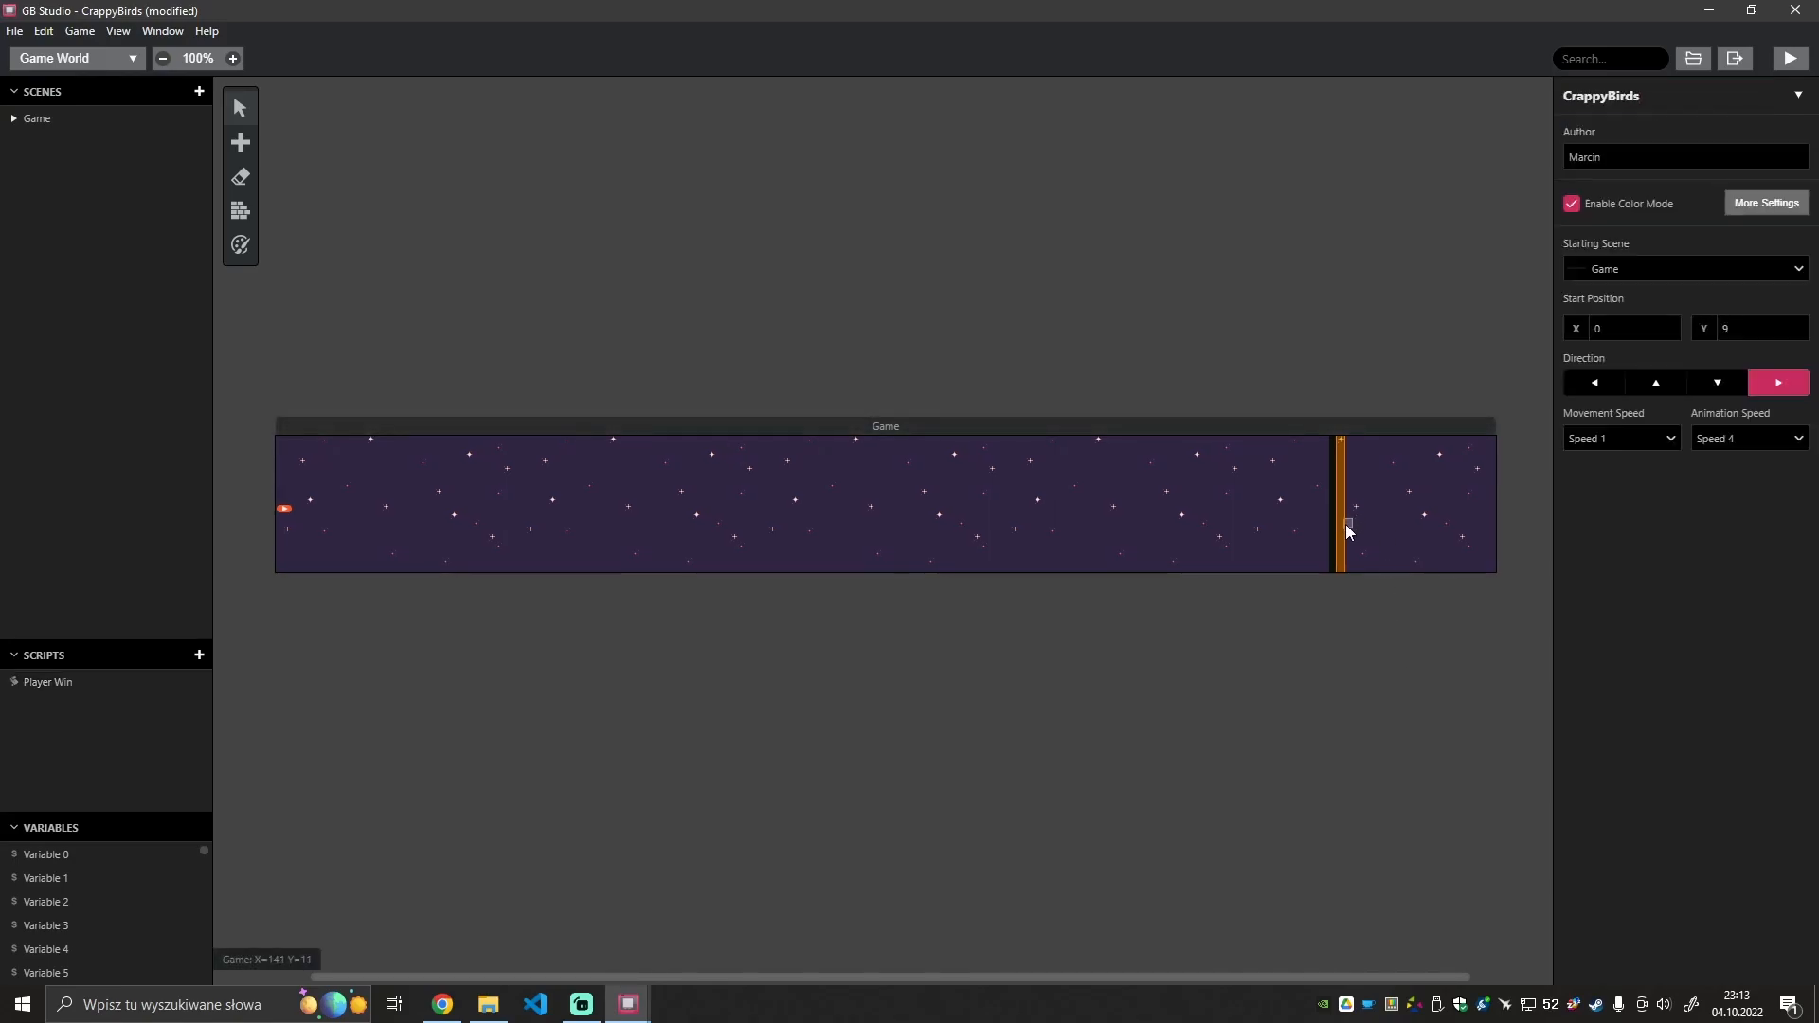
Copy the Level End trigger's On Enter script and replace the Player Win script's contents with it.
click(1348, 530)
click(1339, 537)
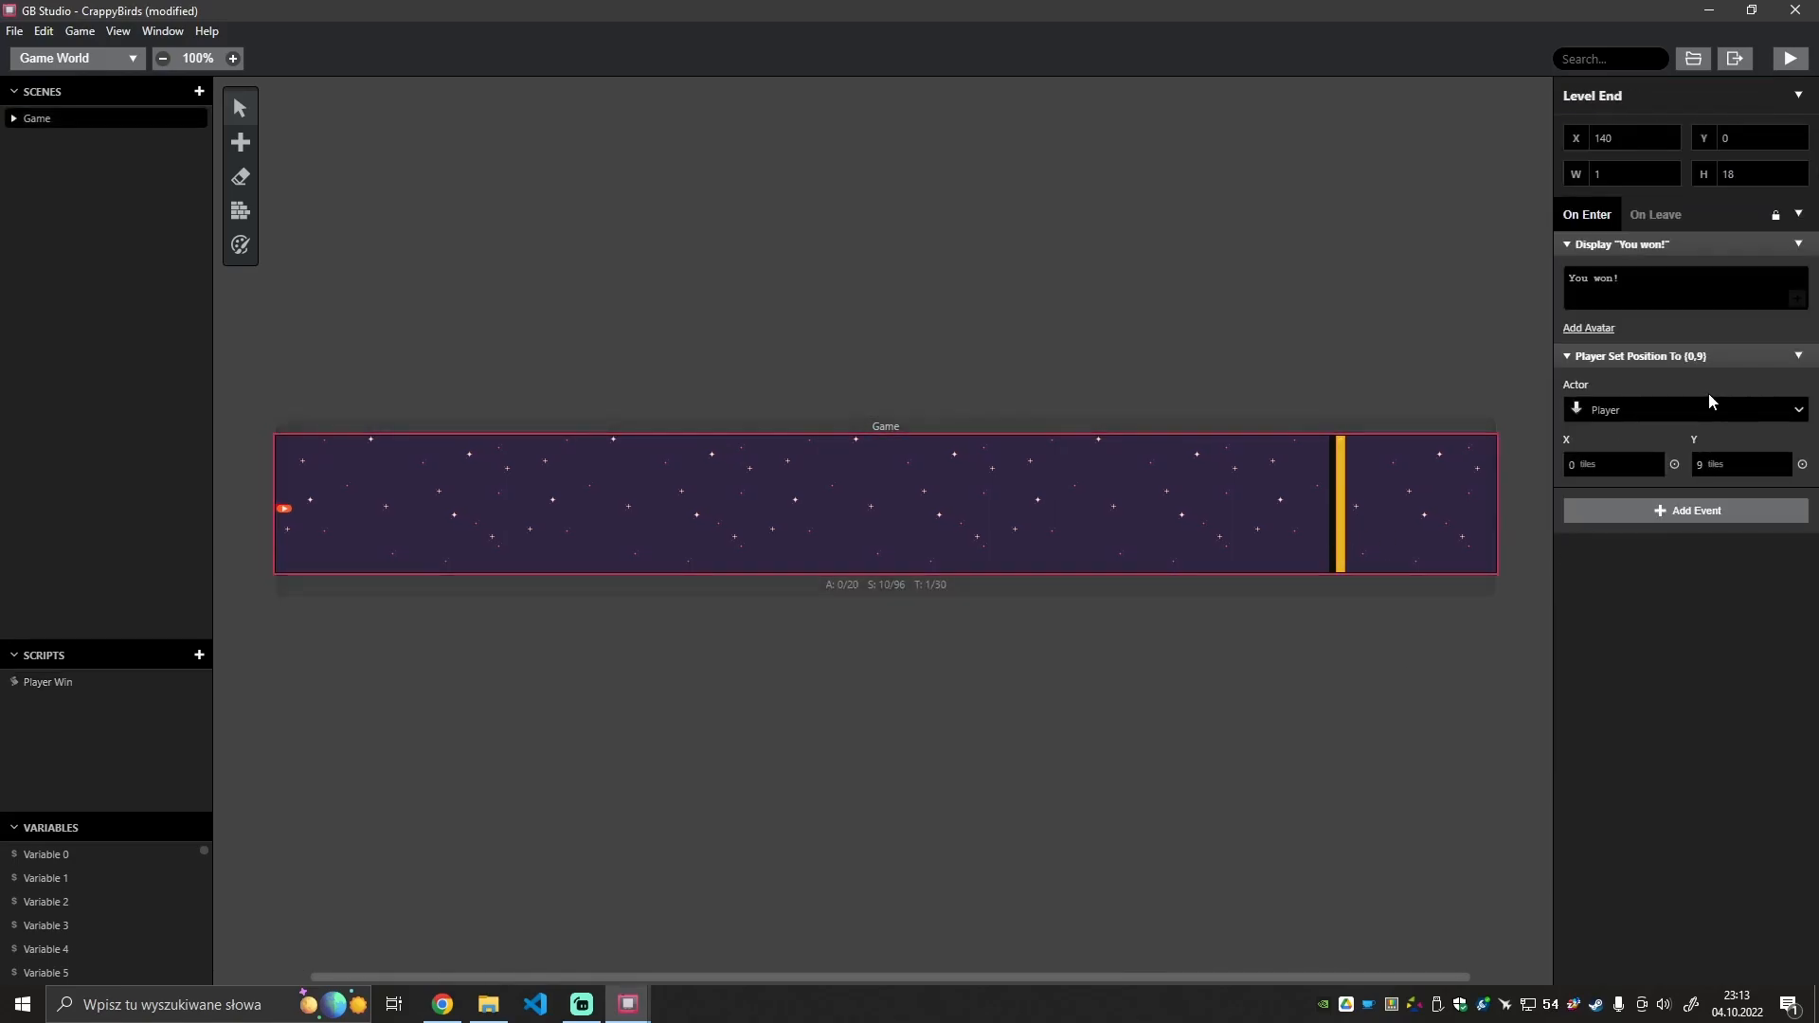
click(1798, 214)
click(1745, 242)
click(53, 683)
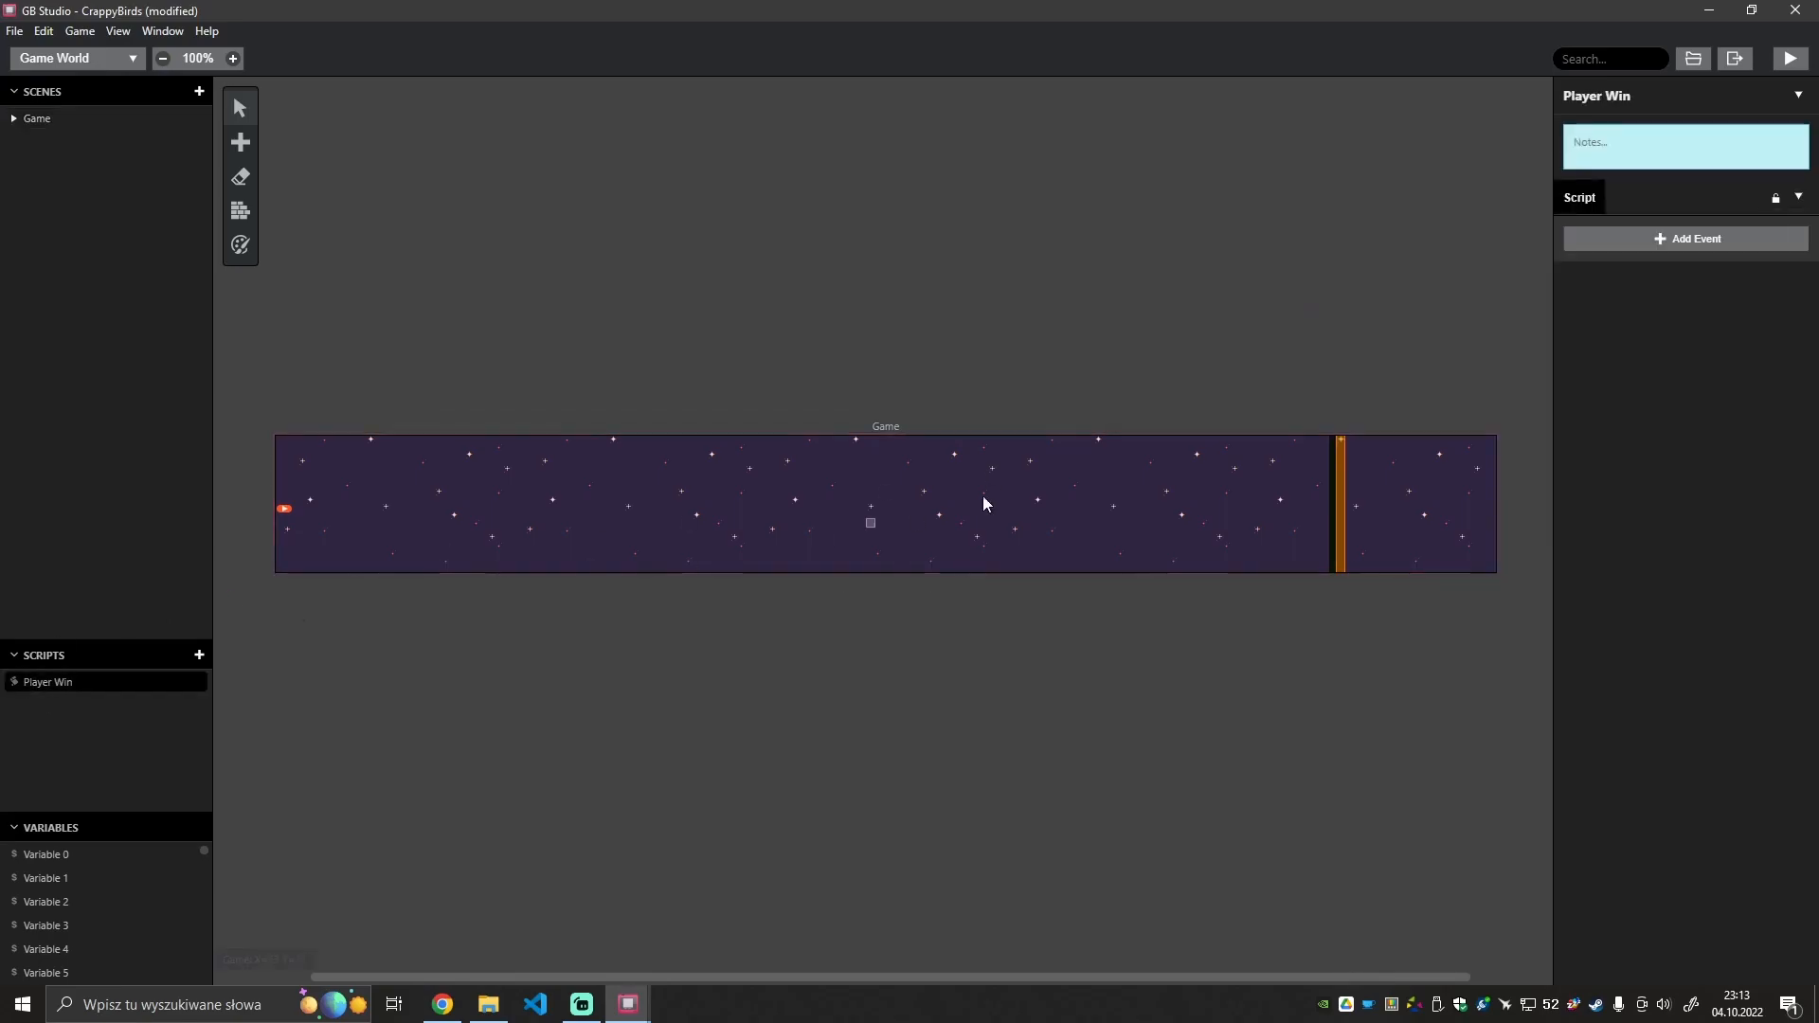
click(1798, 197)
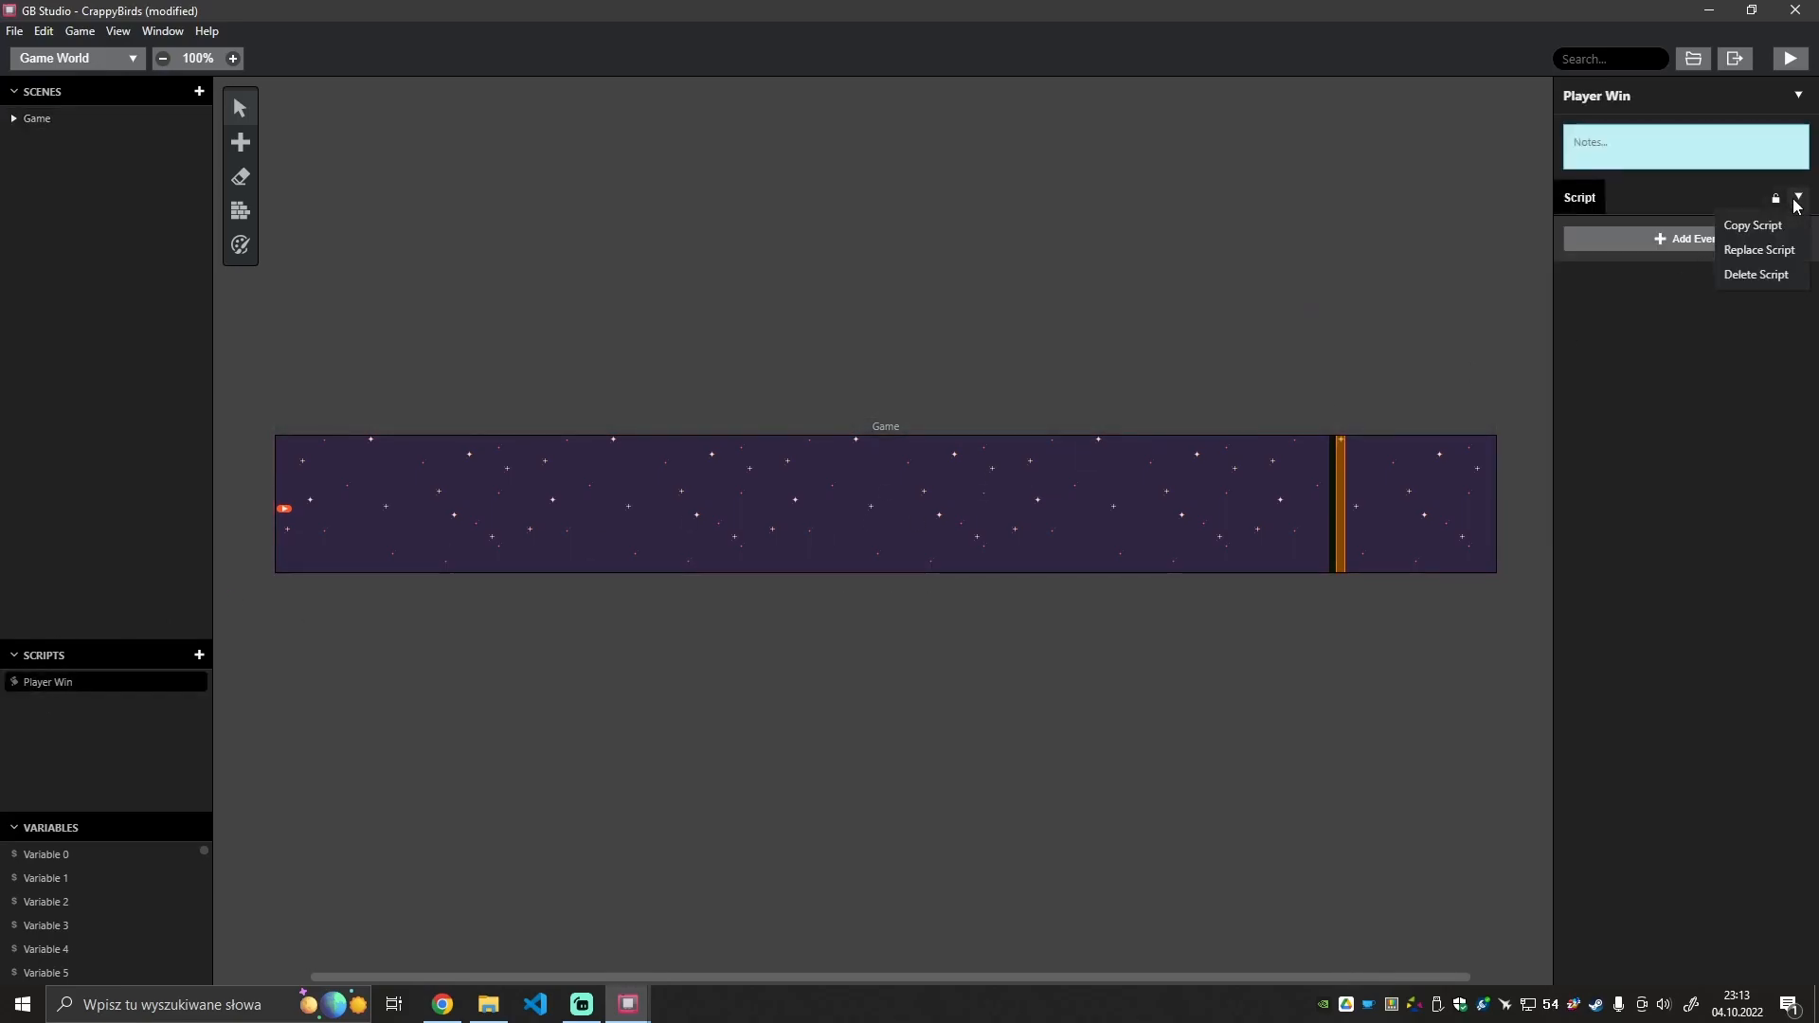
click(1760, 252)
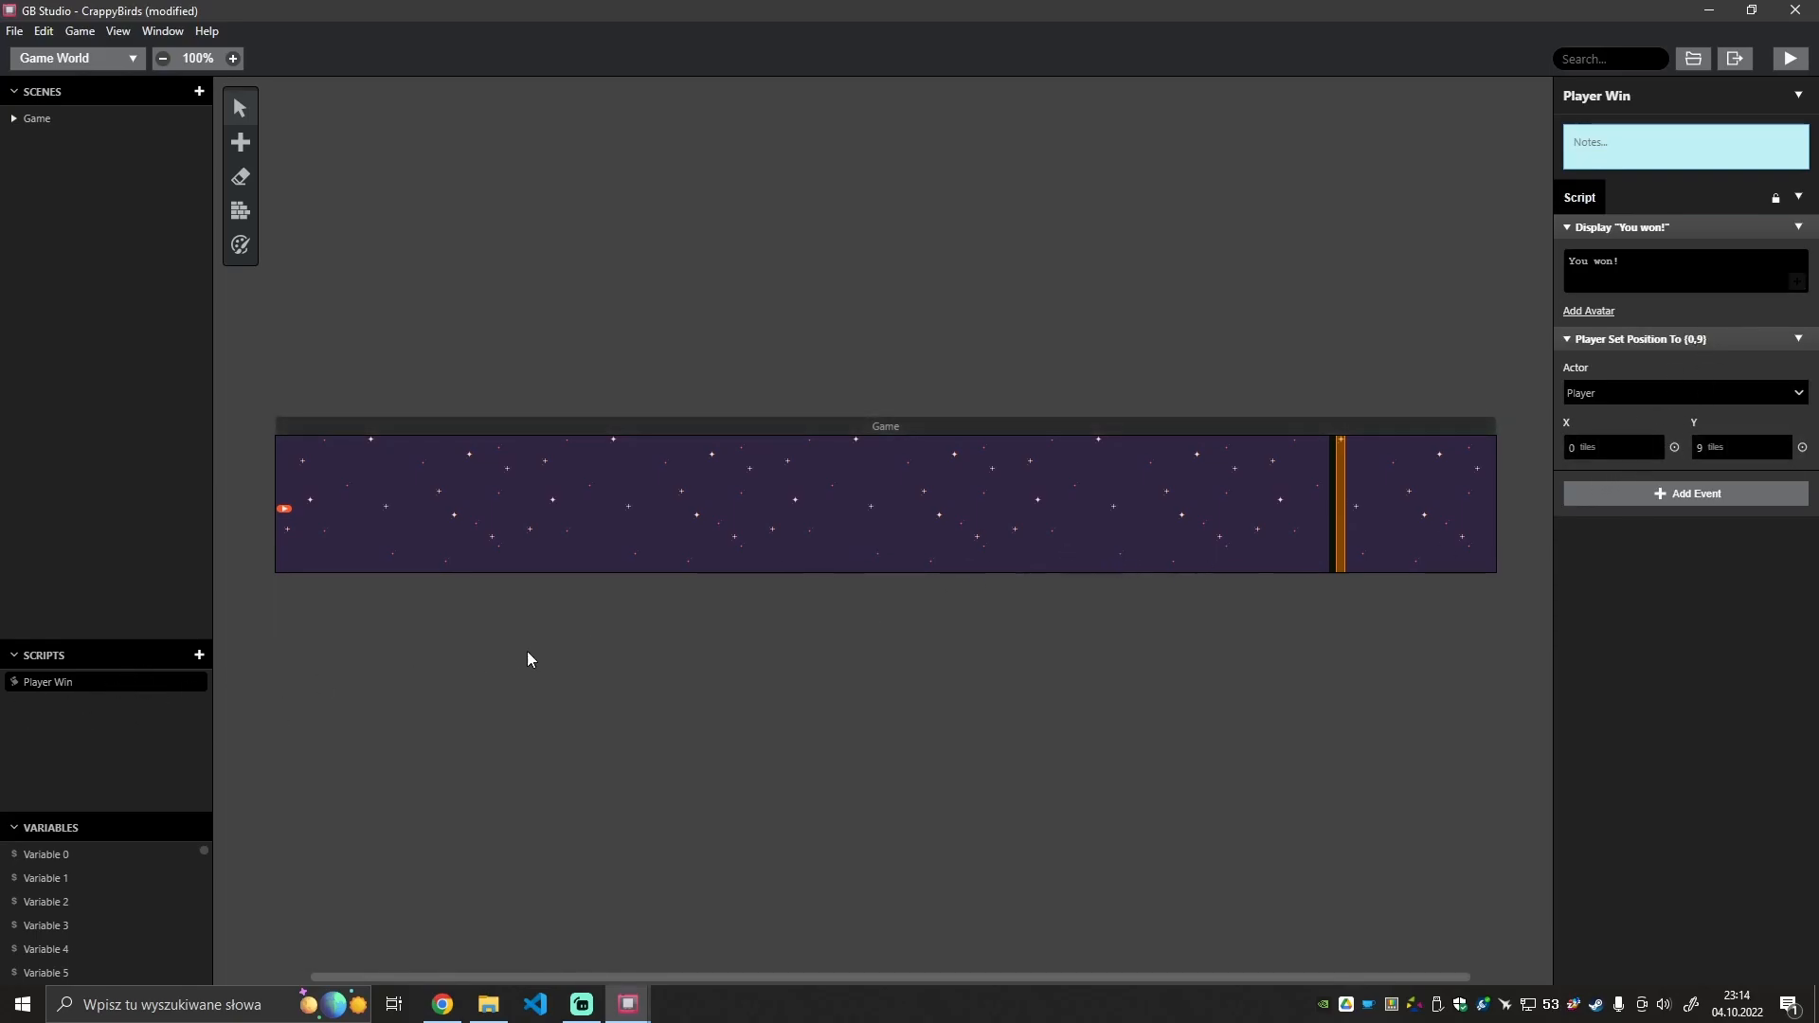
Delete the entire On Enter script from the Level End trigger.
click(1349, 521)
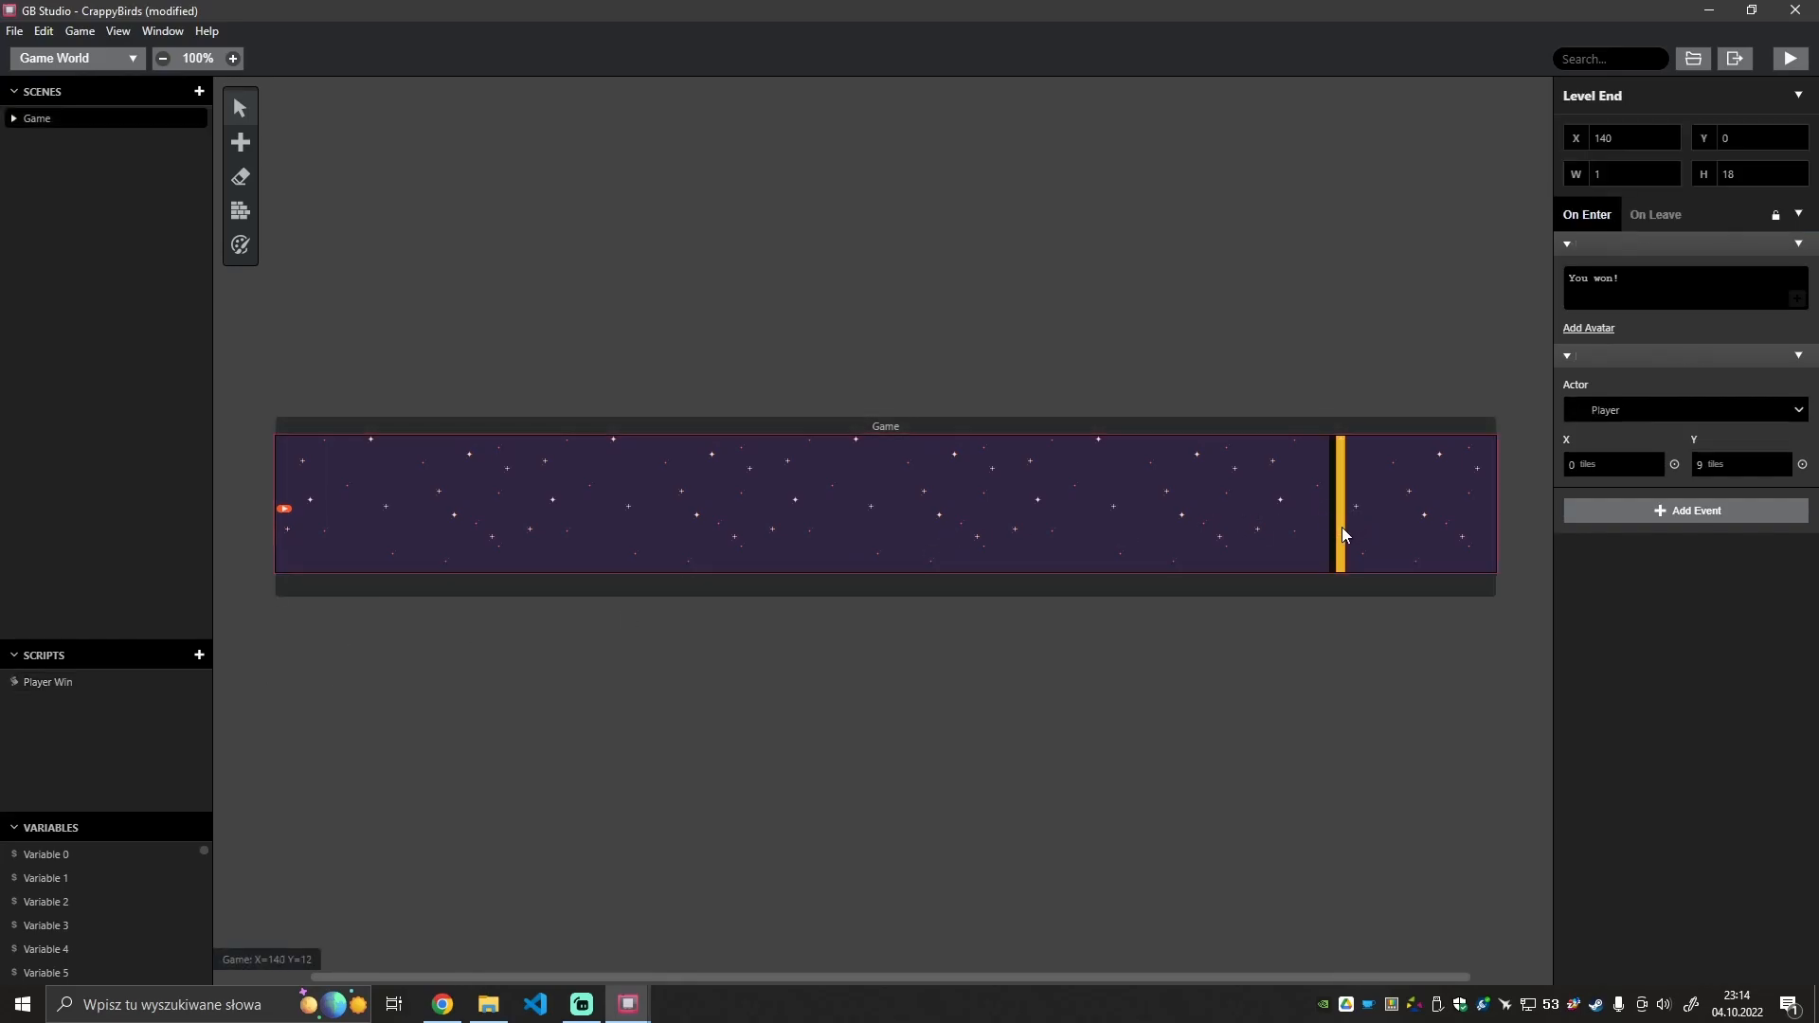
click(1799, 245)
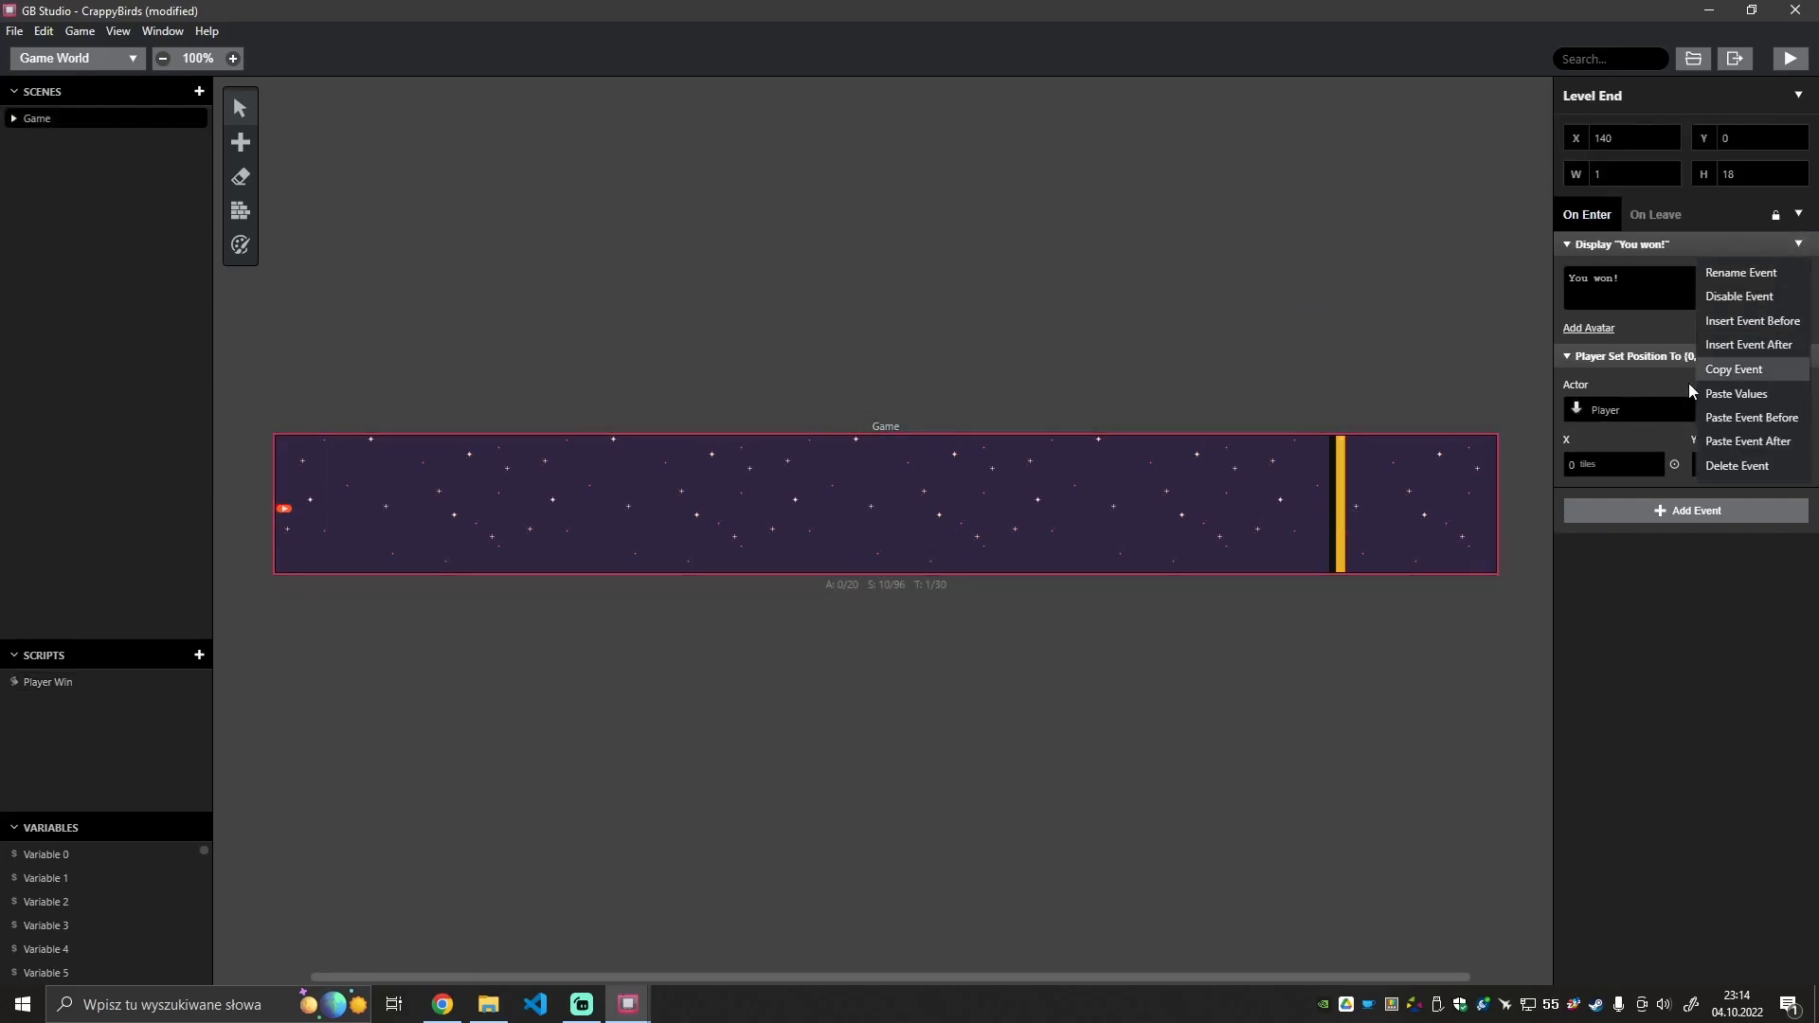
click(1799, 214)
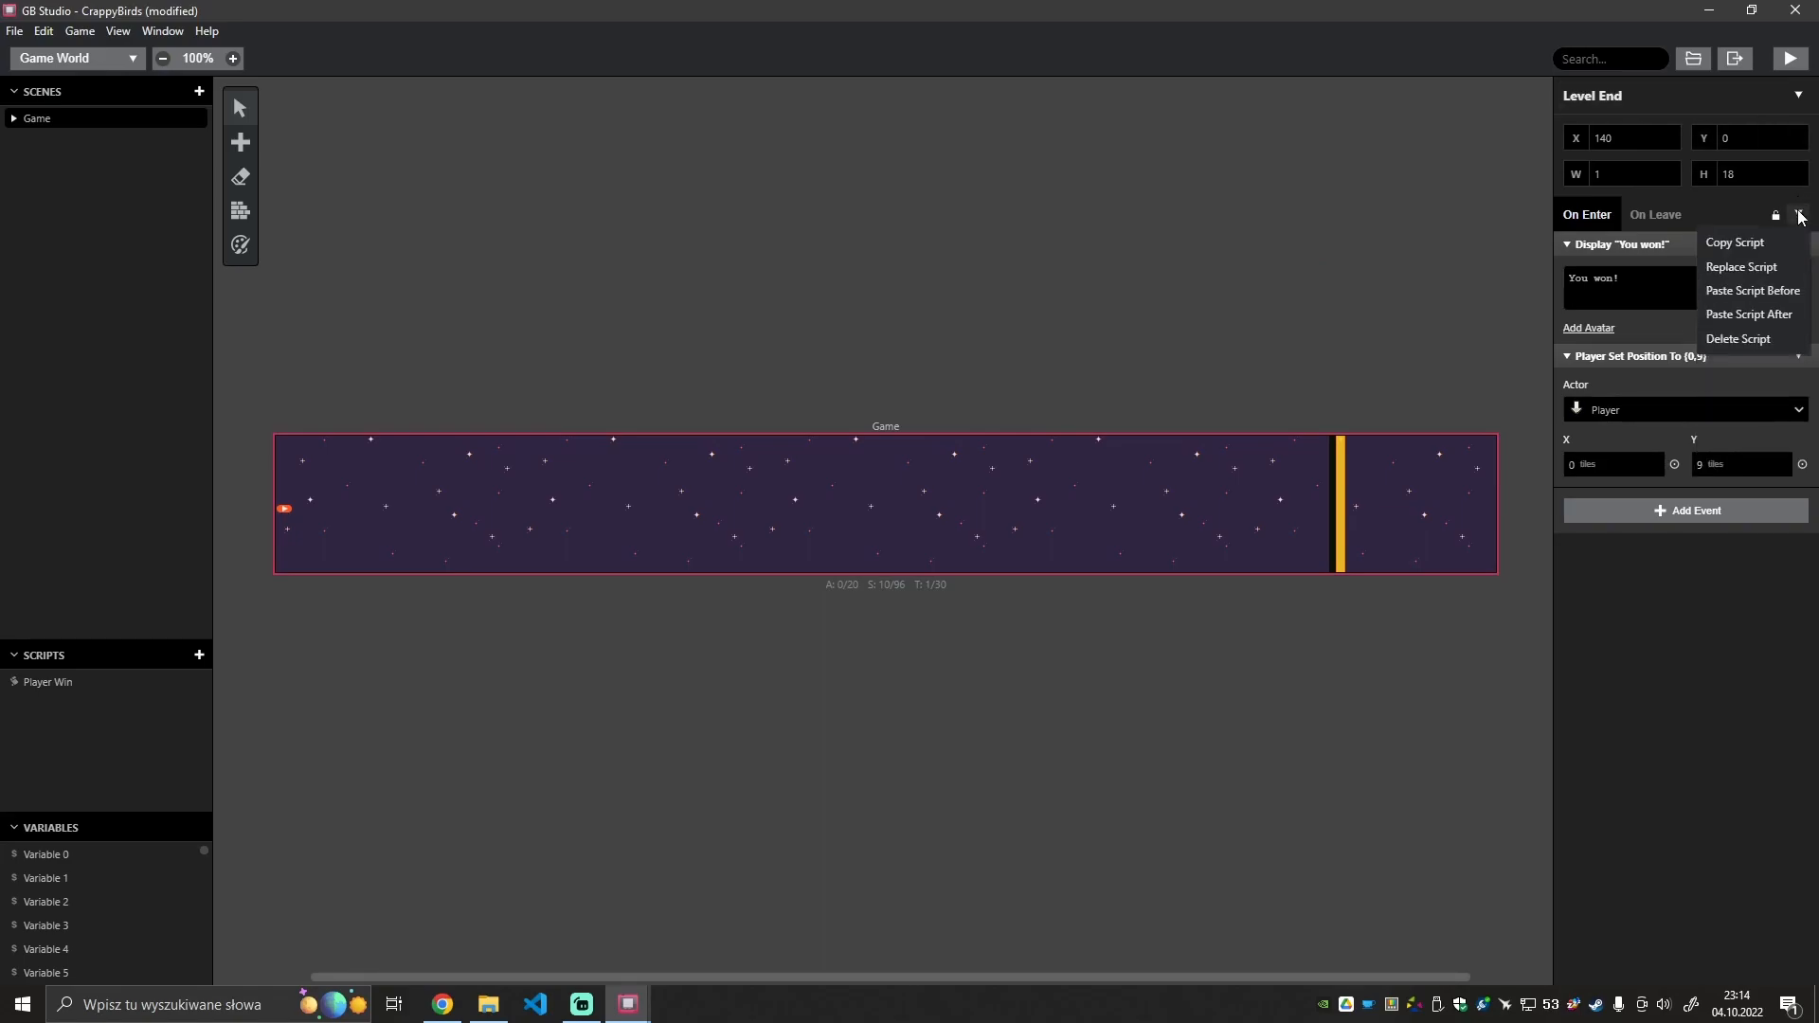
click(1740, 343)
Add a Call Script event that runs Player Win when the Level End trigger is entered, and save the project.
click(1658, 255)
text(scri)
key(BackSpace)
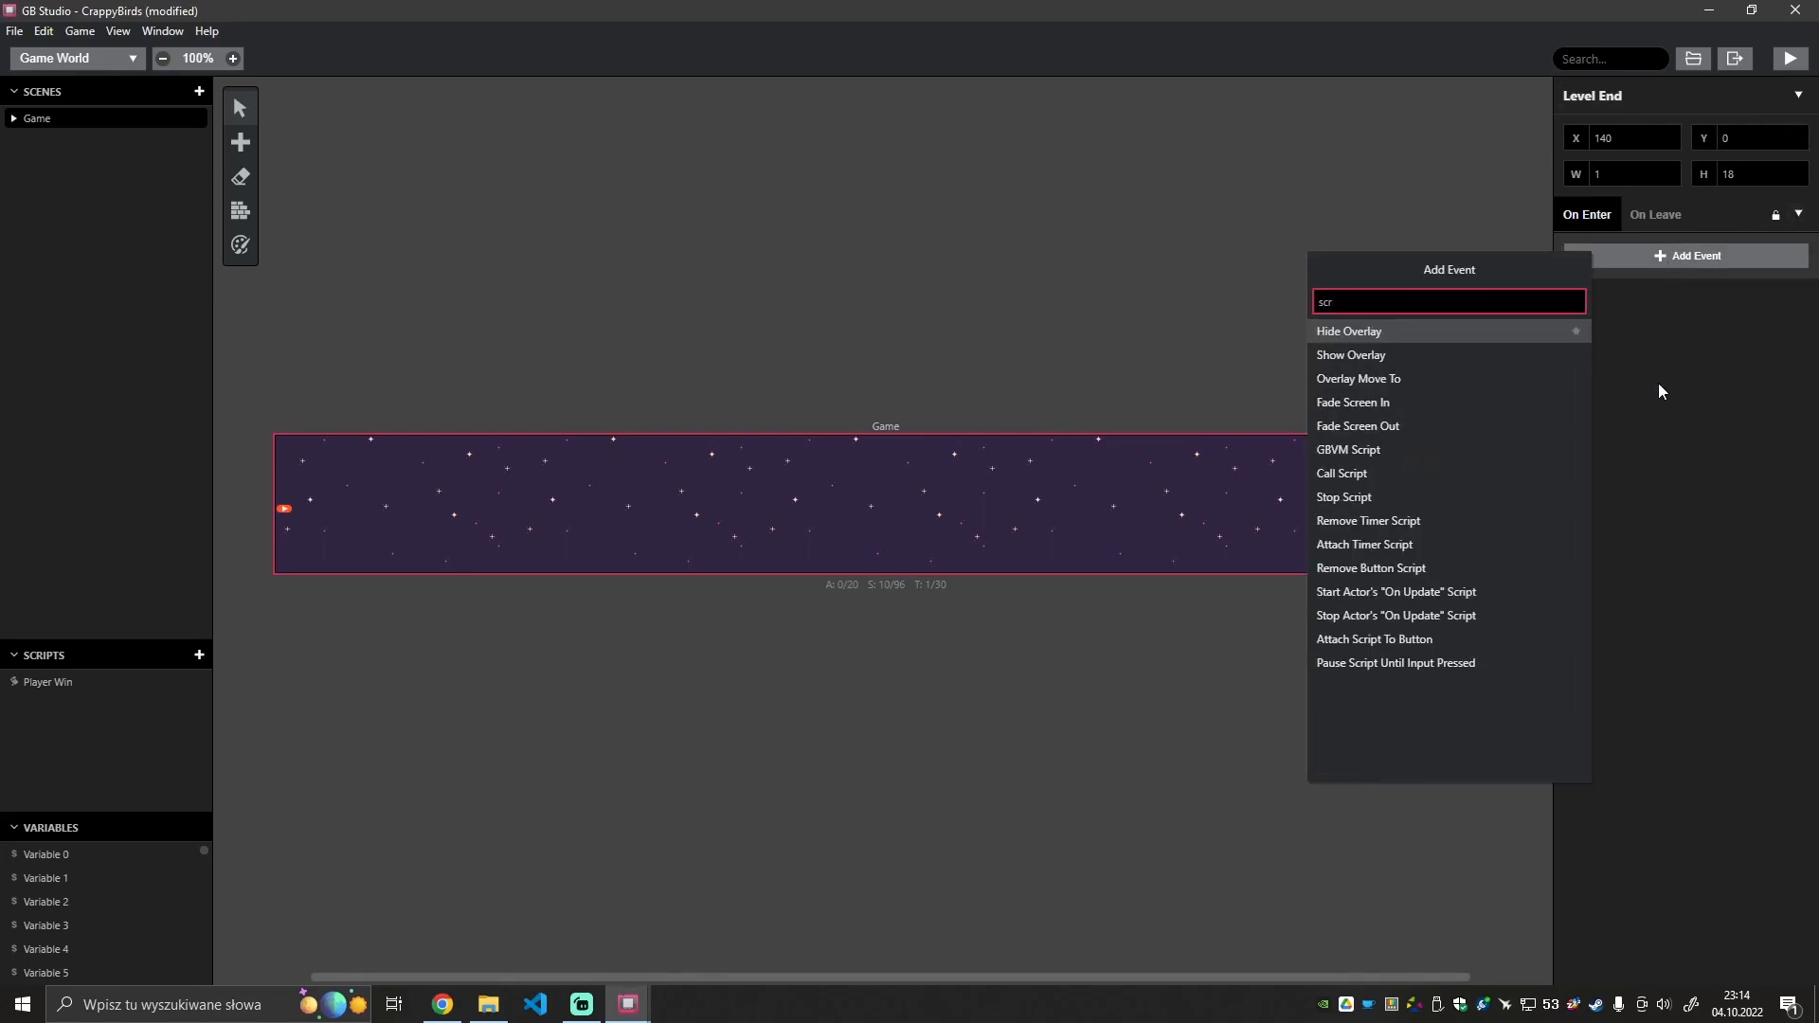
text(ipt)
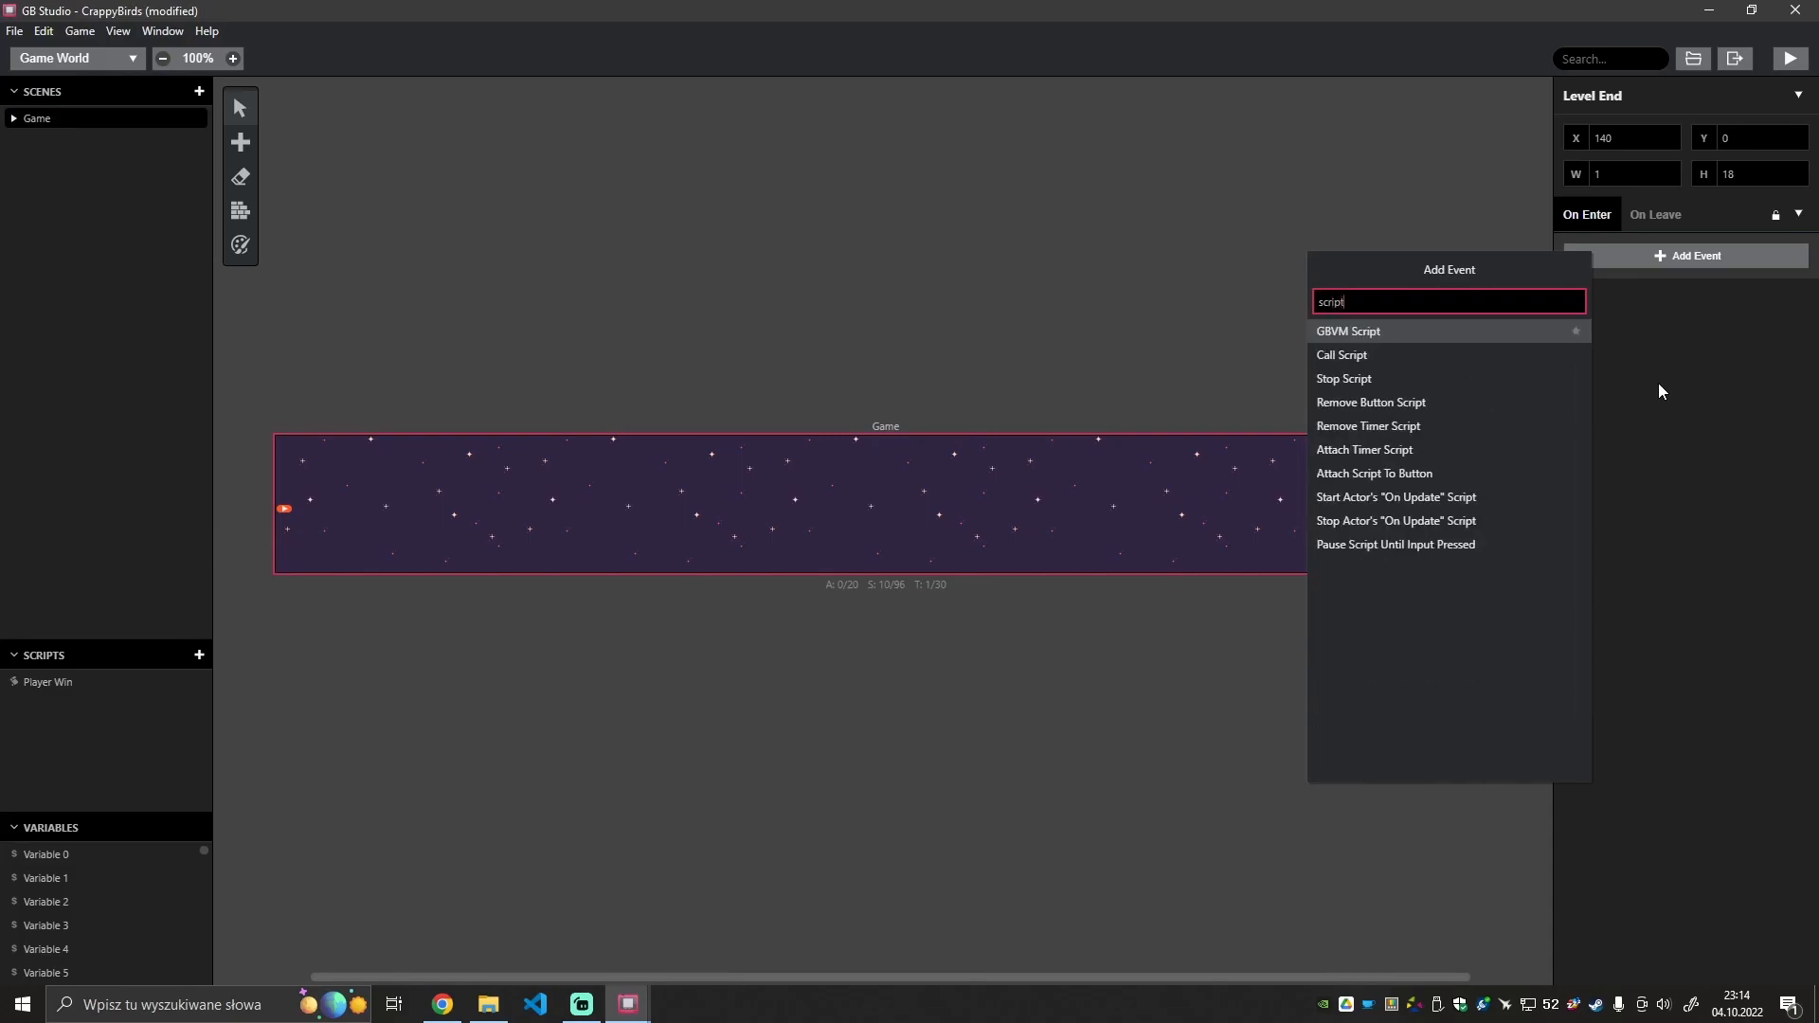
key(Down)
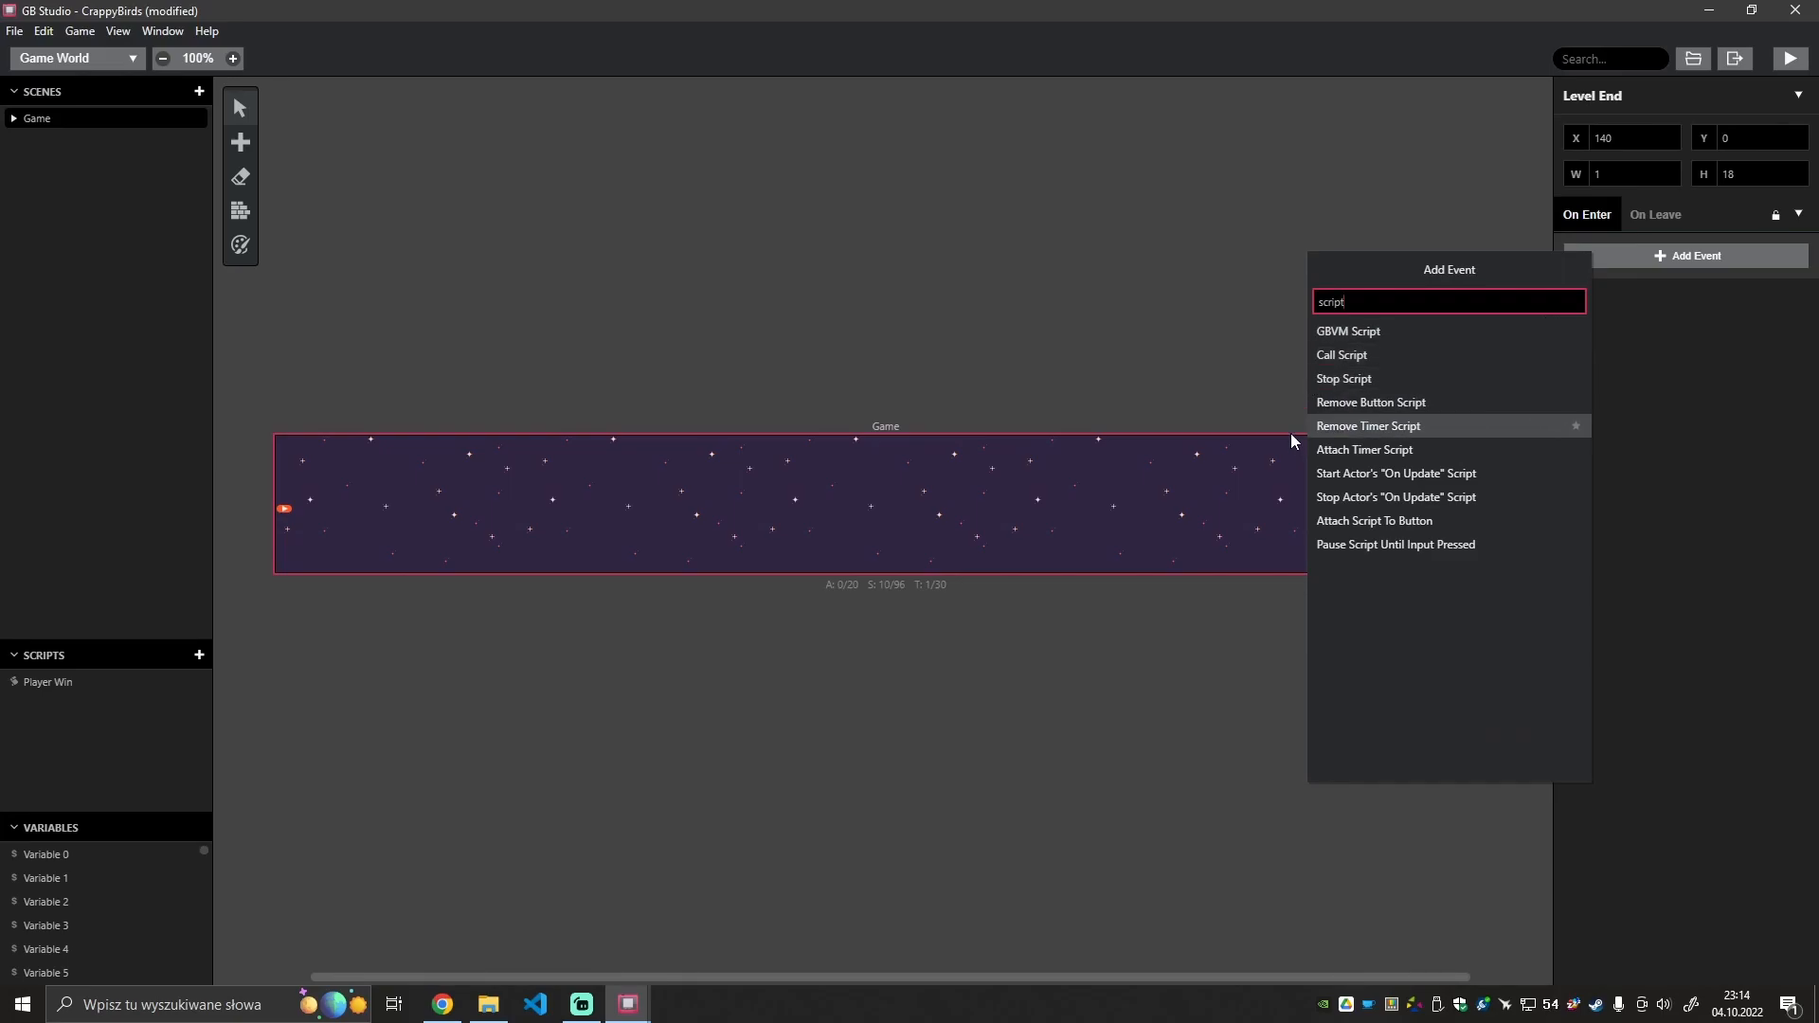
click(1347, 360)
click(1669, 301)
click(1623, 335)
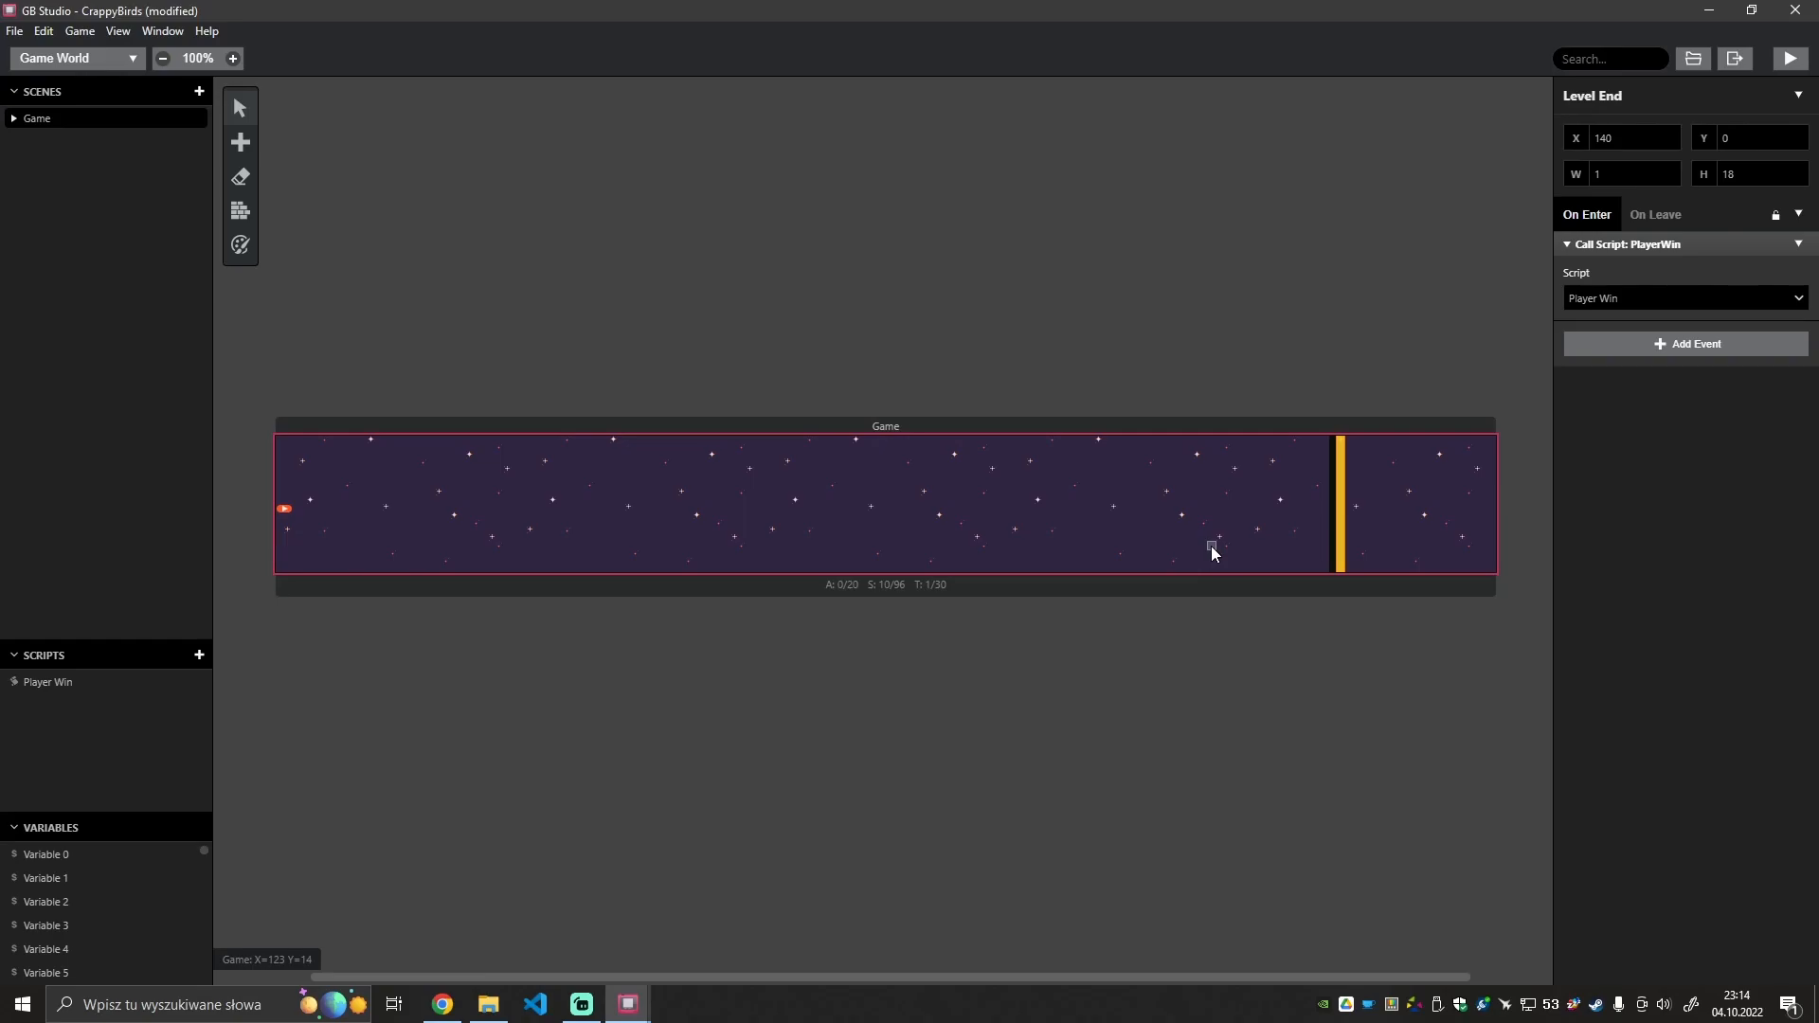
key(ctrl+s)
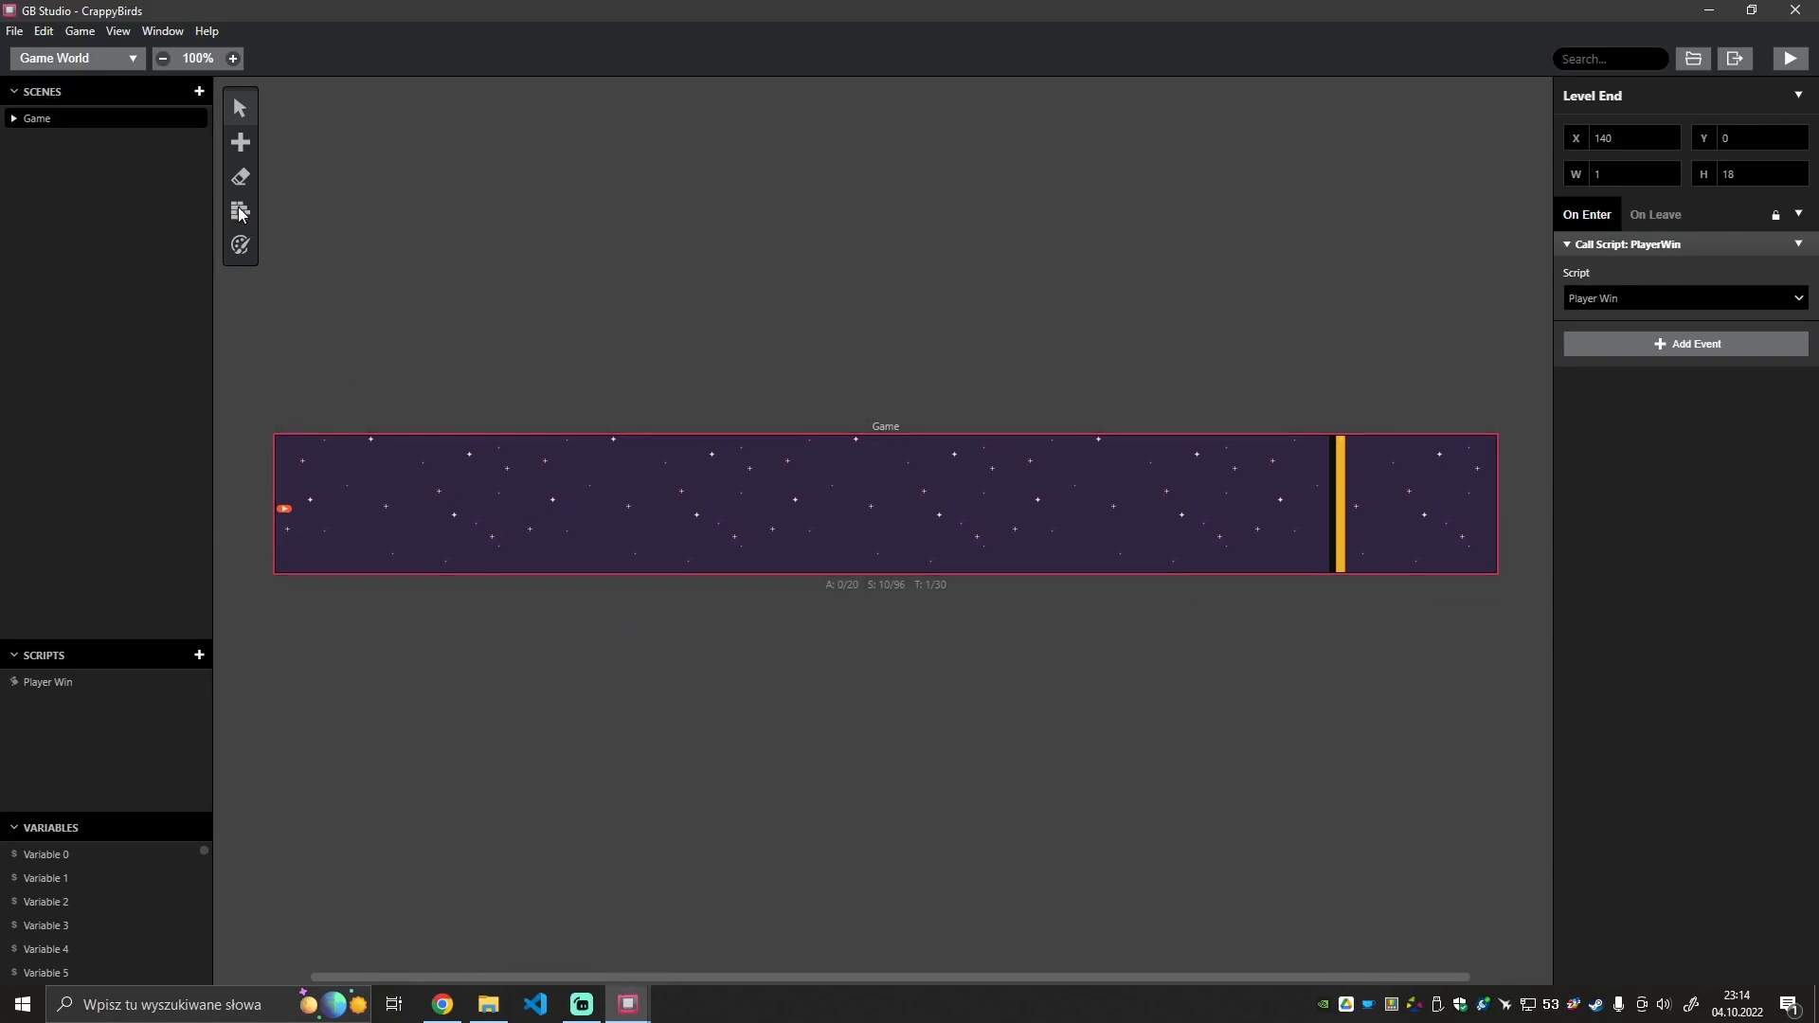
Paint five dark pillar obstacles with flight gaps across the Game scene using the color palette brush.
click(242, 243)
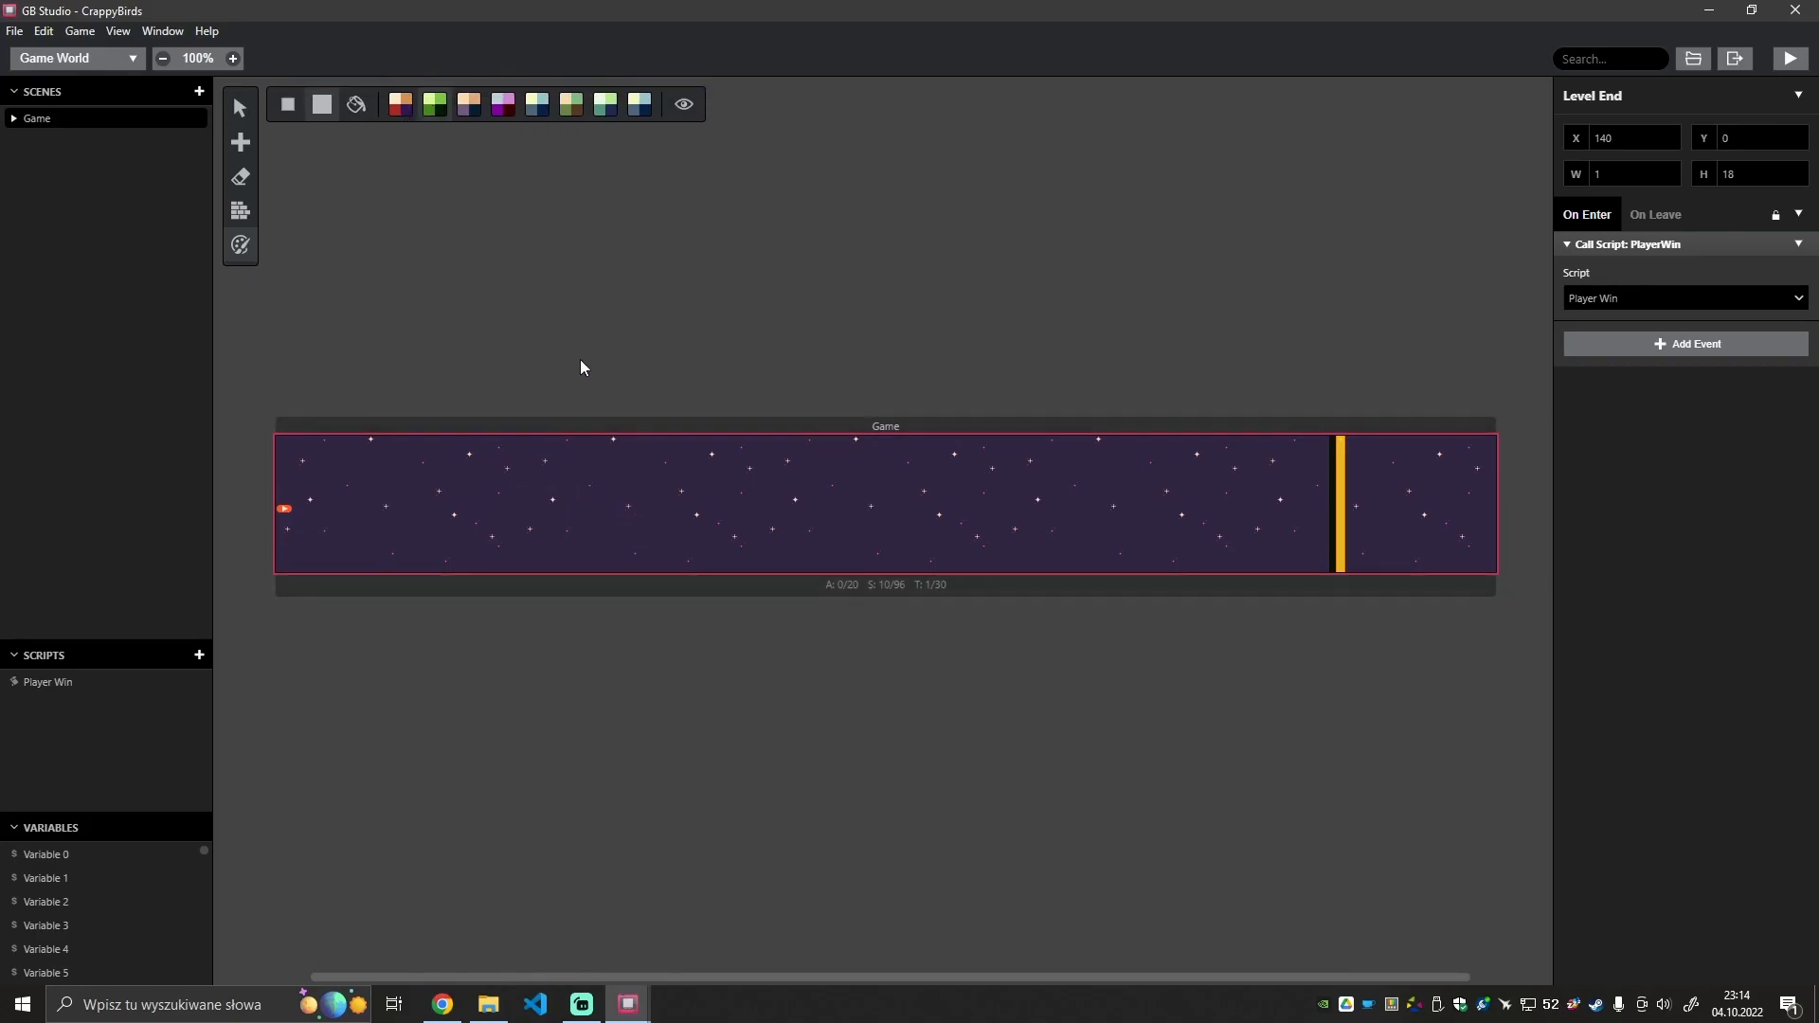
click(480, 108)
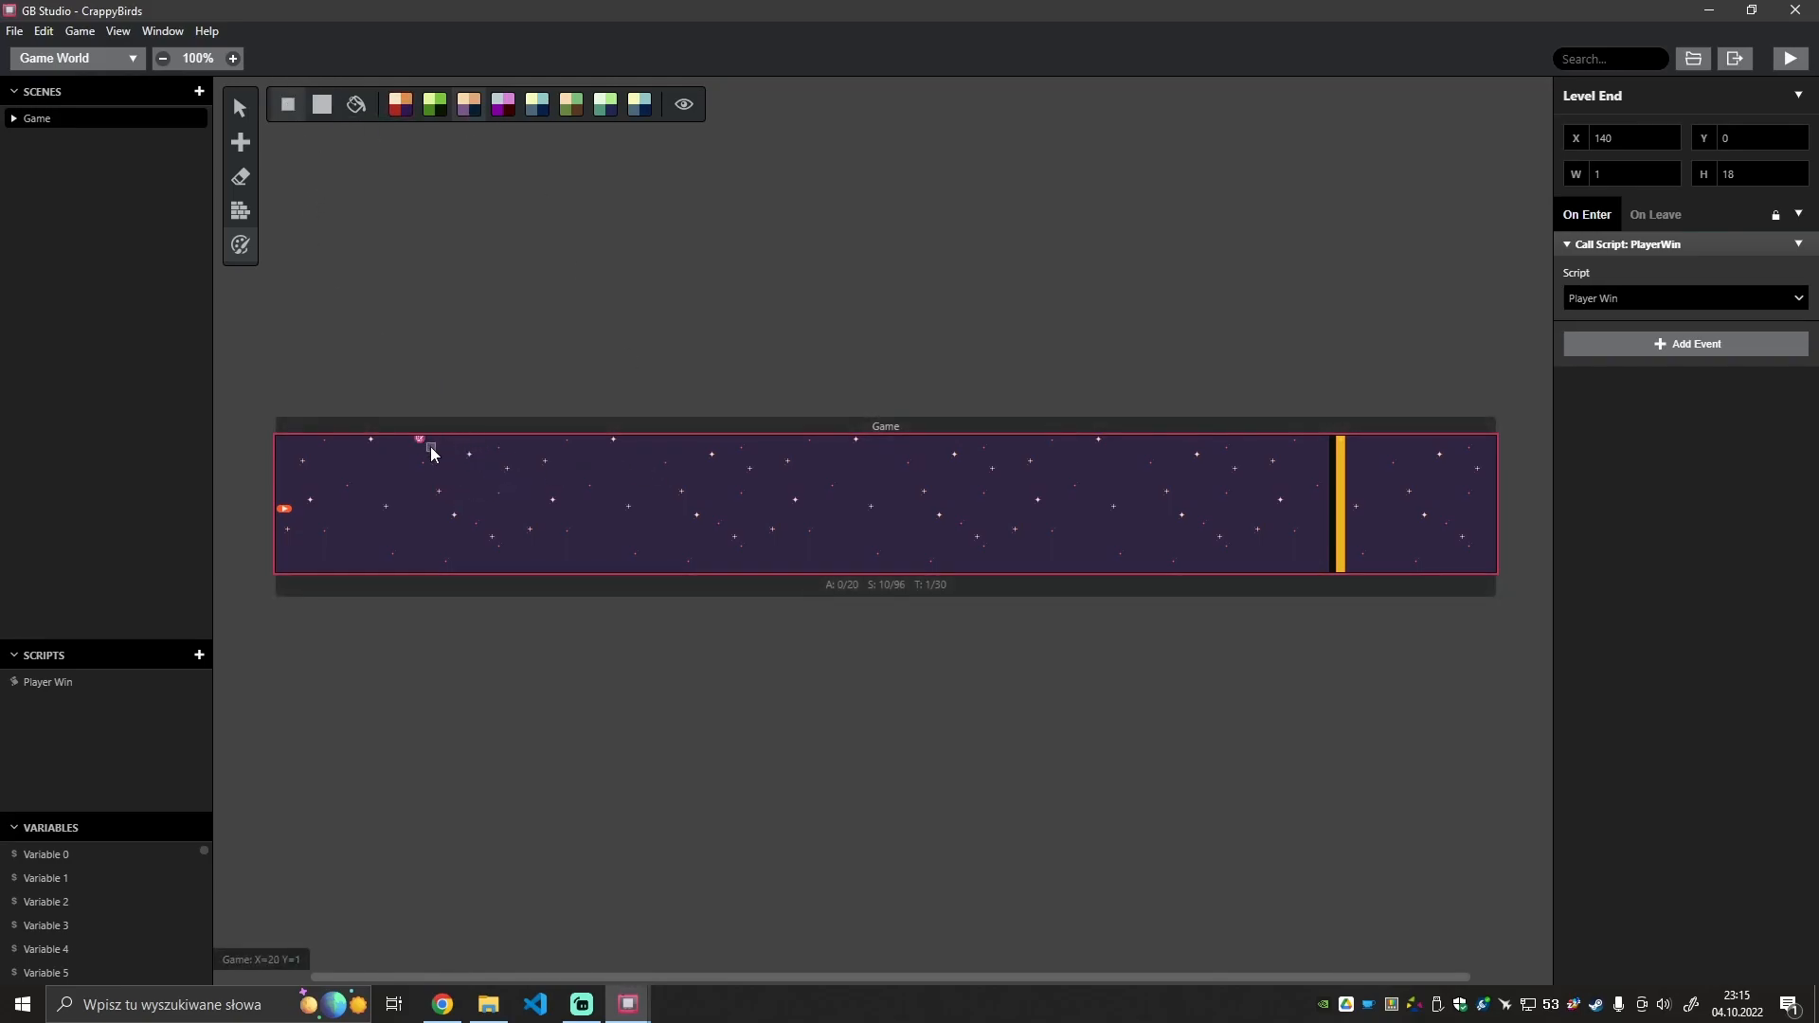
click(440, 440)
drag(439, 490, 440, 514)
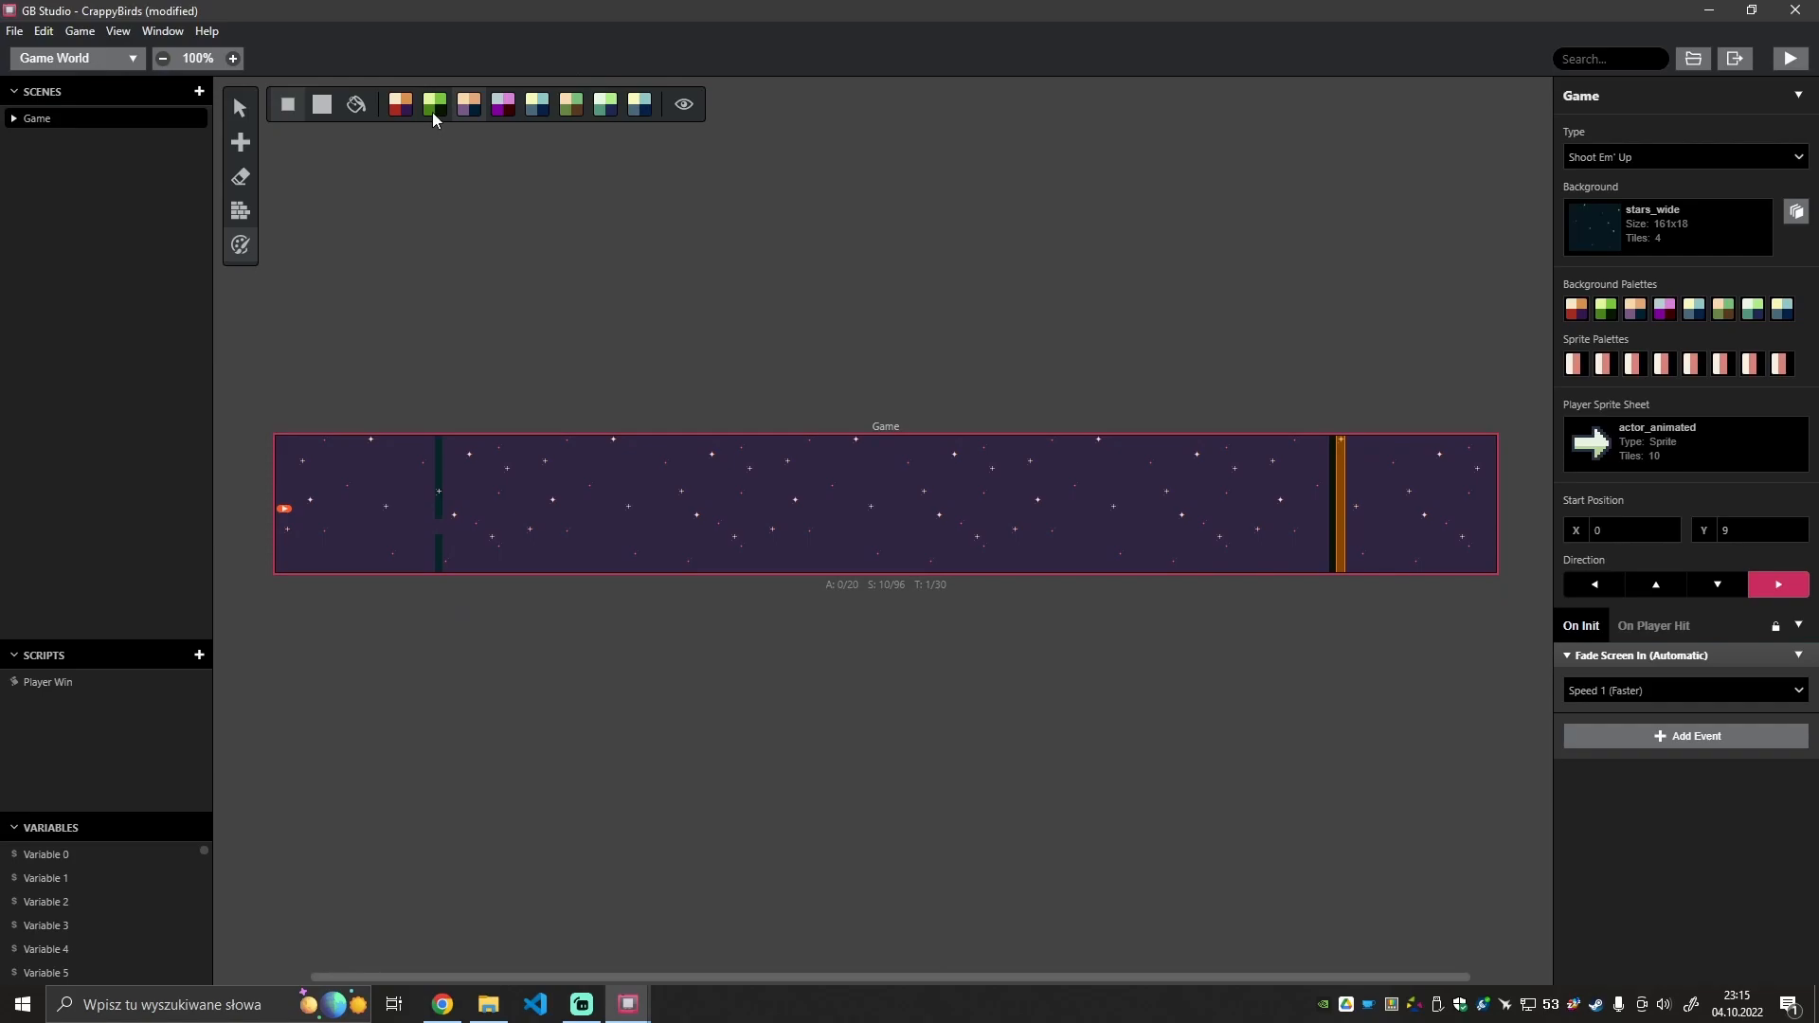
key(1)
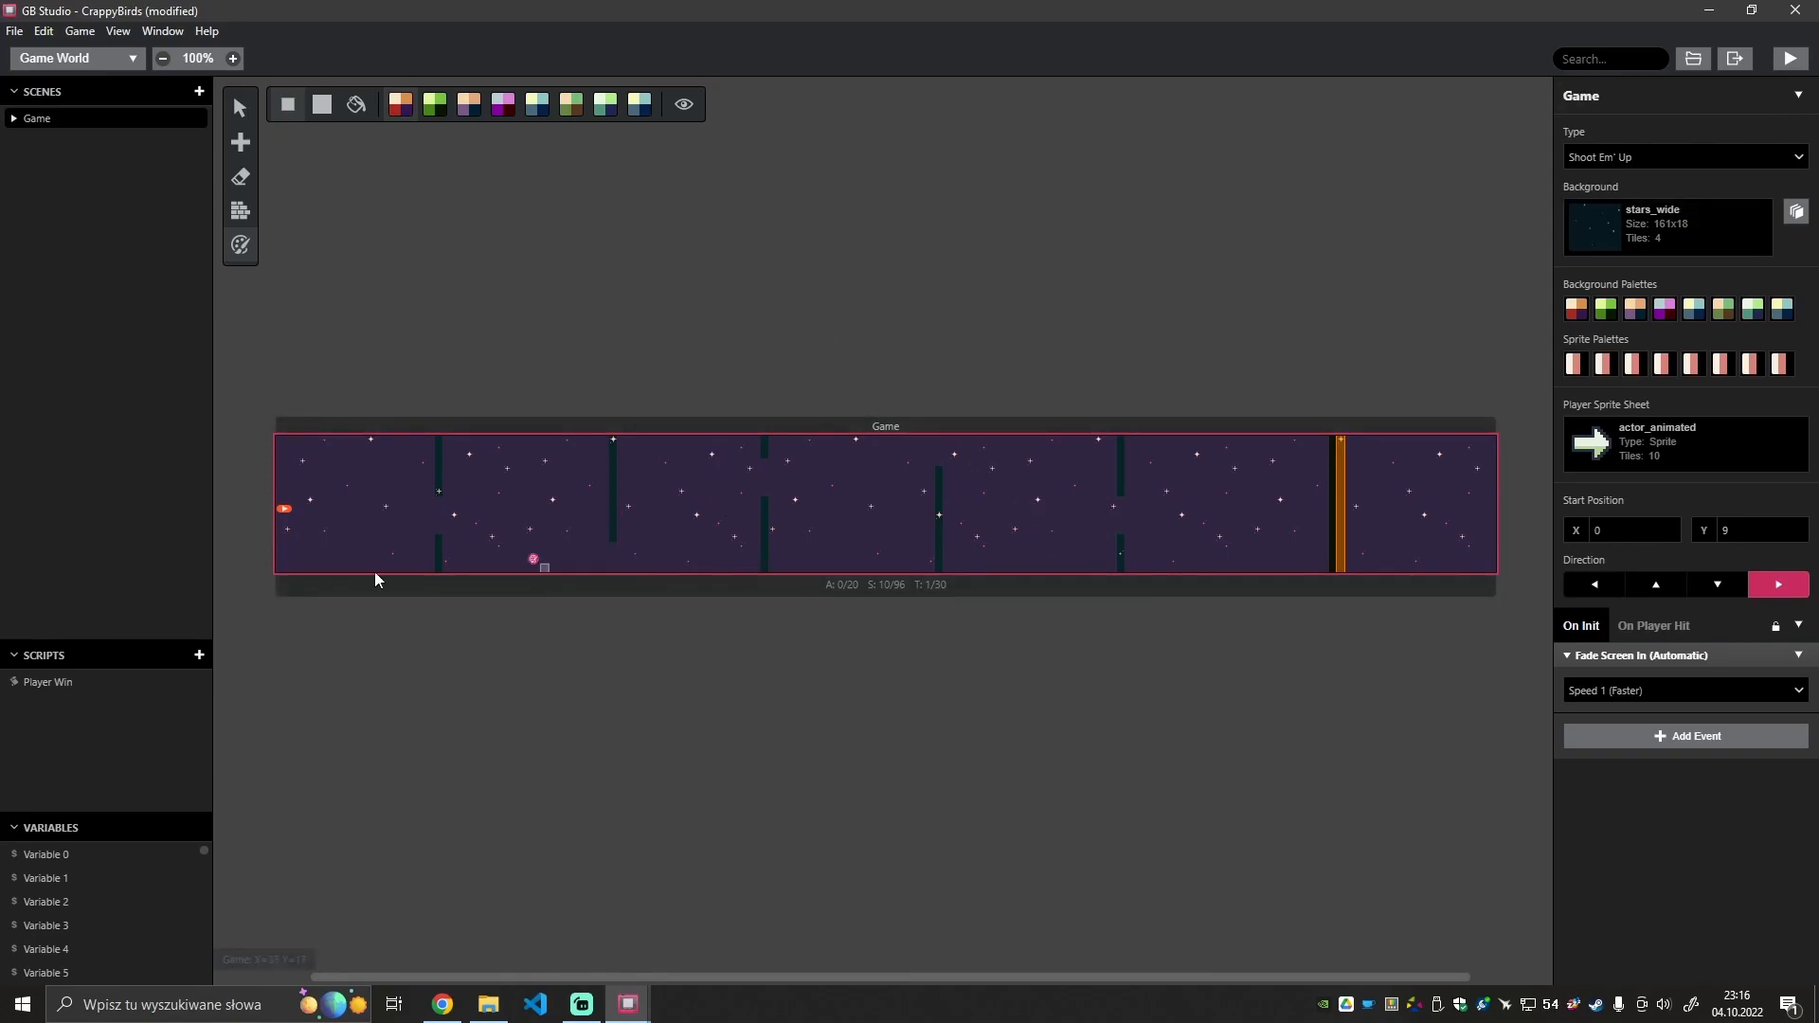
Place two 1-tile-wide triggers over the first pillar: a 7-tile-high one at X 21, Y 0 and a 5-tile-high one at X 21, Y 13.
click(242, 177)
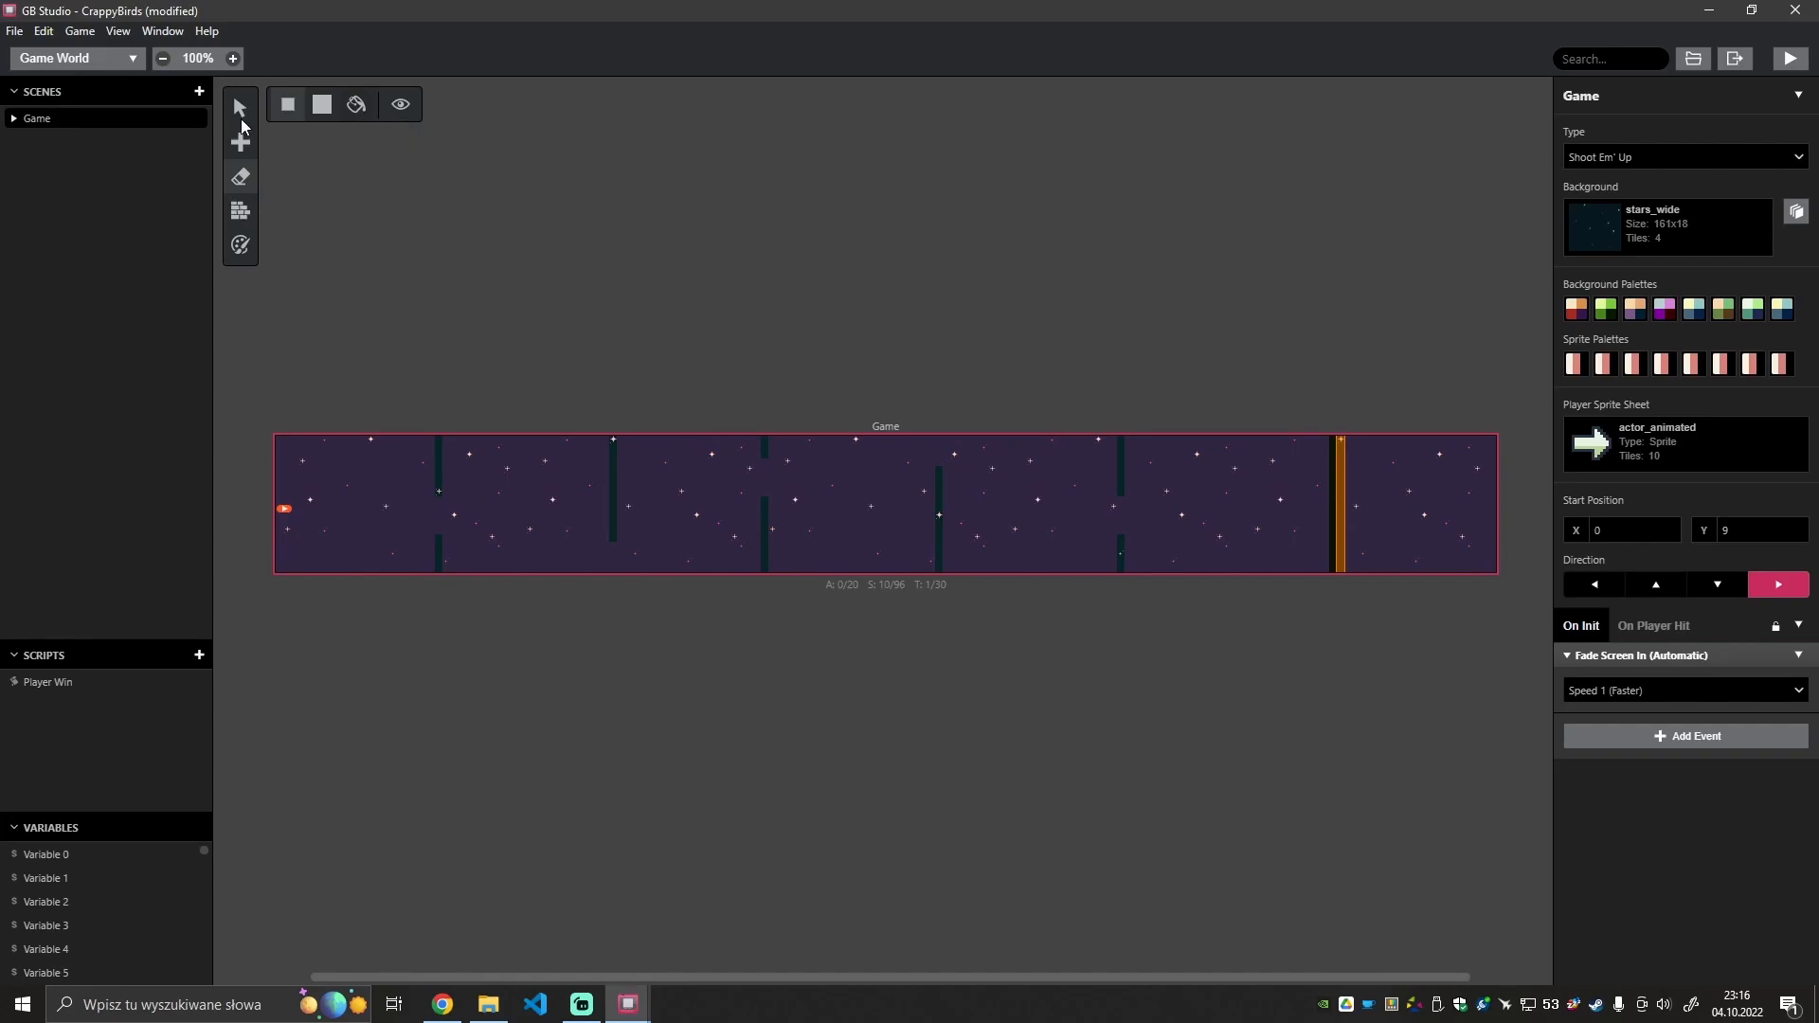
click(271, 178)
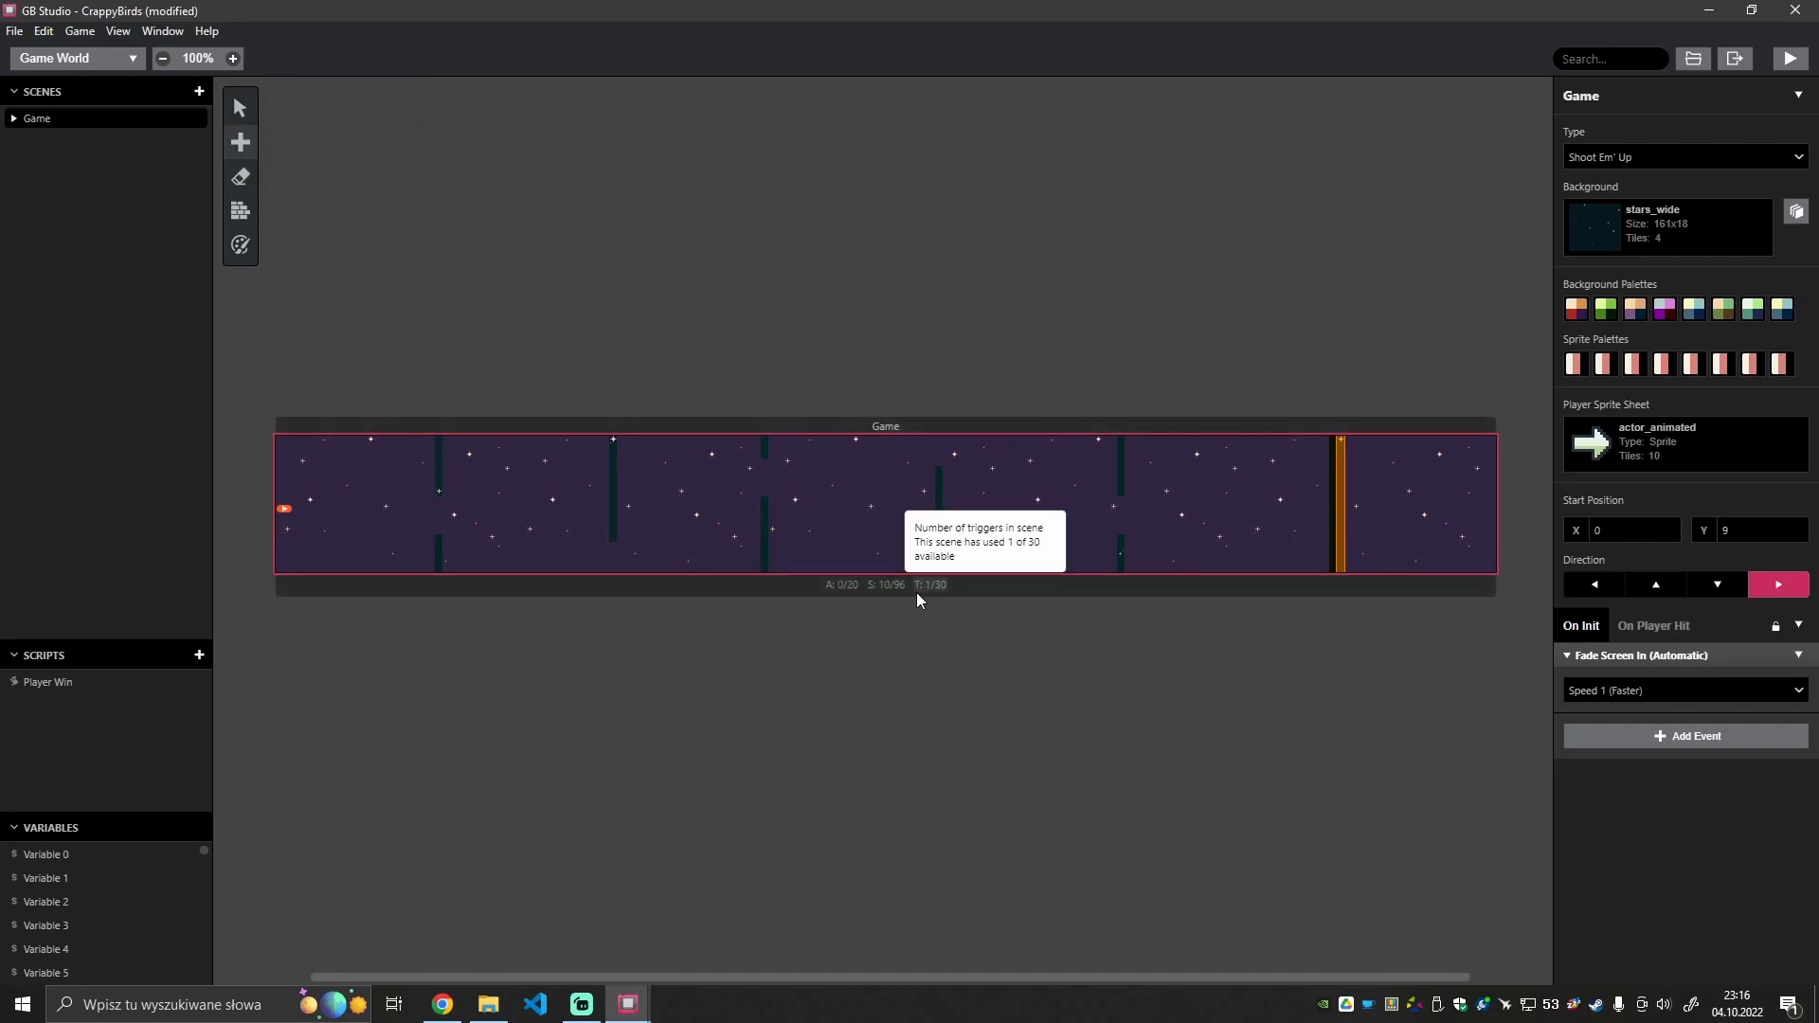
mouse_move(881, 588)
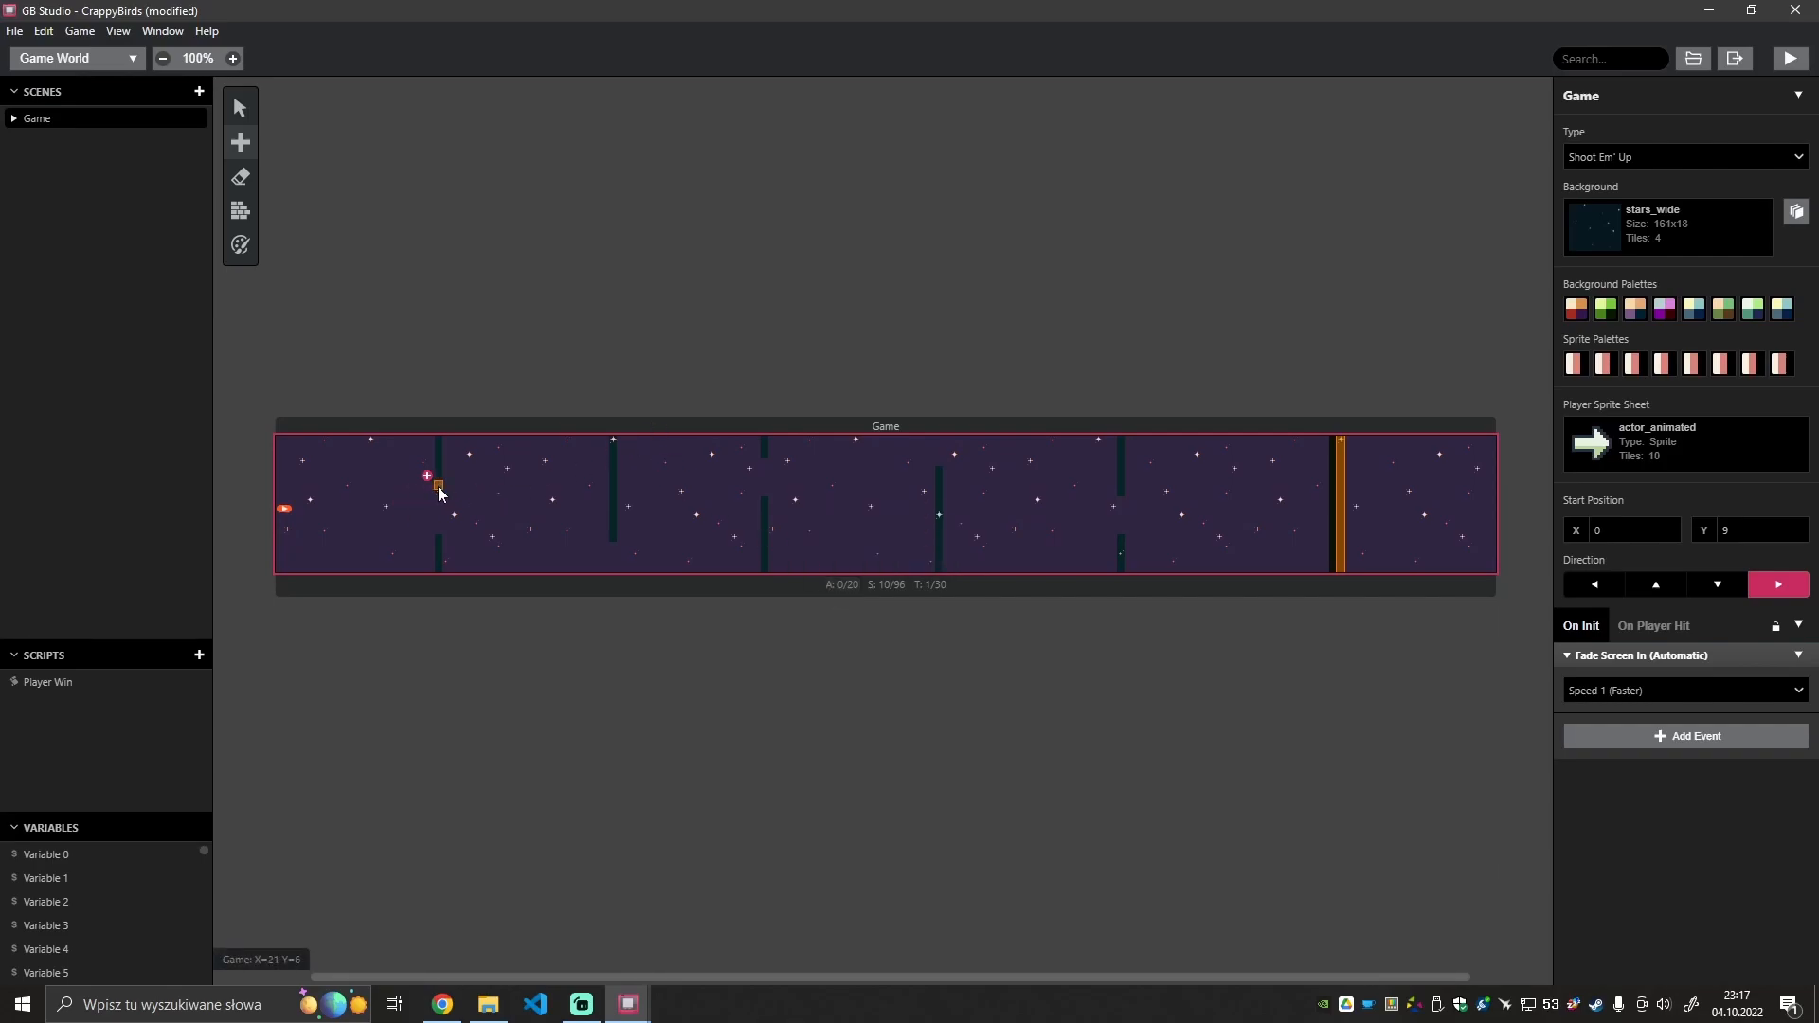
drag(436, 443, 437, 468)
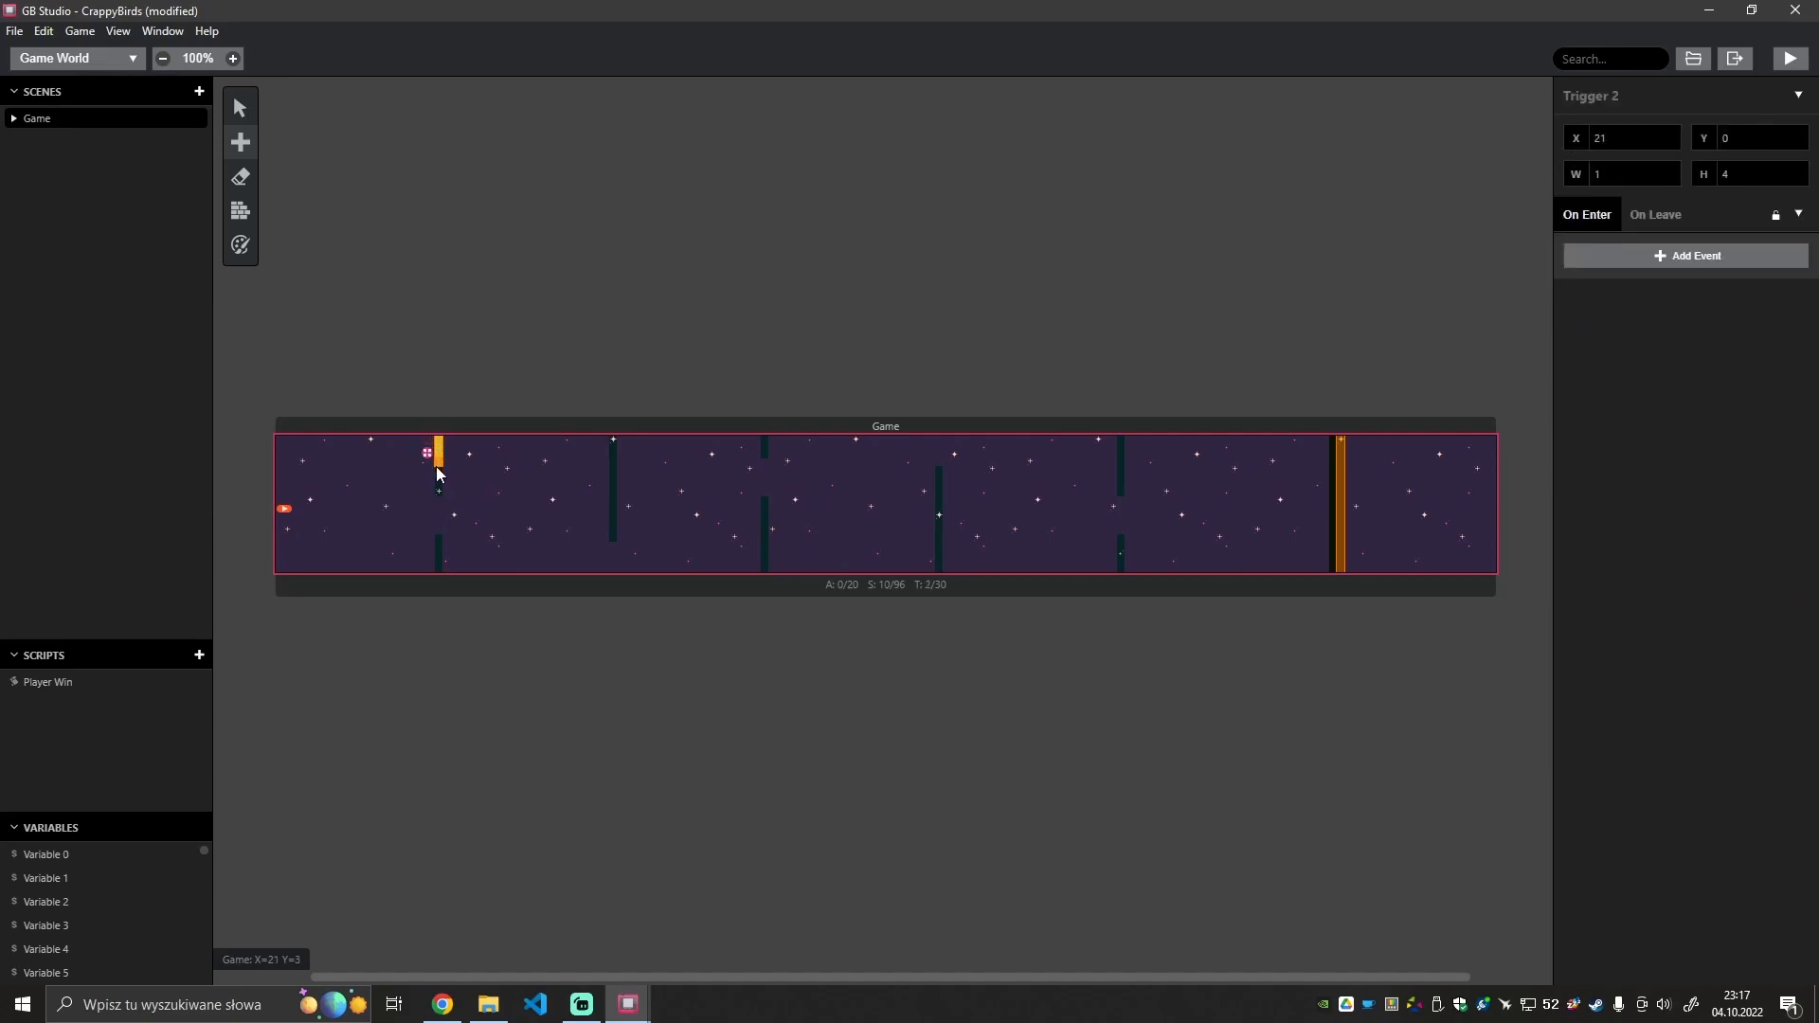
click(439, 536)
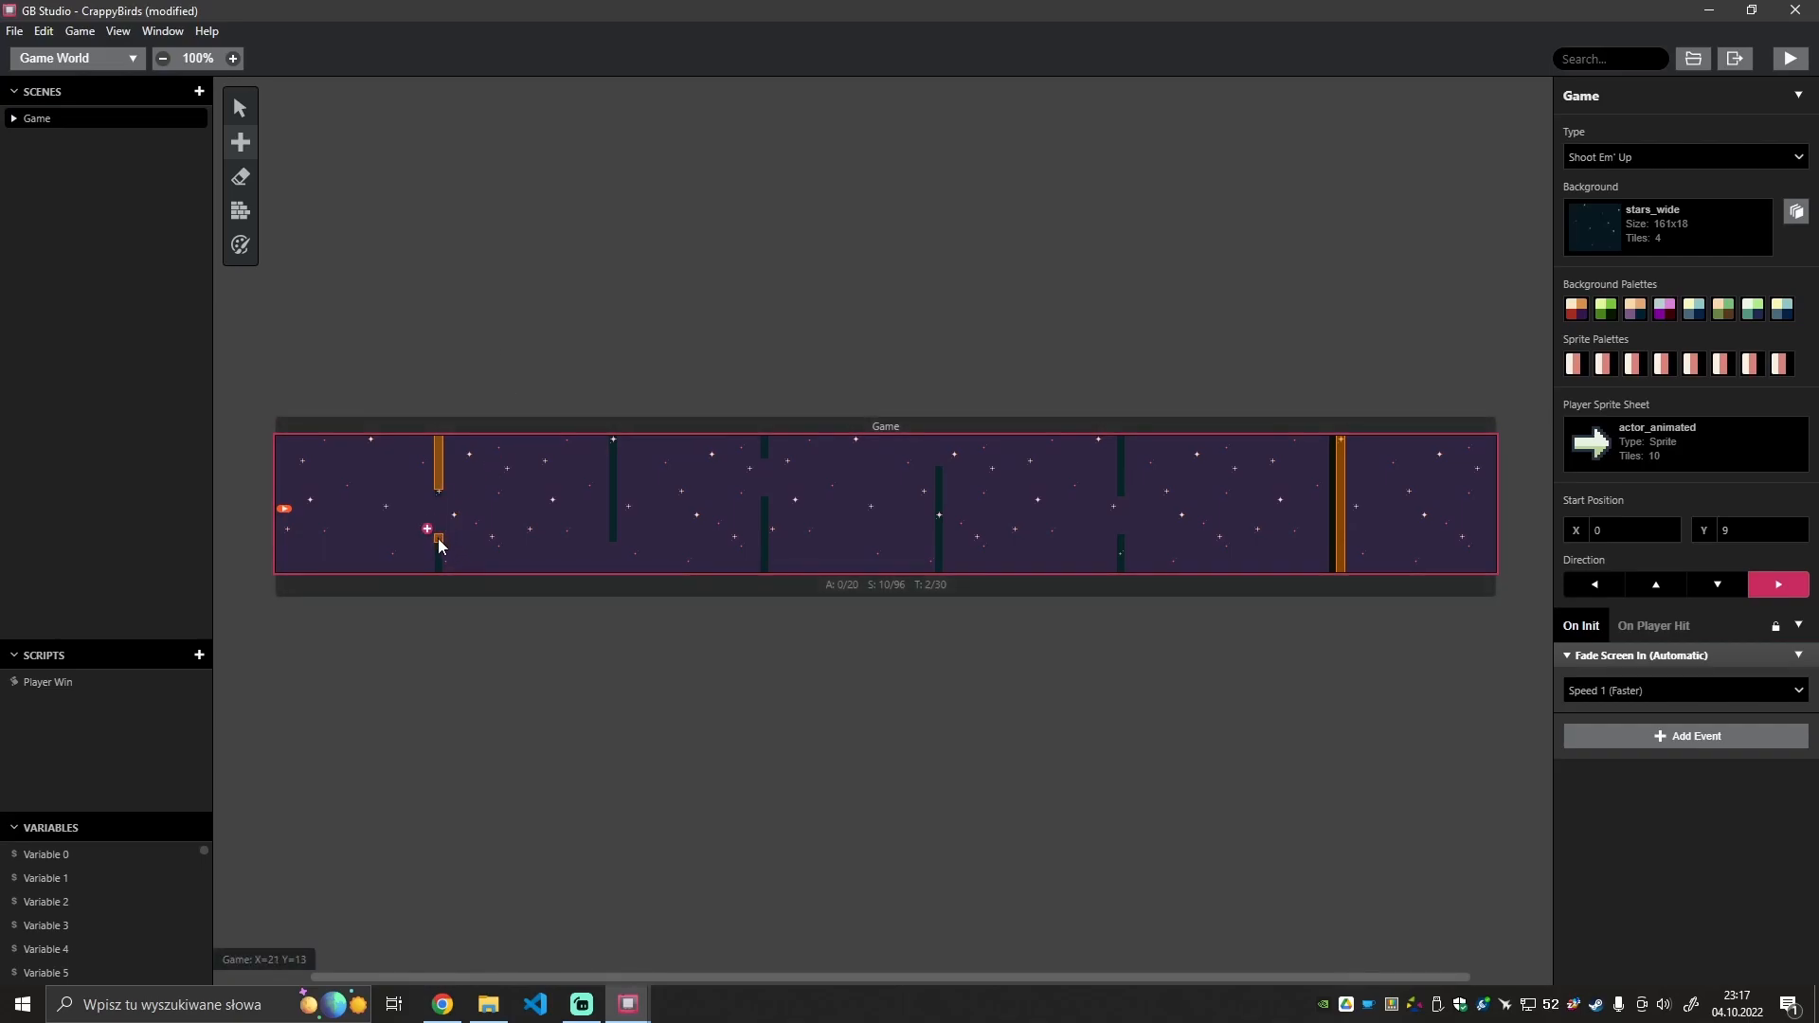
drag(438, 538, 438, 565)
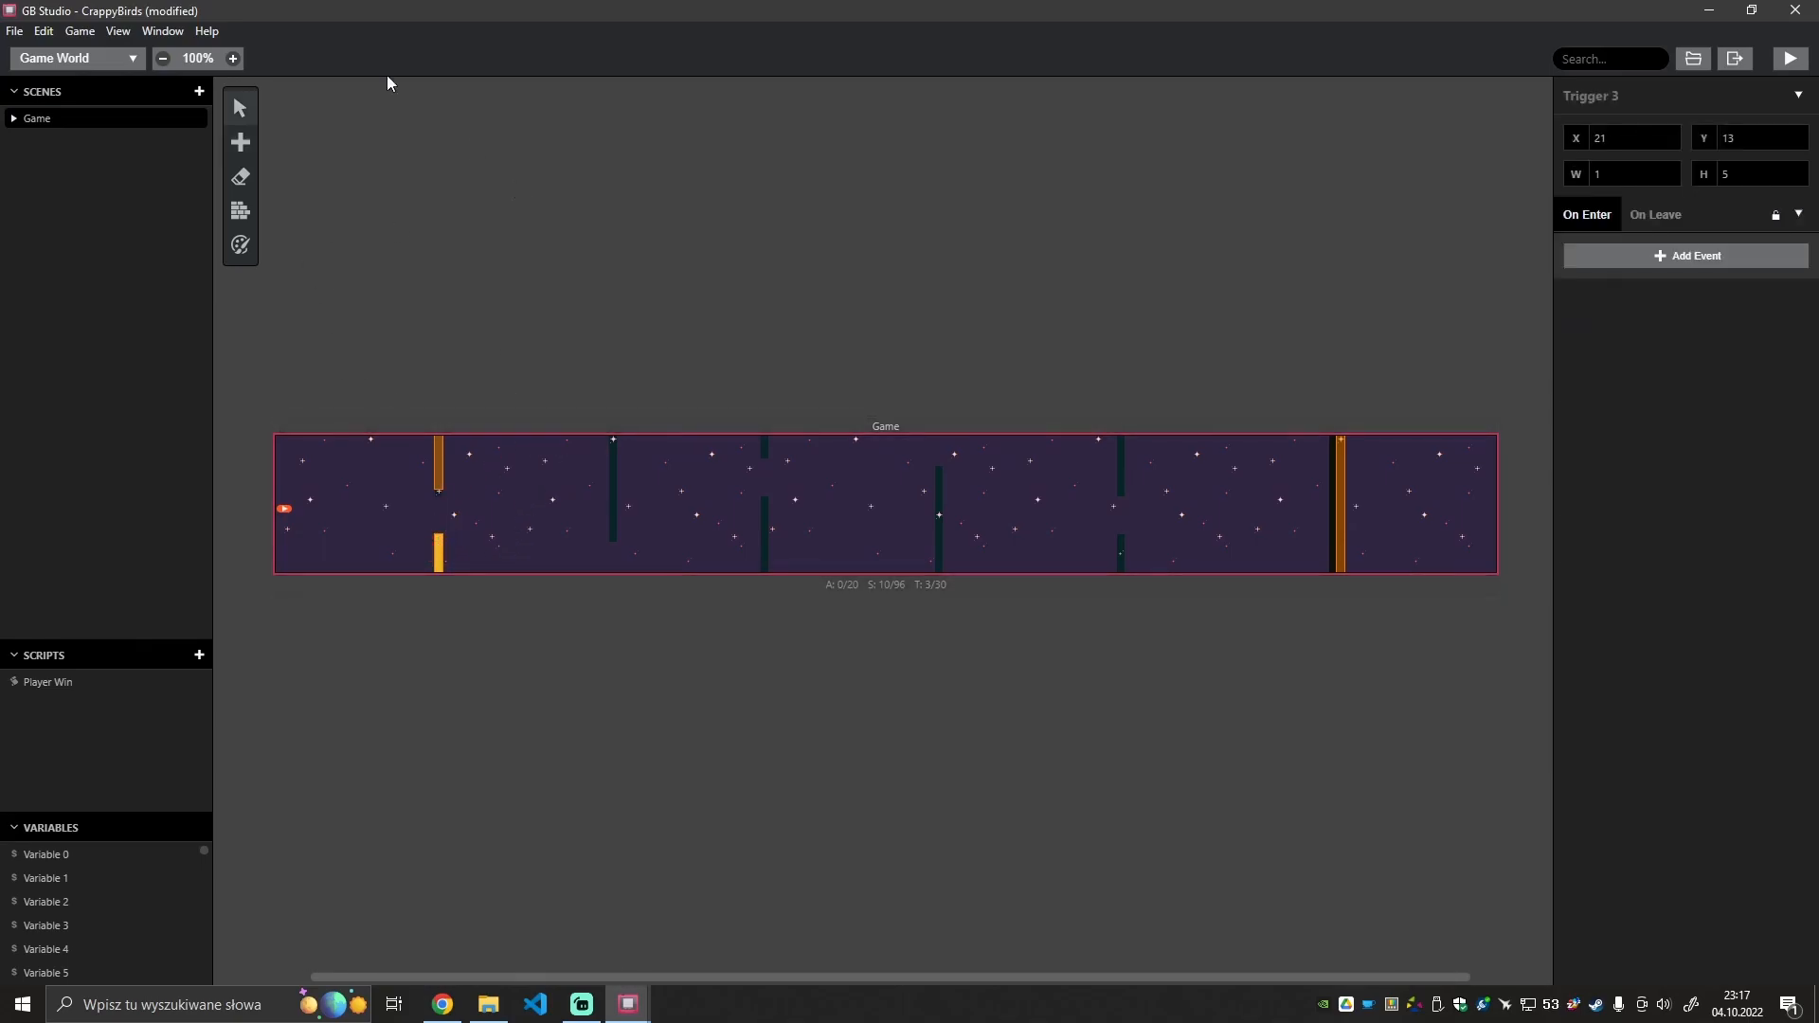
Cover every section of the remaining four pillars with 1-tile-wide triggers, ending with one at X 111, Y 13, 5 tiles high.
click(233, 58)
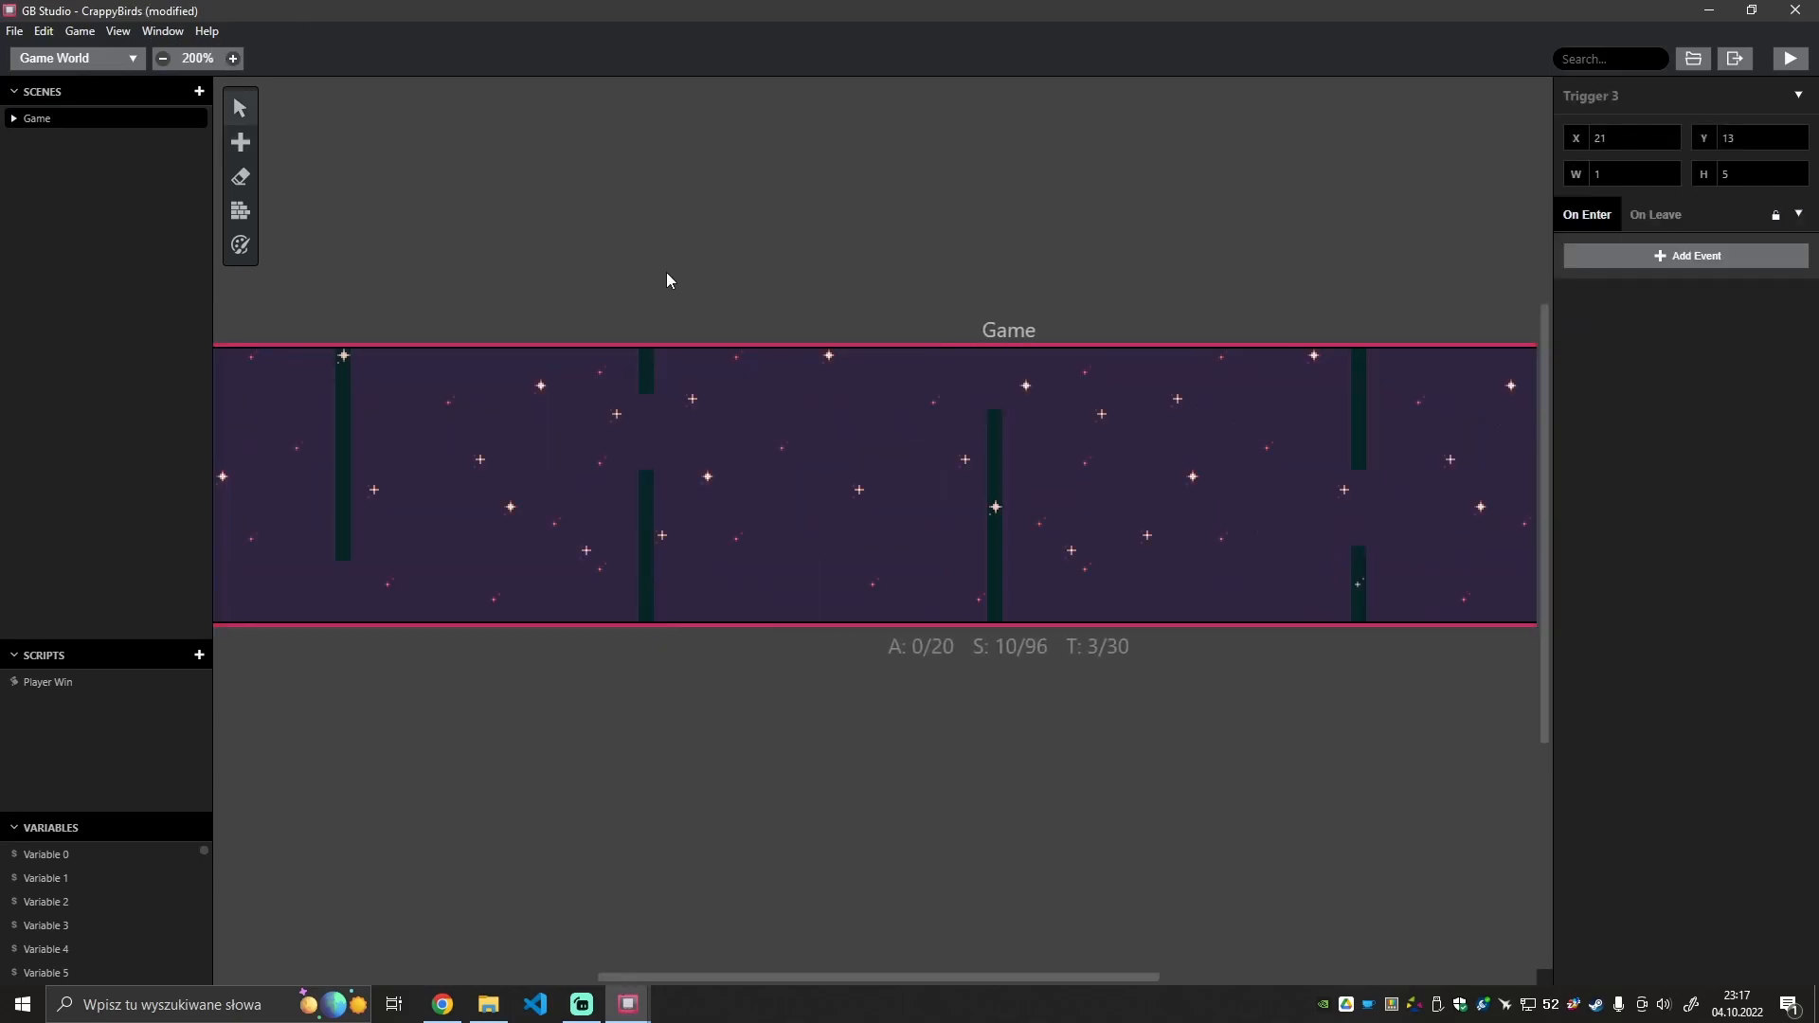
click(344, 370)
key(t)
drag(344, 356, 348, 559)
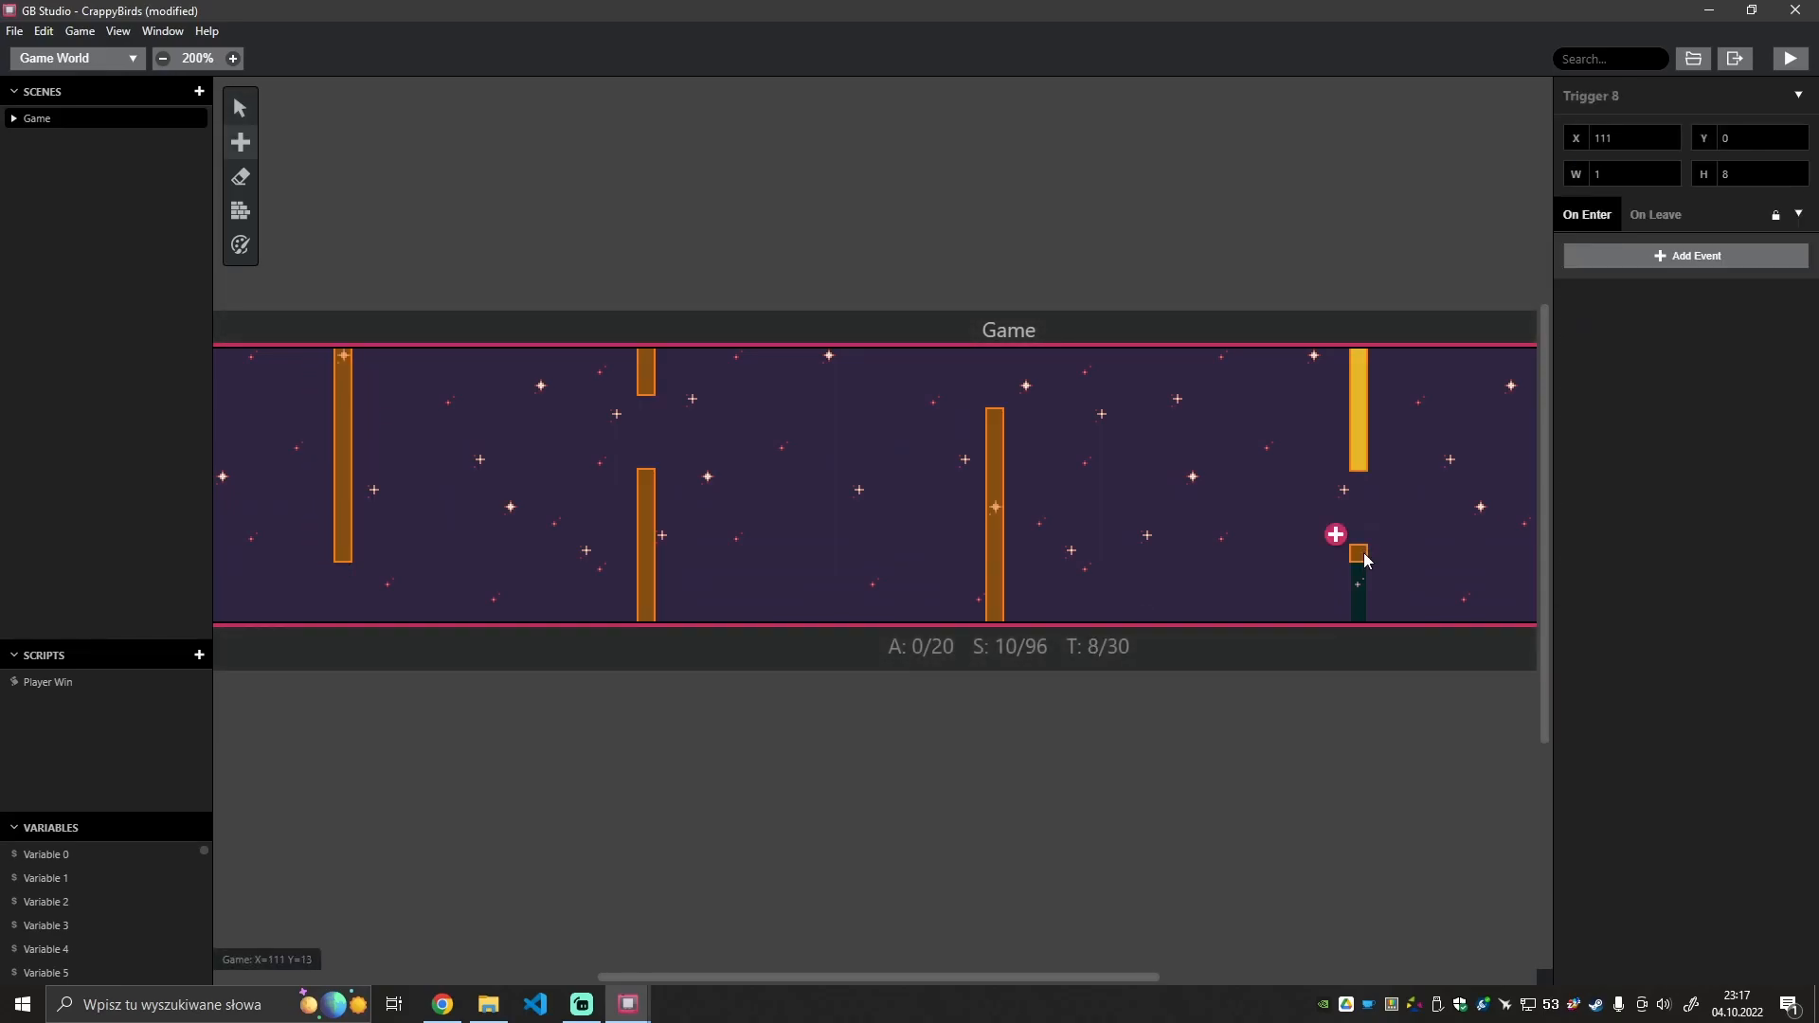
drag(1364, 559, 1362, 616)
Set the height of the trigger on the first pillar's upper section to 8 so it covers the pillar.
drag(945, 975, 661, 826)
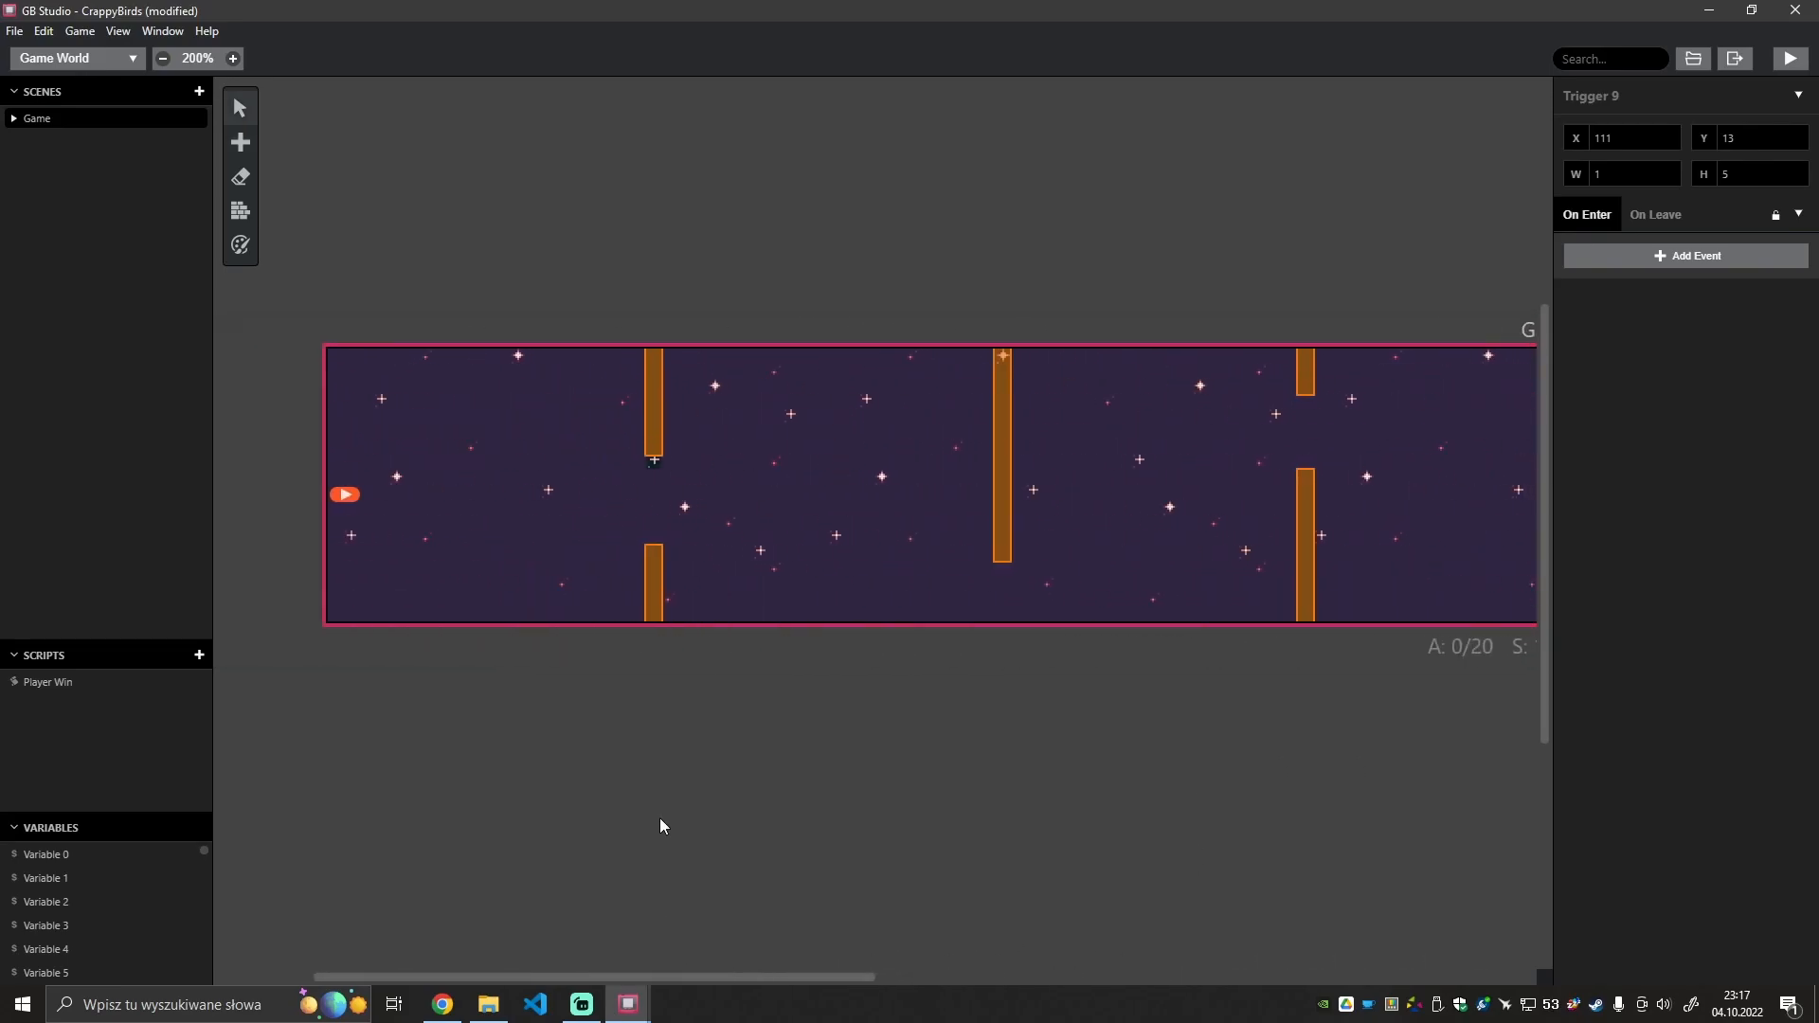
click(651, 440)
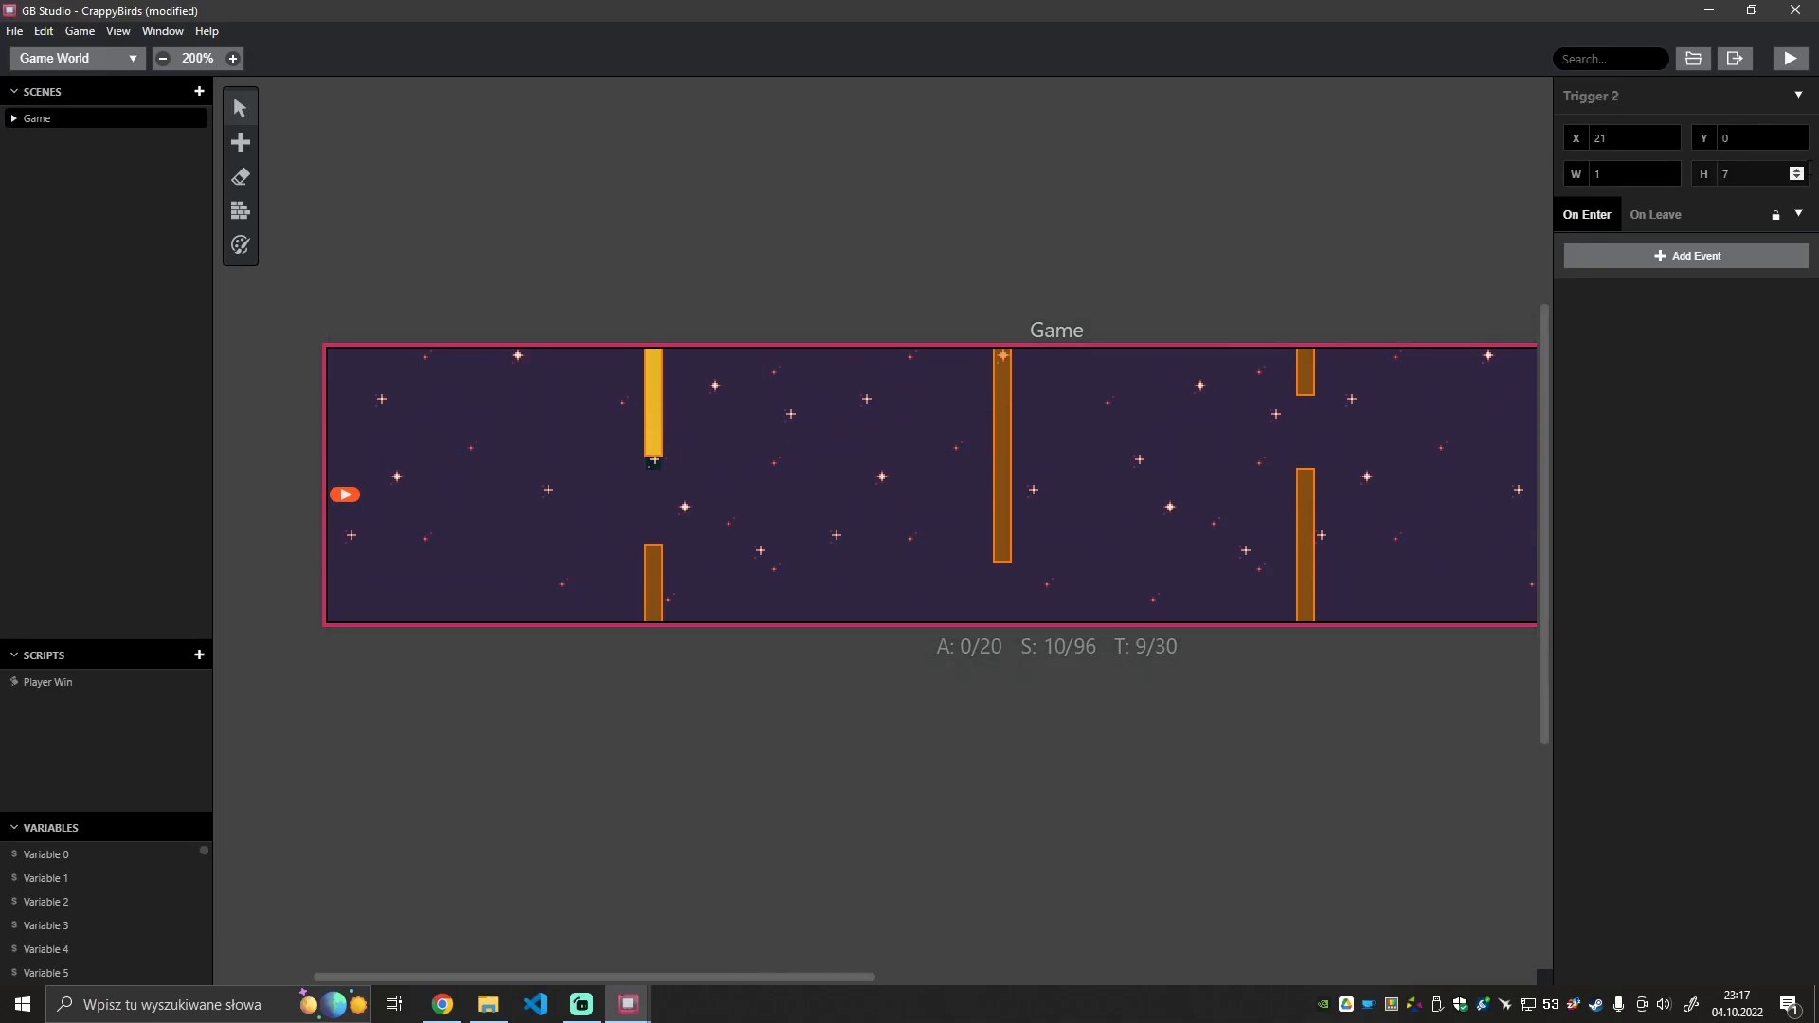
click(1800, 180)
click(1797, 170)
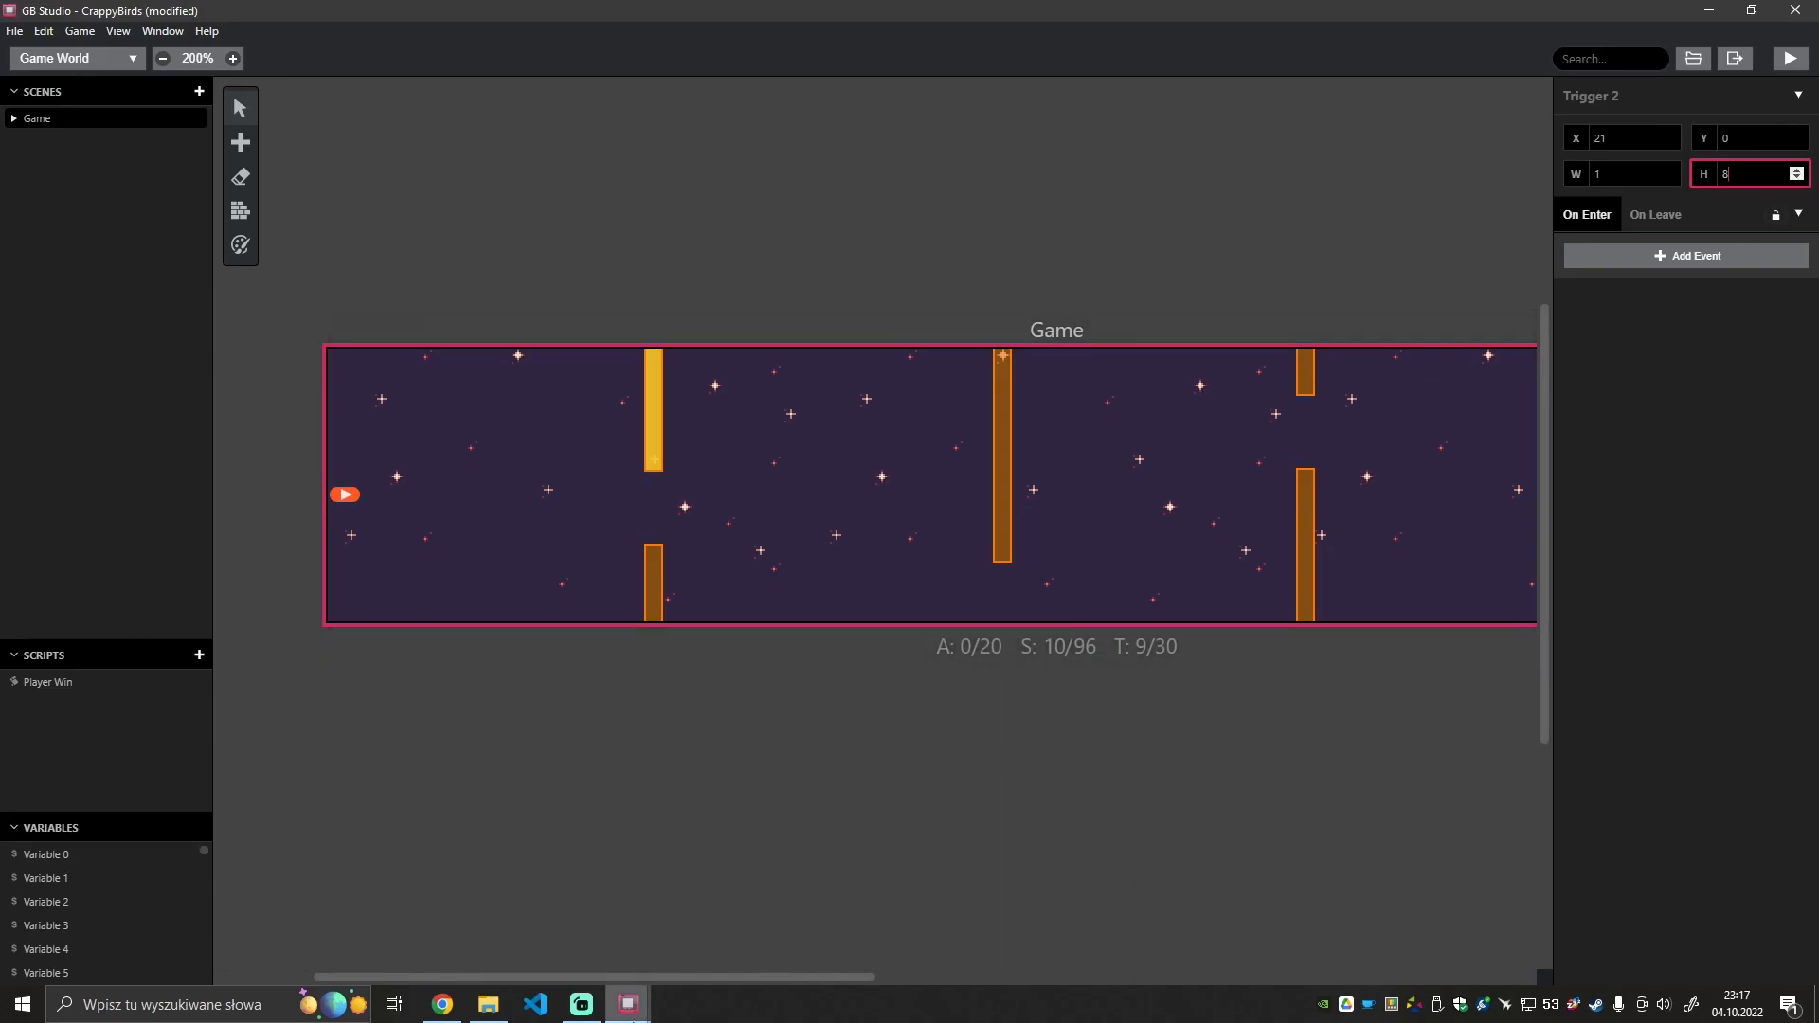
Create a new project script and name it Player Lose.
drag(649, 974, 596, 915)
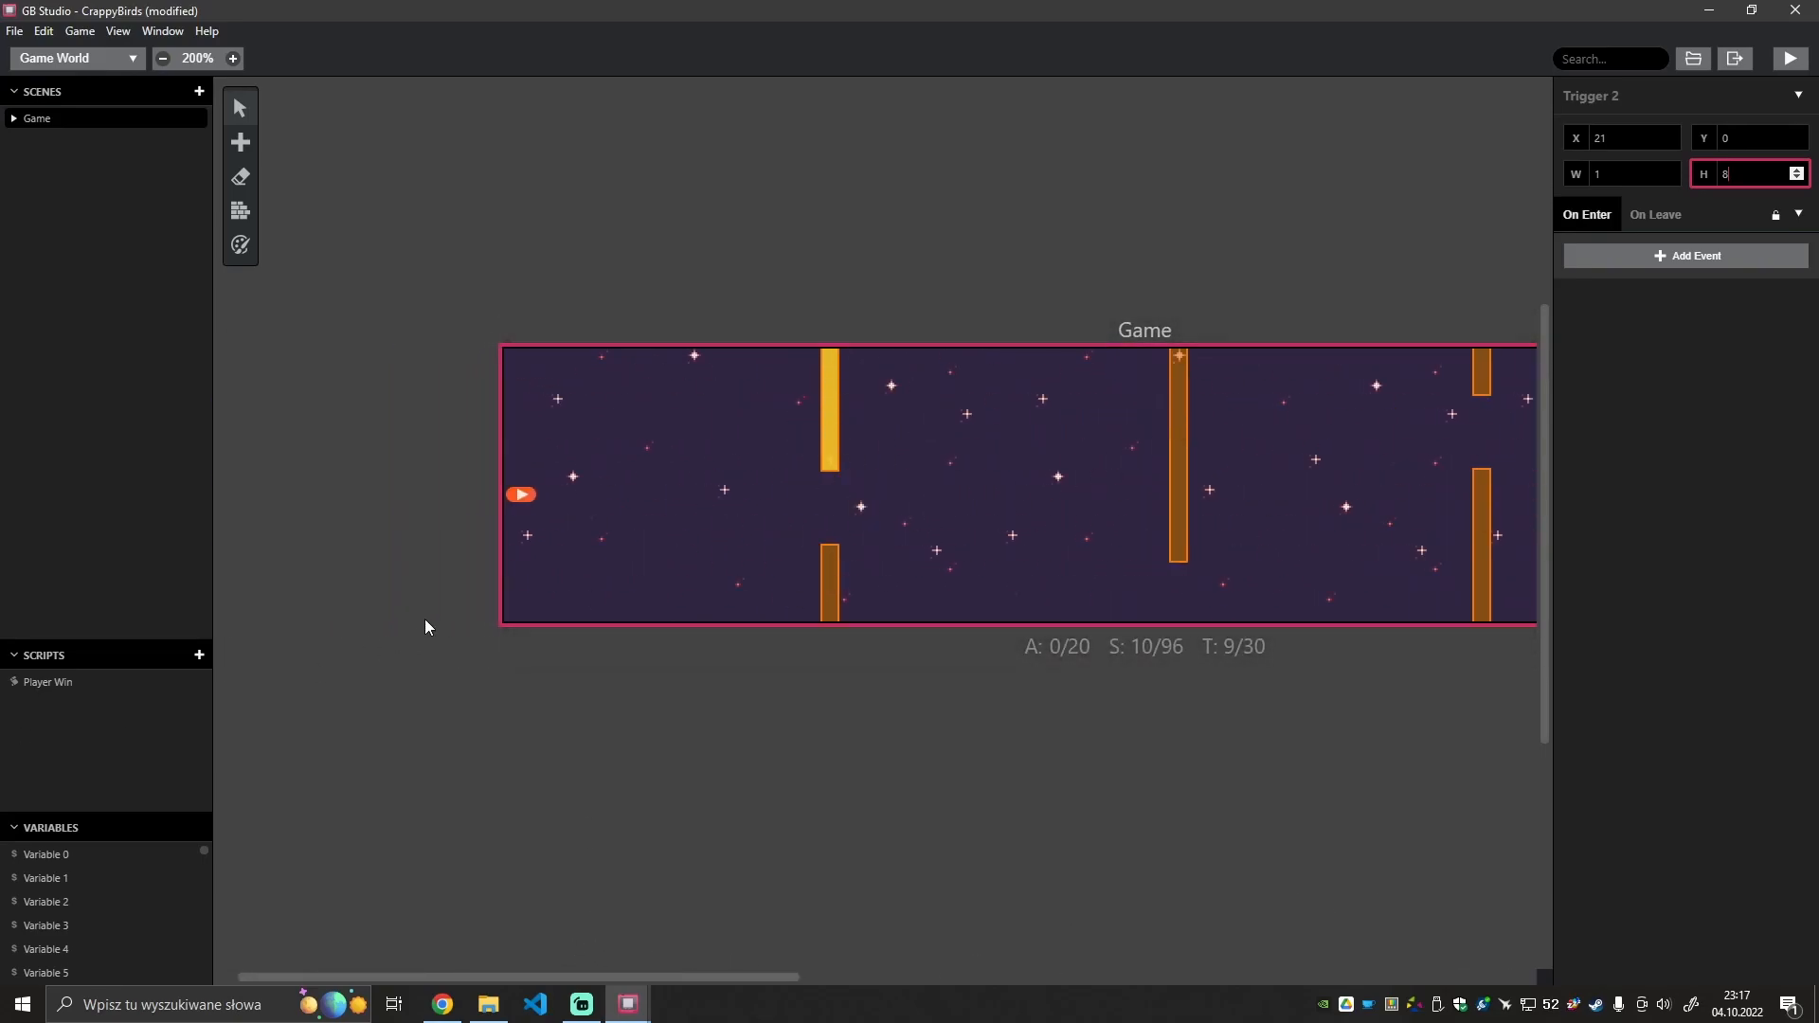
click(515, 717)
click(199, 654)
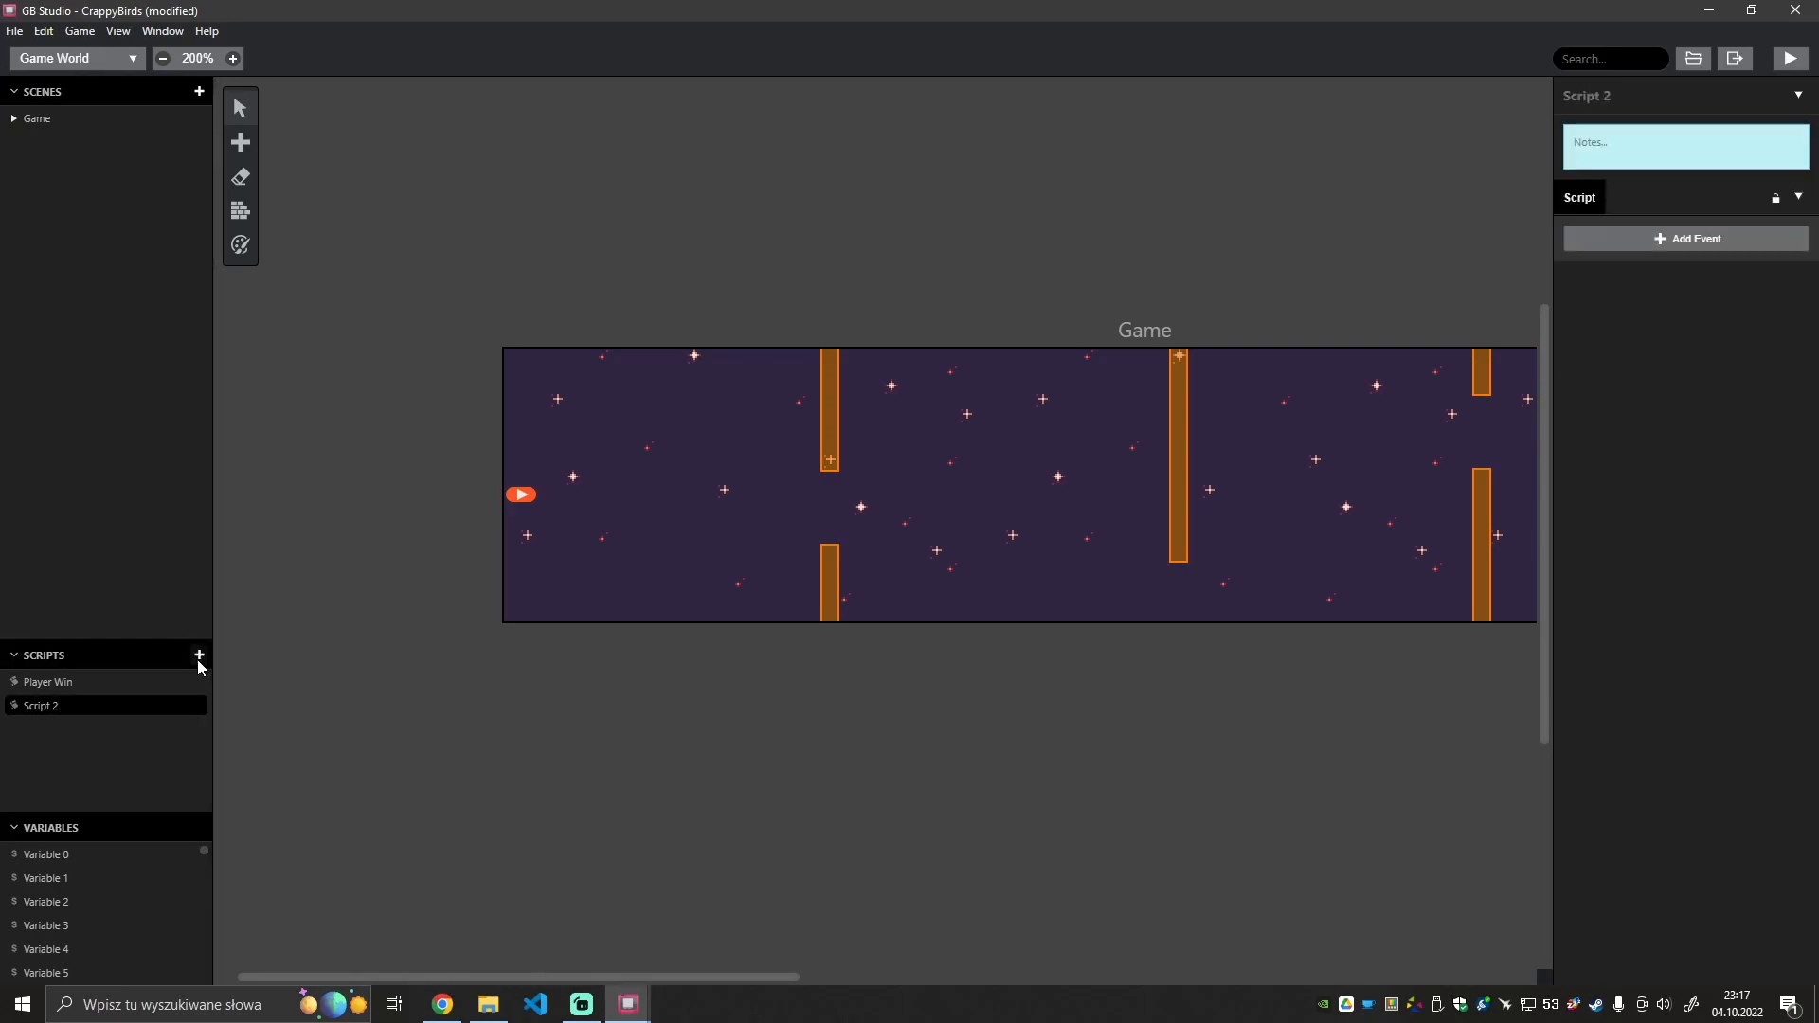
click(1627, 97)
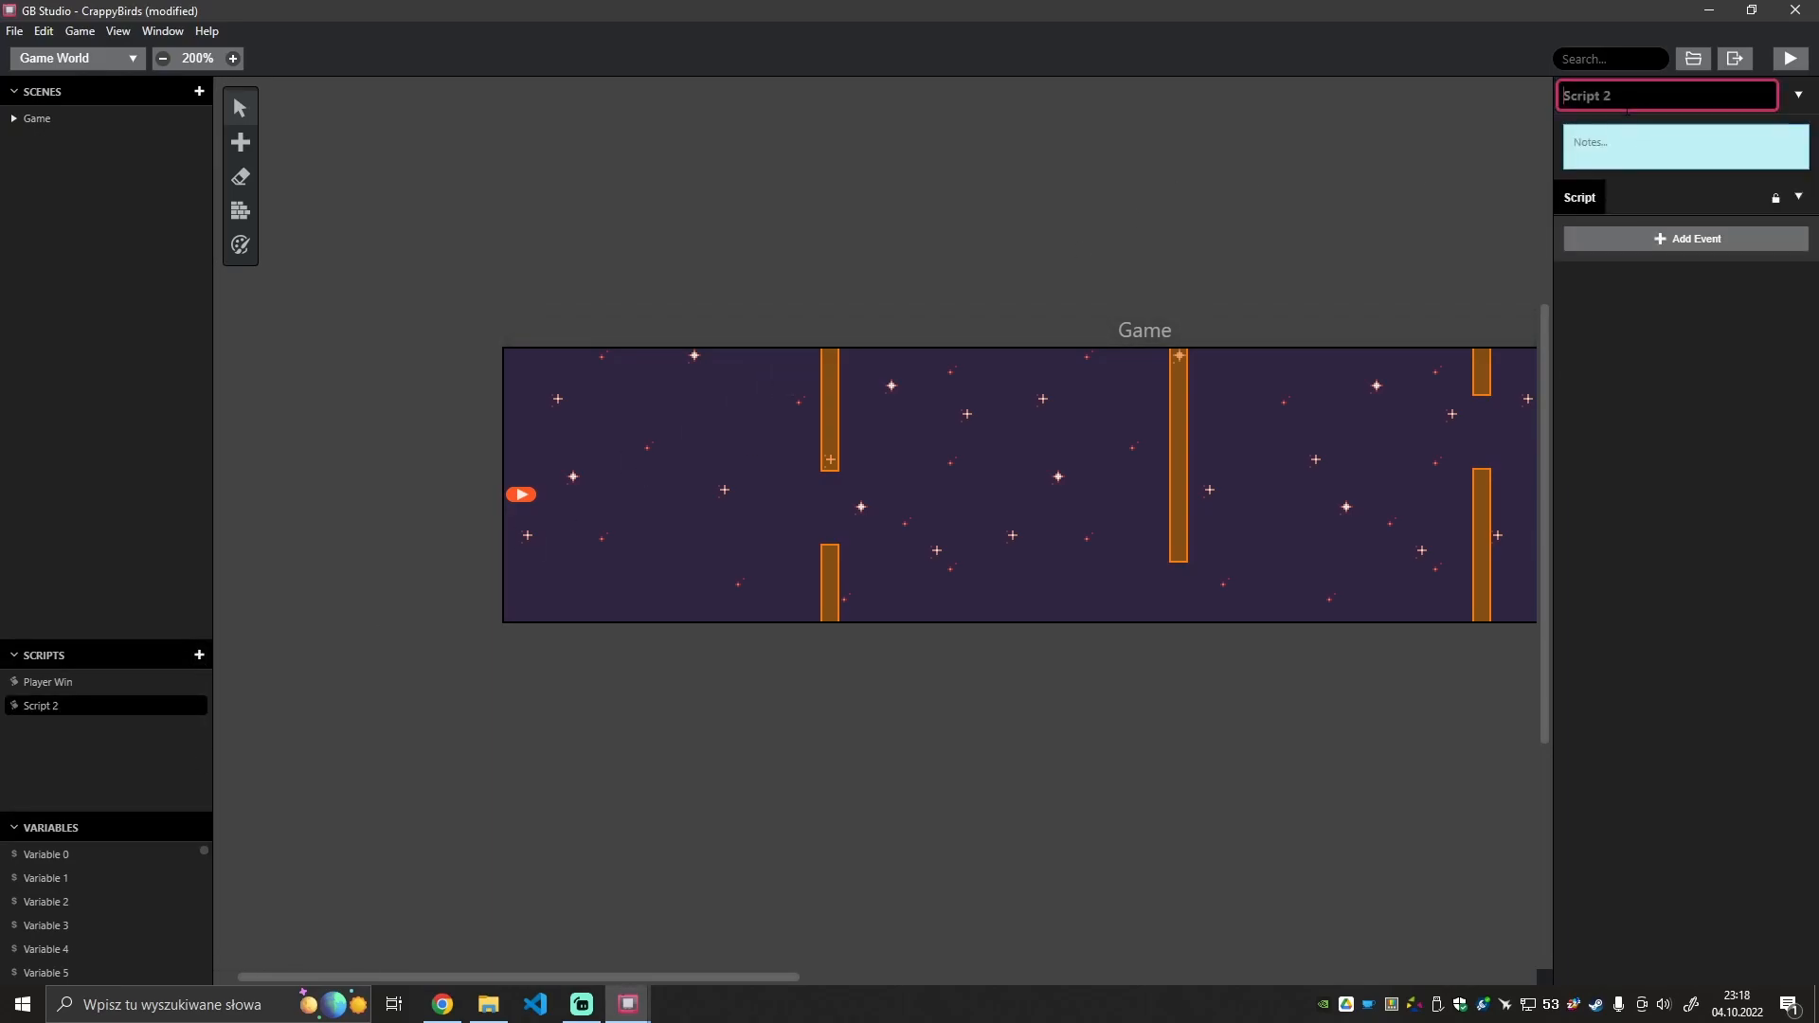
text(Player Lose)
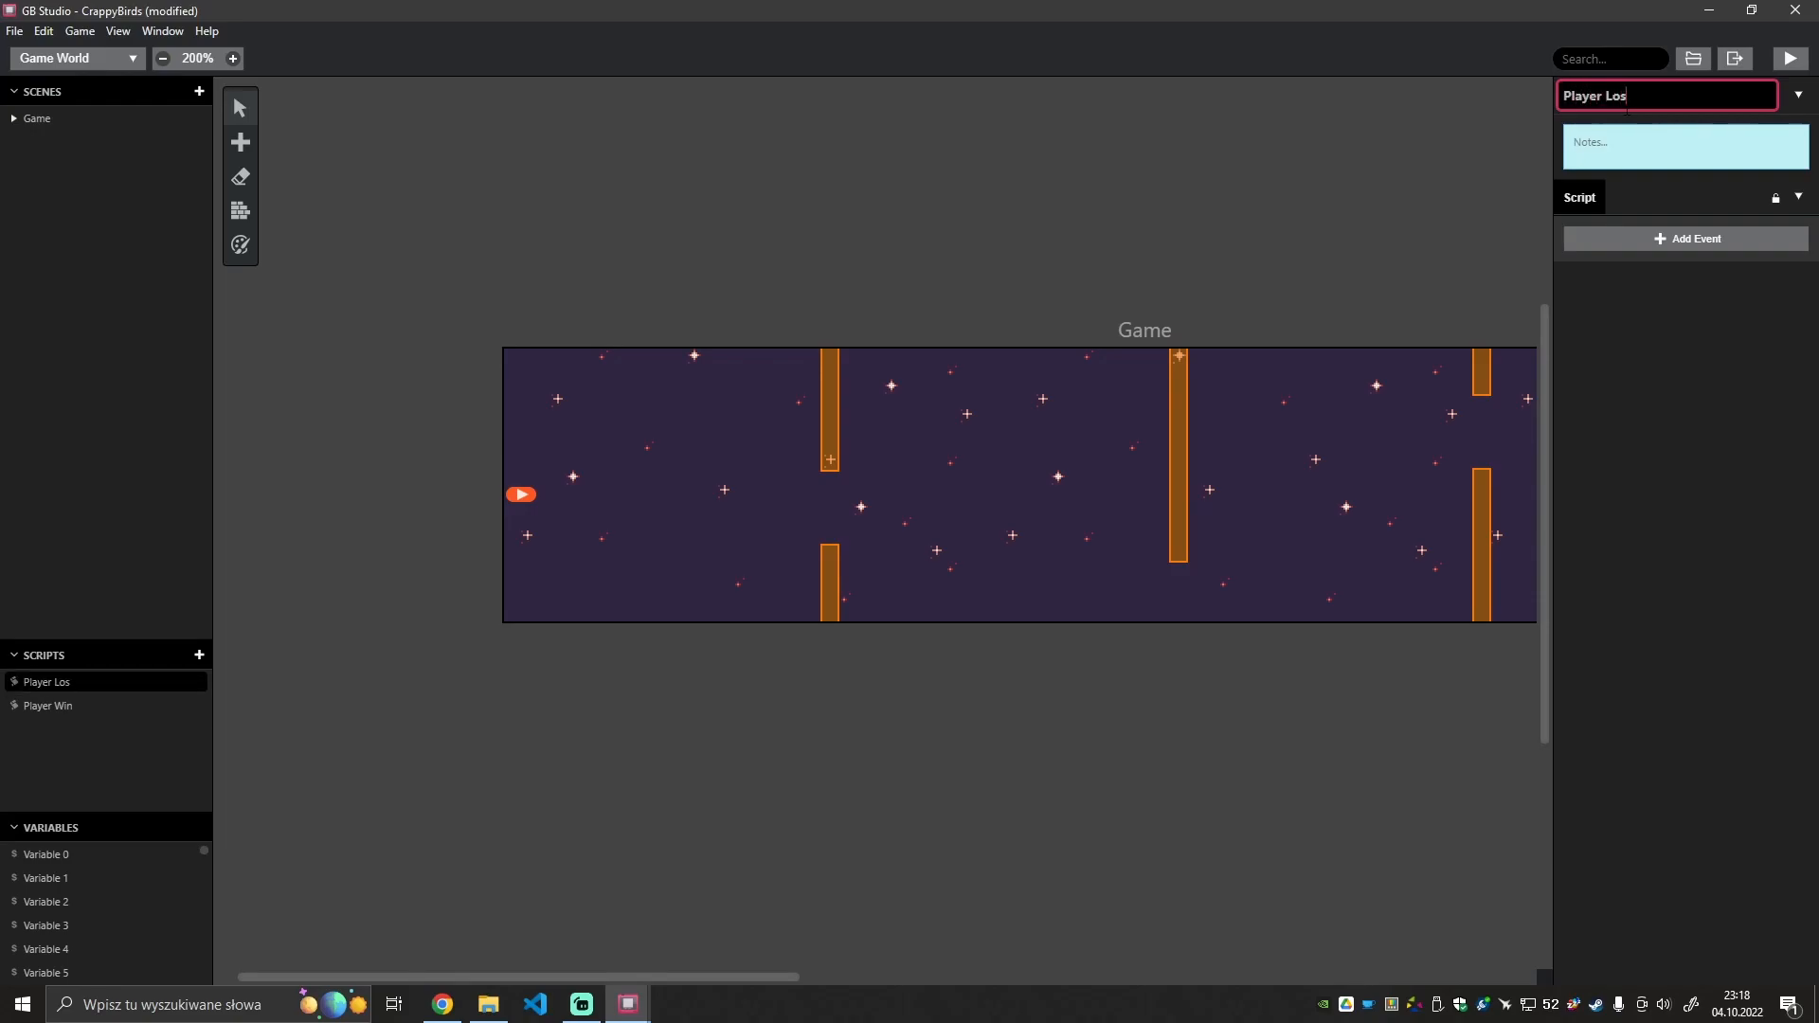
click(1764, 284)
Add a Display Dialogue event with the text "You lost!" to the Player Lose script.
click(1695, 239)
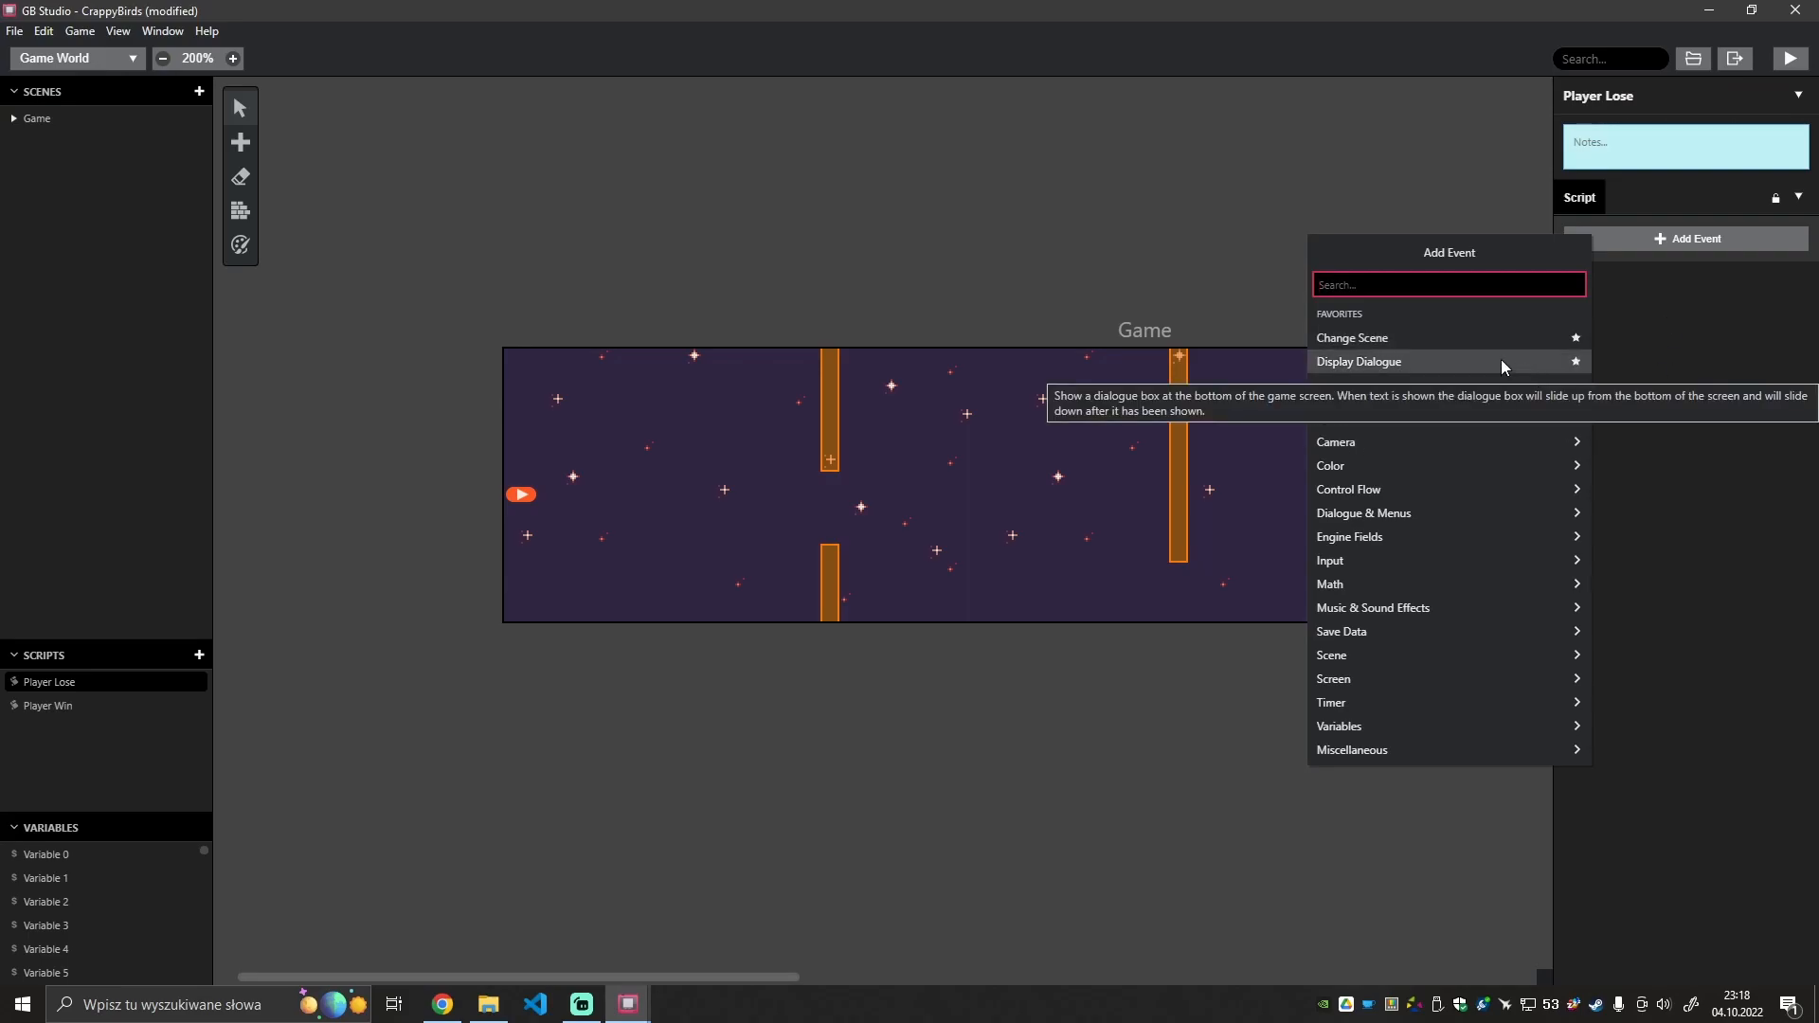
text(d)
key(BackSpace)
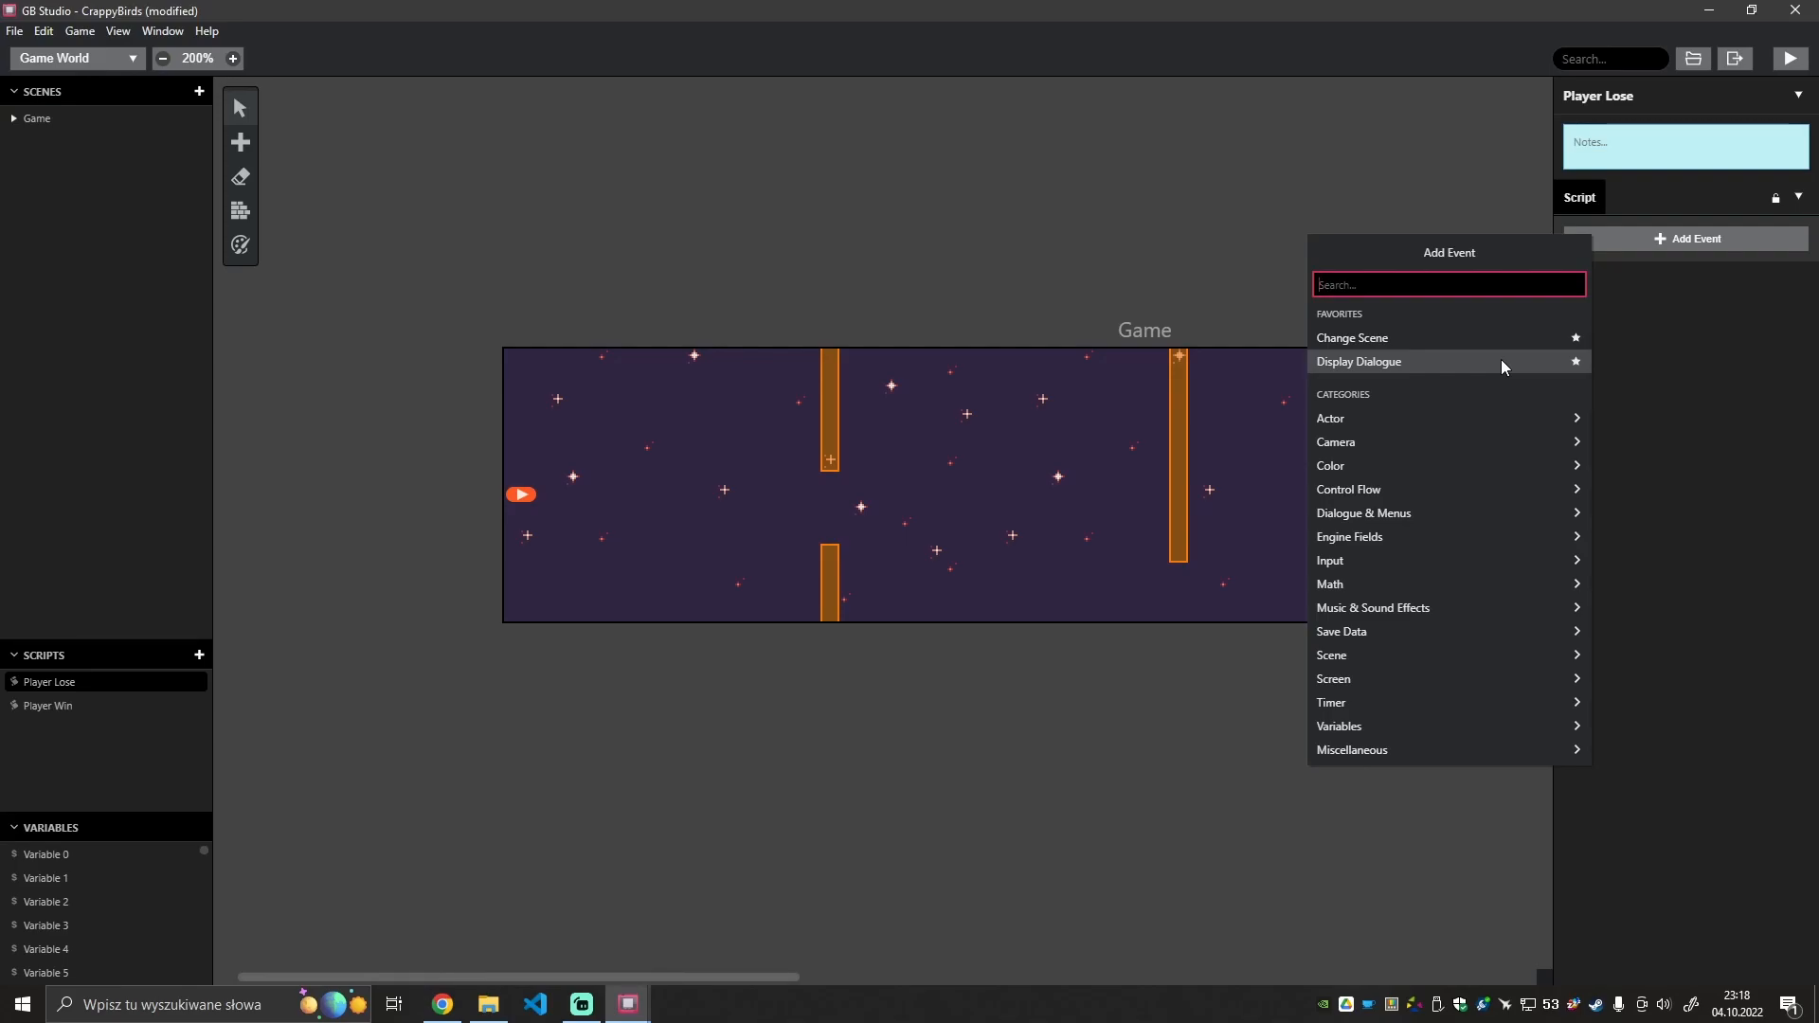
text(tou)
key(BackSpace)
key(BackSpace)
key(BackSpace)
key(BackSpace)
text(you lost!)
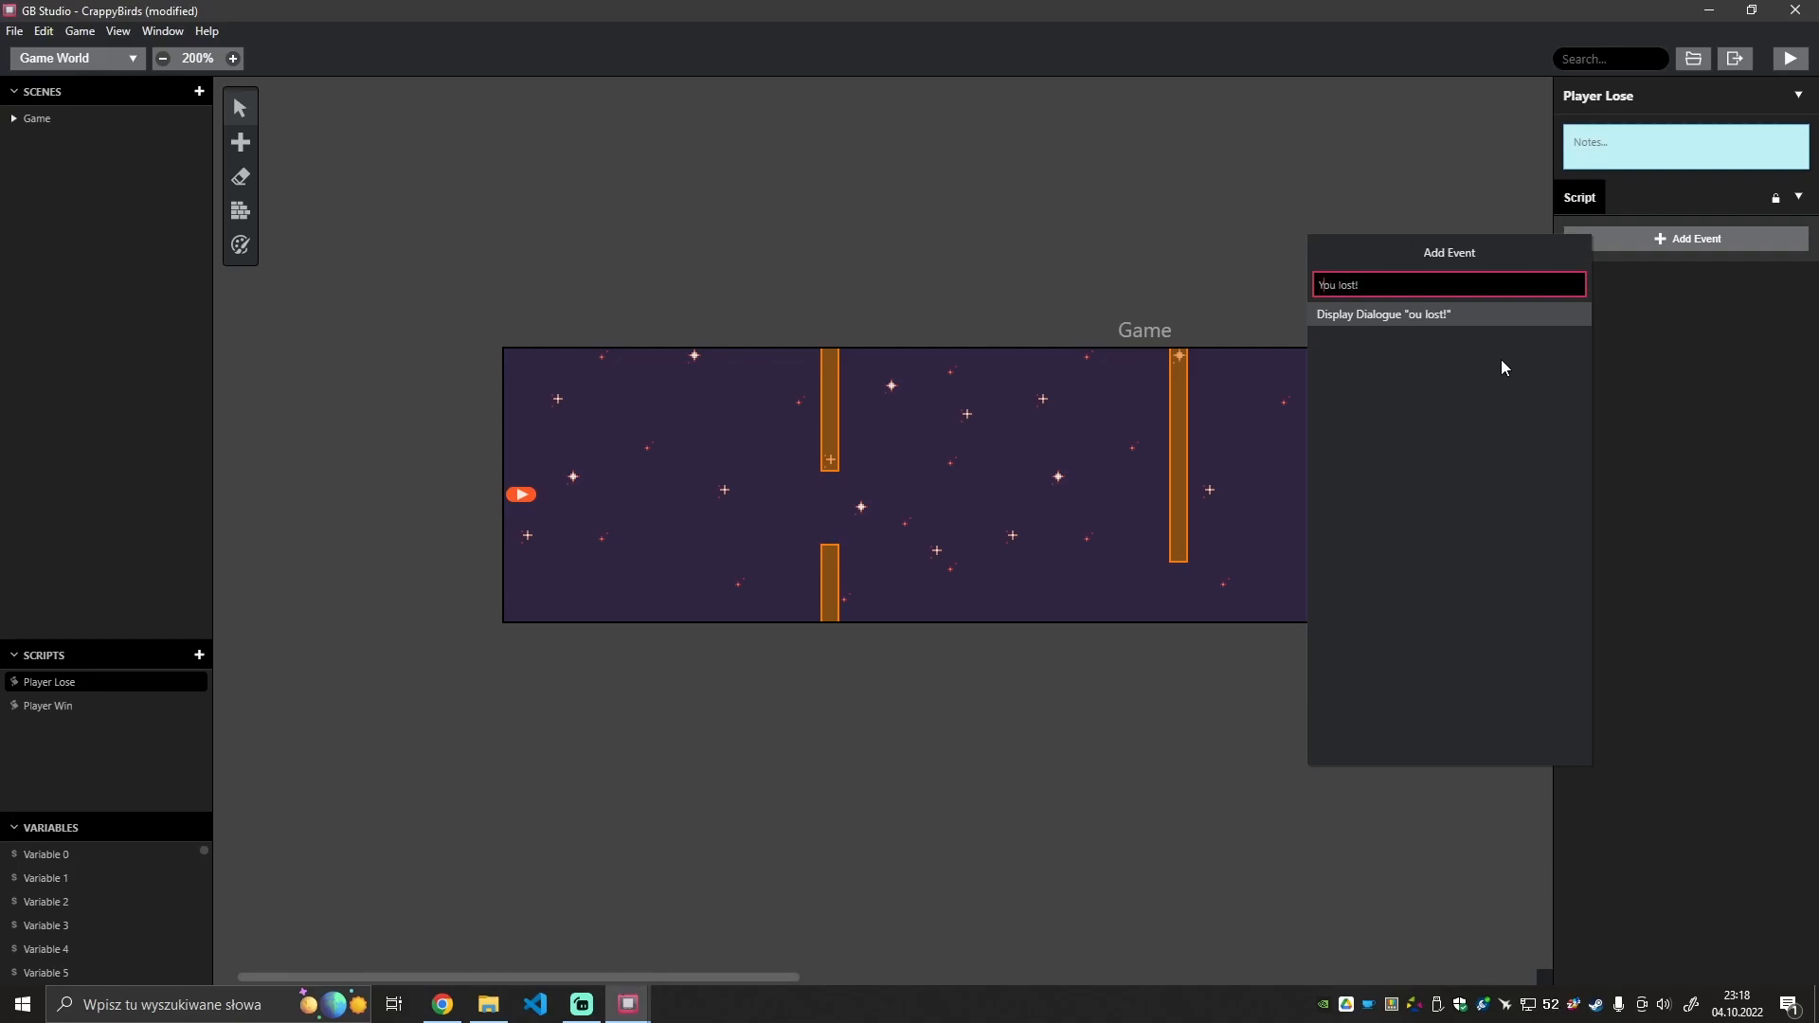
key(Return)
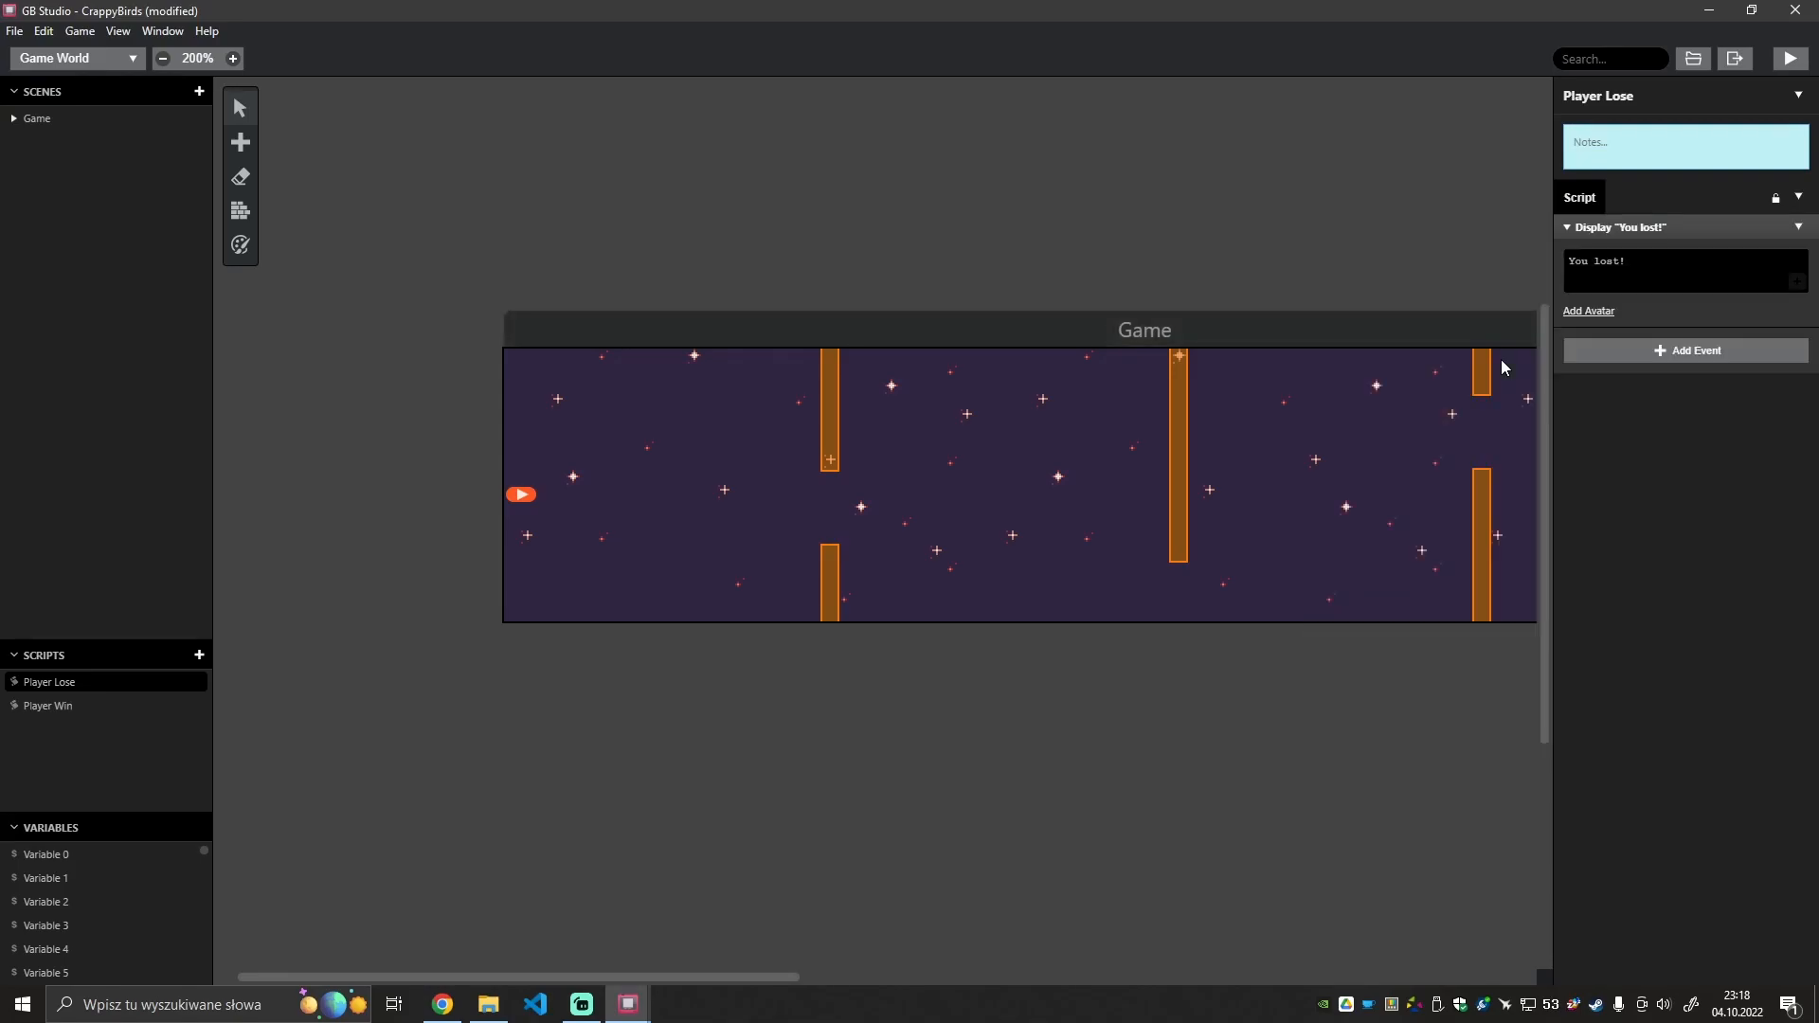
Add a Set Actor Position event to the Player Lose script that moves the Player to X 0, Y 9.
click(1652, 355)
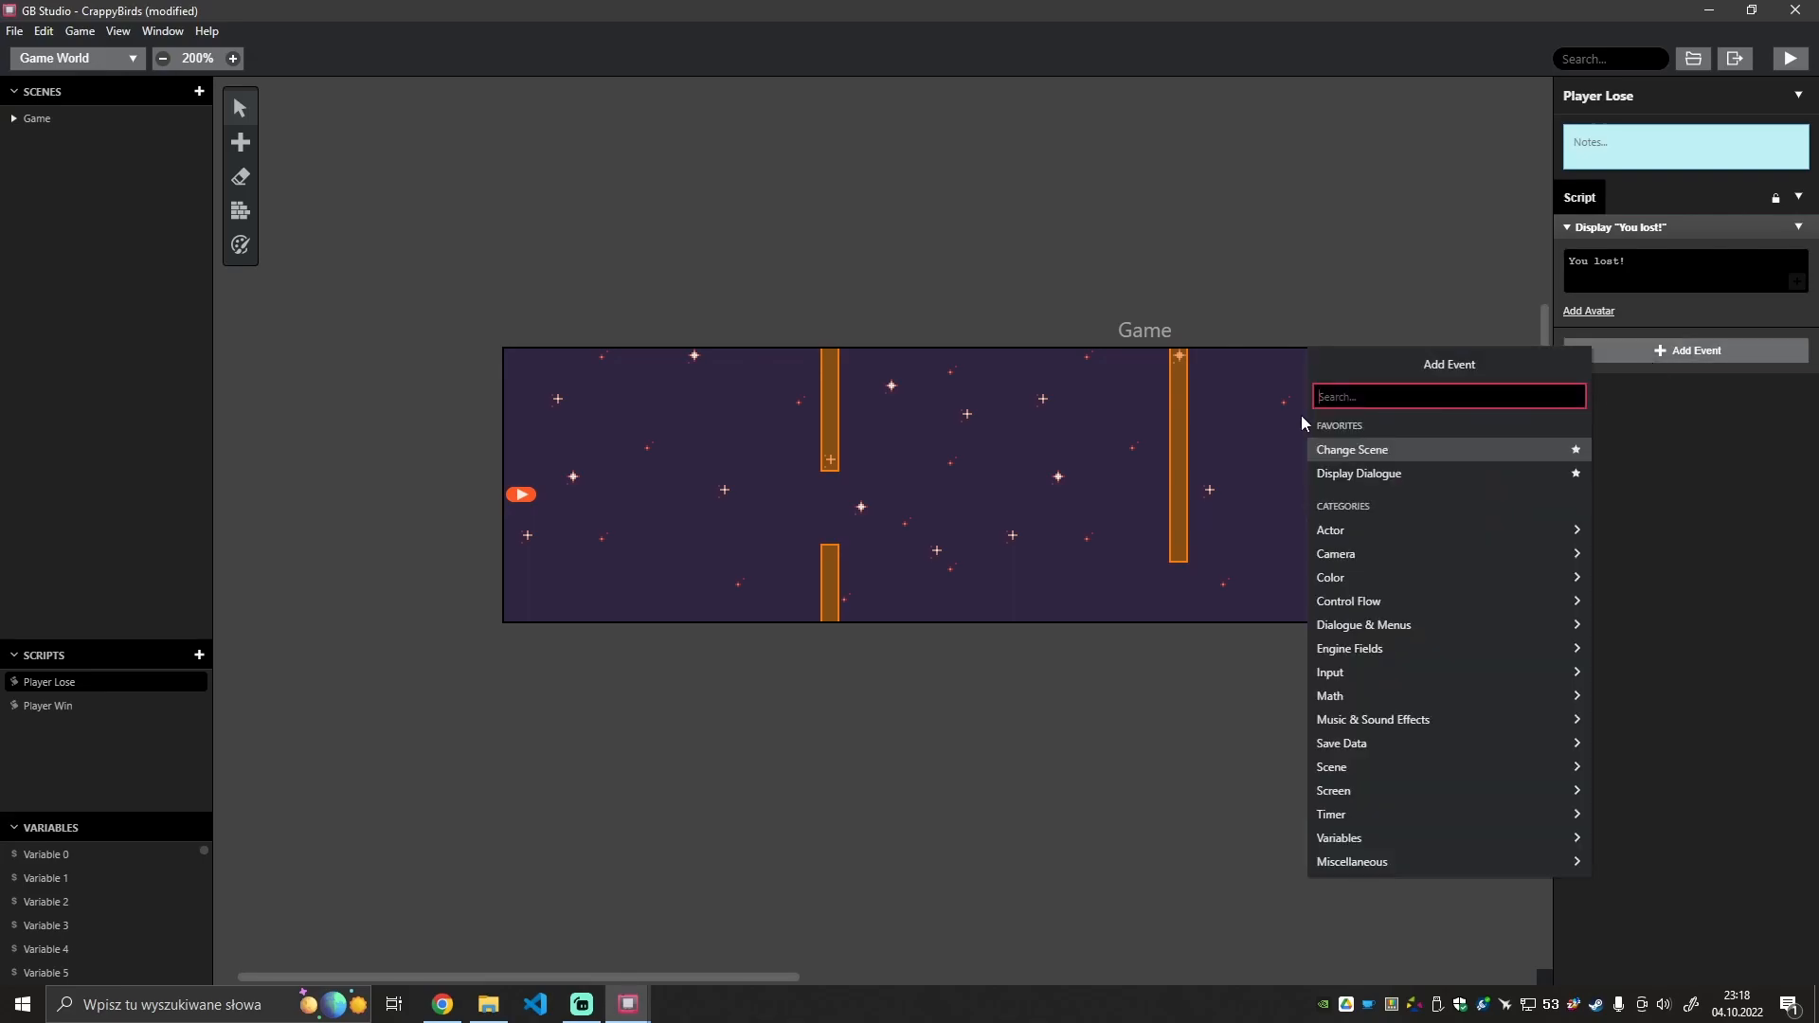
text(positi)
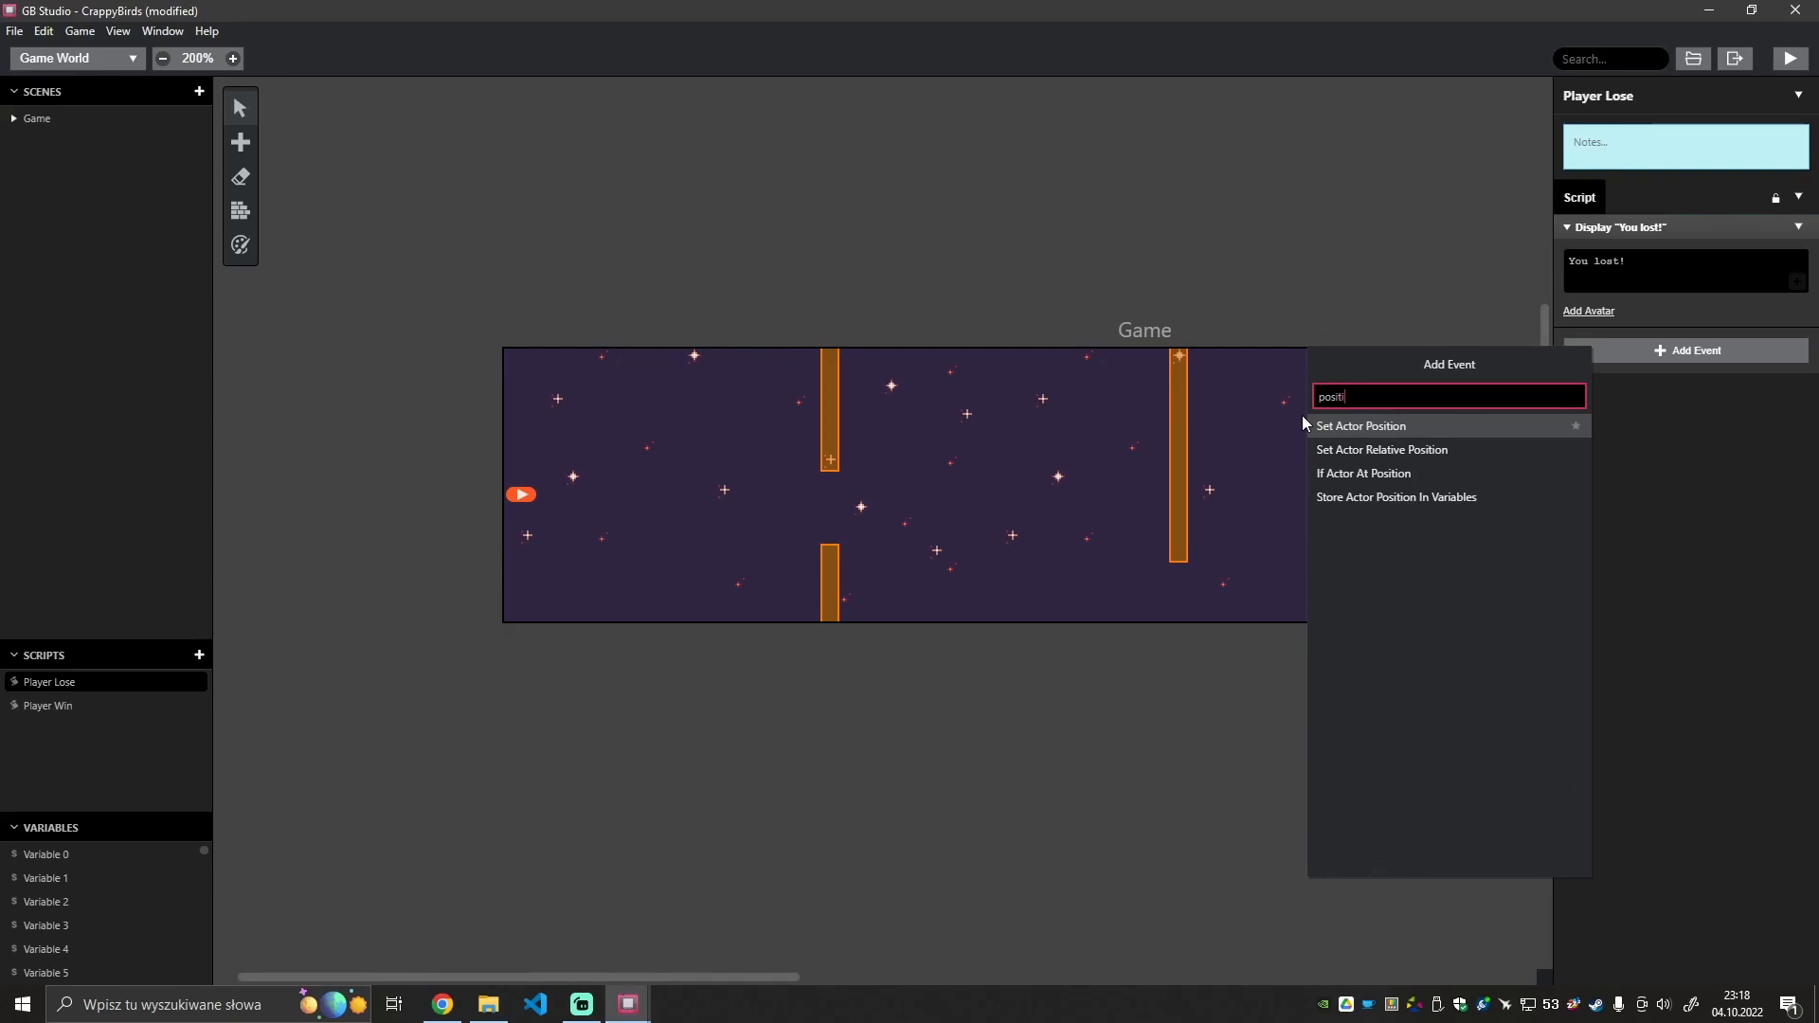
text(on)
key(Down)
key(Down)
key(Up)
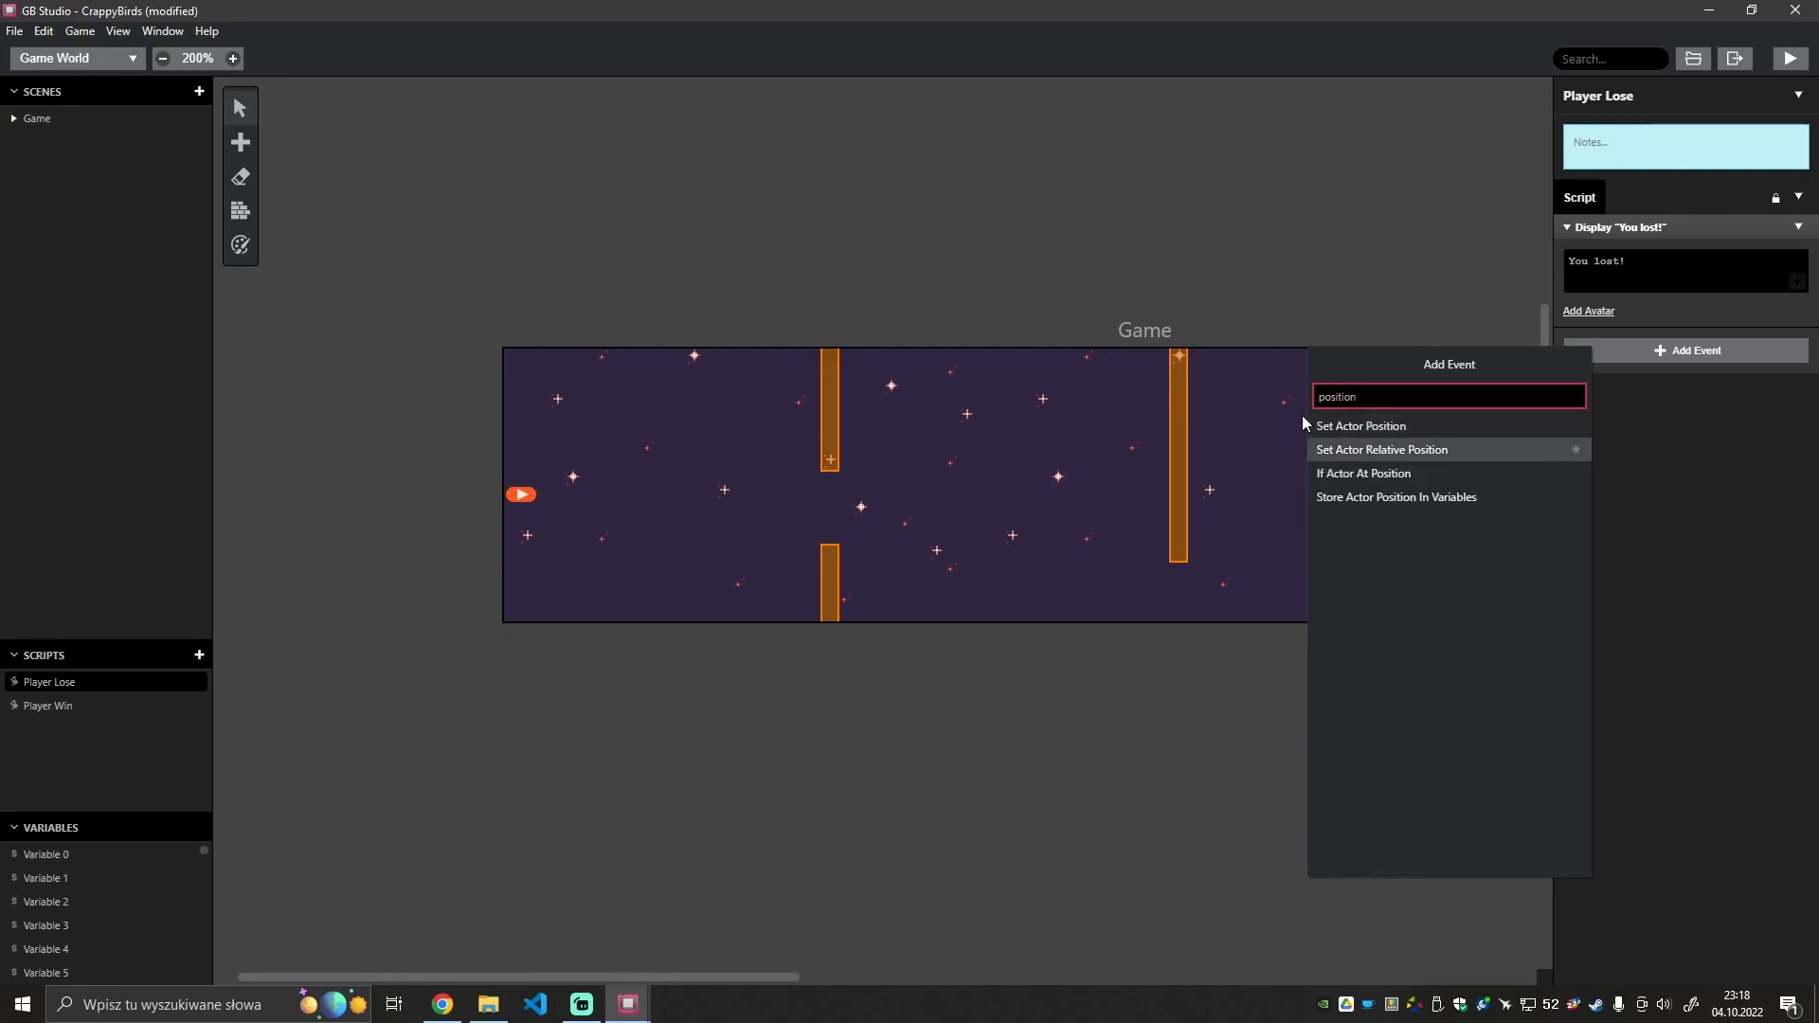
key(Up)
key(Return)
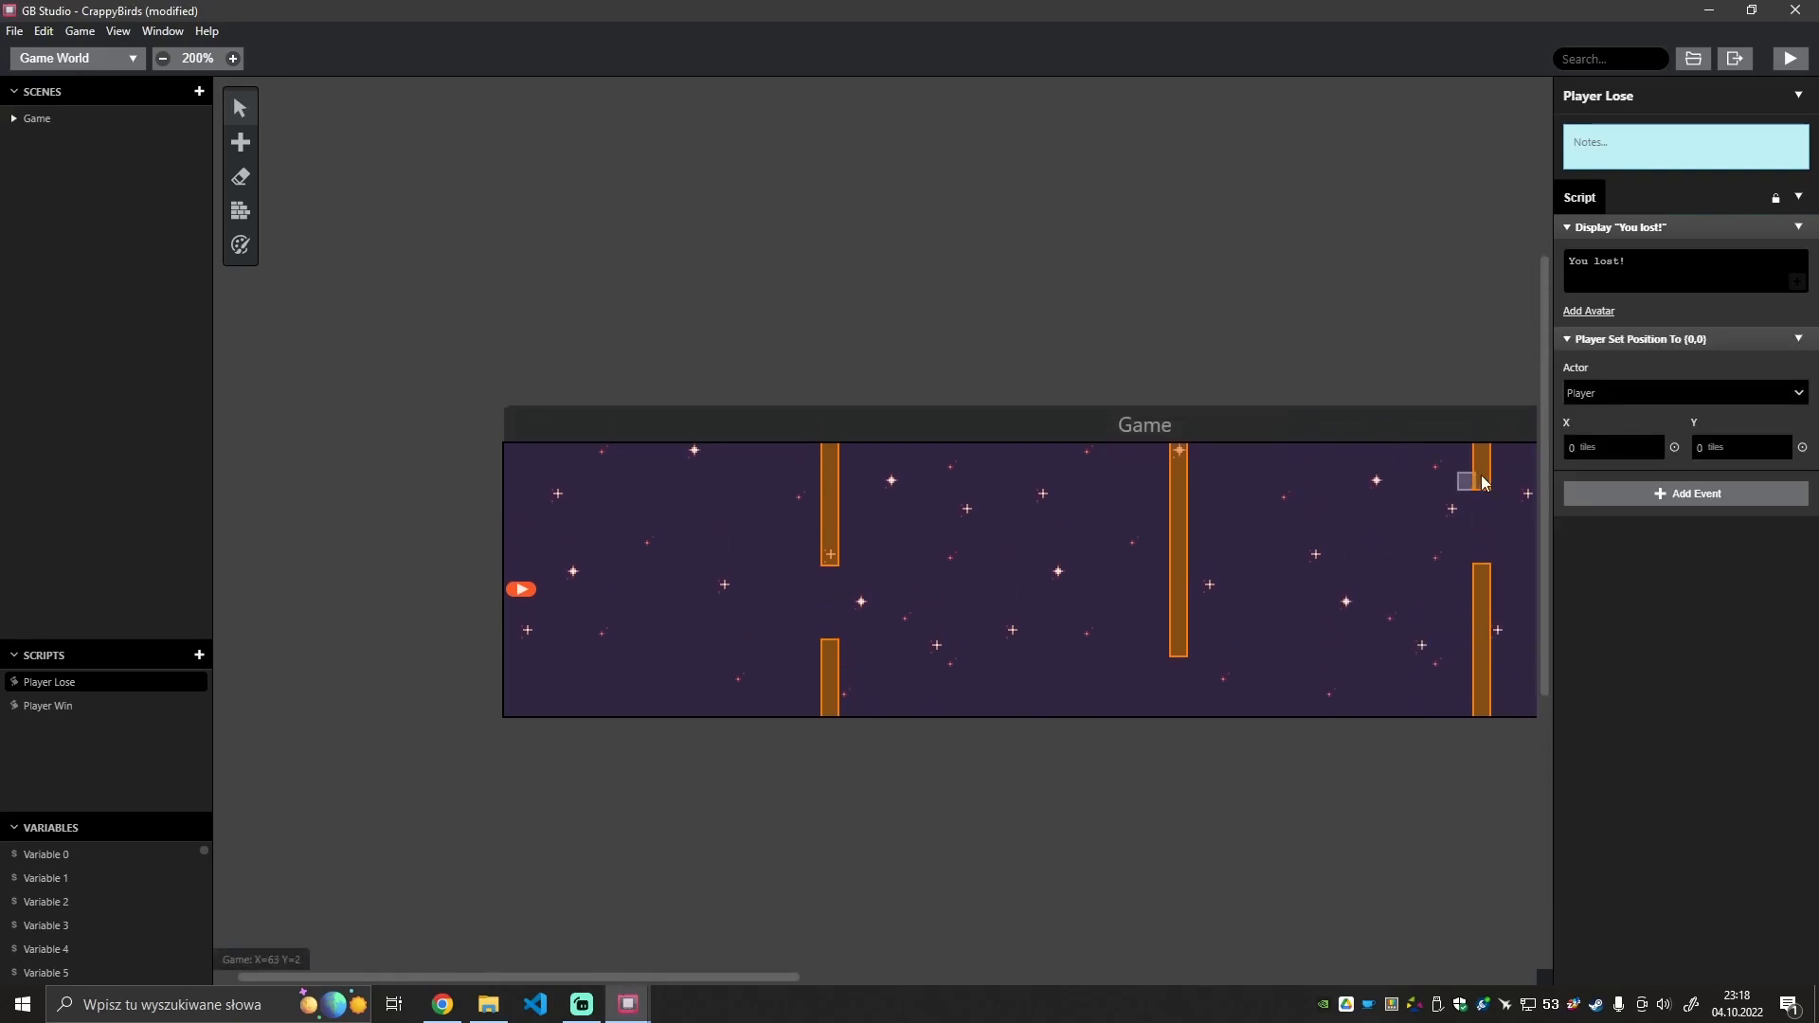
click(1690, 454)
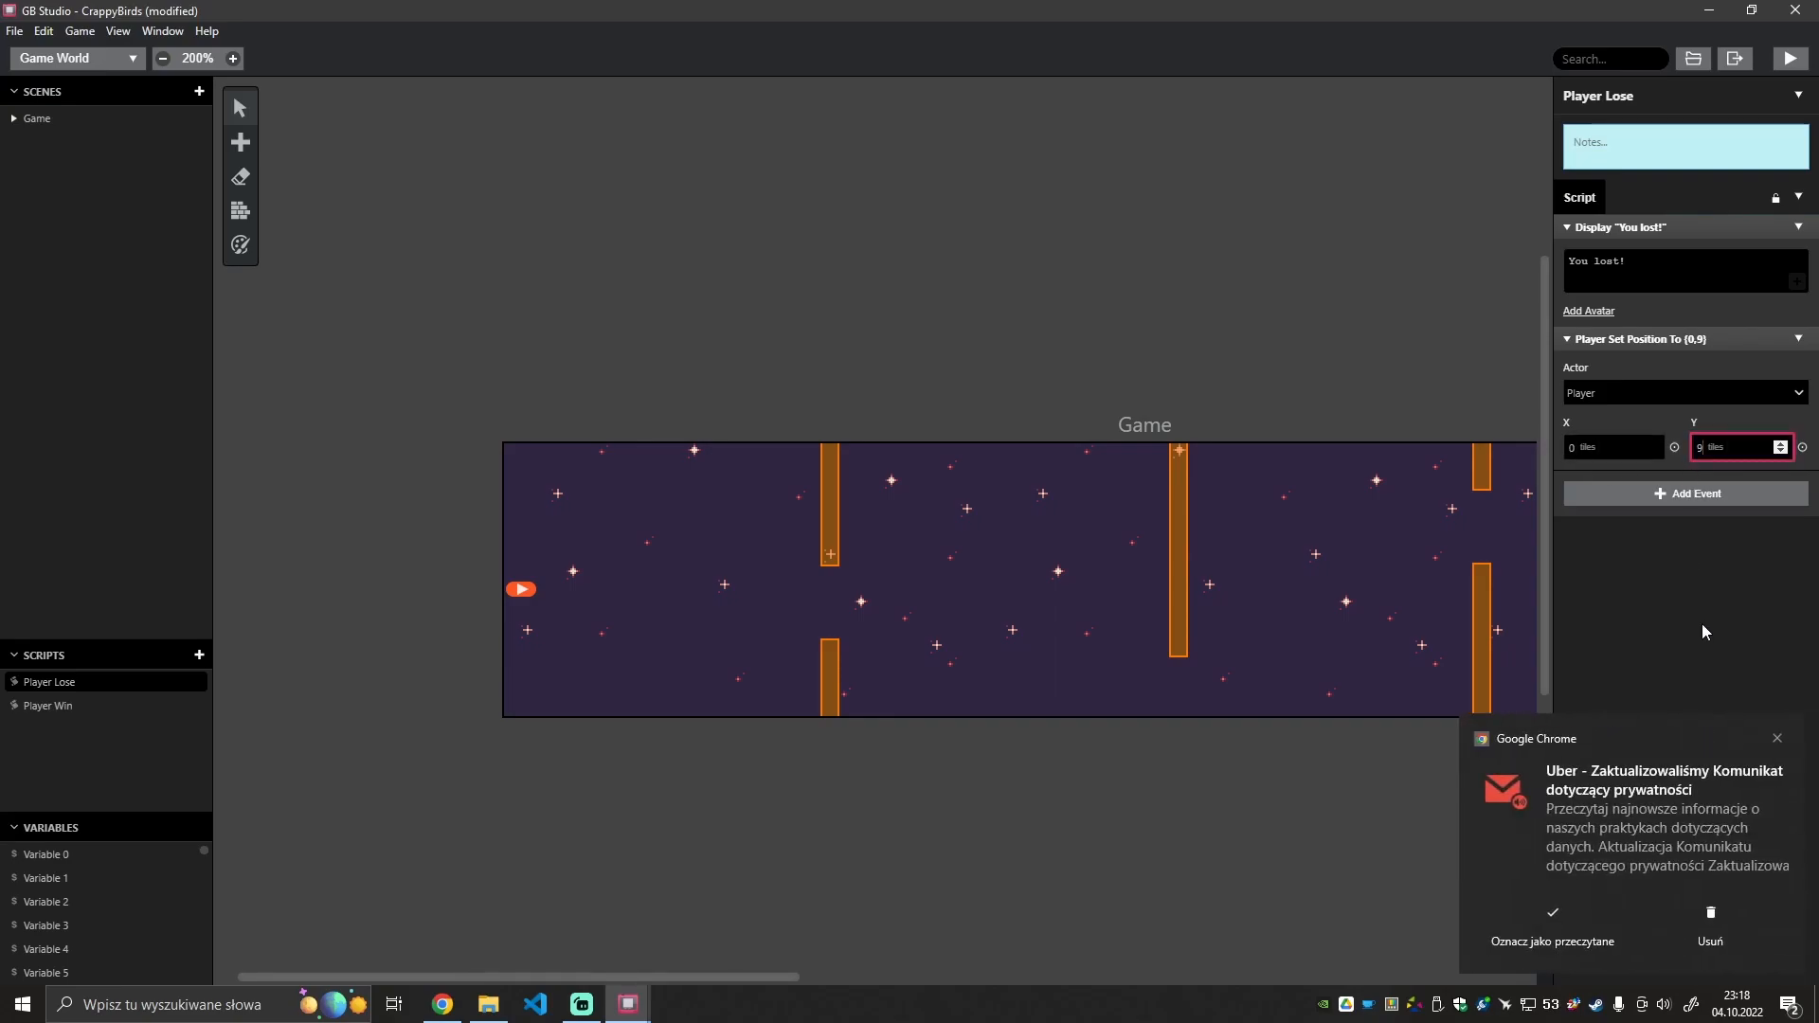
click(1779, 738)
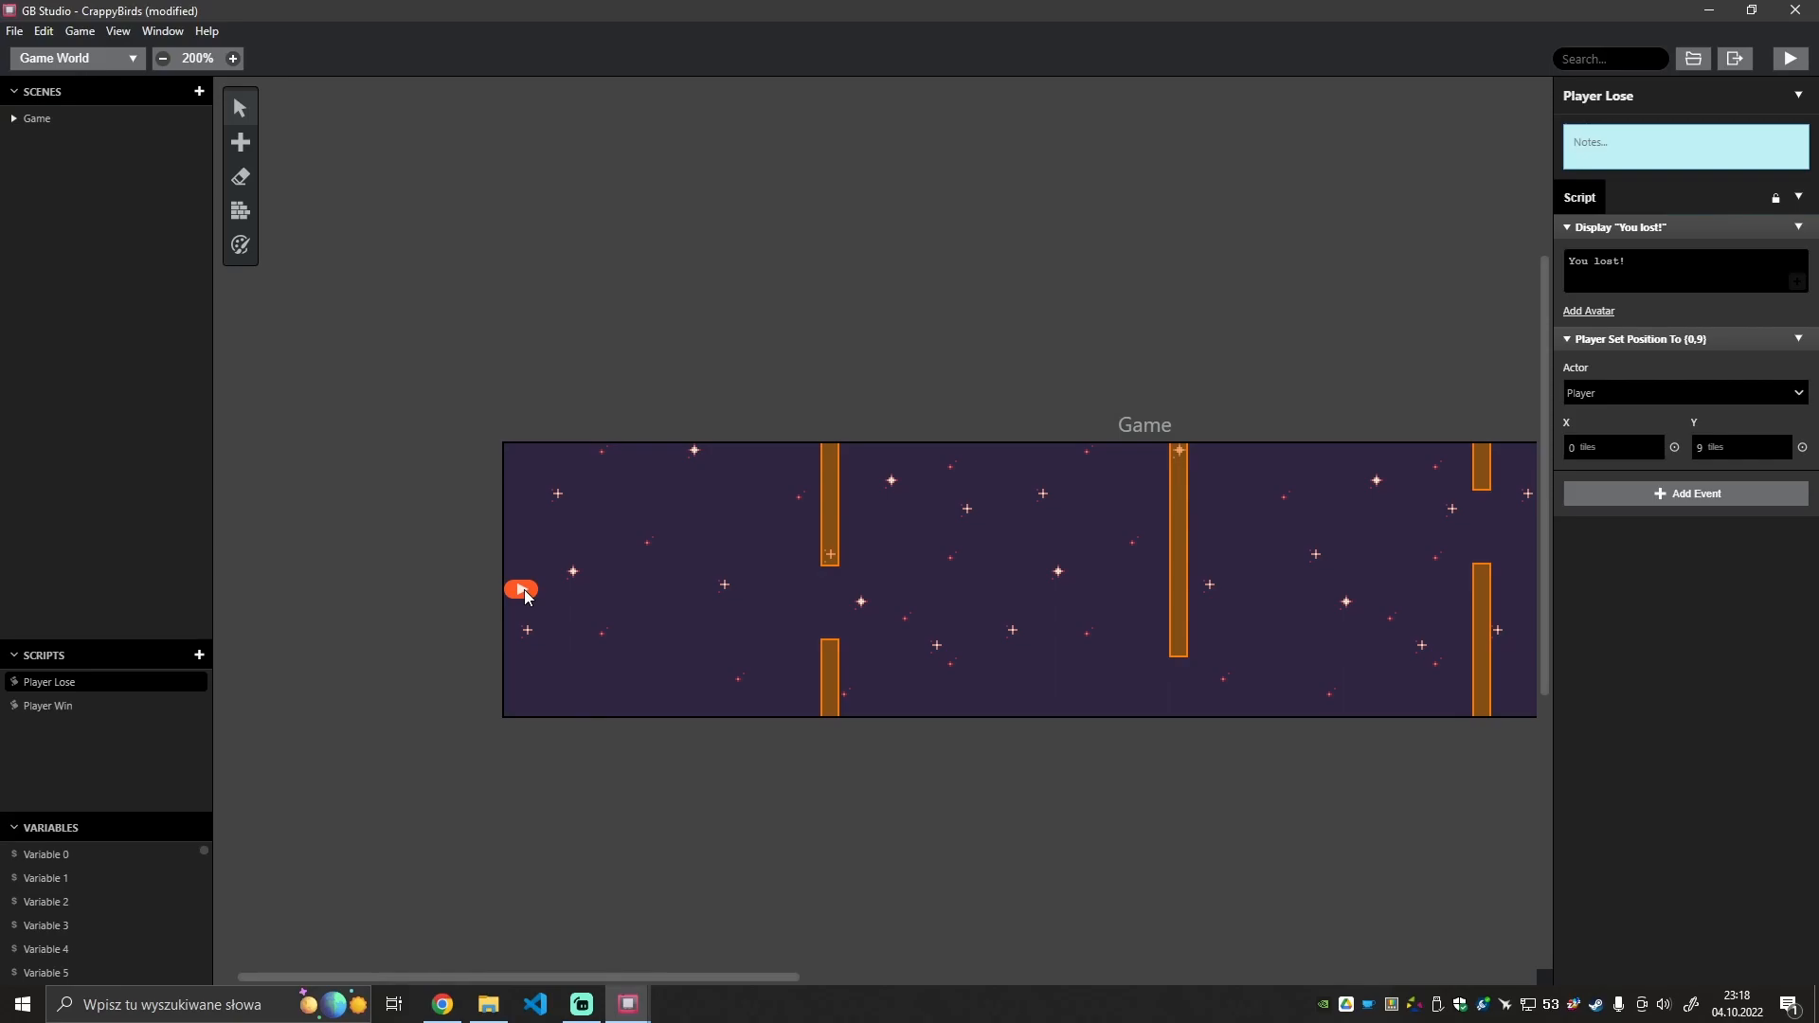
Create an extra project script and delete it.
click(51, 708)
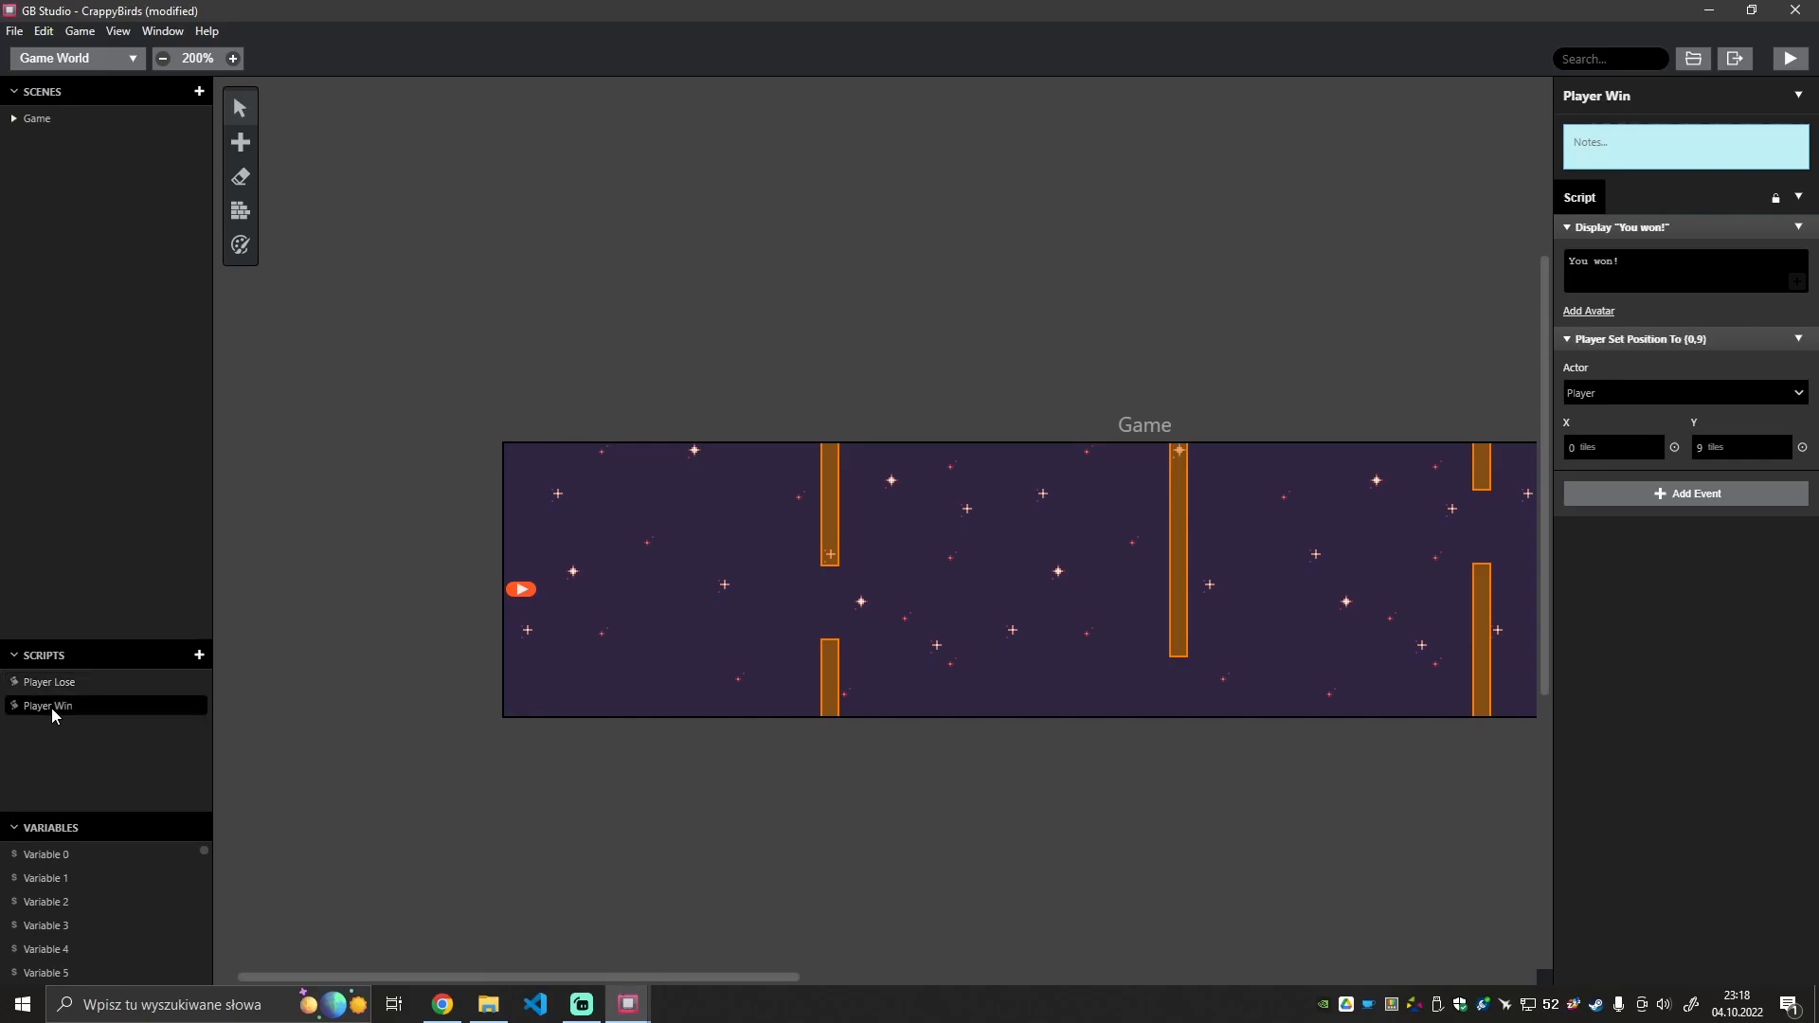
click(199, 654)
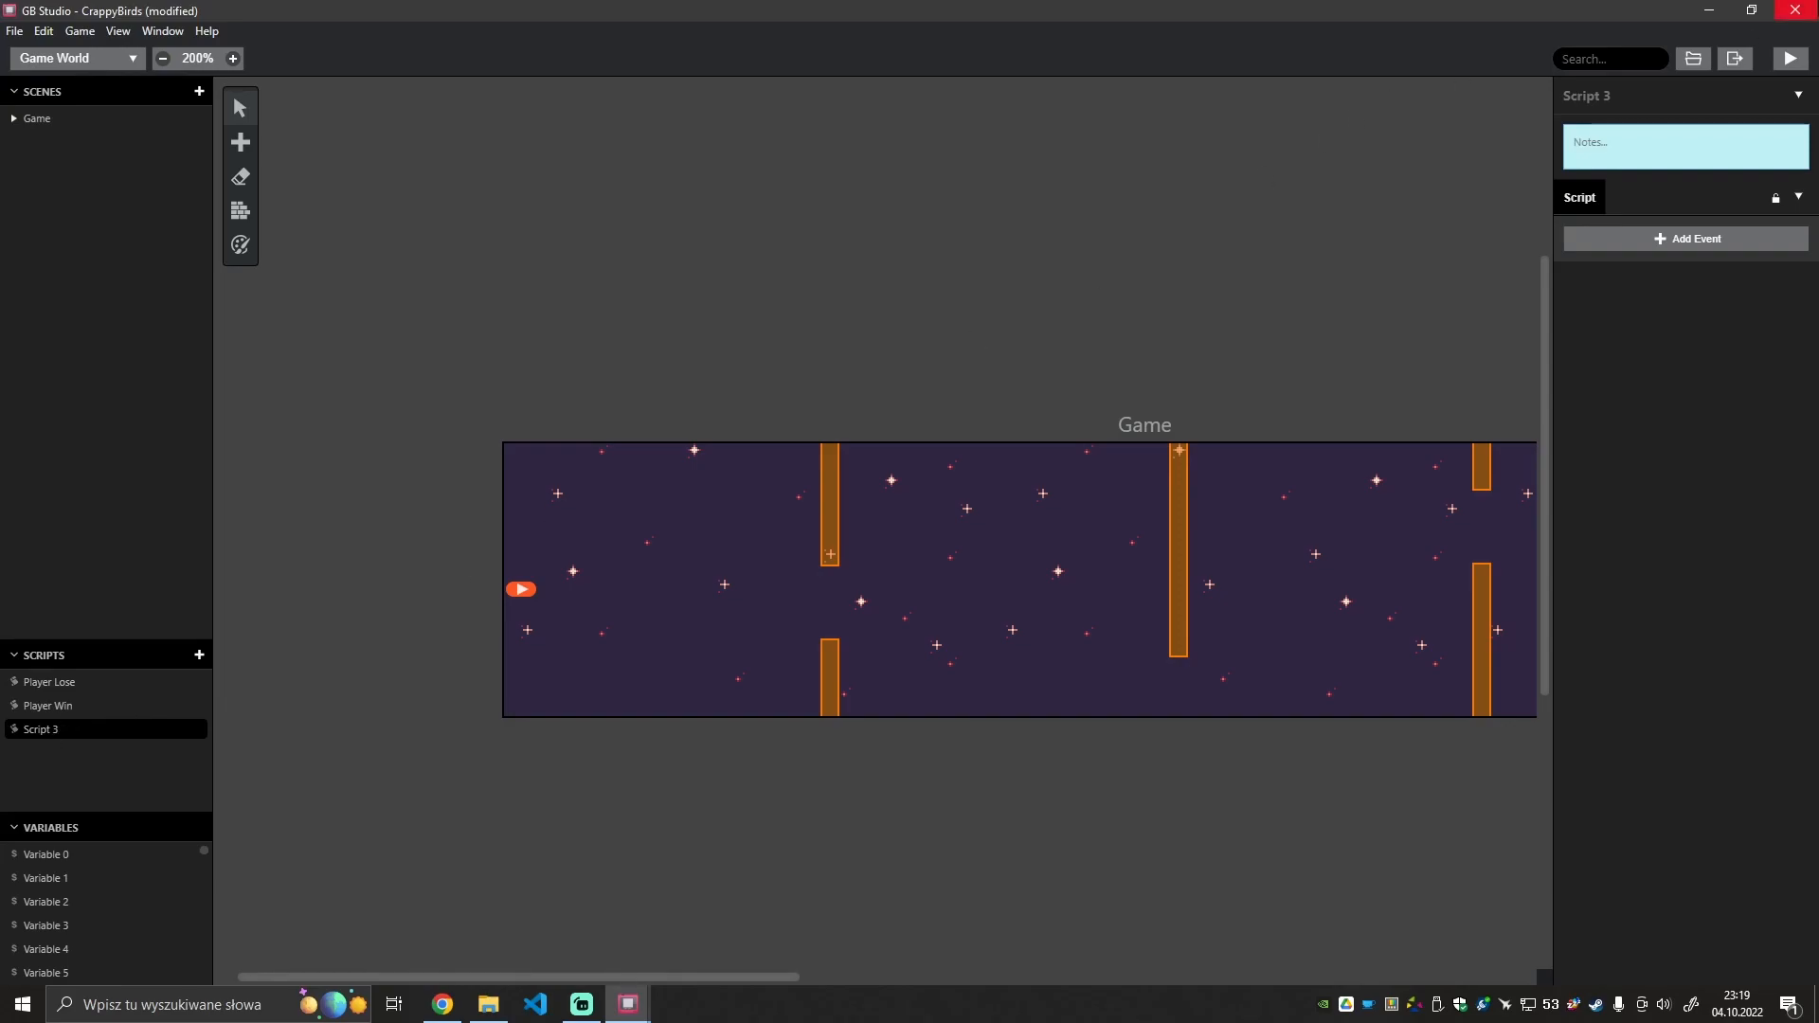
click(1798, 96)
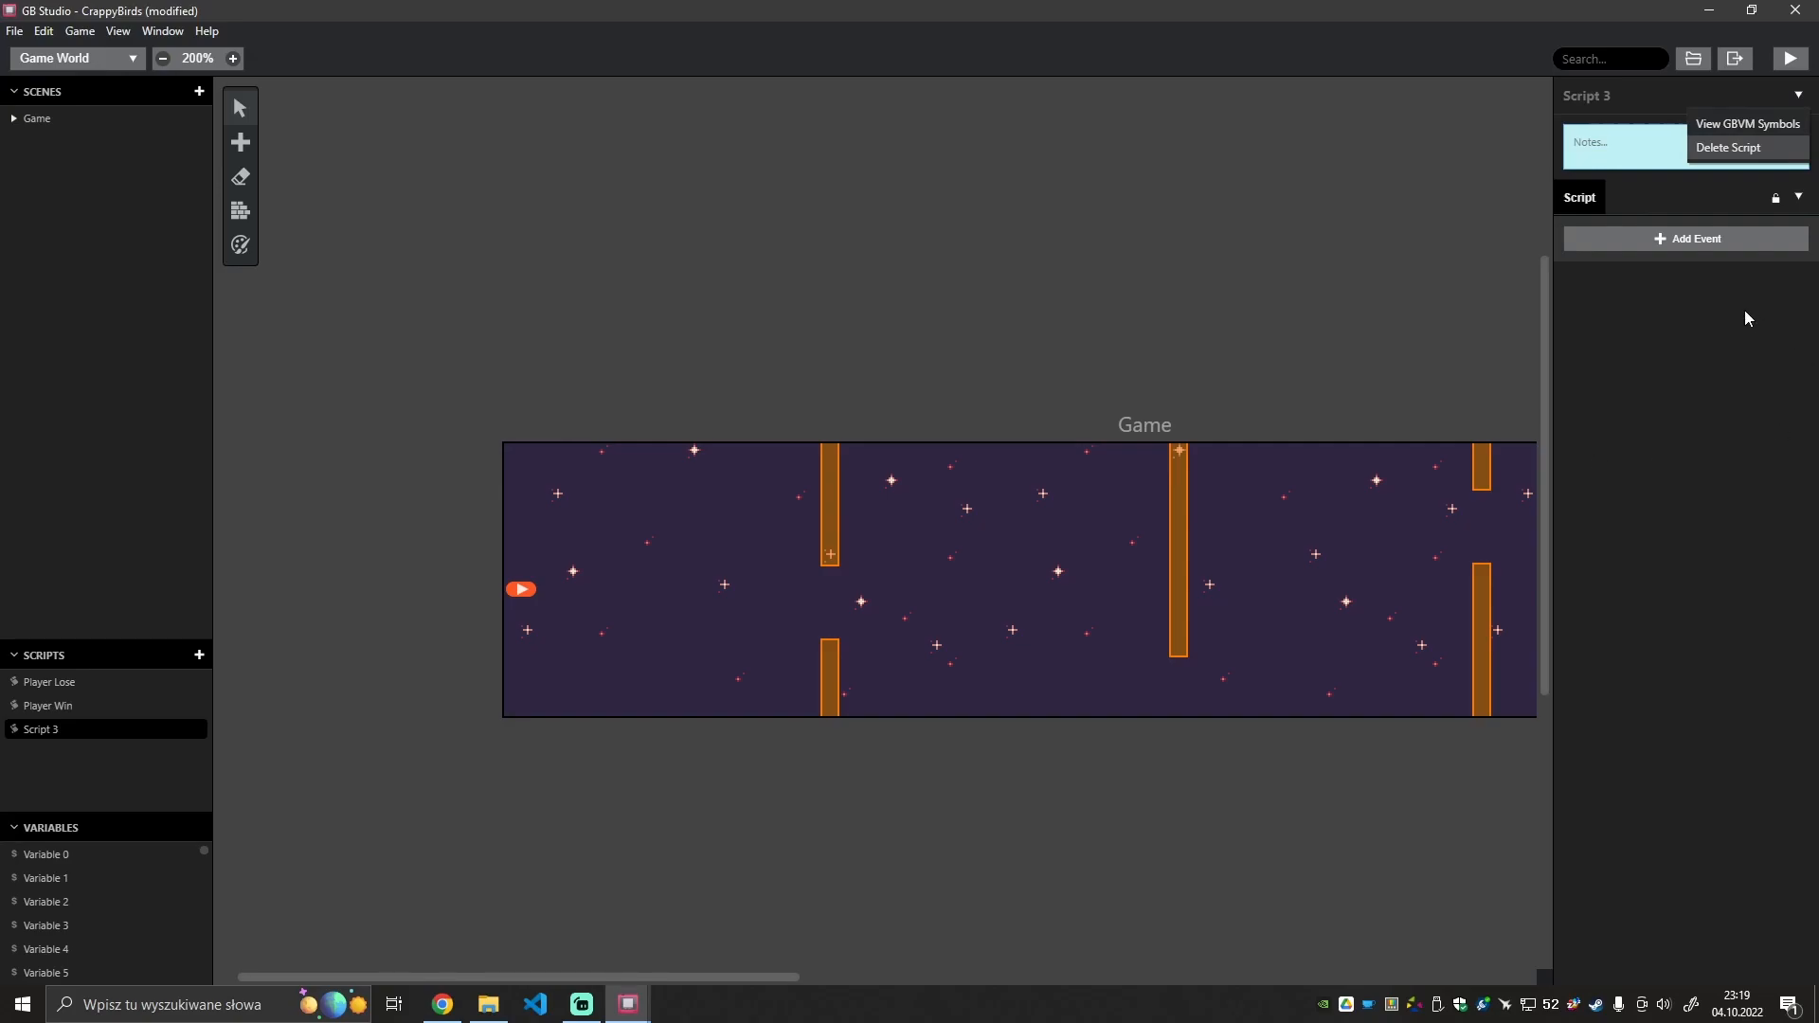
click(53, 728)
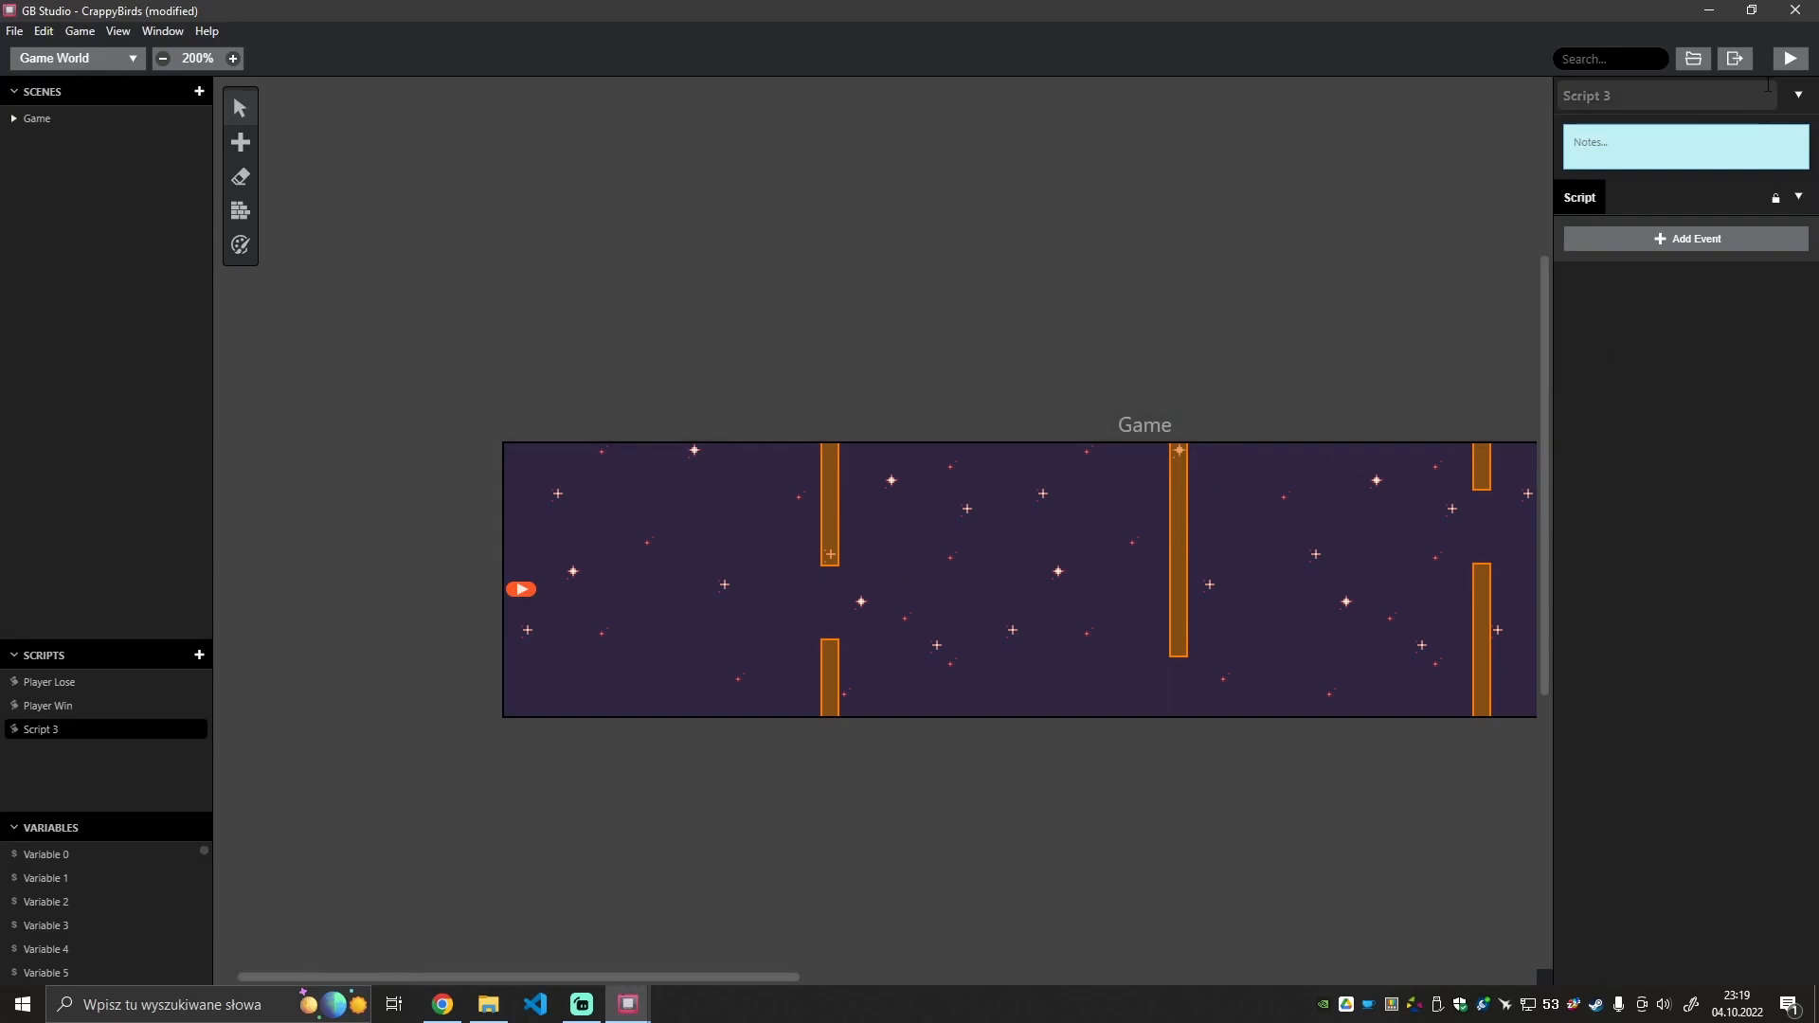
click(1798, 94)
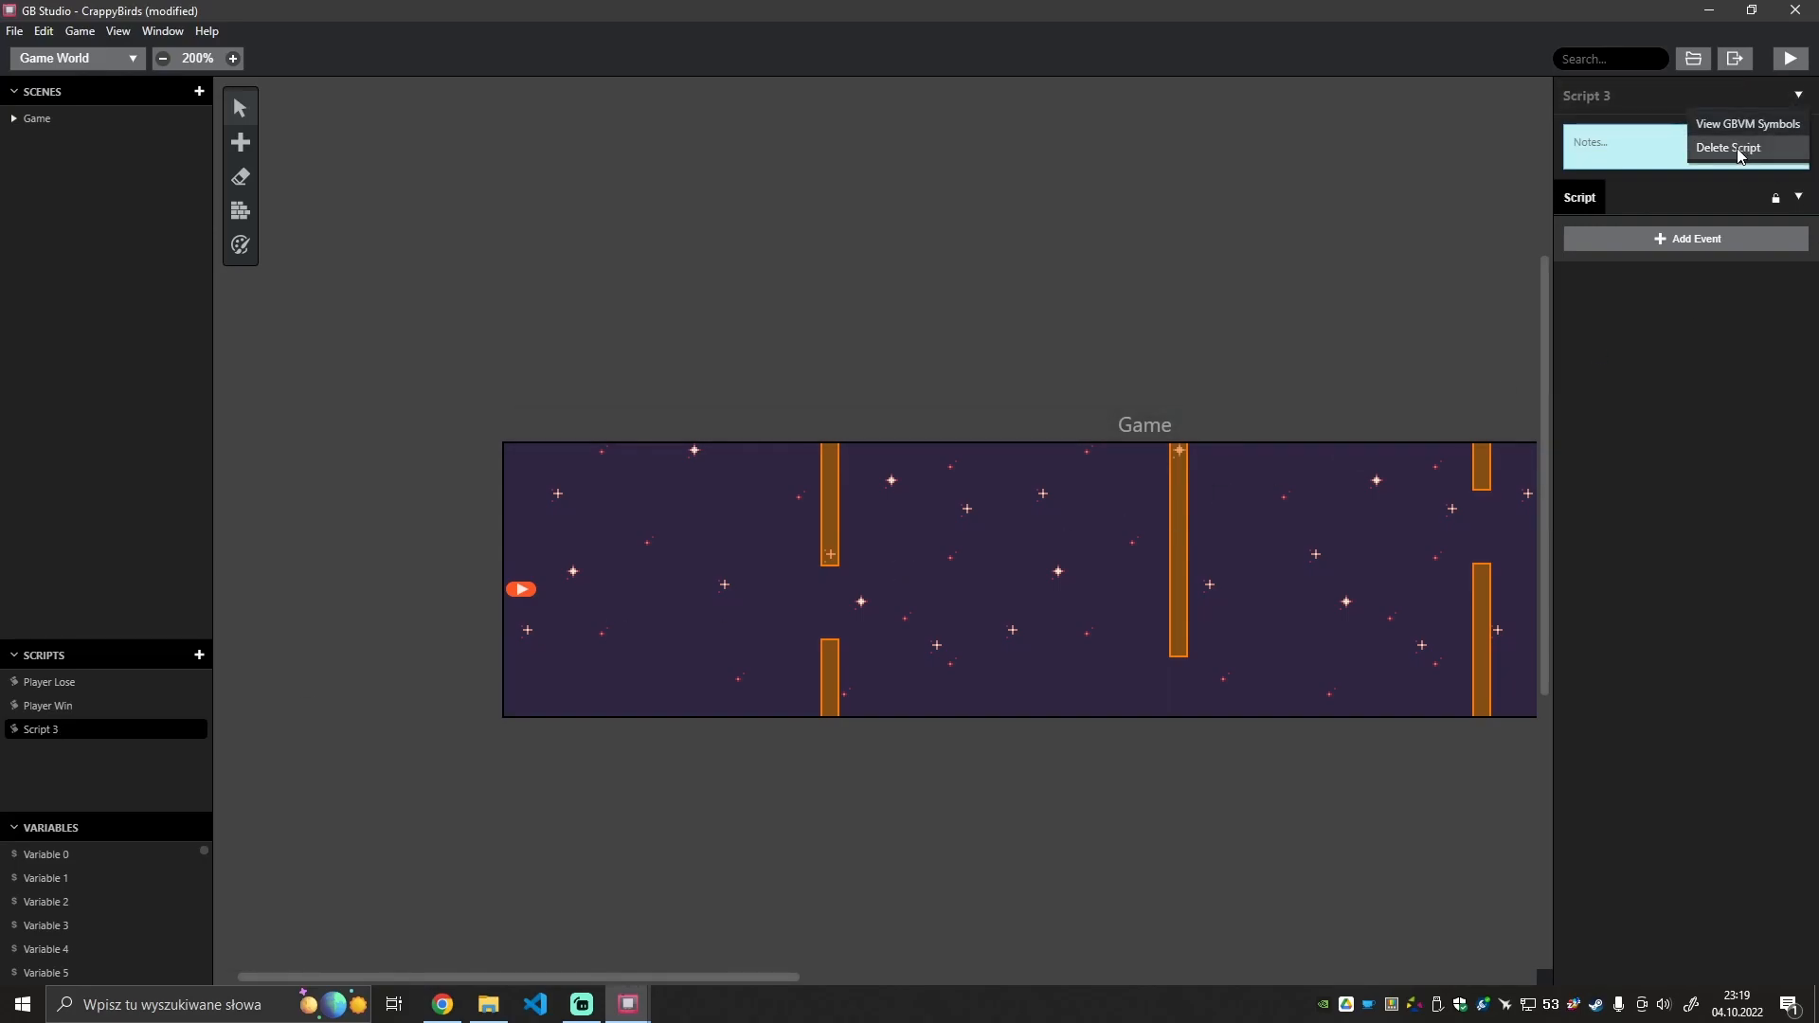
click(1758, 300)
click(1798, 196)
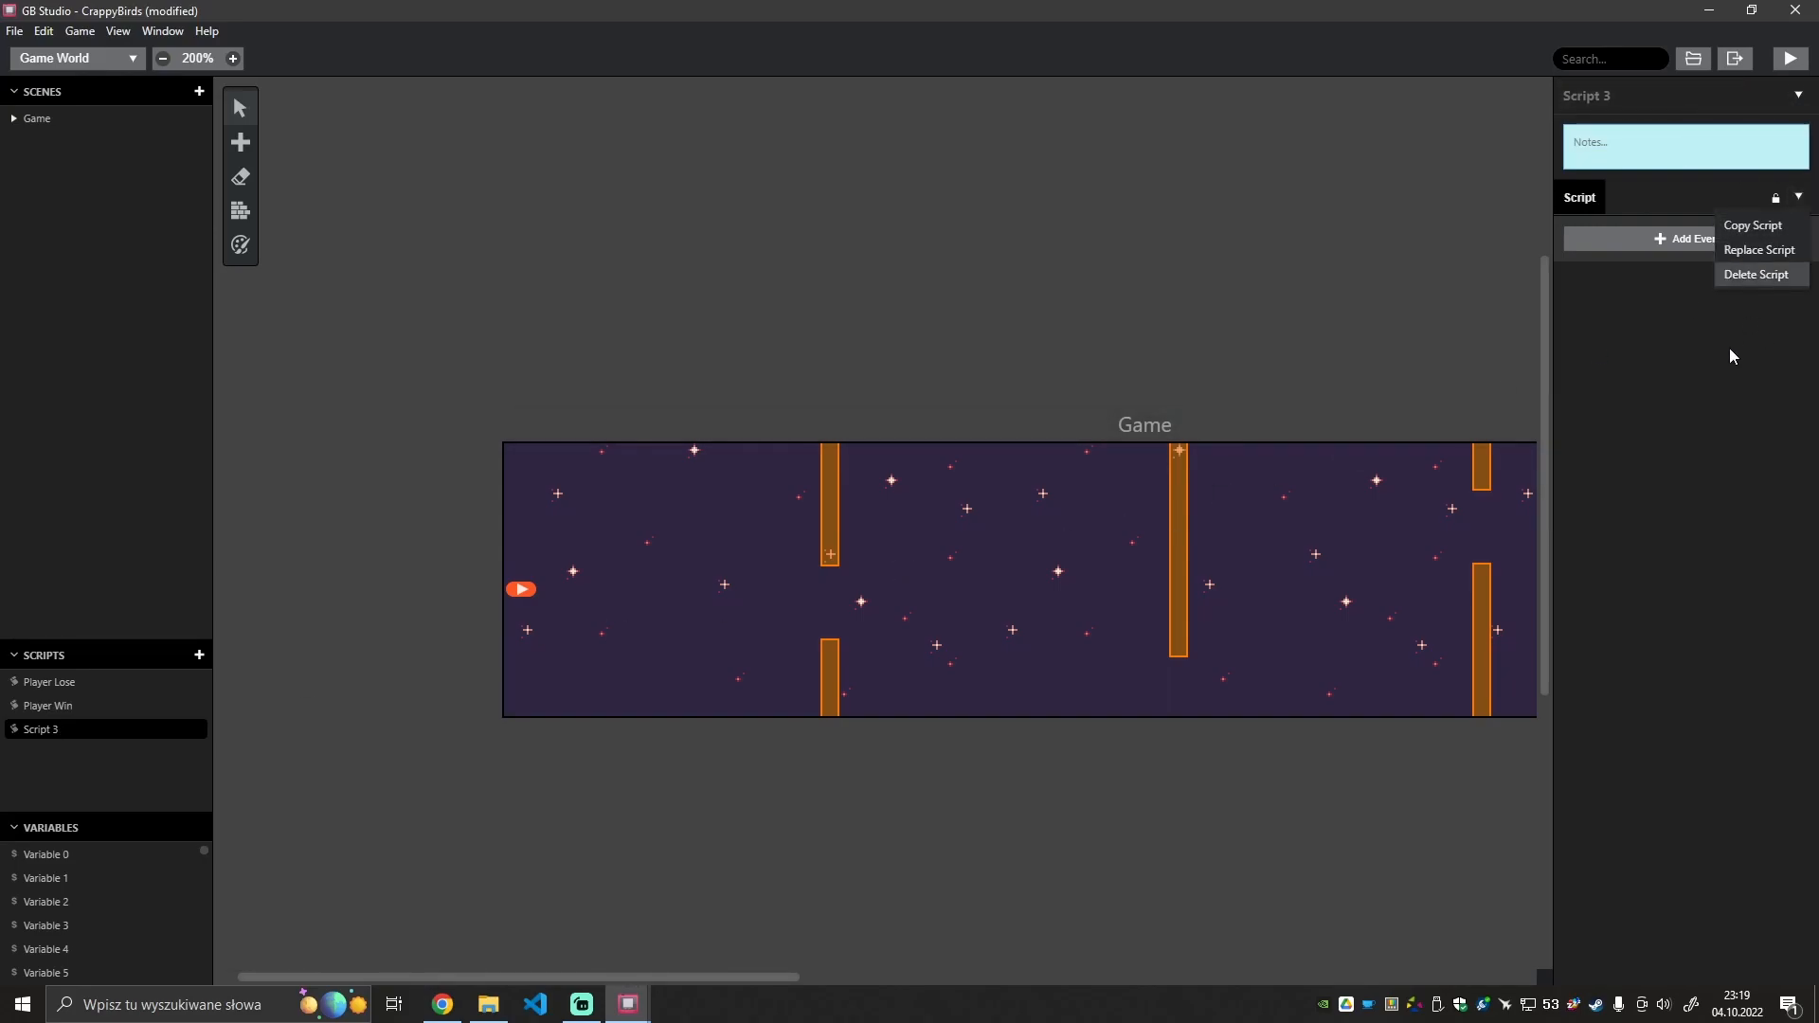
click(1798, 95)
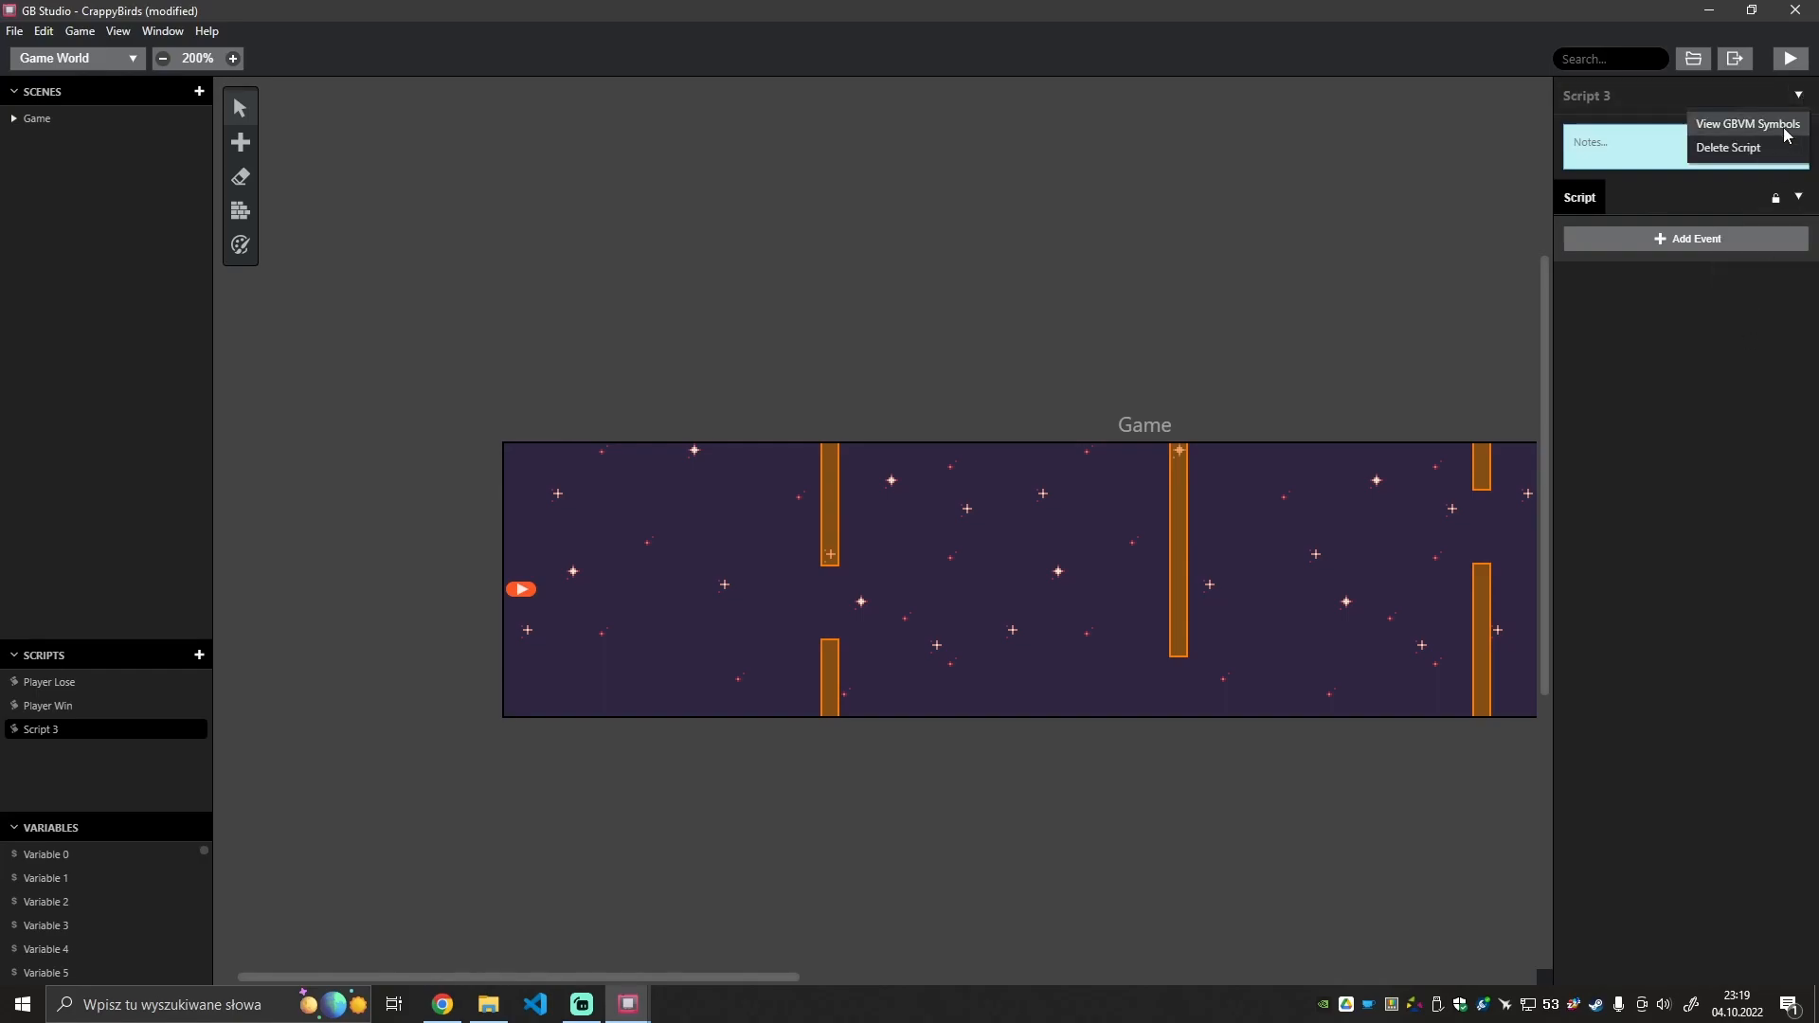
click(1734, 147)
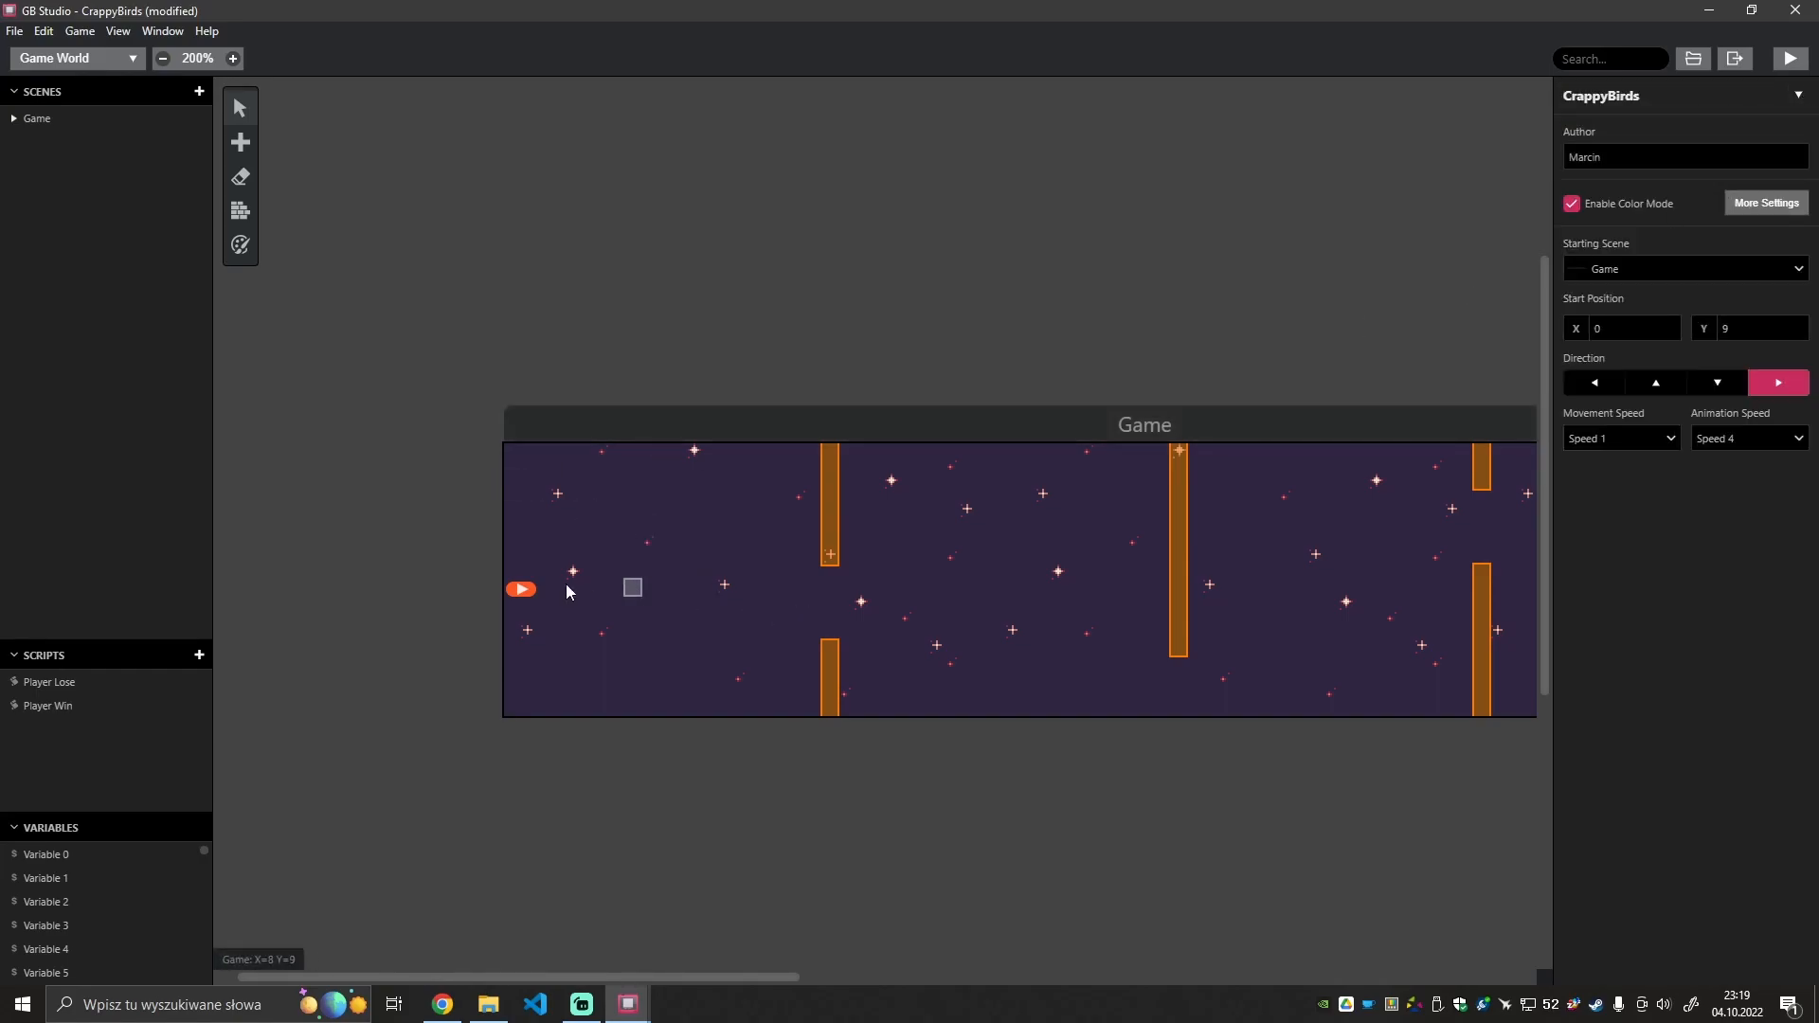
click(49, 708)
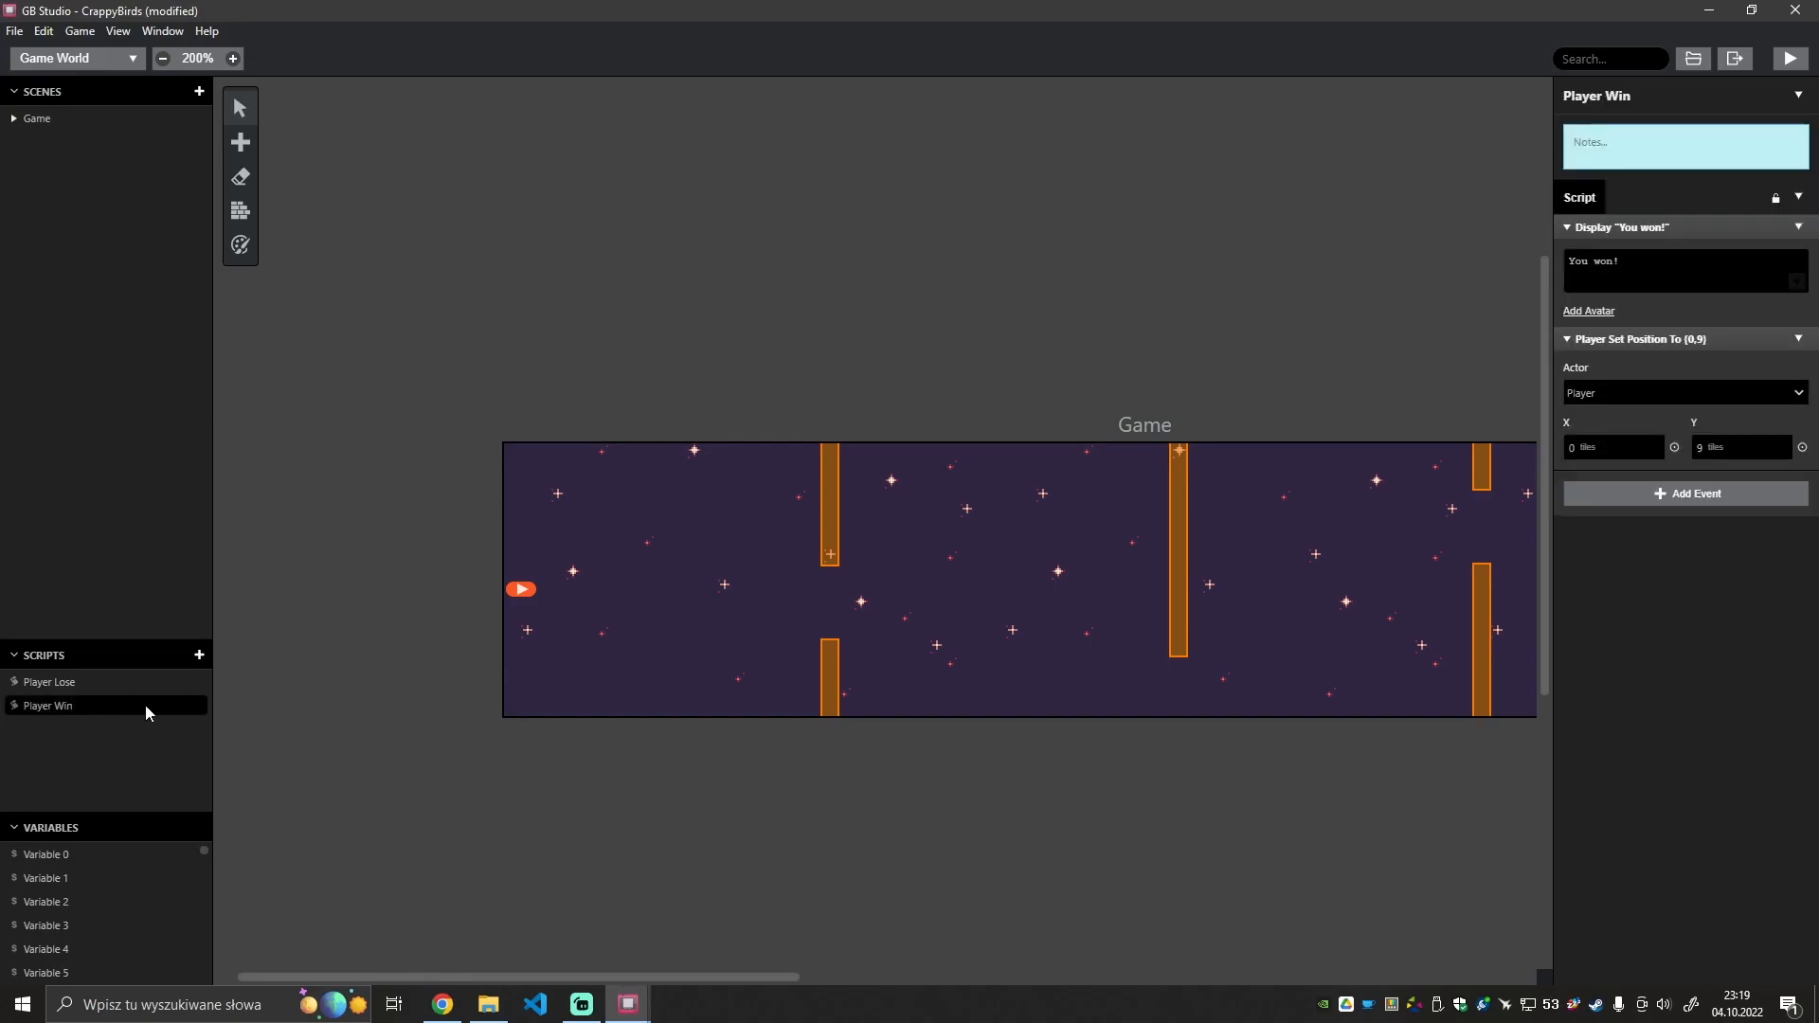
click(72, 680)
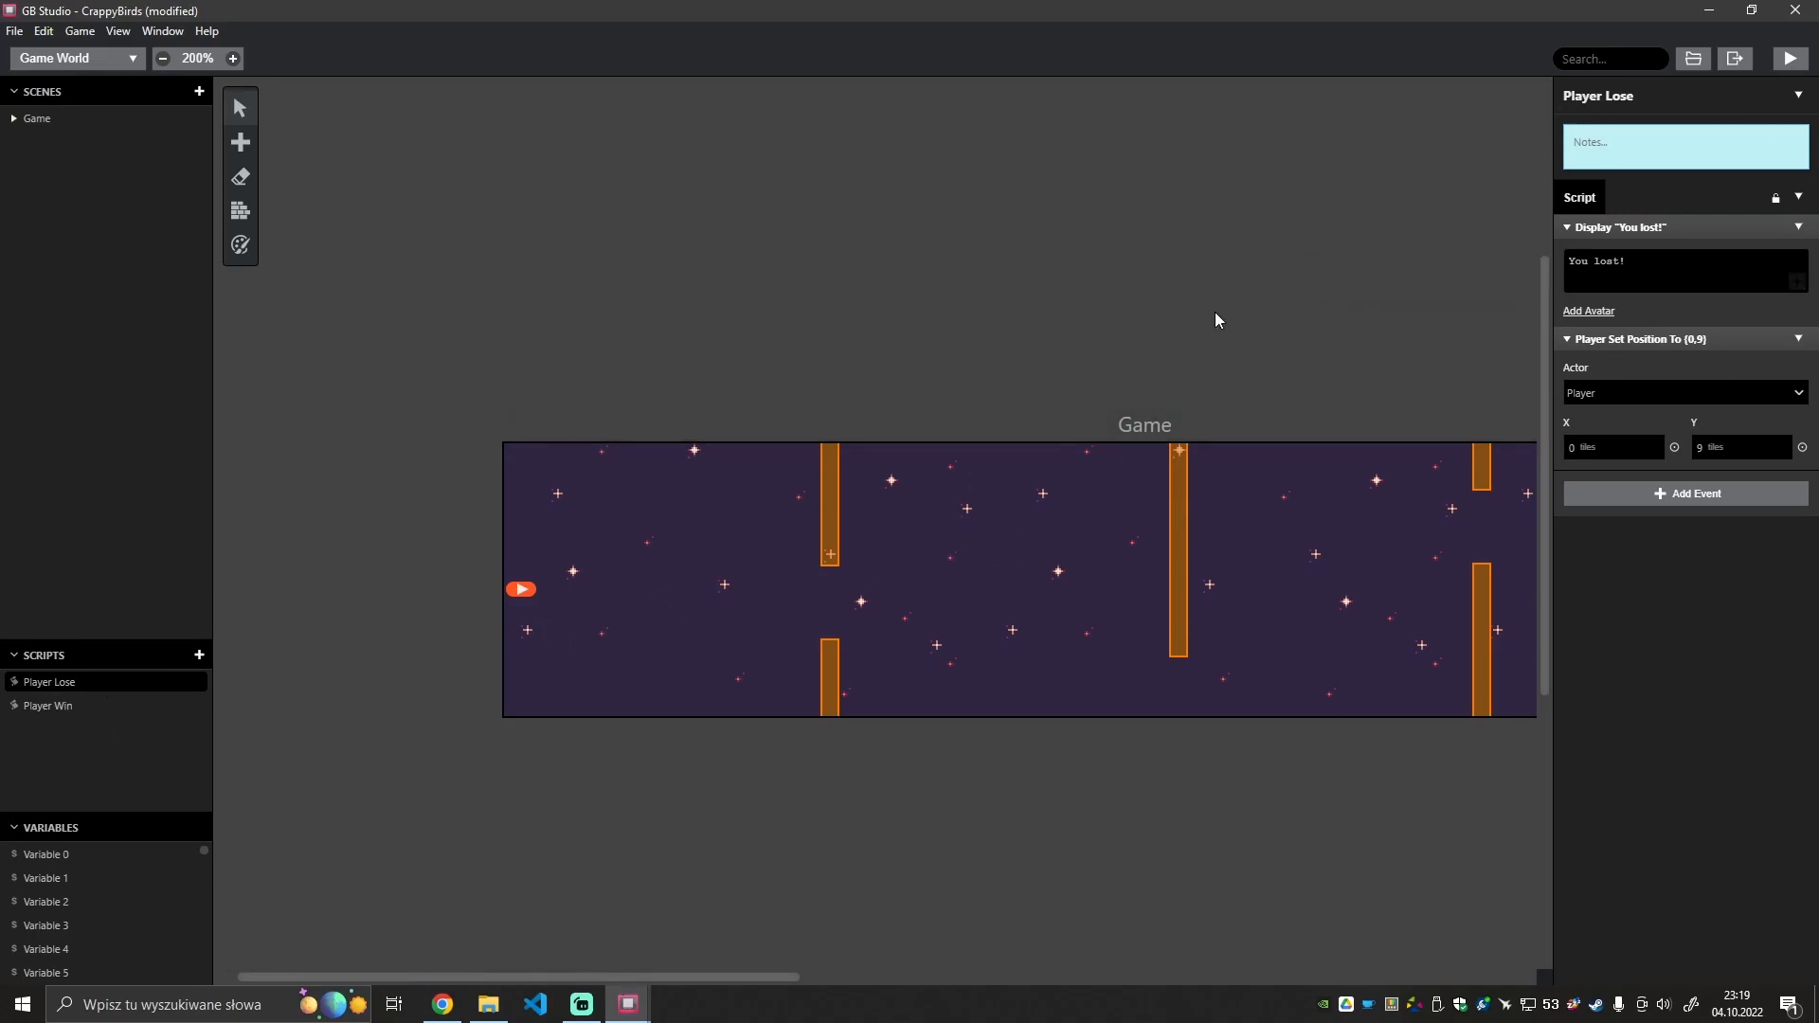
Add an On Enter Call Script event that runs Player Lose to the trigger on the first pillar's upper section.
click(832, 516)
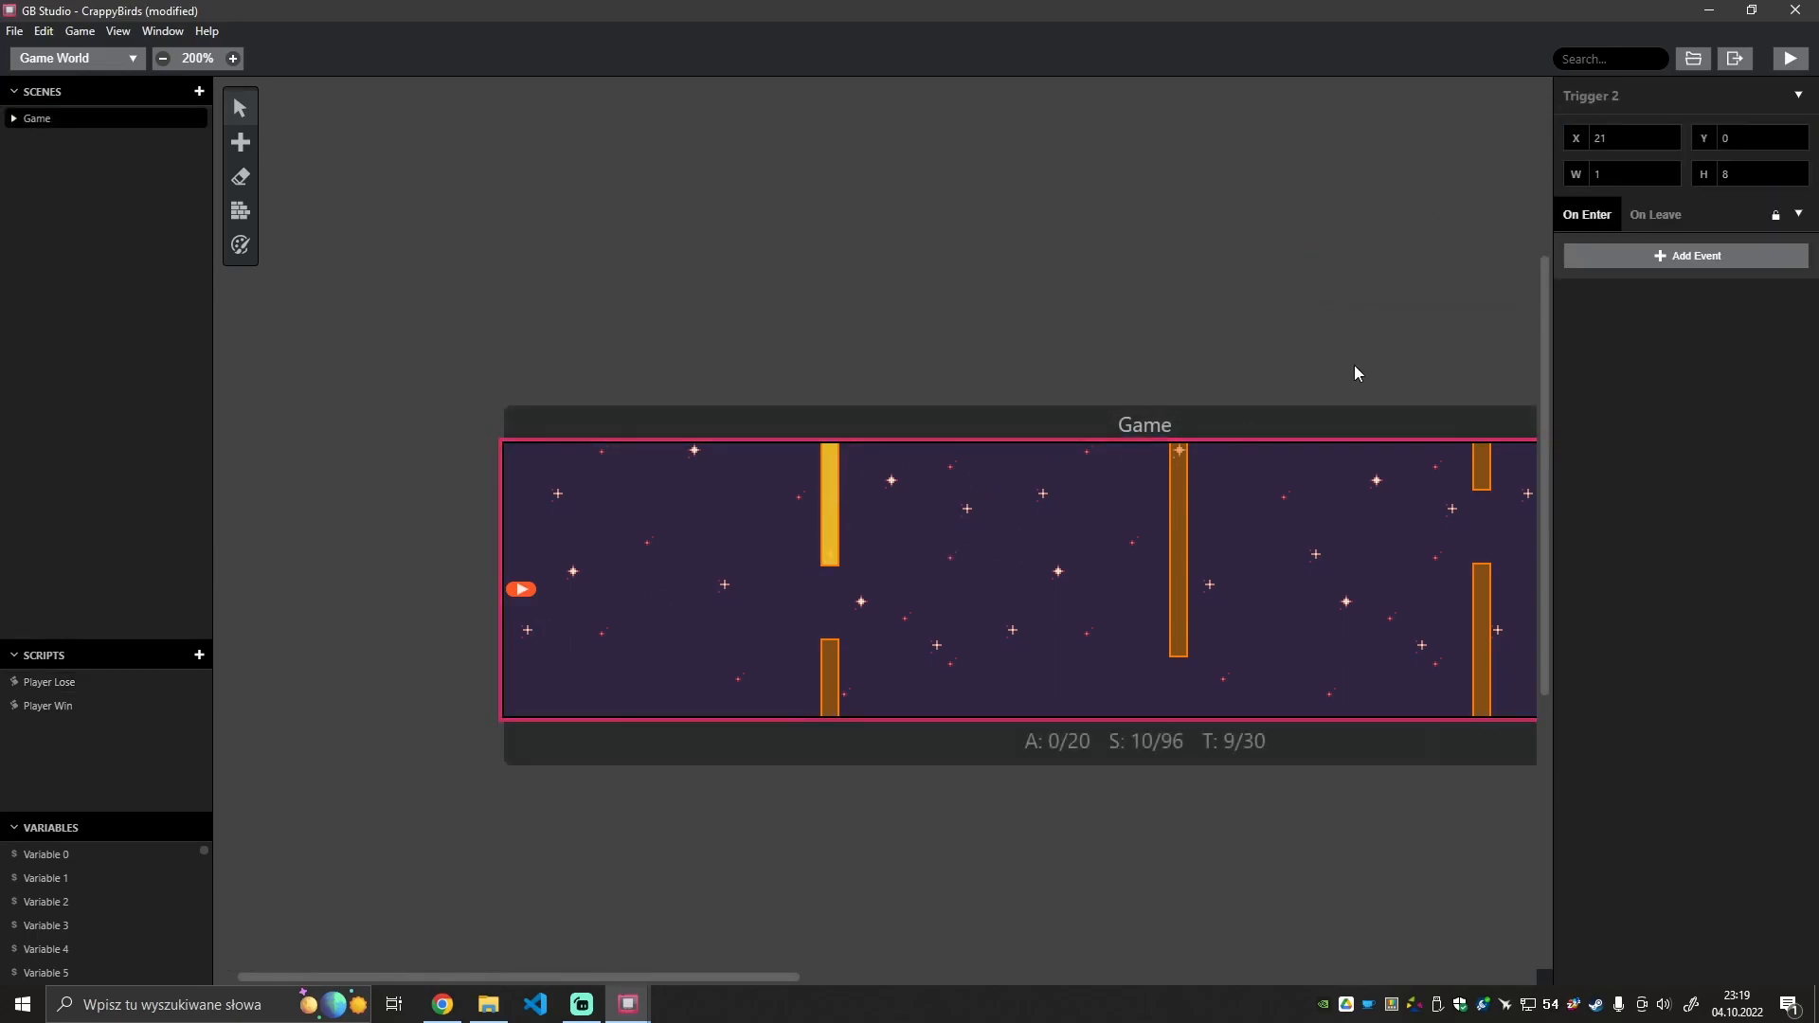
click(1631, 260)
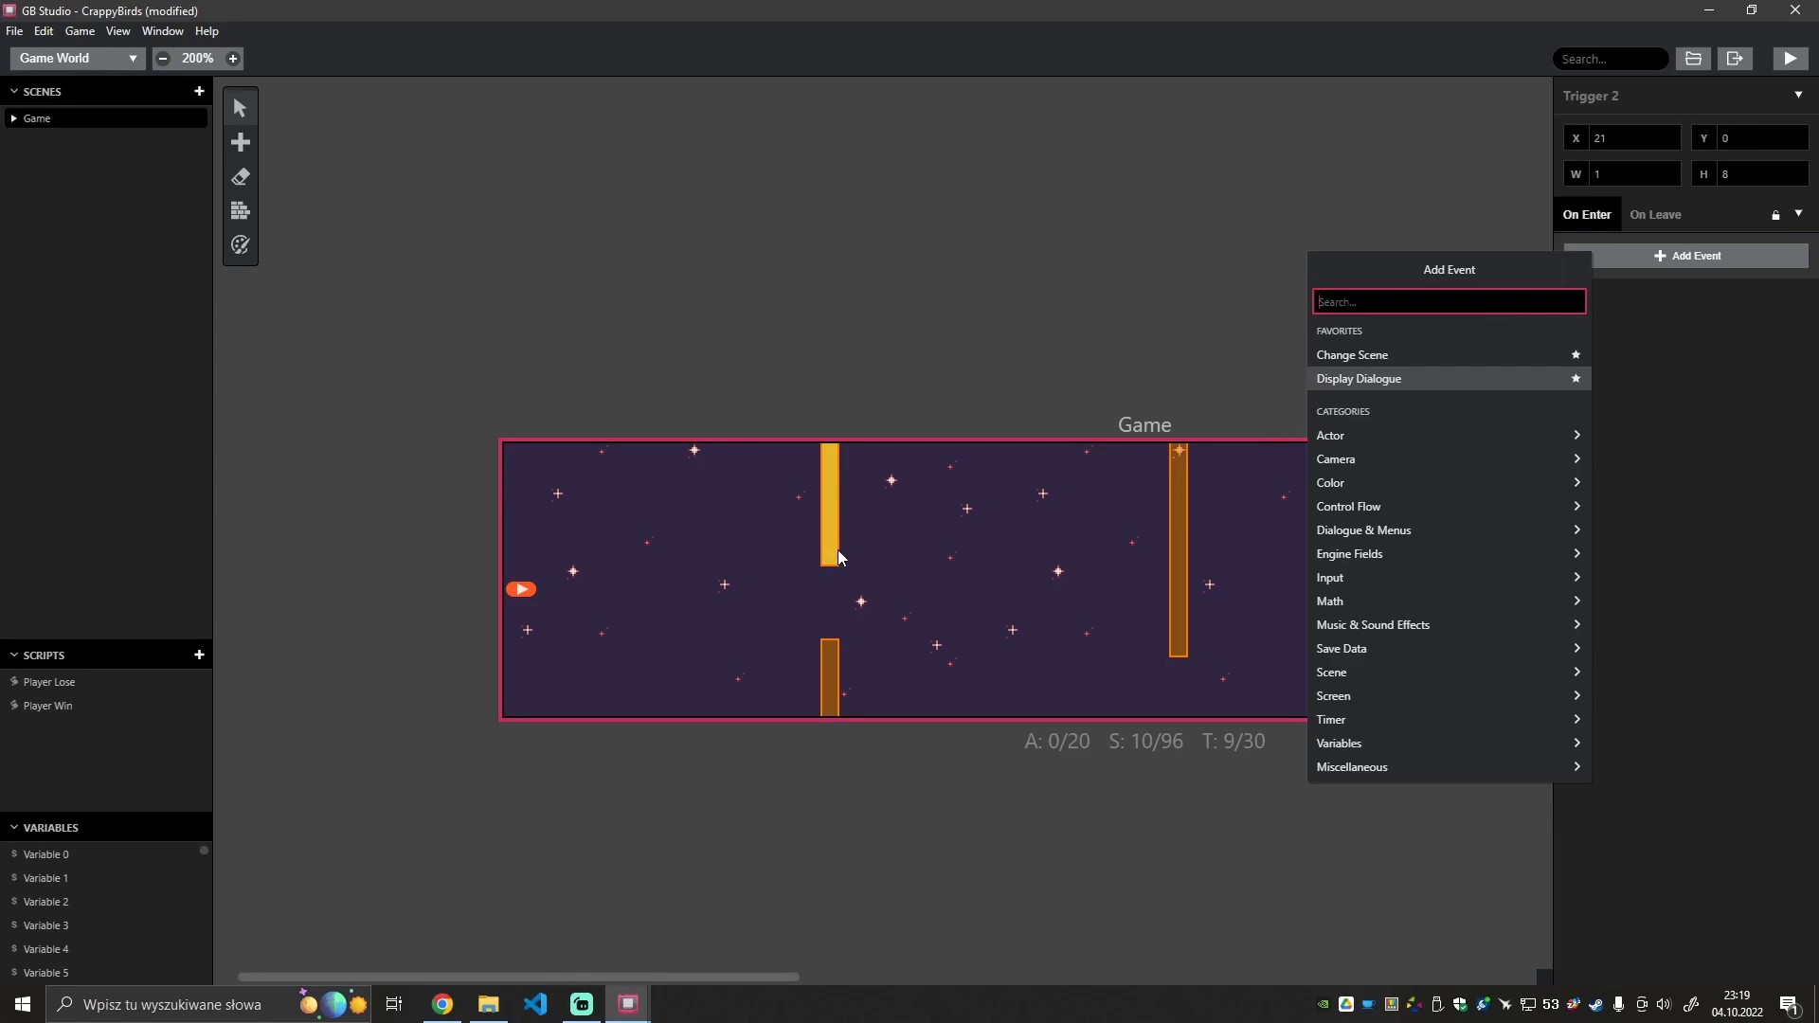
text(sc)
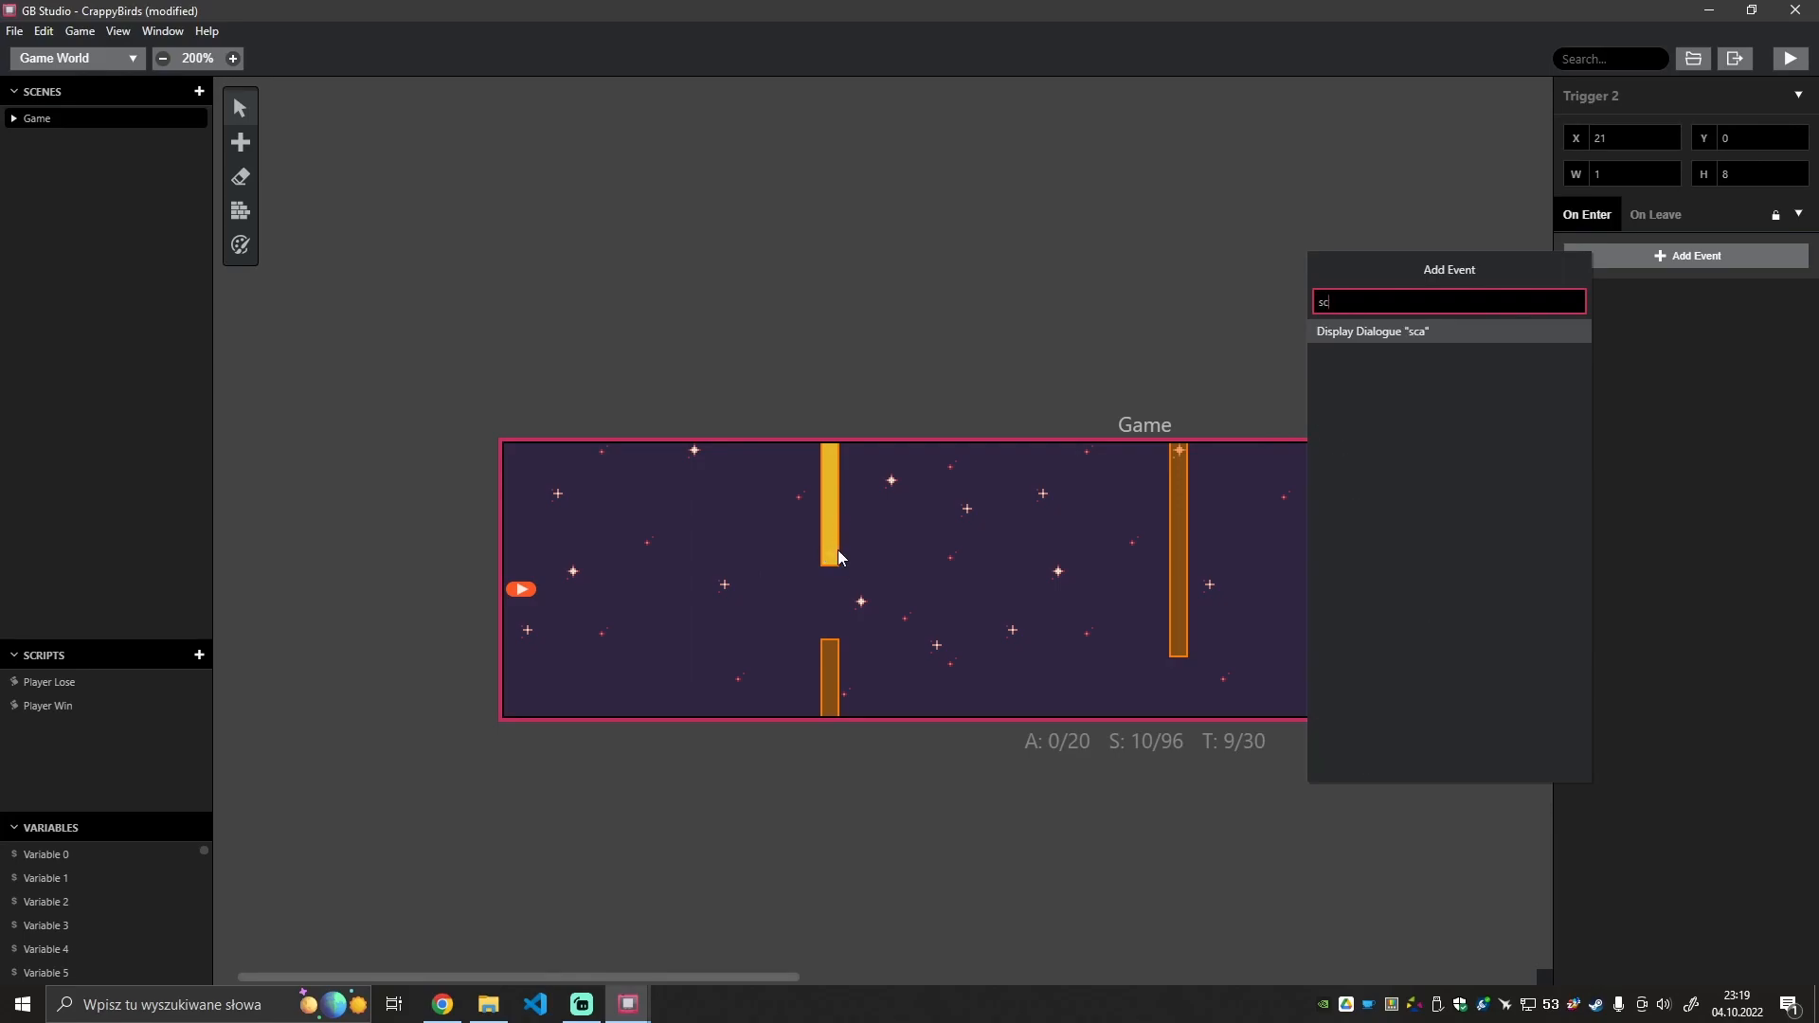
text(ll)
key(Return)
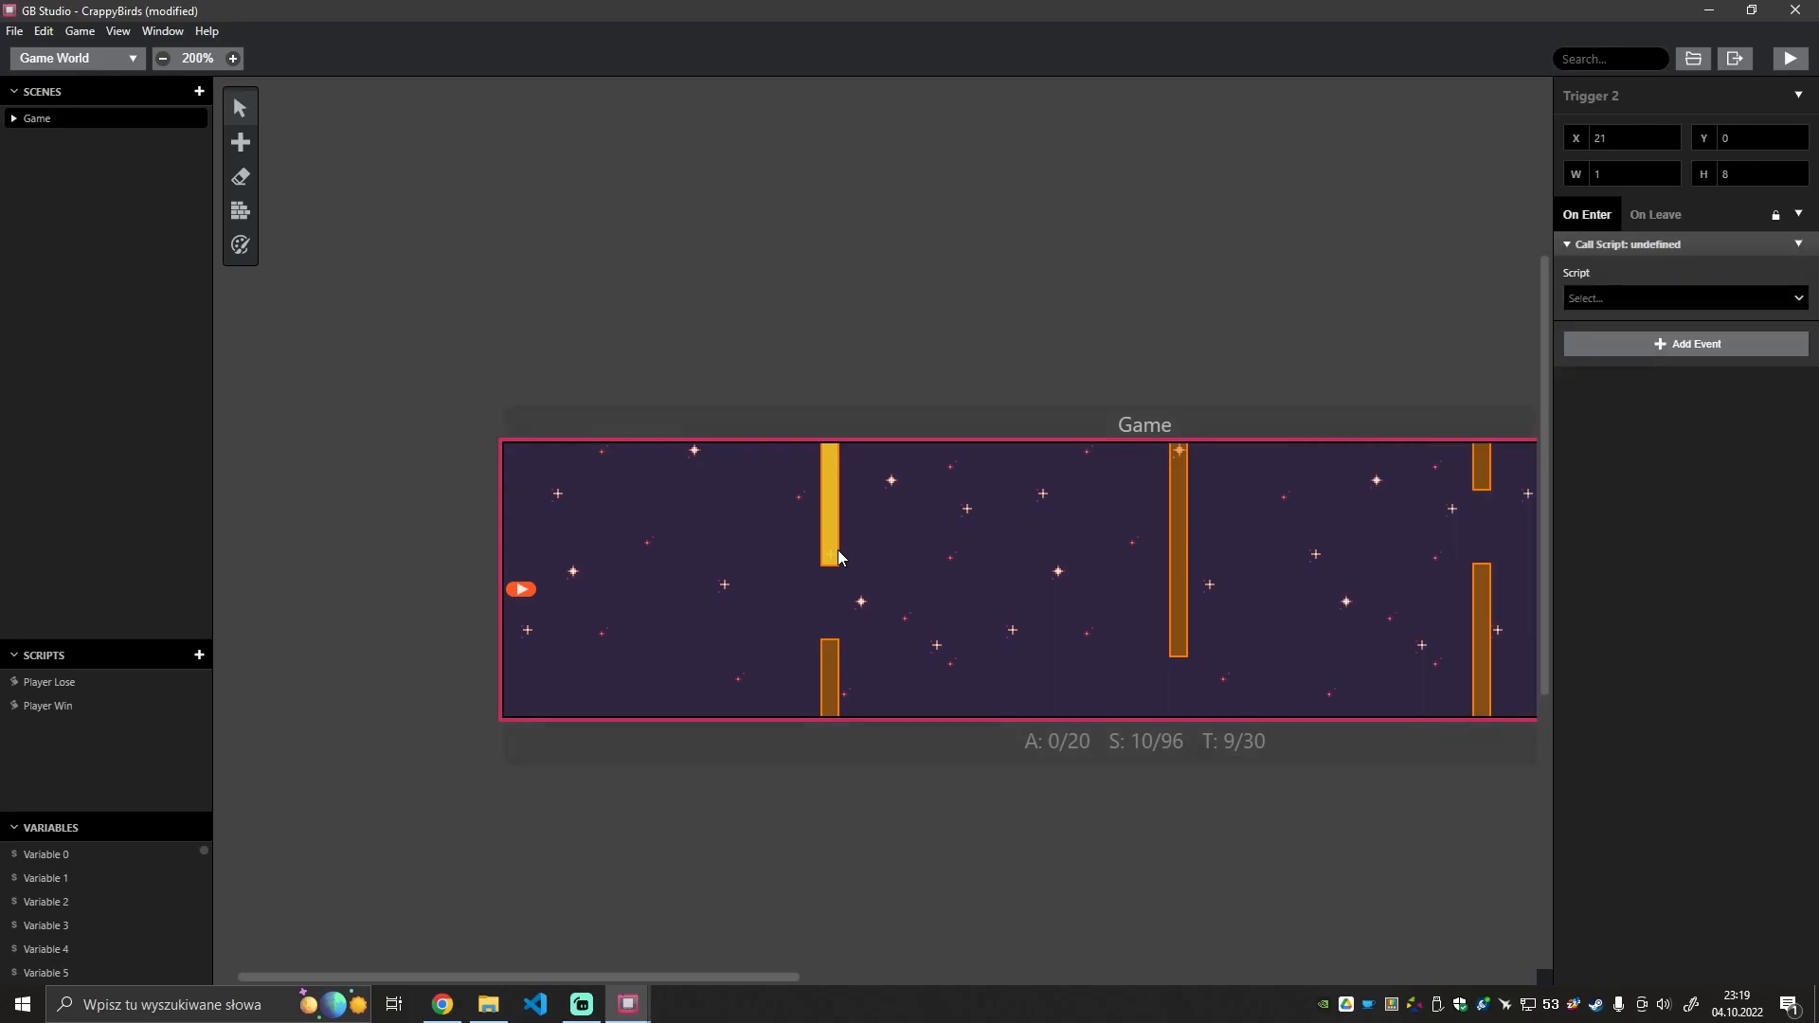
click(1653, 298)
click(1624, 337)
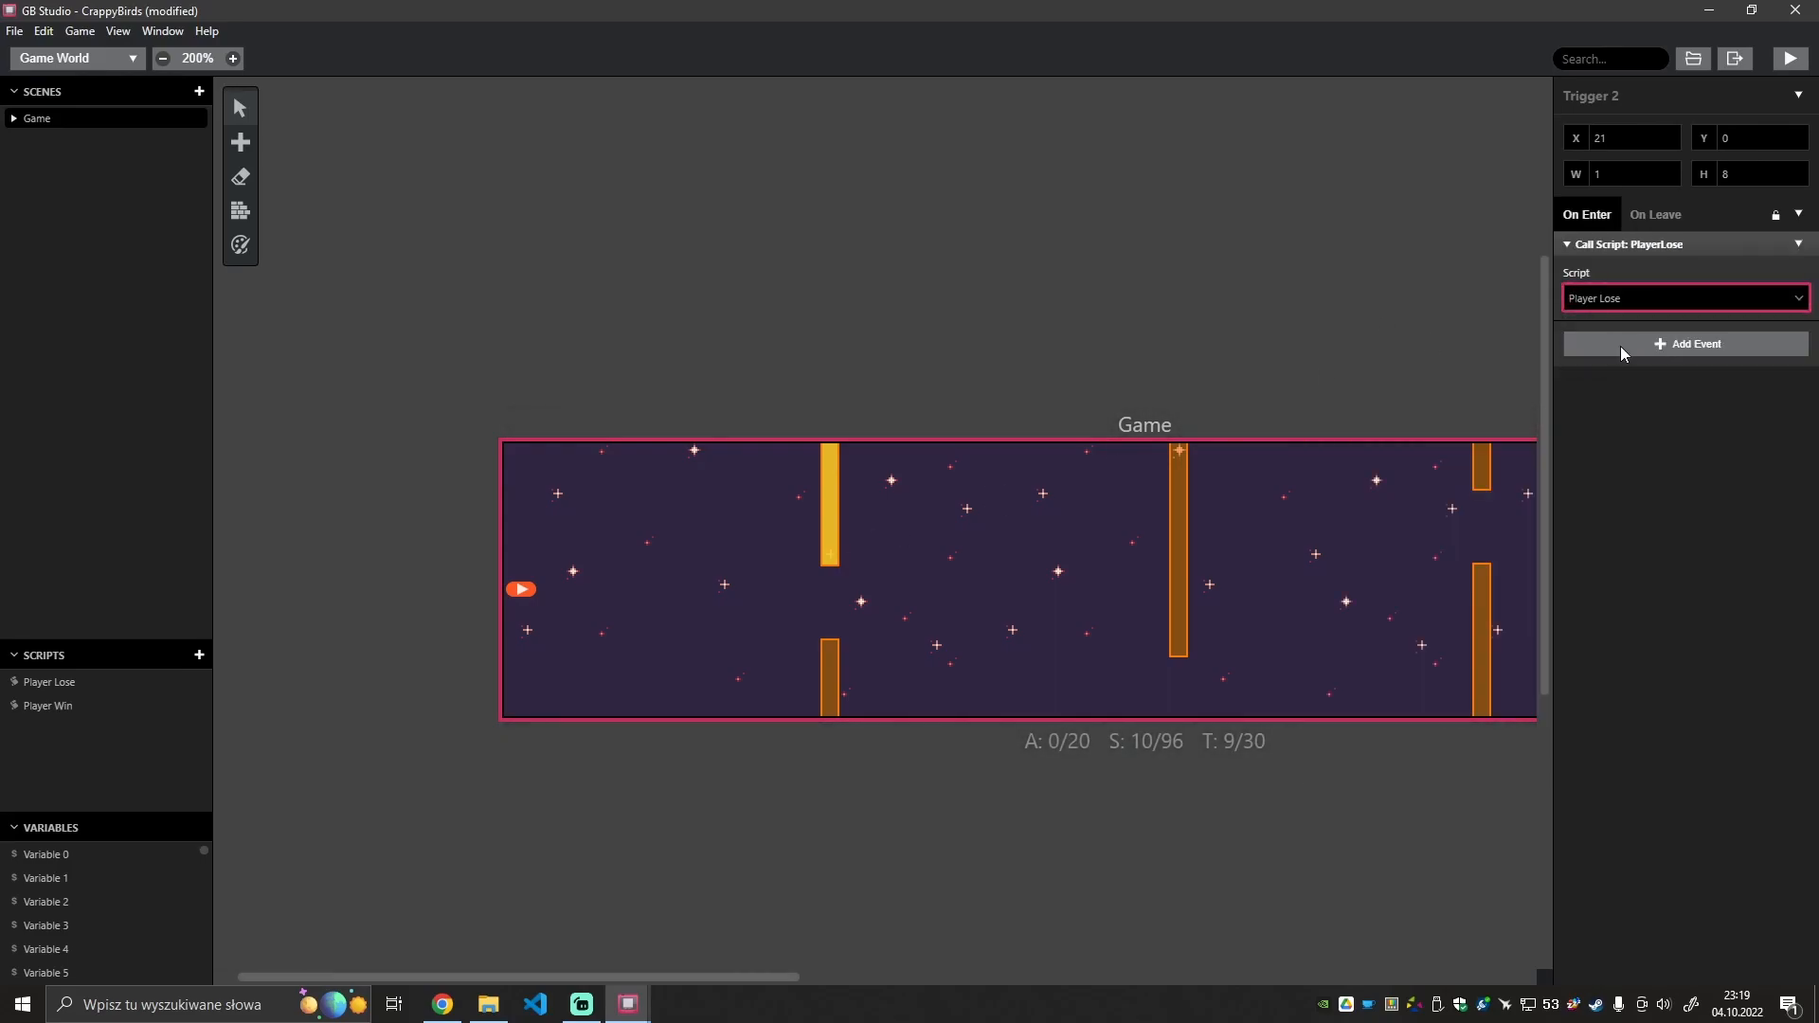
Add On Enter Call Script events running Player Lose to the remaining pillar triggers, ending with the last pillar's upper section.
click(825, 691)
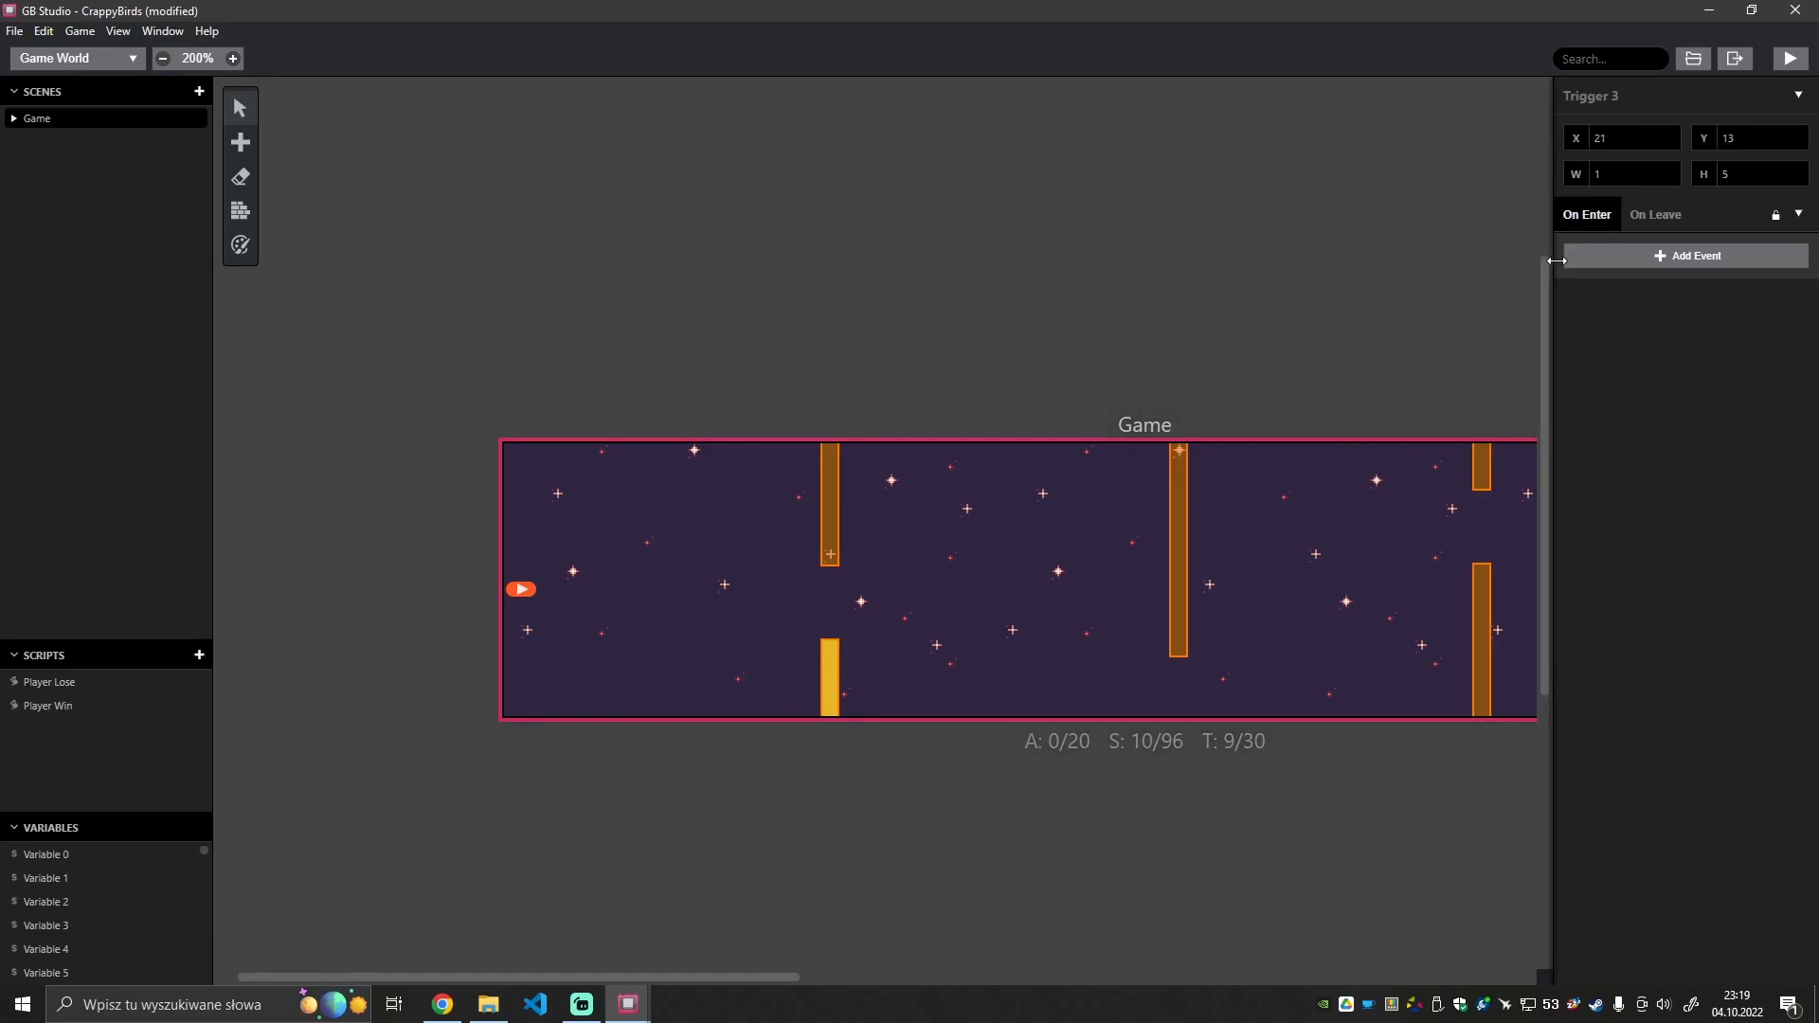
click(1631, 261)
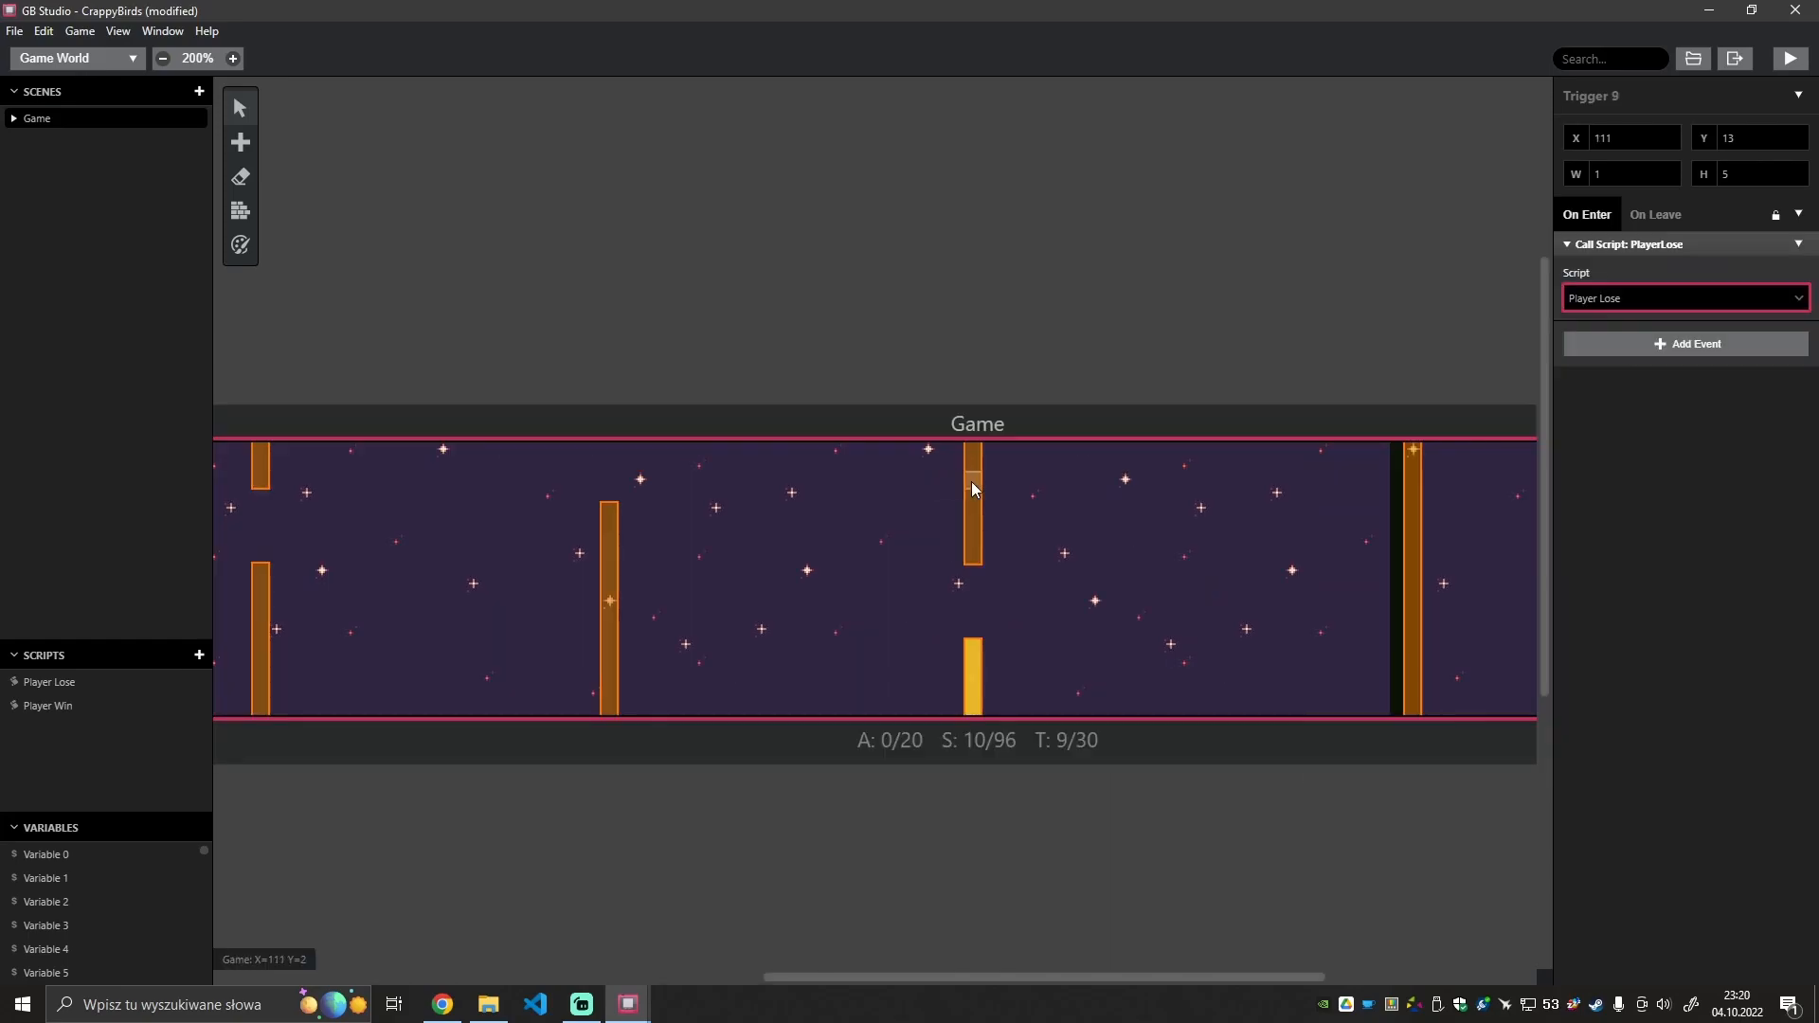
click(970, 481)
click(1633, 258)
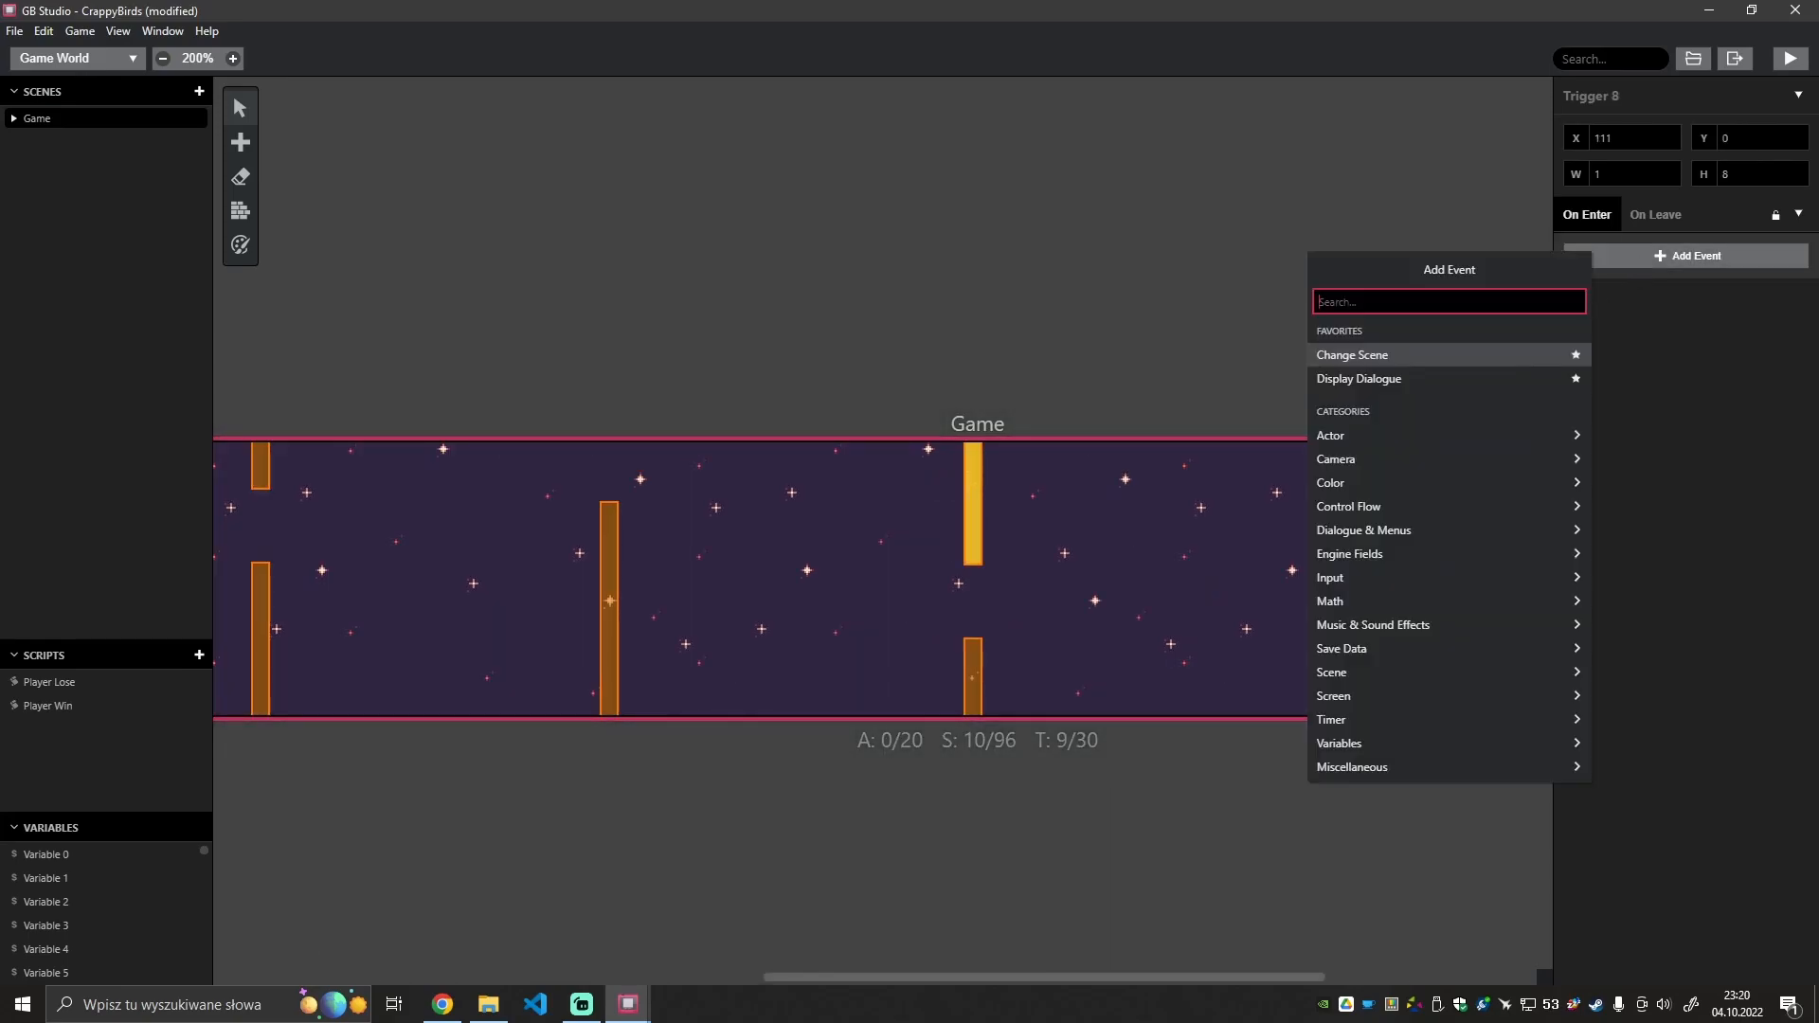
text(call)
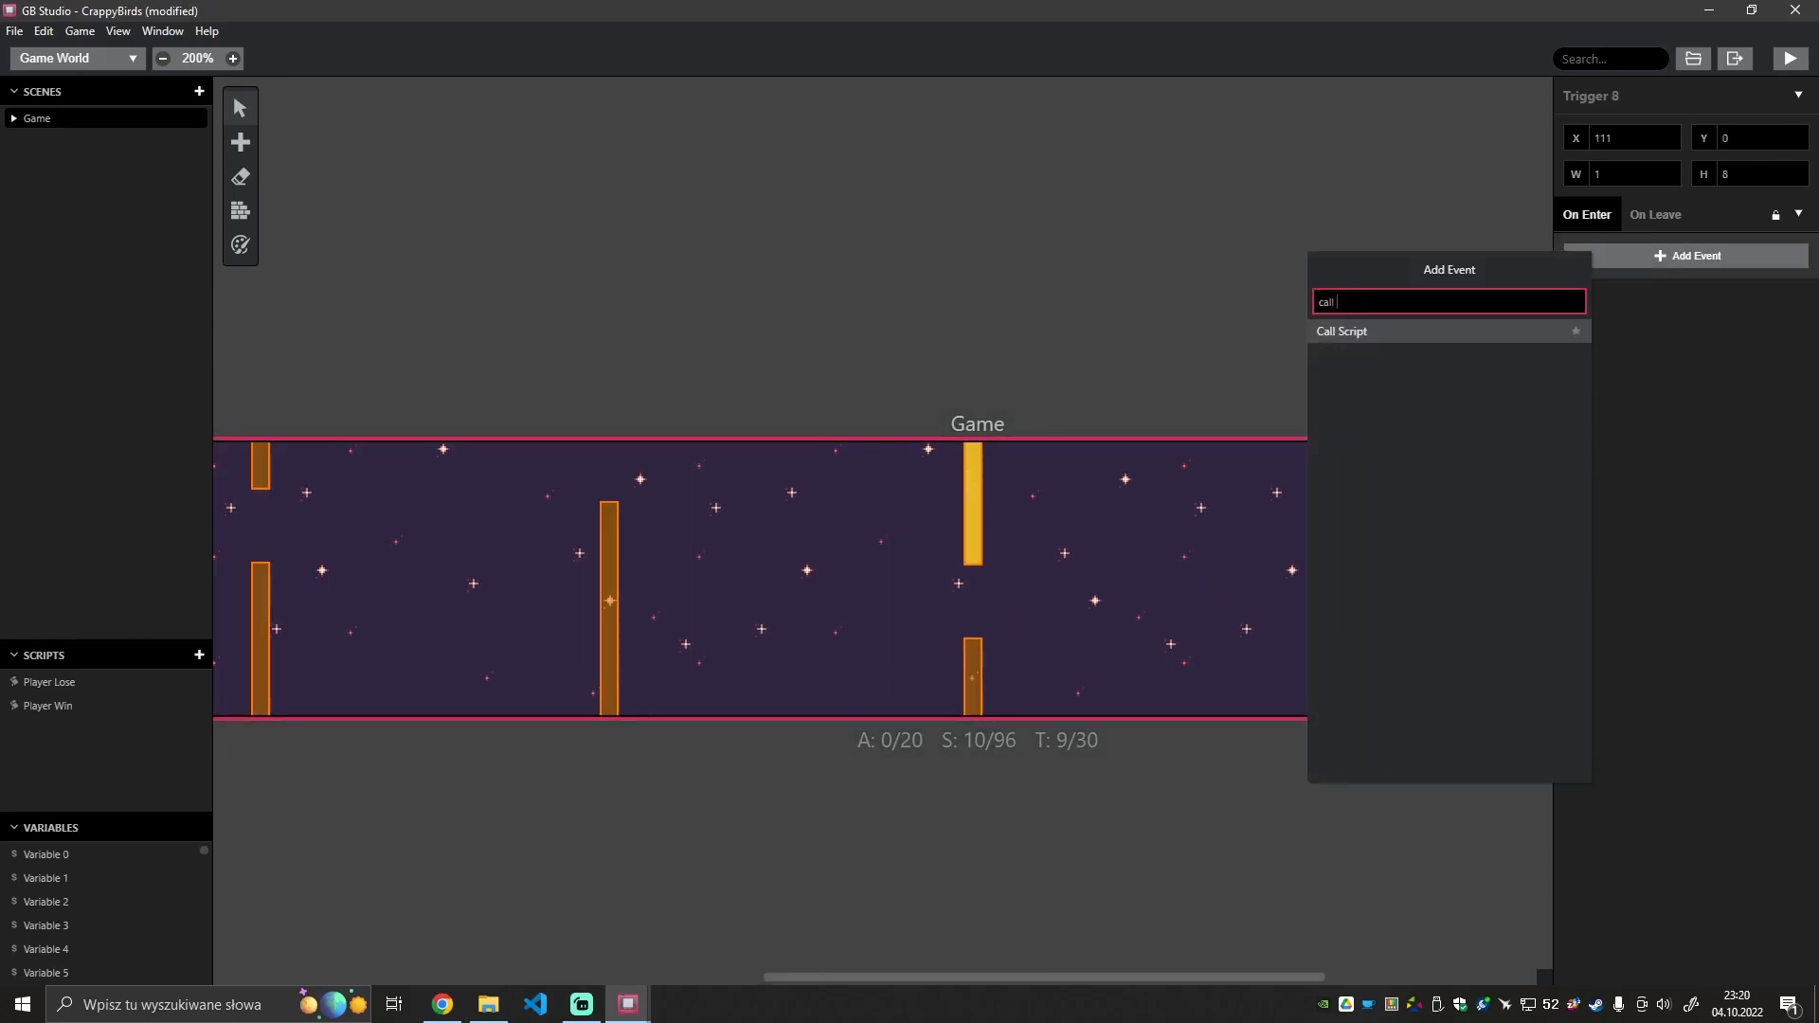
click(1436, 331)
click(1610, 299)
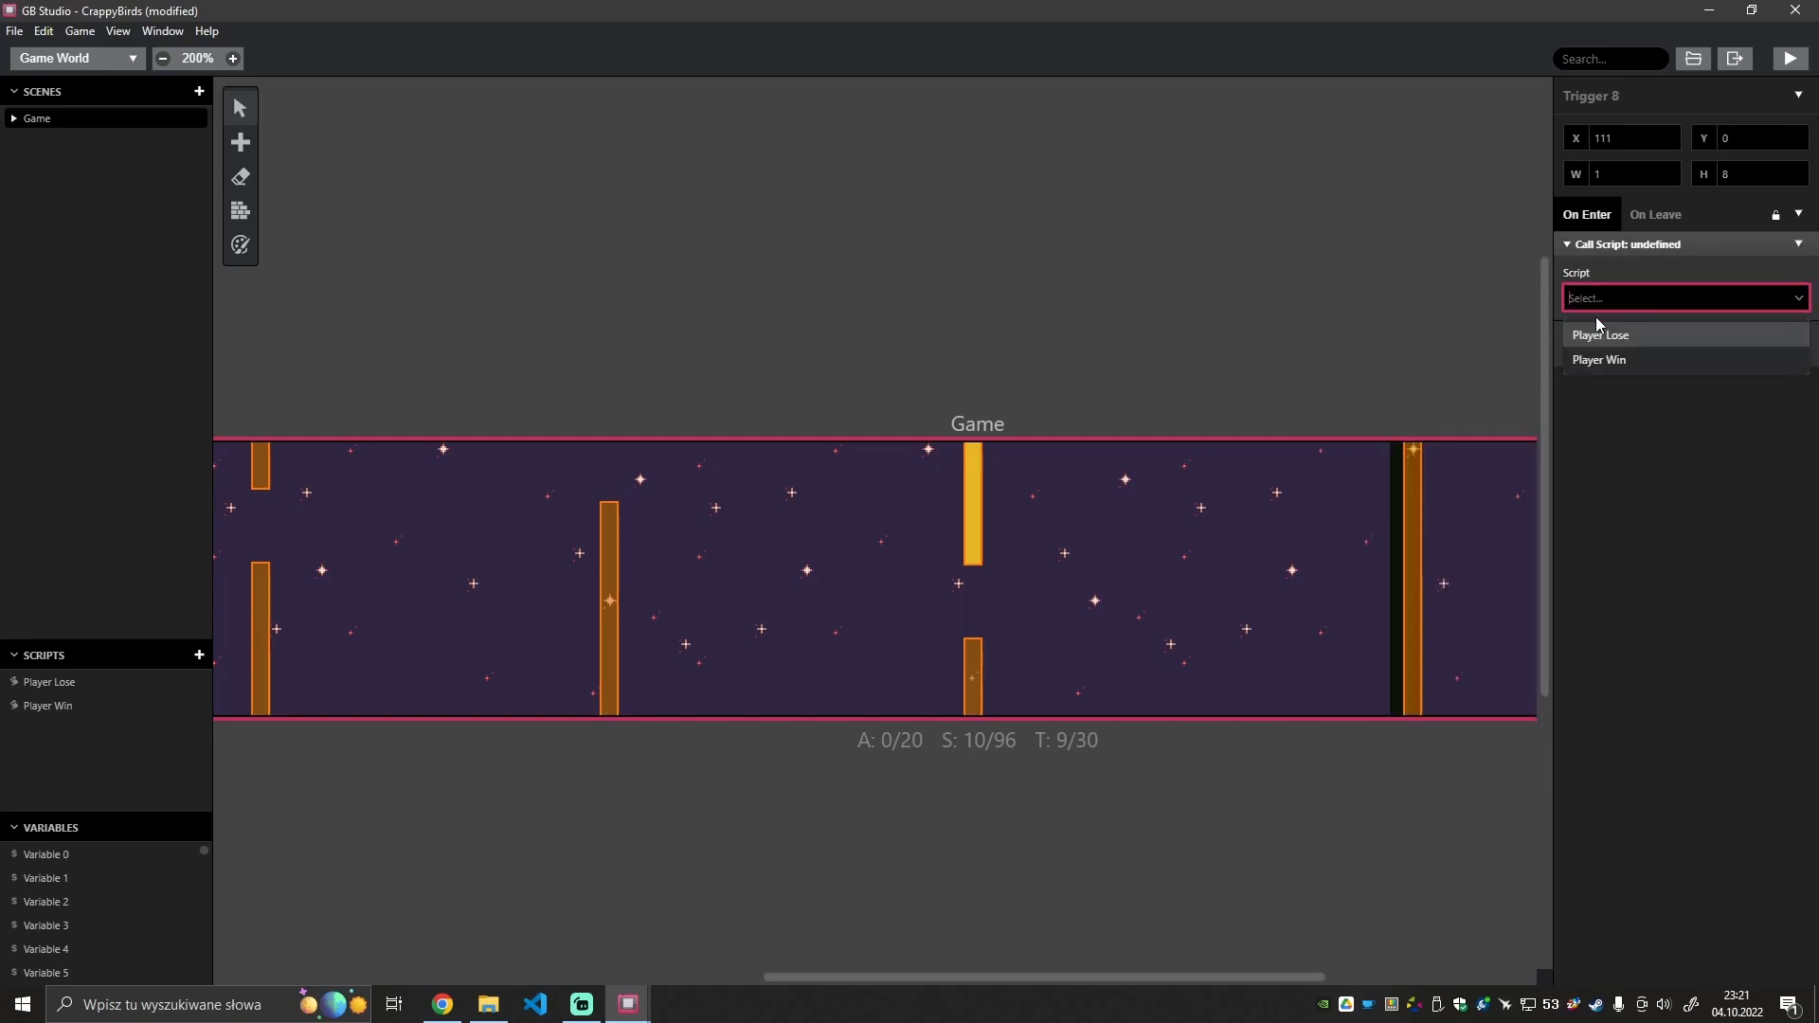
click(1606, 335)
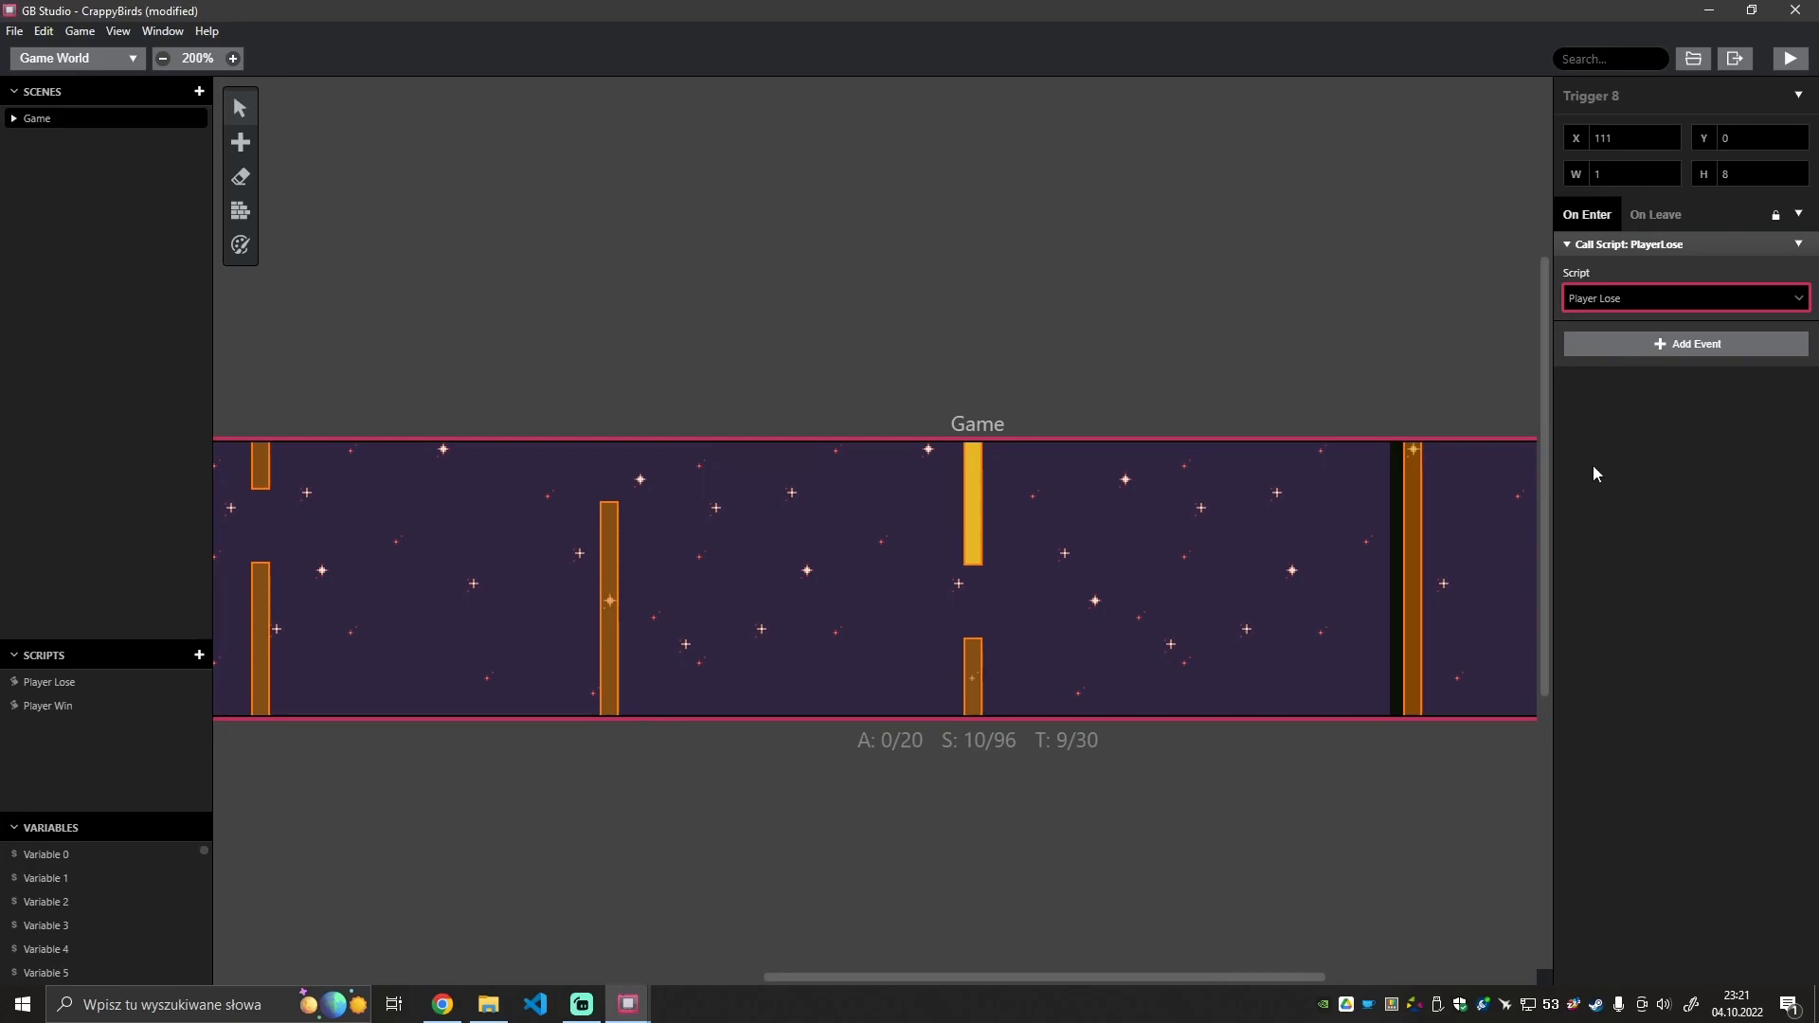
Run the game, steer the player into the second pillar to test Player Lose, and dismiss the dialogue.
click(1486, 763)
key(ctrl+b)
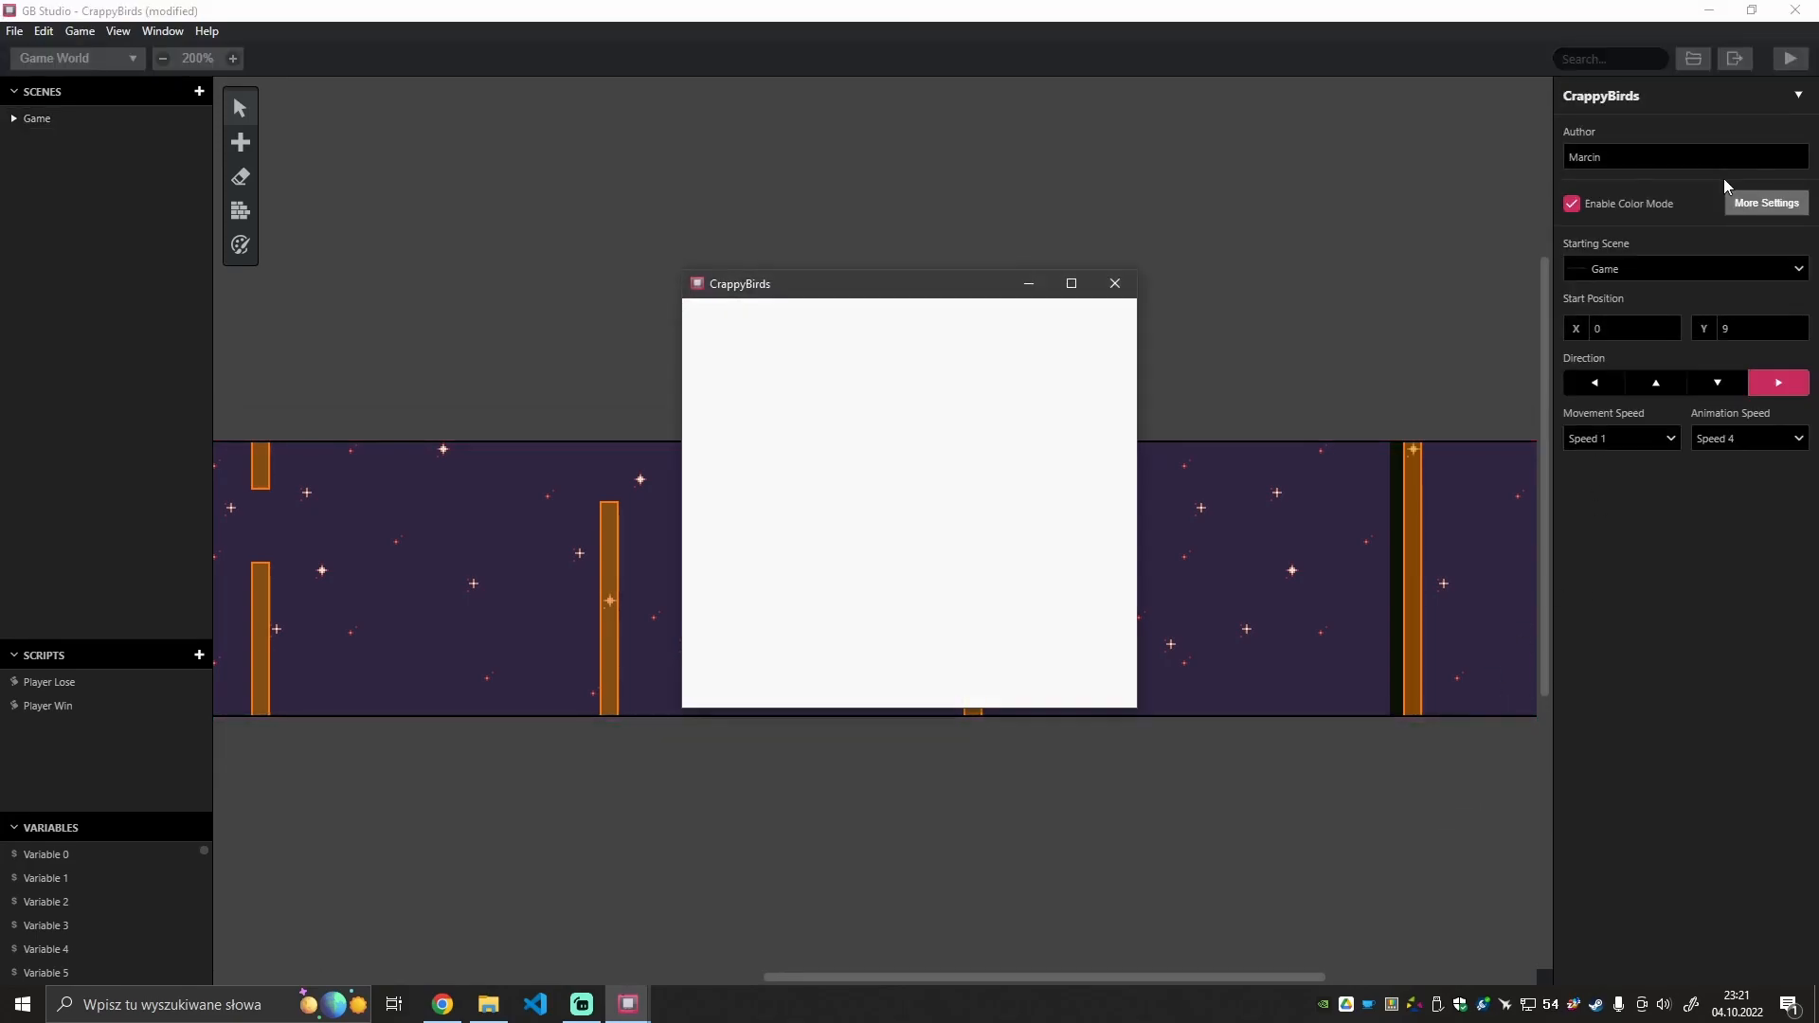
key(Down)
key(Up)
key(Down)
key(Down)
key(Up)
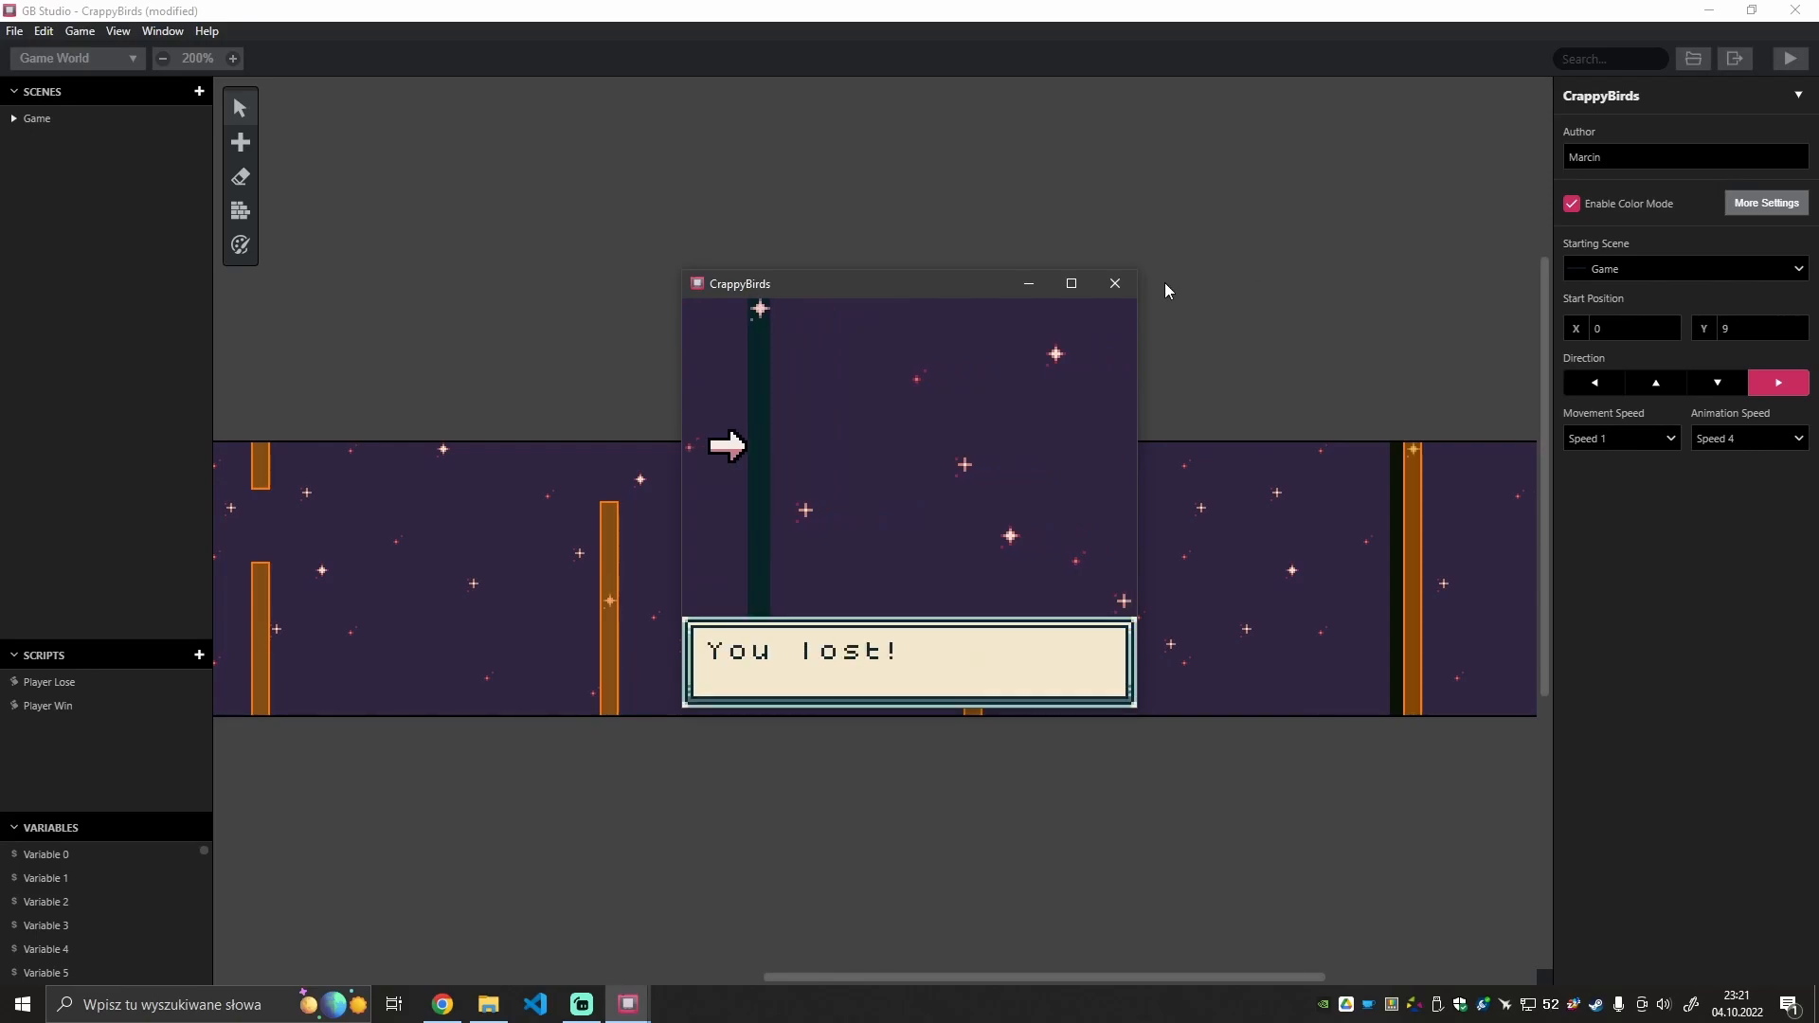
key(z)
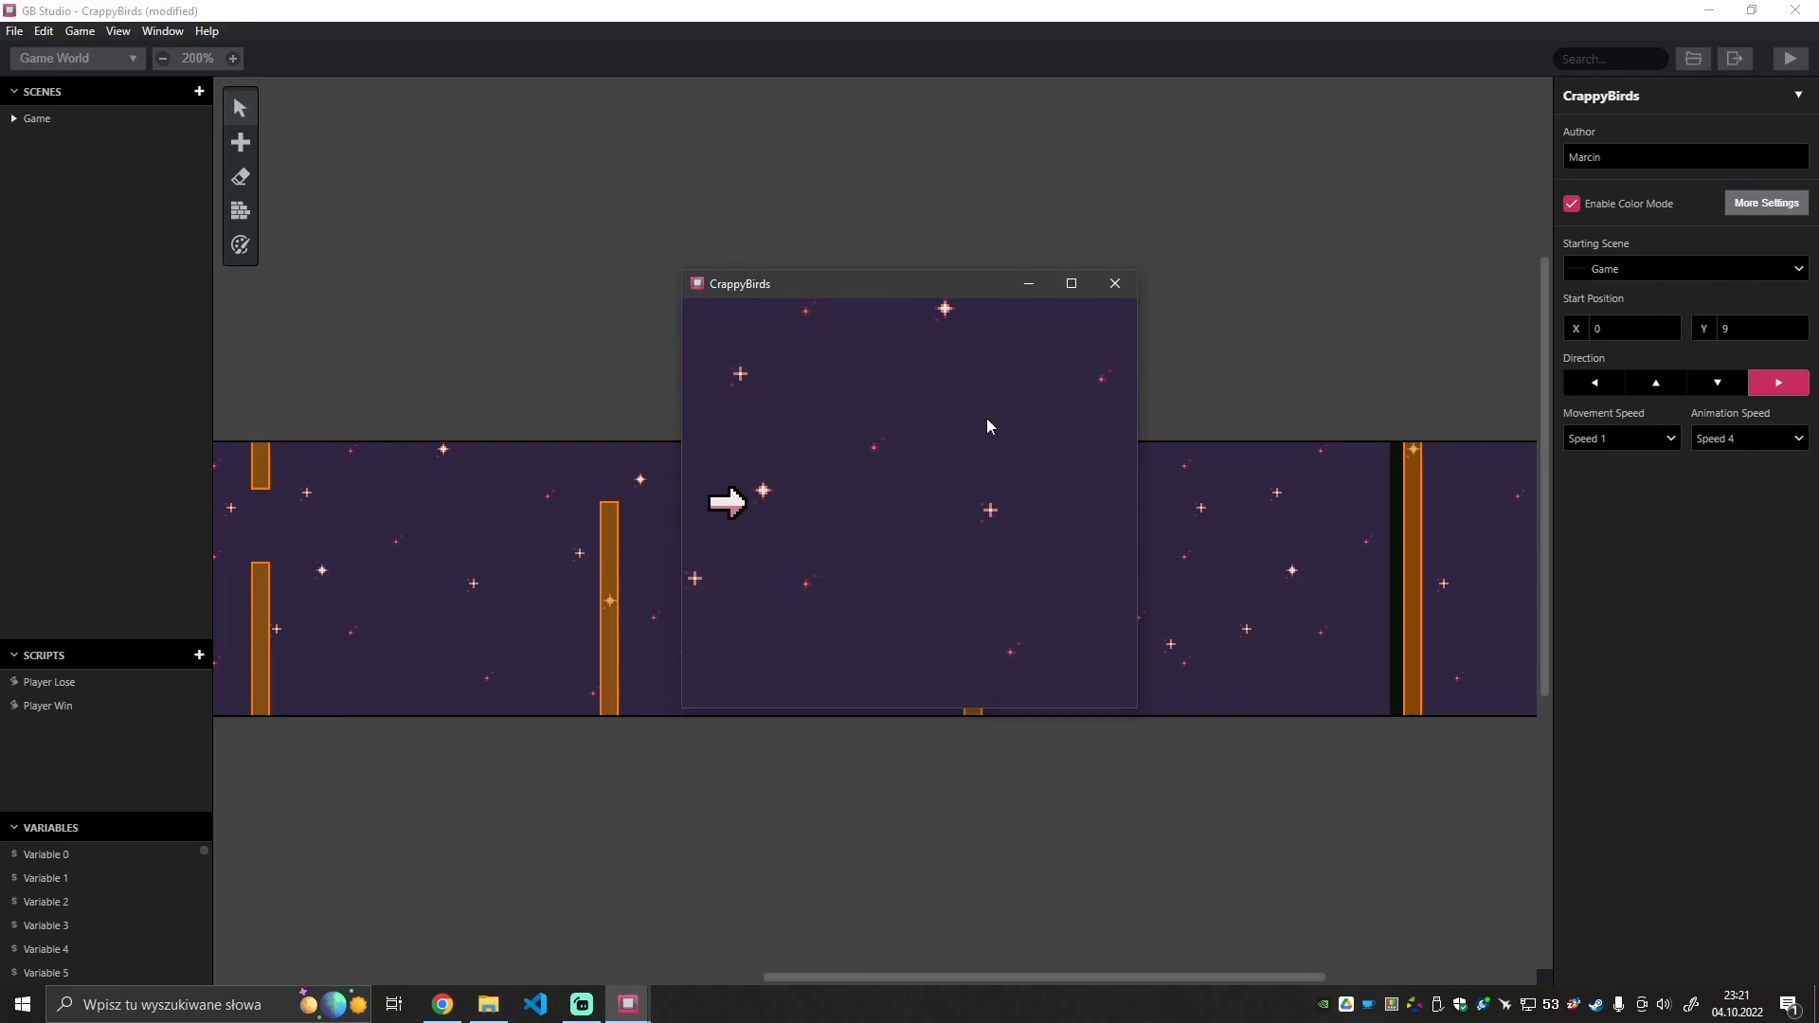
Playtest the restarted game by steering the player through the gaps of all five pillars towards the finish.
key(Down)
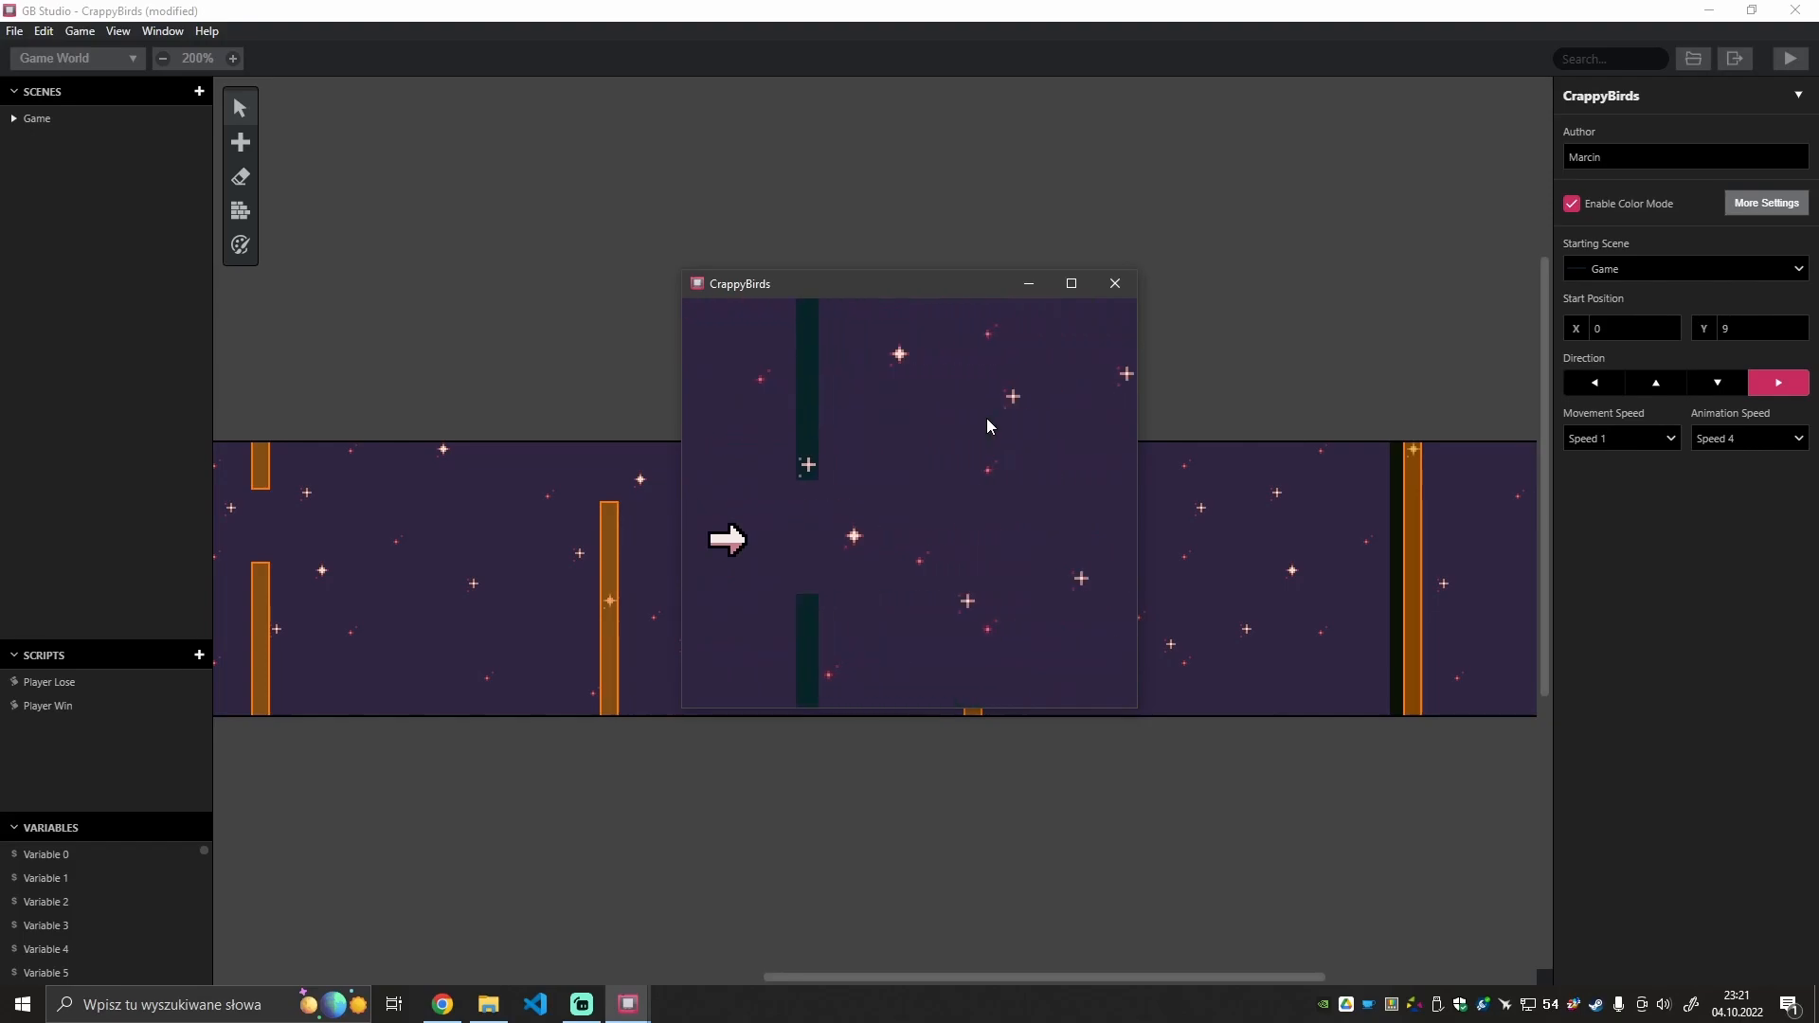
key(Up)
key(Down)
key(Down)
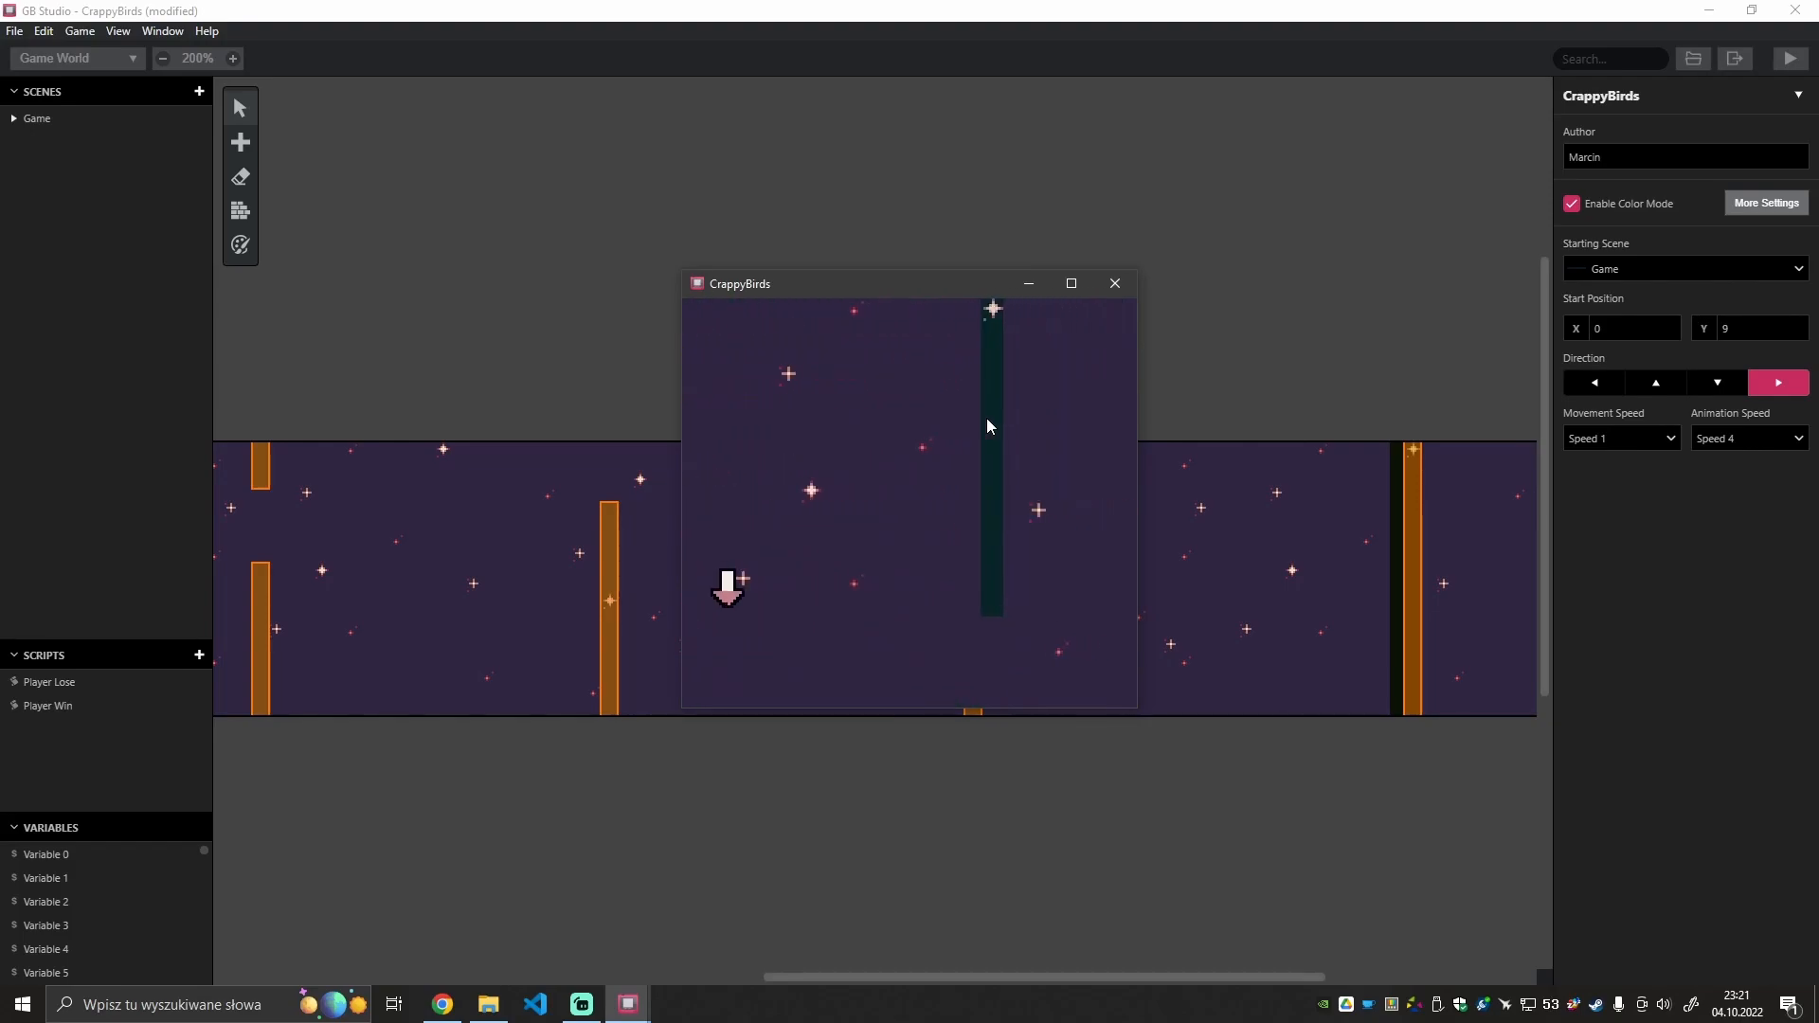
key(Up)
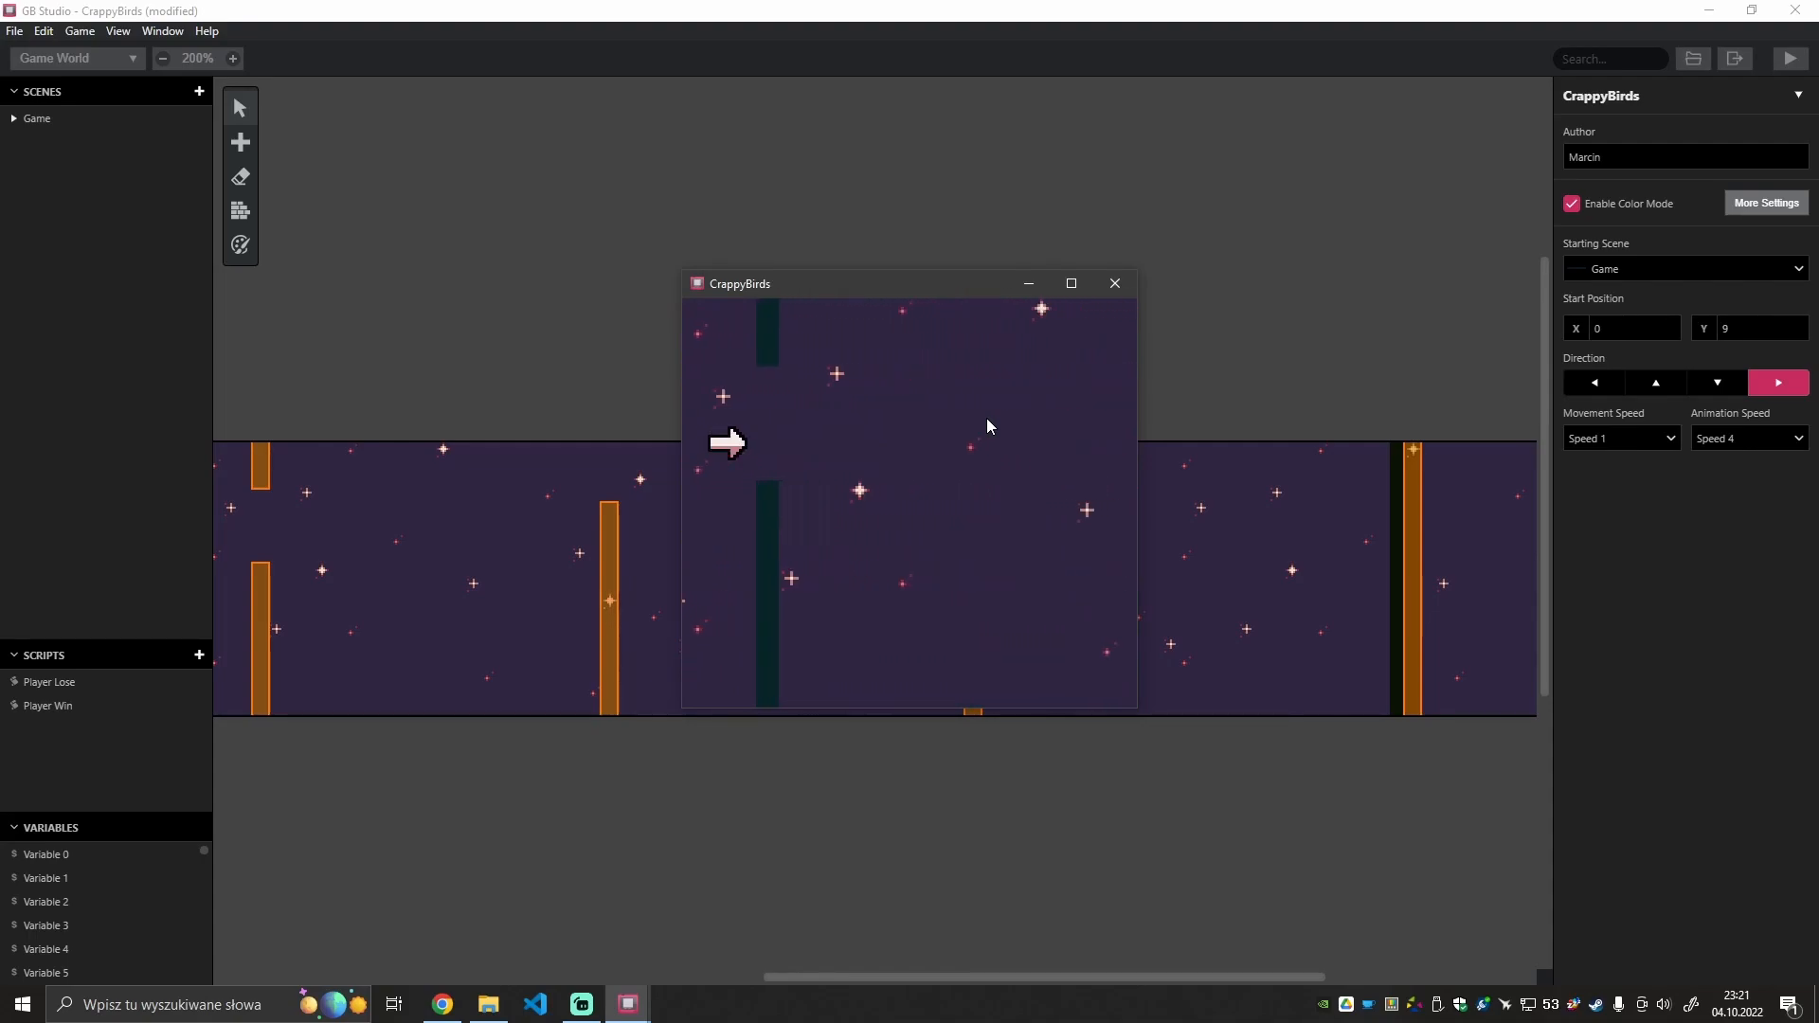
key(Down)
key(Up)
key(Up)
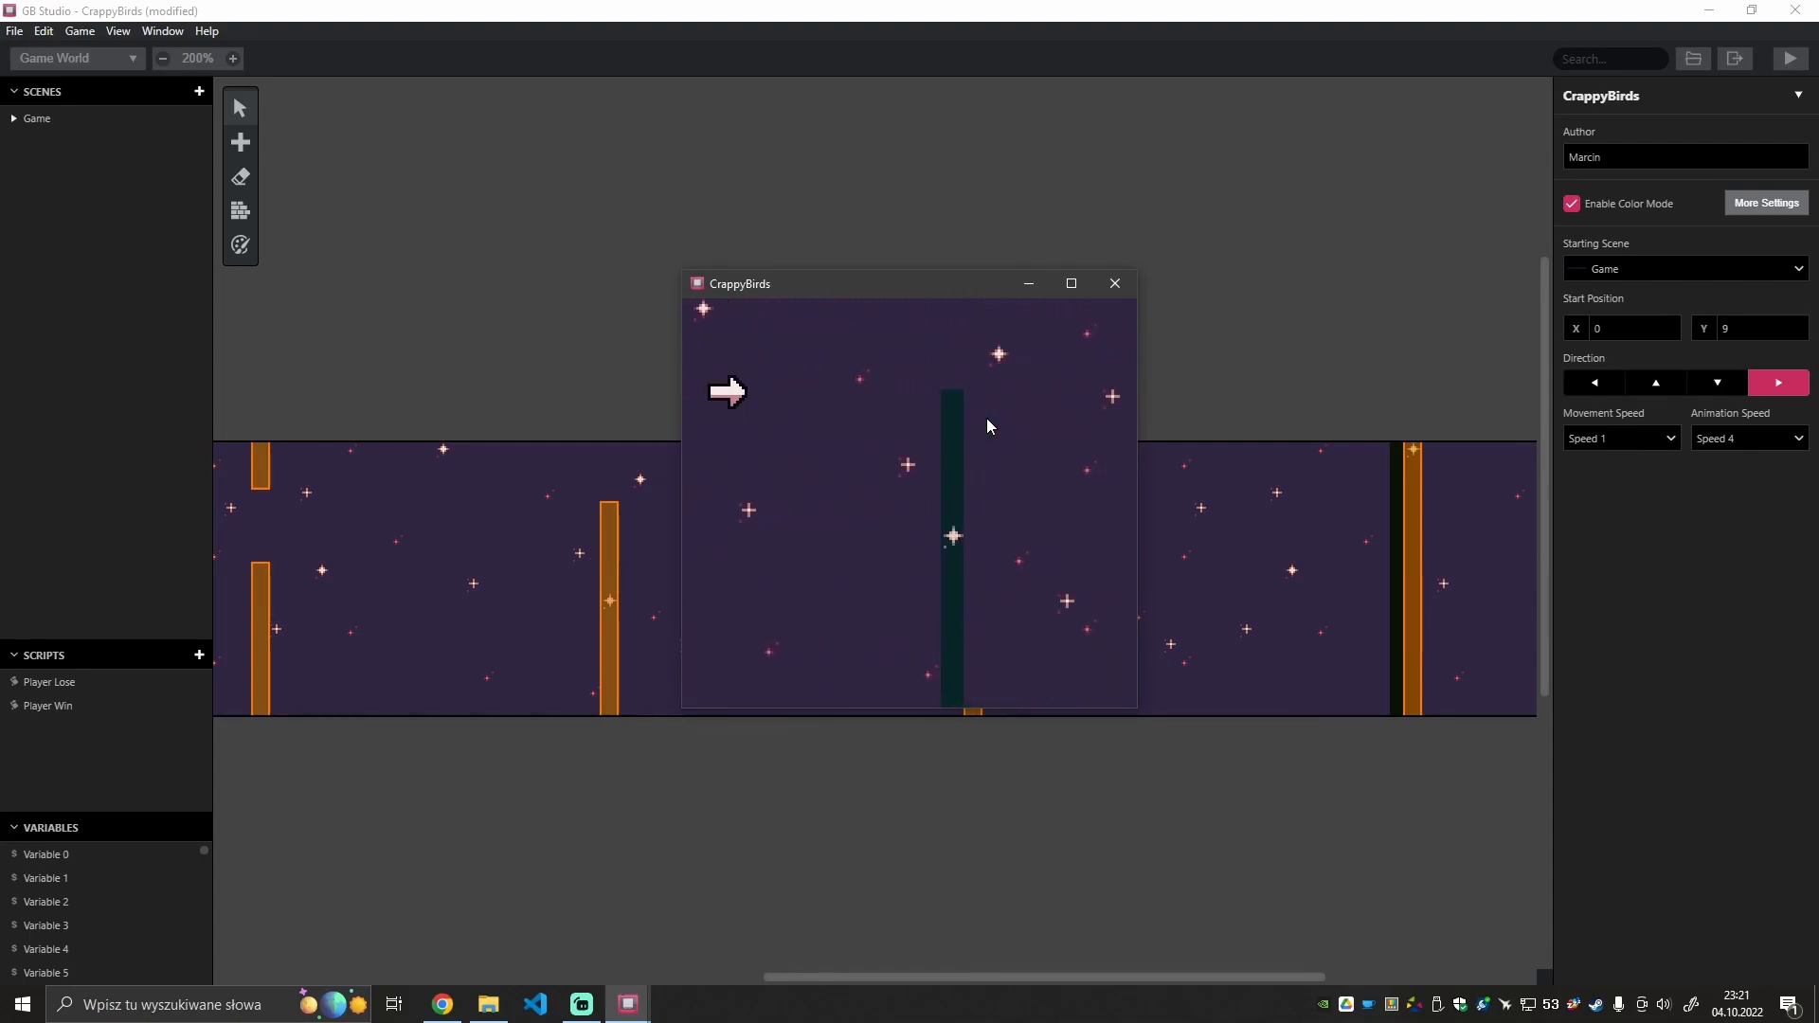
key(Down)
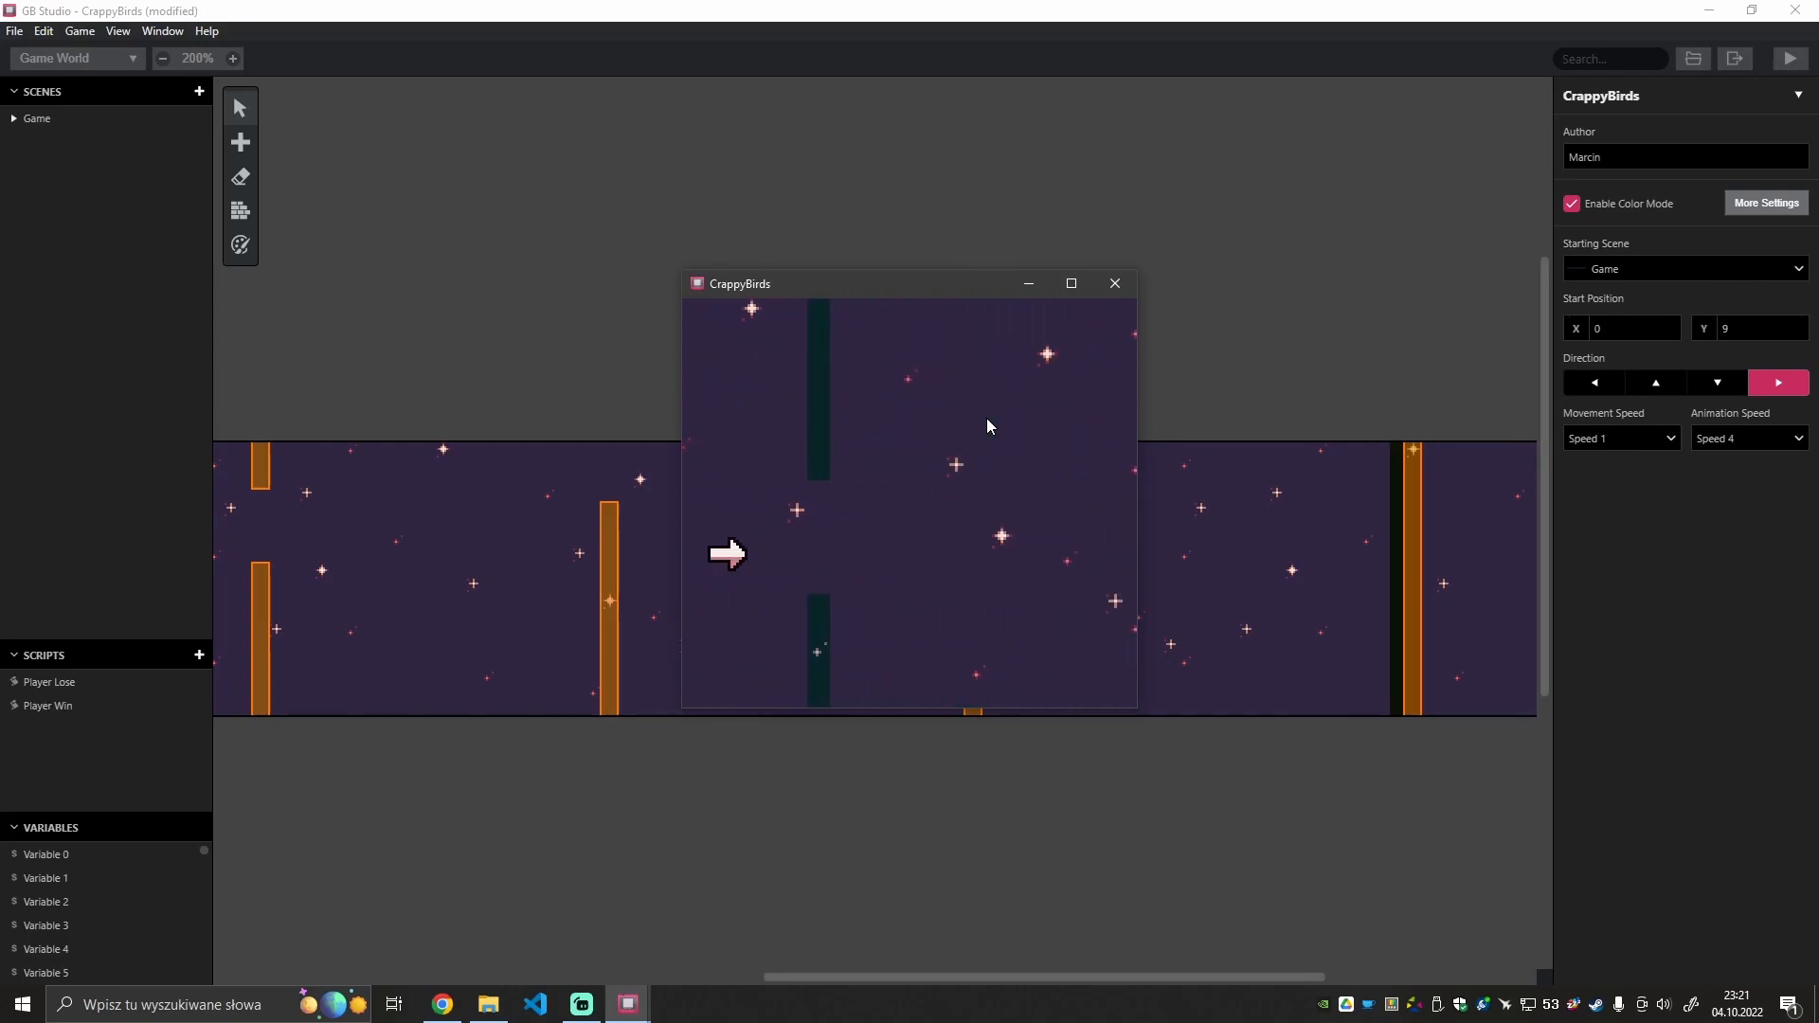
key(Up)
key(Down)
key(Up)
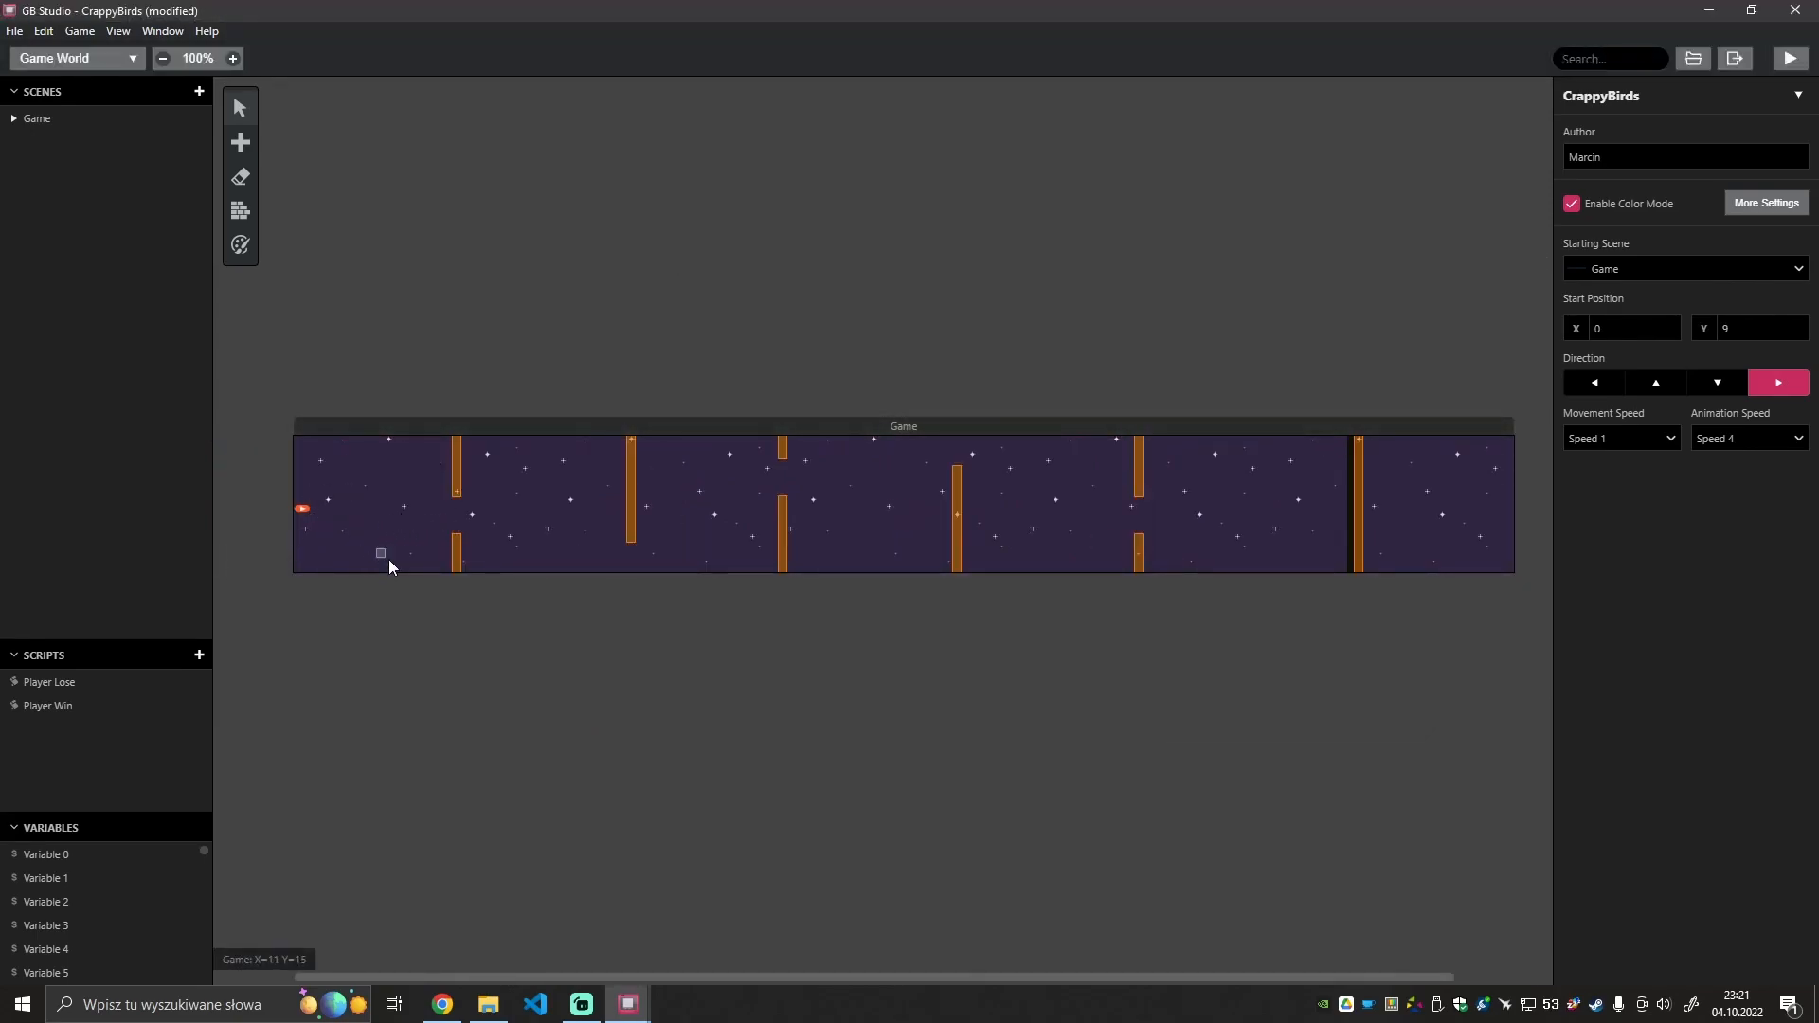
click(766, 429)
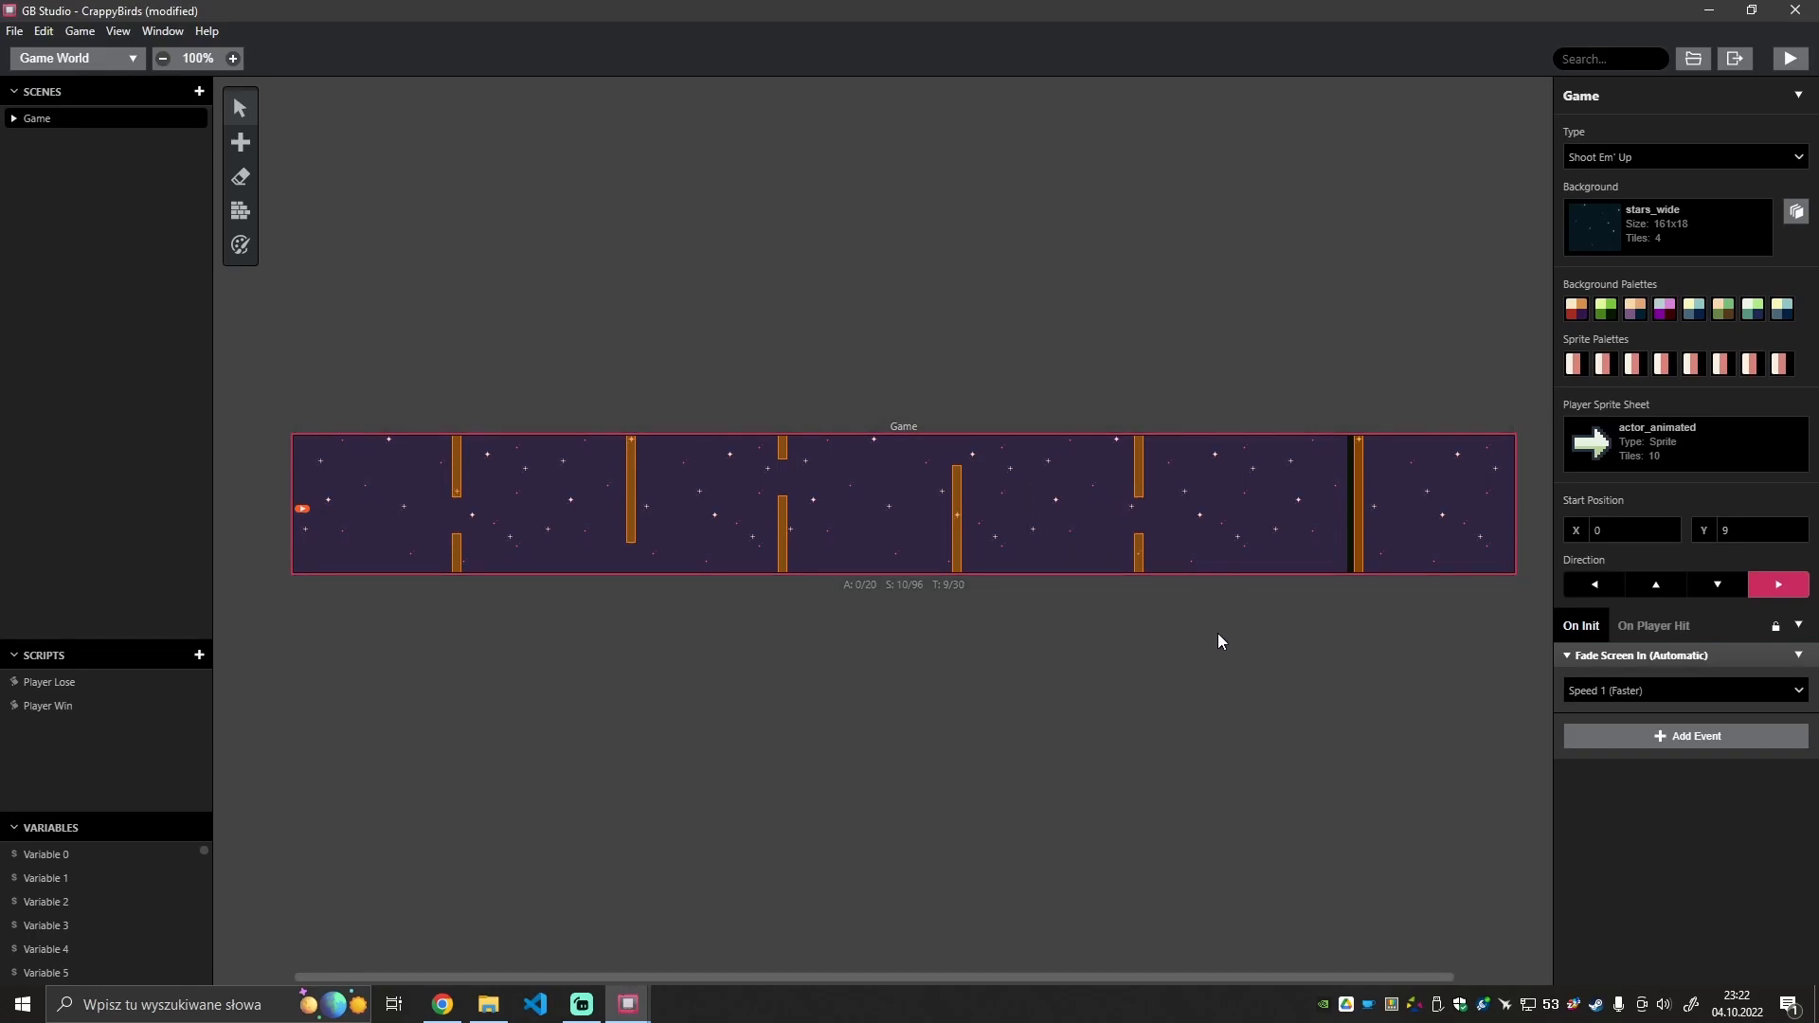
click(1304, 698)
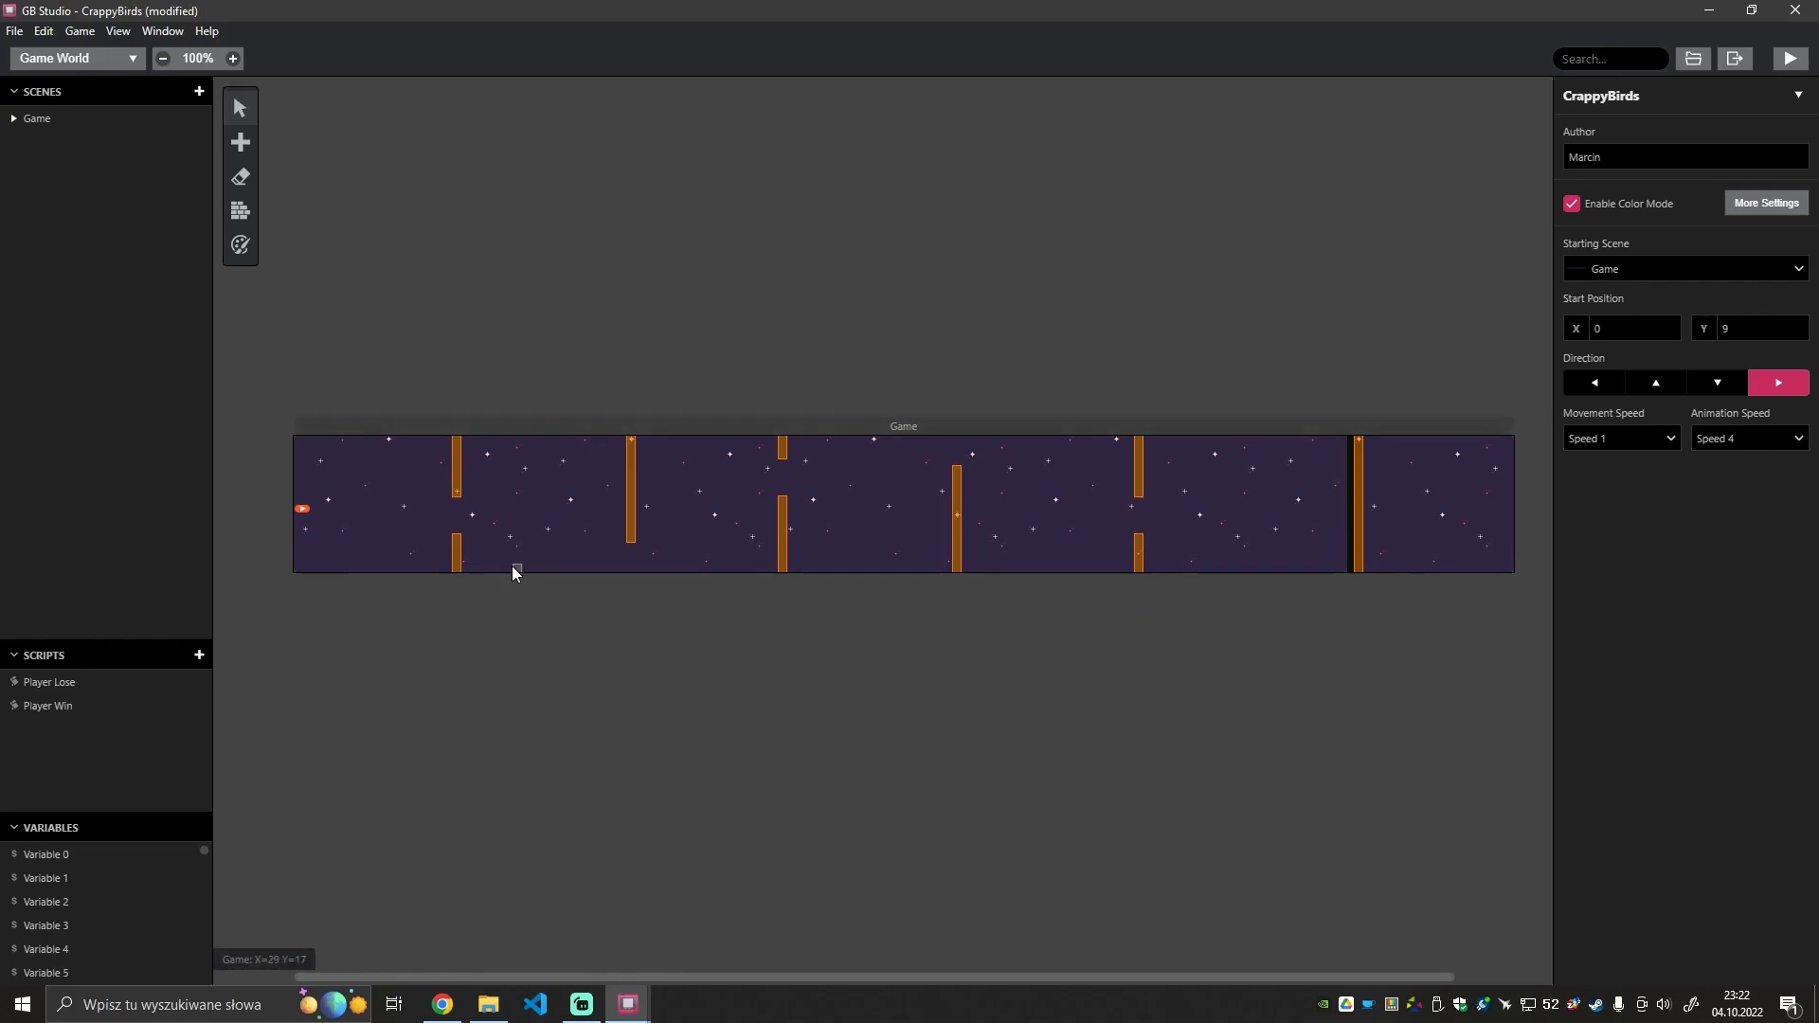
click(725, 426)
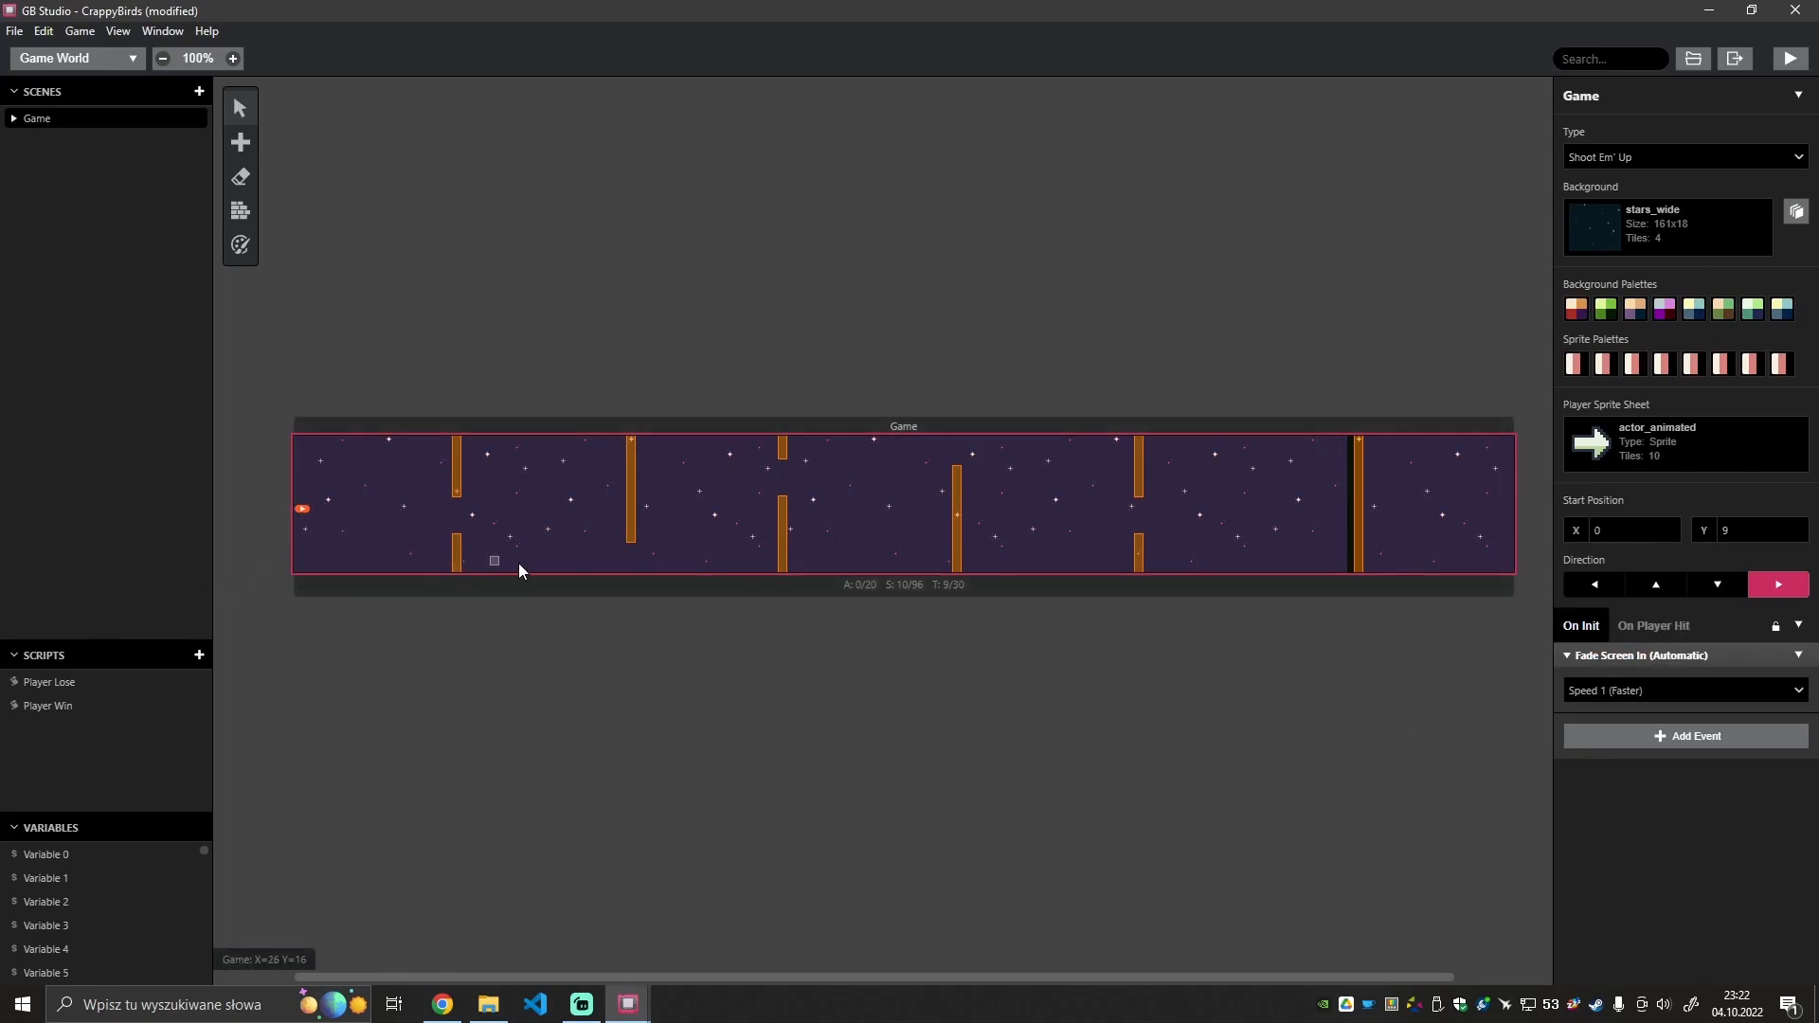
click(634, 515)
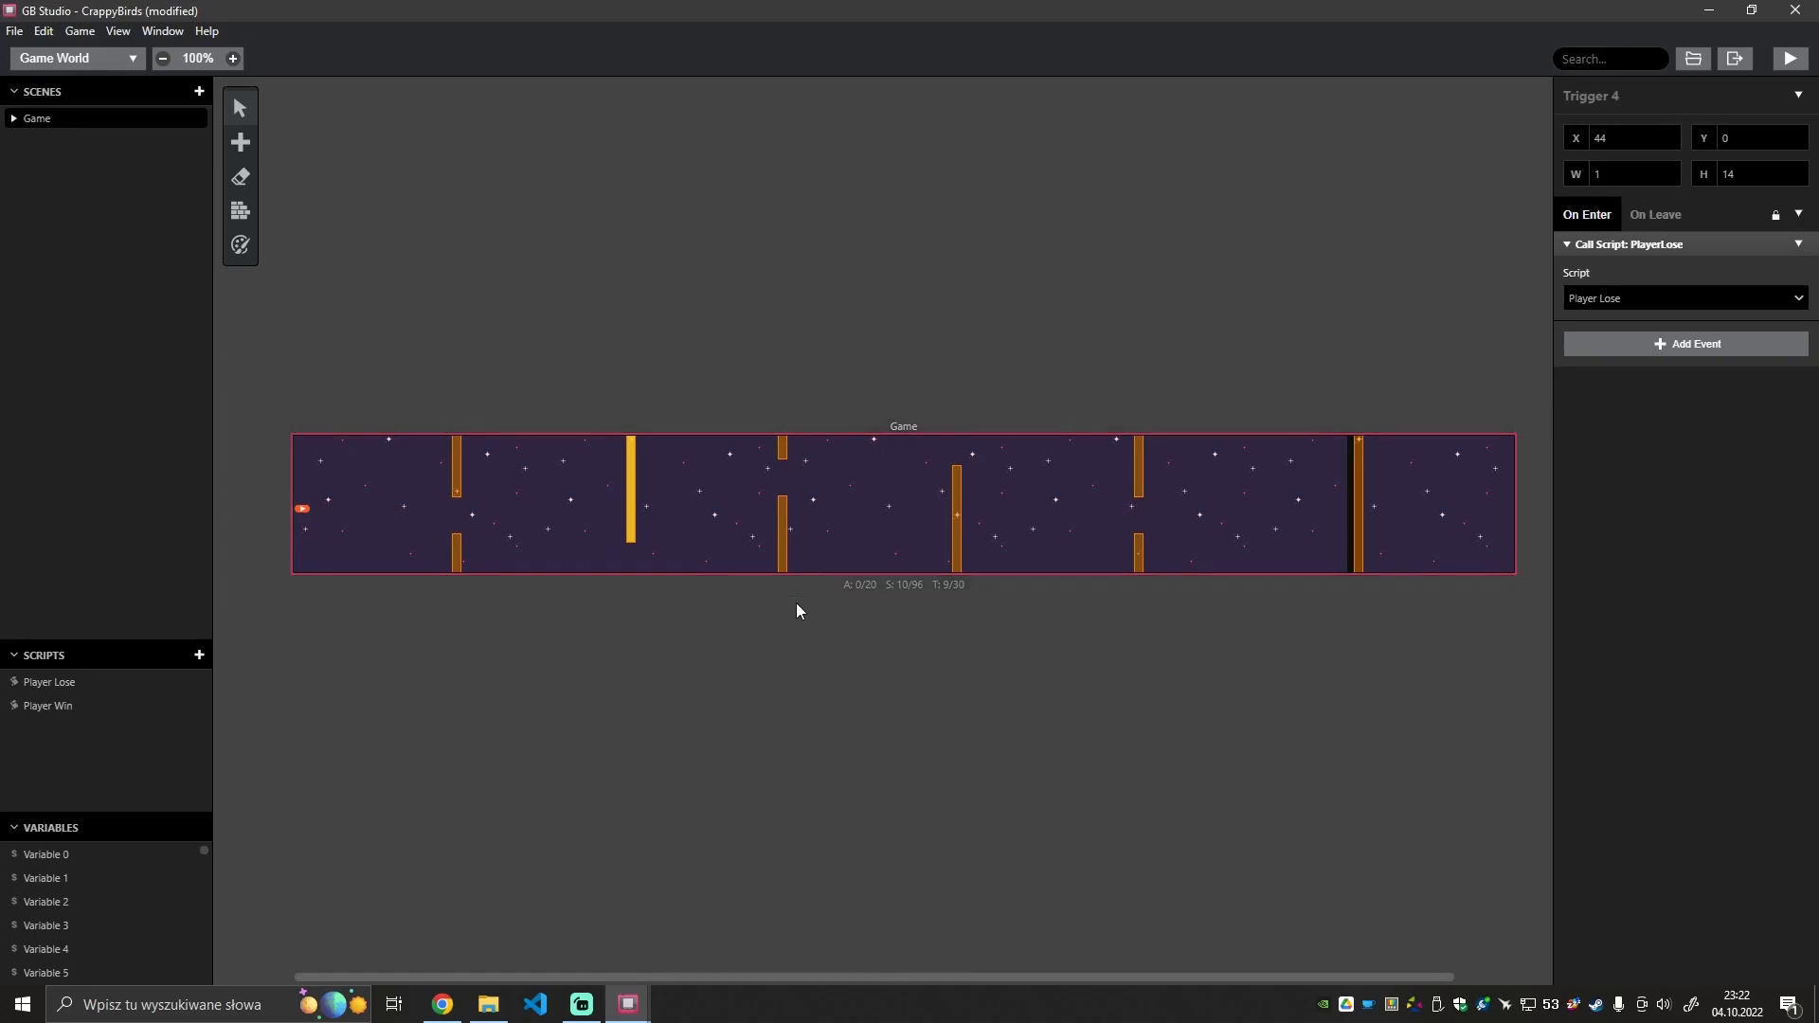
click(857, 684)
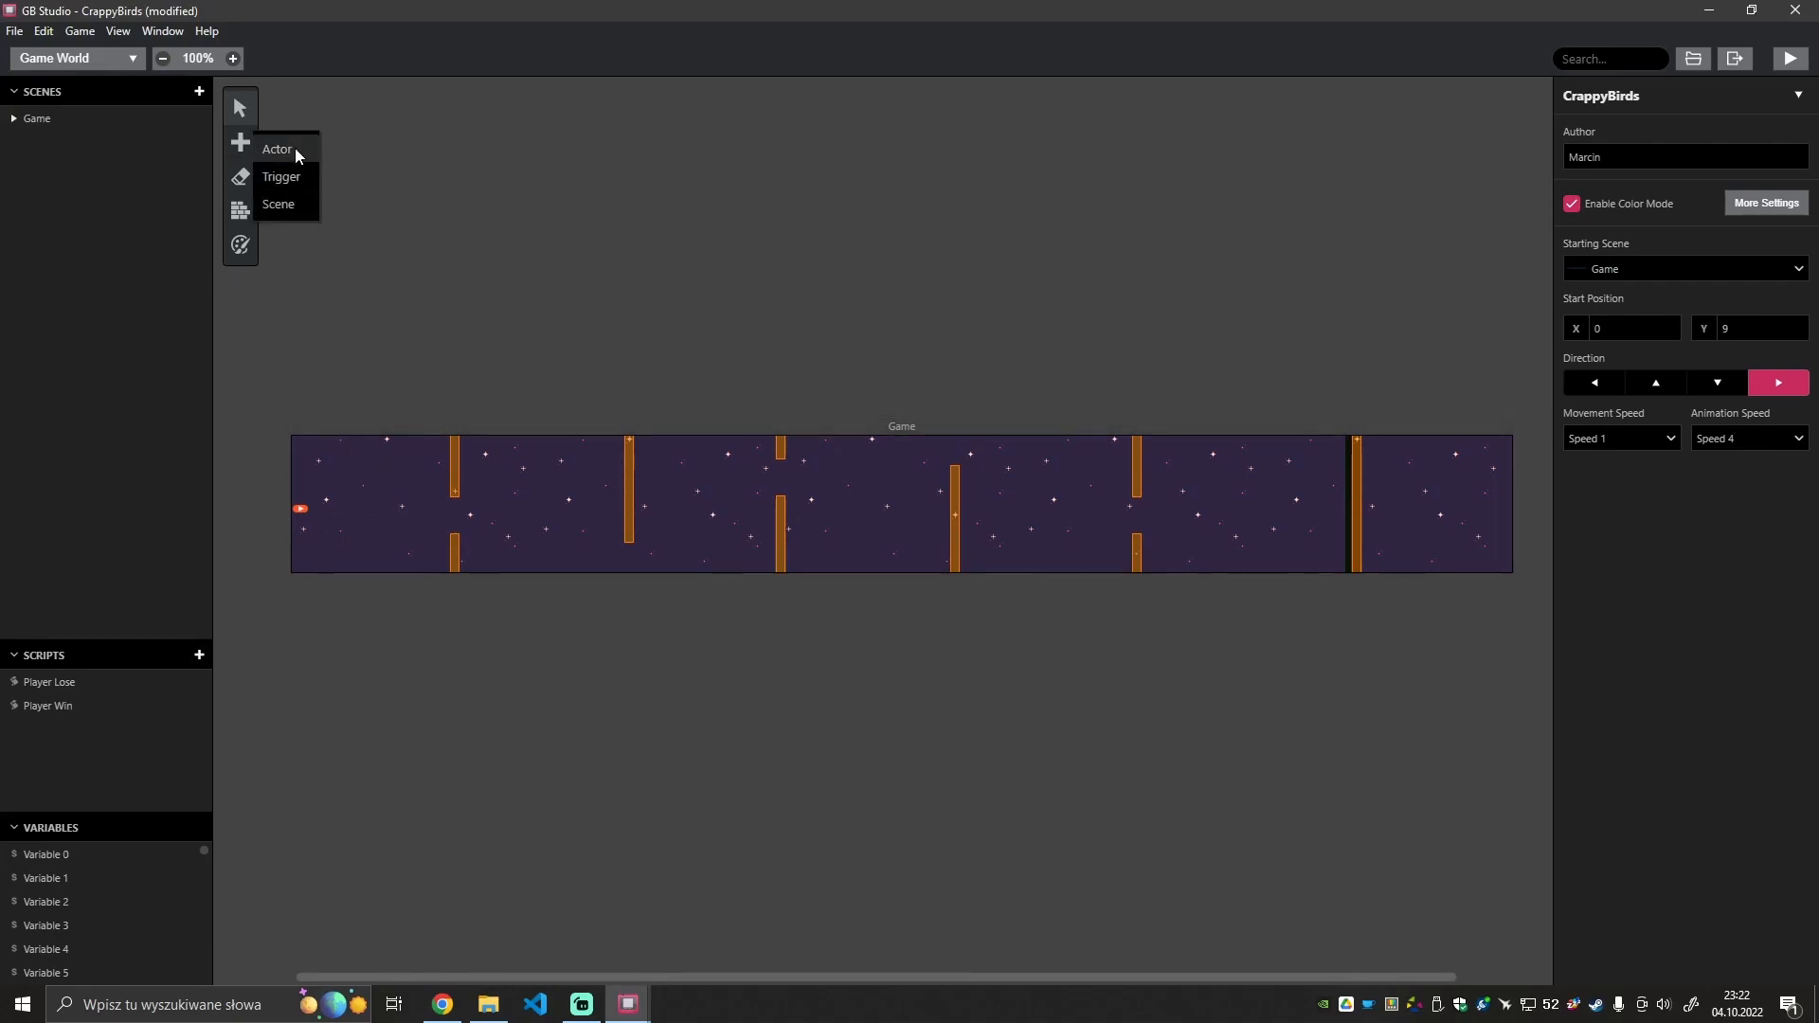
Add an actor above the player start at X 0, Y 2, with an On Init Hide Actor event targeting itself.
click(293, 148)
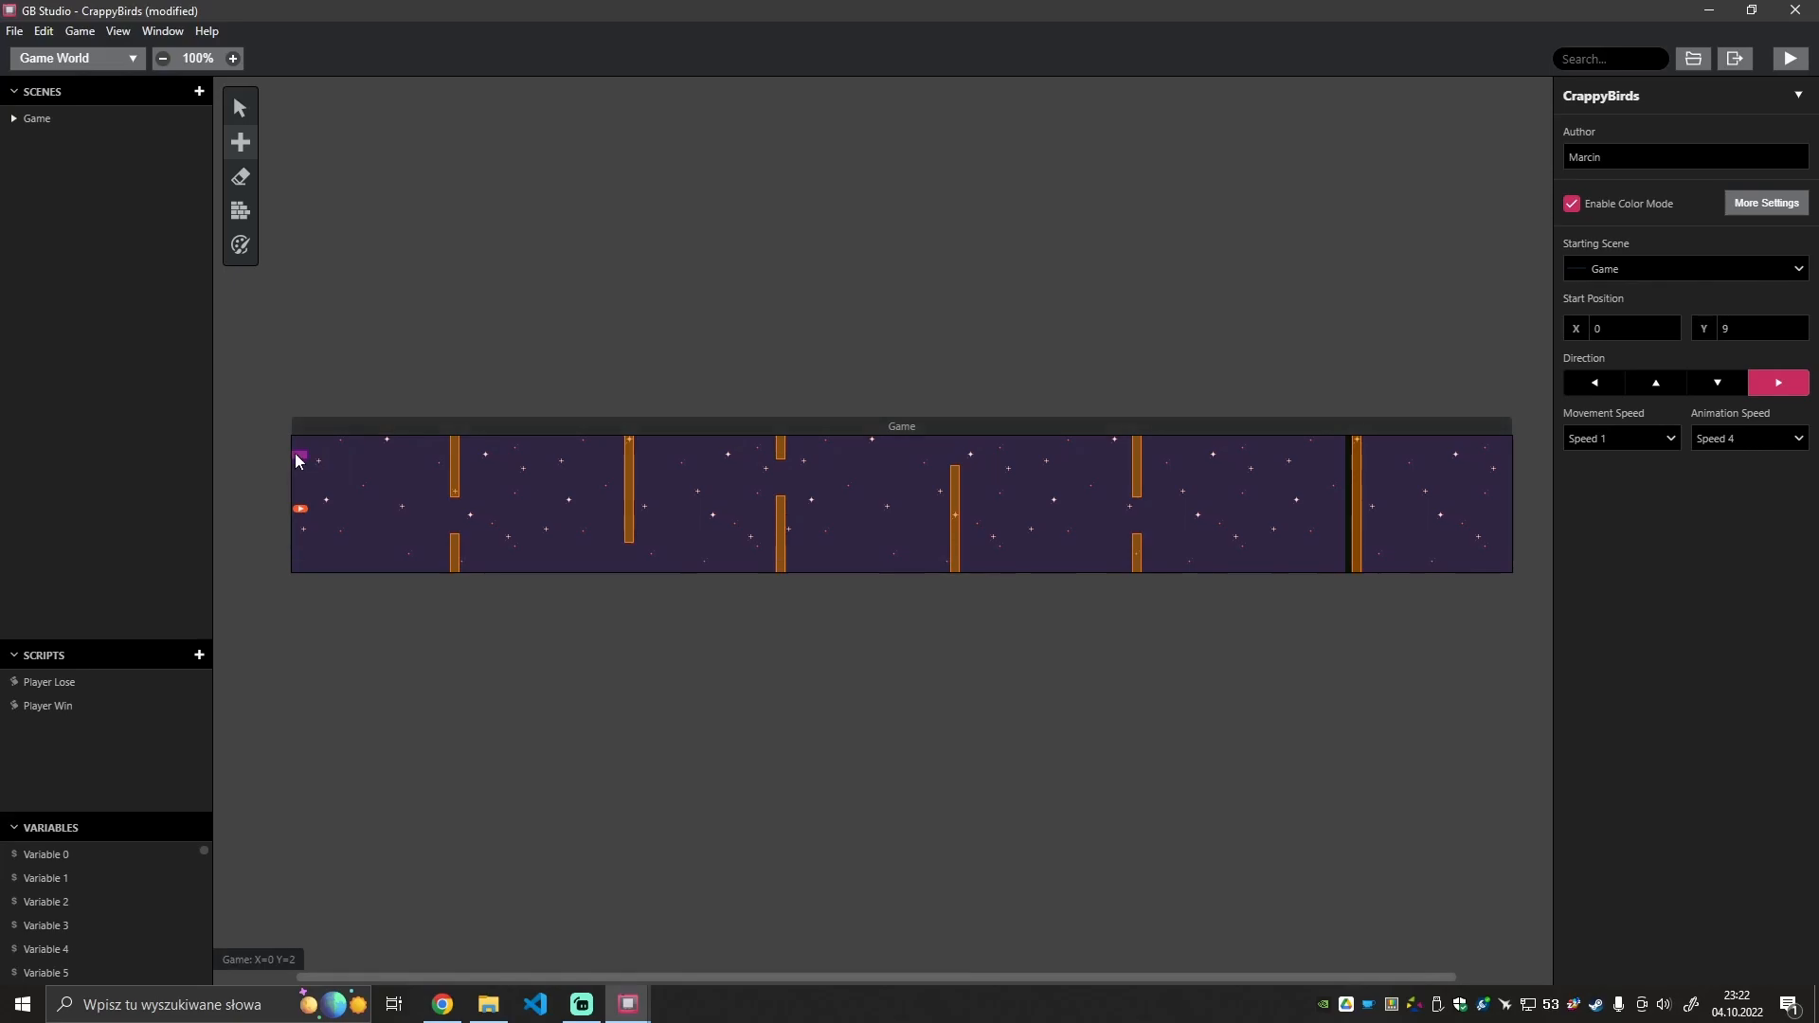
click(299, 453)
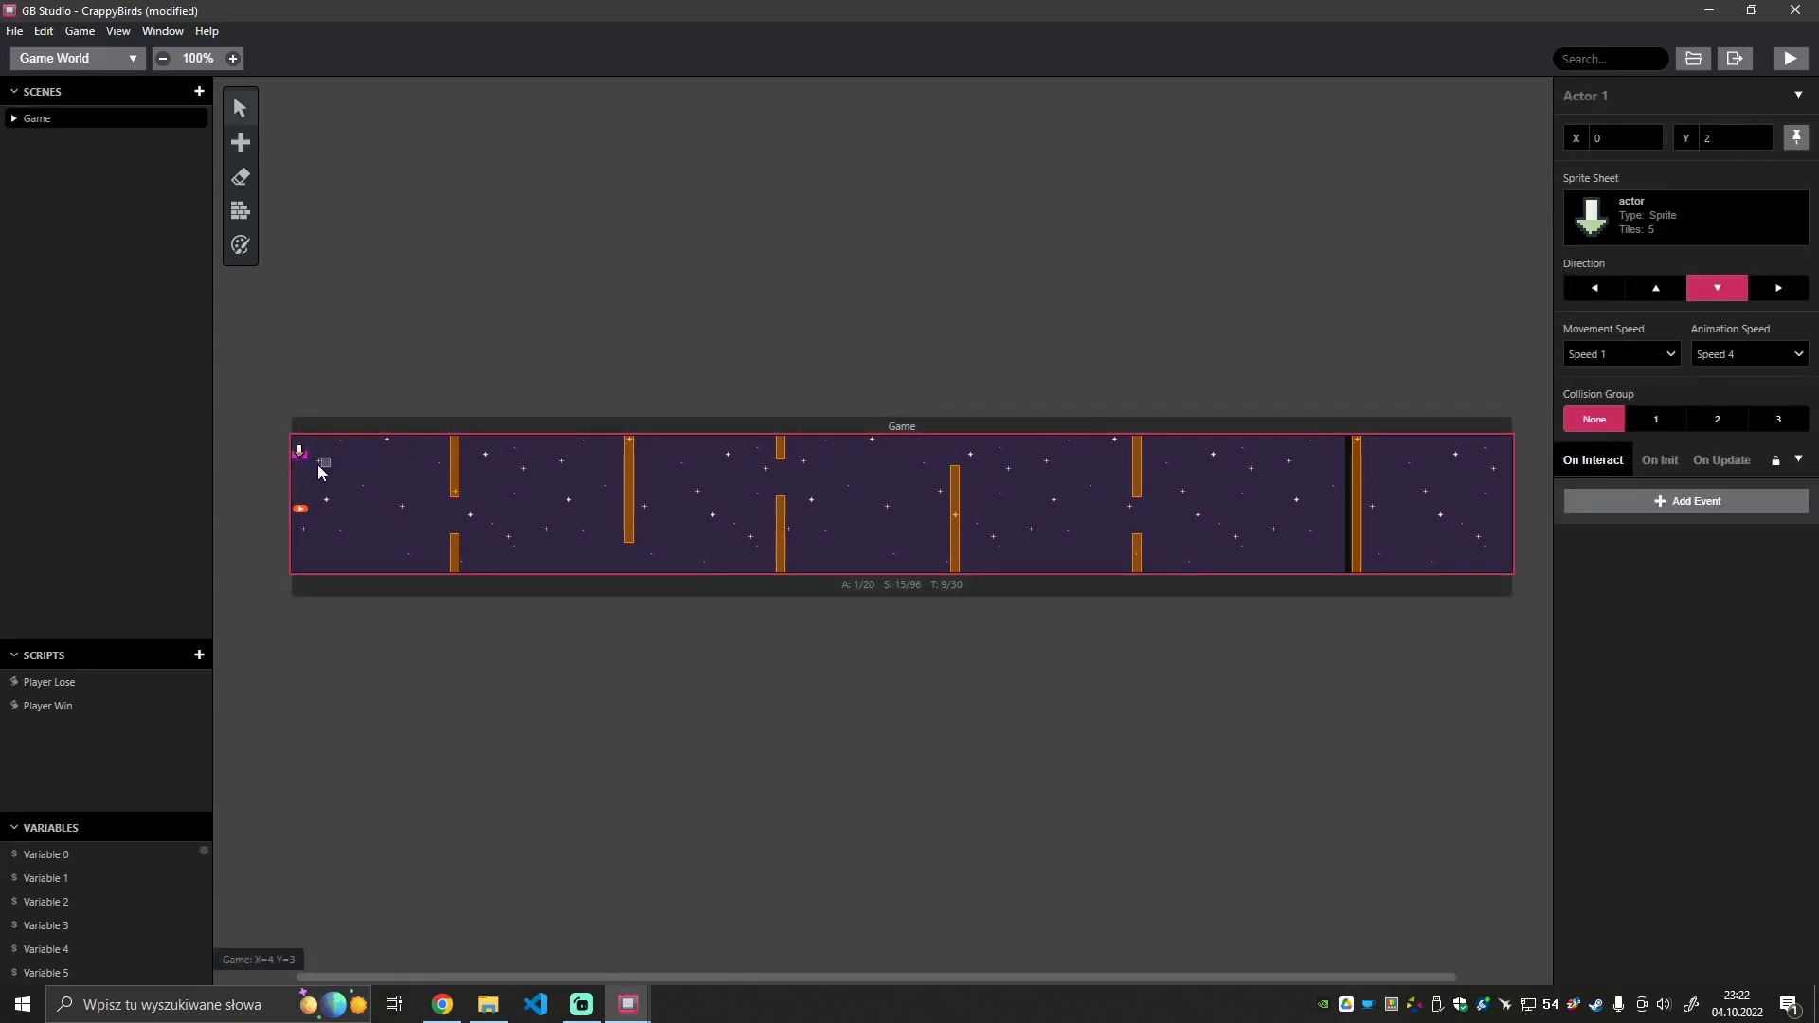
click(1654, 462)
click(1651, 502)
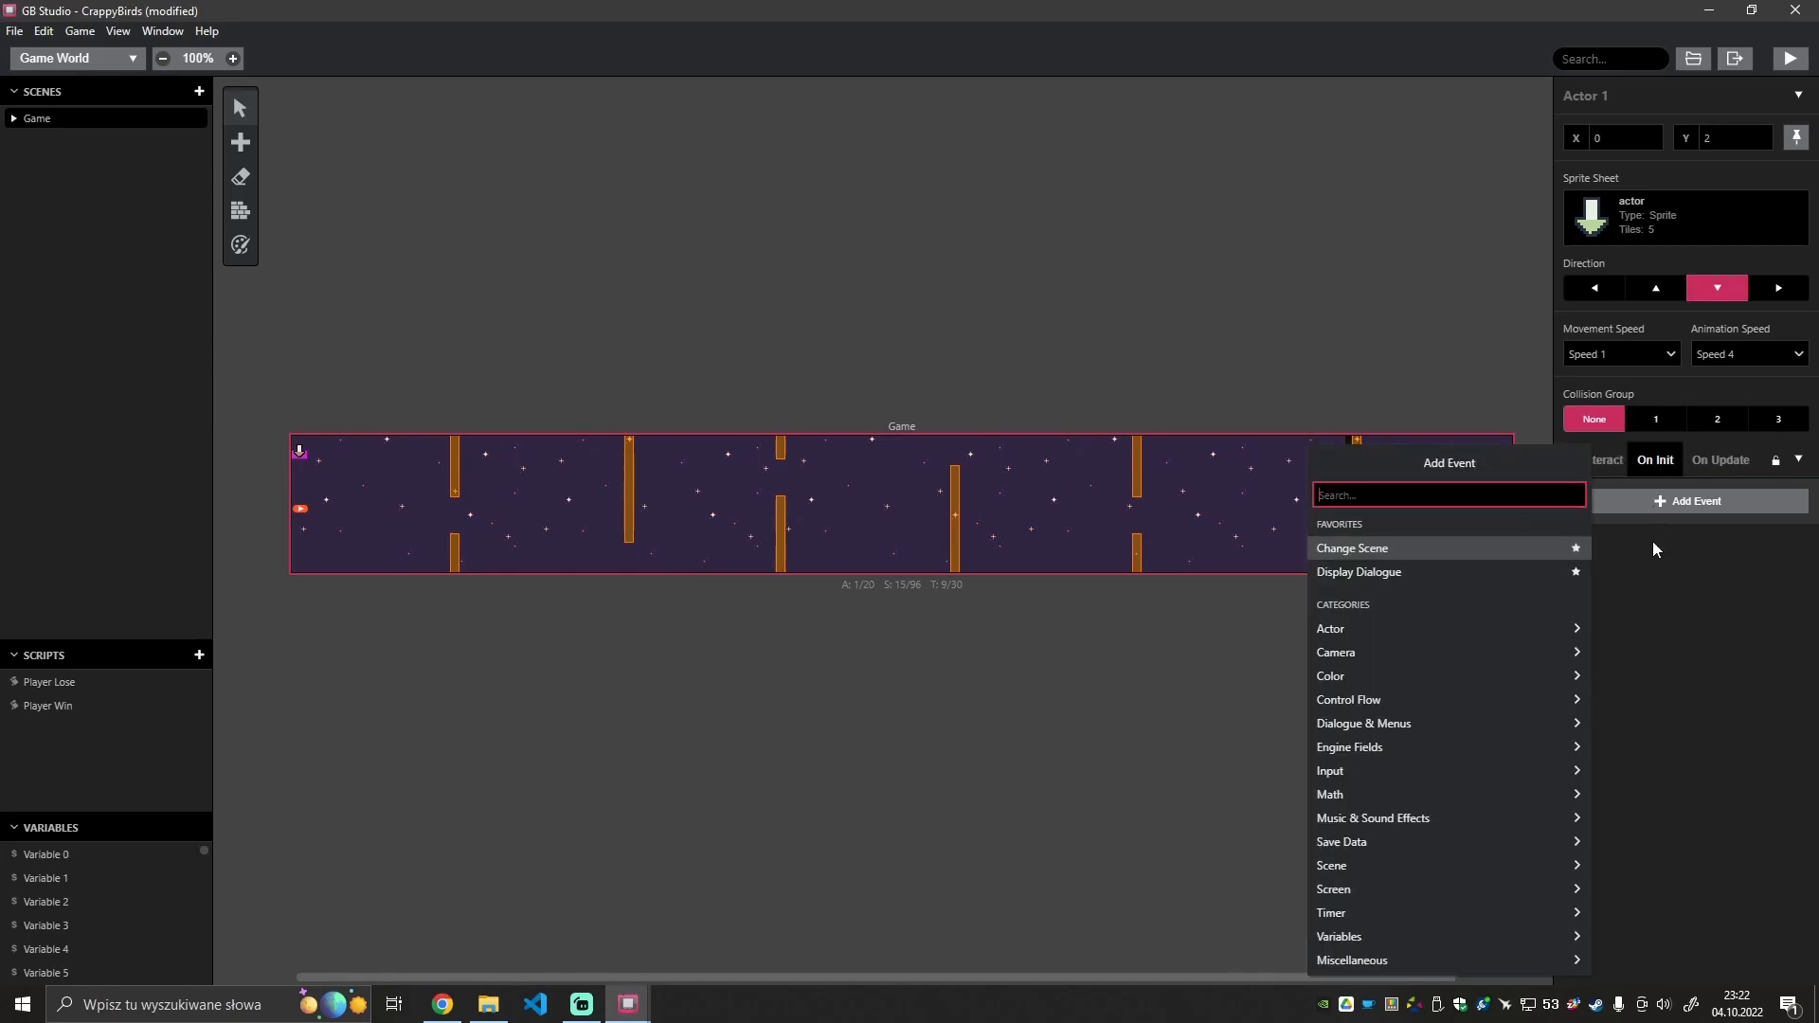
text(hide)
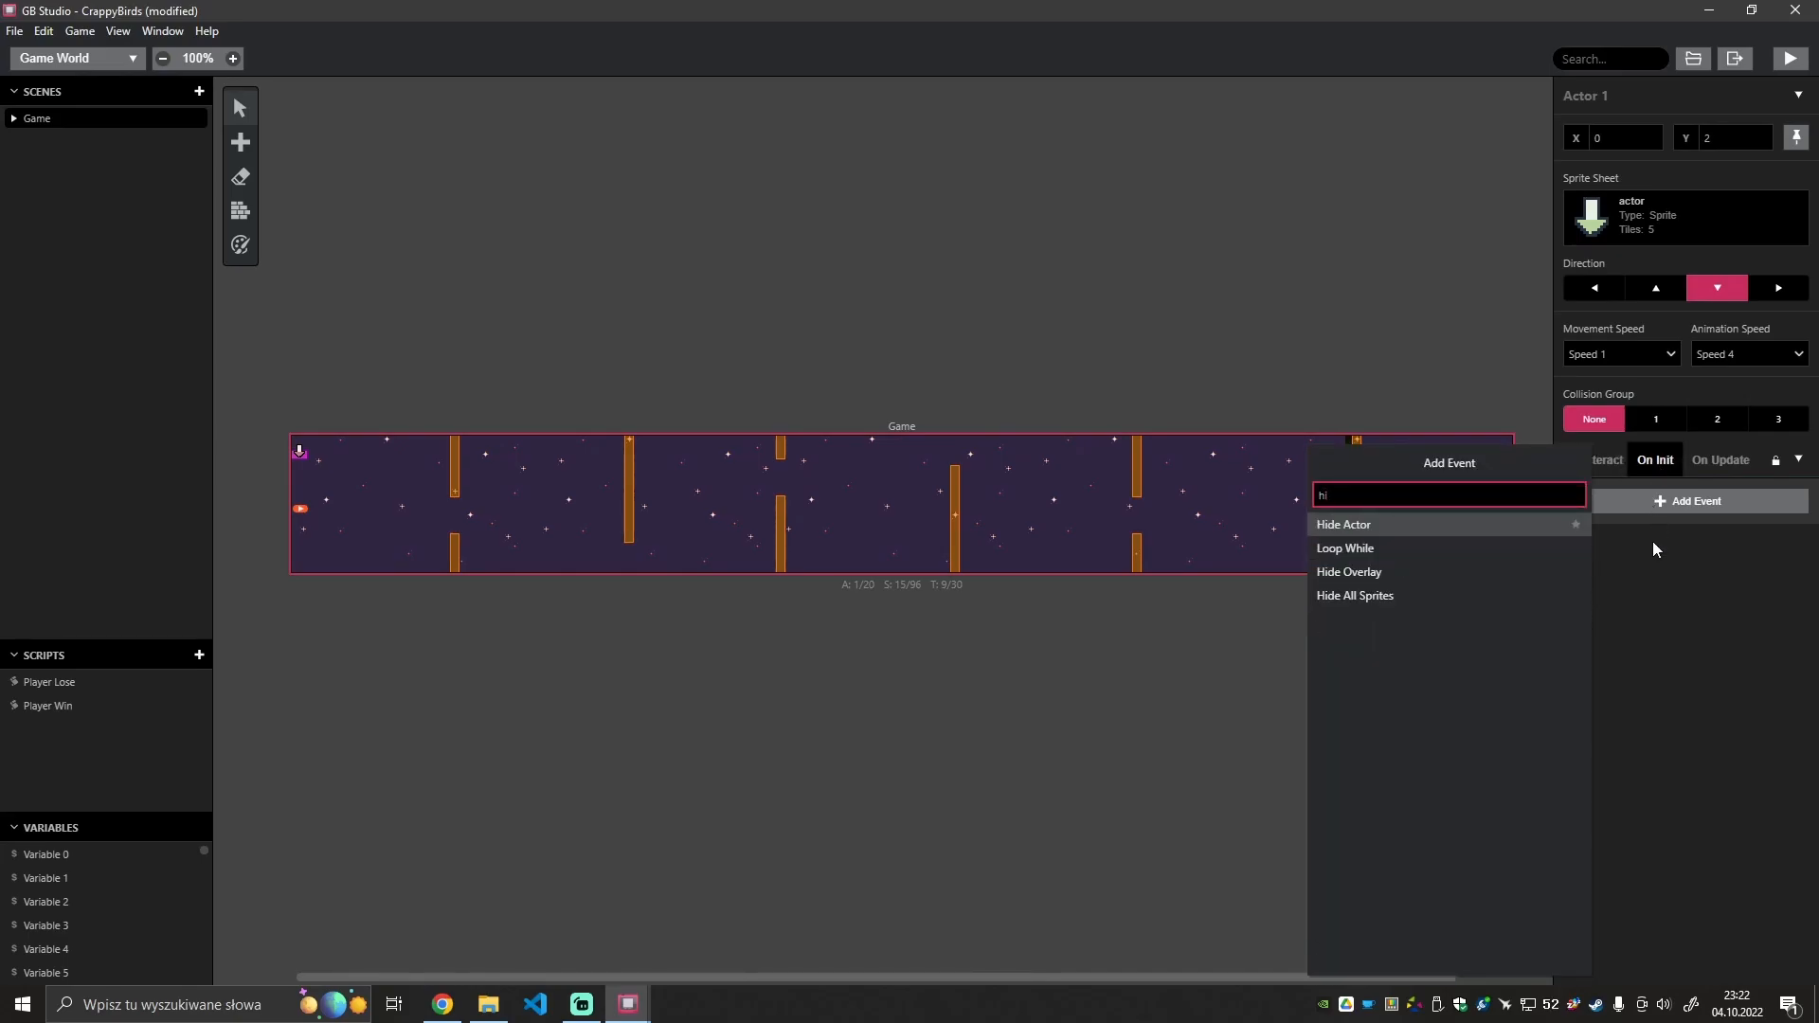
key(Return)
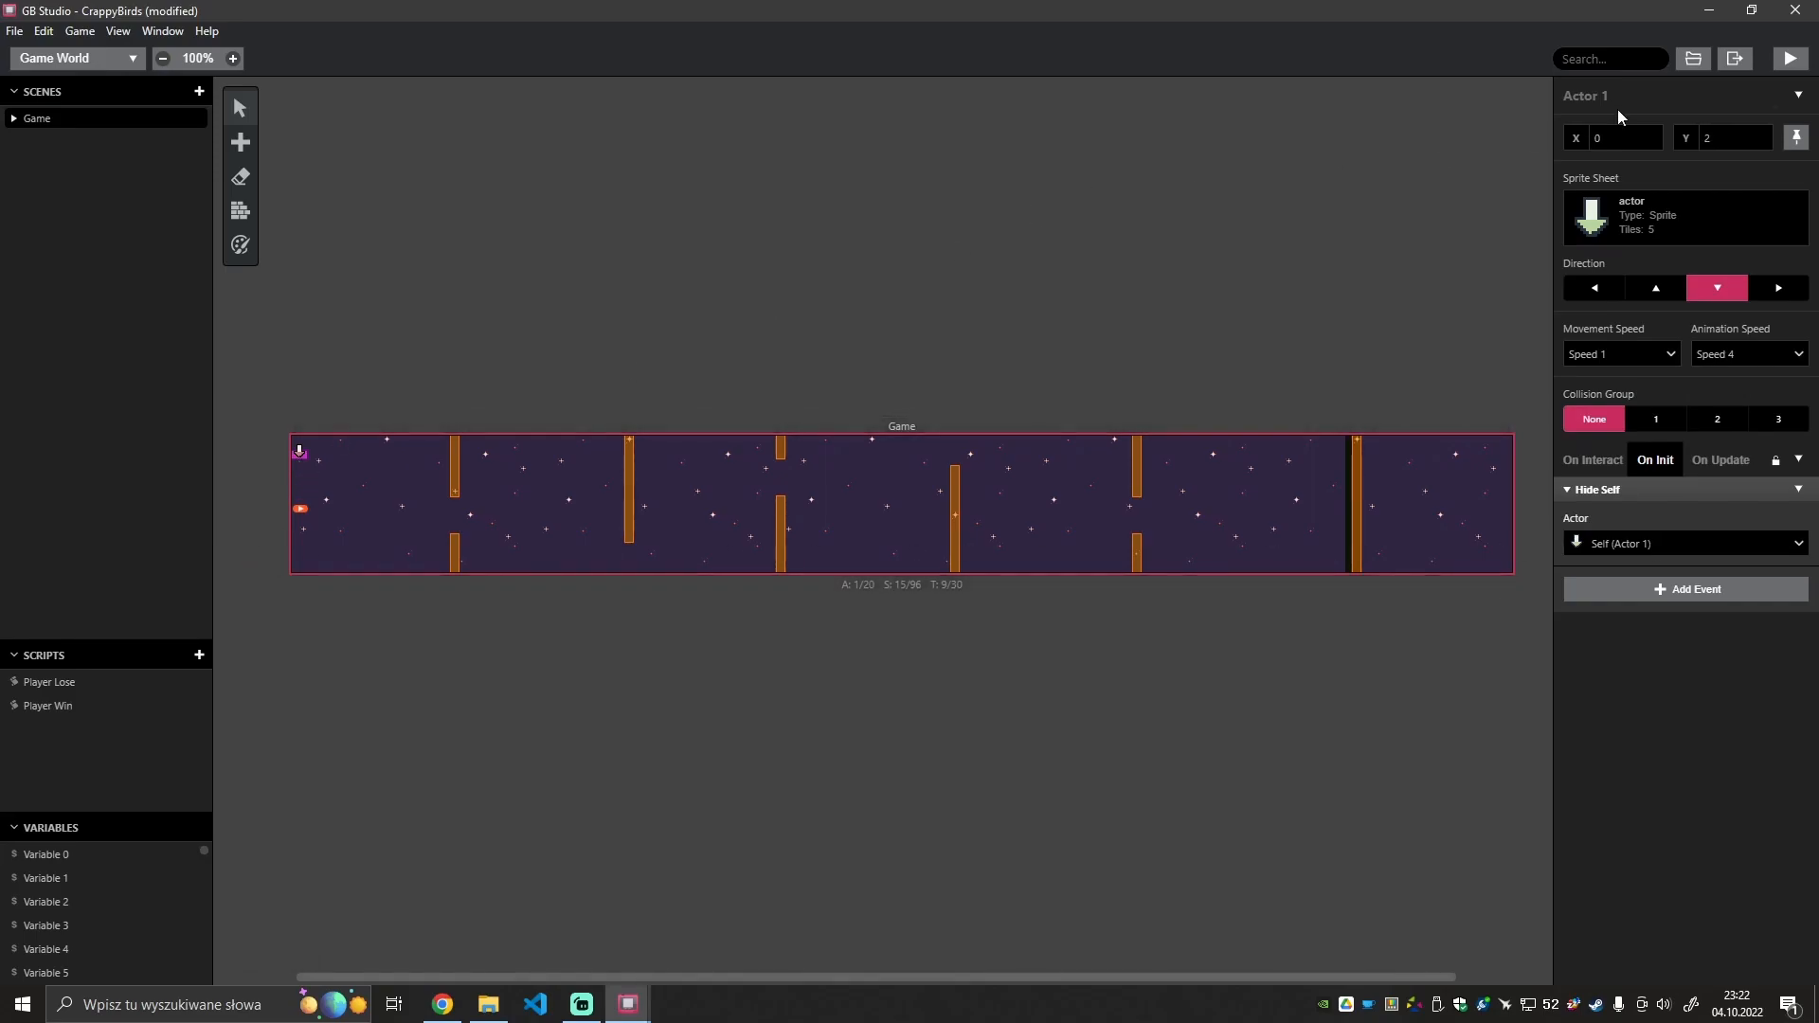
Rename the new actor as Gravity.
click(1642, 100)
text(Gra)
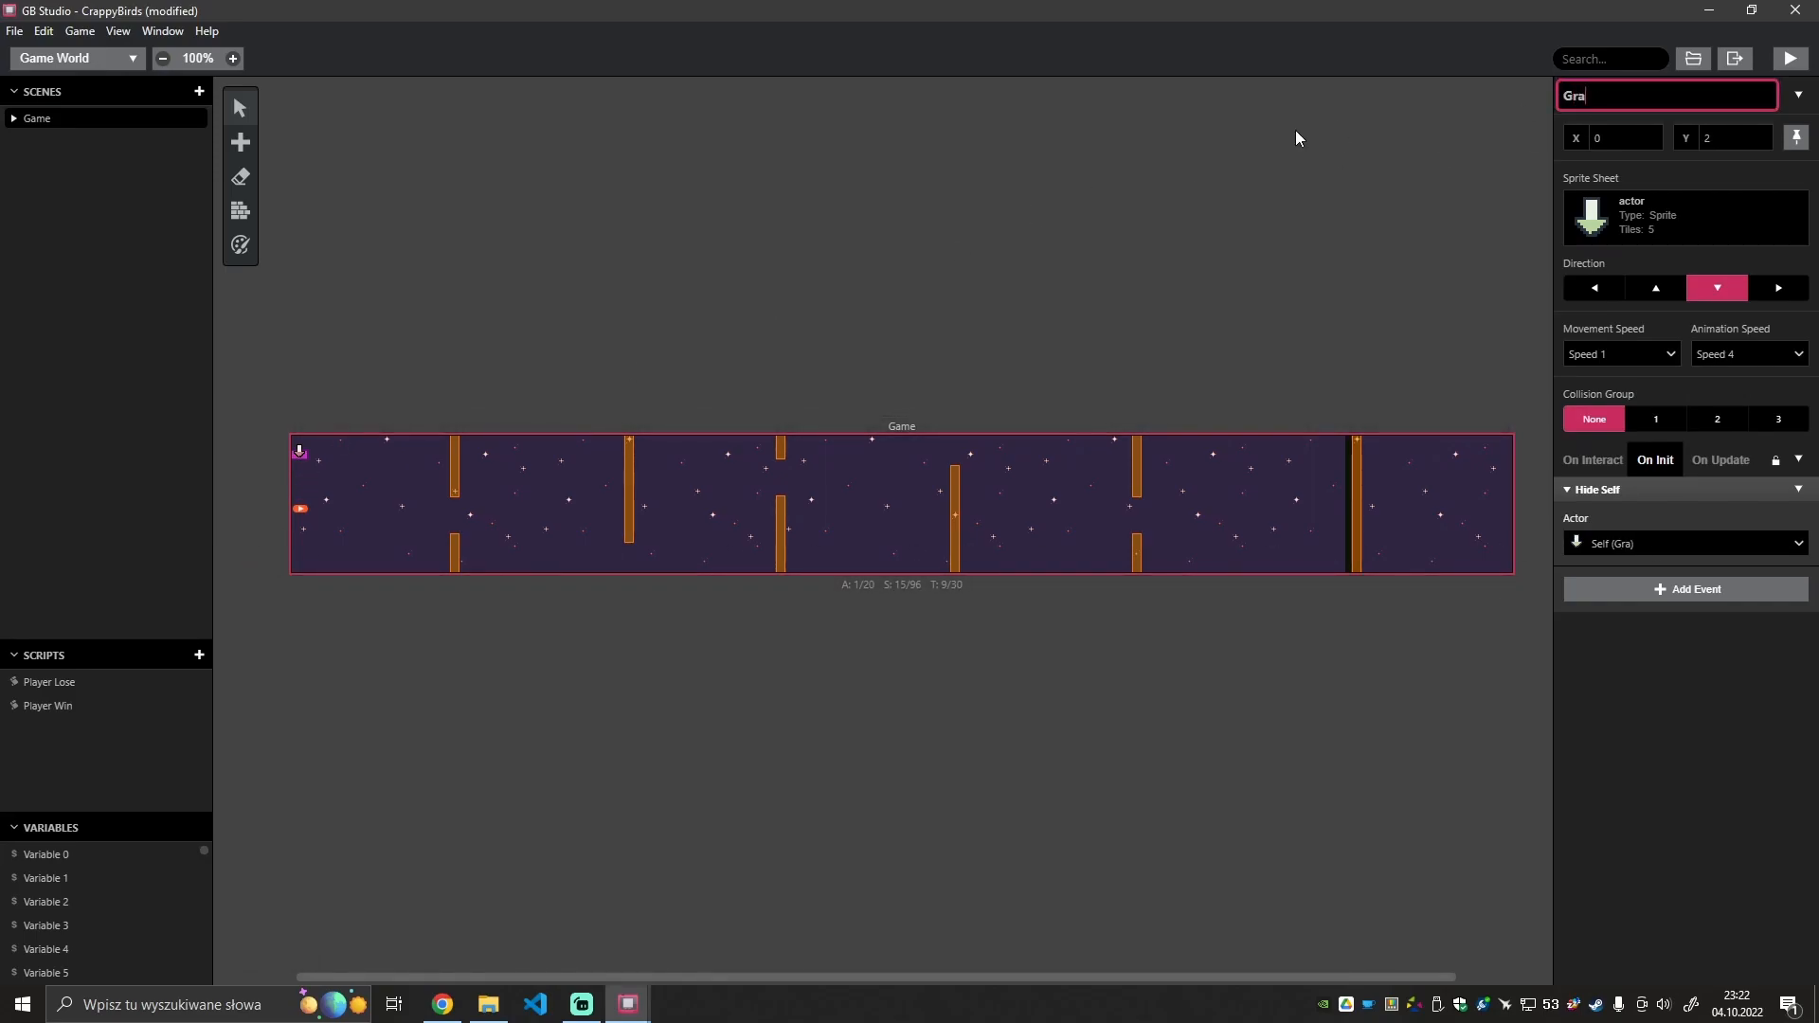
text(vity)
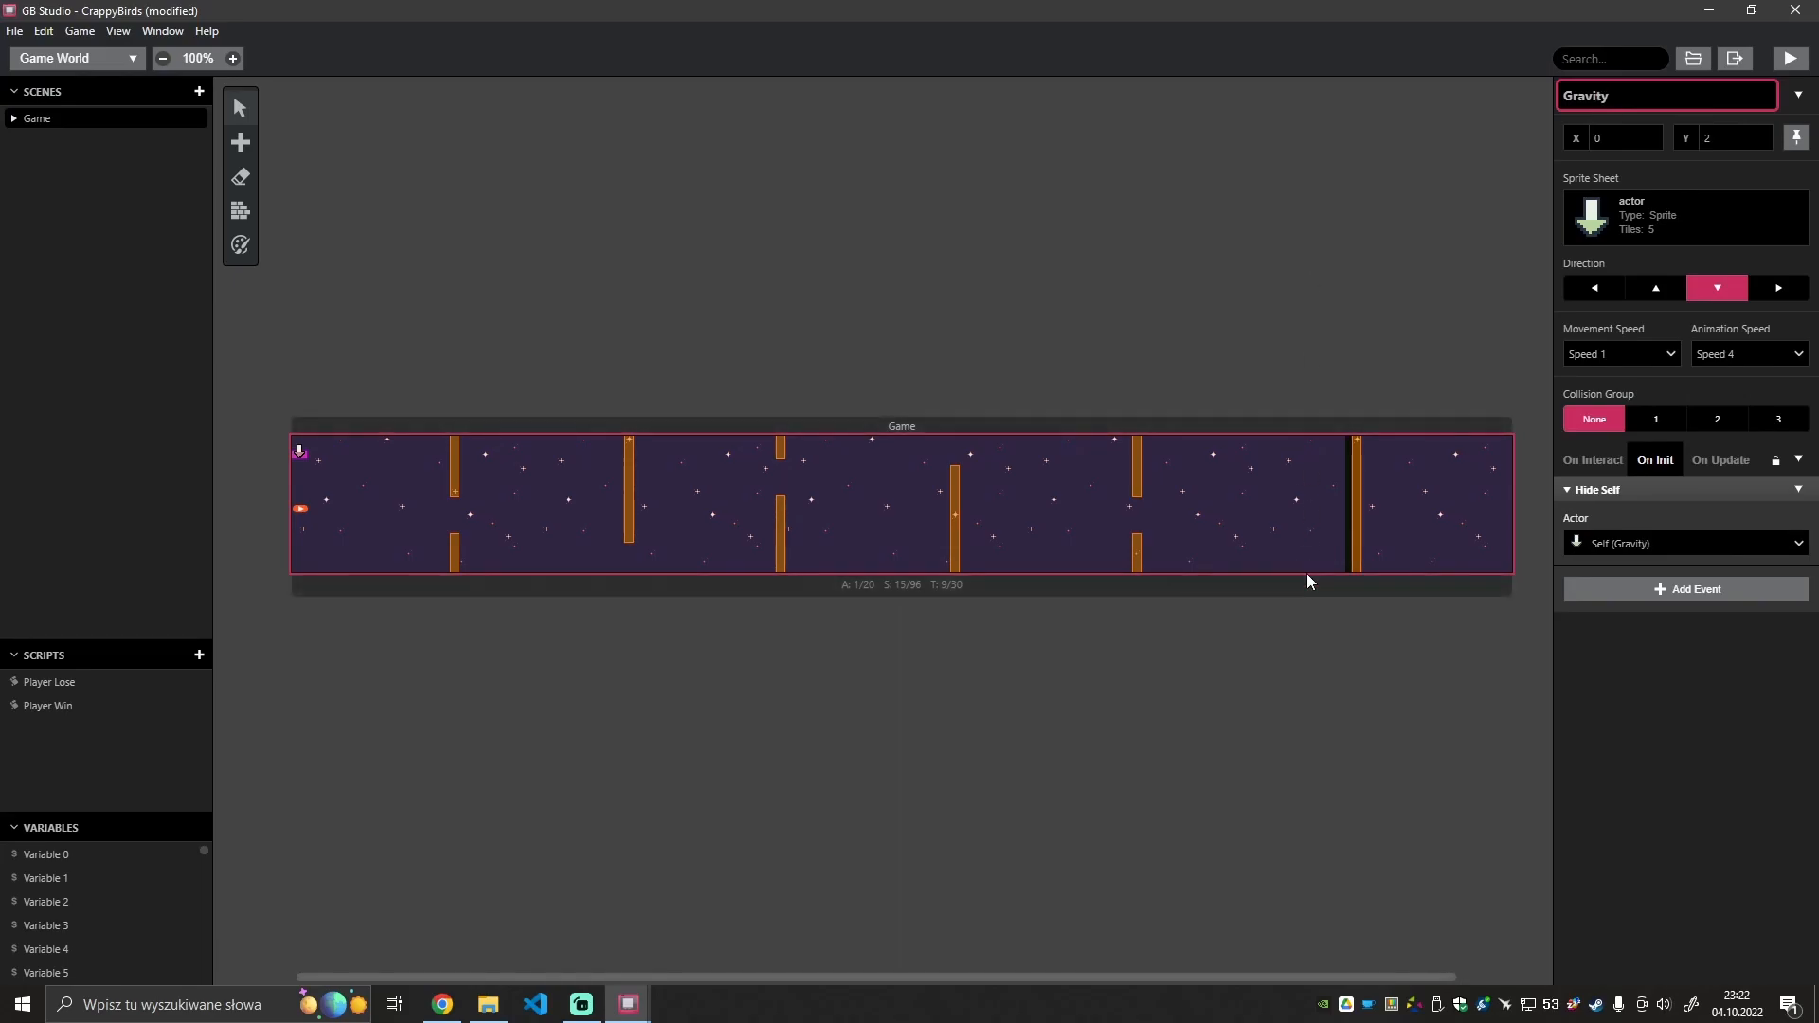
click(1307, 581)
Enable Keep Running While Offscreen for the Gravity actor's On Update script.
click(298, 511)
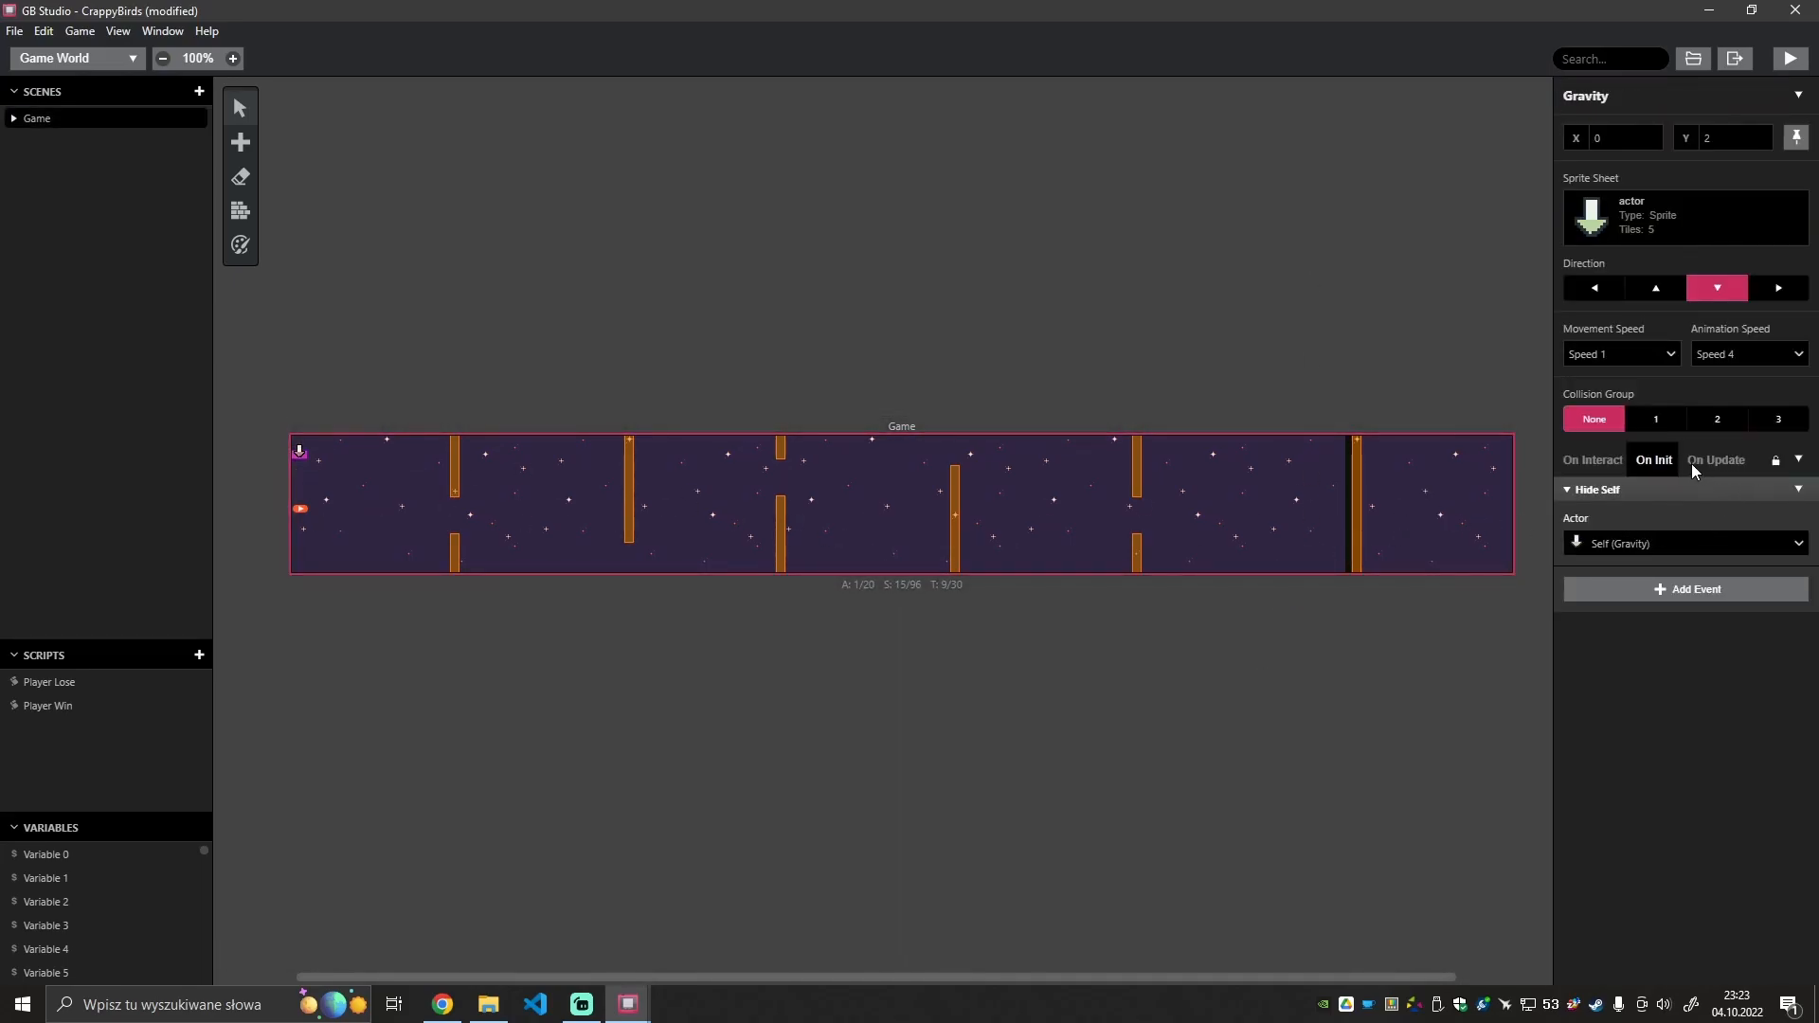
click(1726, 457)
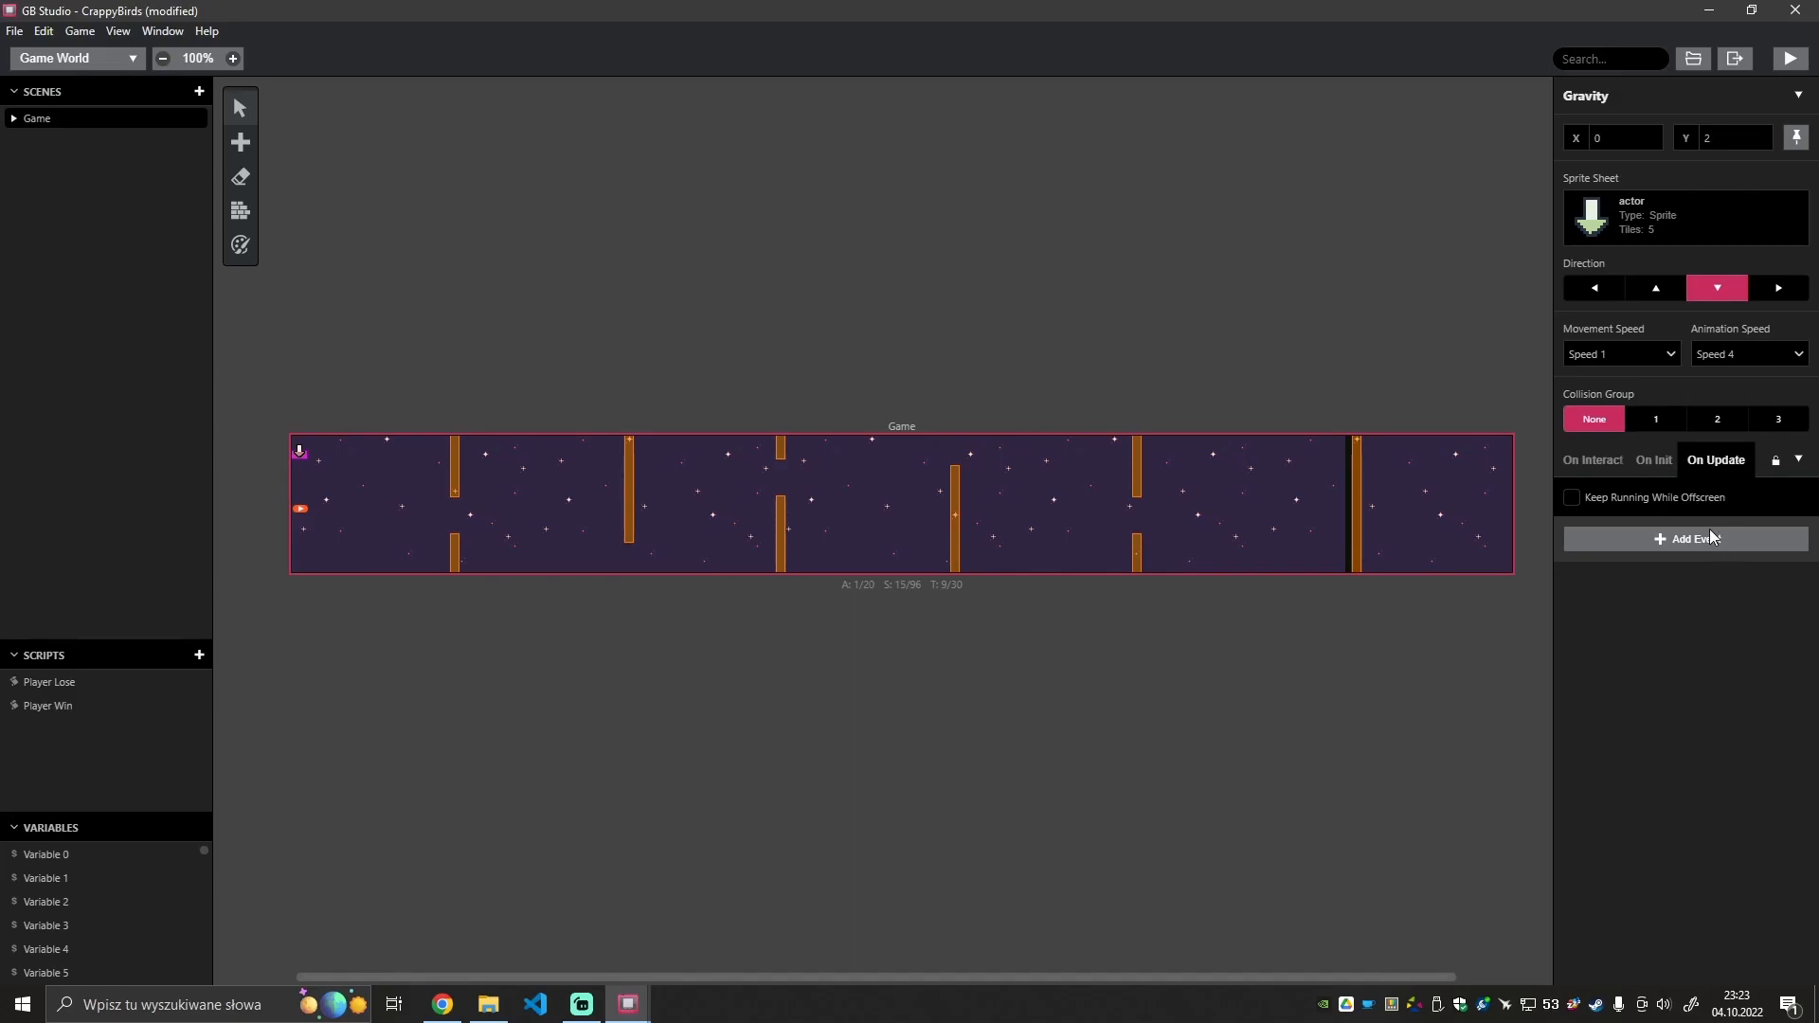
click(1572, 499)
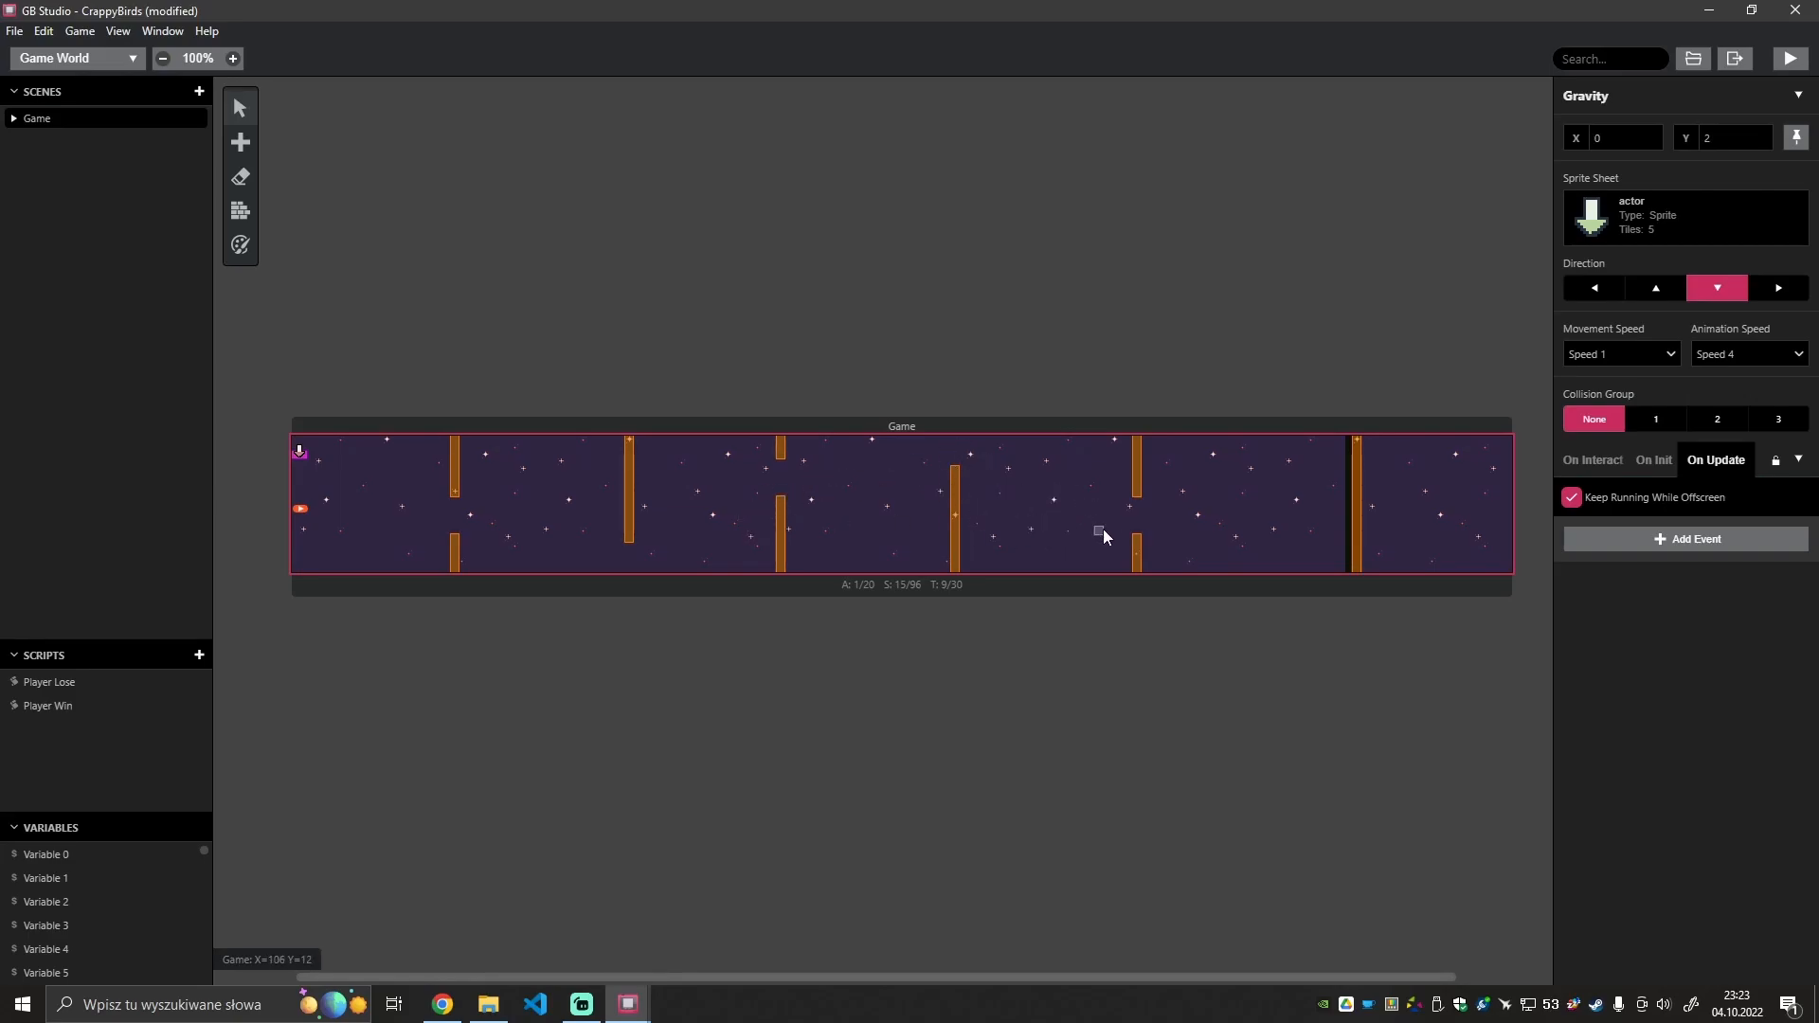
Add a Set Actor Relative Position event to Gravity's On Update script, targeting Player with Y set to -1 tiles.
click(1641, 545)
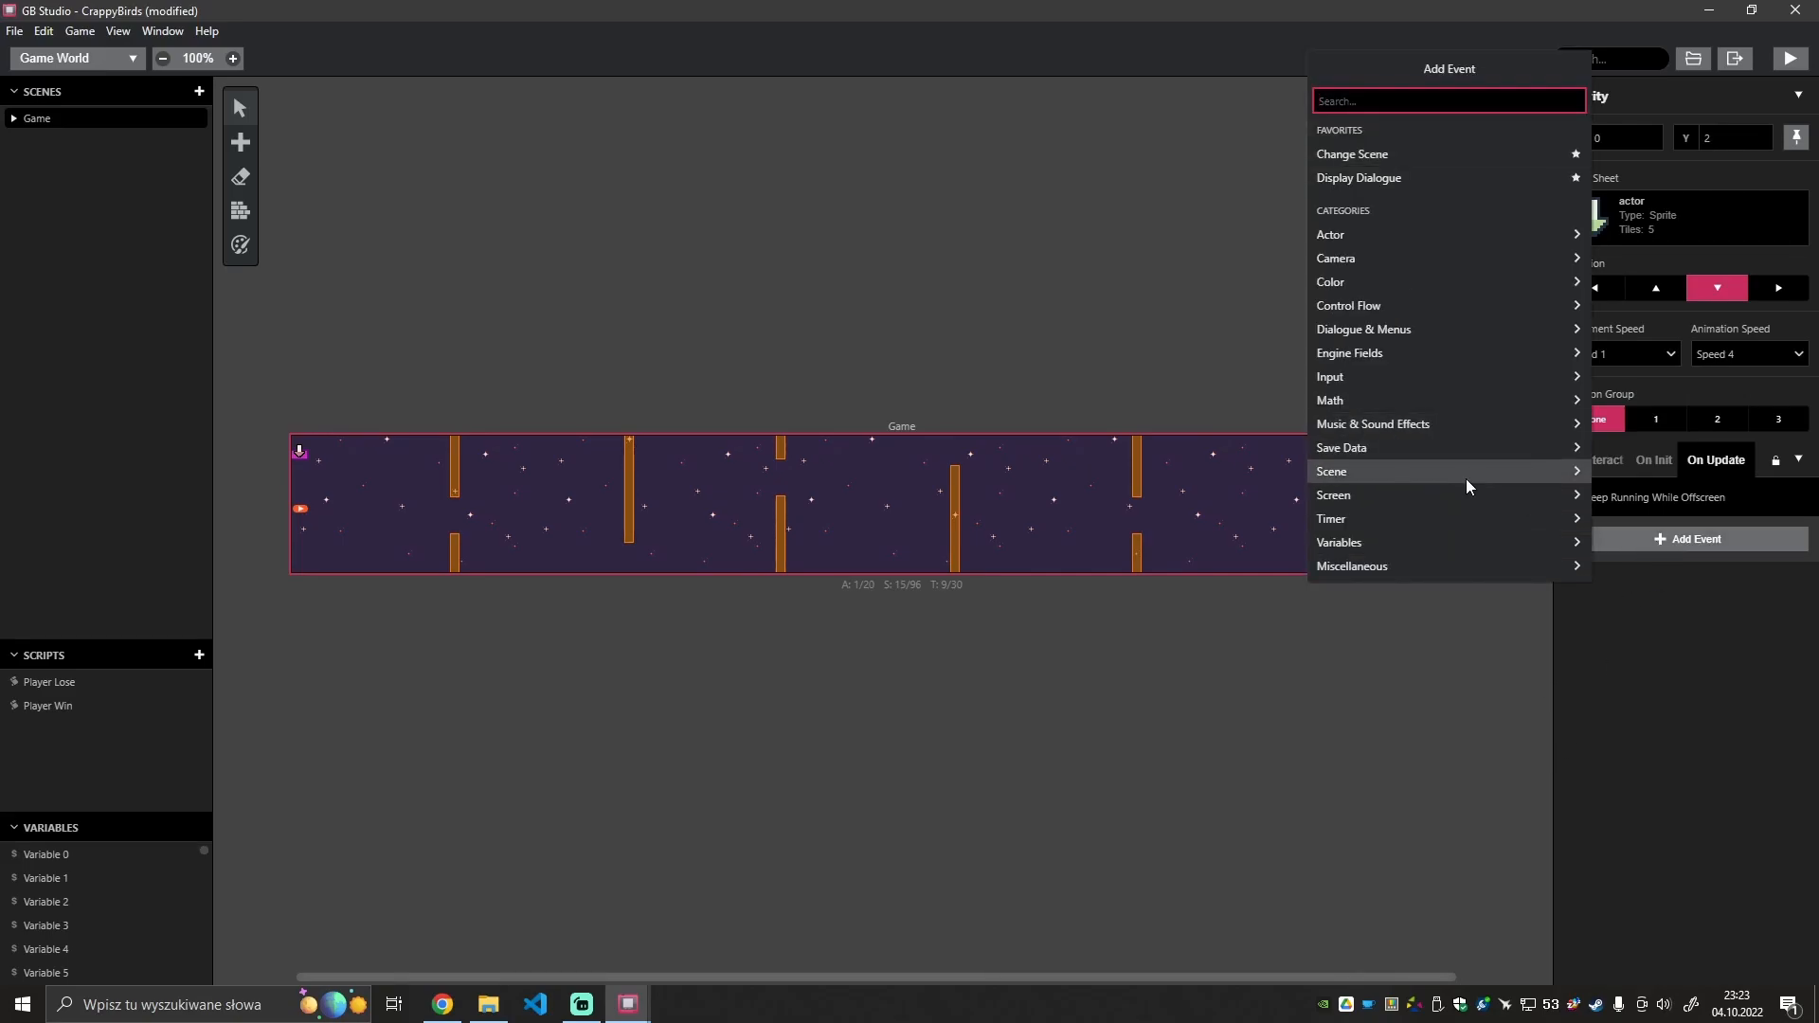
text(po)
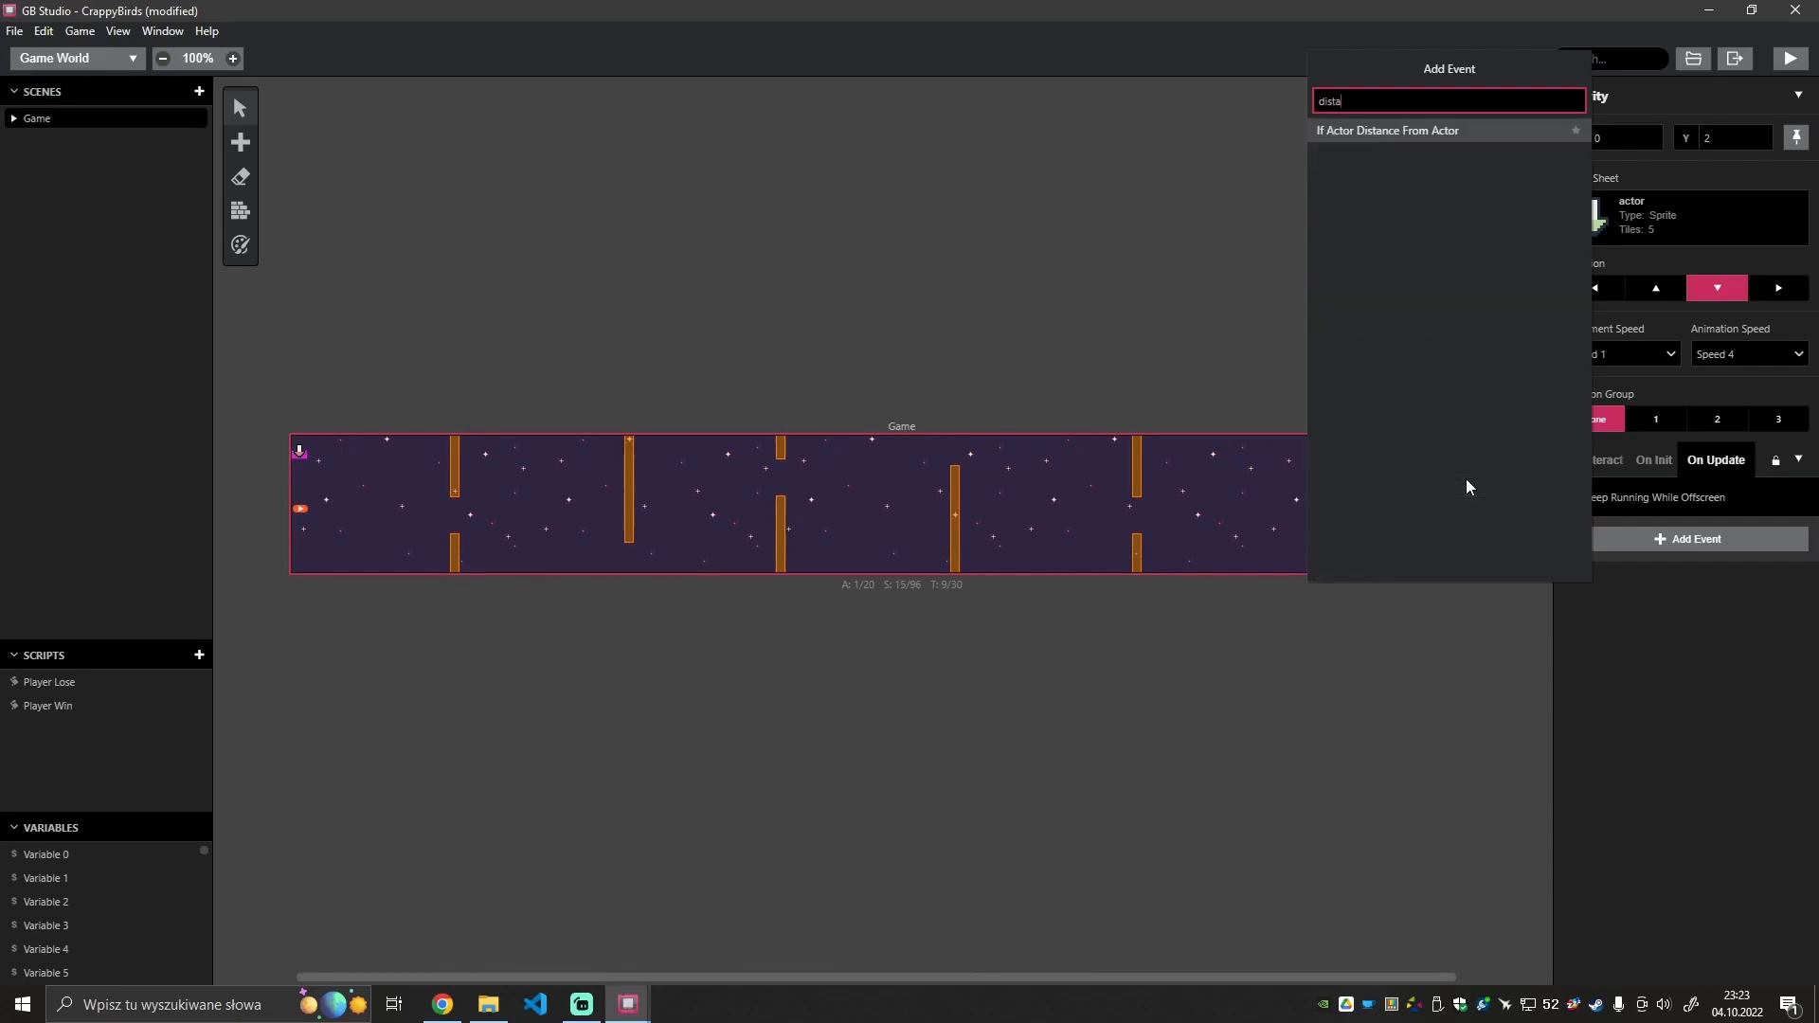
text(st)
text(ition)
key(Down)
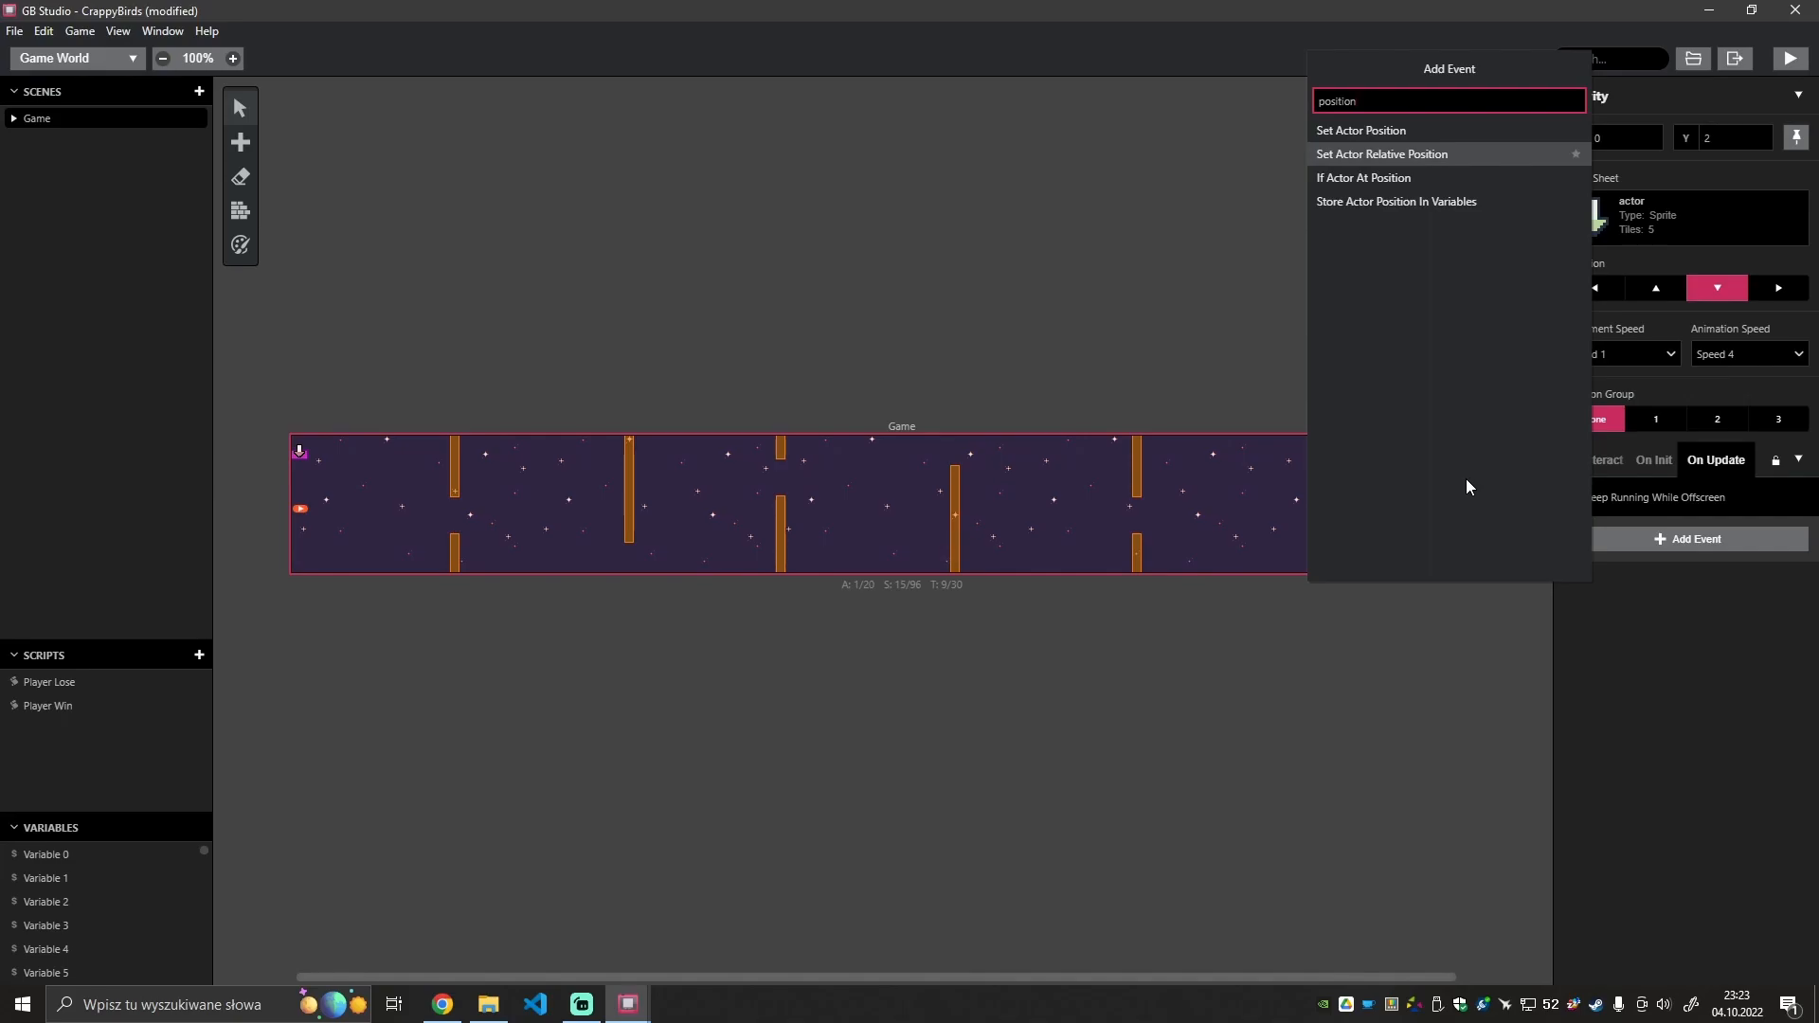
key(Return)
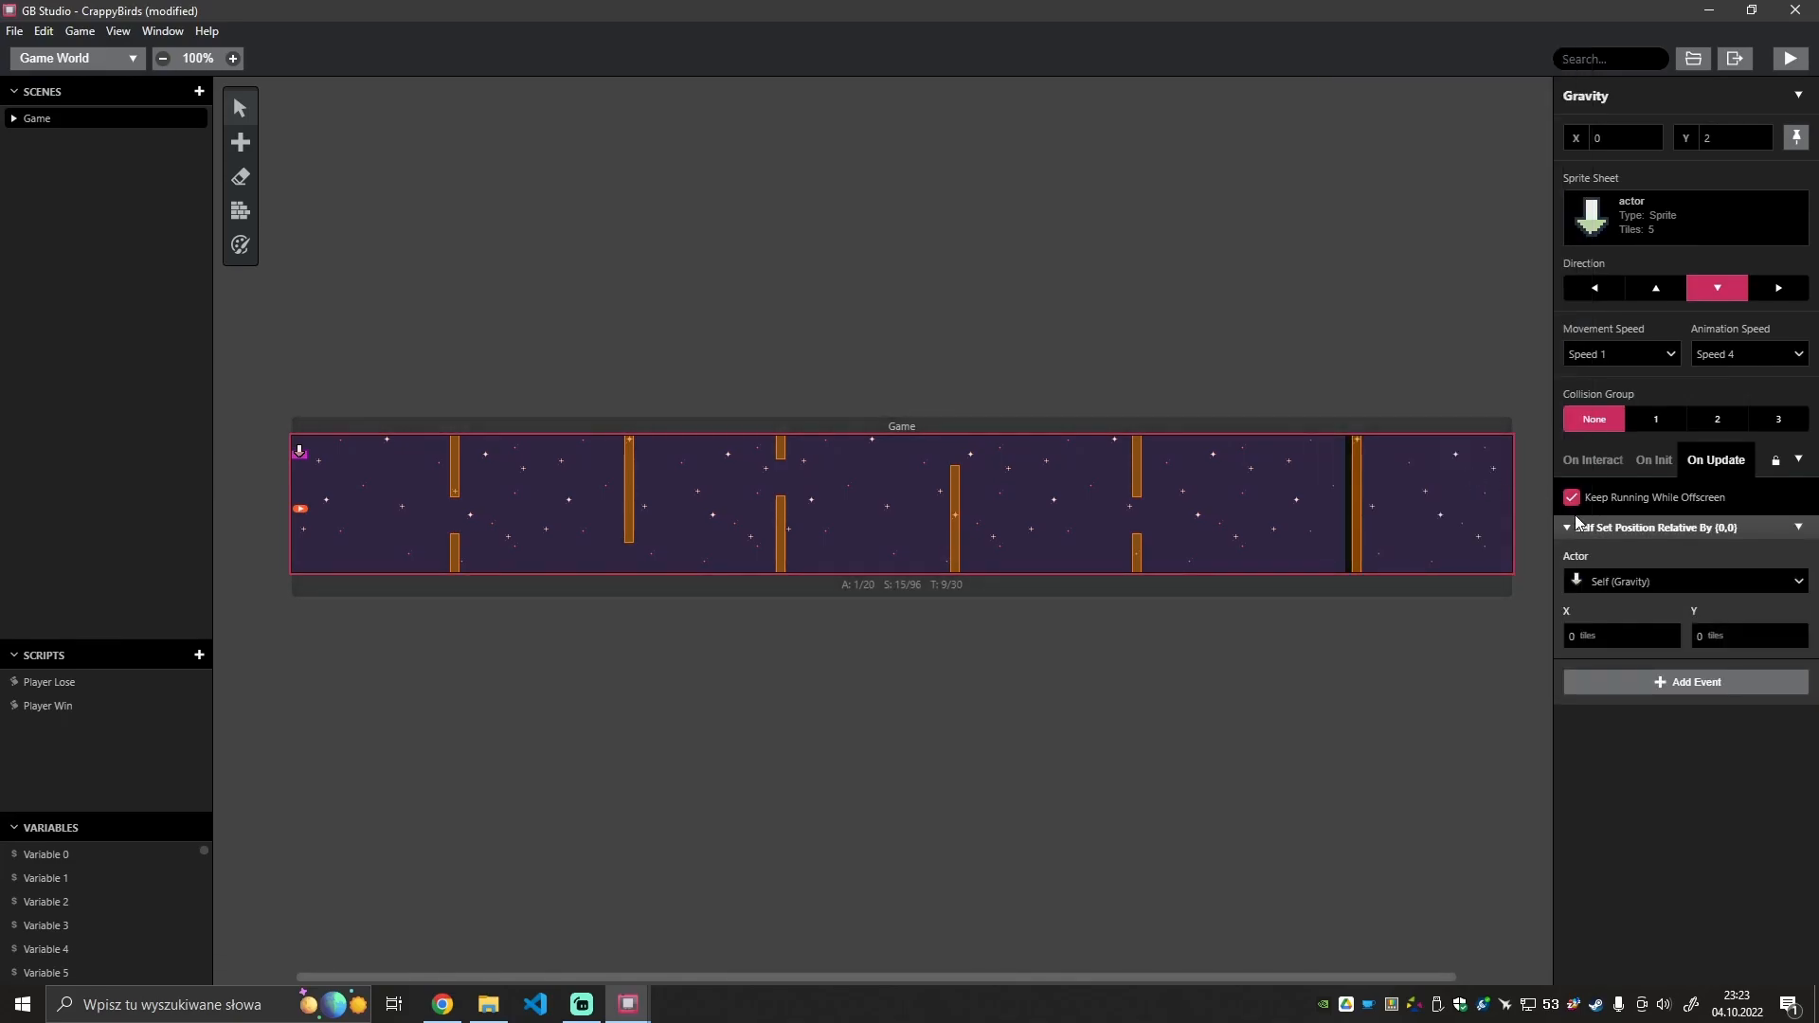
click(1667, 584)
click(1639, 642)
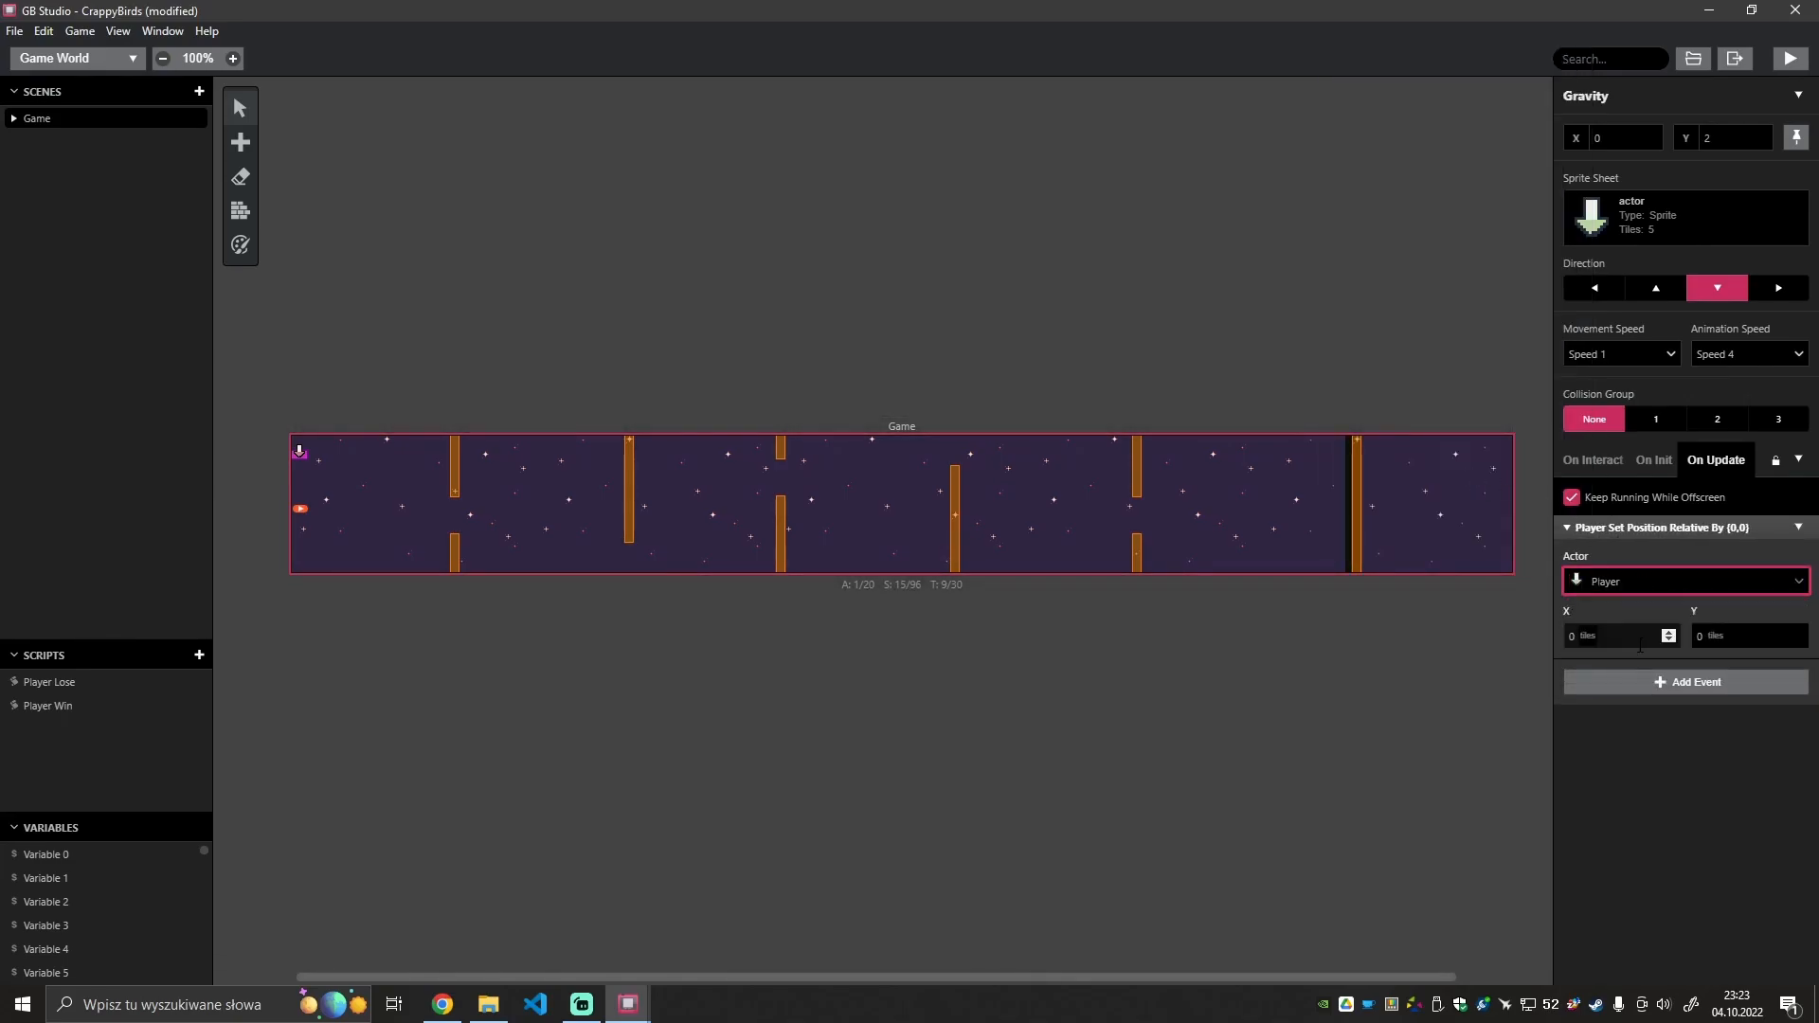
click(1764, 625)
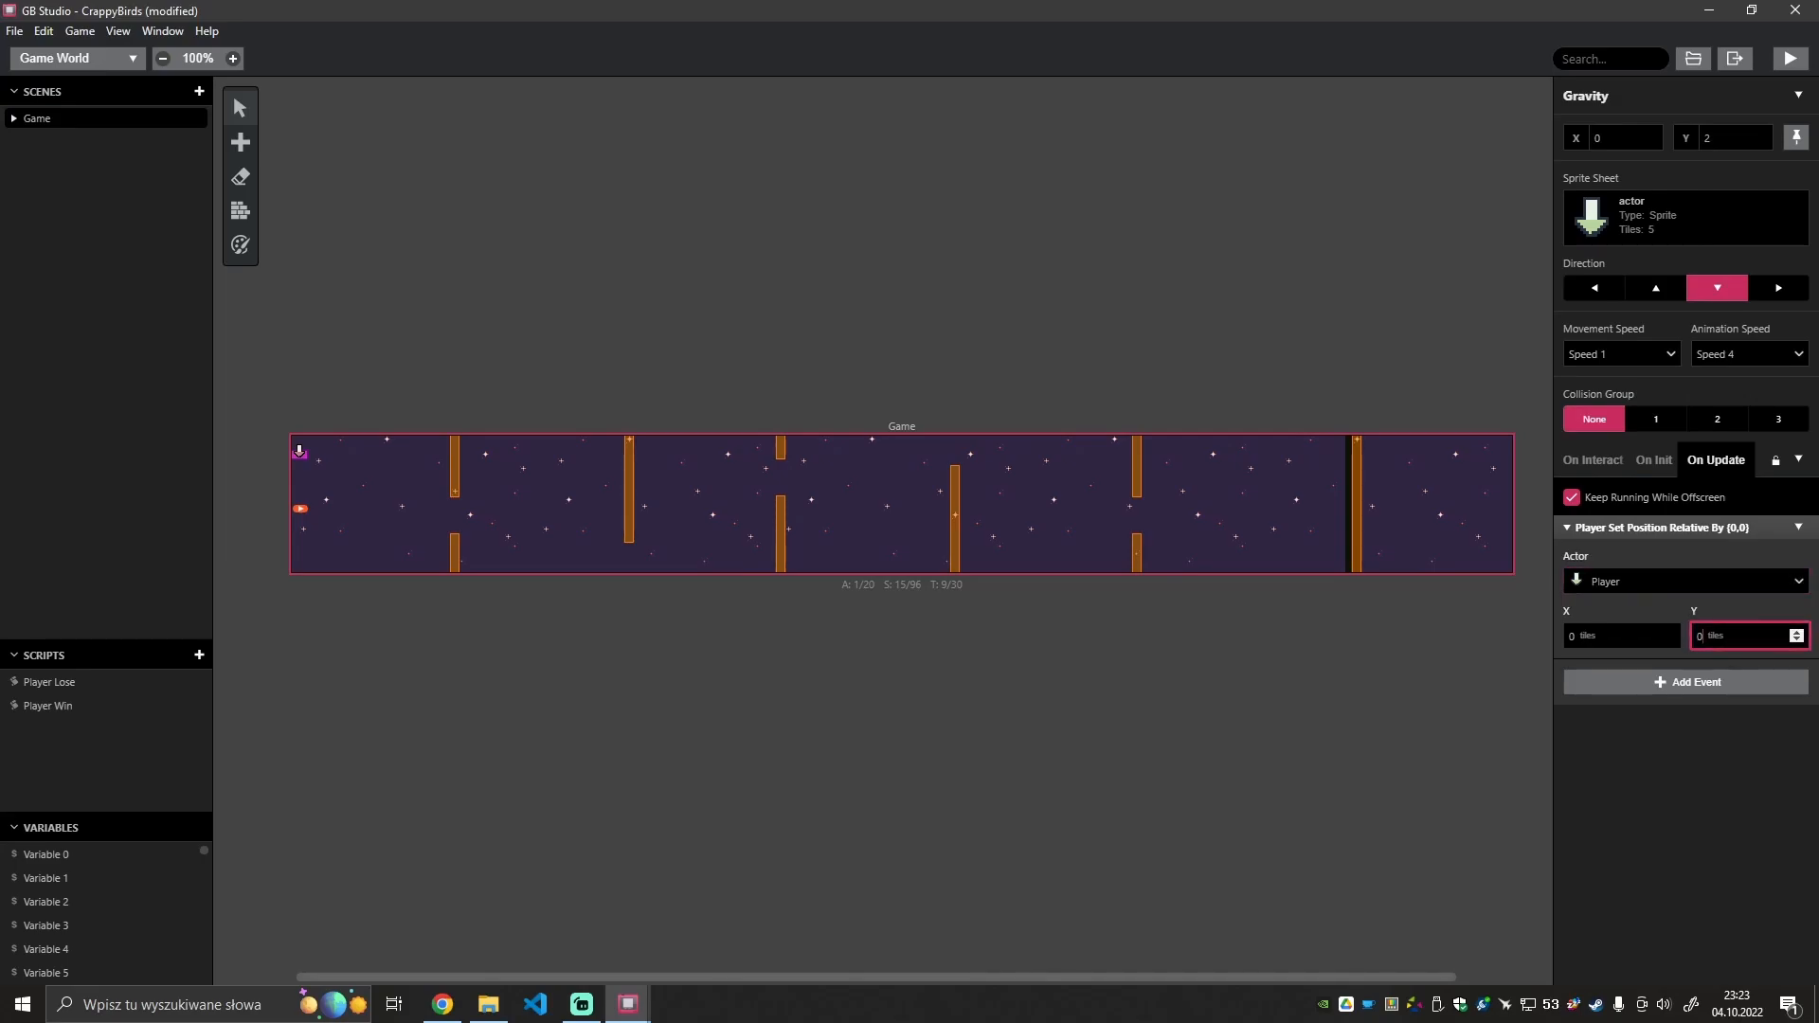
click(1797, 641)
Run the game to check how the Gravity actor moves the player, and close the game window.
click(1429, 675)
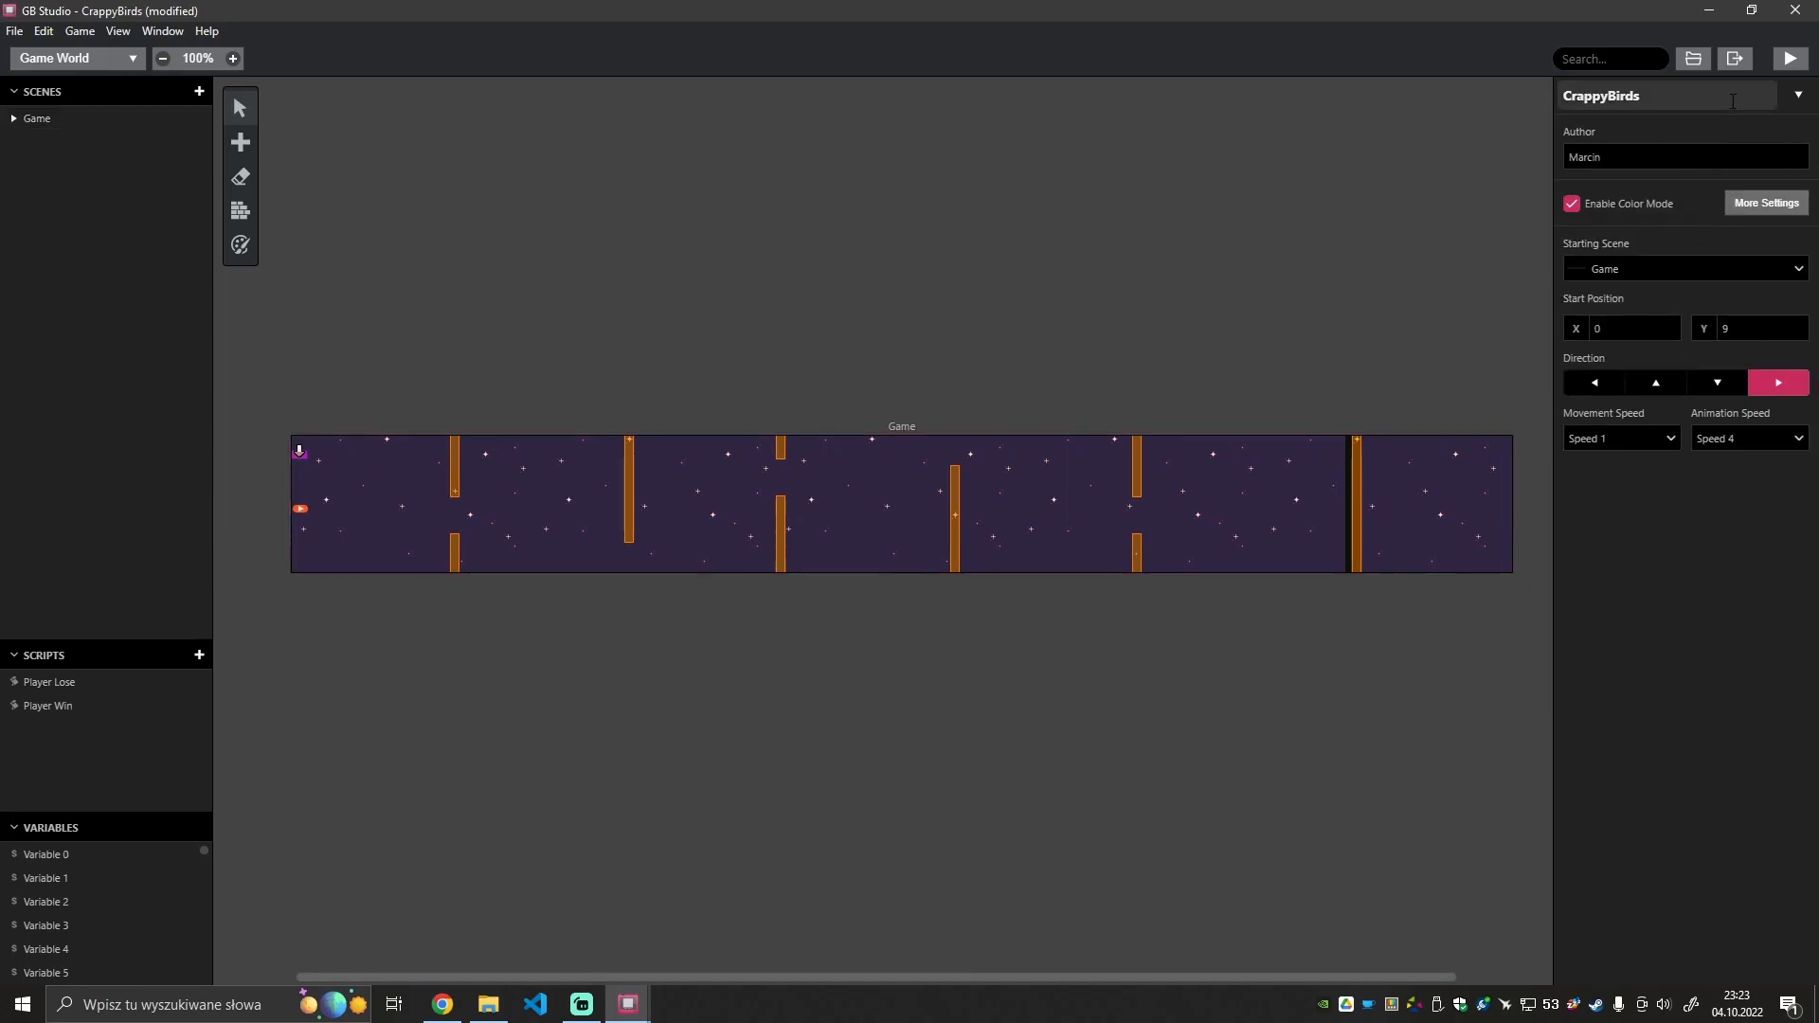
click(1789, 59)
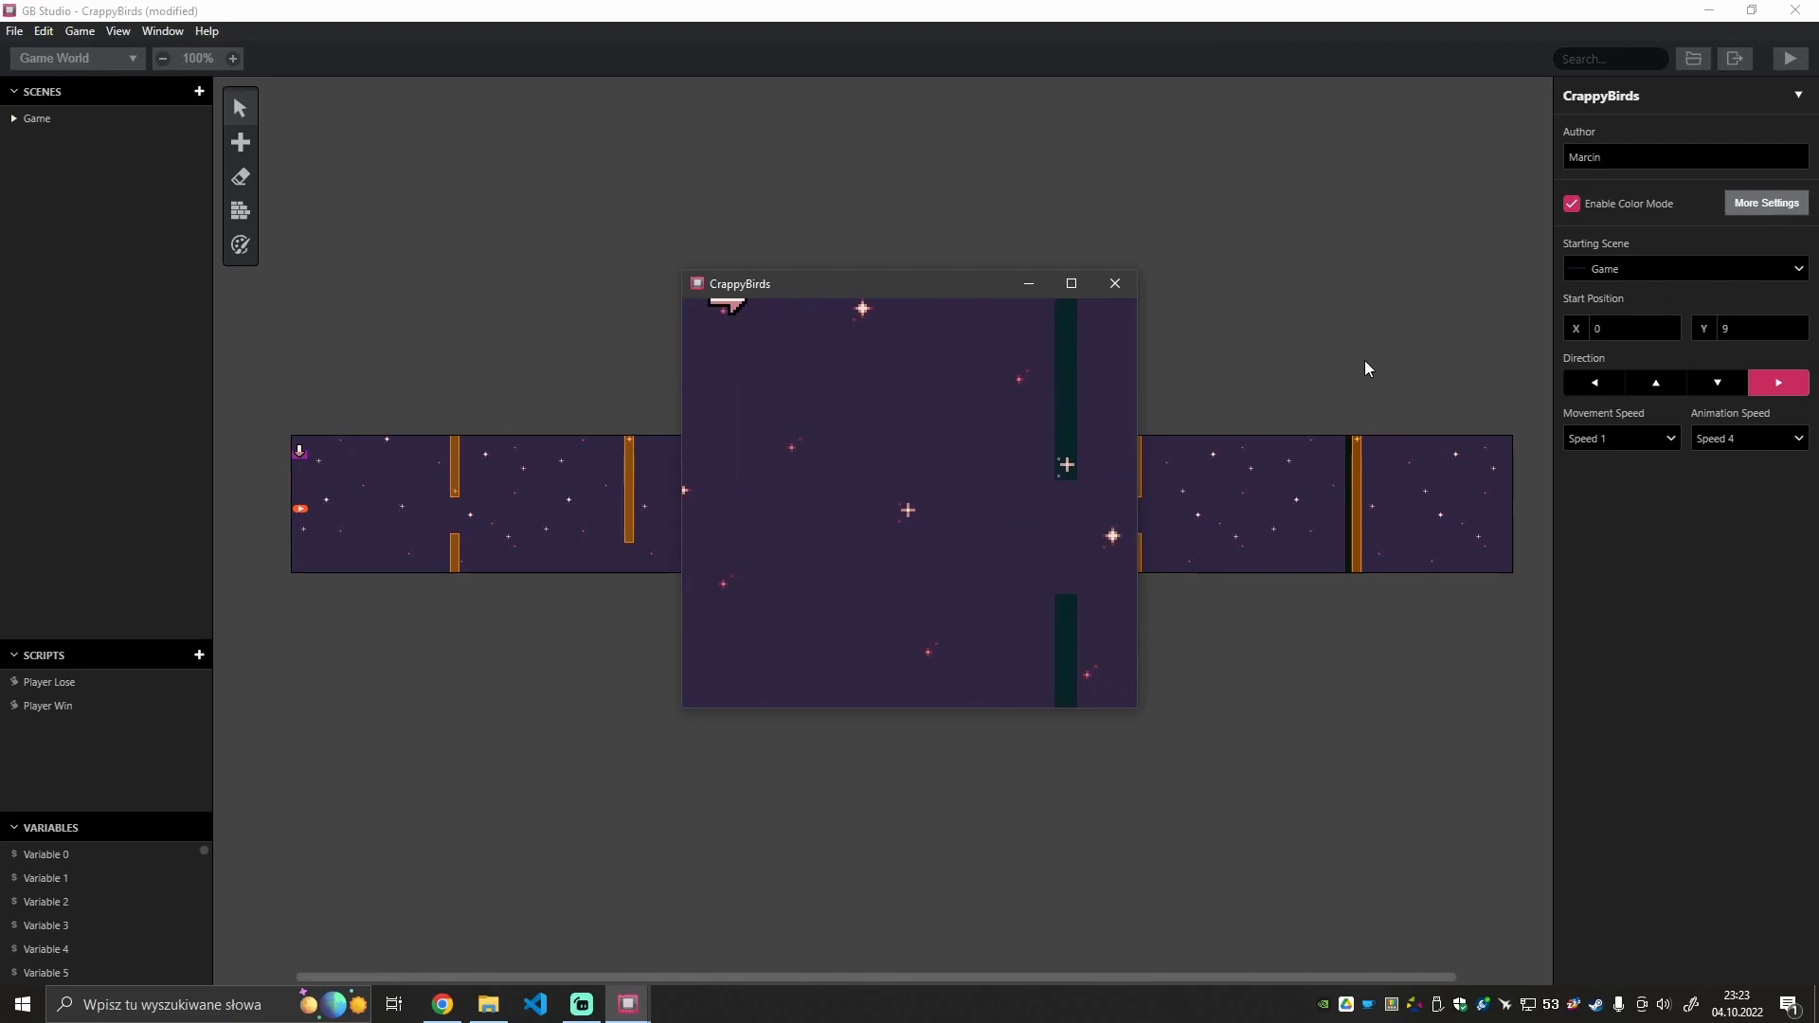
click(1120, 284)
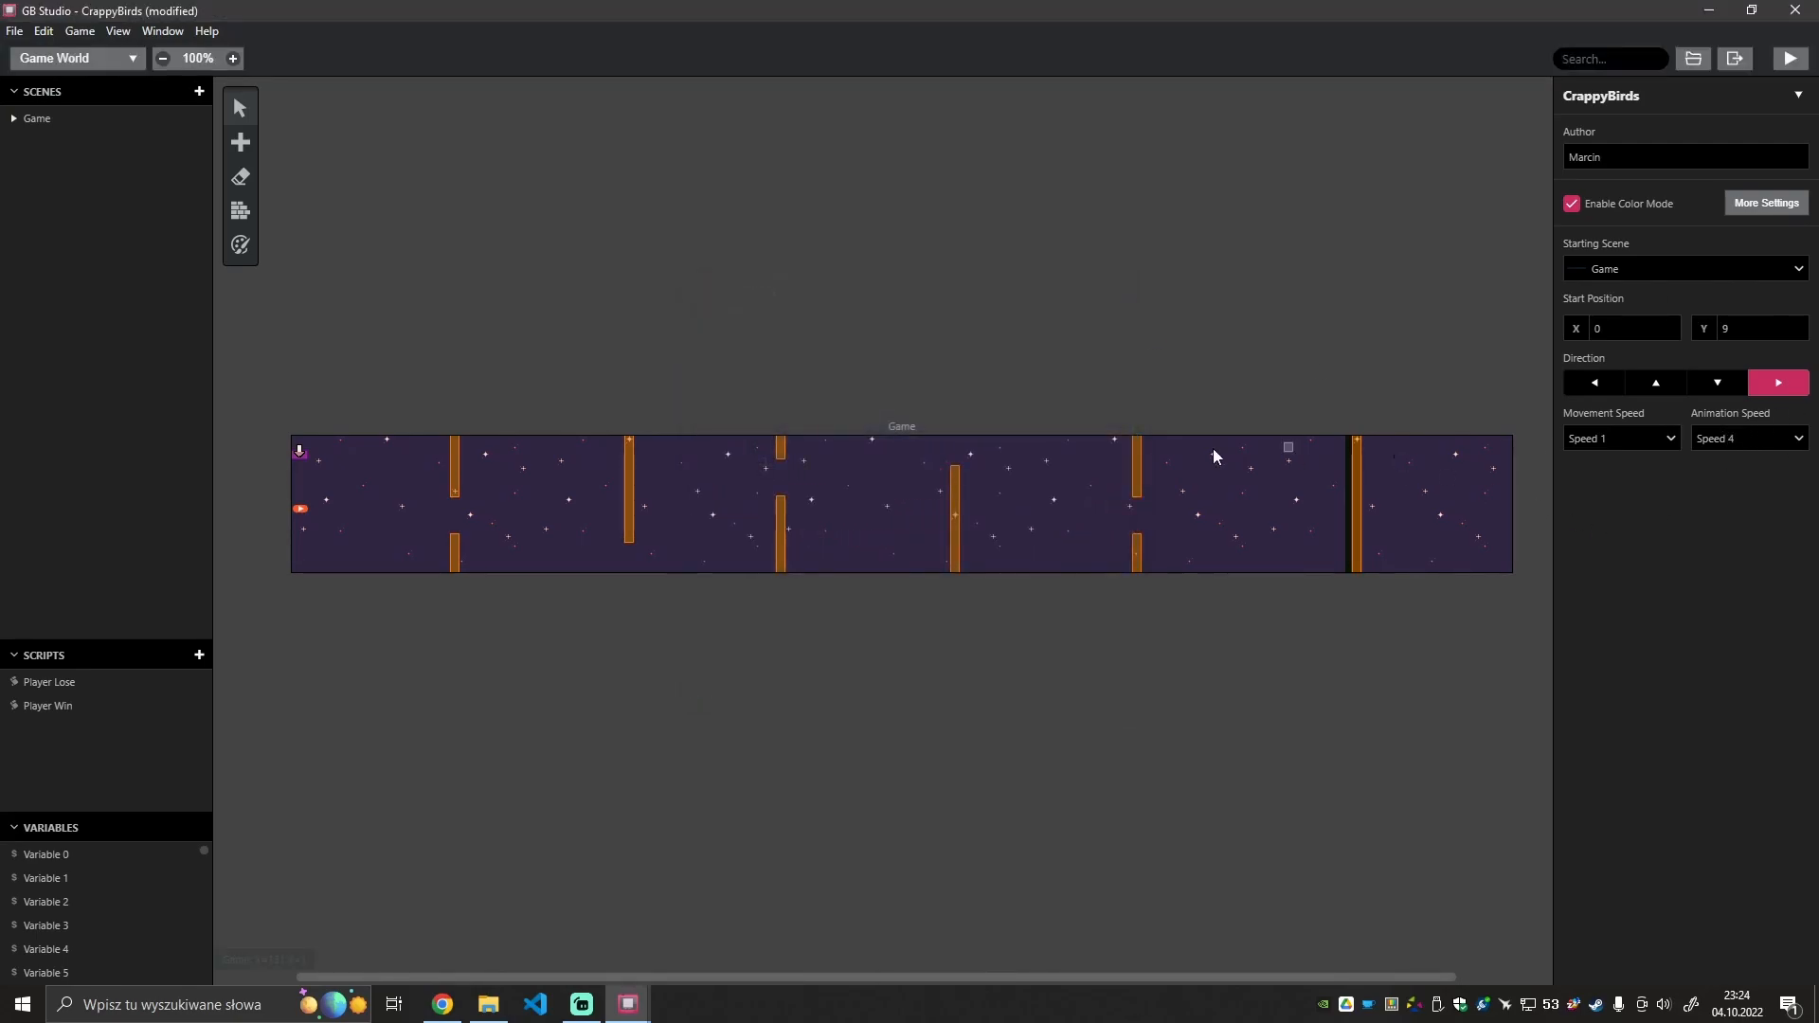
Add a Wait event after the player's relative position event in Gravity's On Update script.
click(305, 462)
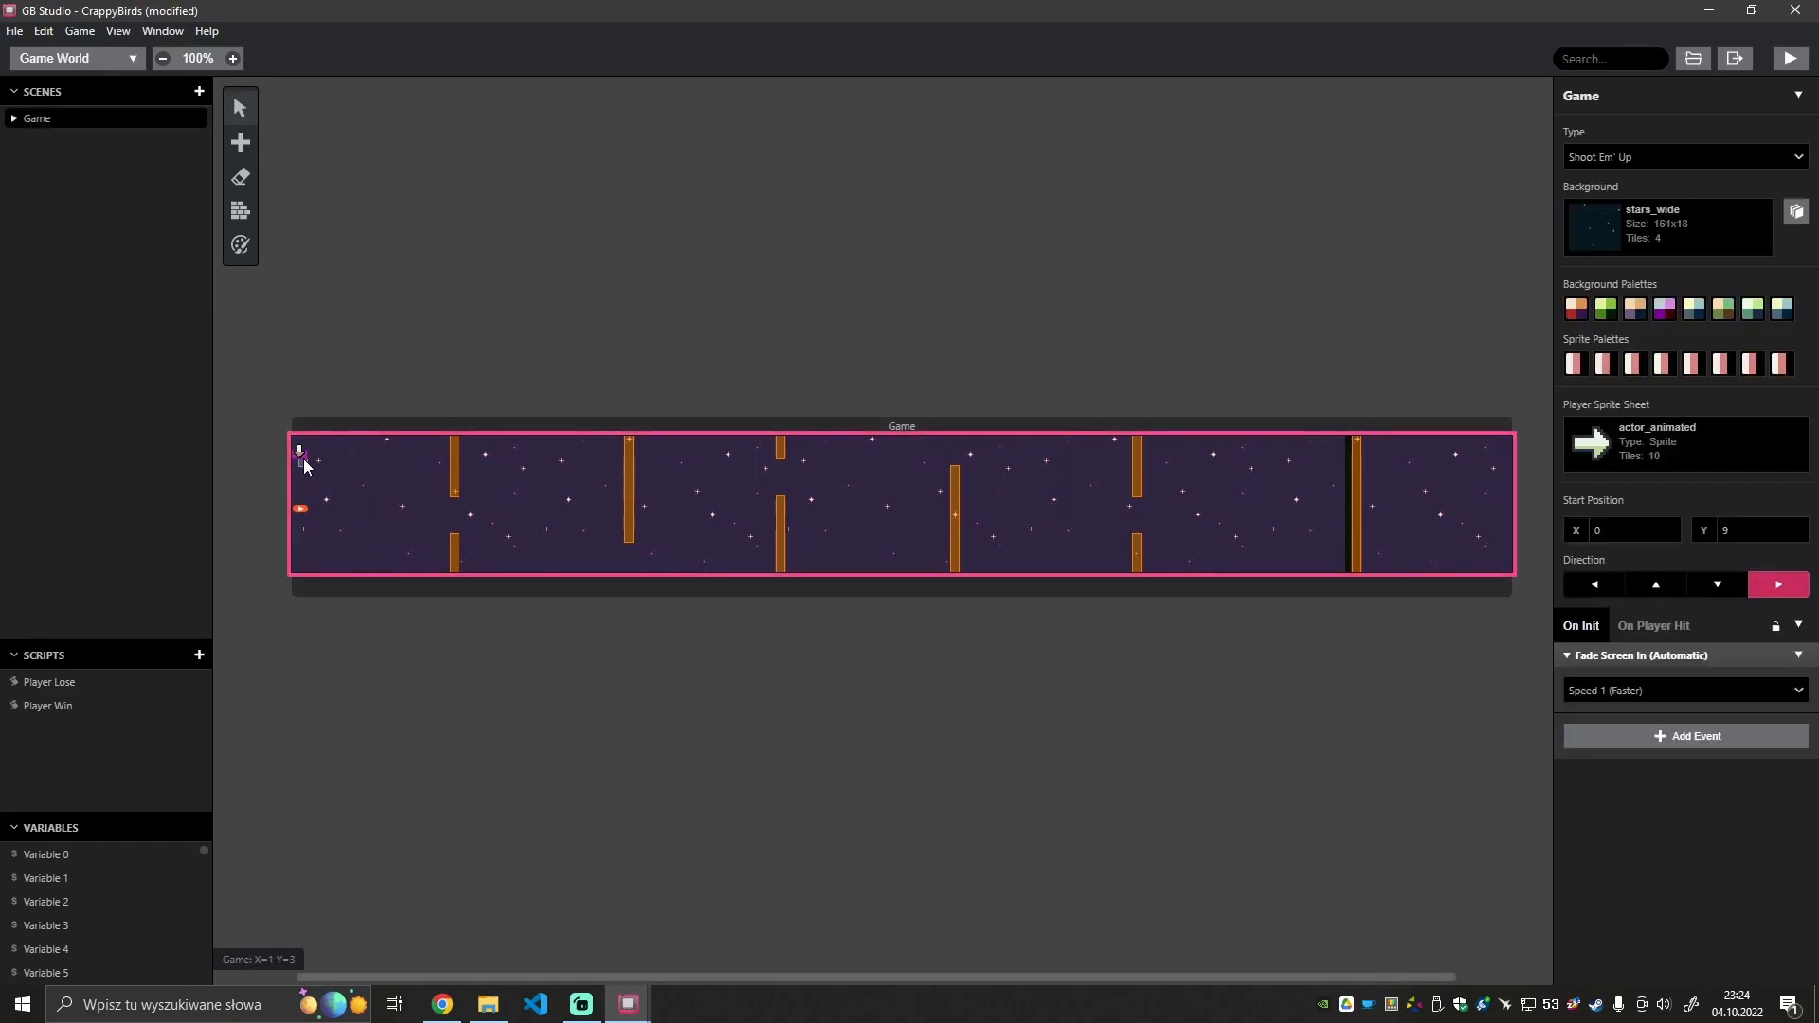
click(303, 458)
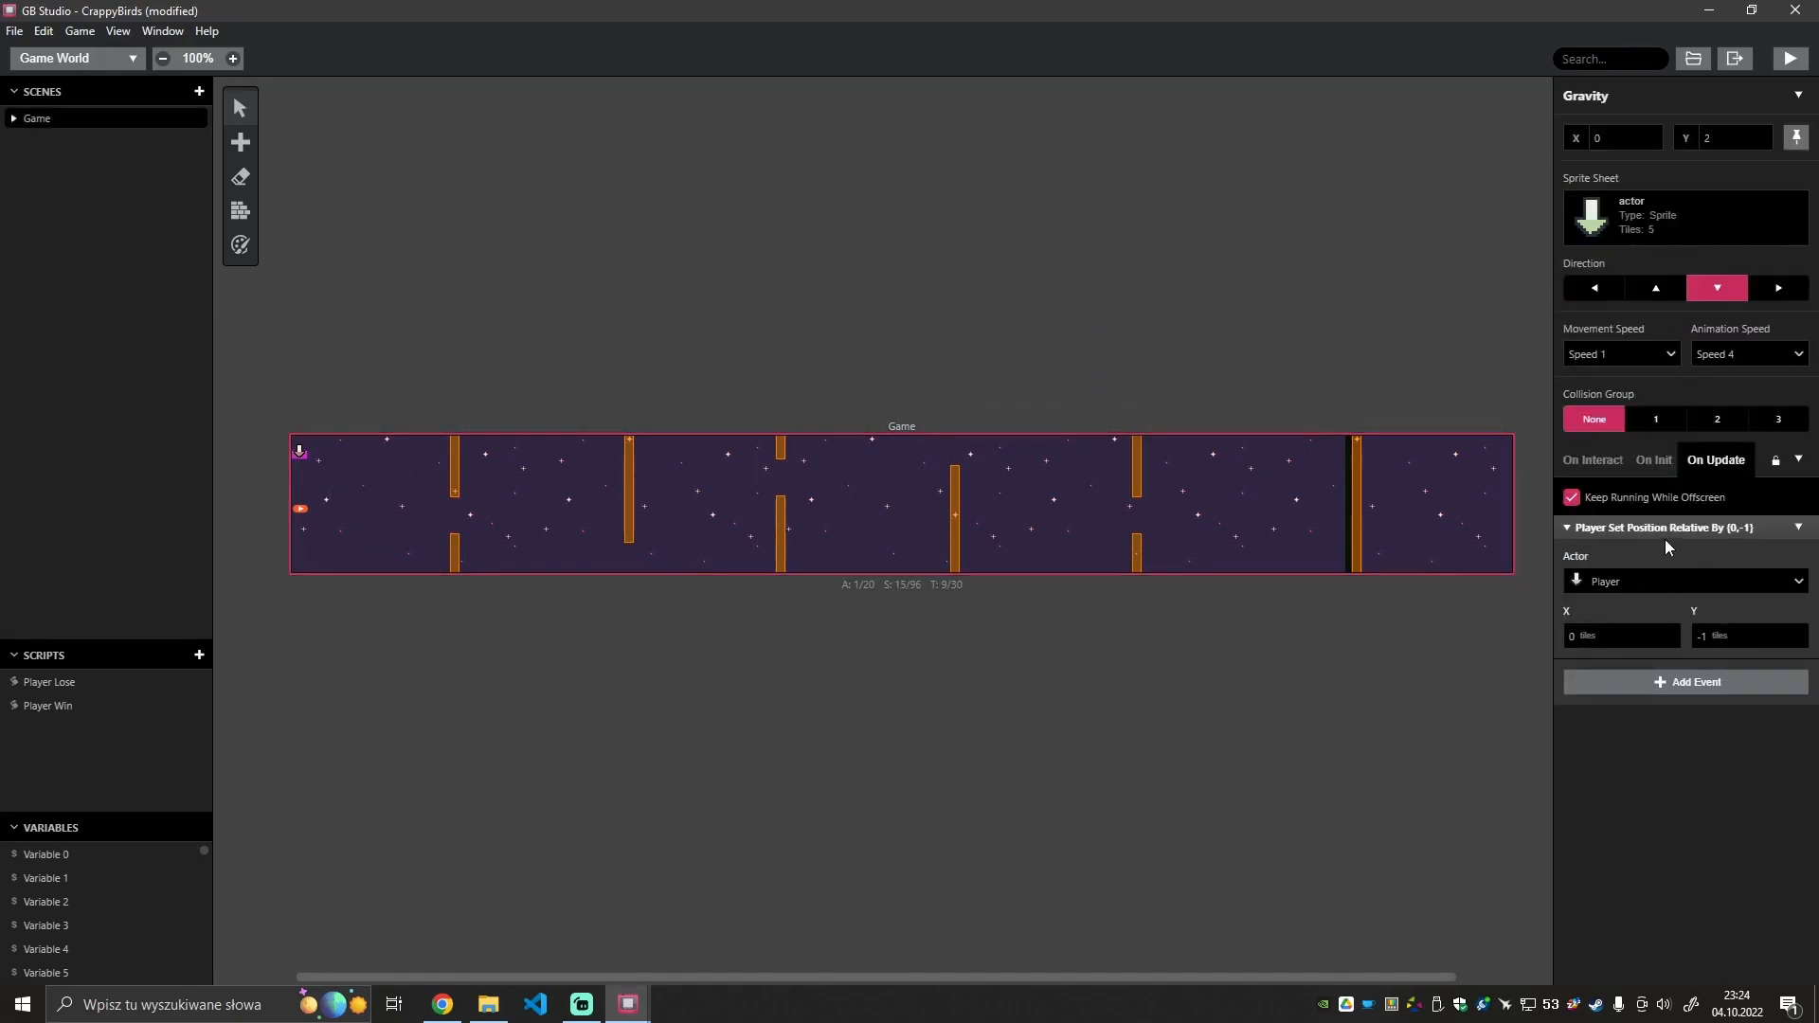
click(1683, 691)
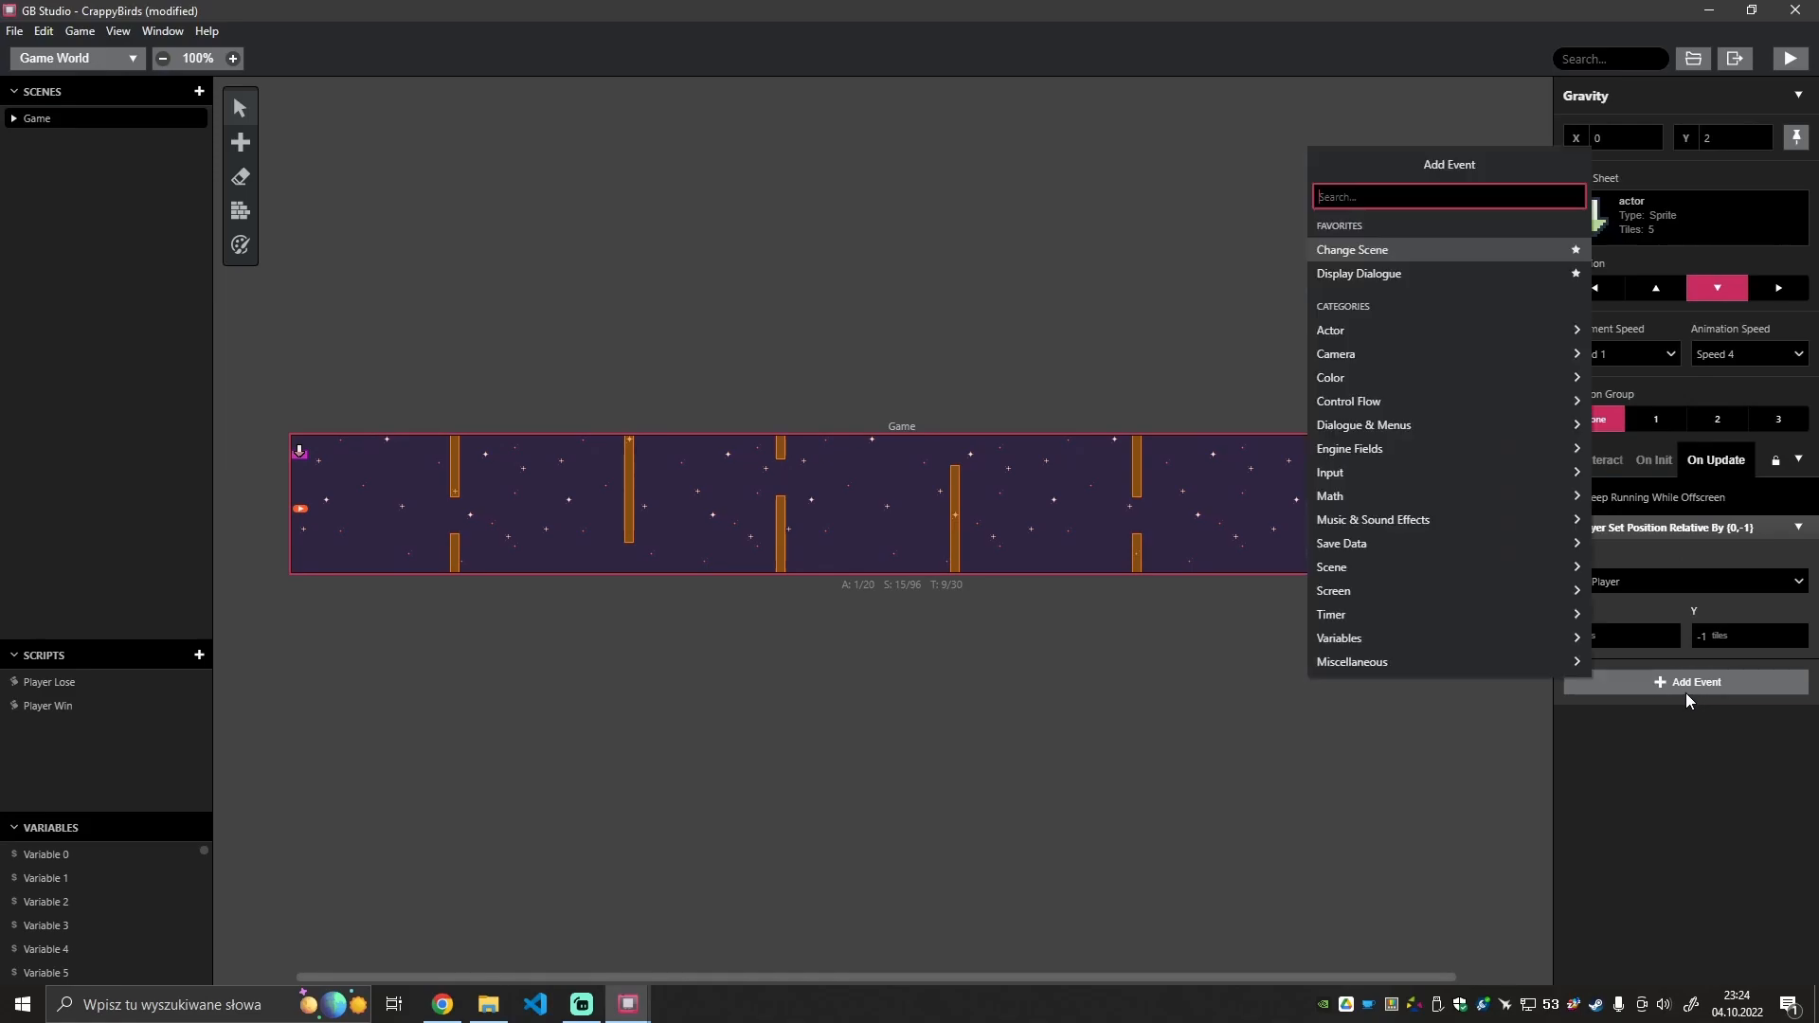
text(wauit)
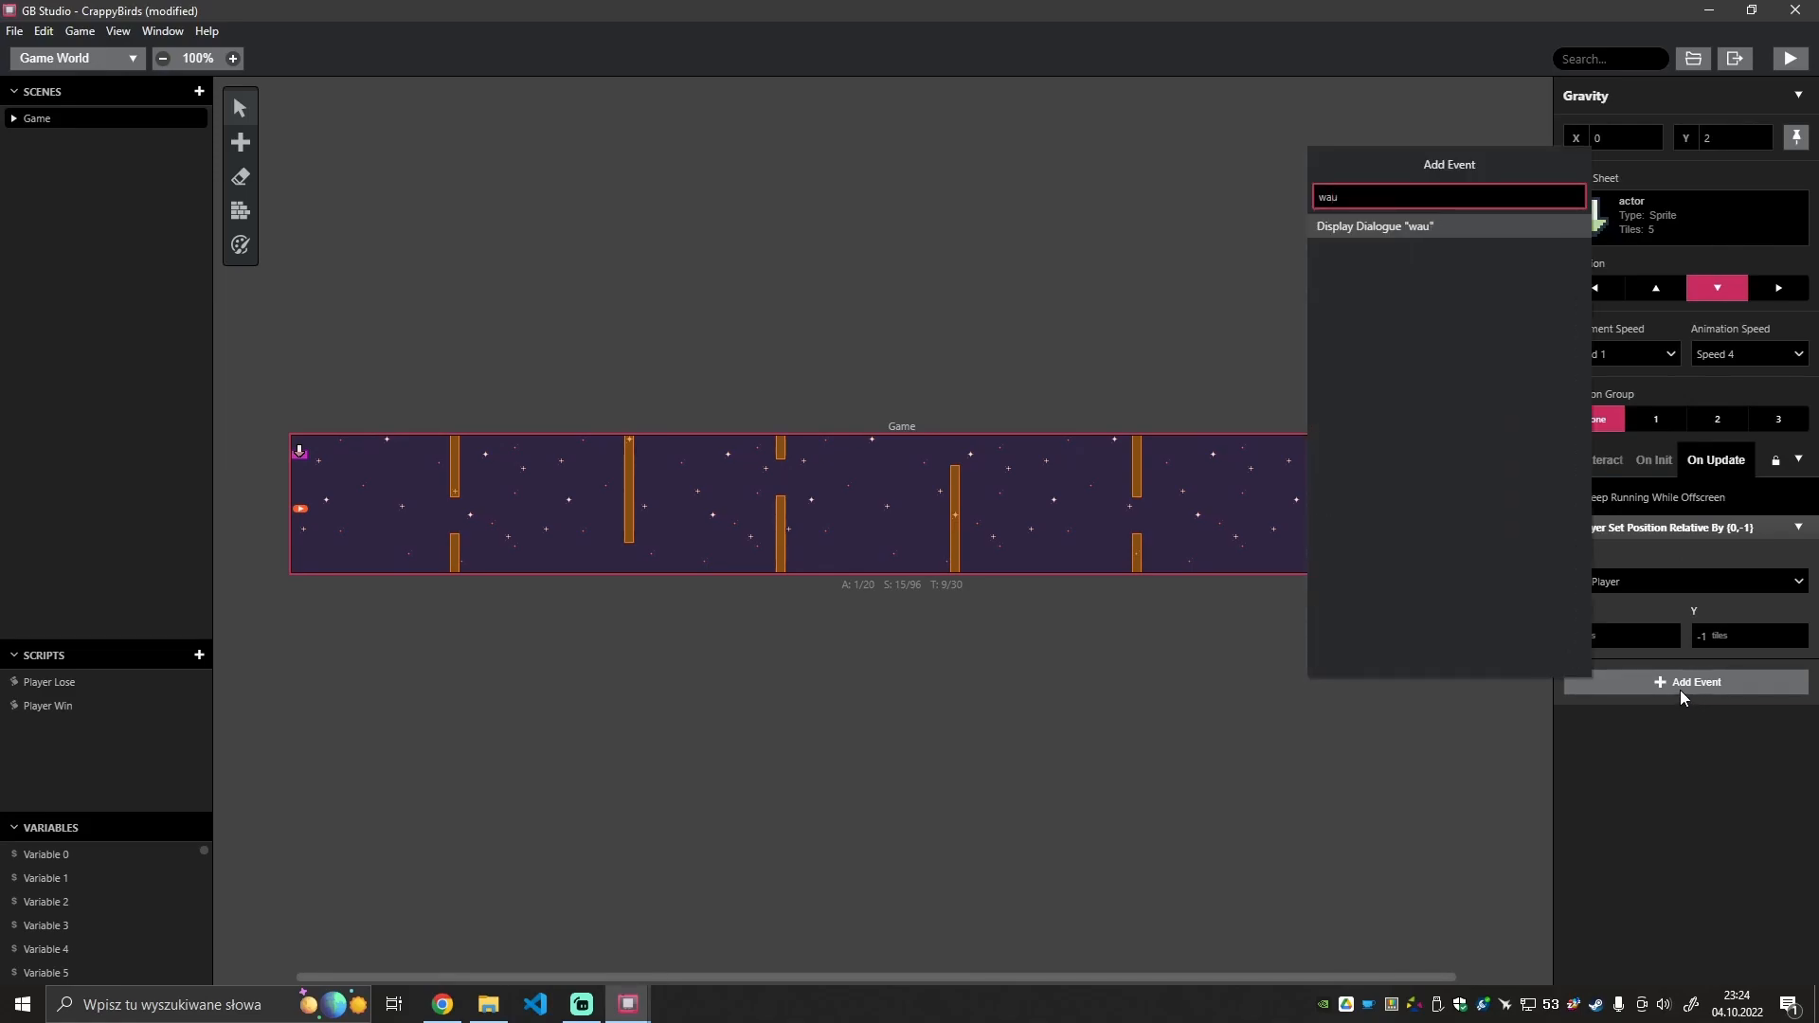
key(Return)
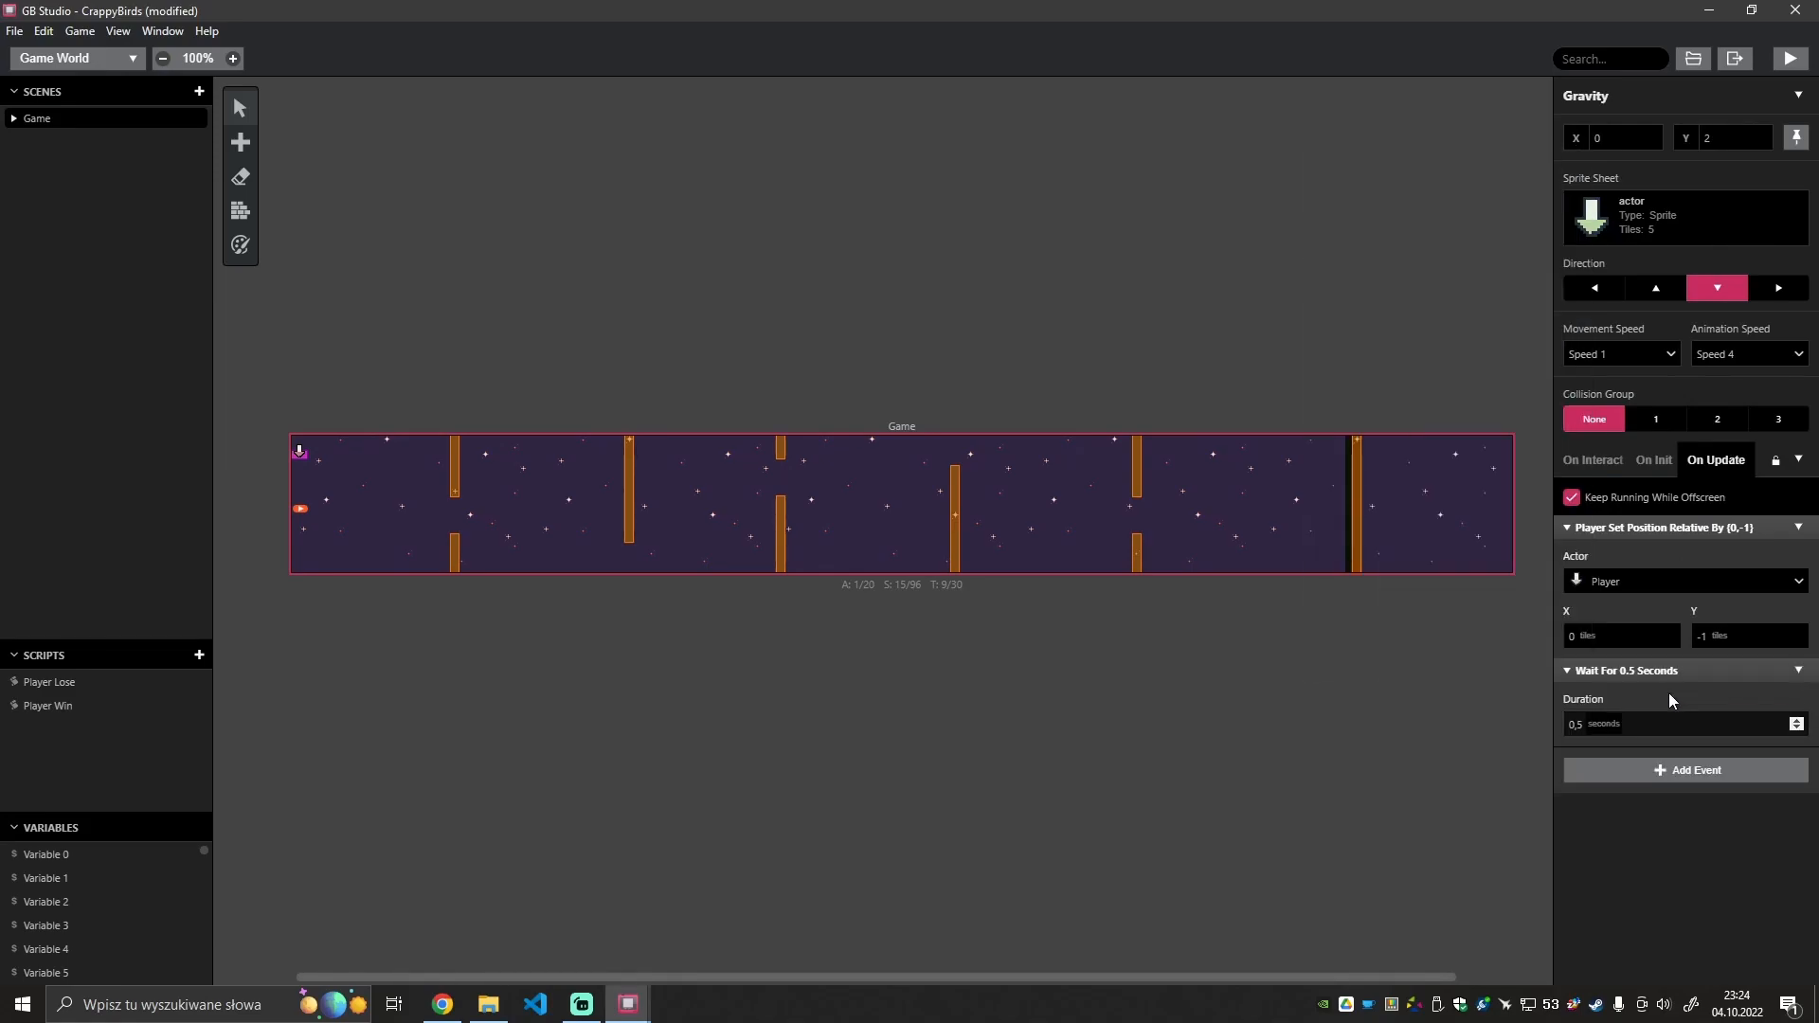
Move the Wait event above the player's relative position event in Gravity's On Update script, and set the position event's Y to 1 tile.
drag(1662, 675, 1663, 544)
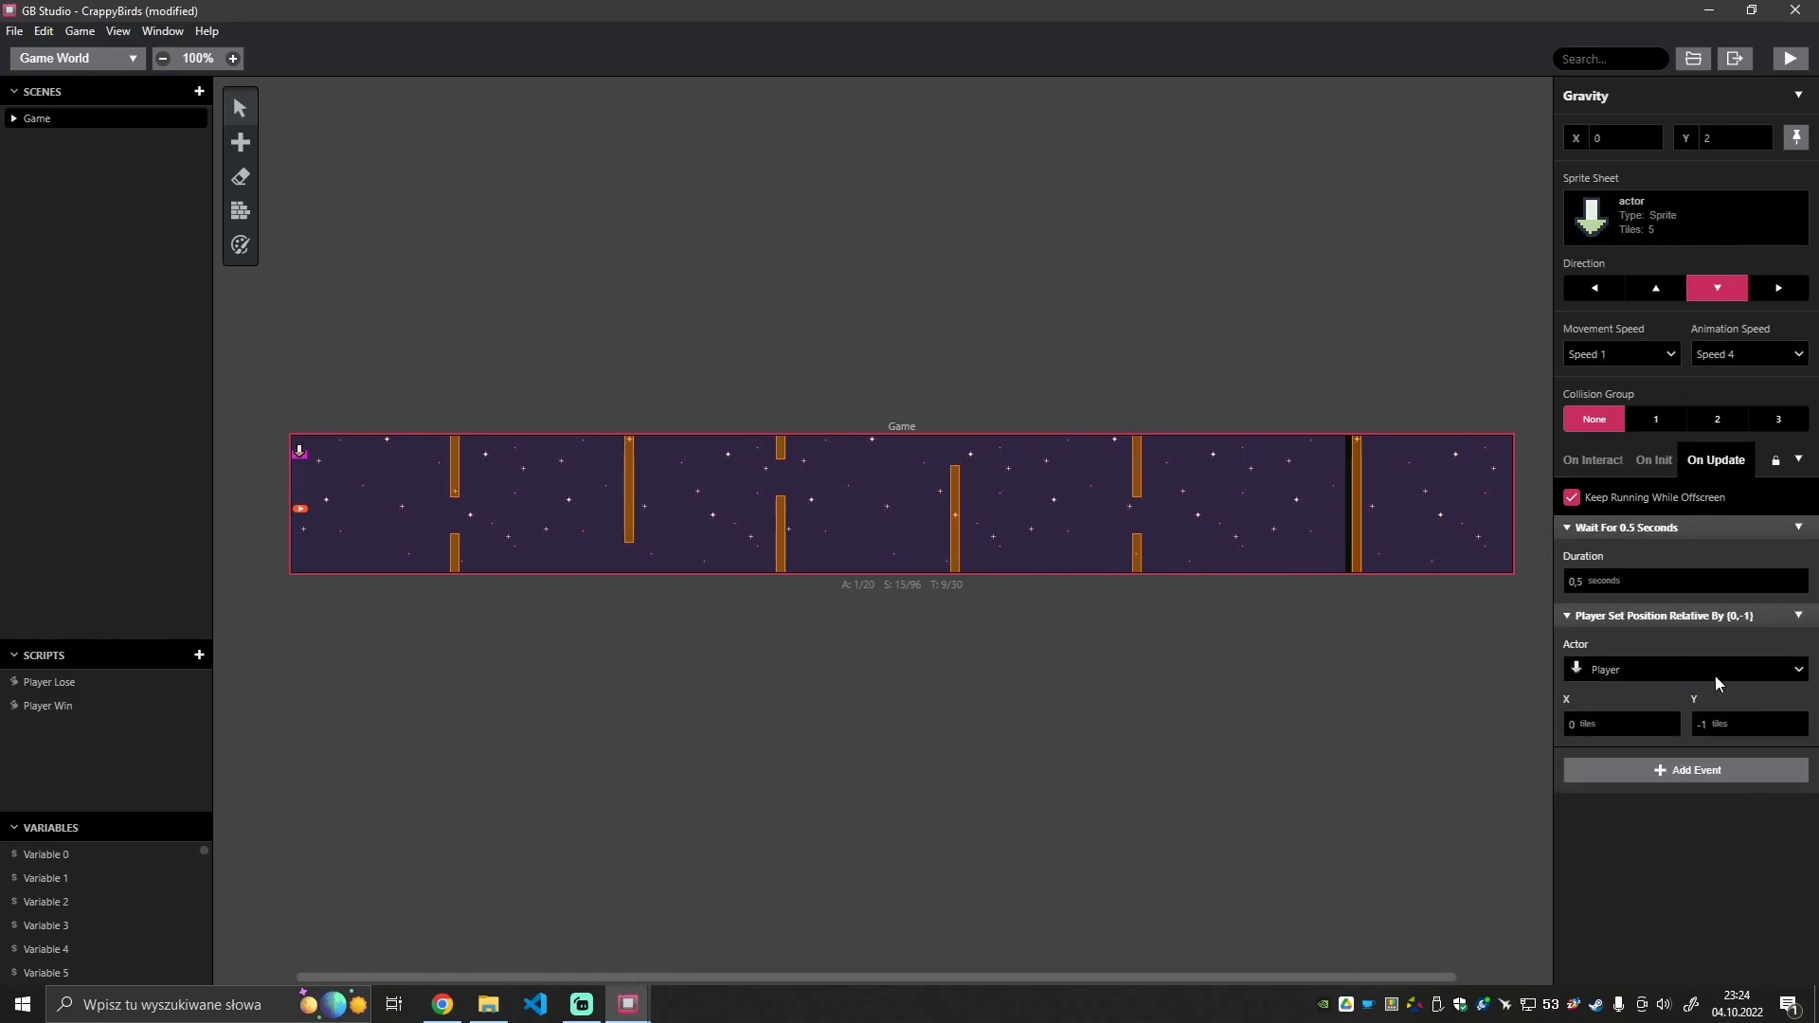
click(1795, 719)
click(1795, 719)
click(1673, 851)
Run the game, steer the player upward against the gravity, restart after hitting a pillar, and close the game window.
click(1789, 59)
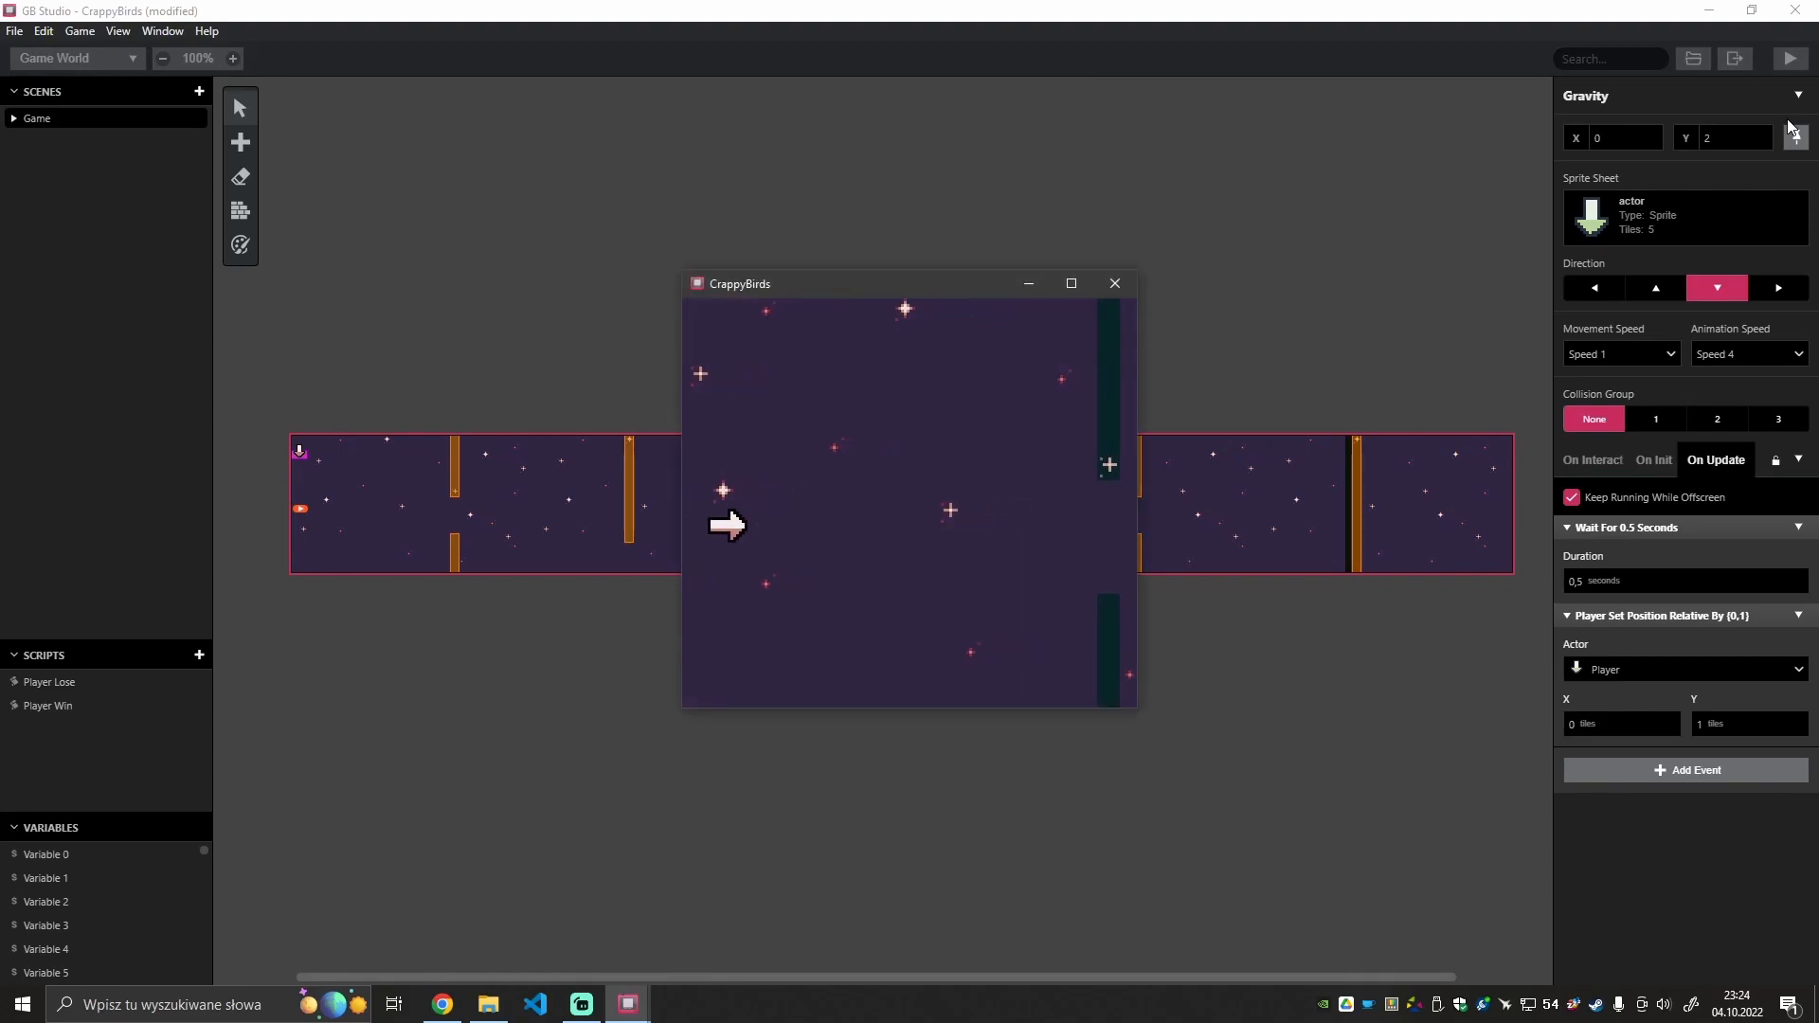
key(Up)
key(Up)
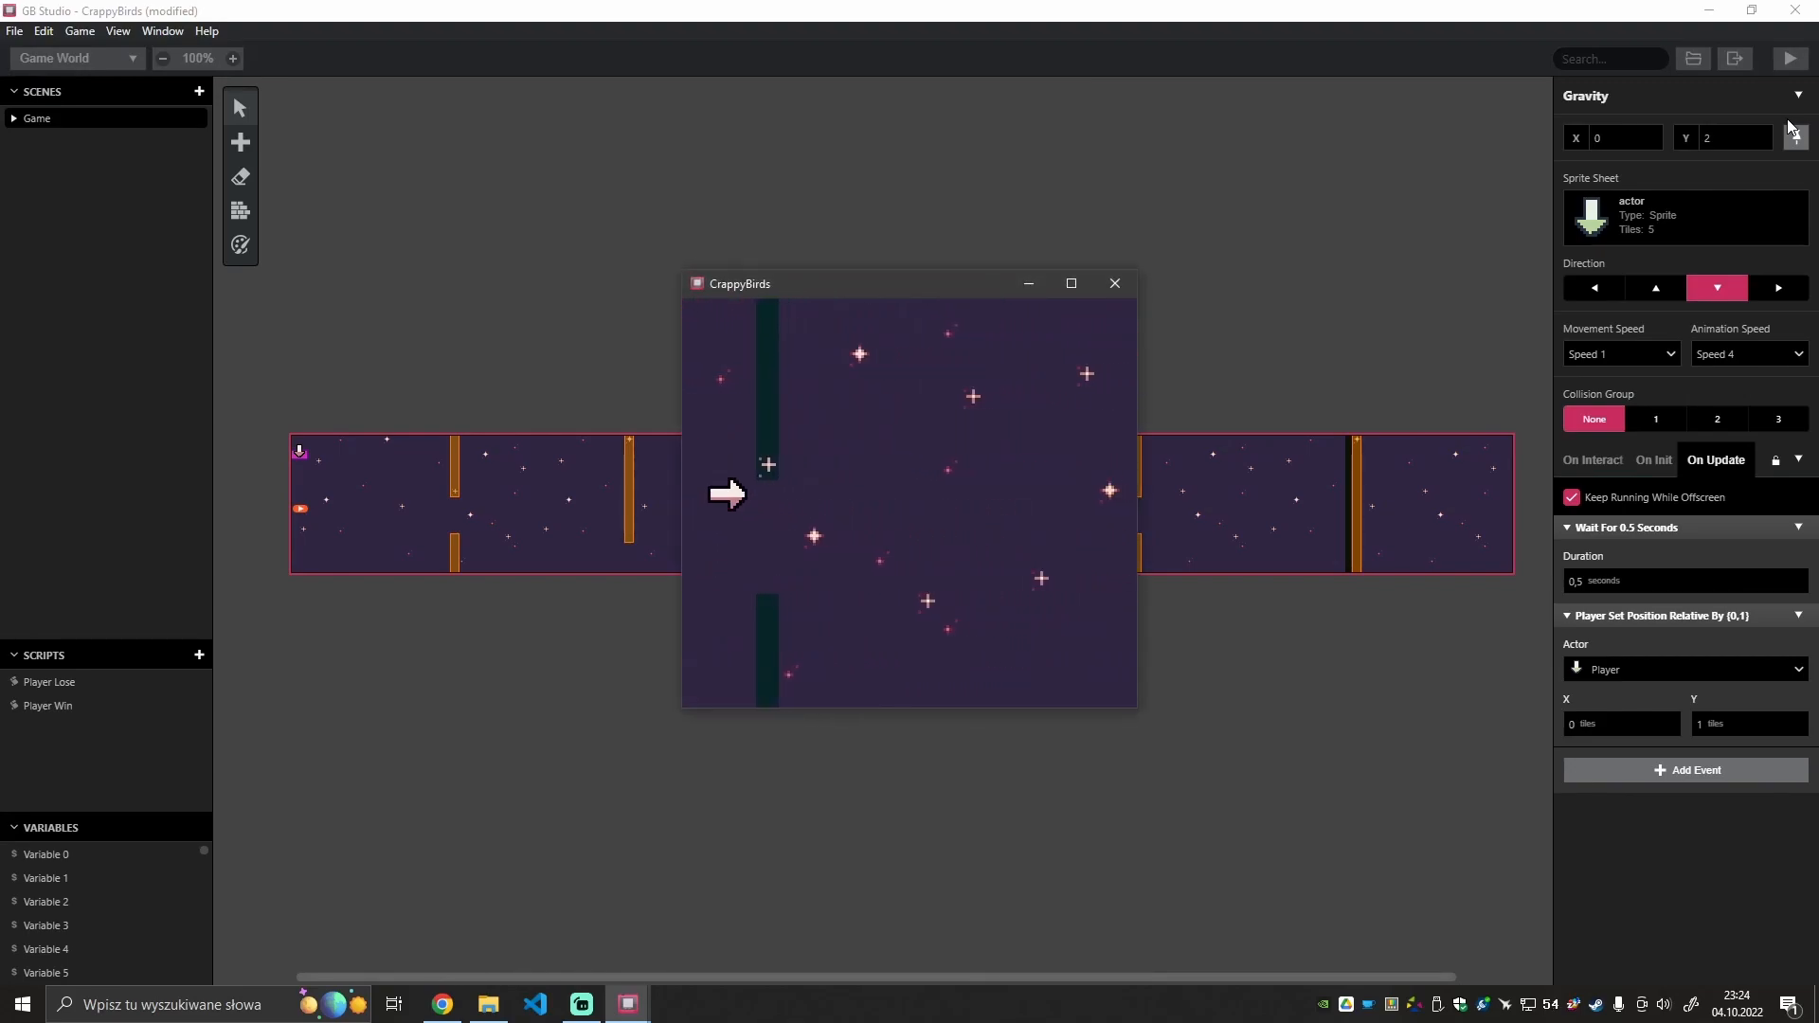
key(Up)
key(Up)
key(Up)
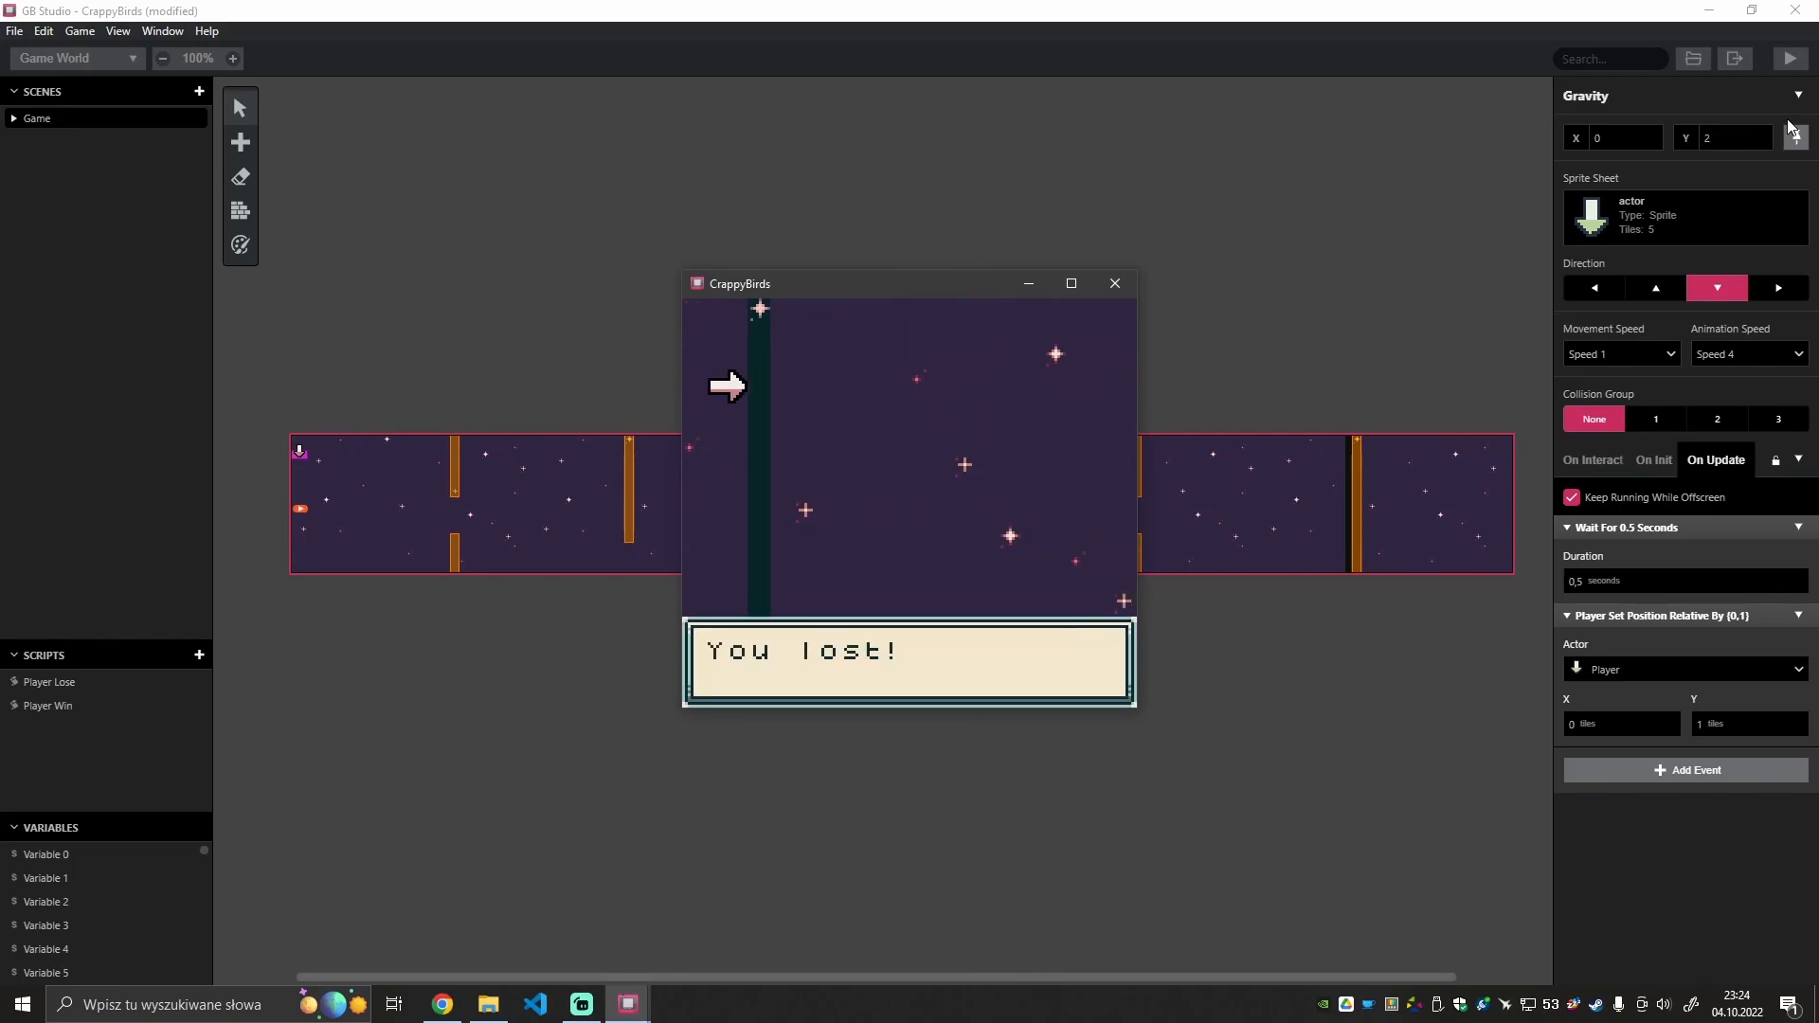
key(z)
key(Up)
key(Up)
key(Up)
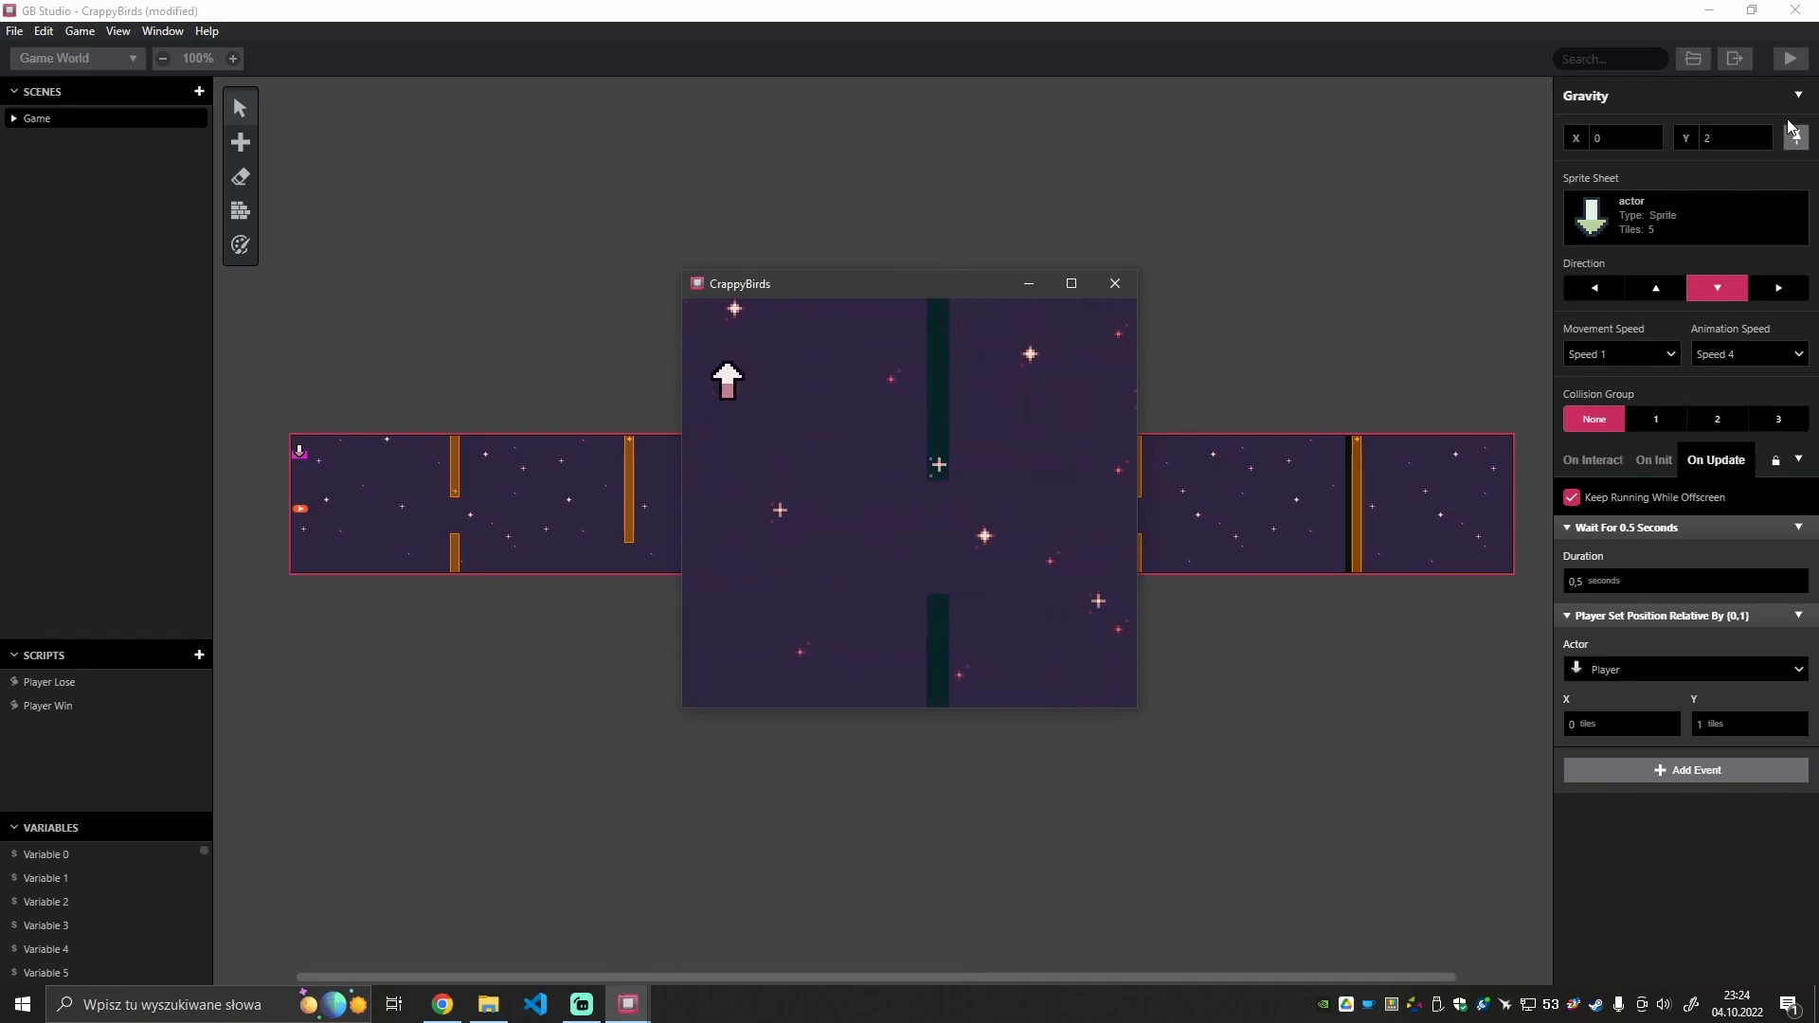
click(1114, 284)
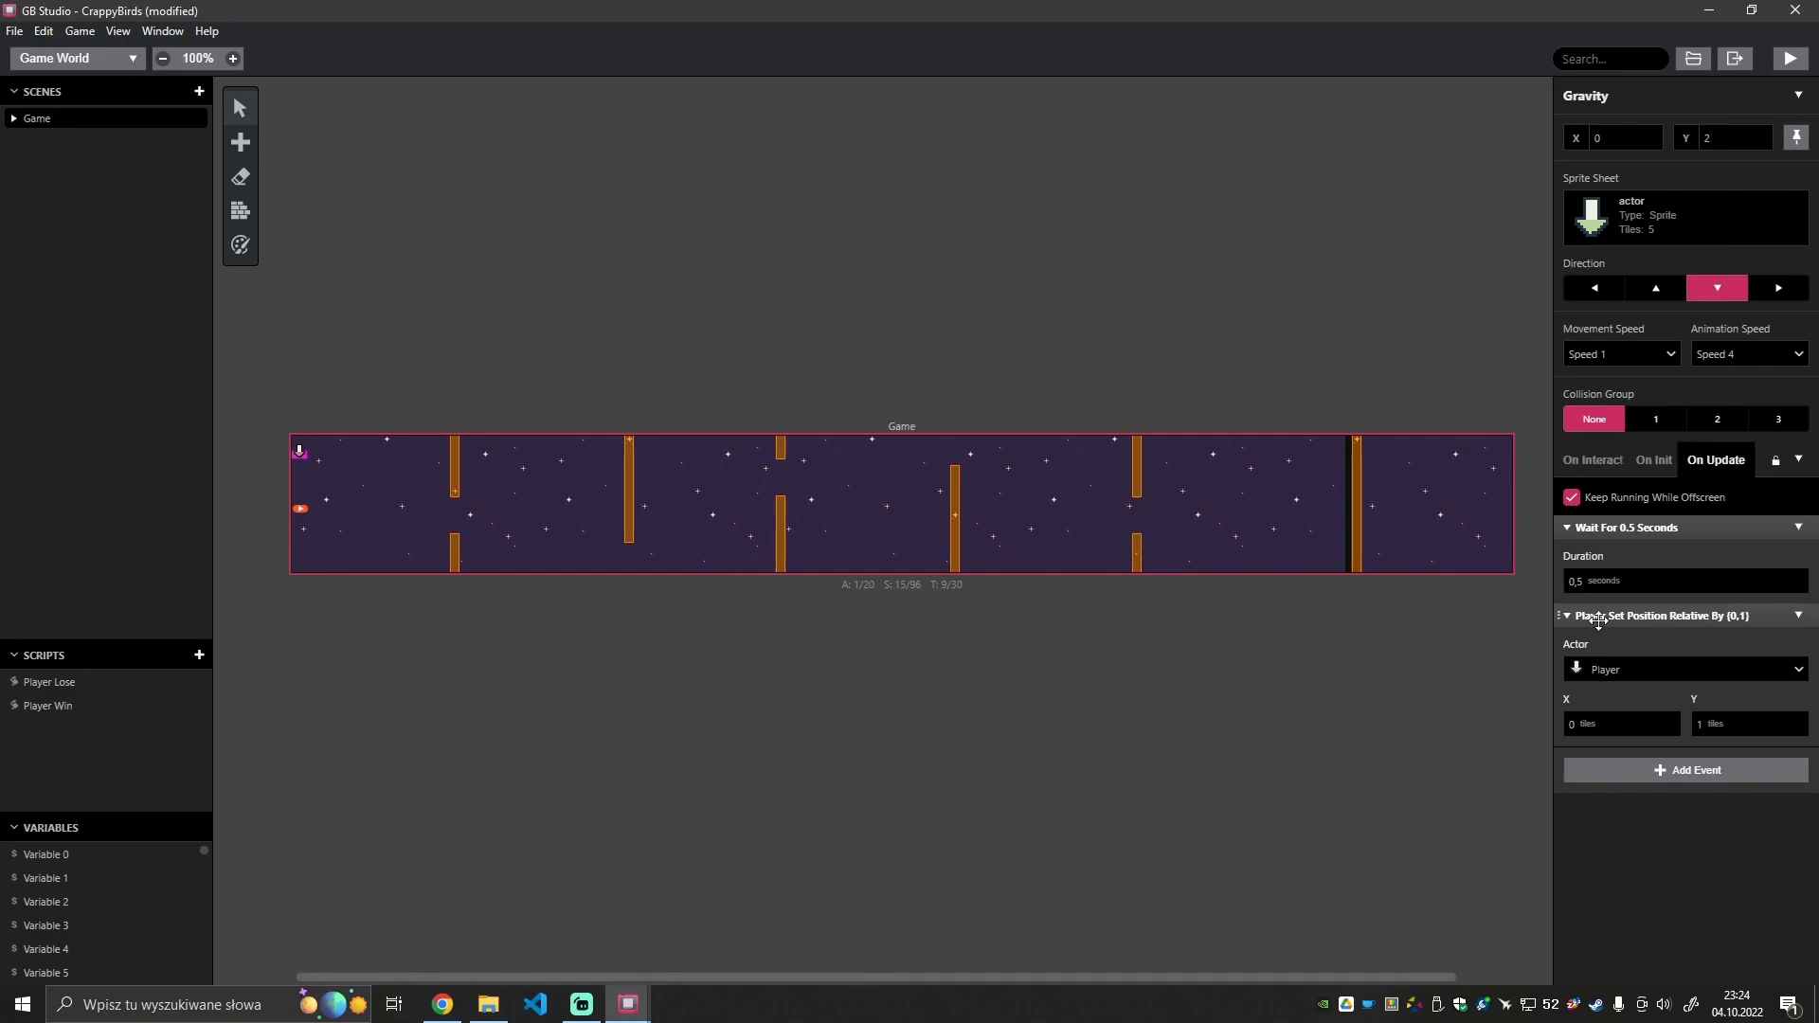
Add an If Joypad Input Held event at the end of Gravity's On Update script.
click(1639, 779)
text(if)
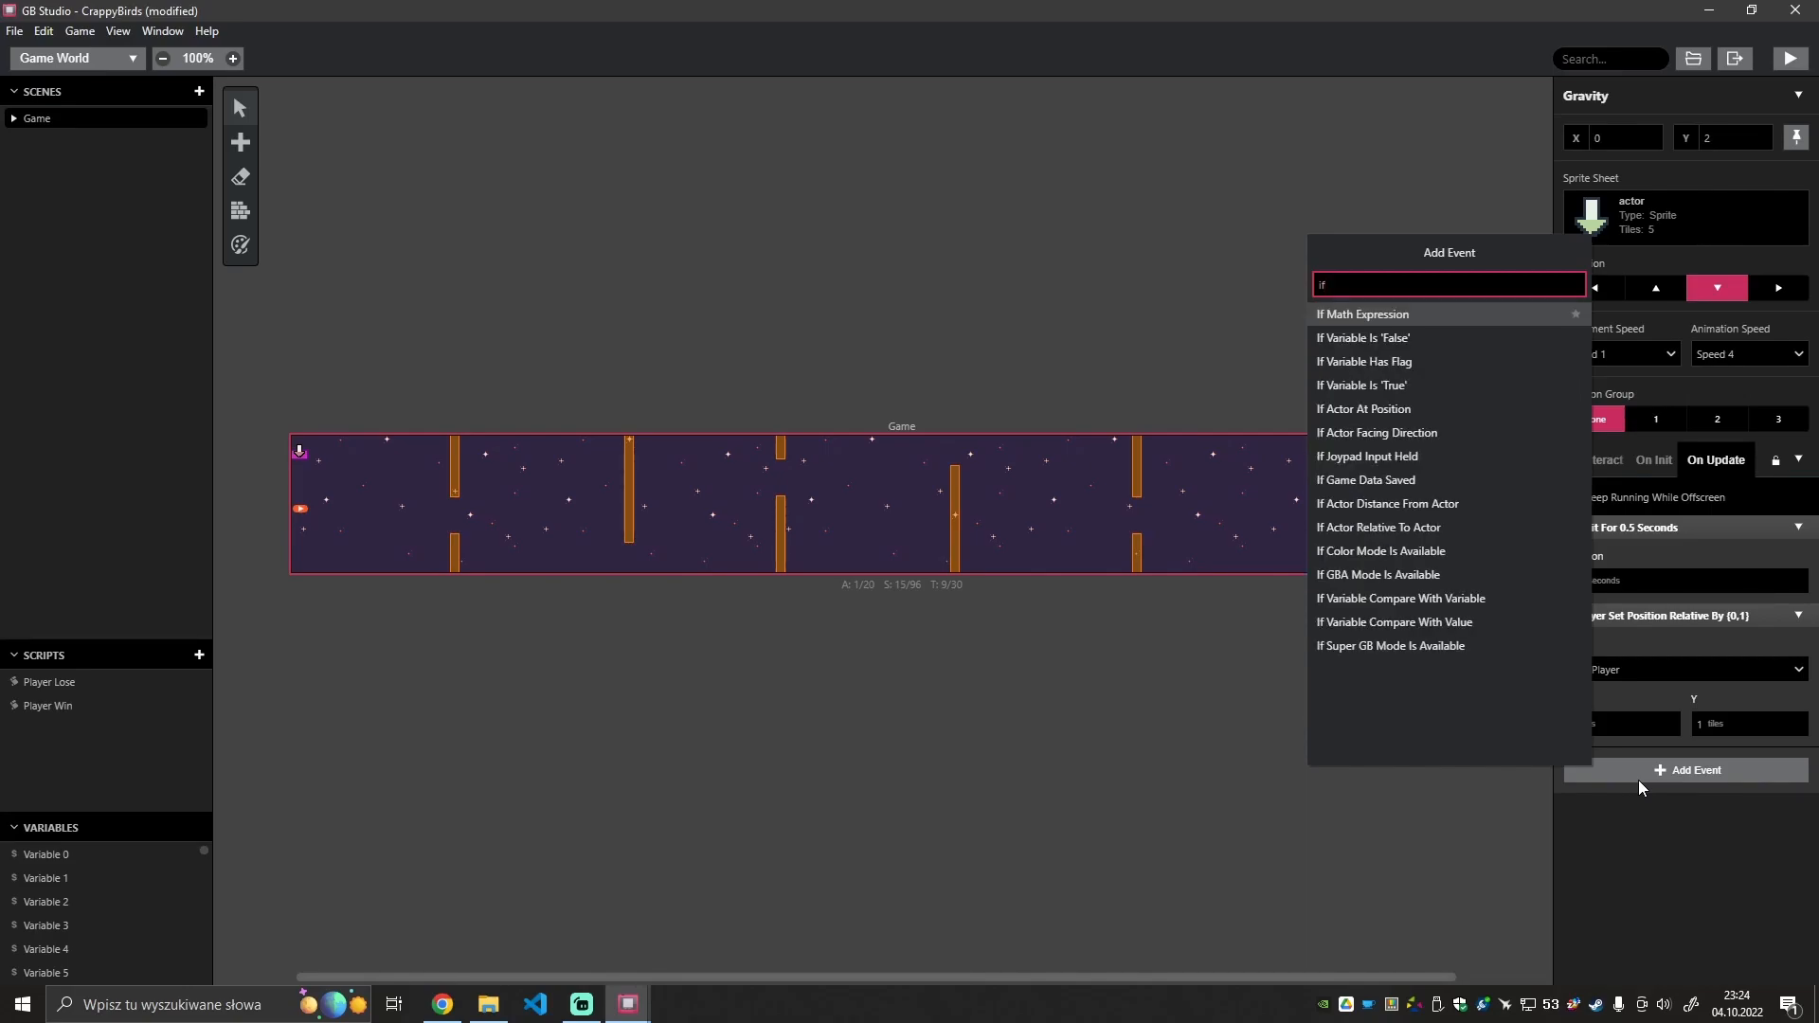
key(Down)
key(Down)
key(Down)
key(Down)
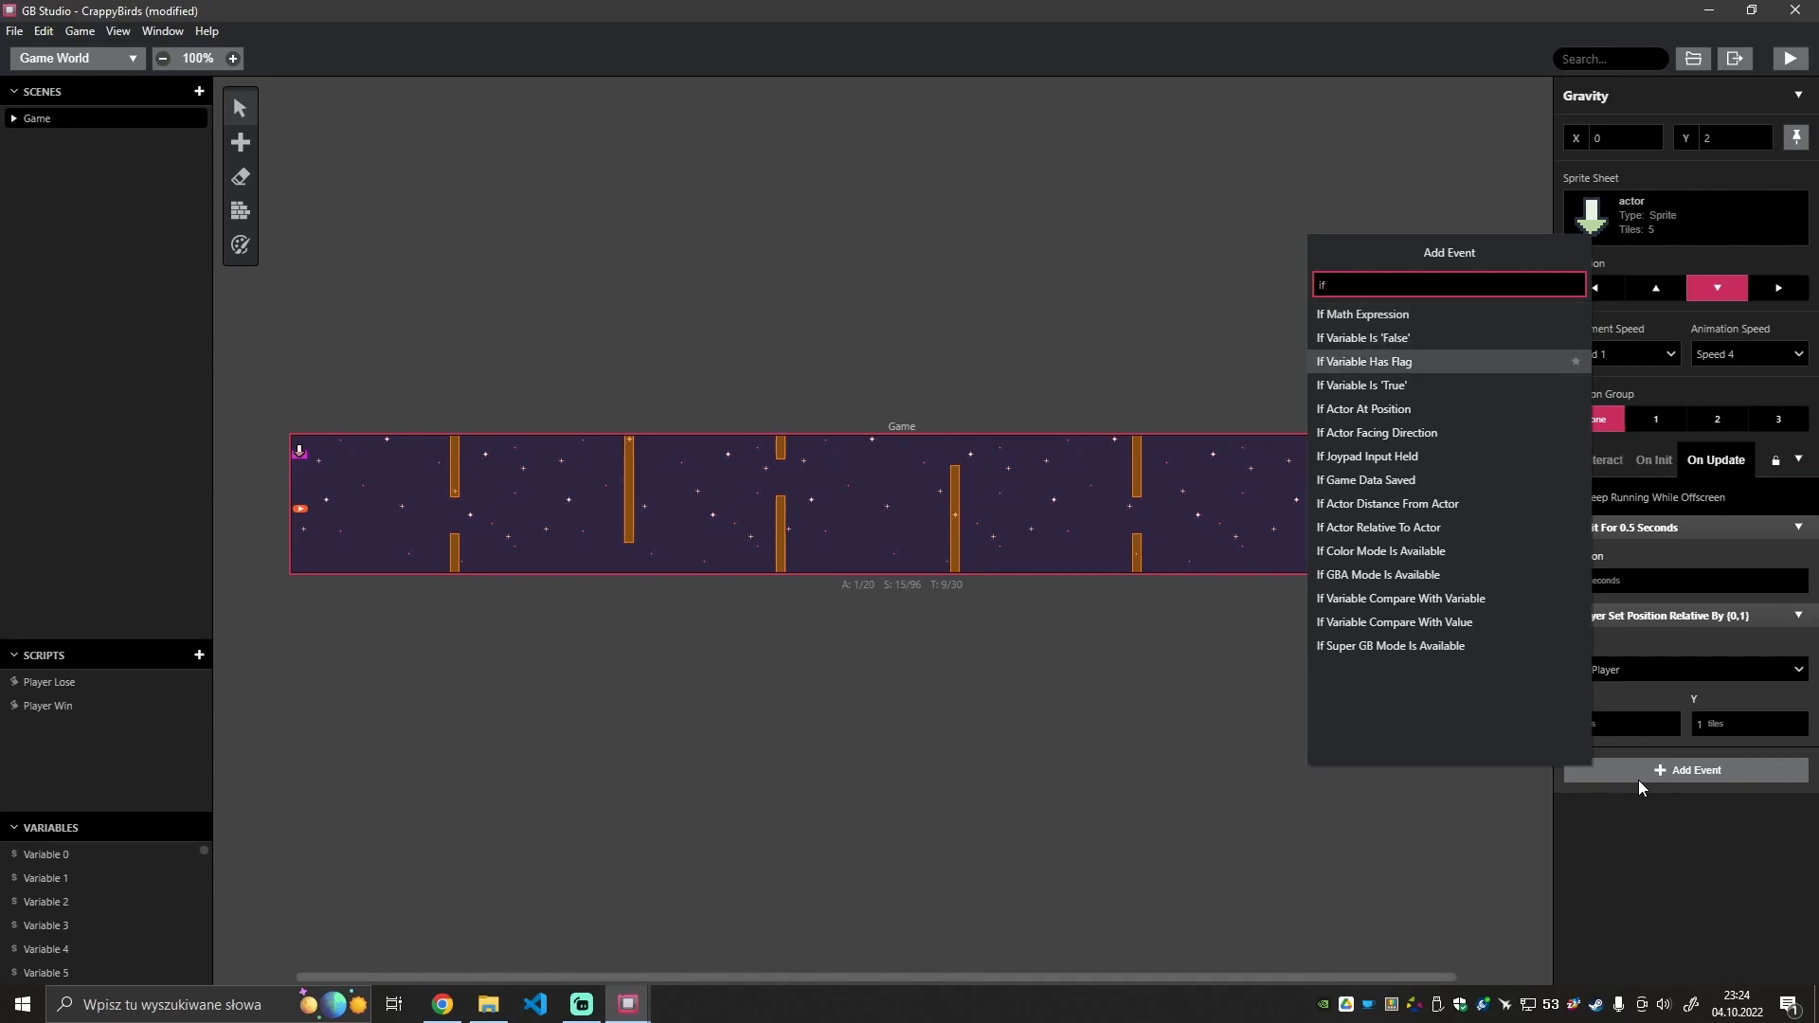
key(Down)
key(Down)
key(Down)
key(Down)
key(Down)
key(Up)
key(Up)
key(Up)
key(Return)
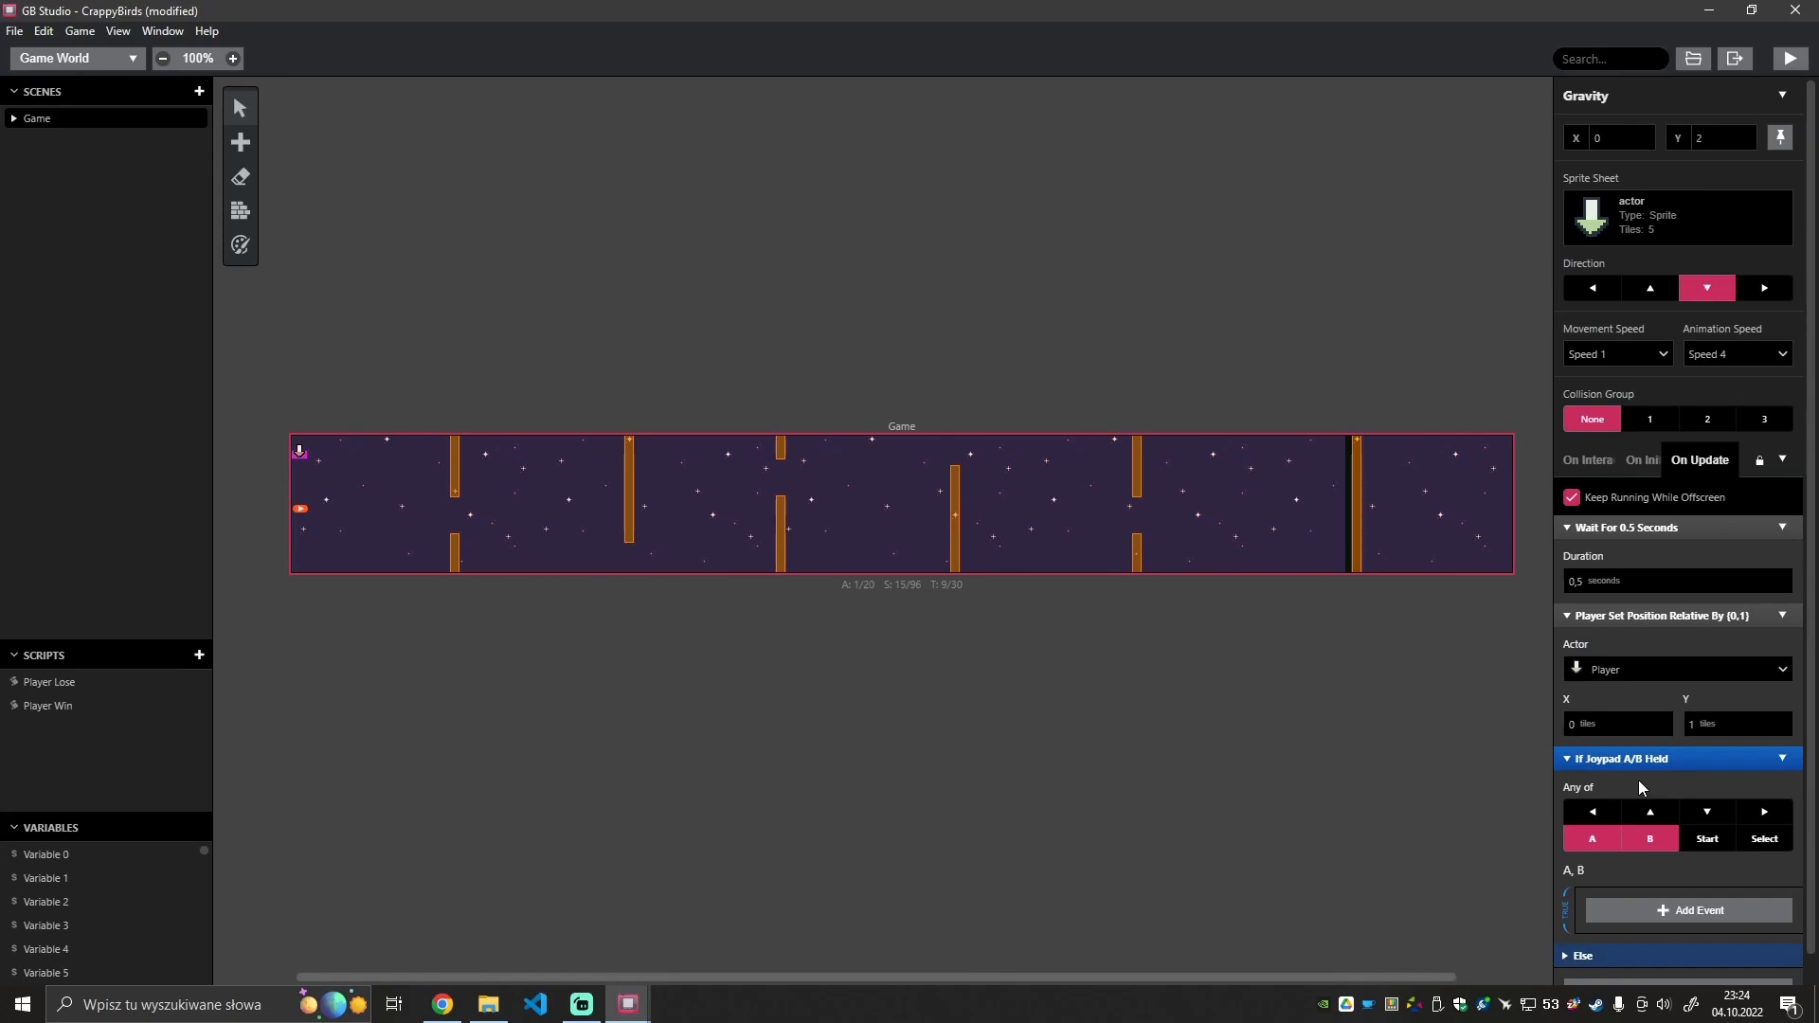
Set the joypad condition to Up and Down only, and move the player's relative position event into its true branch.
scroll(1639, 786, down, 1)
click(1636, 814)
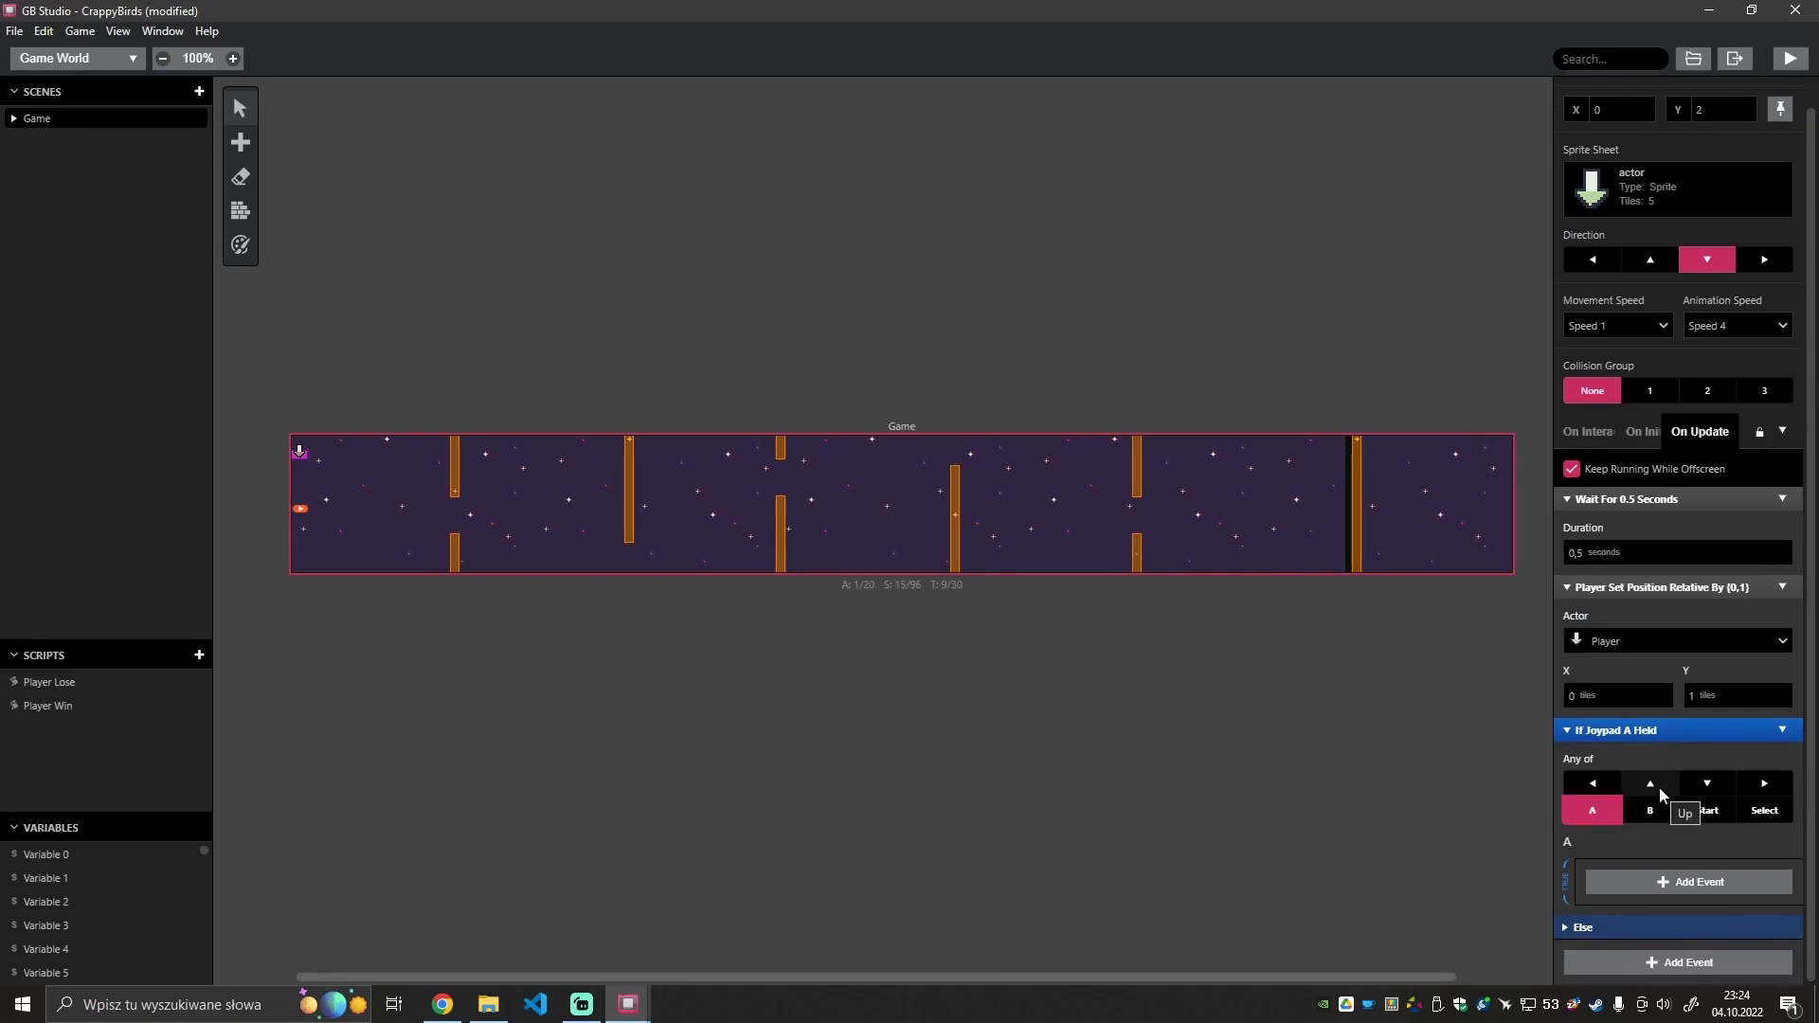
click(1657, 785)
click(1706, 784)
click(1573, 814)
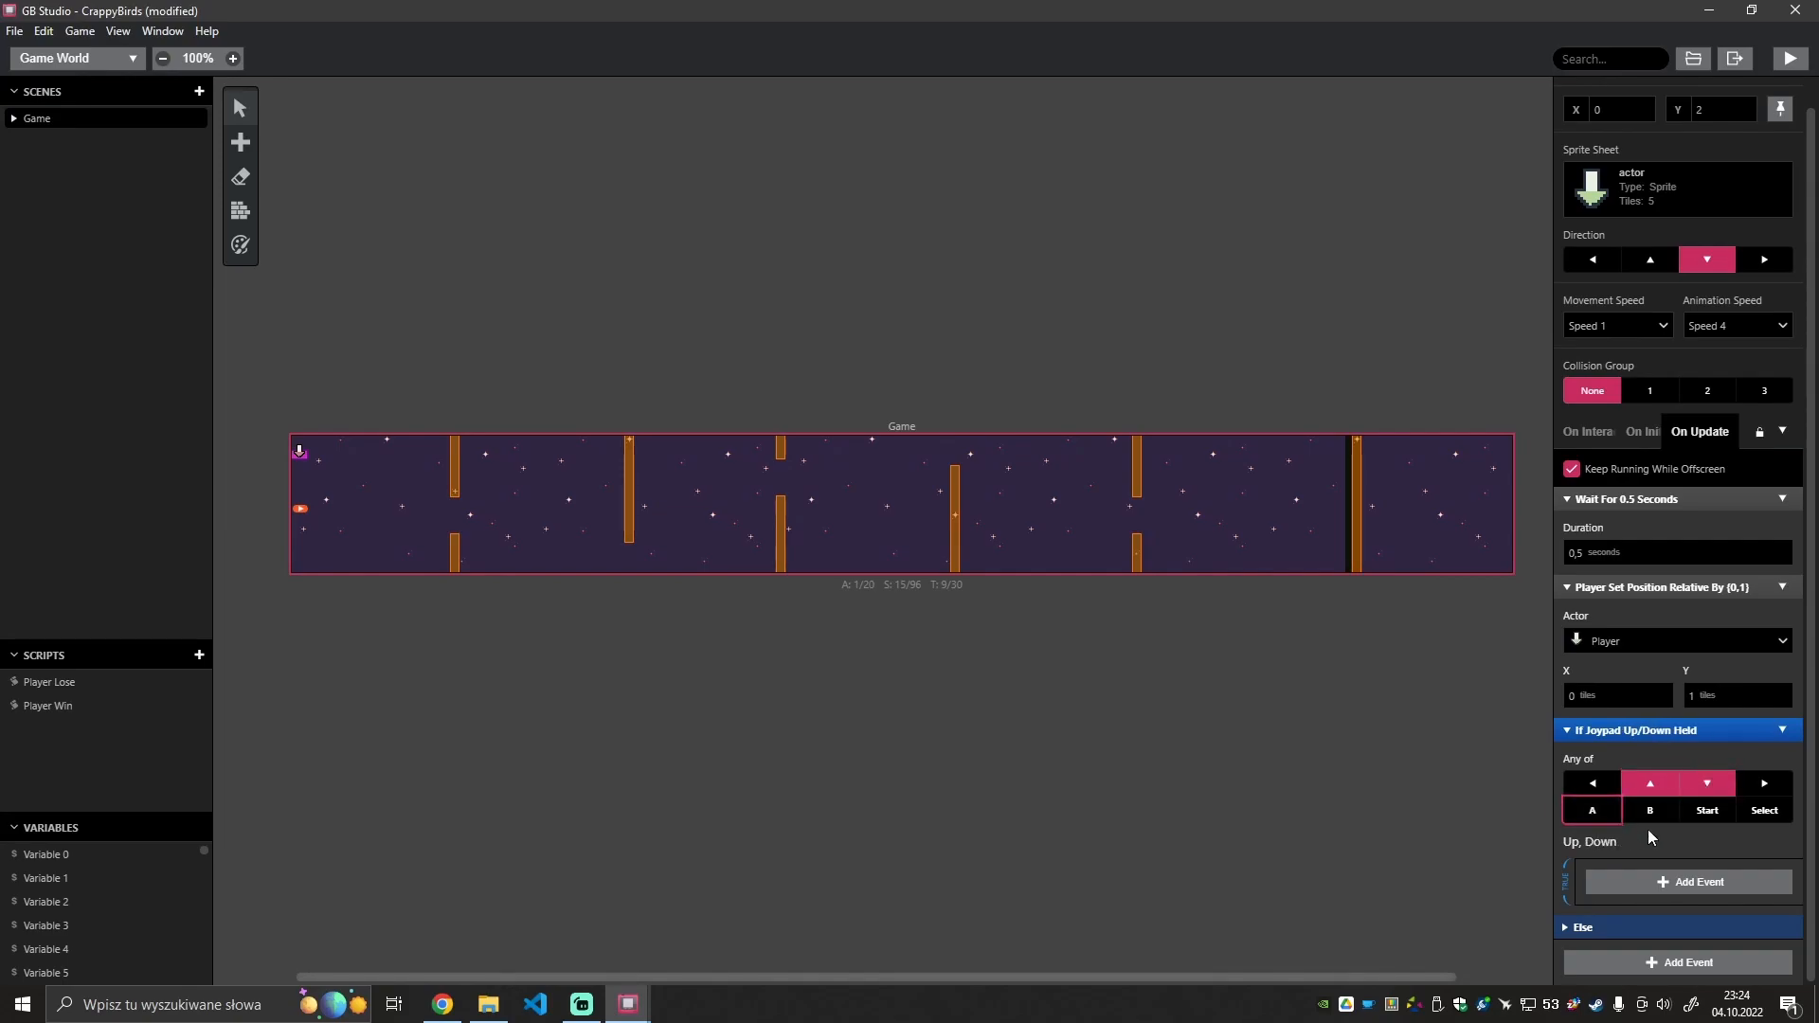
drag(1620, 595, 1654, 756)
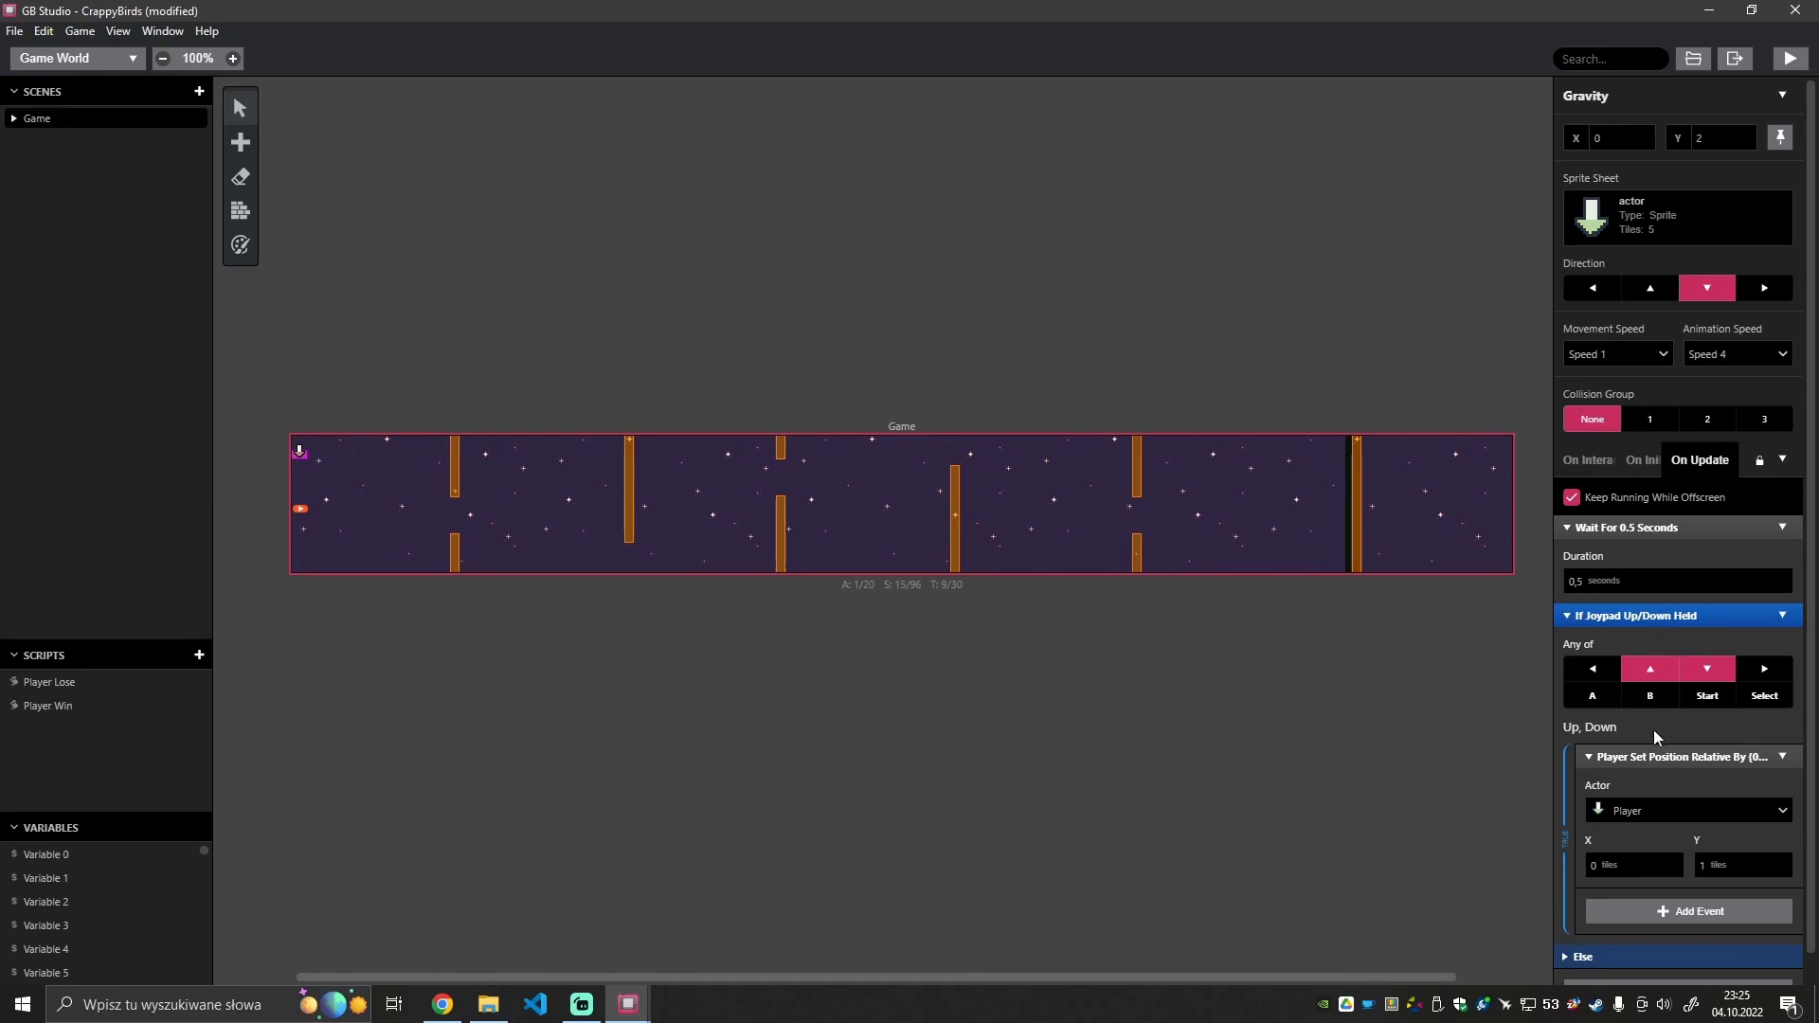
Run the game to check gravity while steering the player up and down, and close the game window.
click(1787, 59)
key(Down)
key(Up)
key(Down)
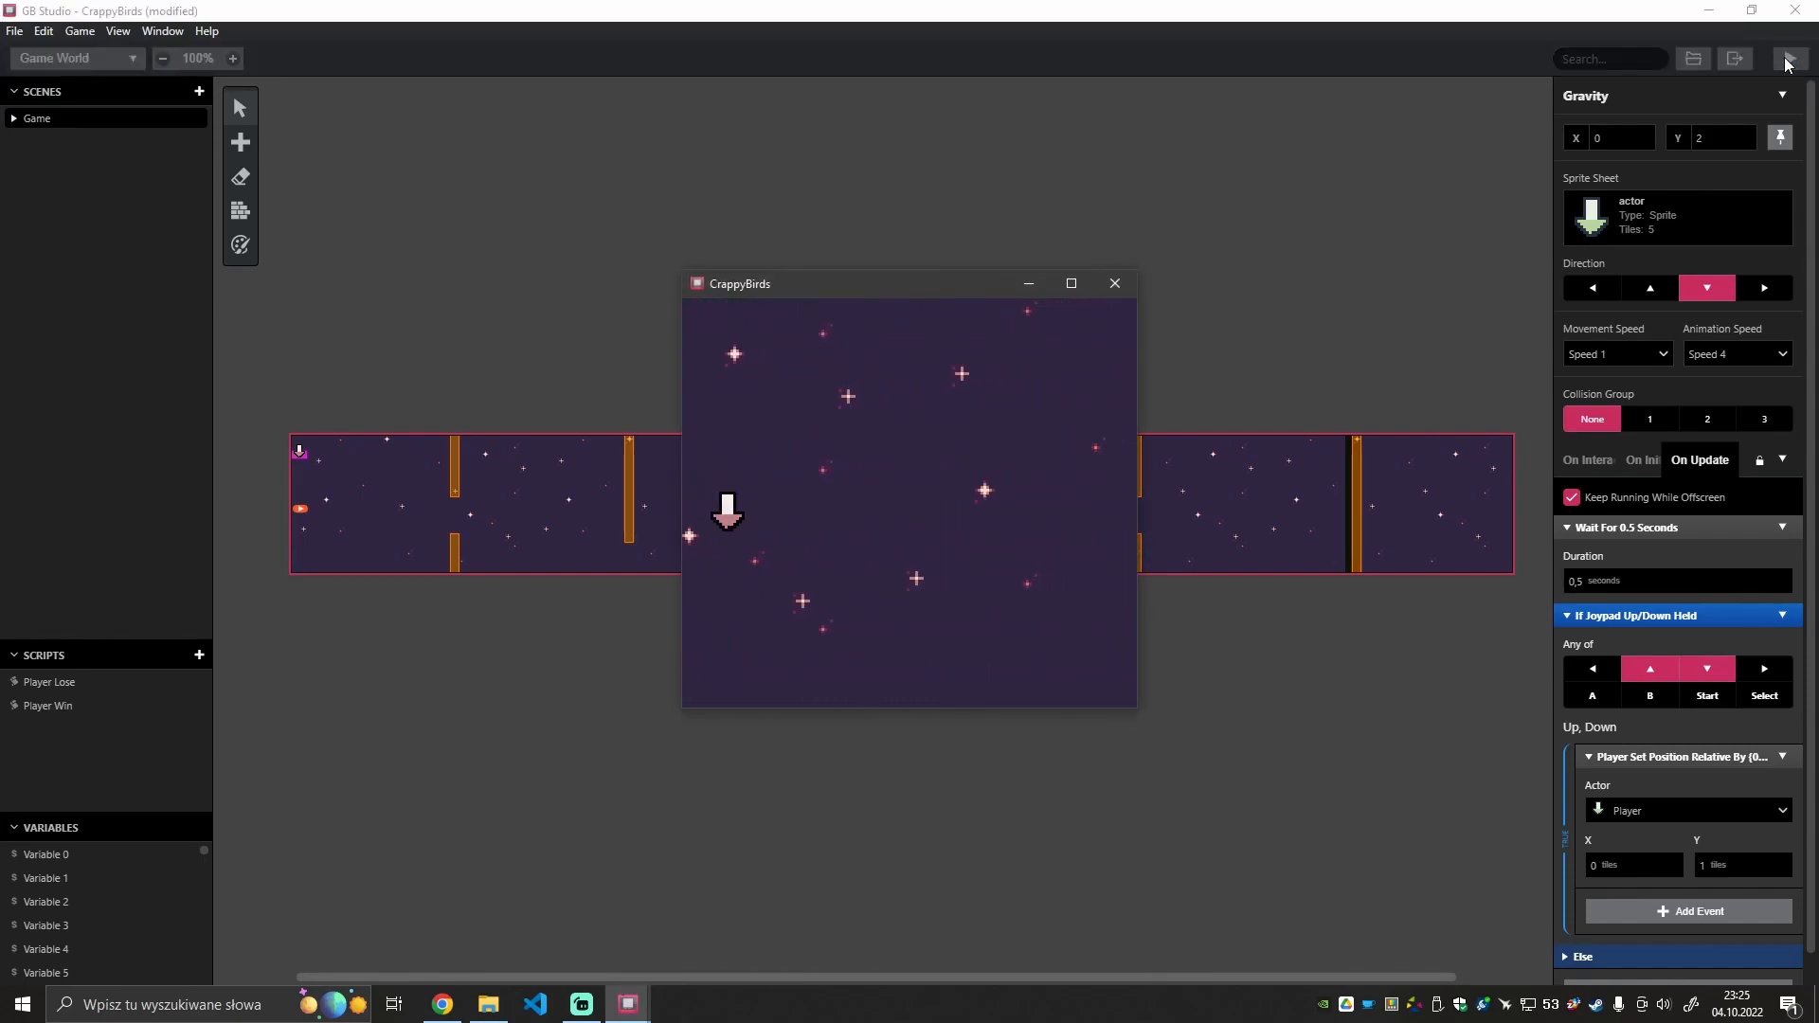
key(Up)
key(Down)
key(Up)
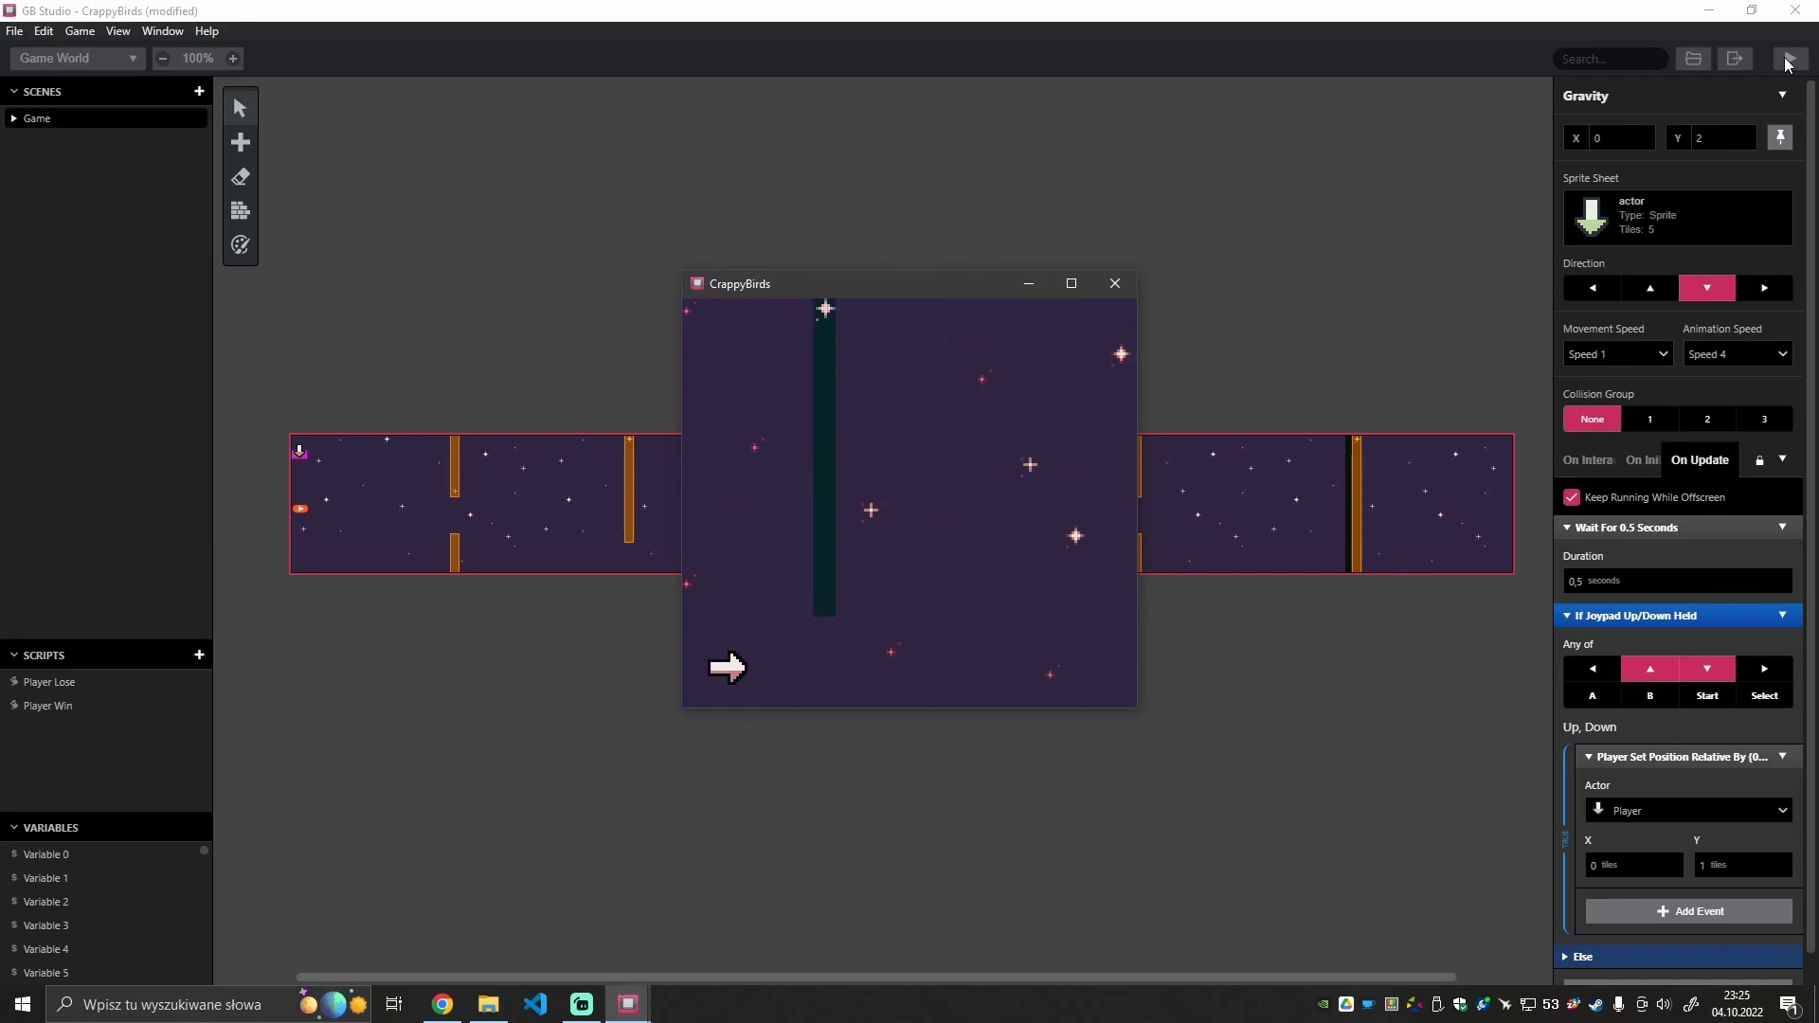
key(Up)
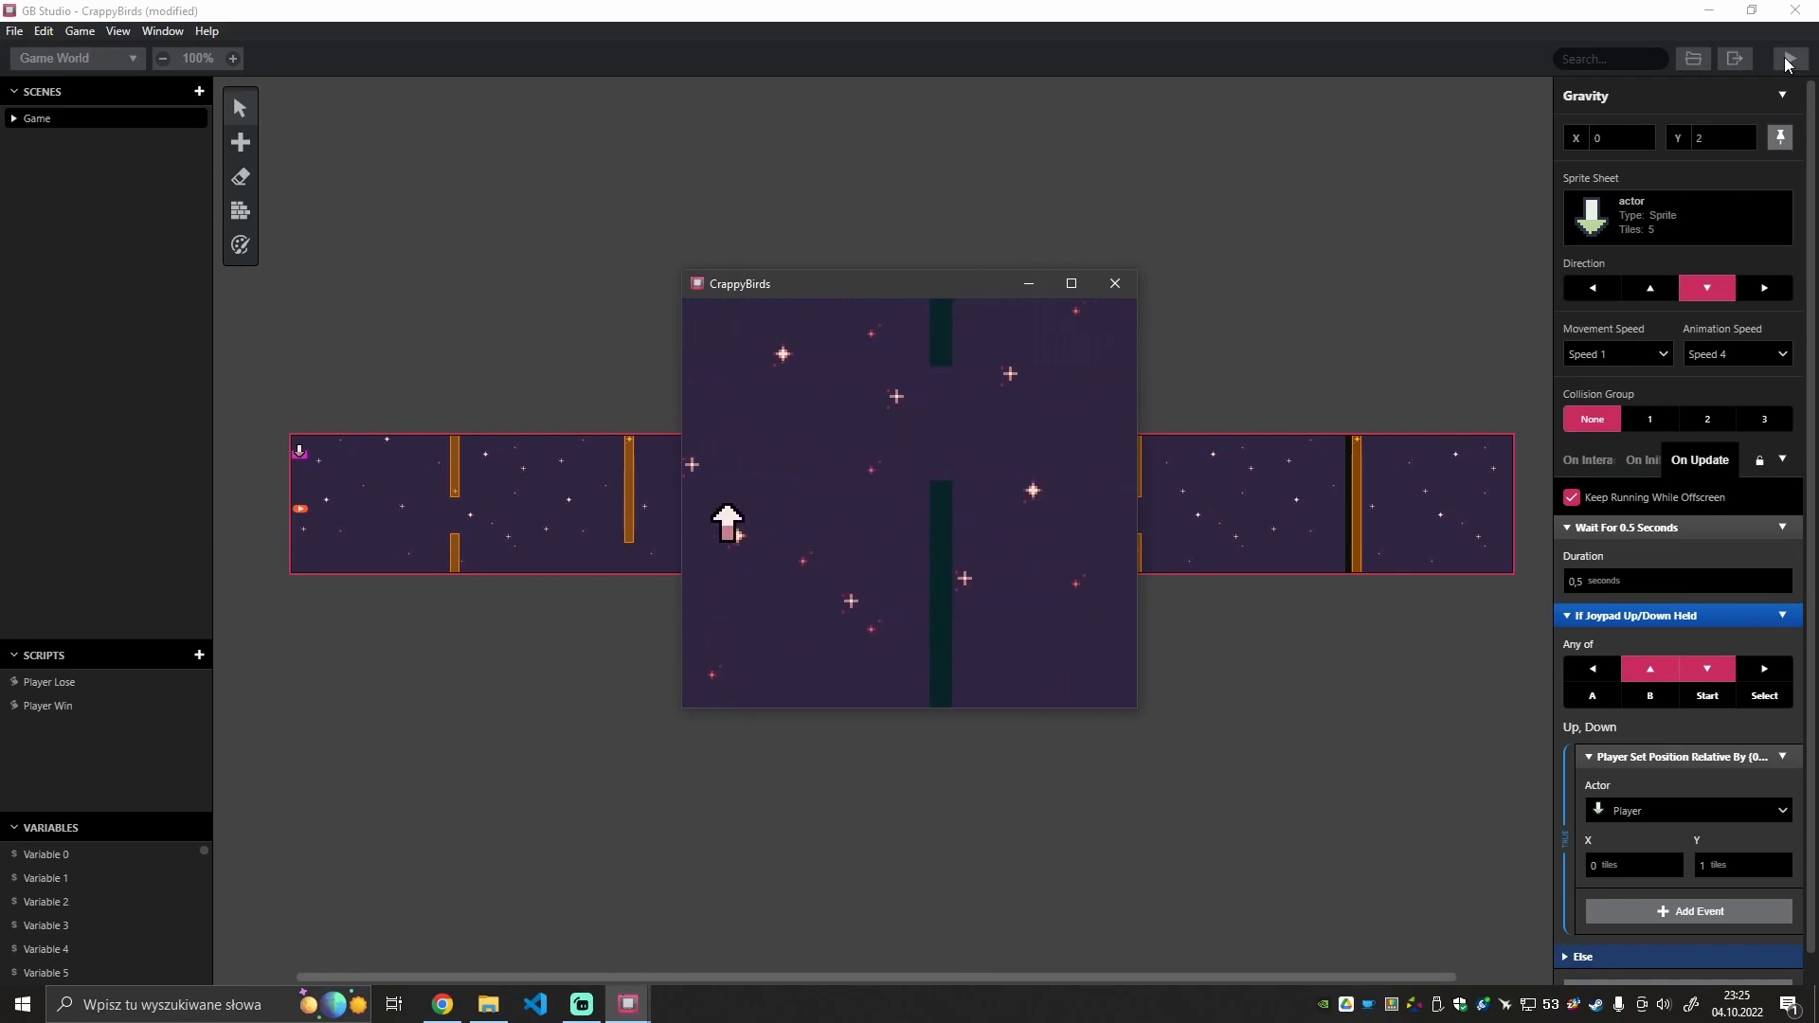
key(Down)
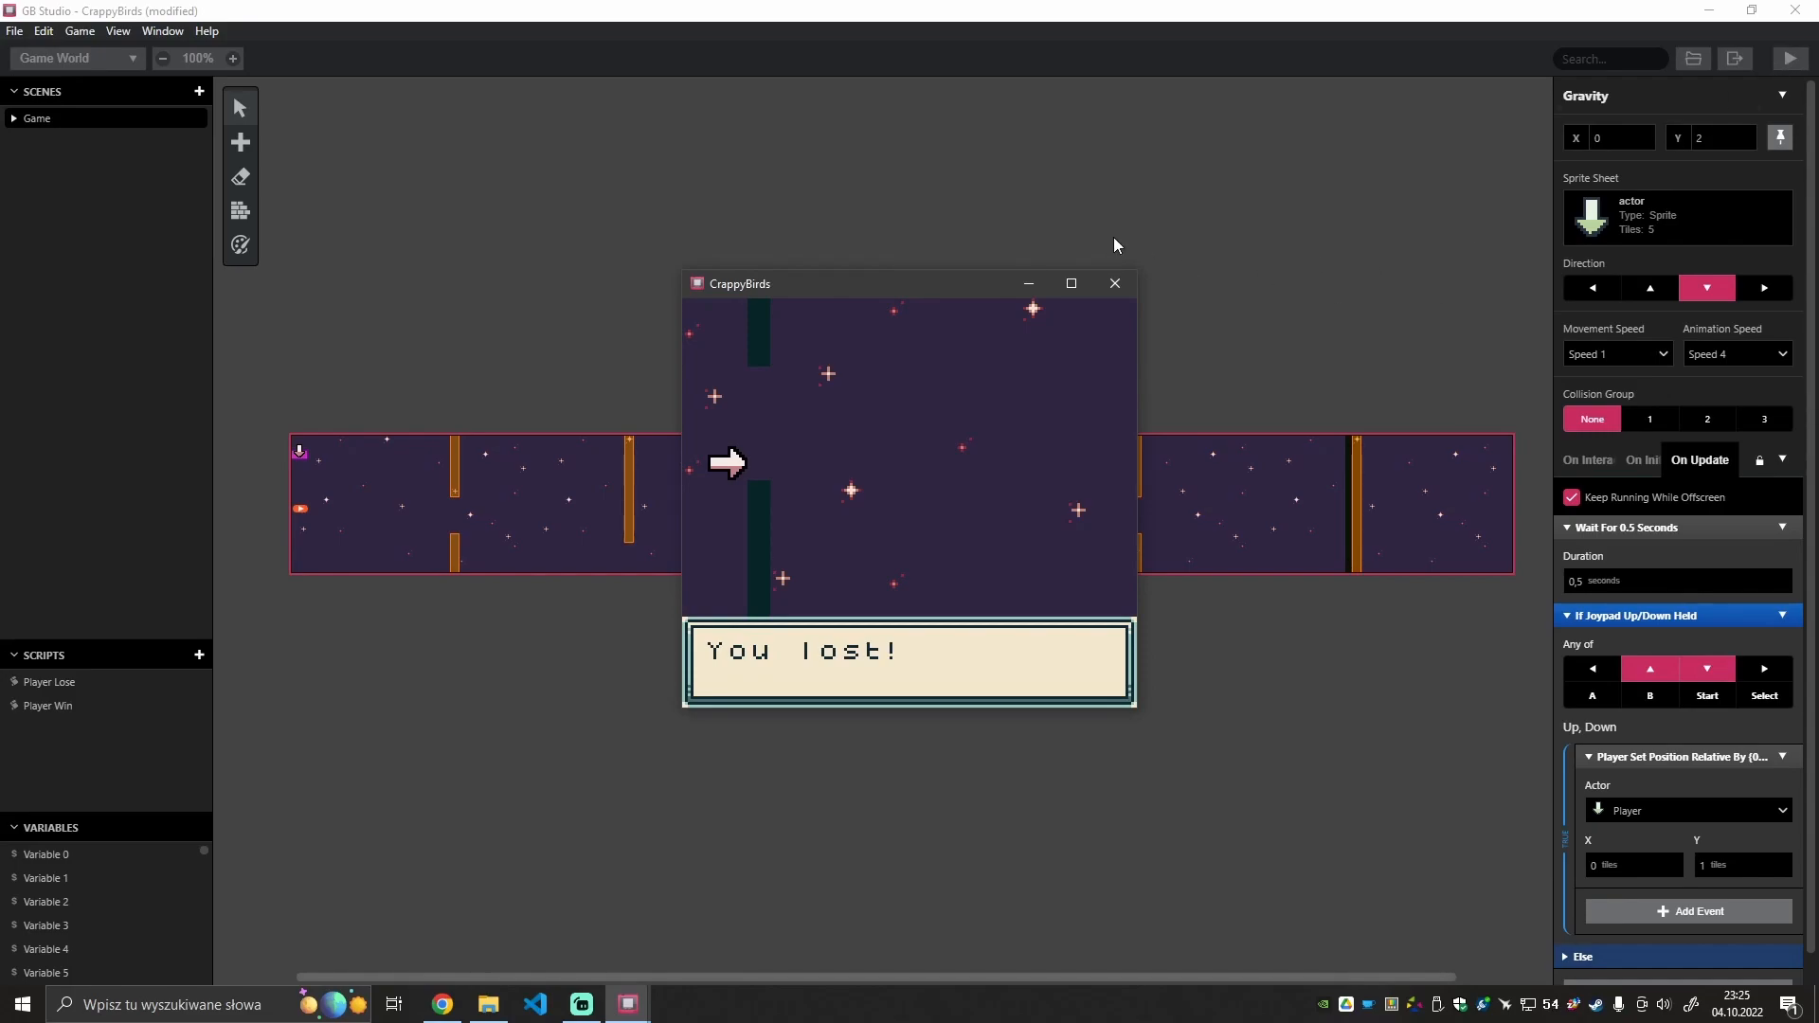
click(1134, 282)
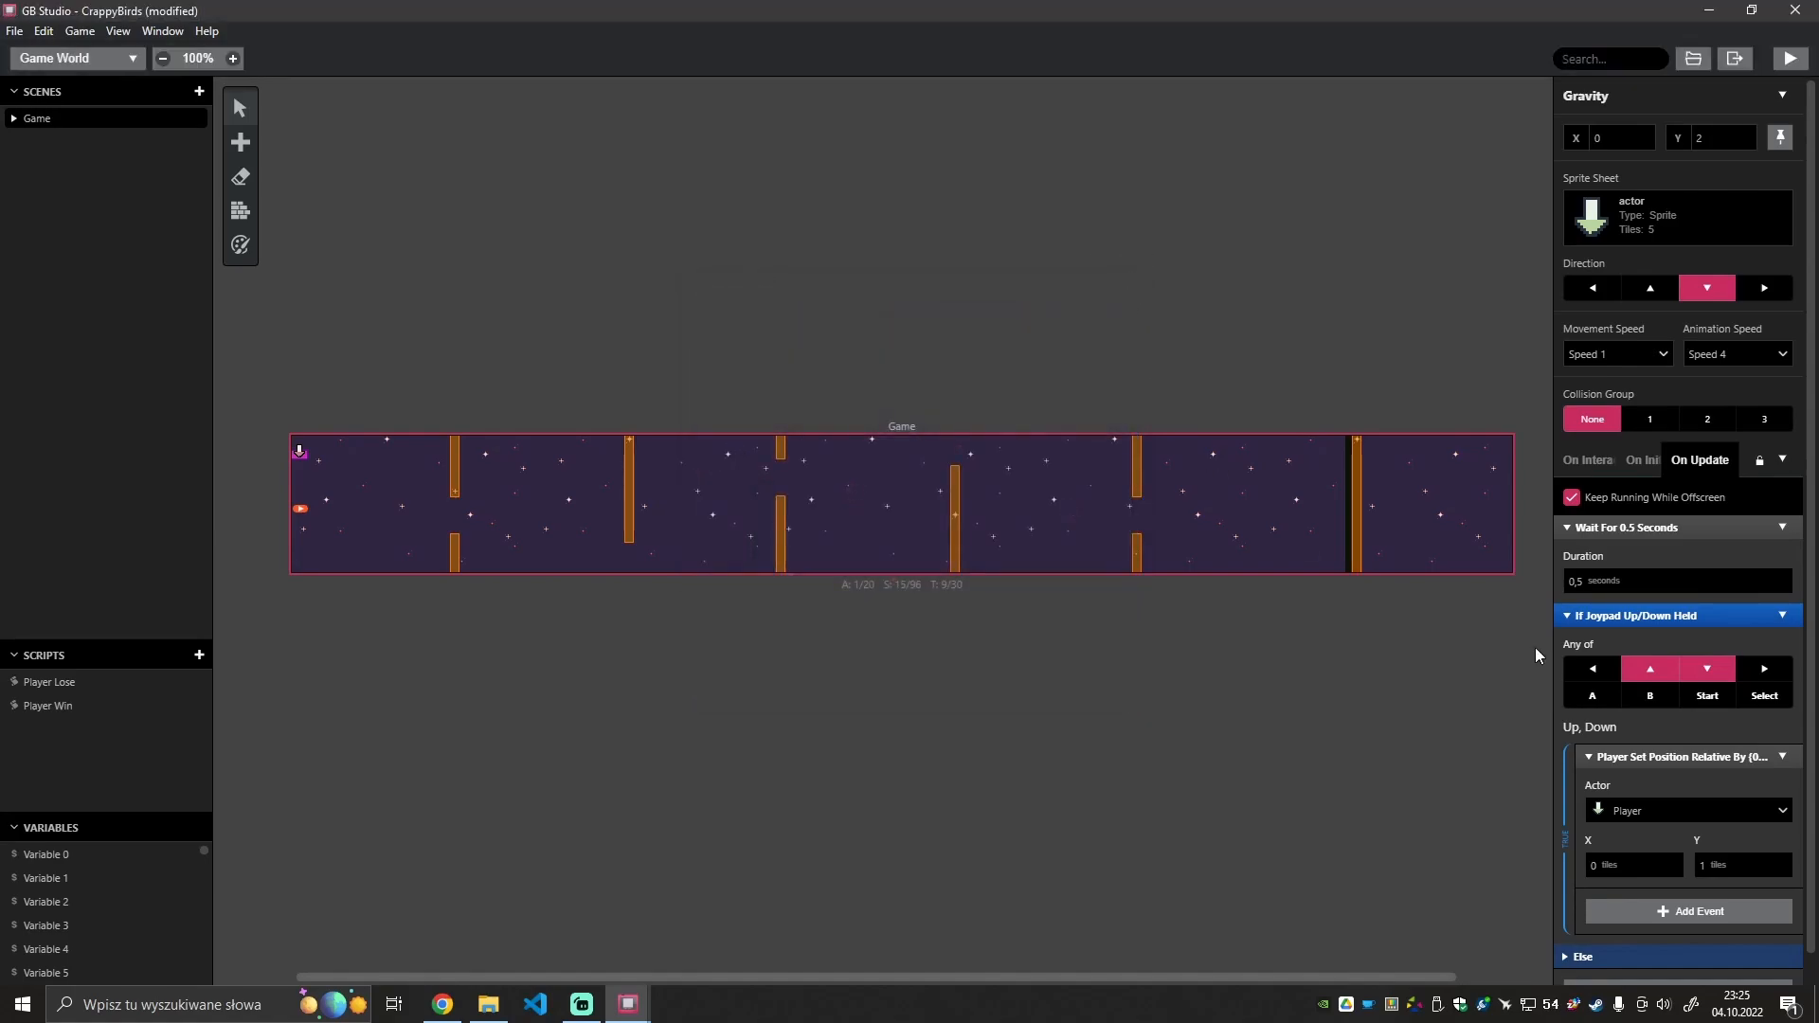
Expand the joypad condition's Else branch and move the player's relative position event into it.
scroll(1628, 701, down, 1)
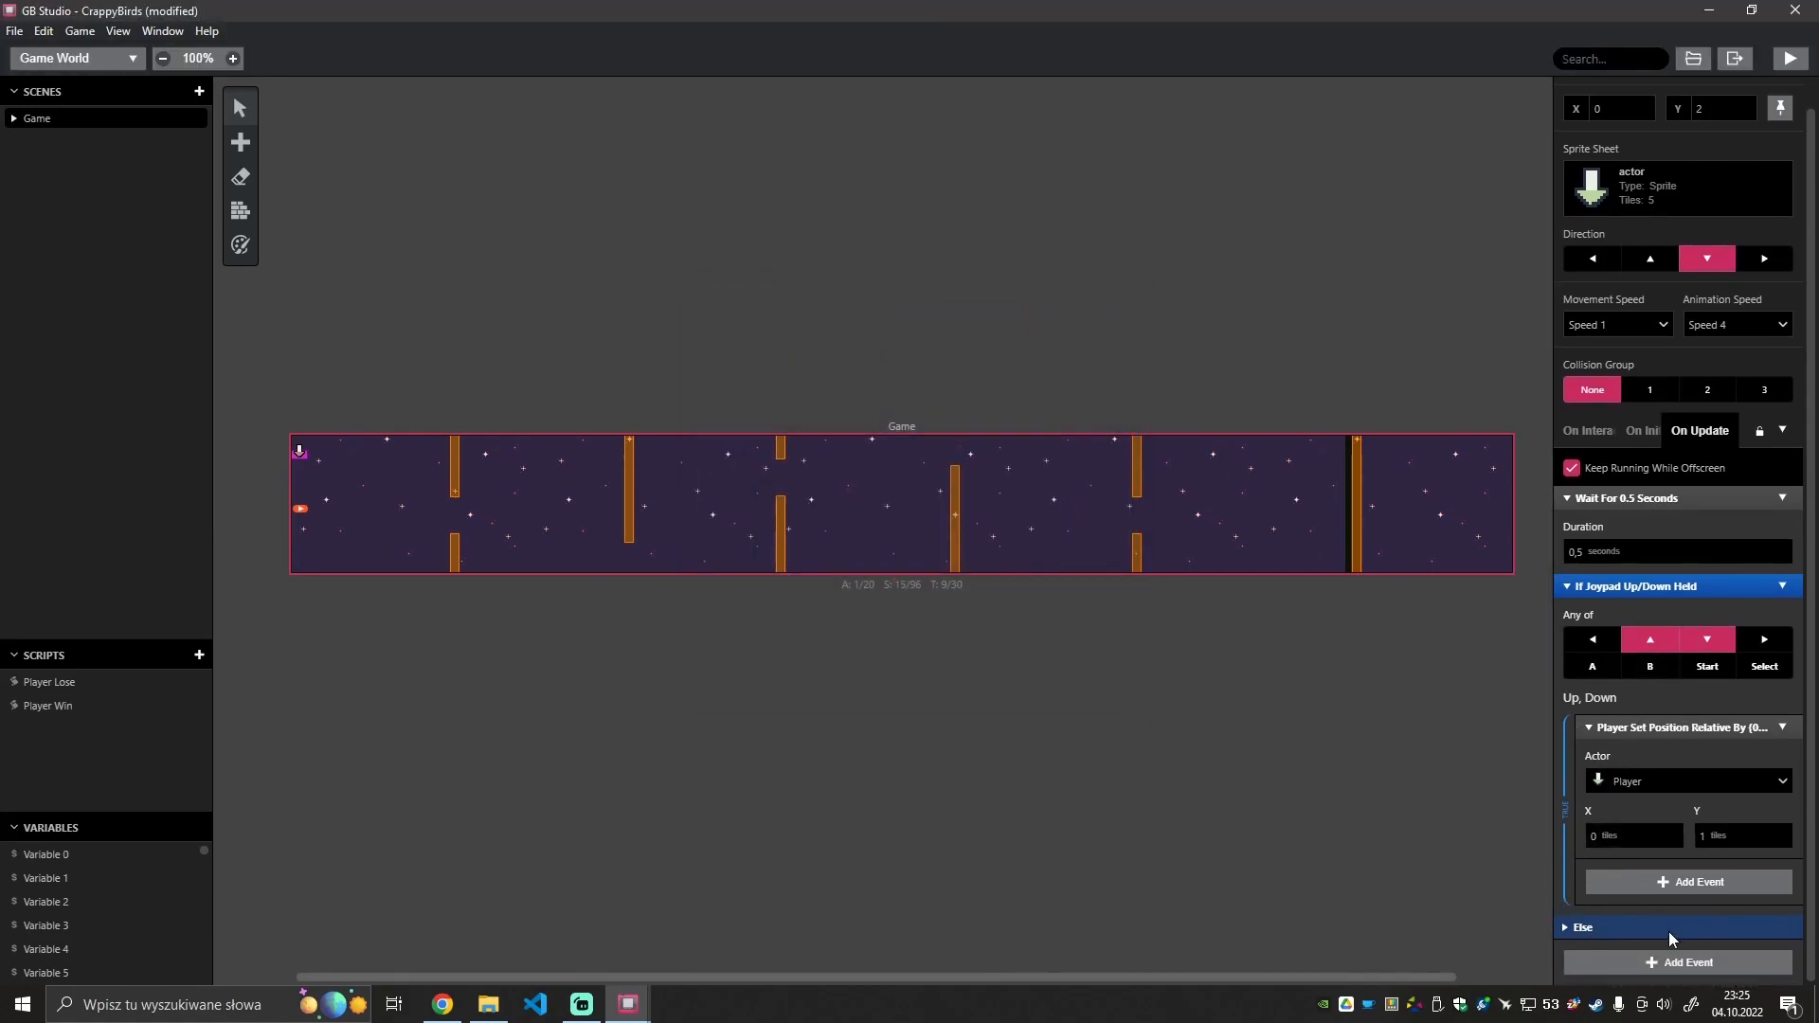
click(1565, 929)
scroll(1611, 805, down, 1)
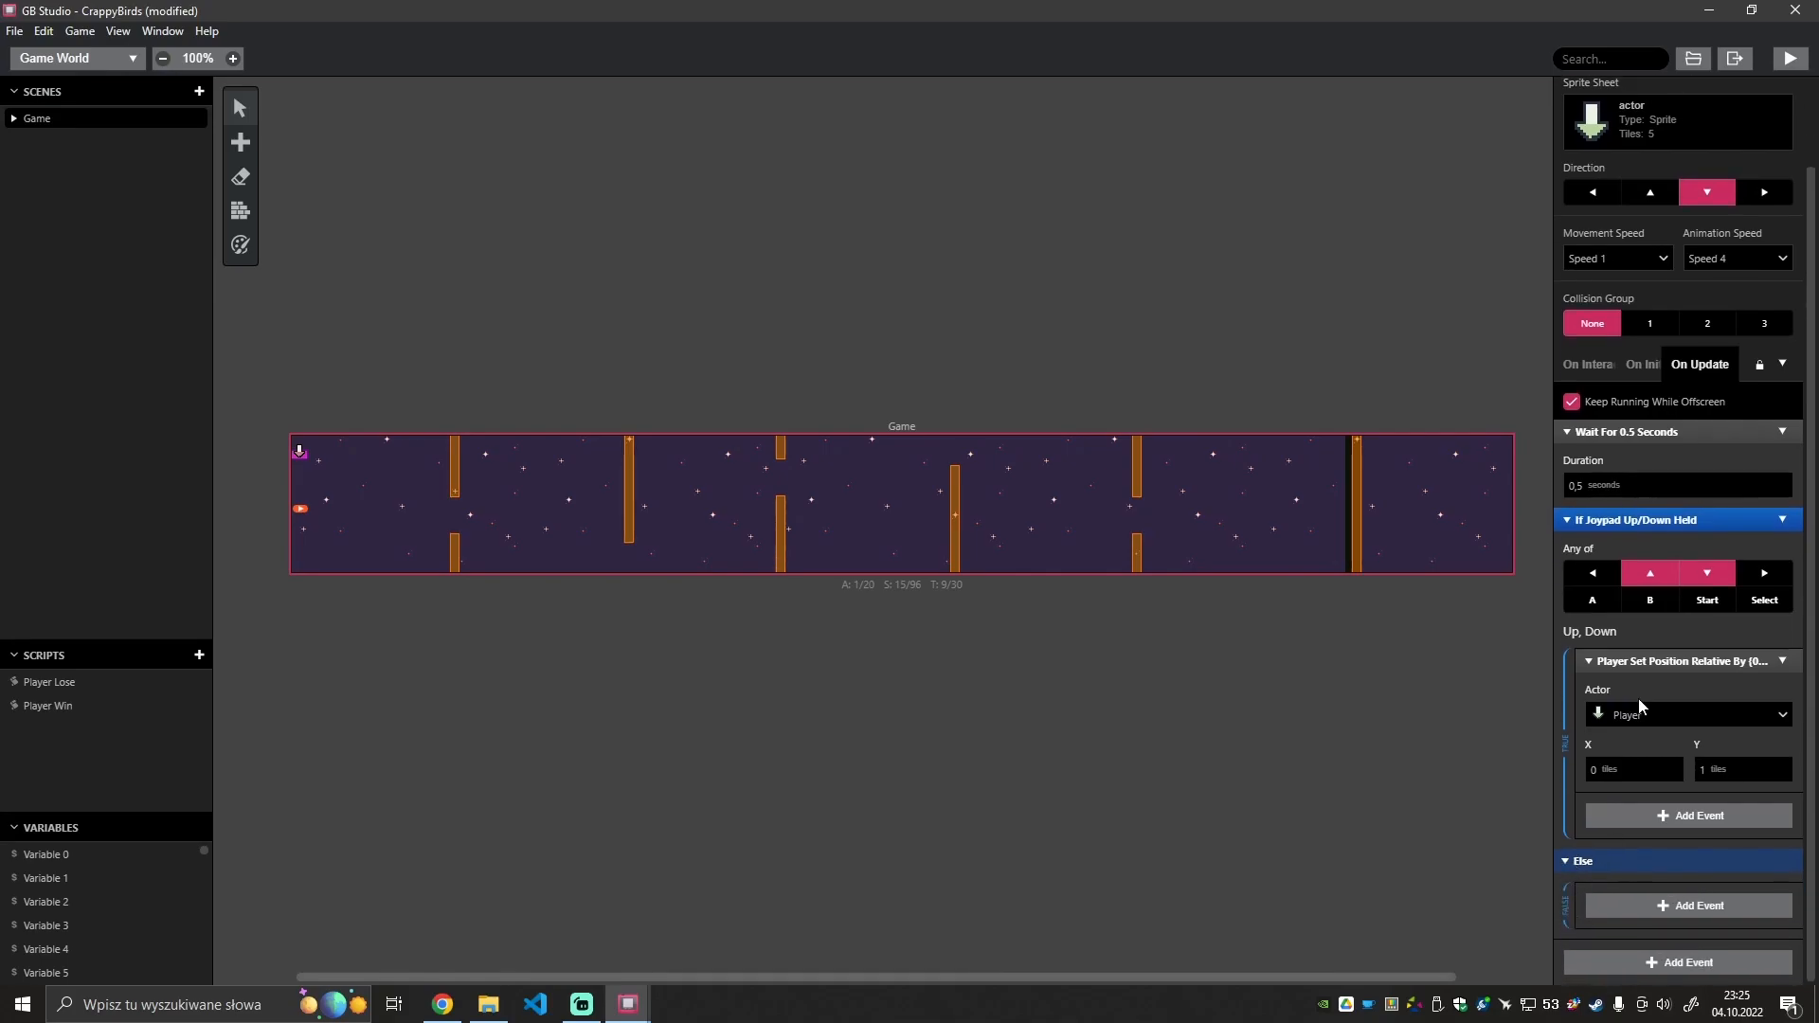
drag(1641, 654, 1638, 850)
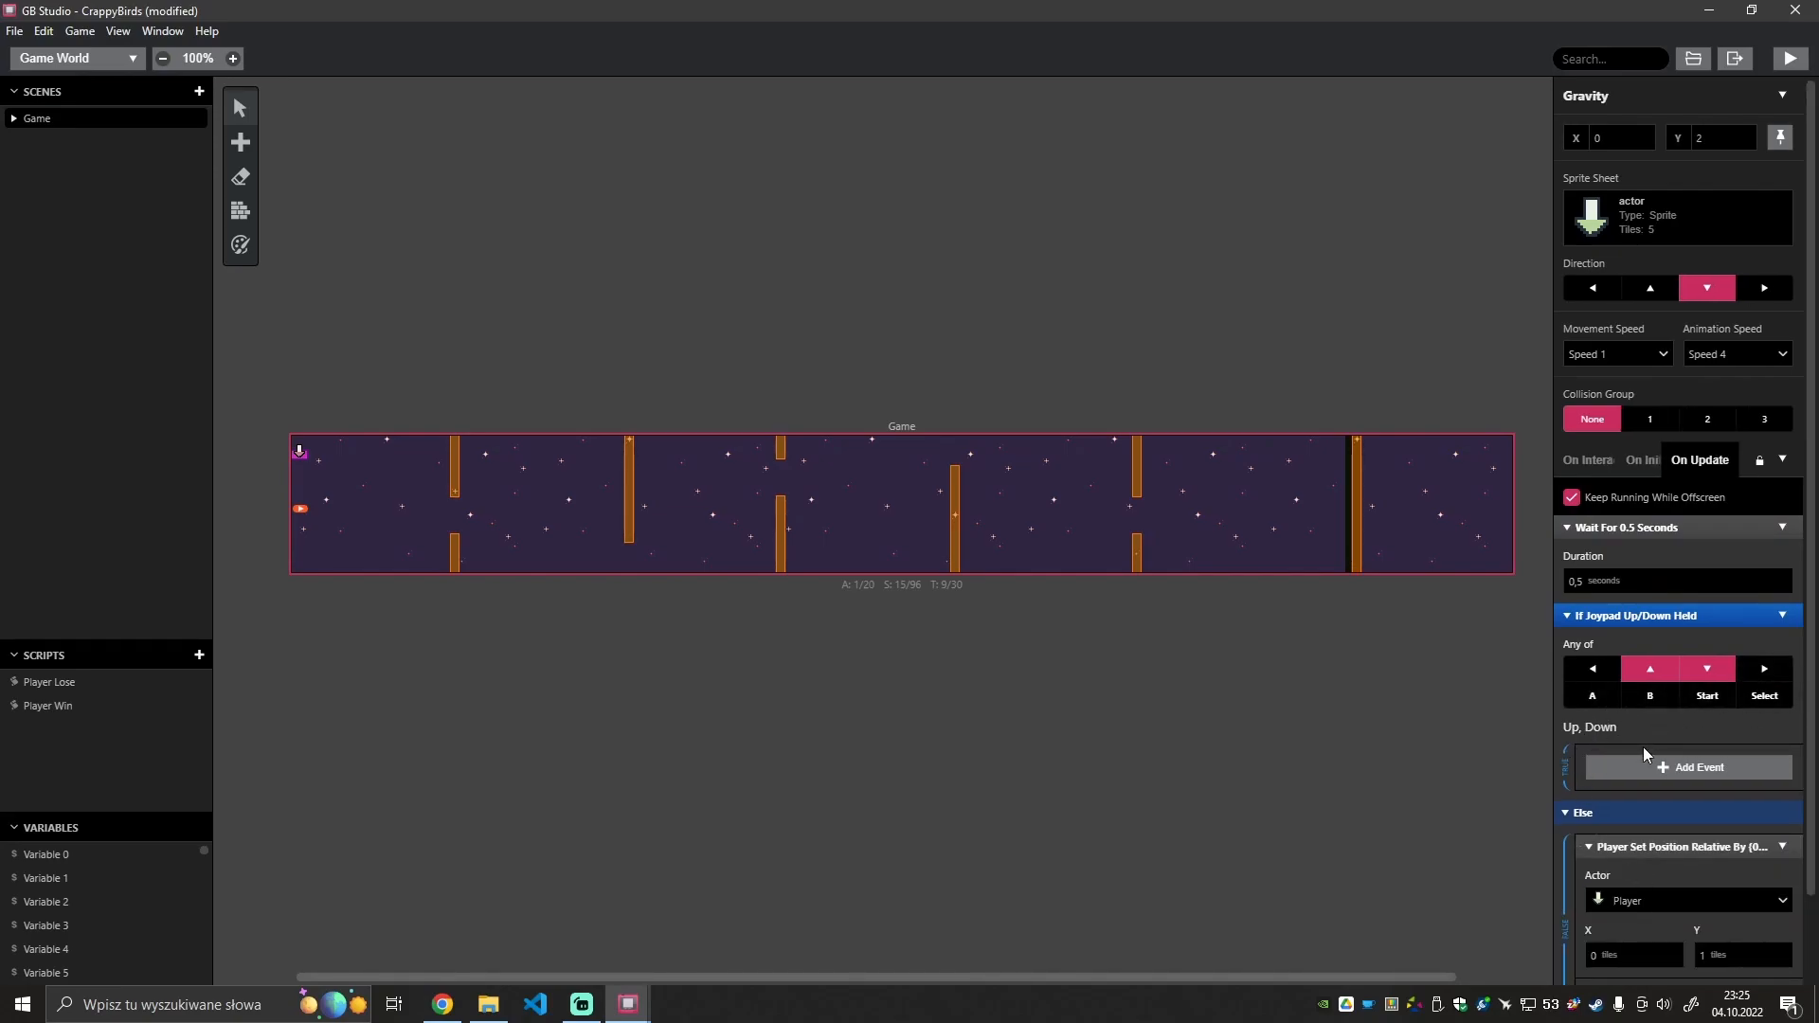
Run the game to test gravity from the Else branch while steering past the pillars, and close the game window.
click(1791, 58)
key(Down)
key(Up)
key(Down)
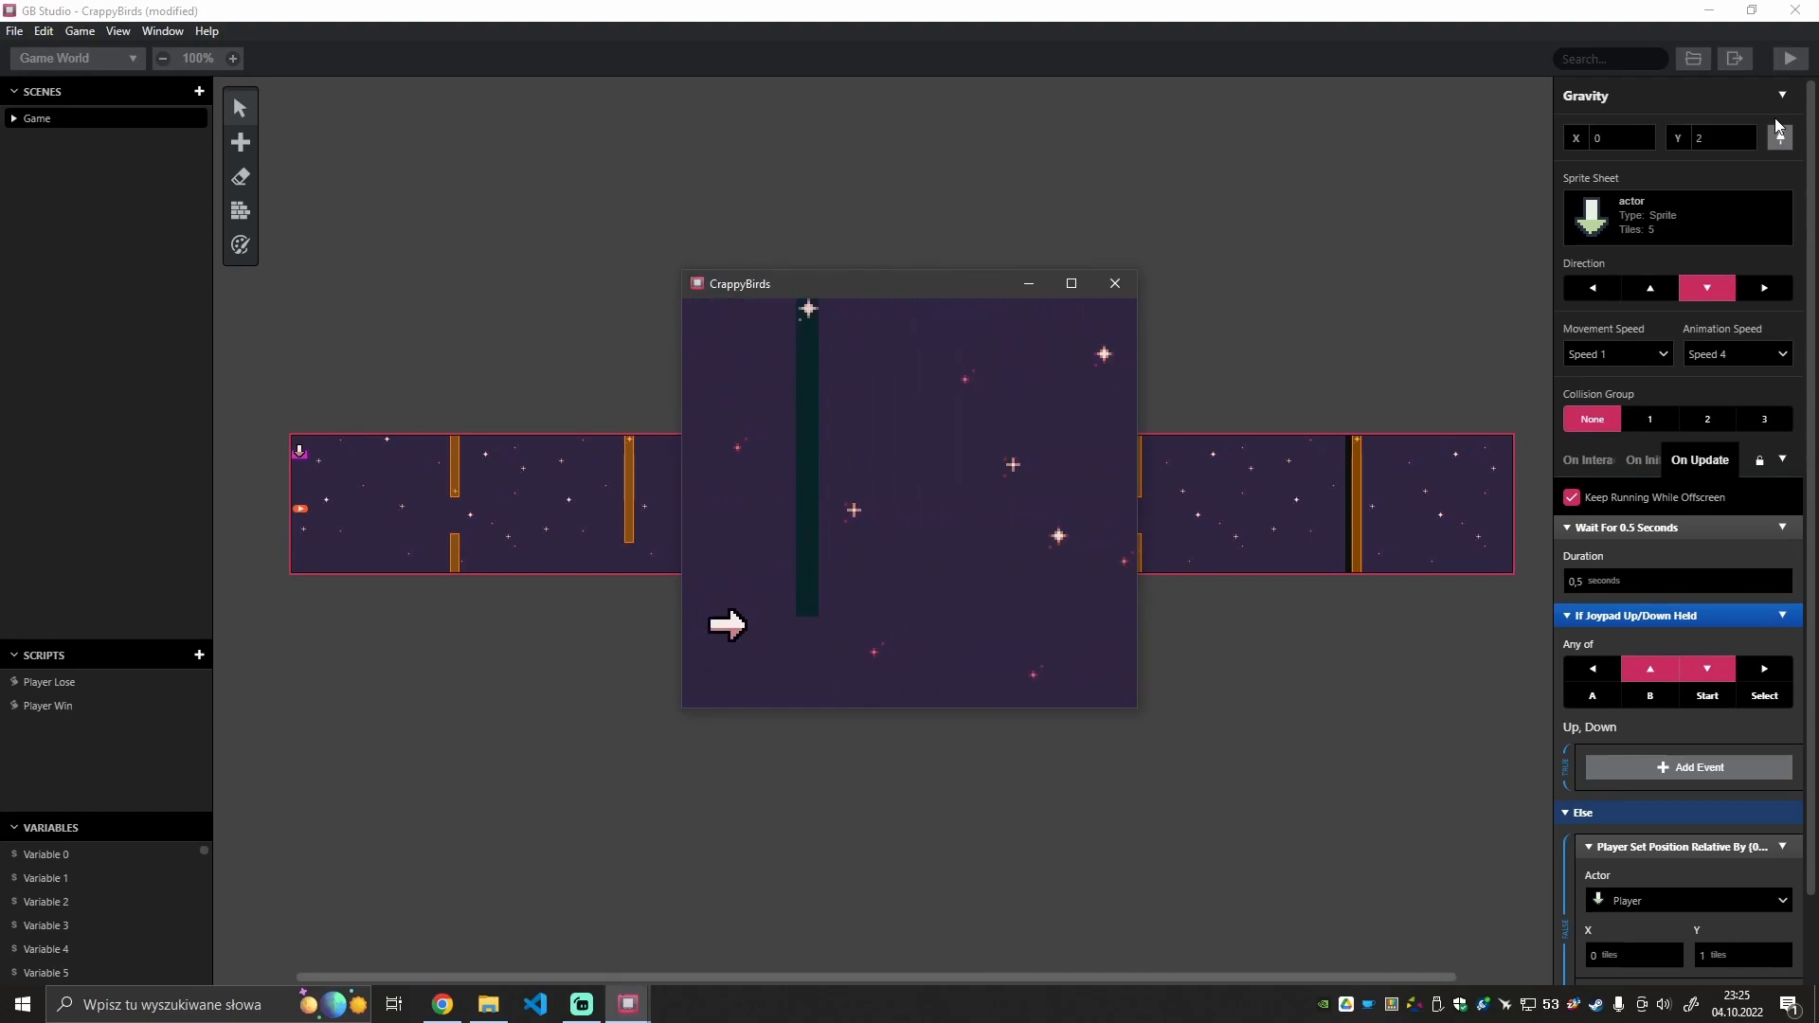
key(Up)
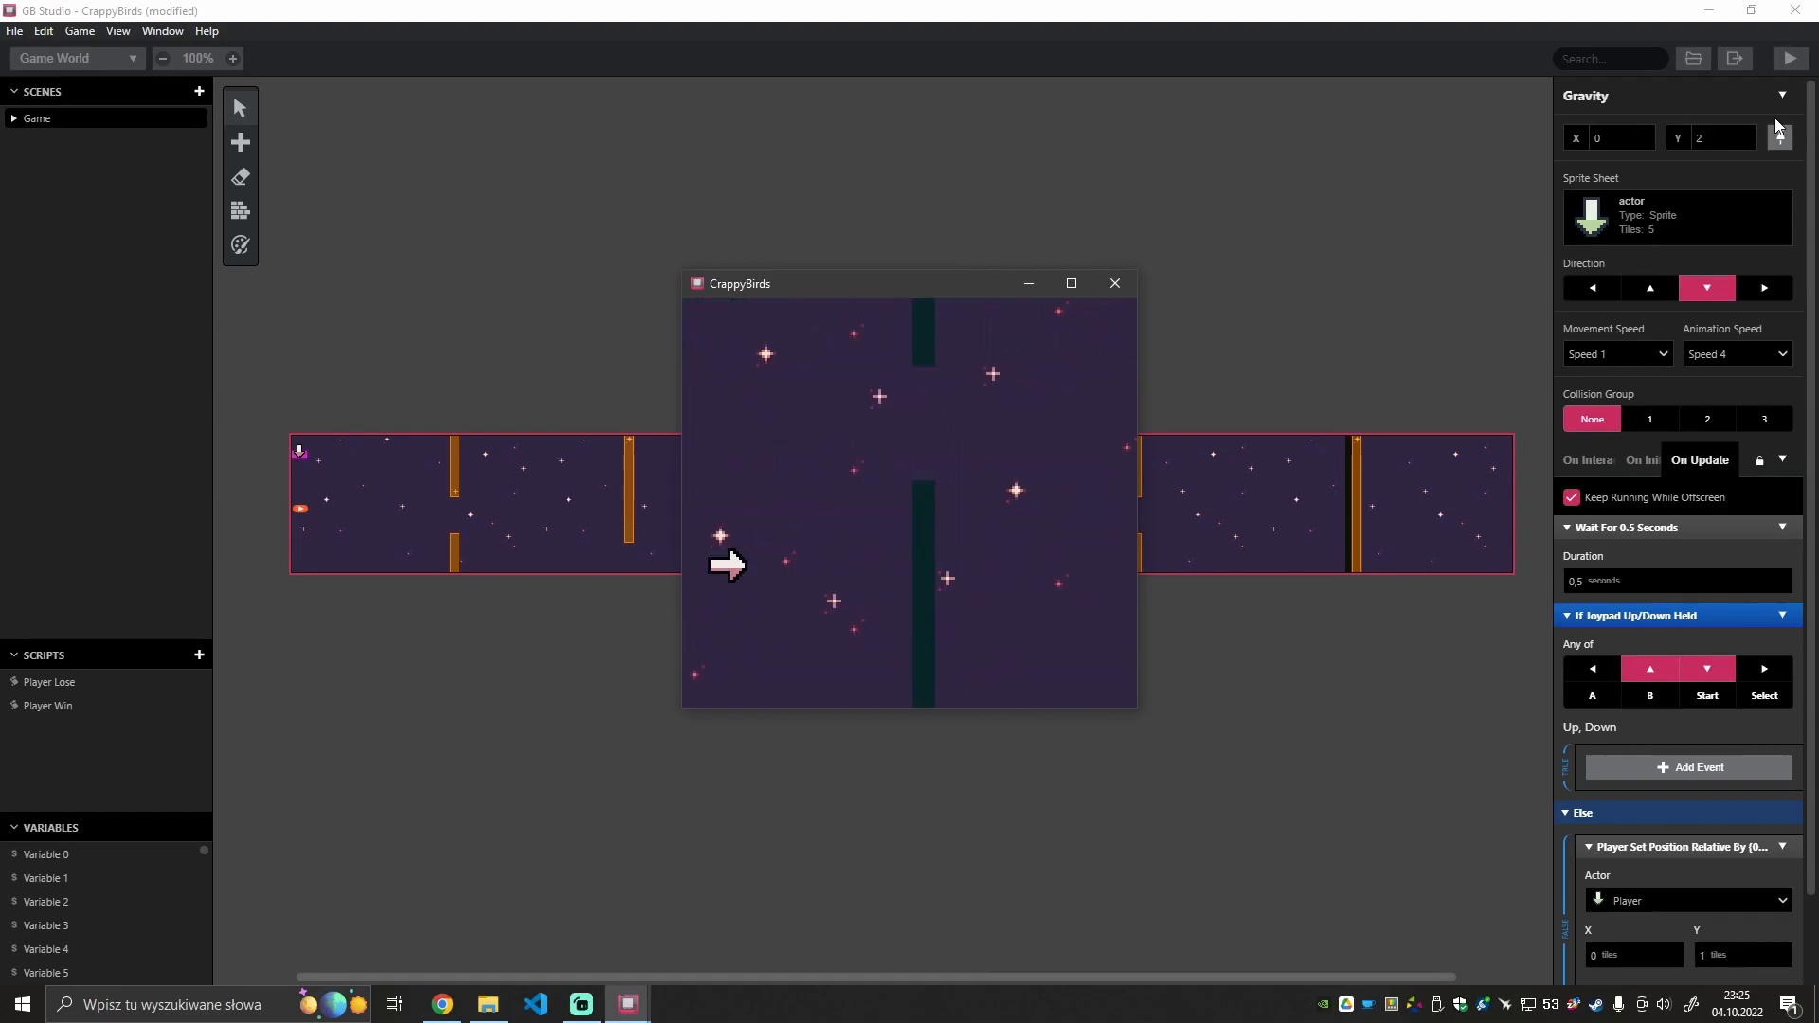
click(1114, 283)
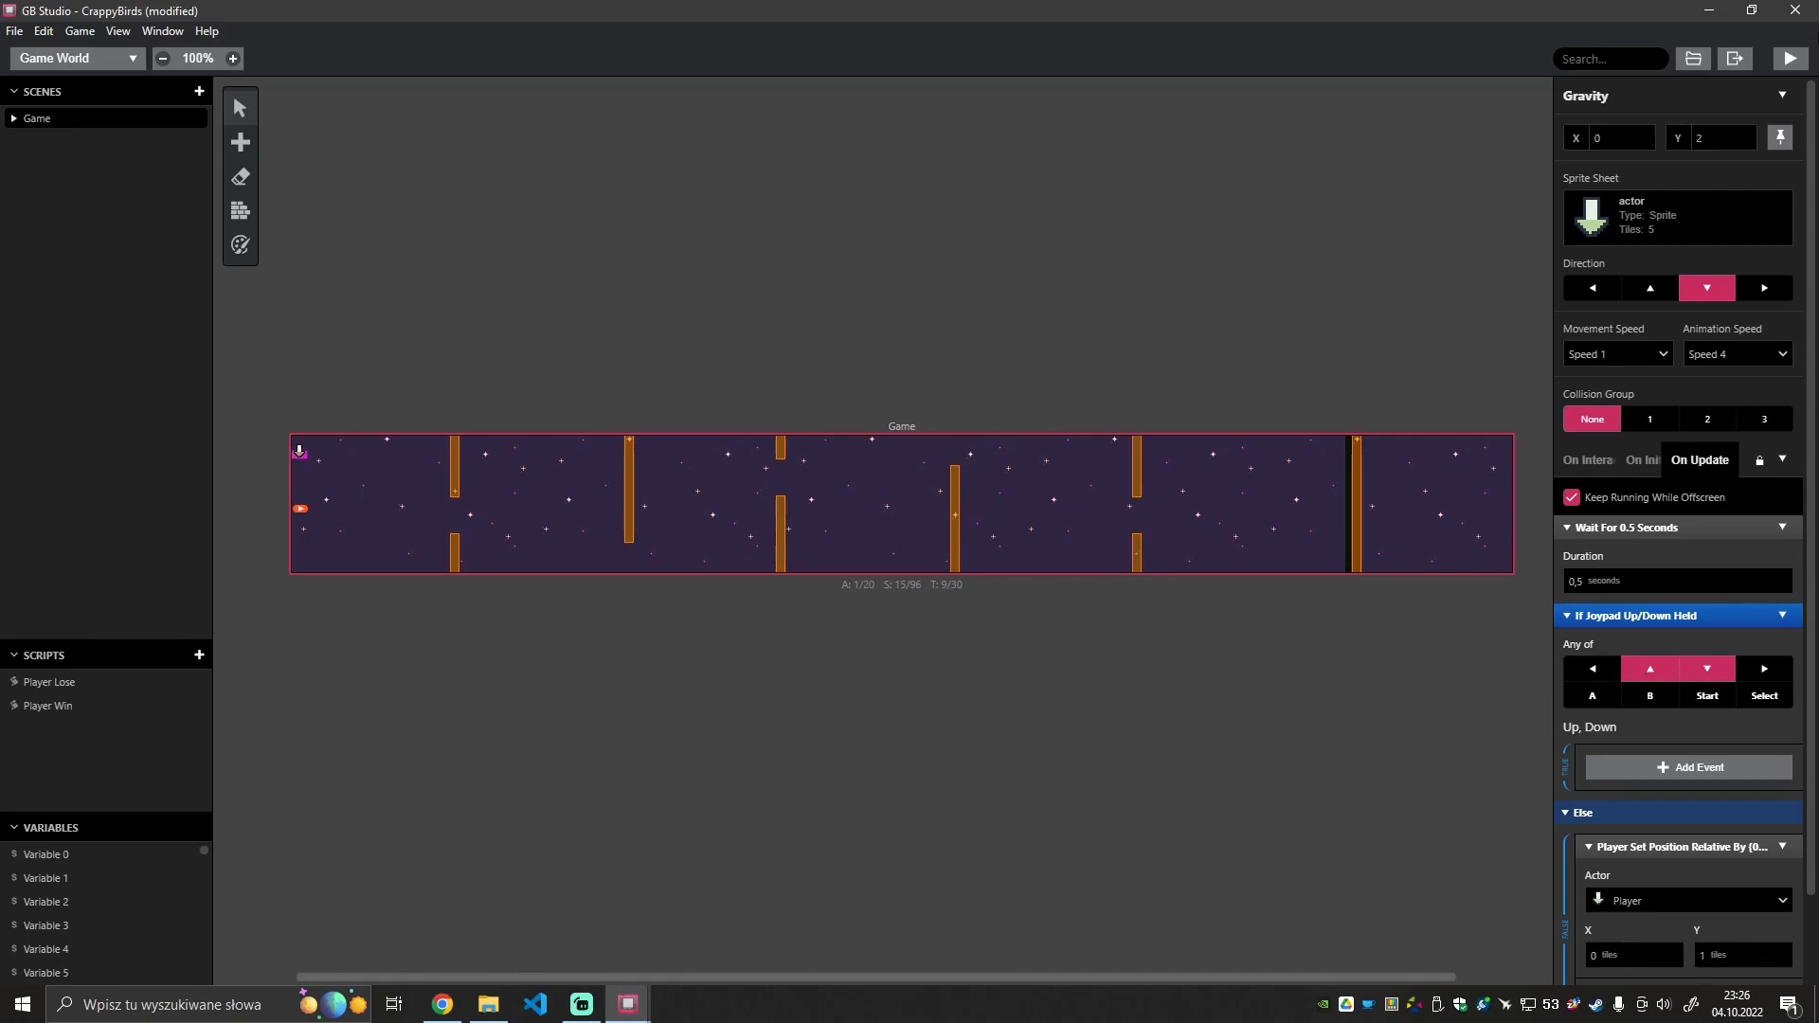
Deselect the Gravity actor, playtest again using only upward steering against gravity, and close the game window.
click(817, 785)
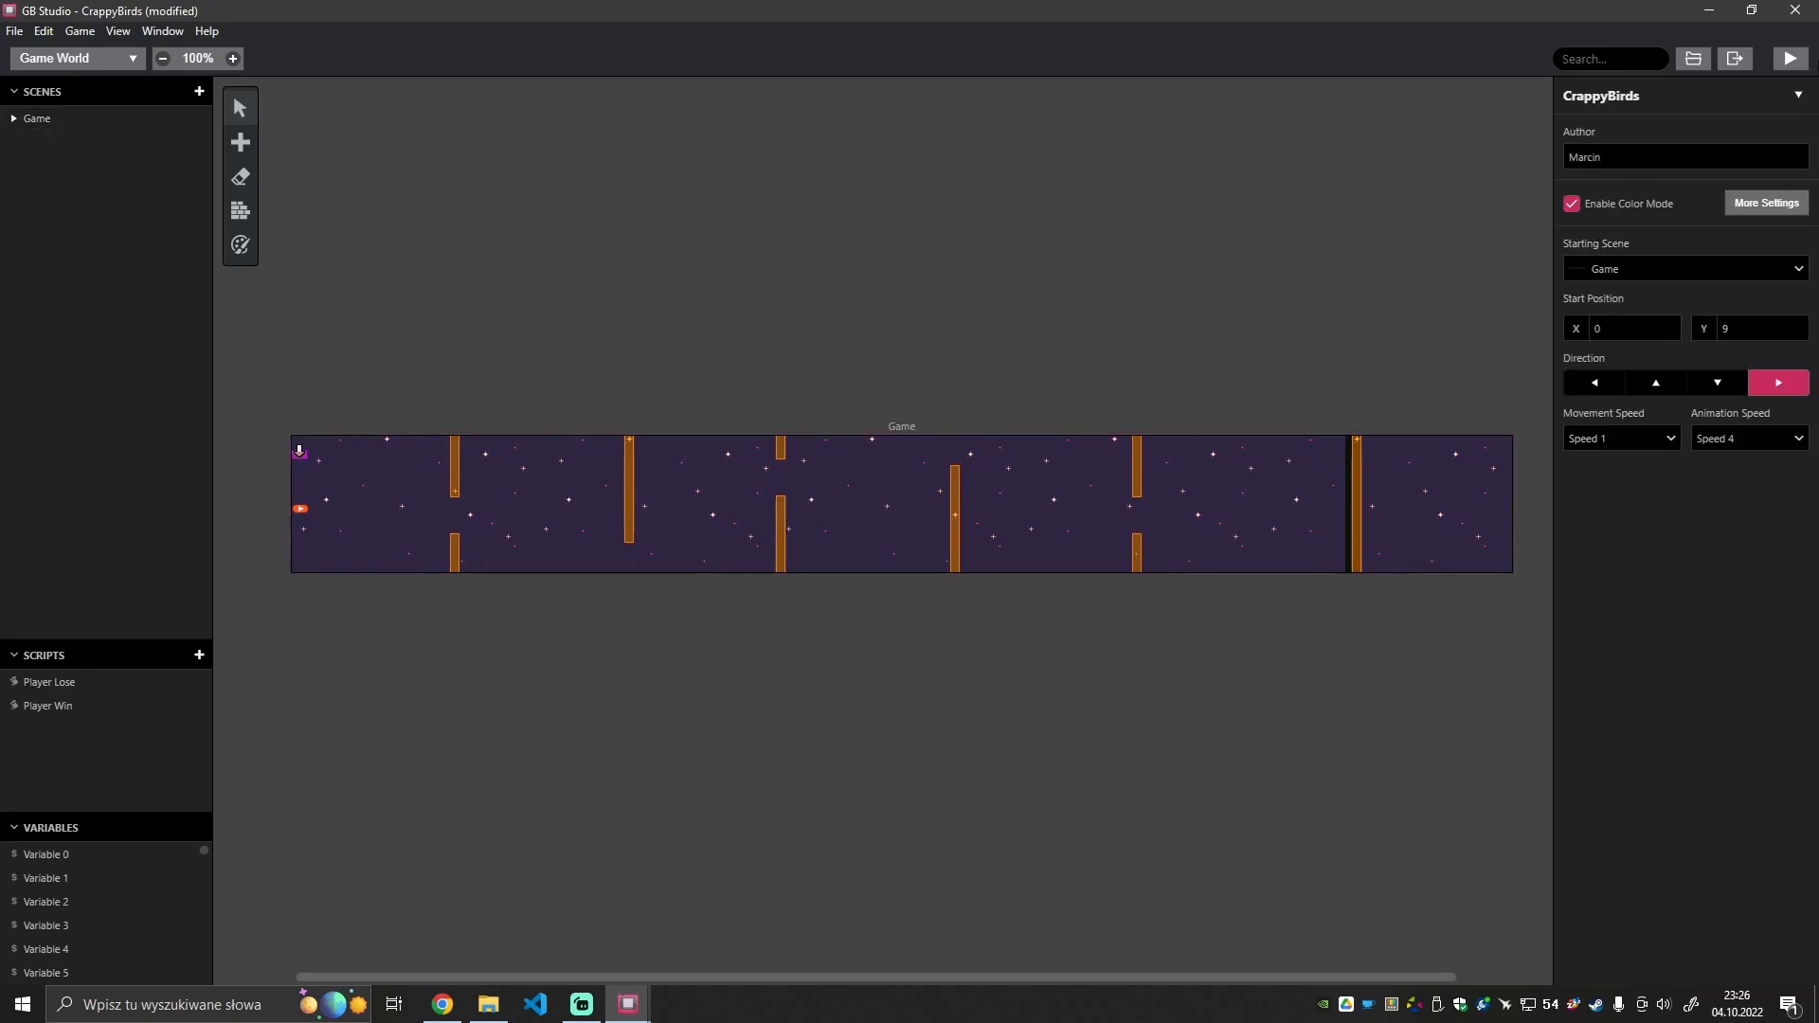
click(1788, 59)
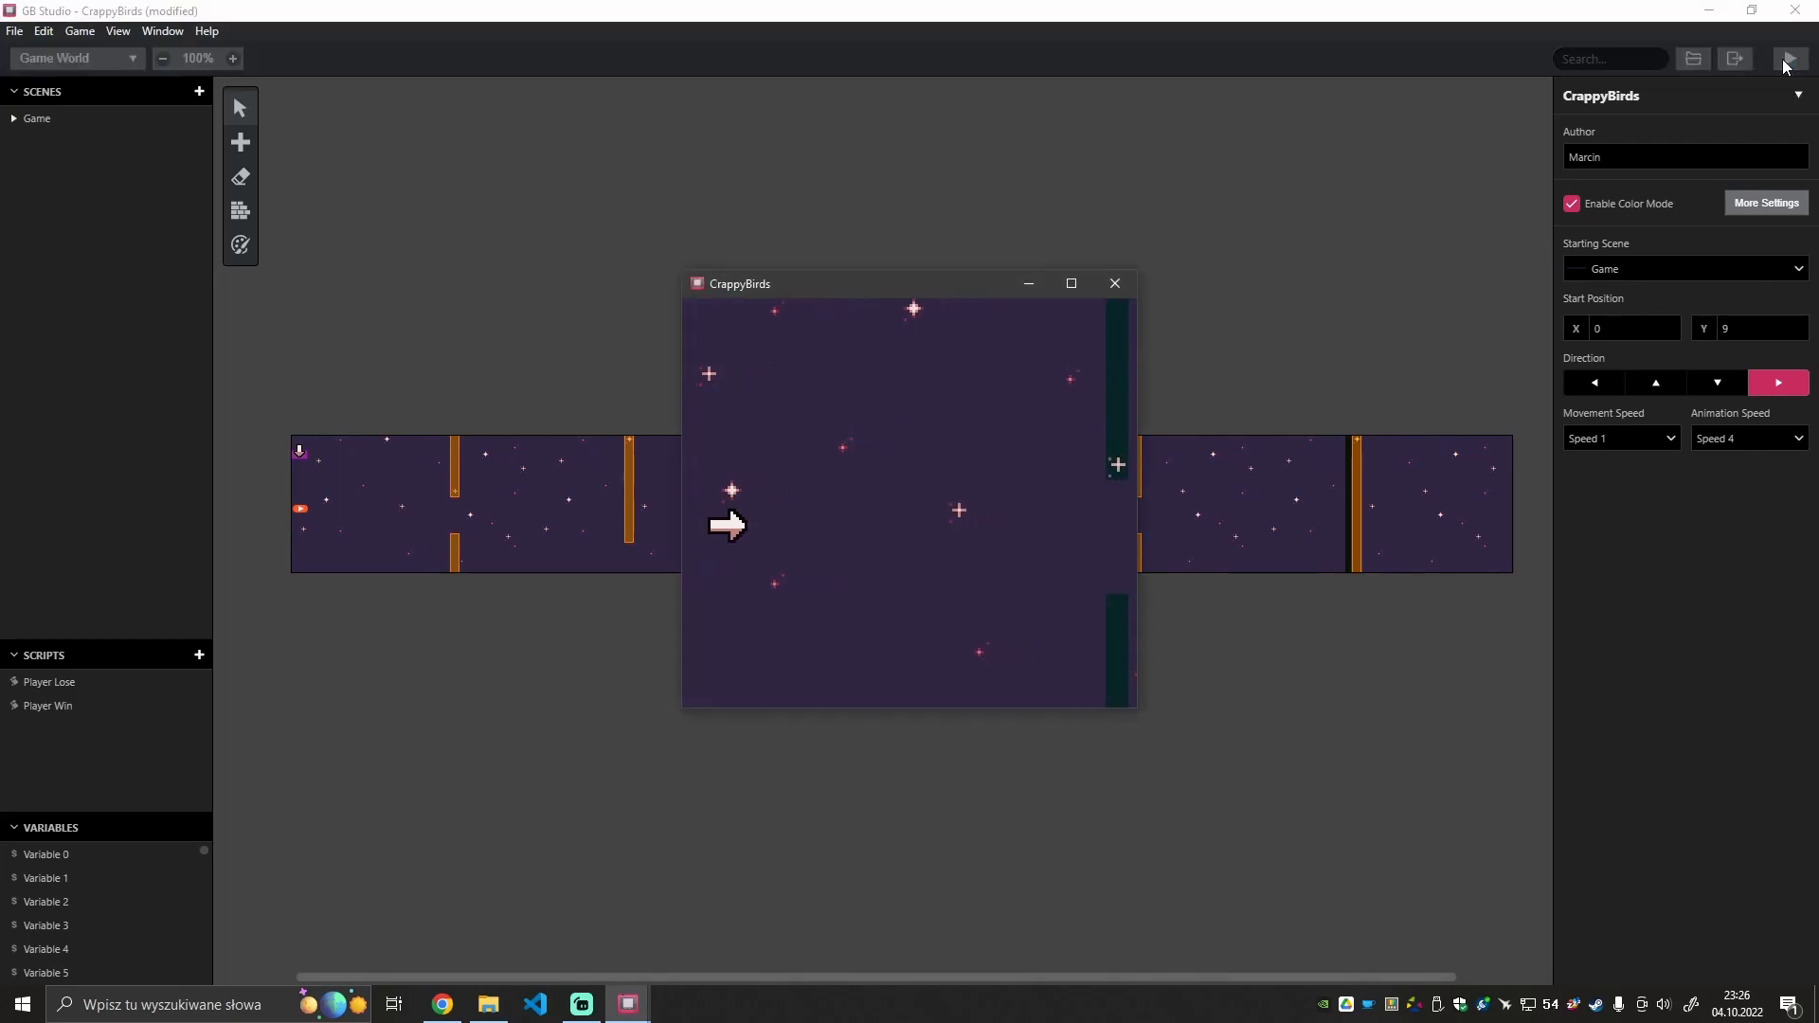
key(Up)
key(Up)
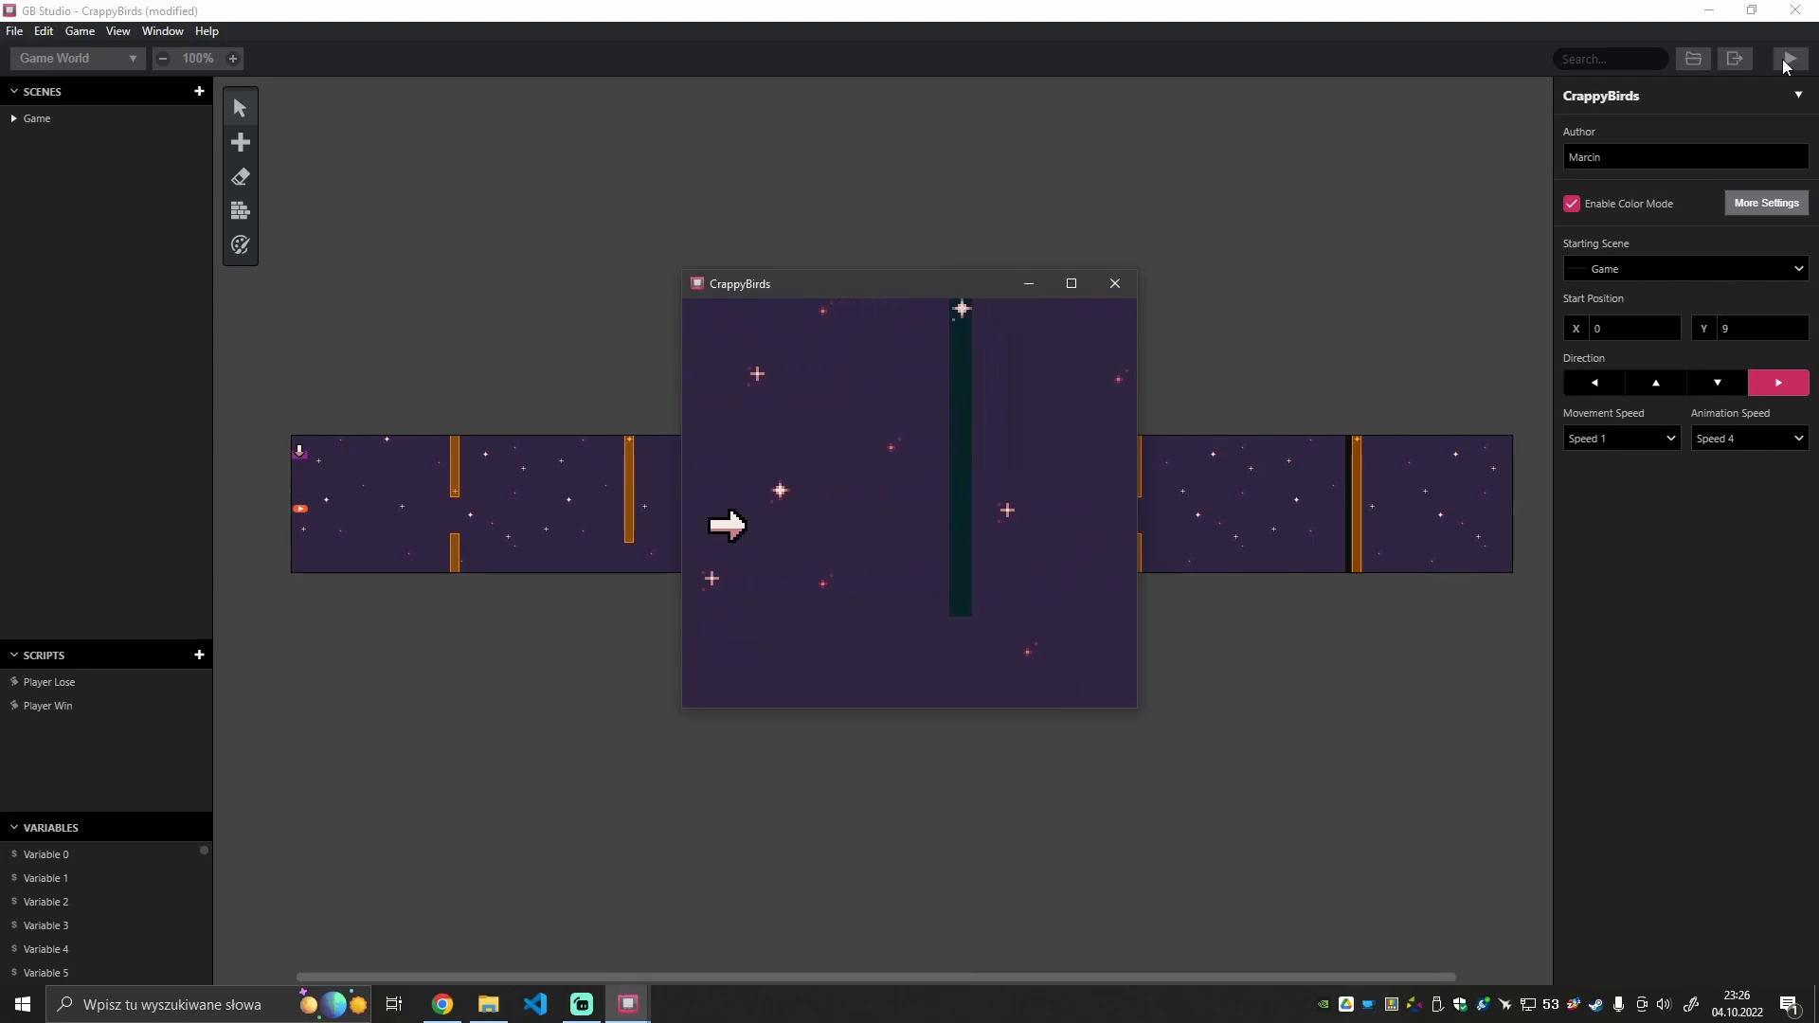
key(Up)
key(Up)
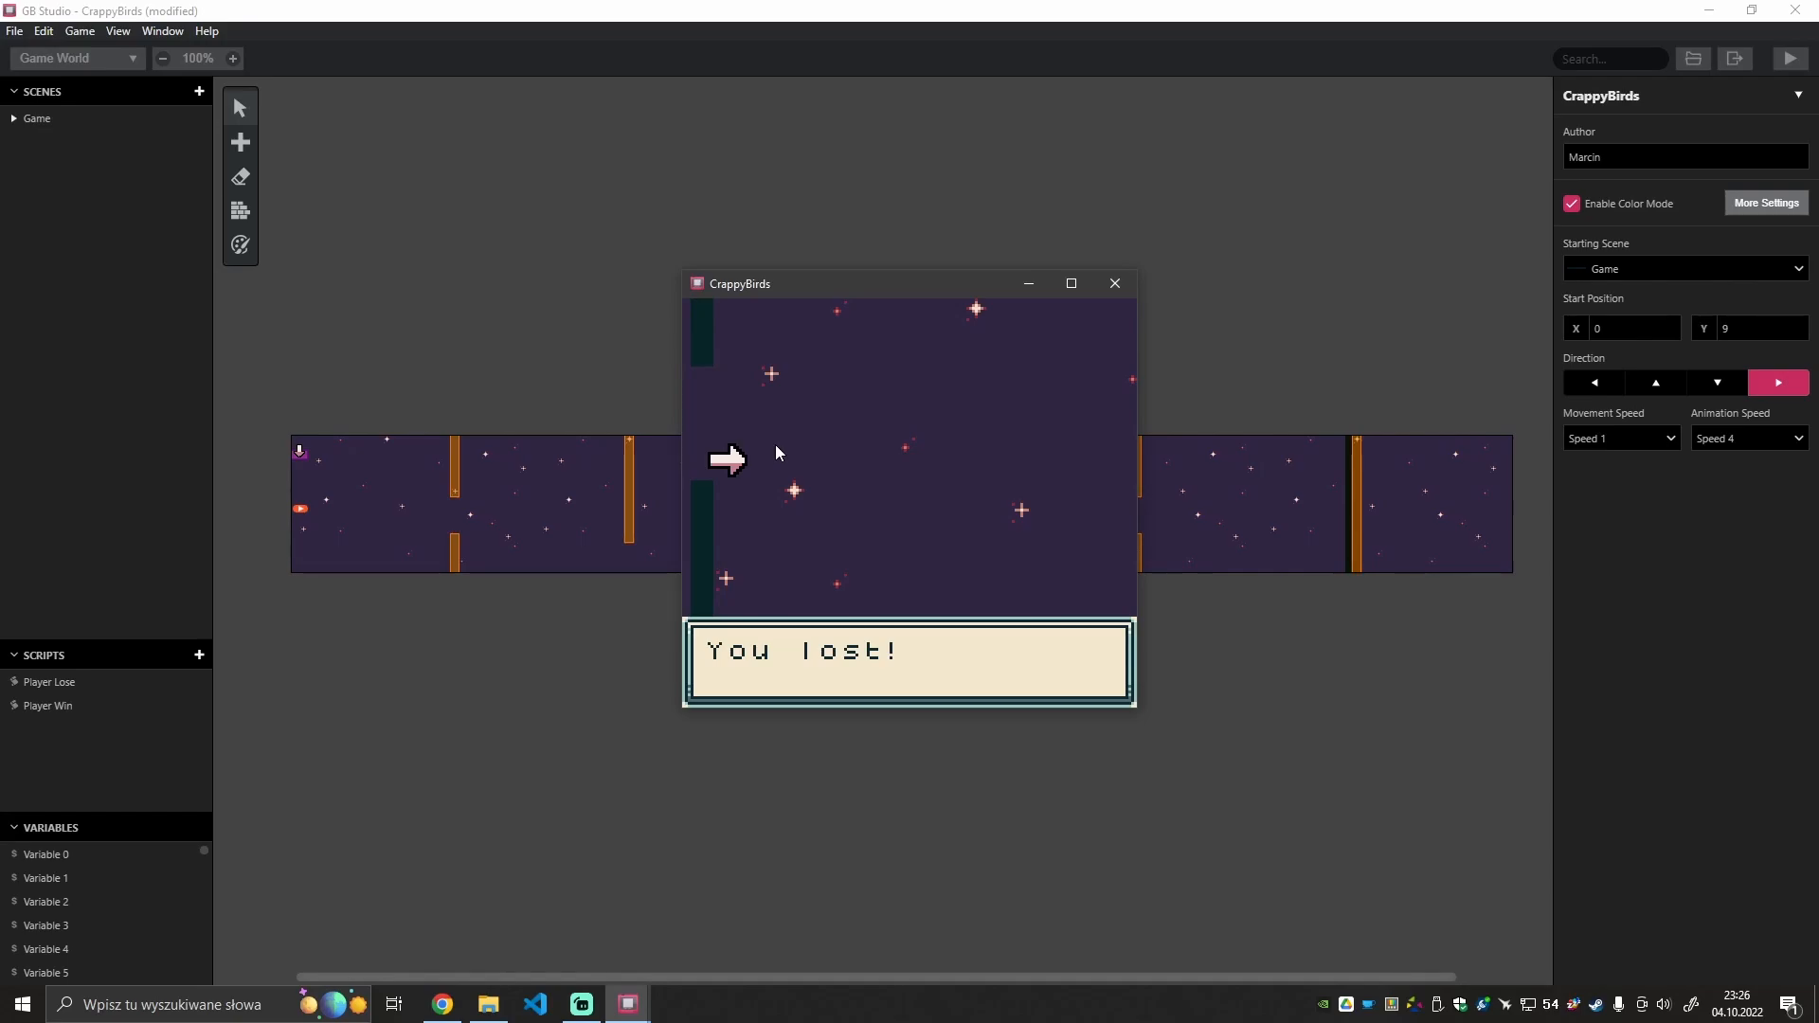
key(alt+F4)
Add one-tile-wide triggers just behind the gaps of the first five pillar obstacles in the Game scene.
mouse_move(868, 426)
mouse_down()
mouse_move(840, 428)
mouse_move(857, 424)
mouse_up()
click(783, 716)
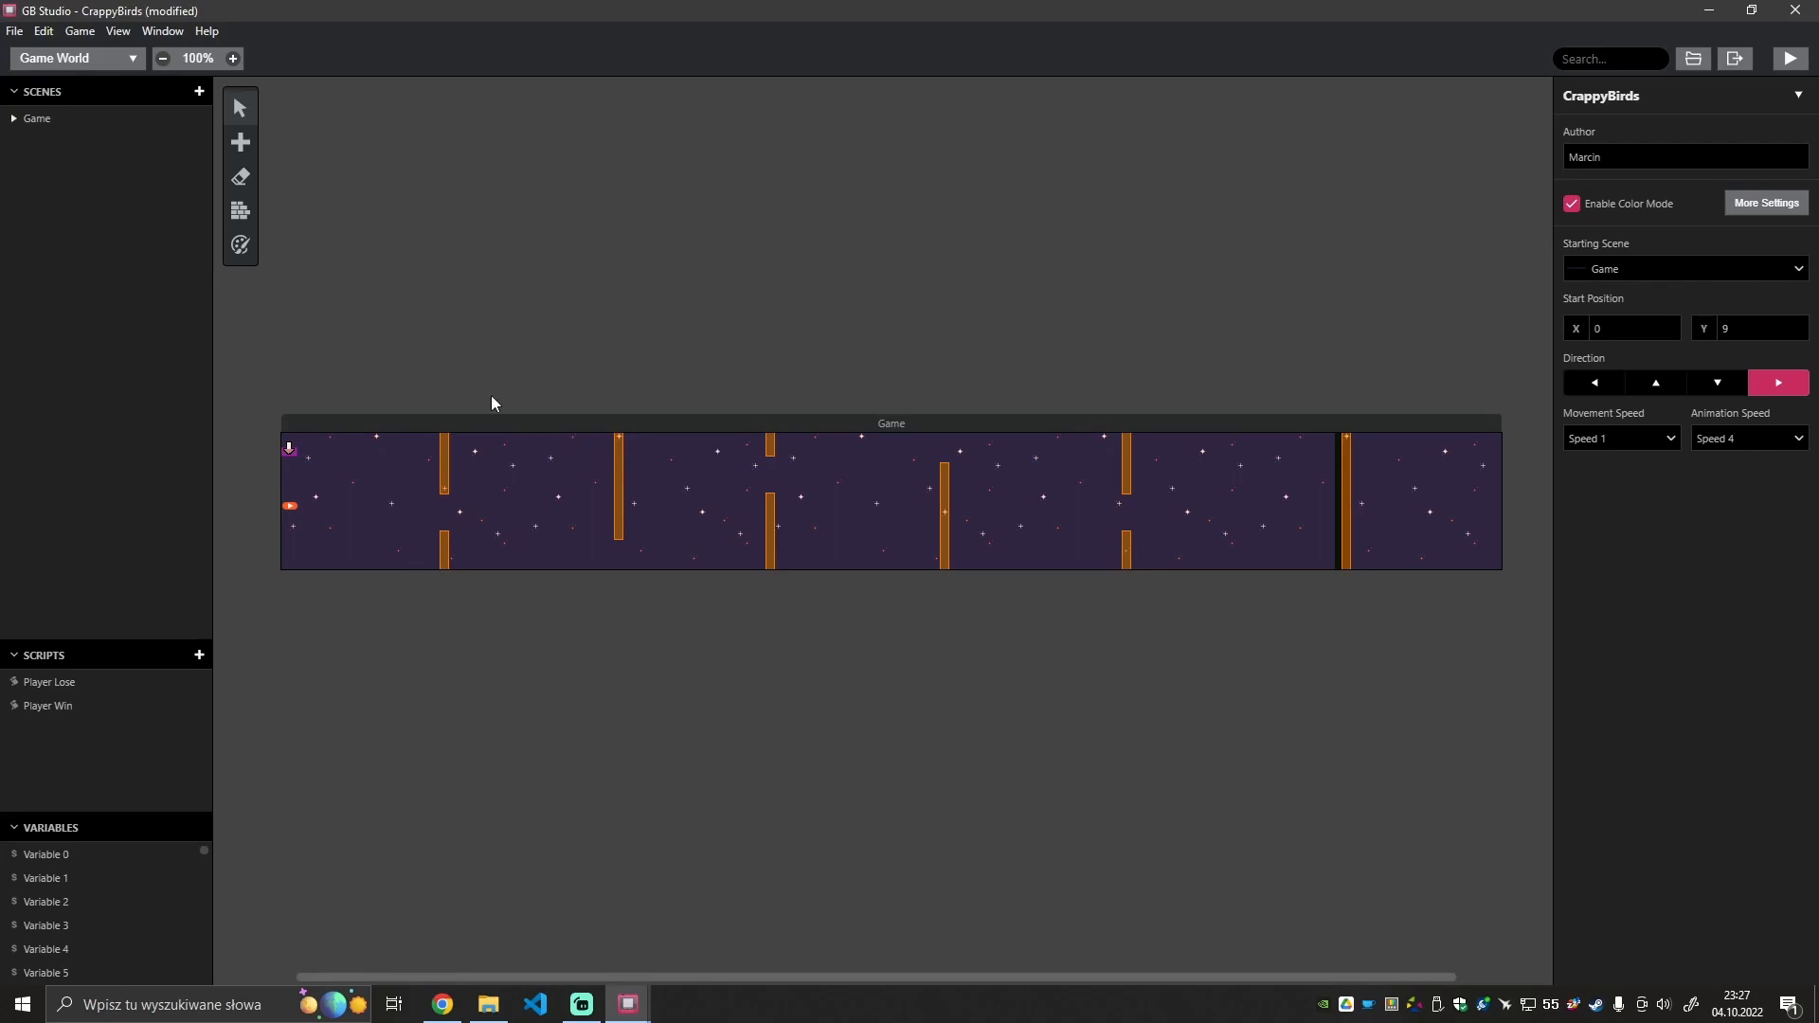
click(296, 206)
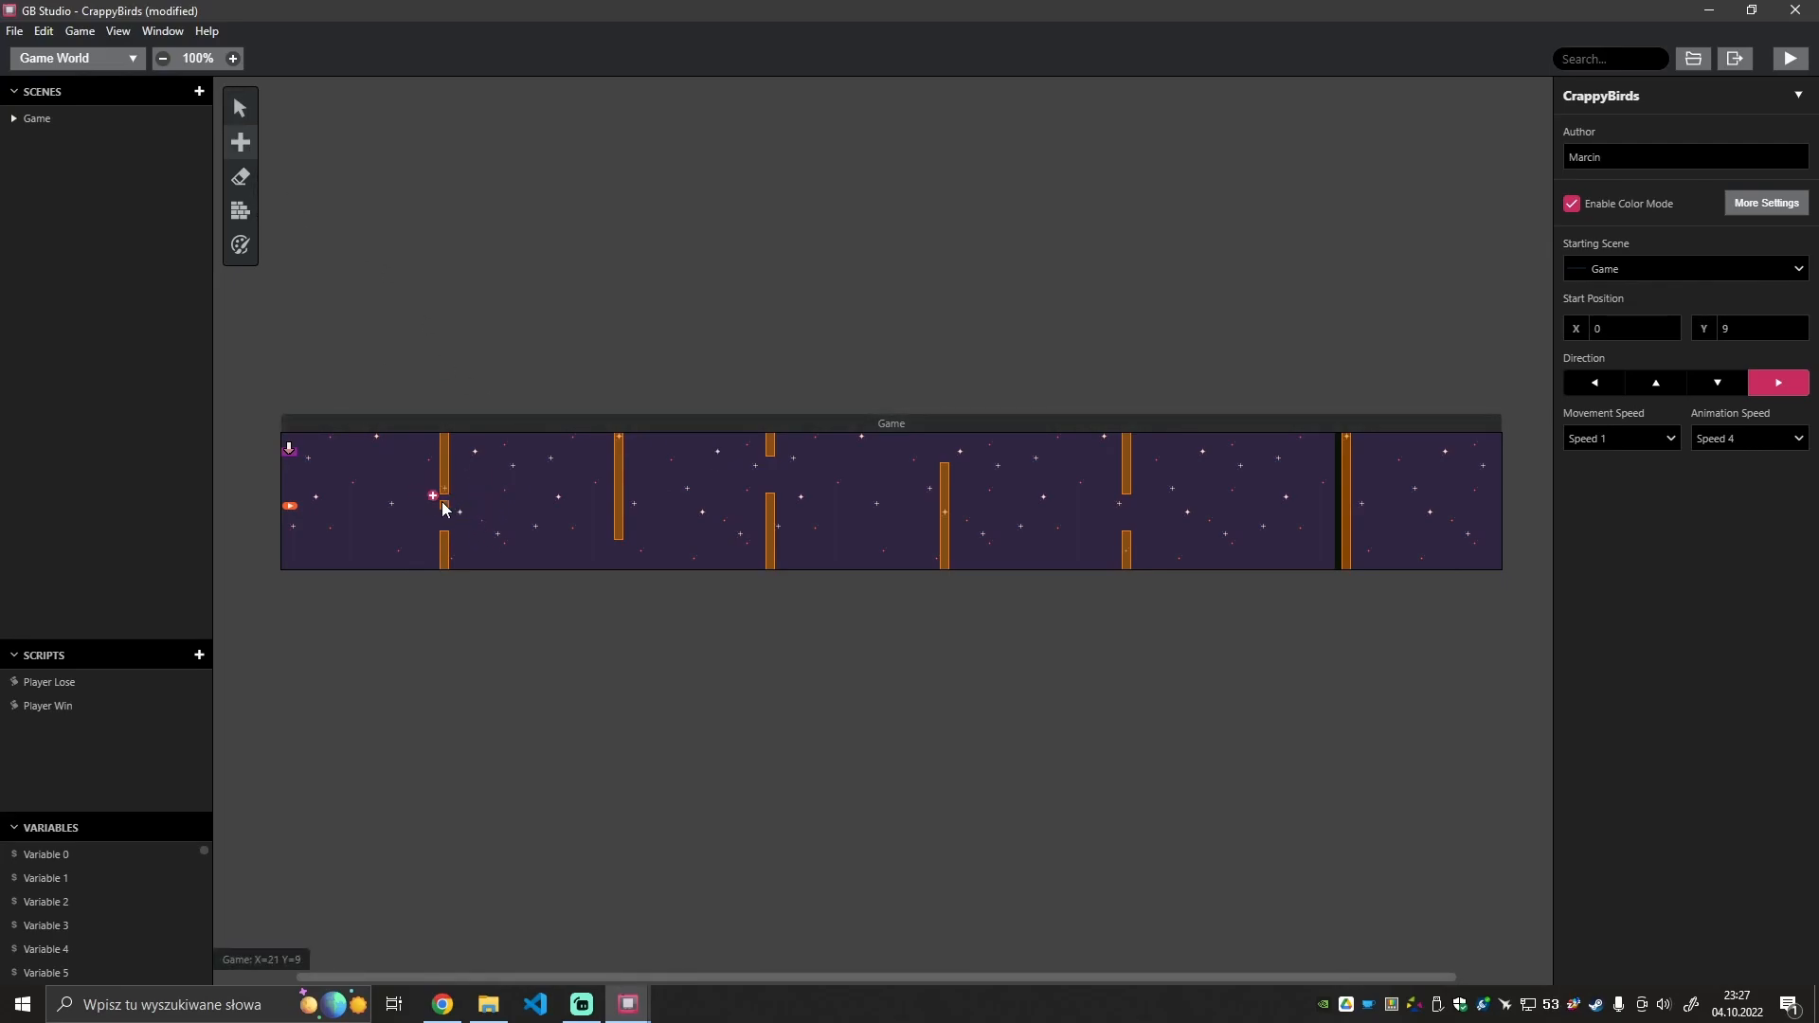
drag(455, 498, 455, 502)
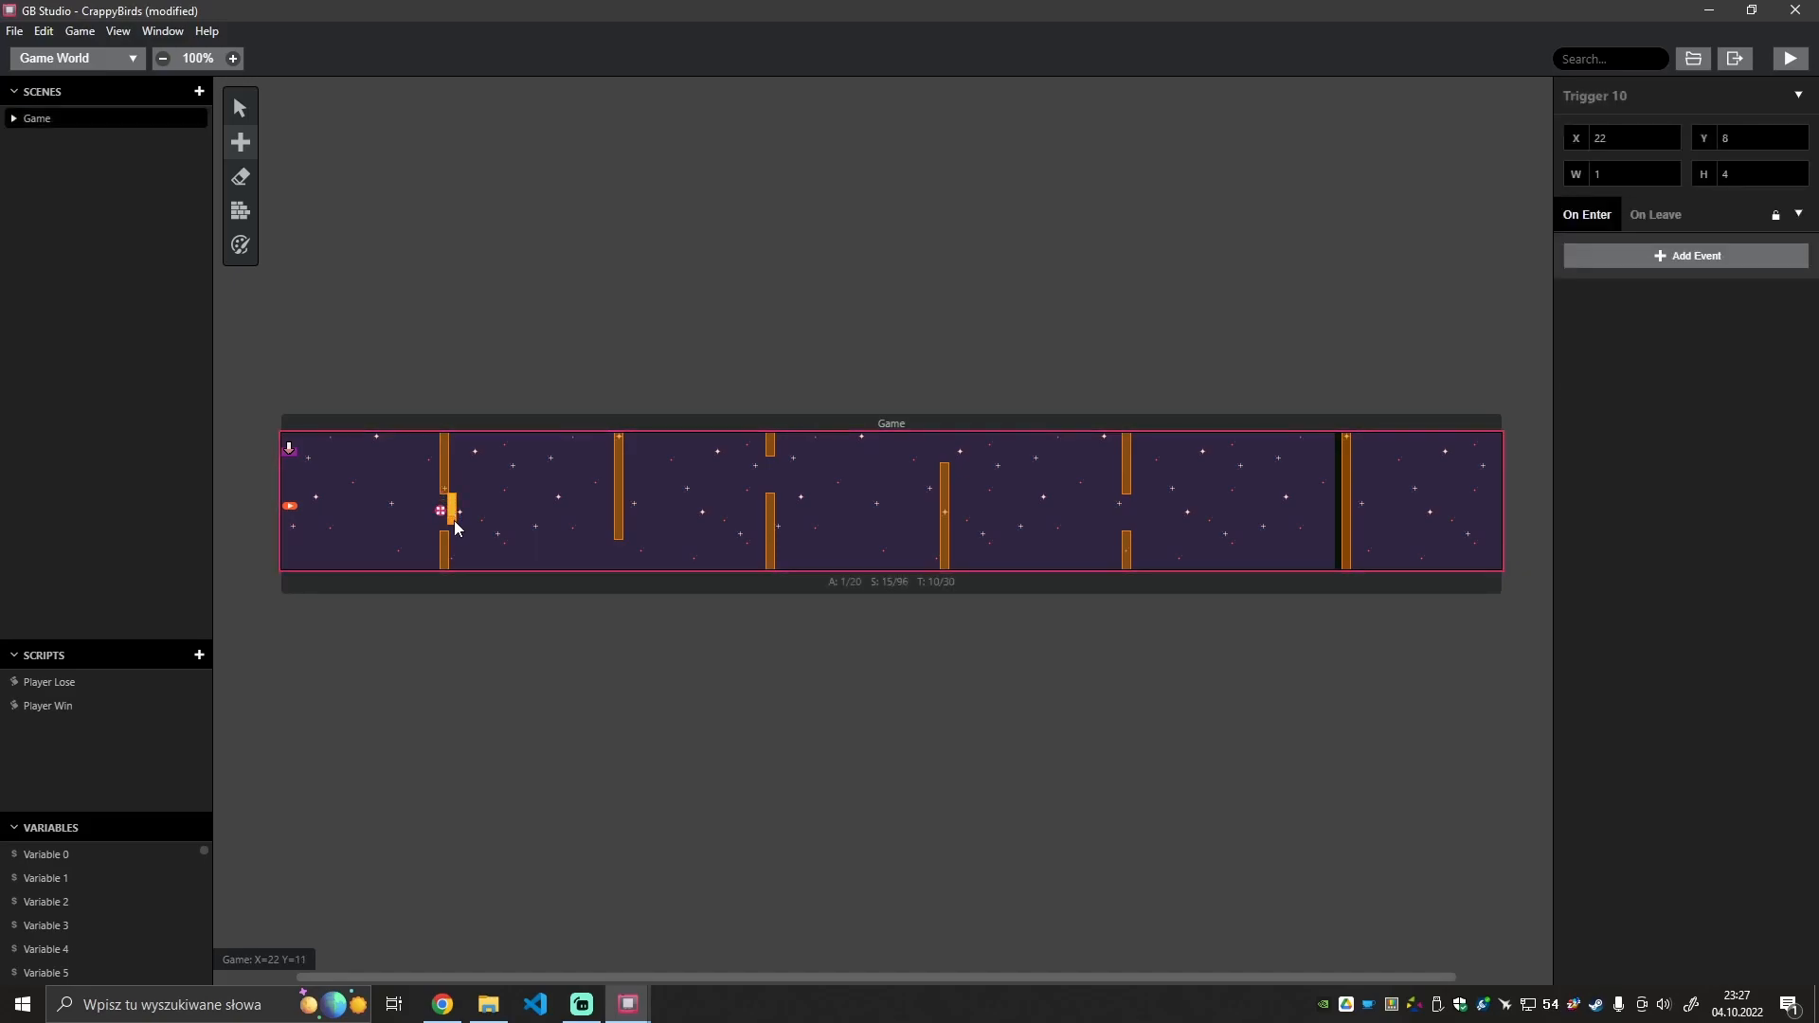
click(692, 738)
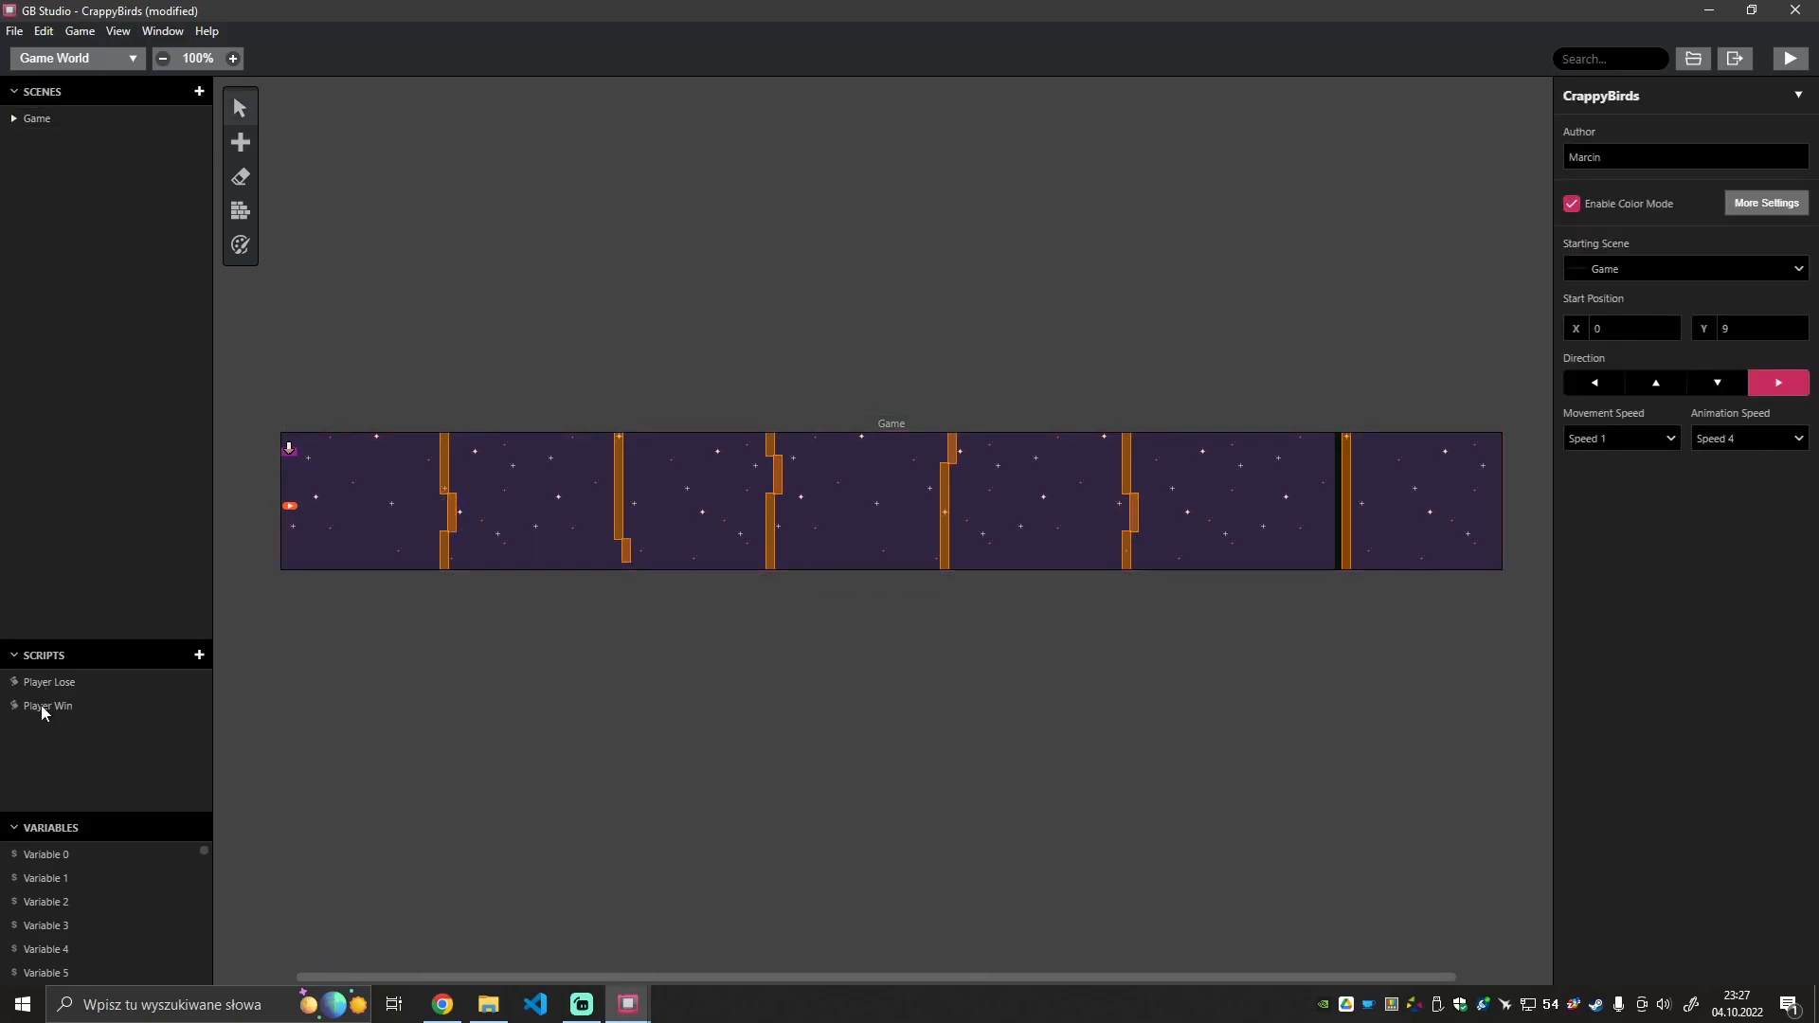
Enlarge the variables list and rename Variable 0 to Score.
drag(67, 810, 114, 501)
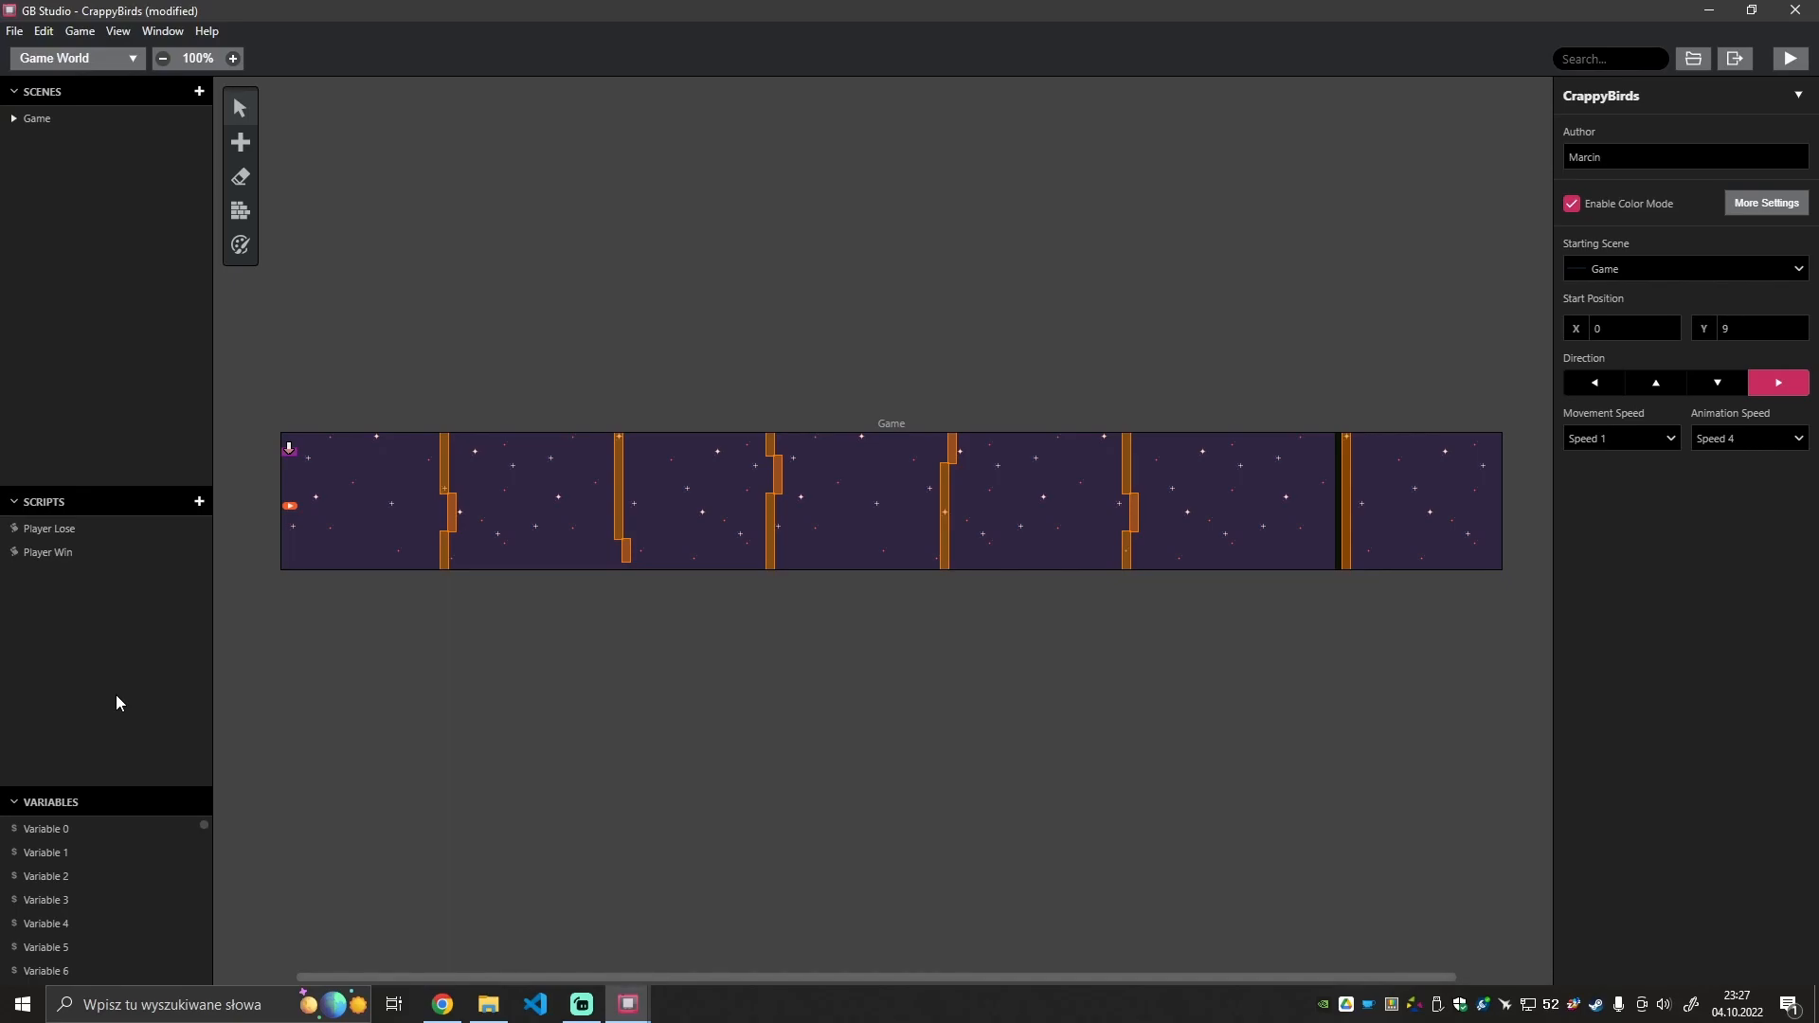
click(79, 834)
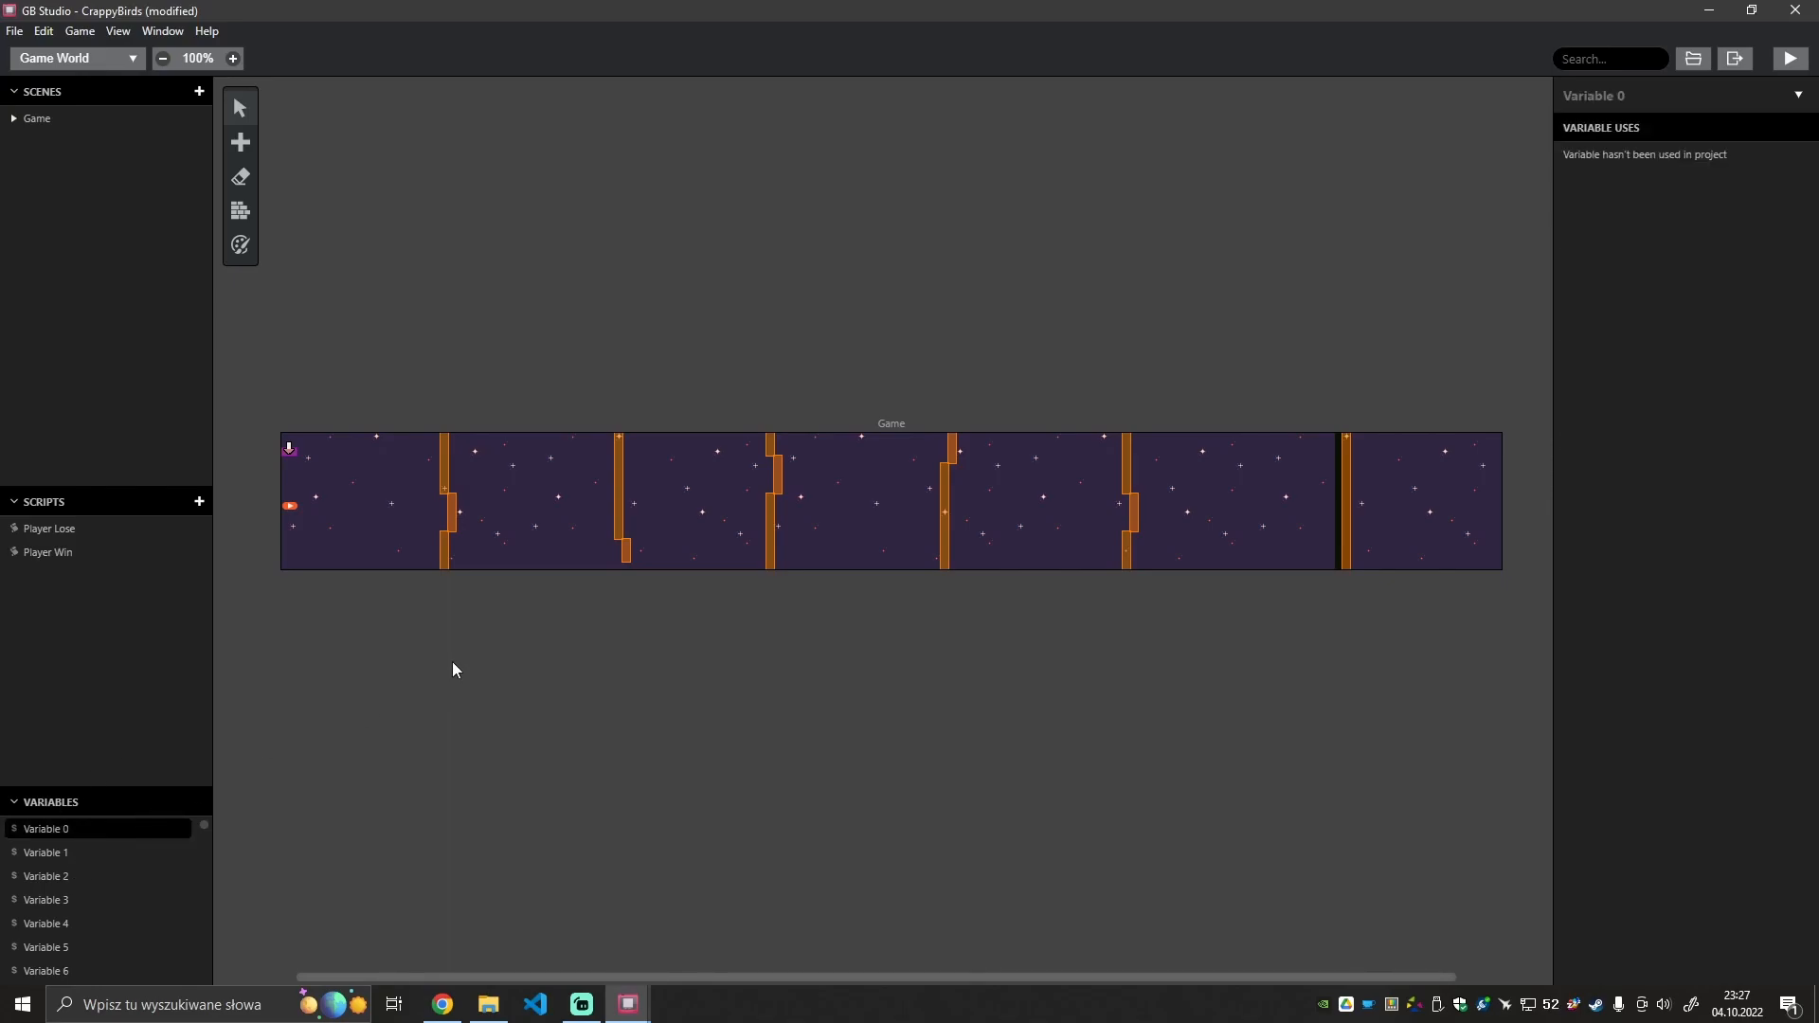
click(1618, 95)
text(Score)
click(1625, 322)
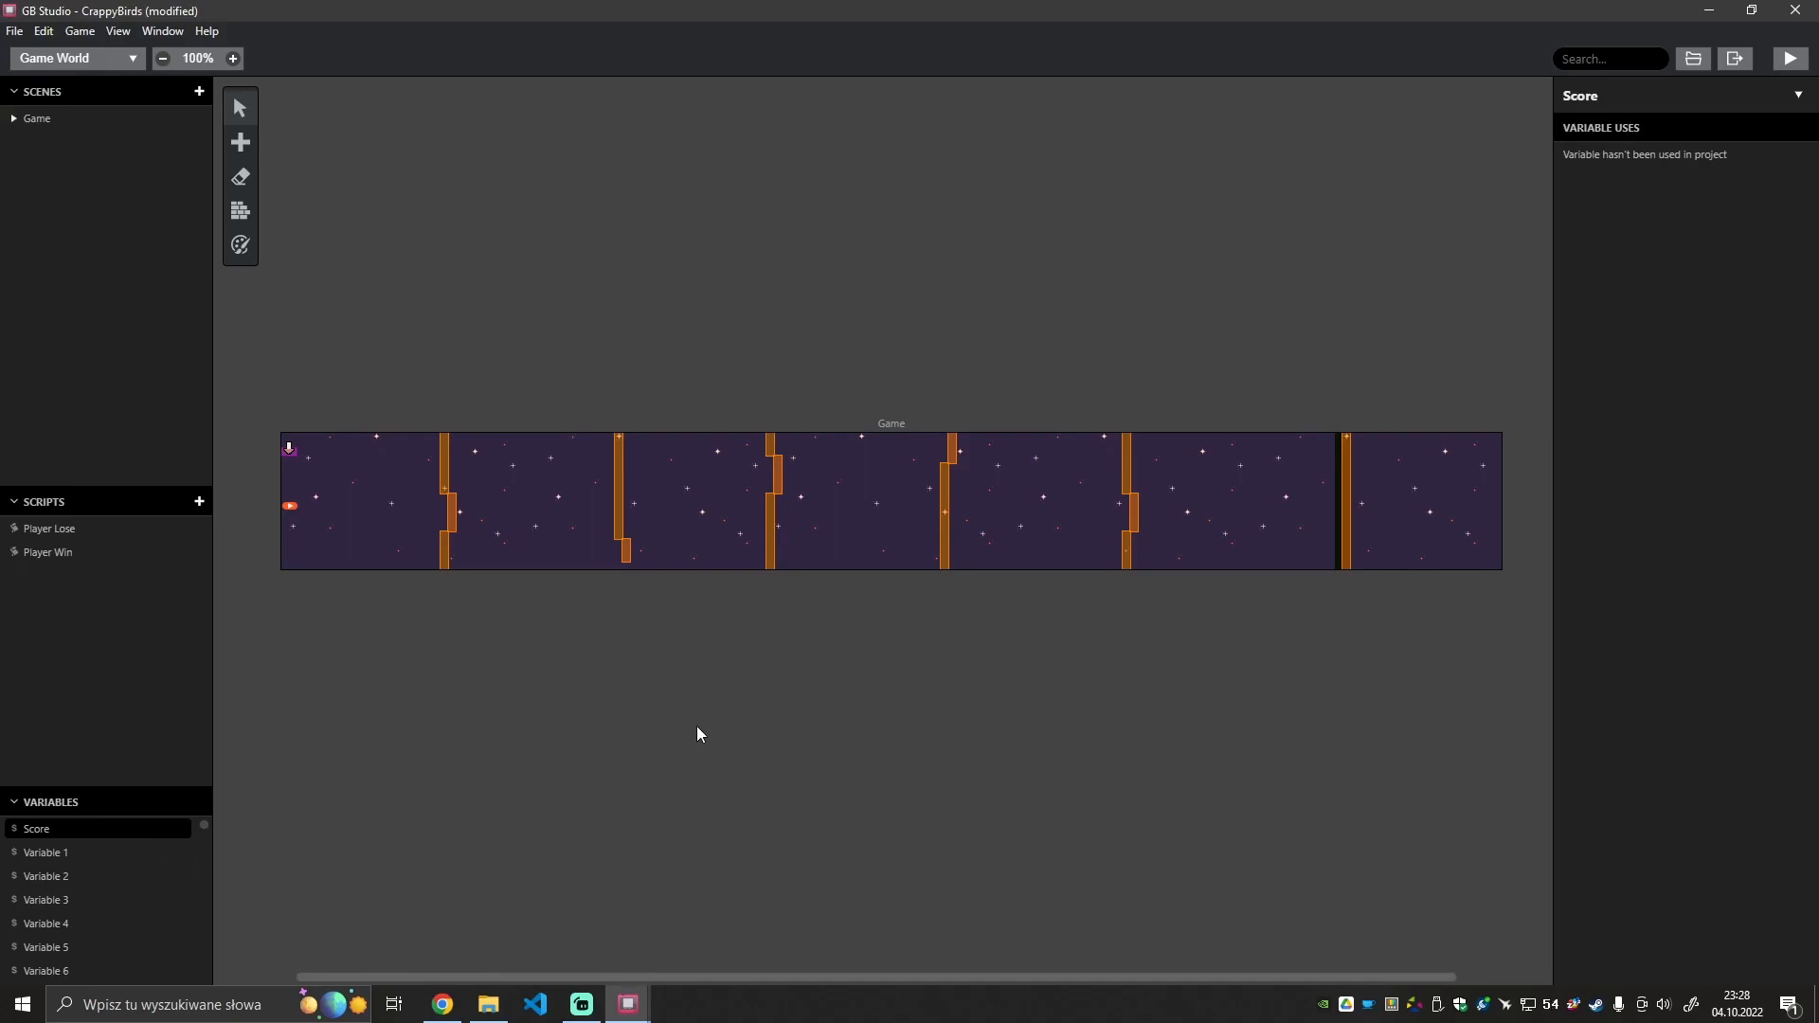
click(796, 789)
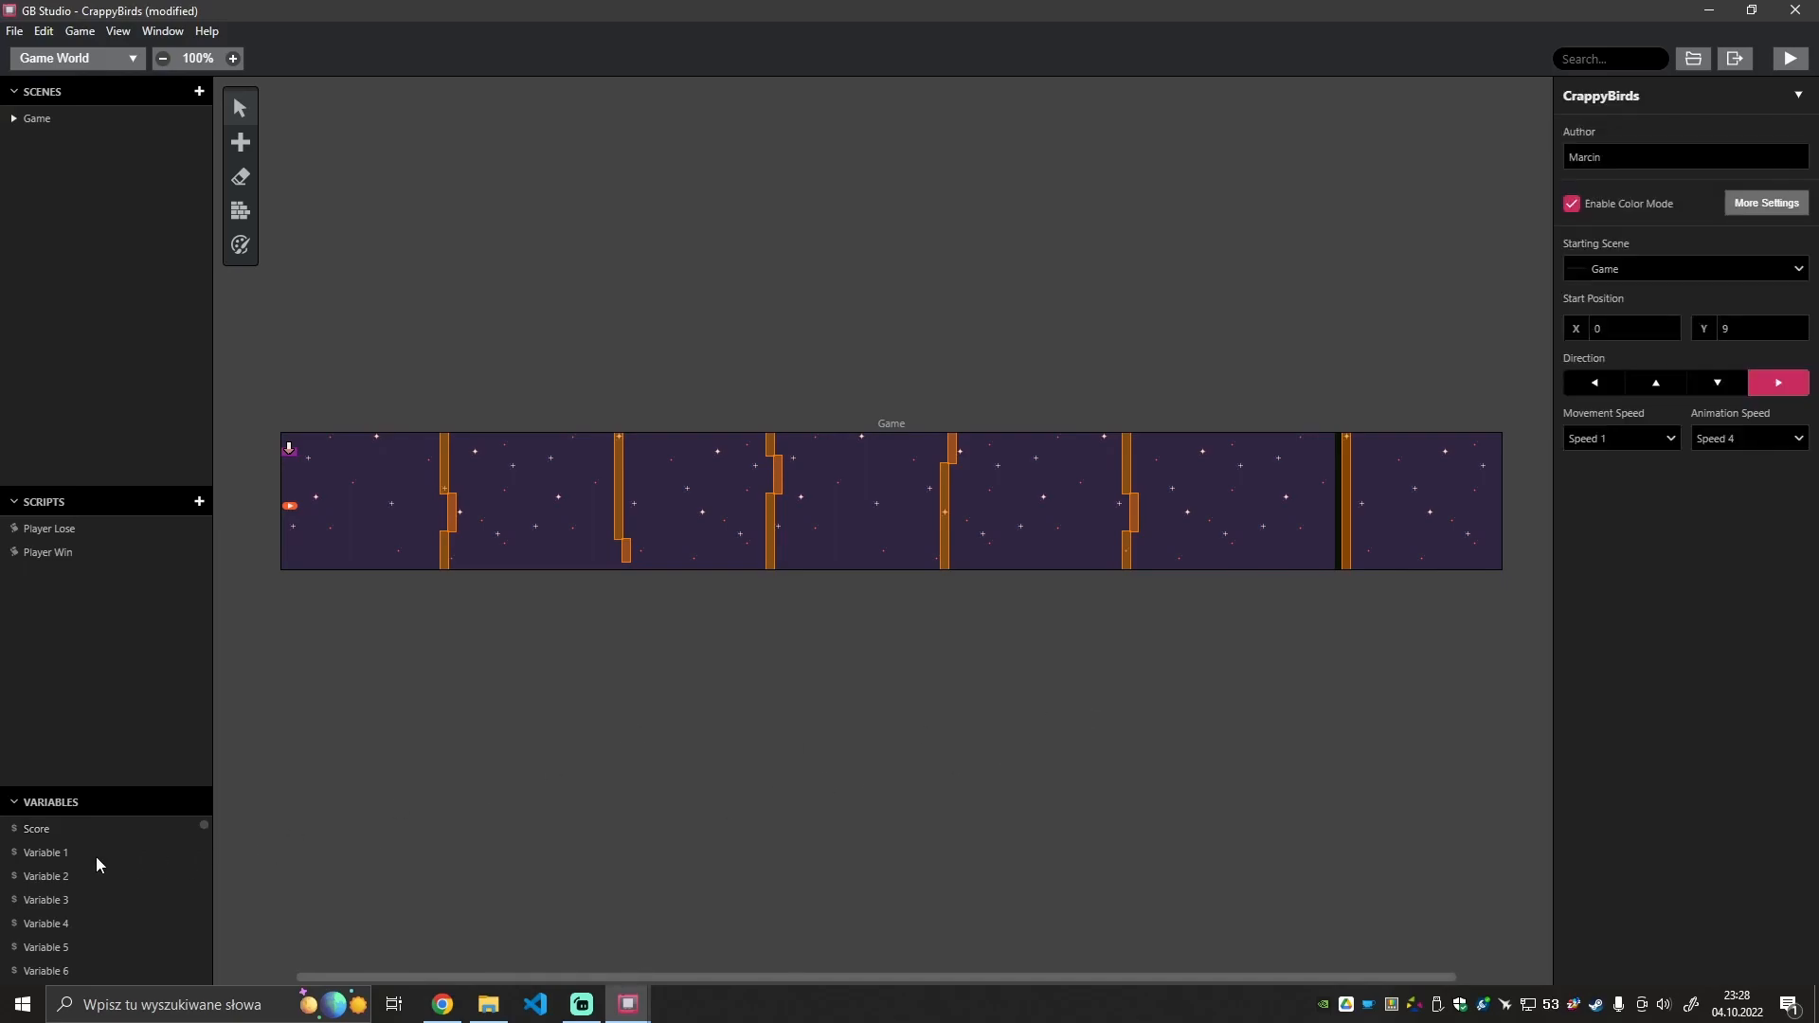
Enlarge the variables list further and select the Score variable to check its uses in the project.
click(110, 833)
drag(143, 784, 142, 713)
click(521, 693)
click(96, 760)
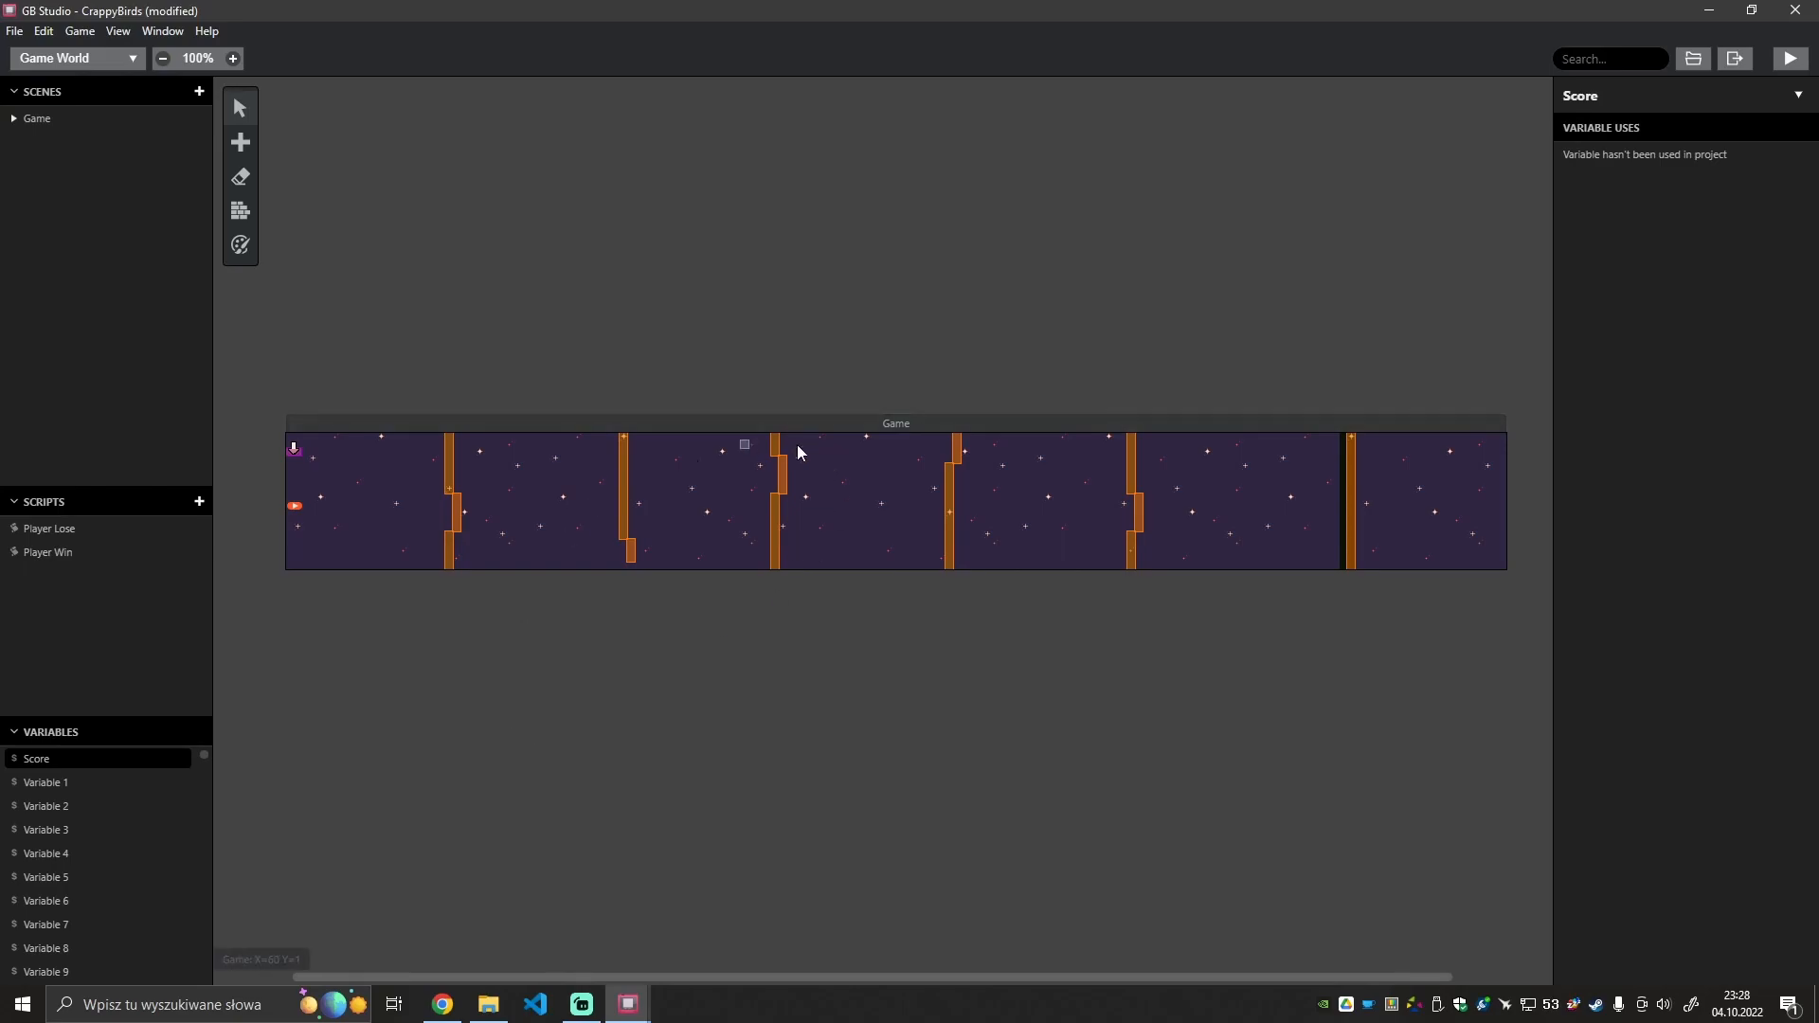
Create a new custom script and name it Increment Score.
click(199, 501)
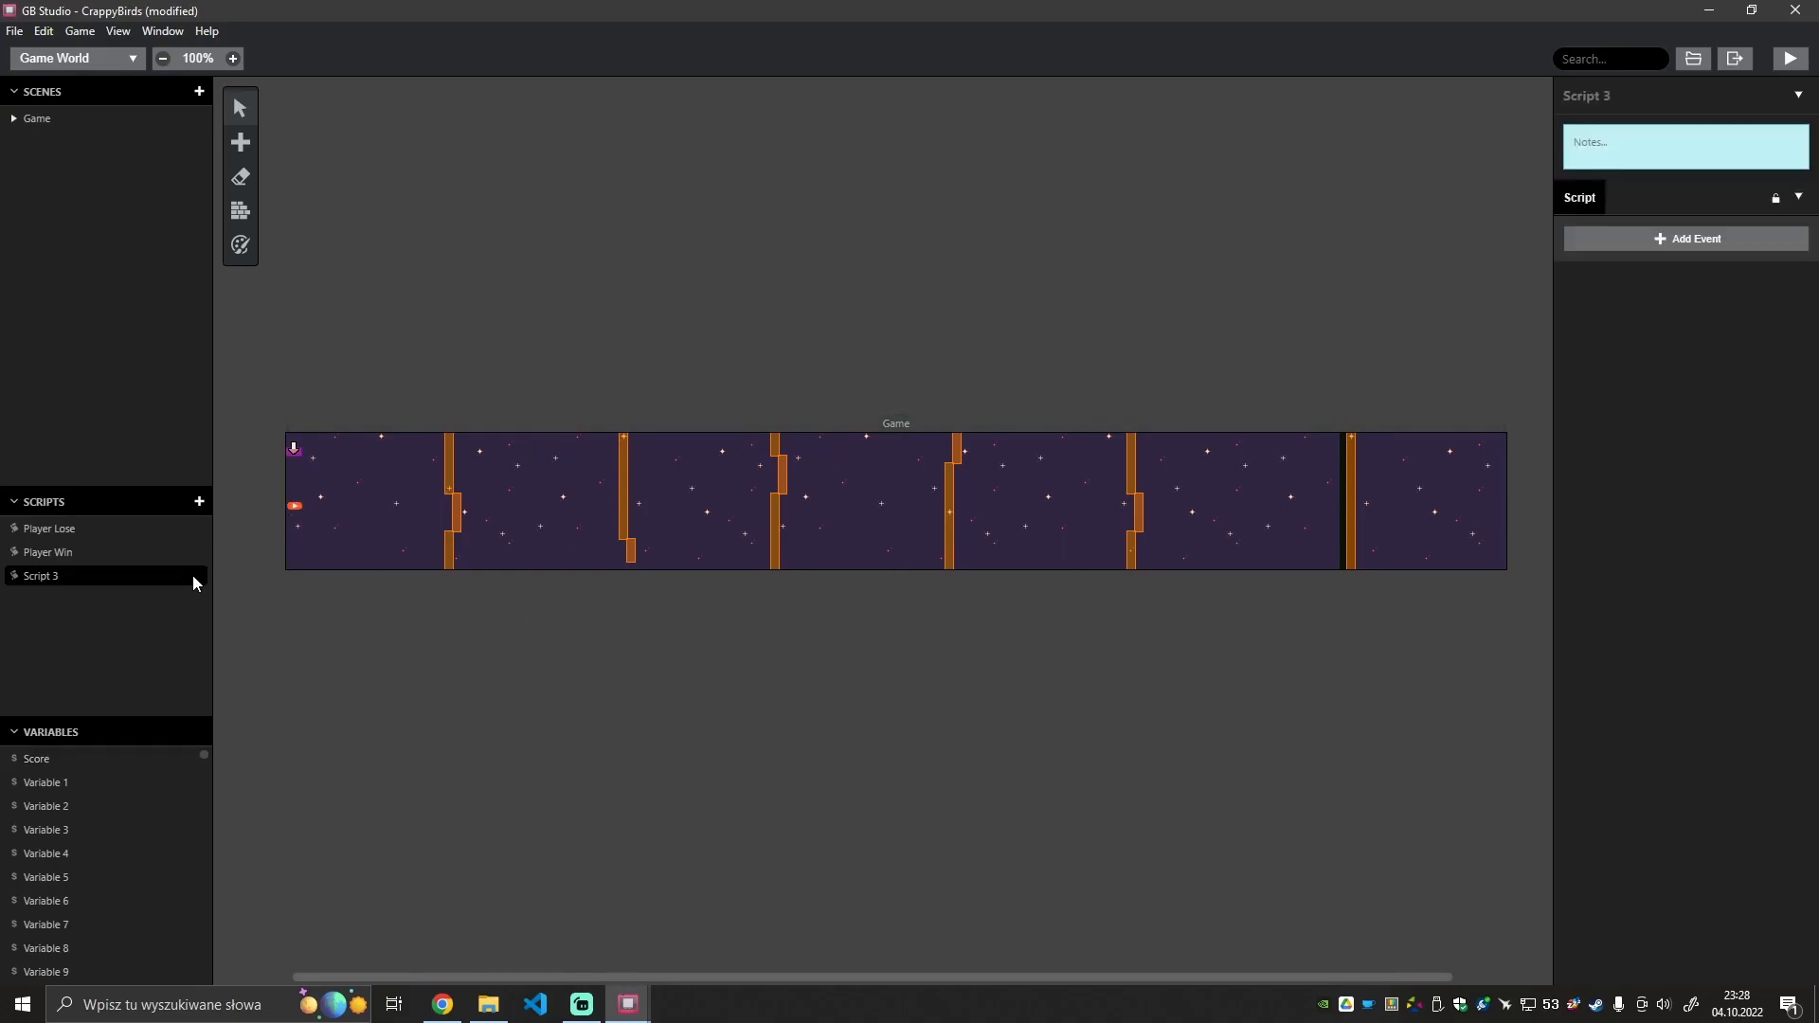
click(1601, 95)
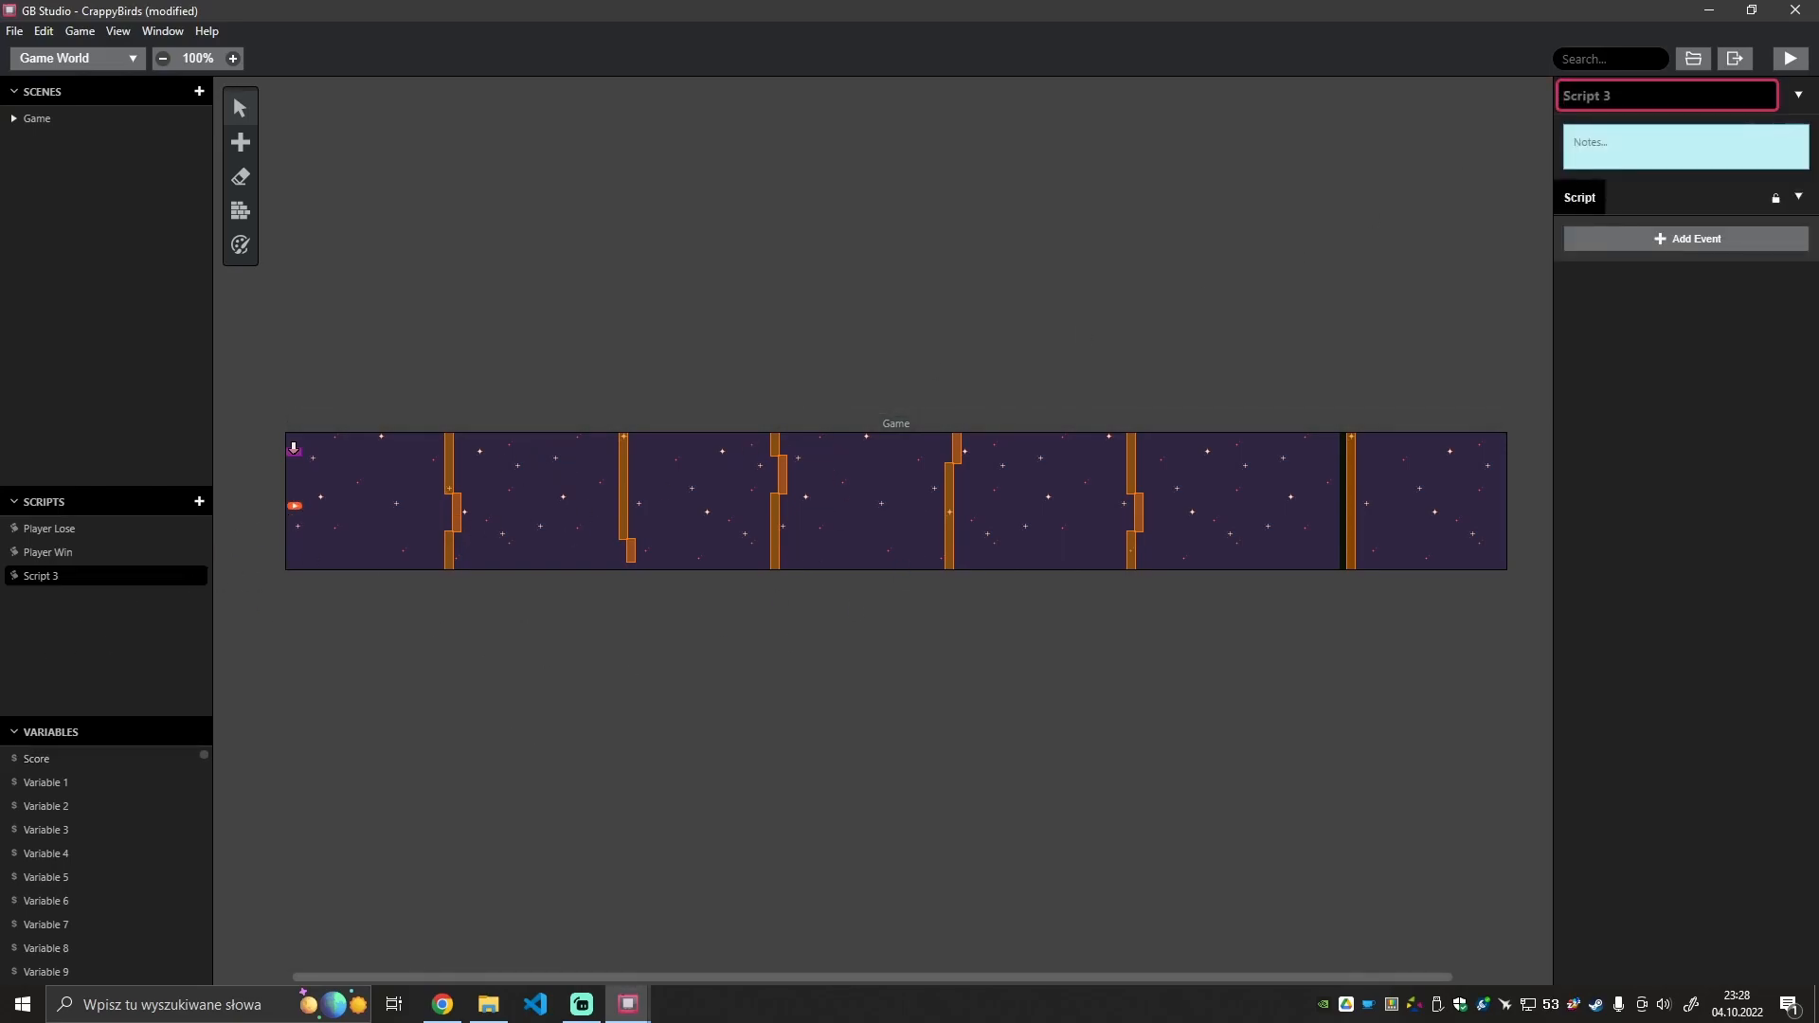
text(Increment)
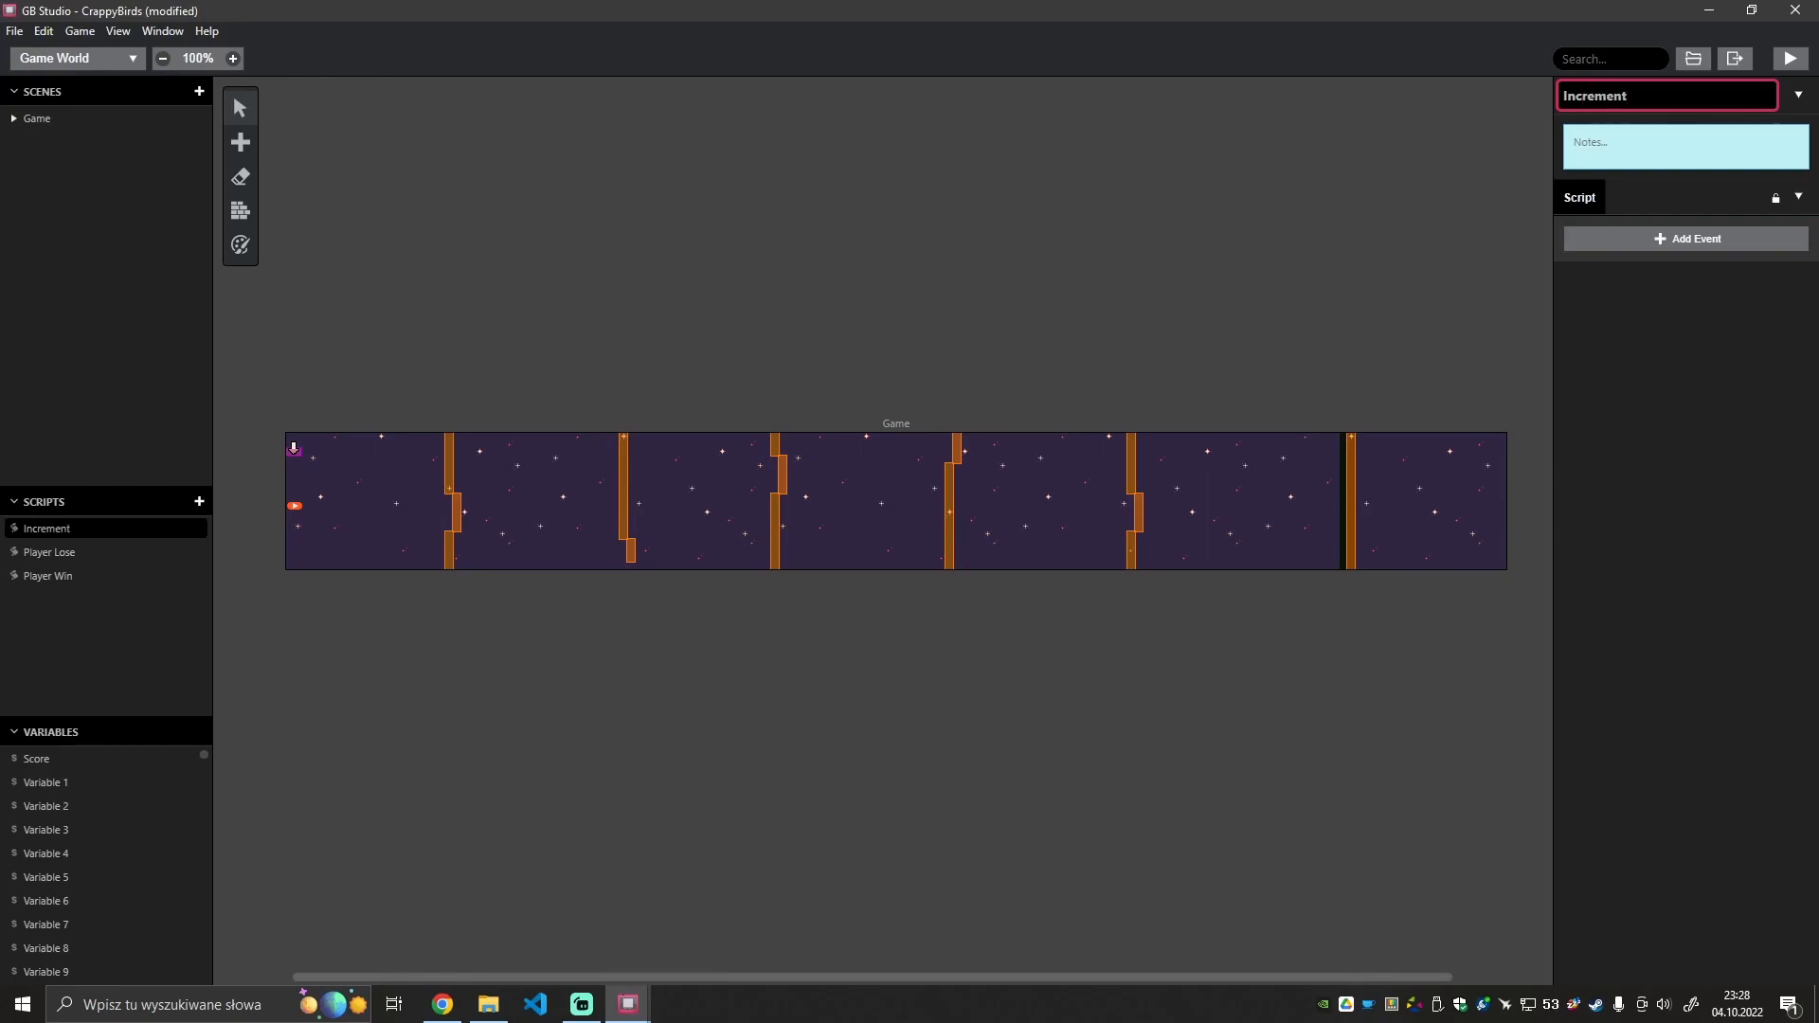
text( SCoreore)
Add a Variable Increment By 1 event to the Increment Score script, targeting the global Score variable.
click(1604, 241)
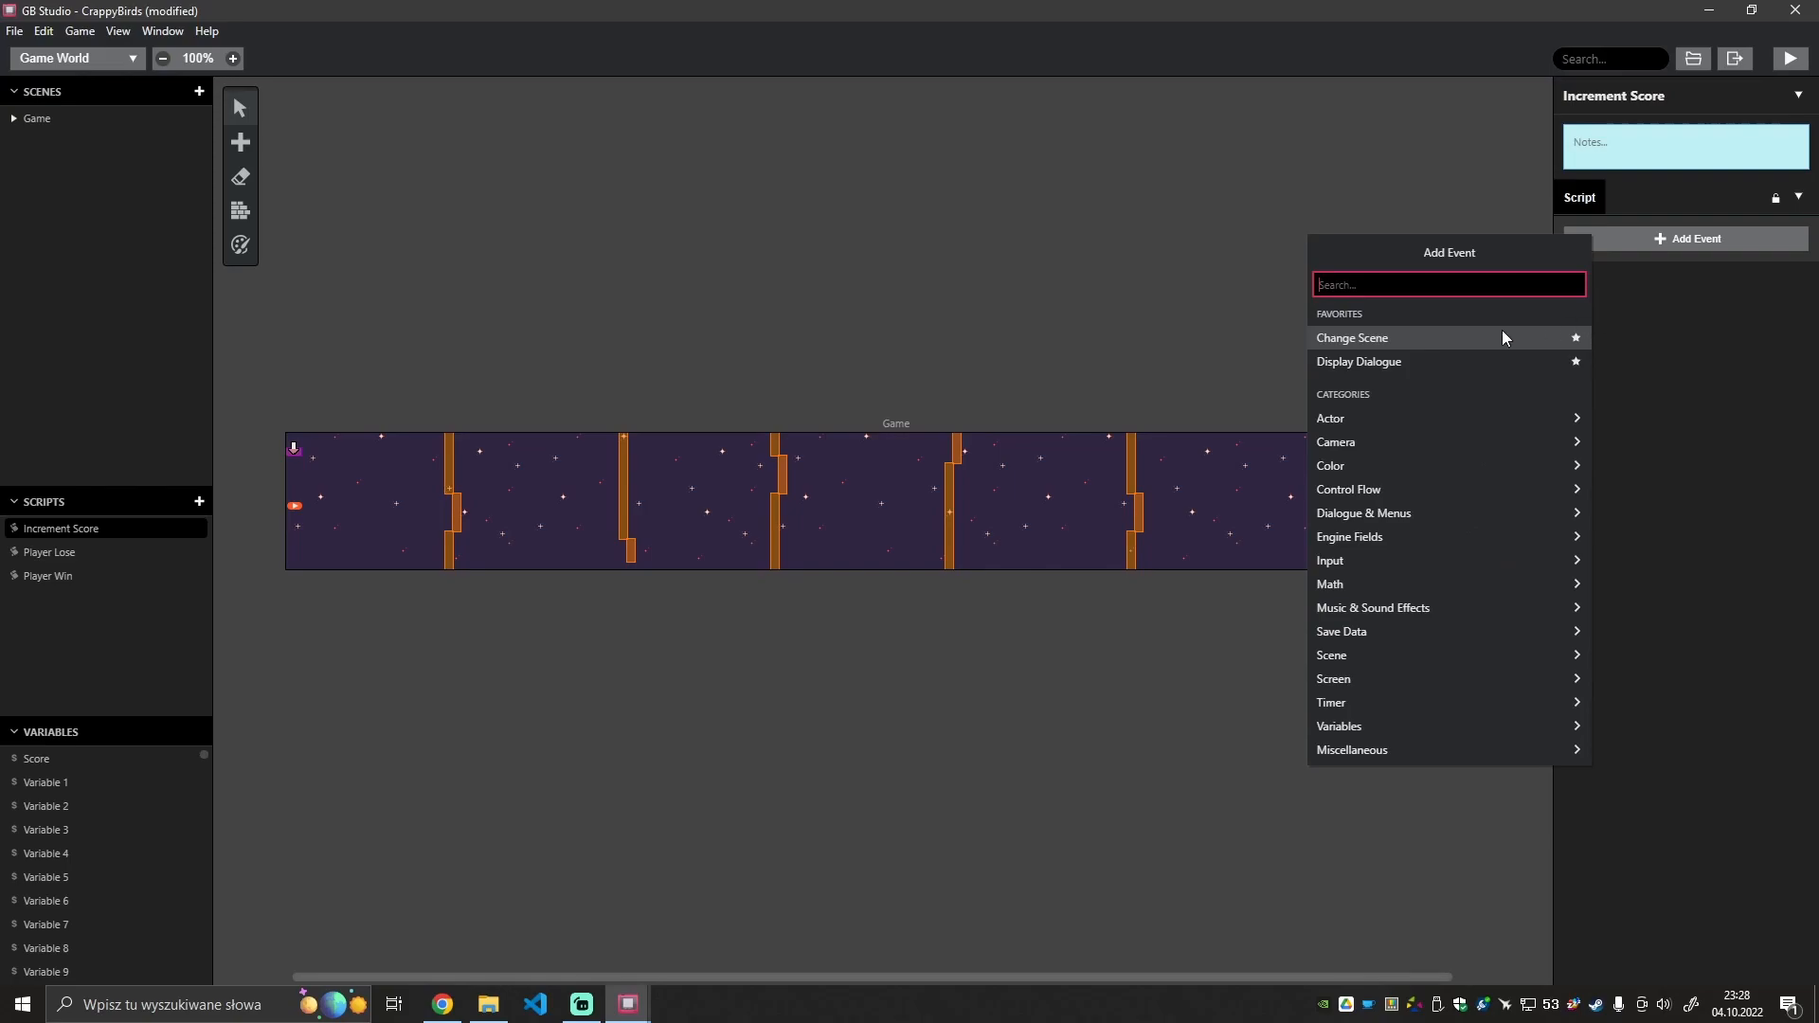
text(increment)
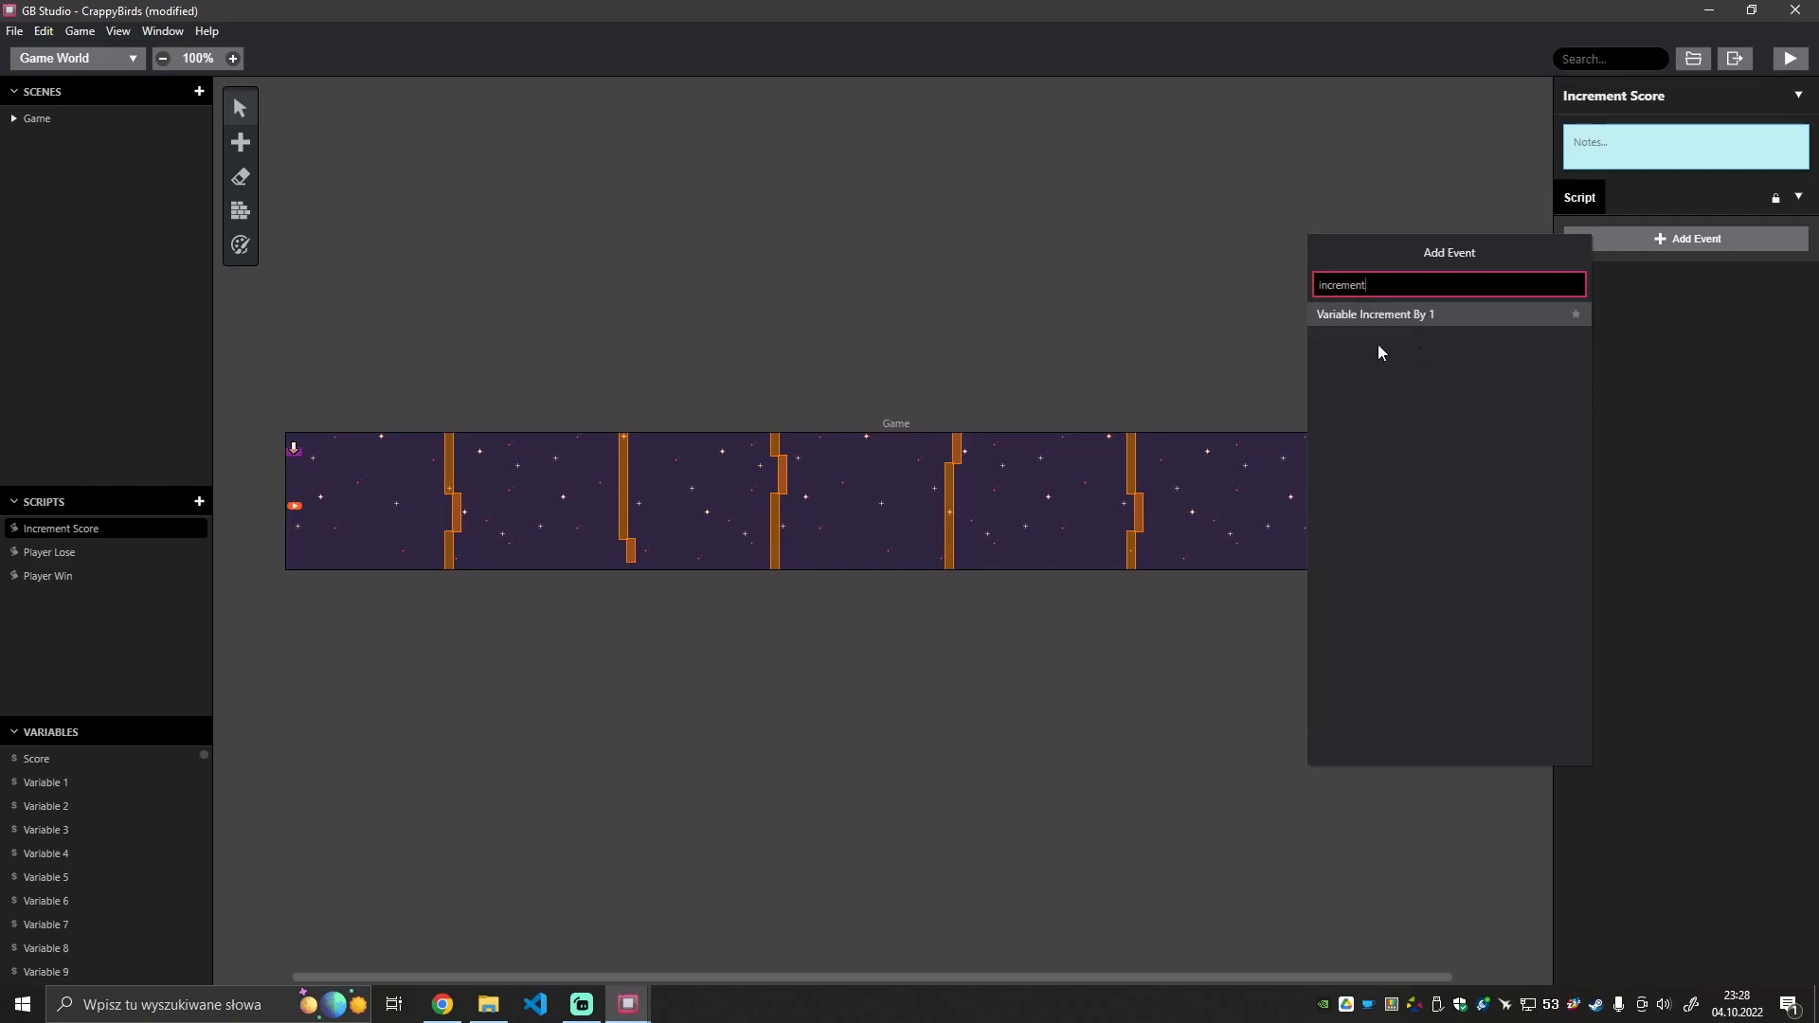
click(1371, 316)
click(1594, 389)
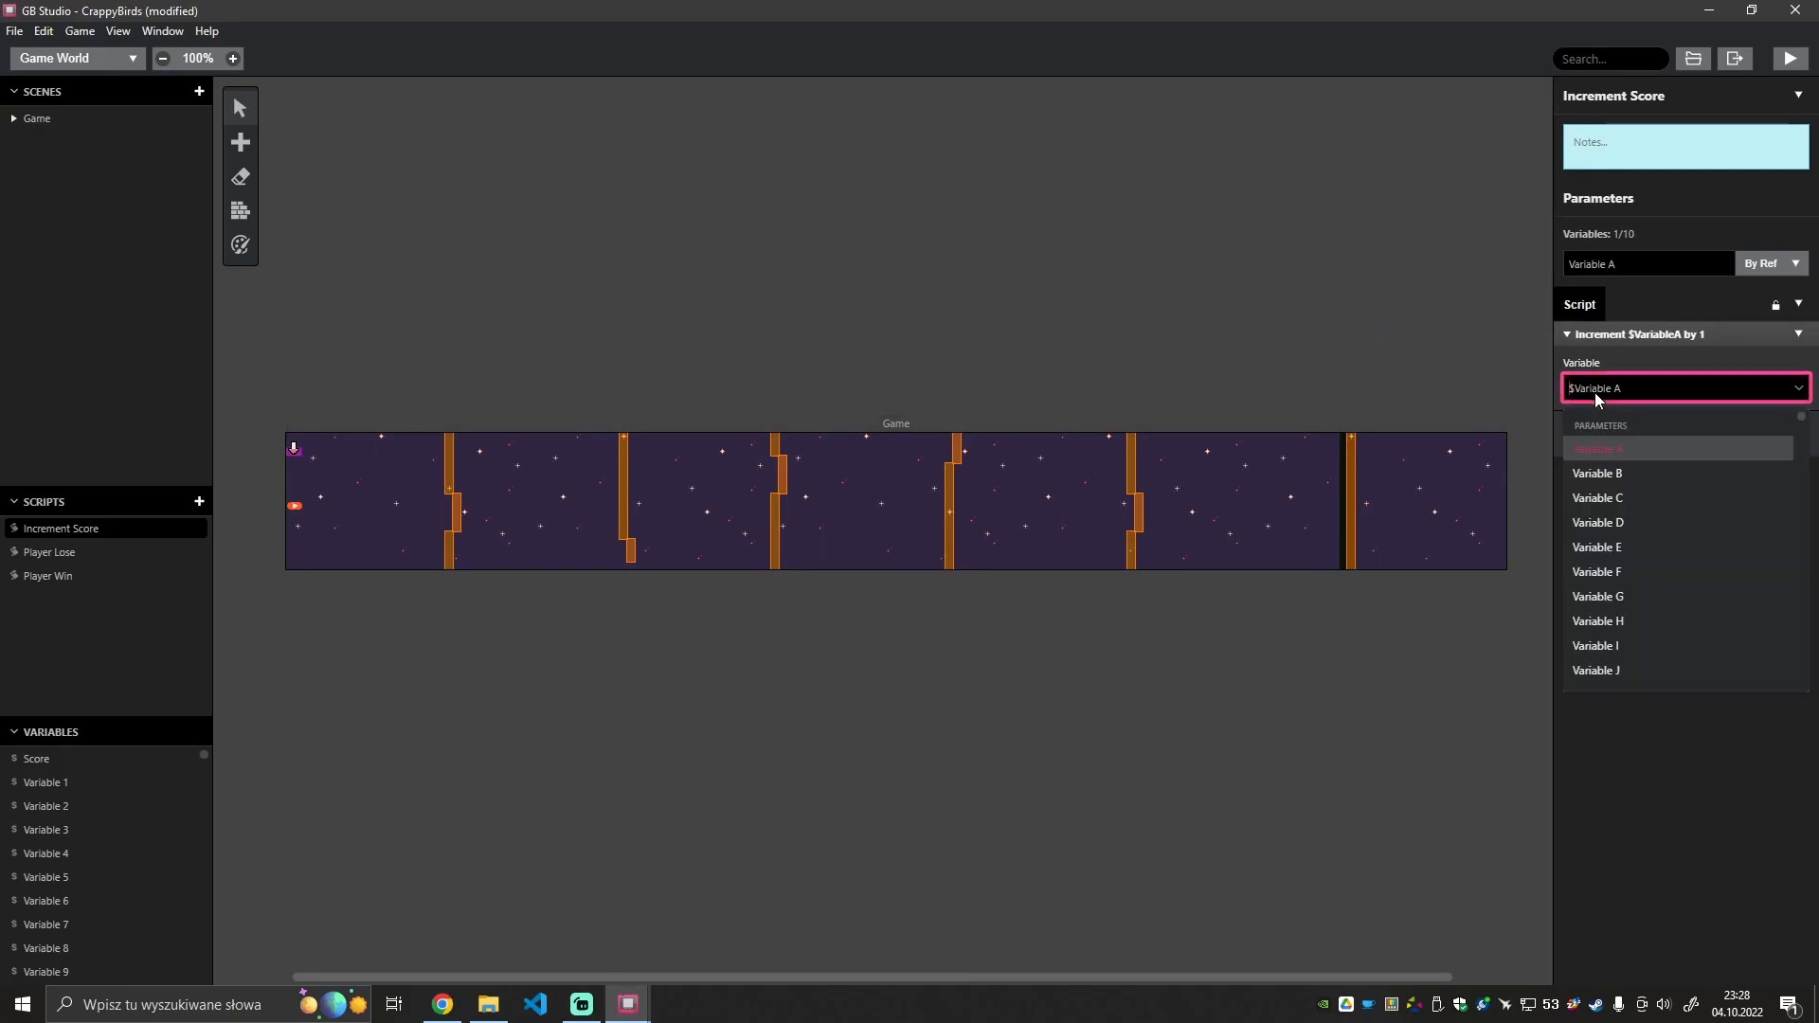
text(sc)
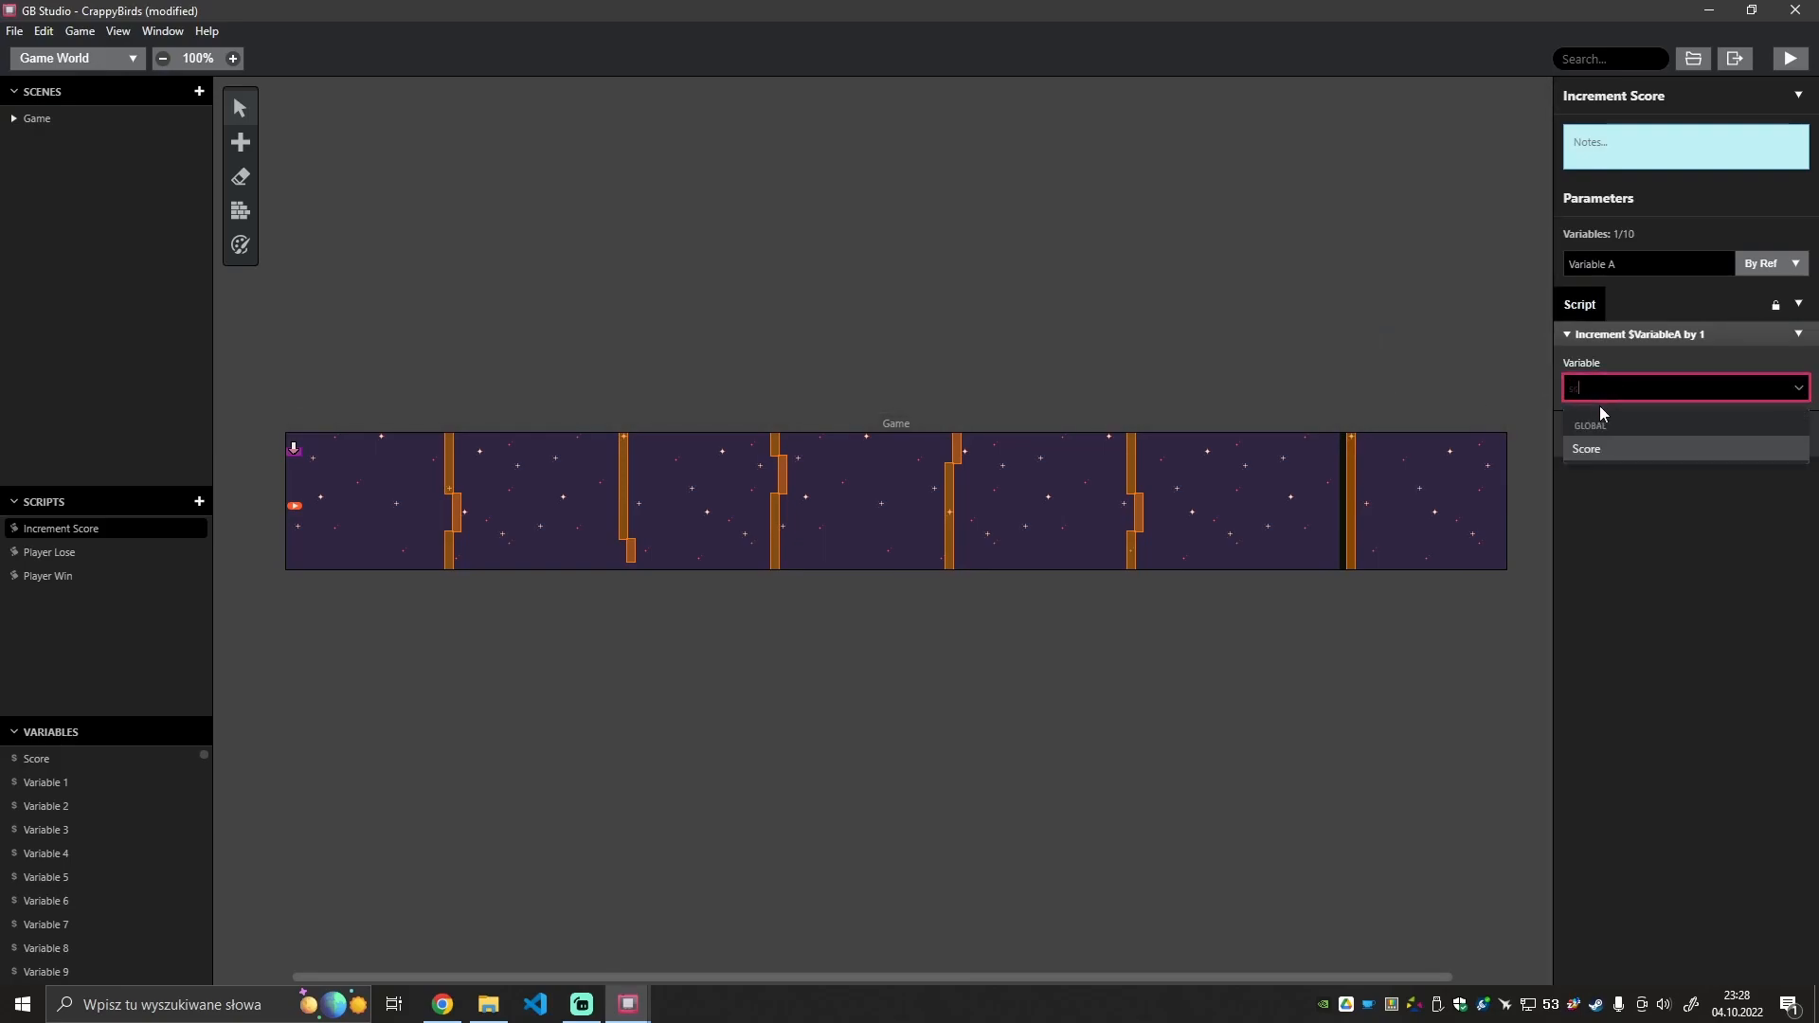
click(1599, 457)
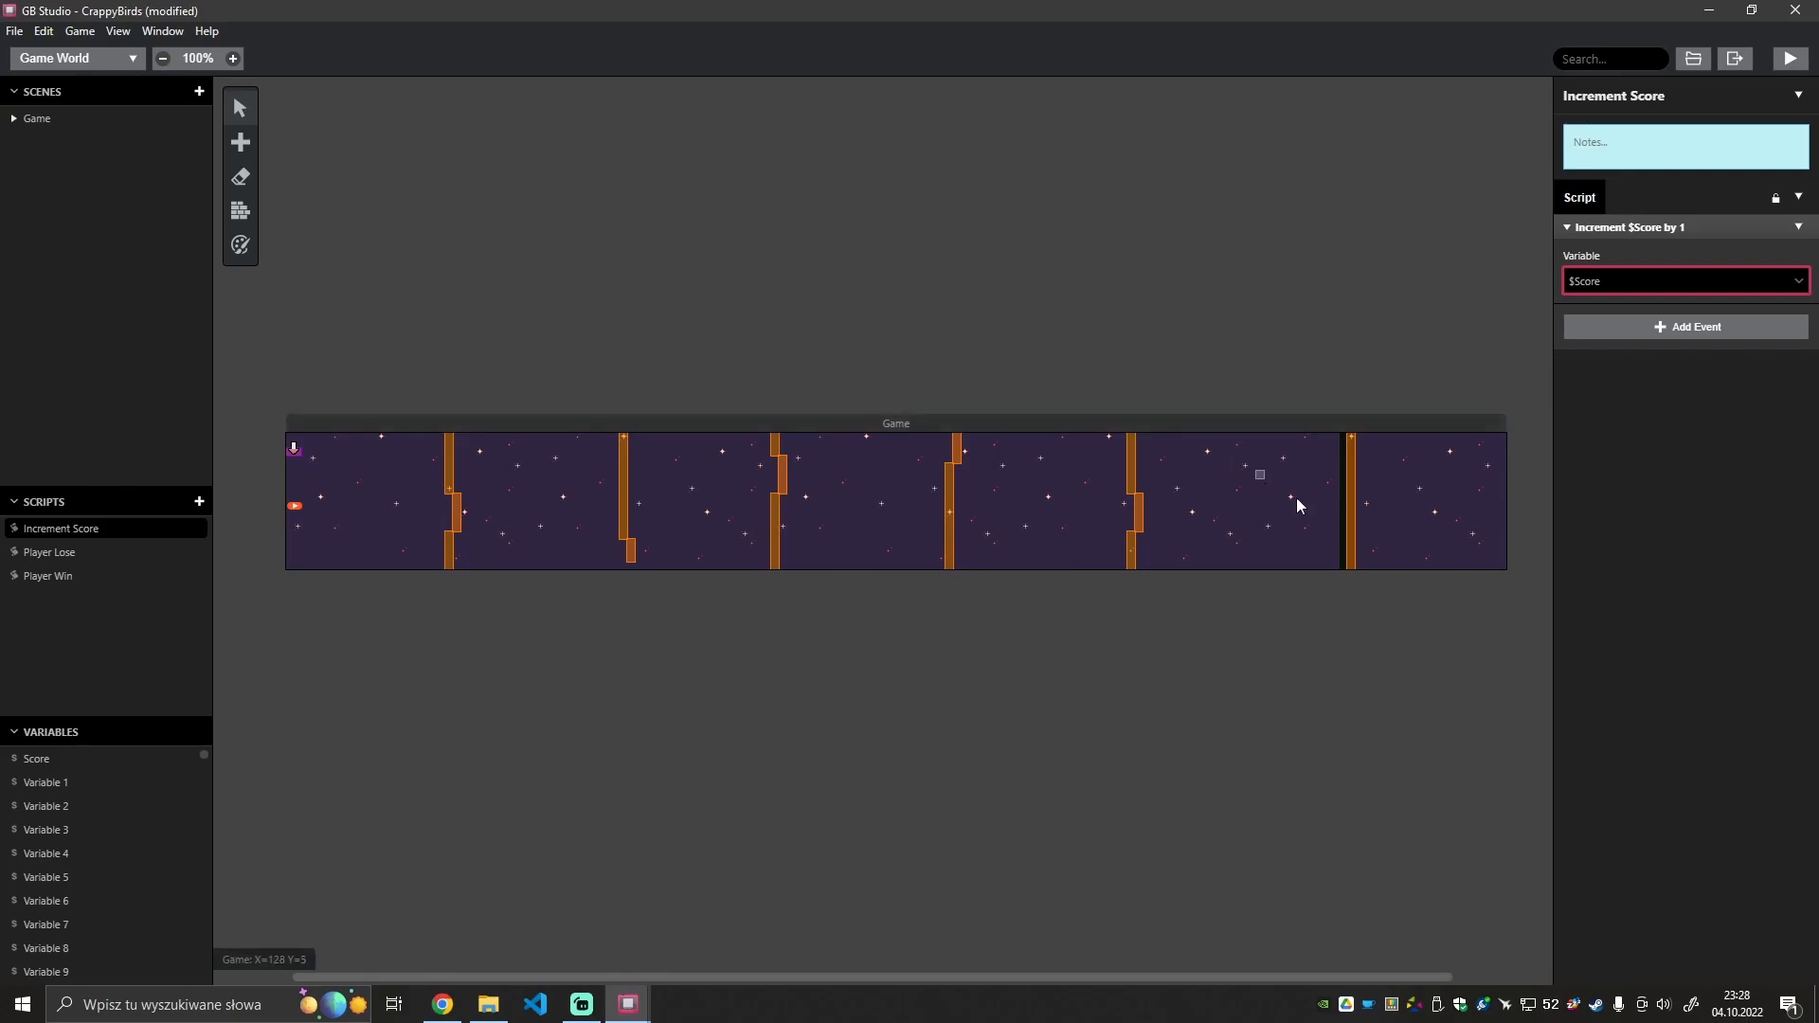
click(1352, 651)
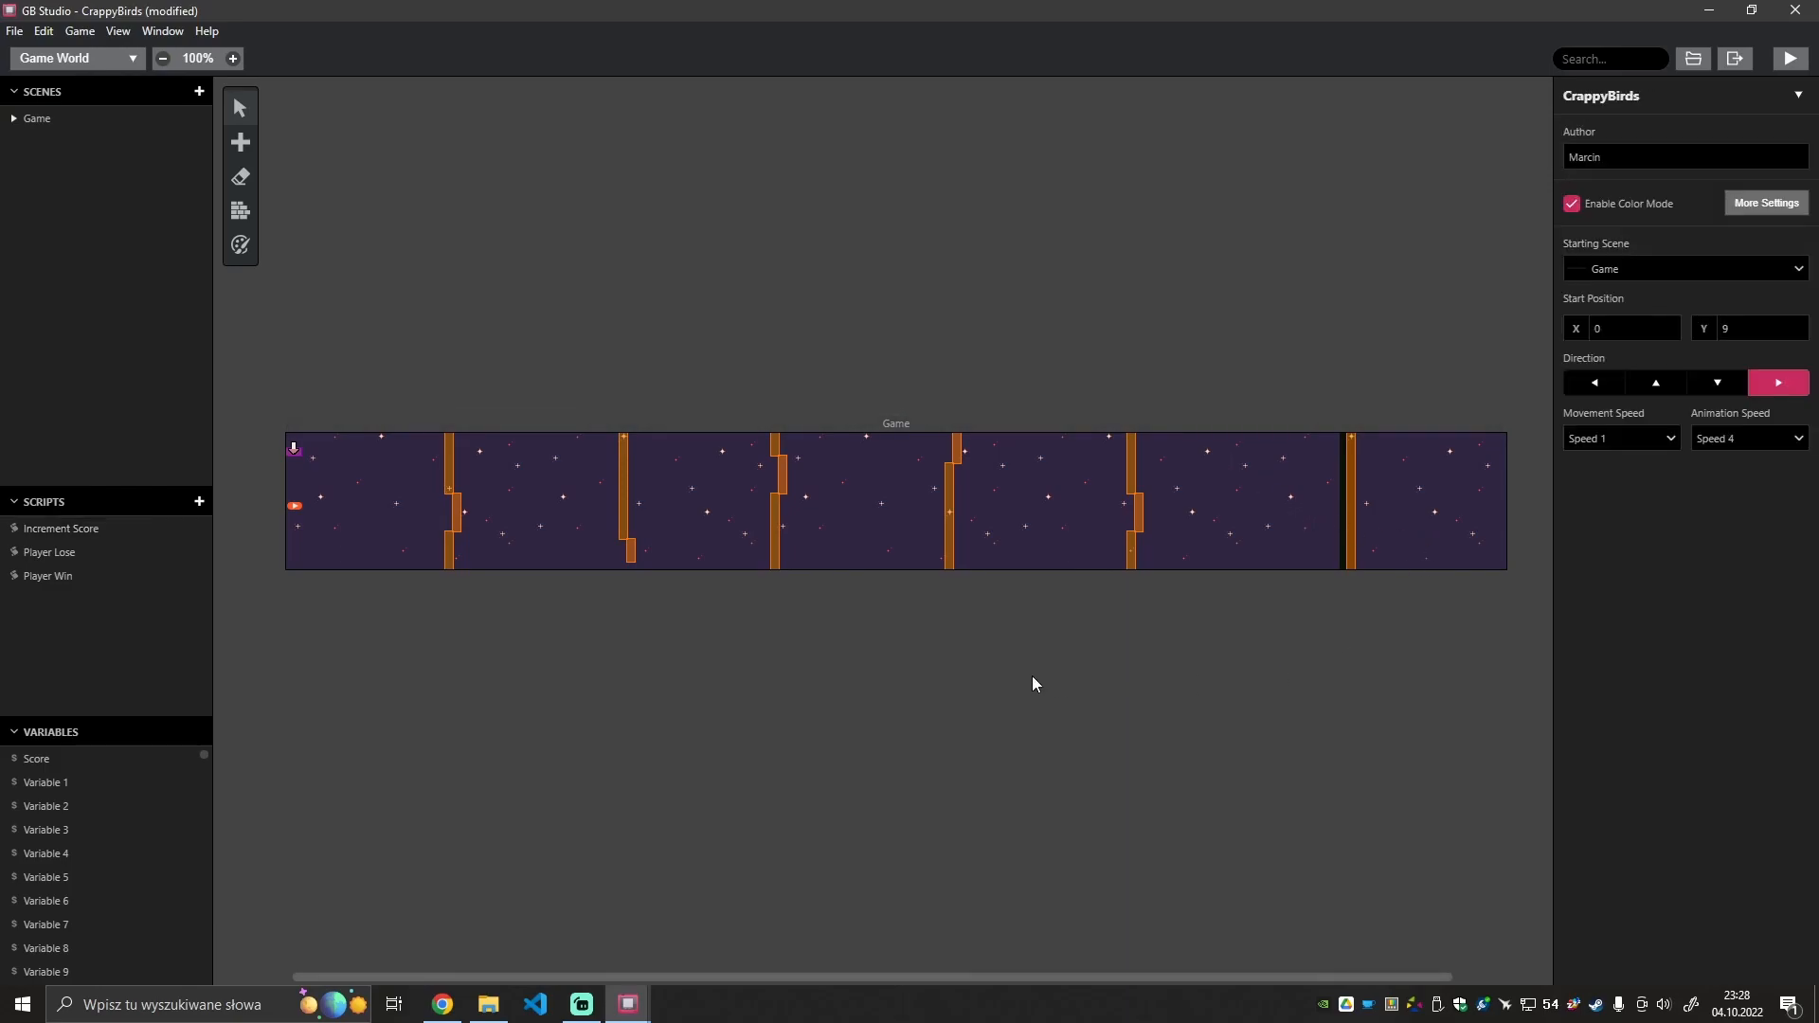
Add a Call Script event running Increment Score on entering the trigger behind the first pillar's gap.
click(463, 532)
click(1669, 259)
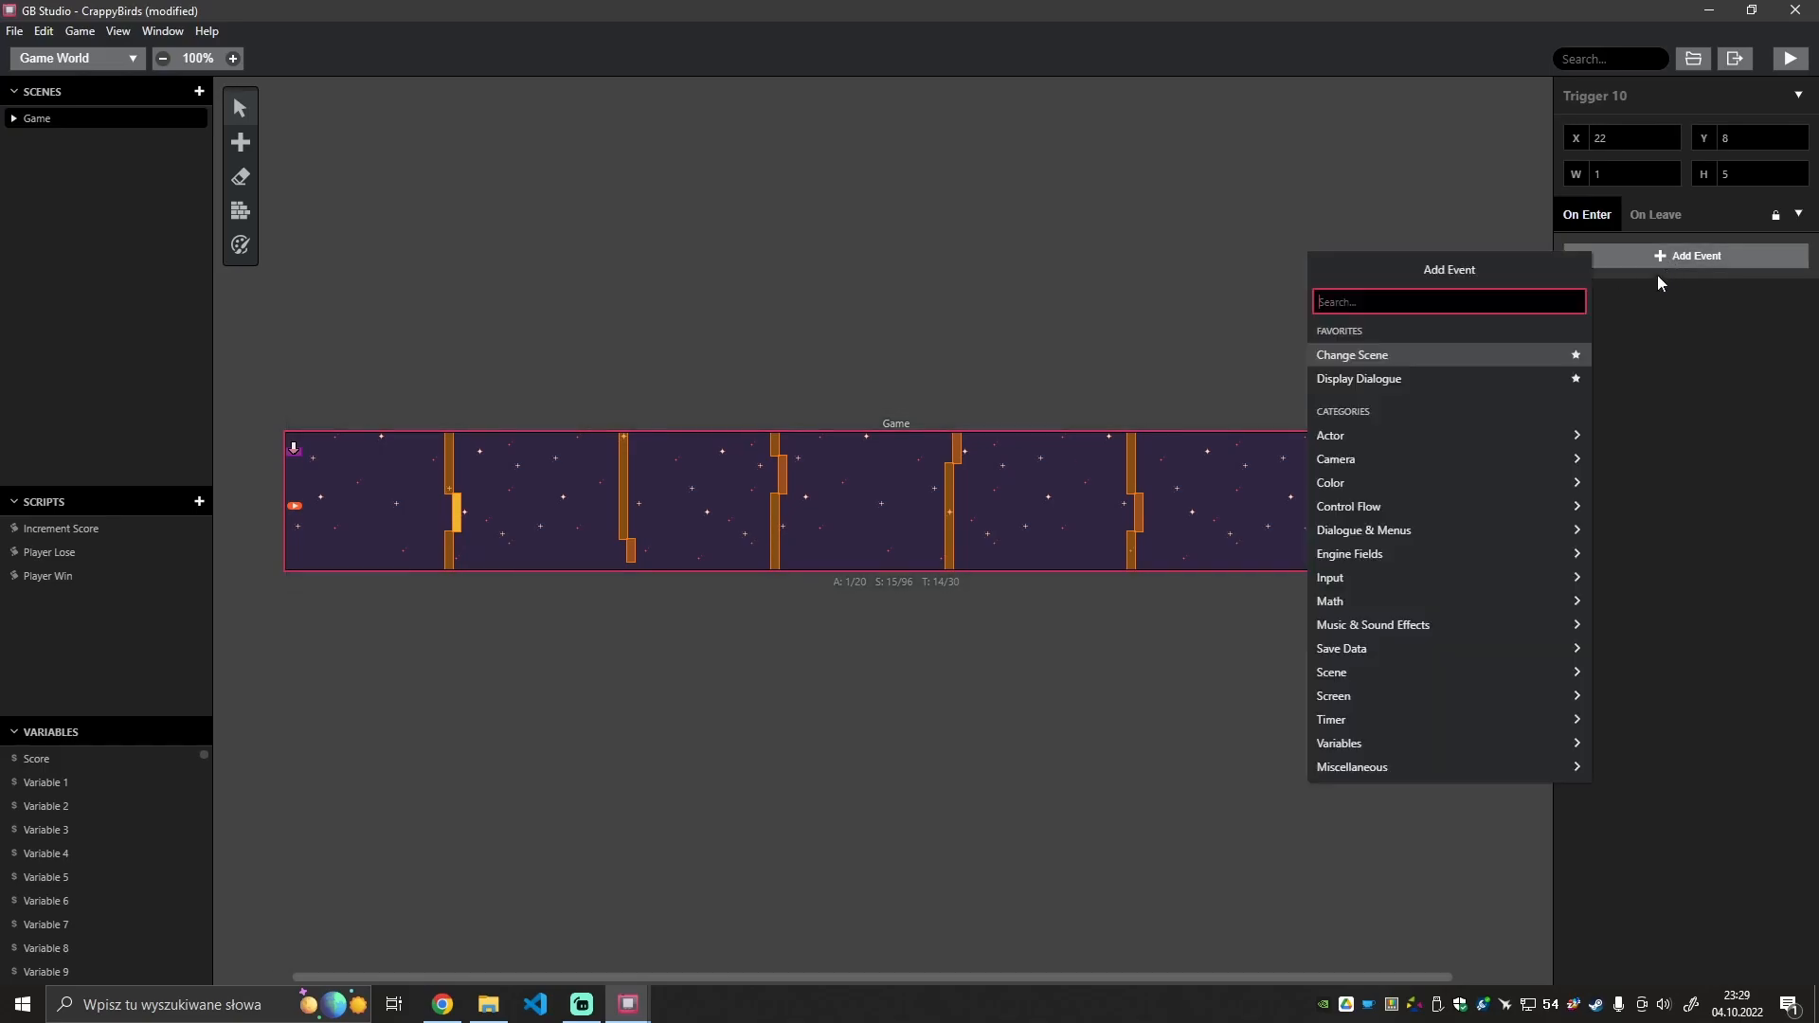
text(call sc)
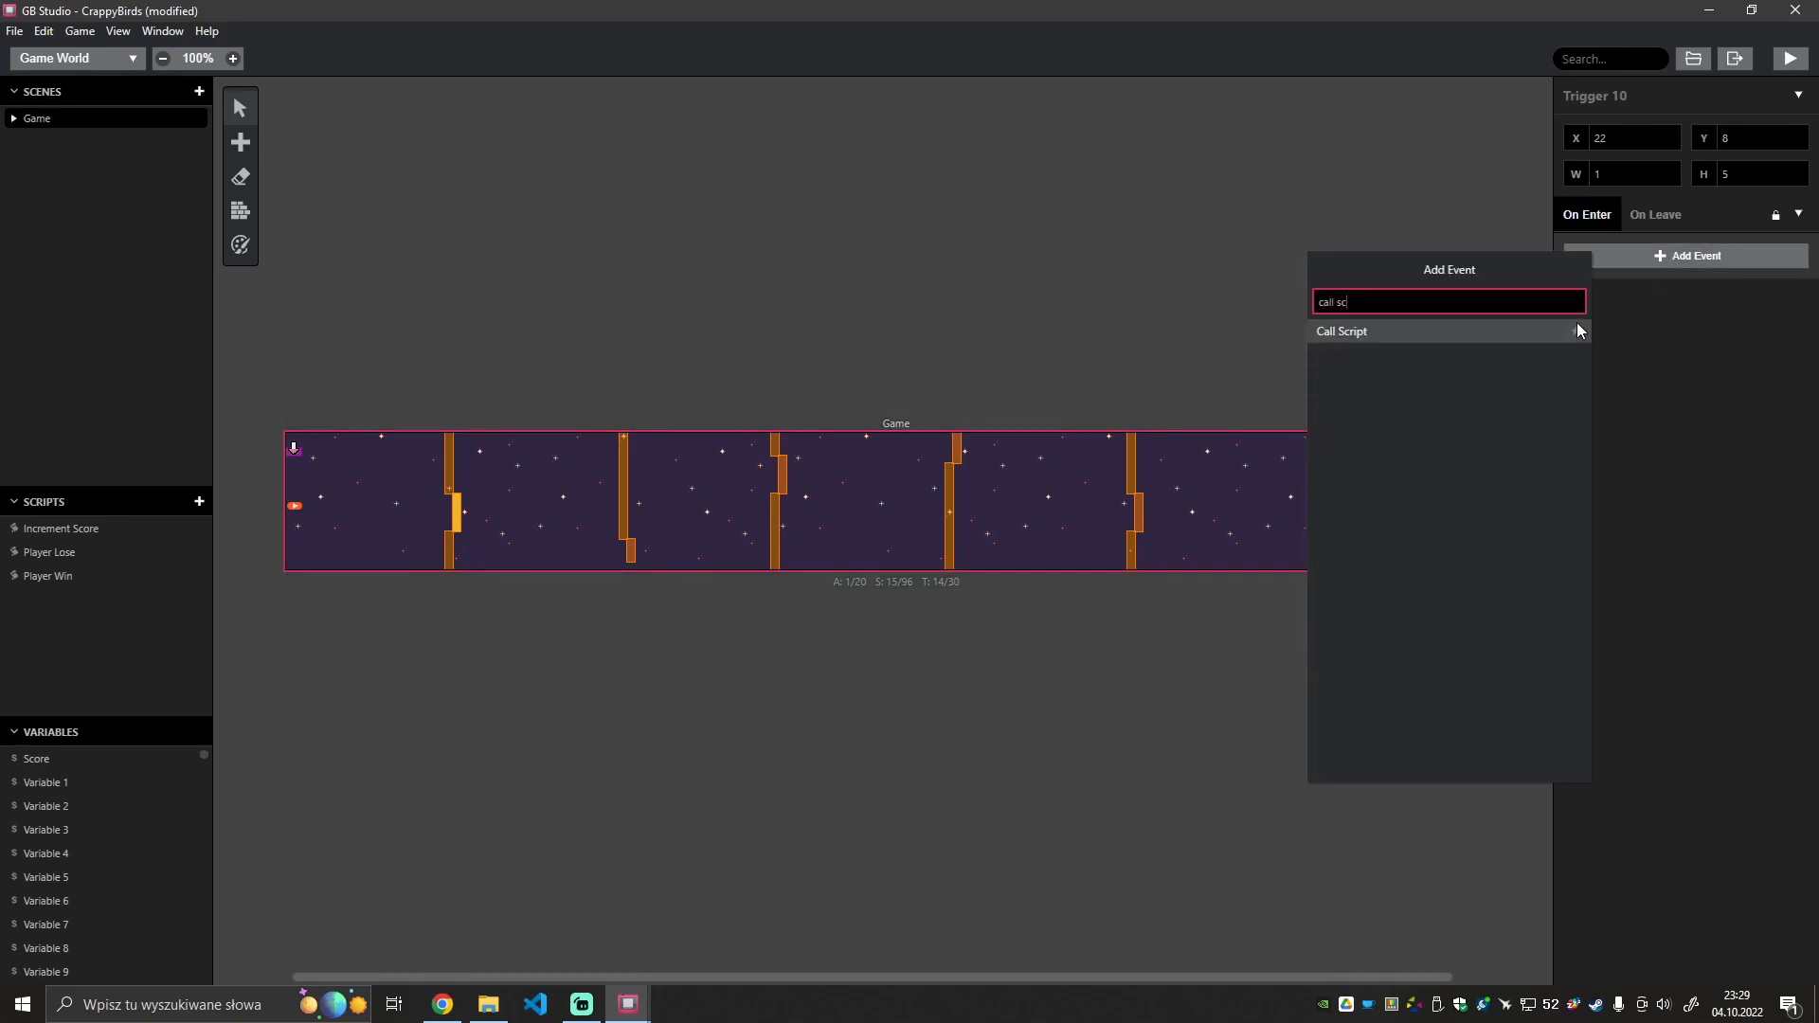
key(Return)
click(1587, 306)
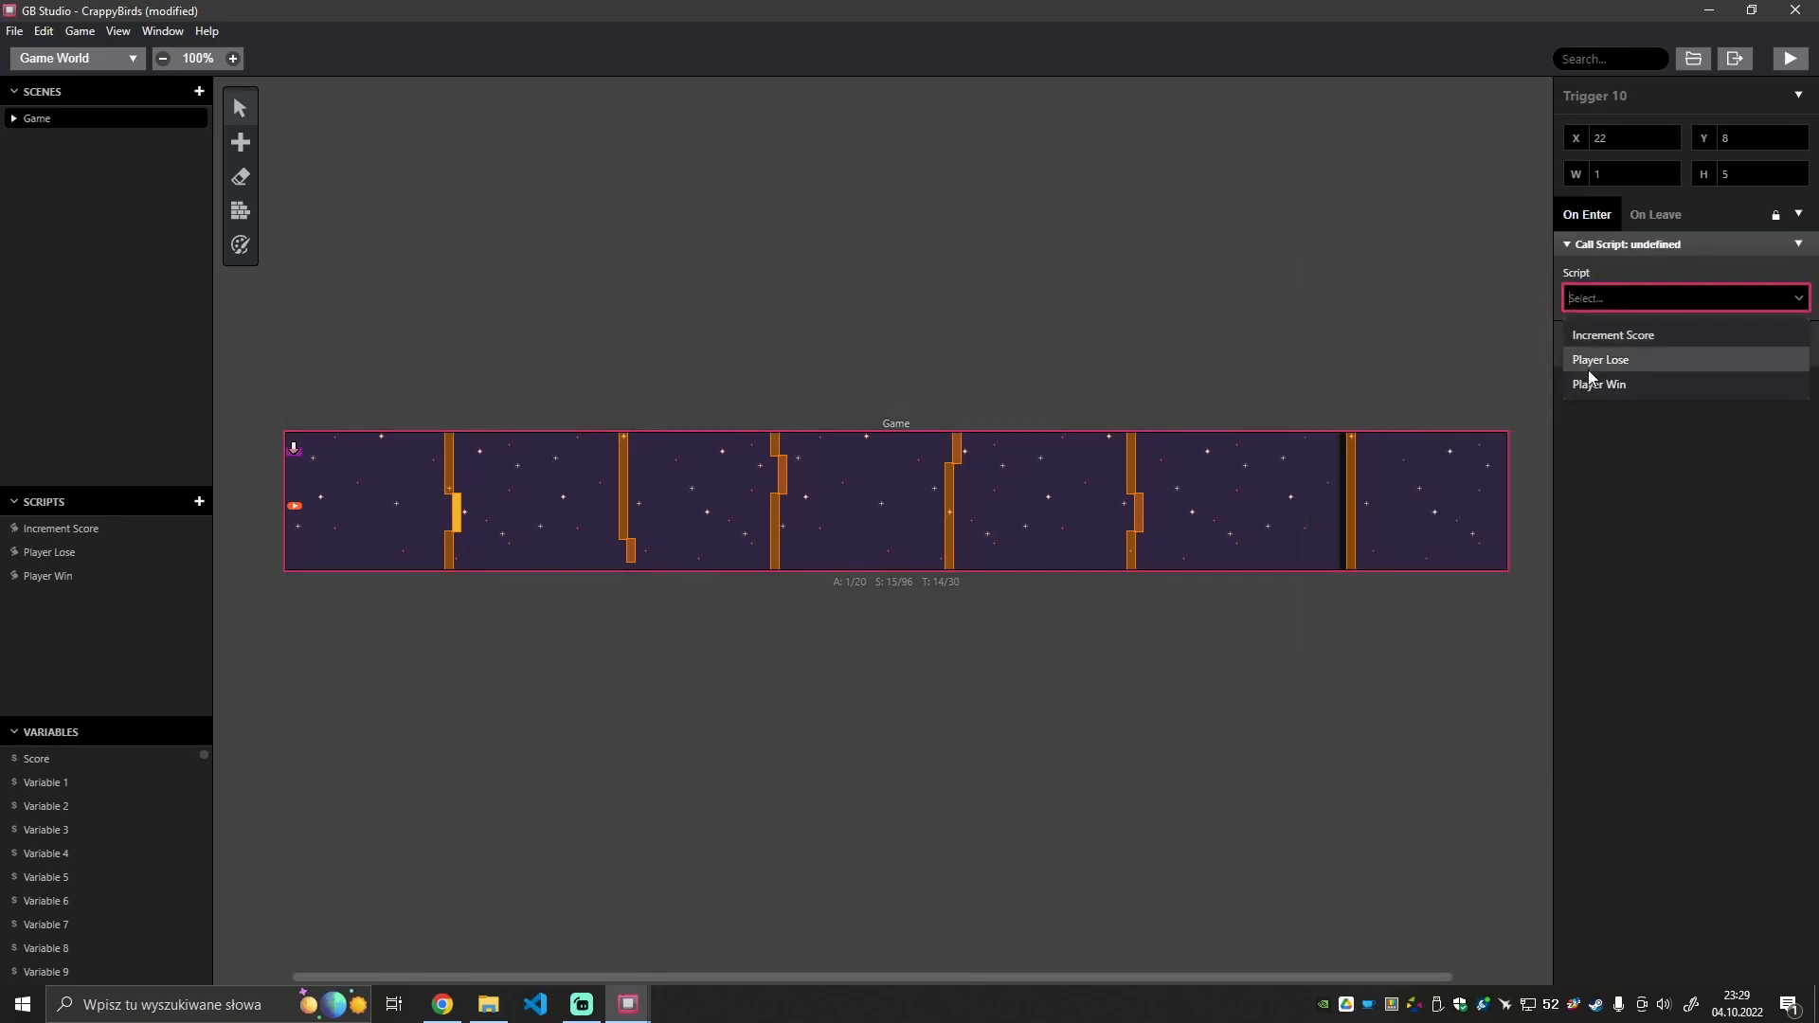
click(1589, 343)
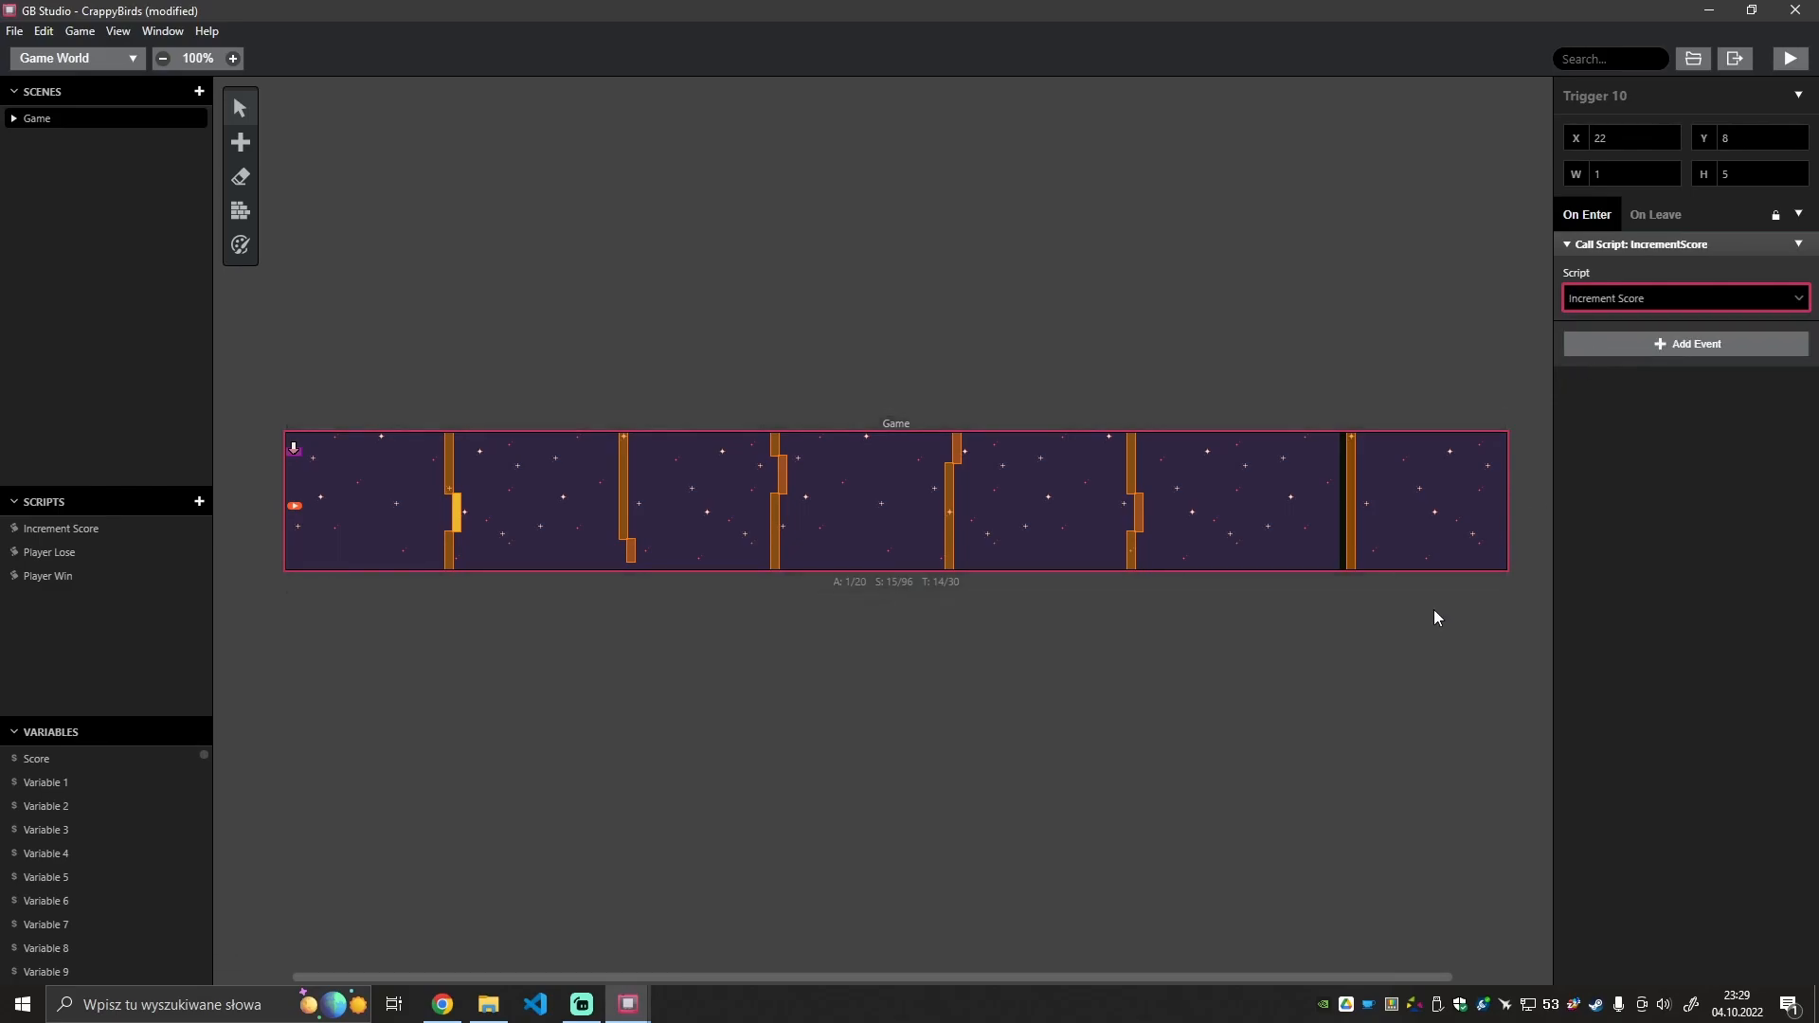
Rework the trigger behind the second pillar's gap so it reaches the lower edge of the Game scene.
click(633, 555)
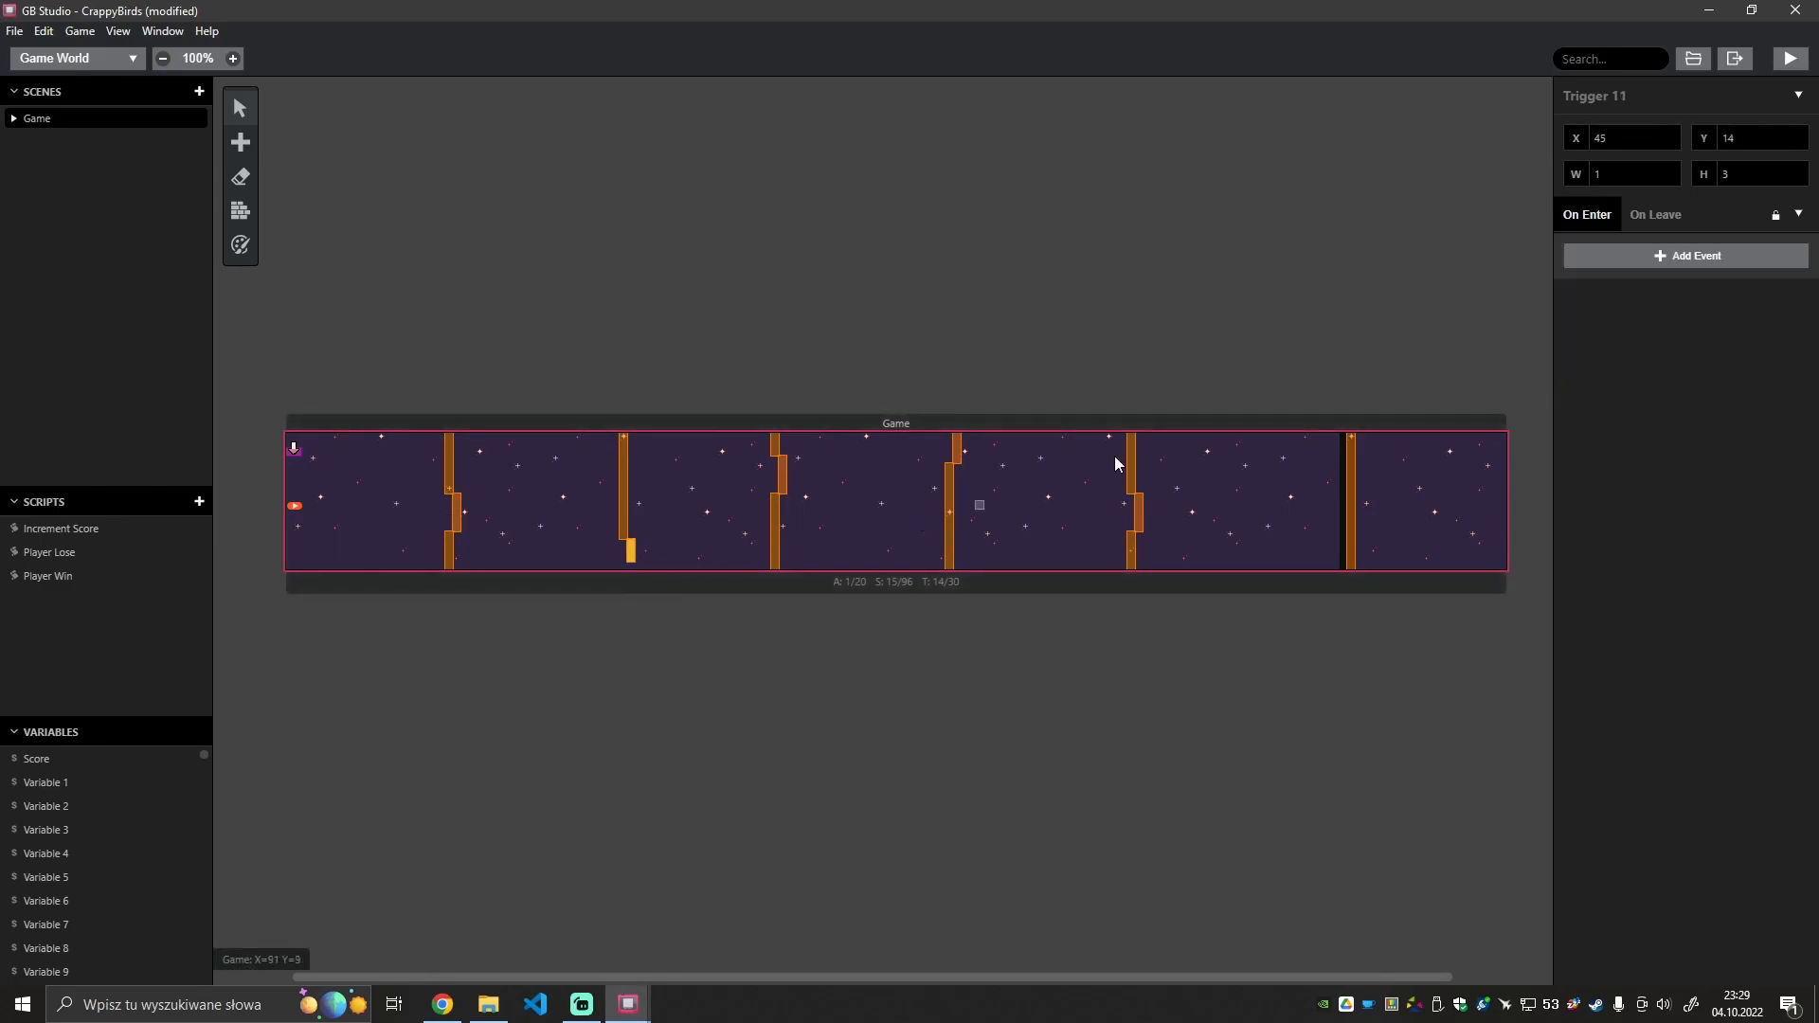
key(Delete)
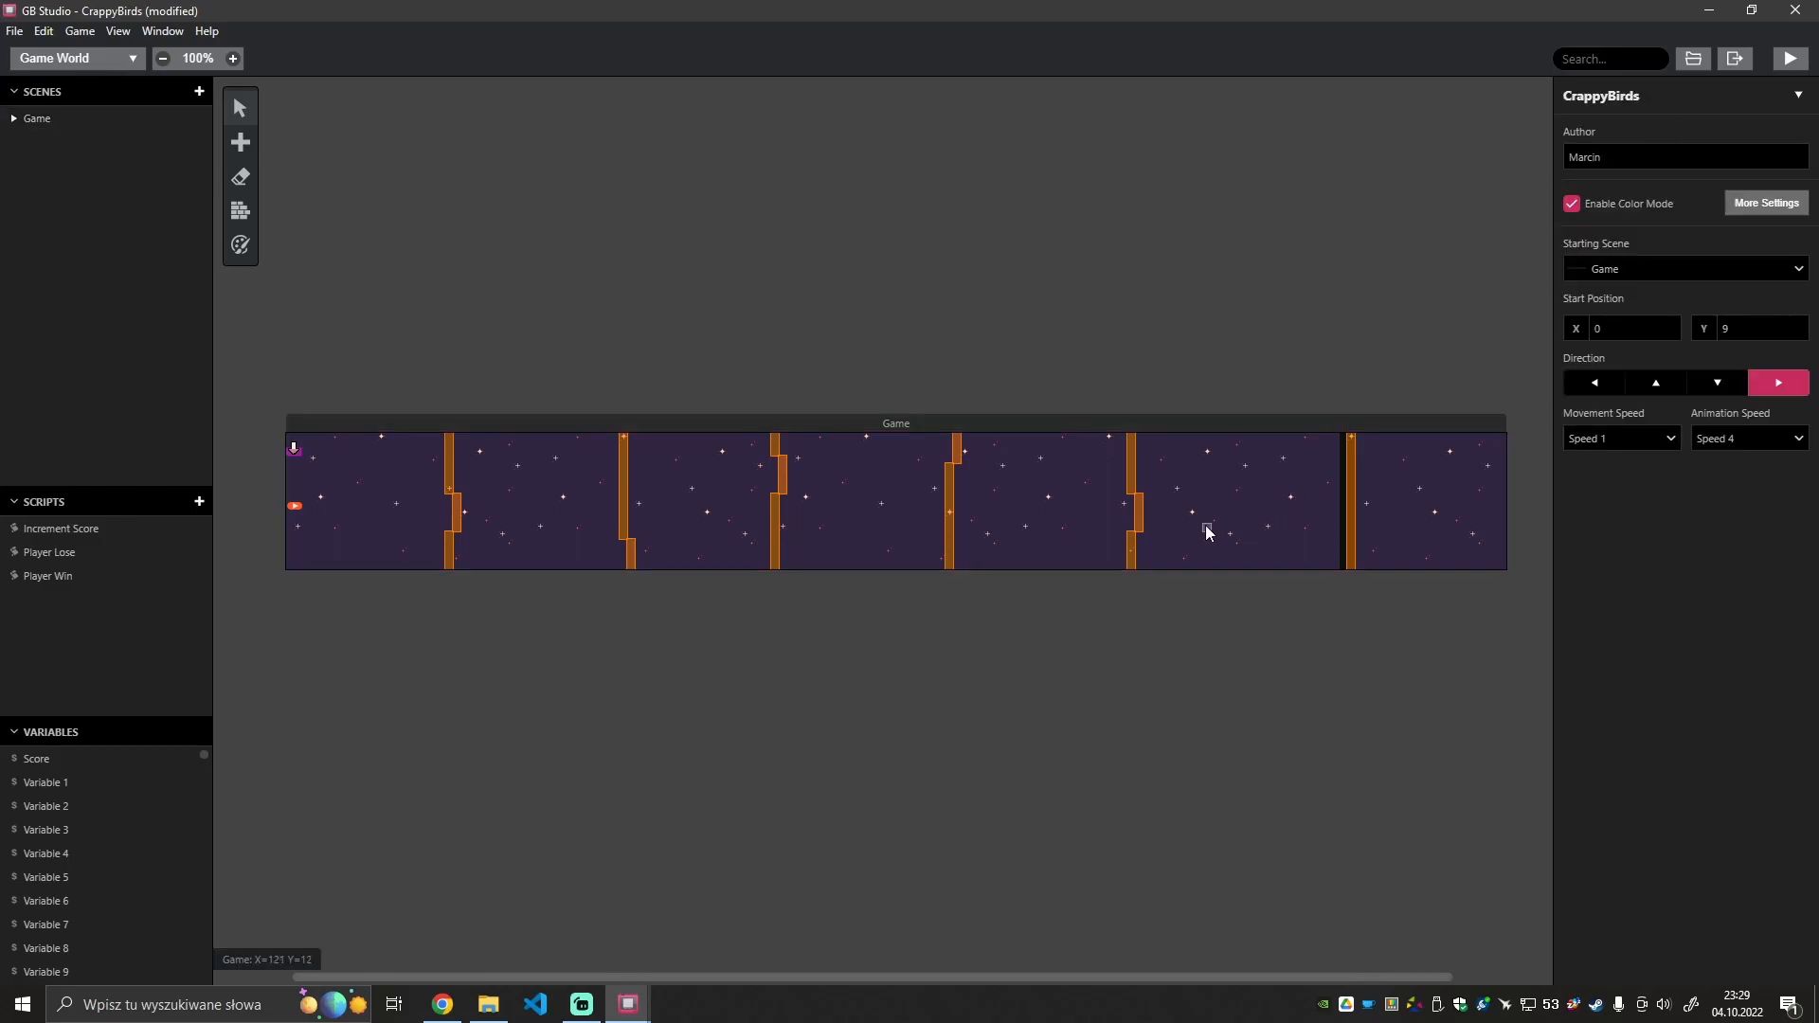
Playtest the game by steering through every pillar gap to the finish wall, and close the game window.
click(1788, 60)
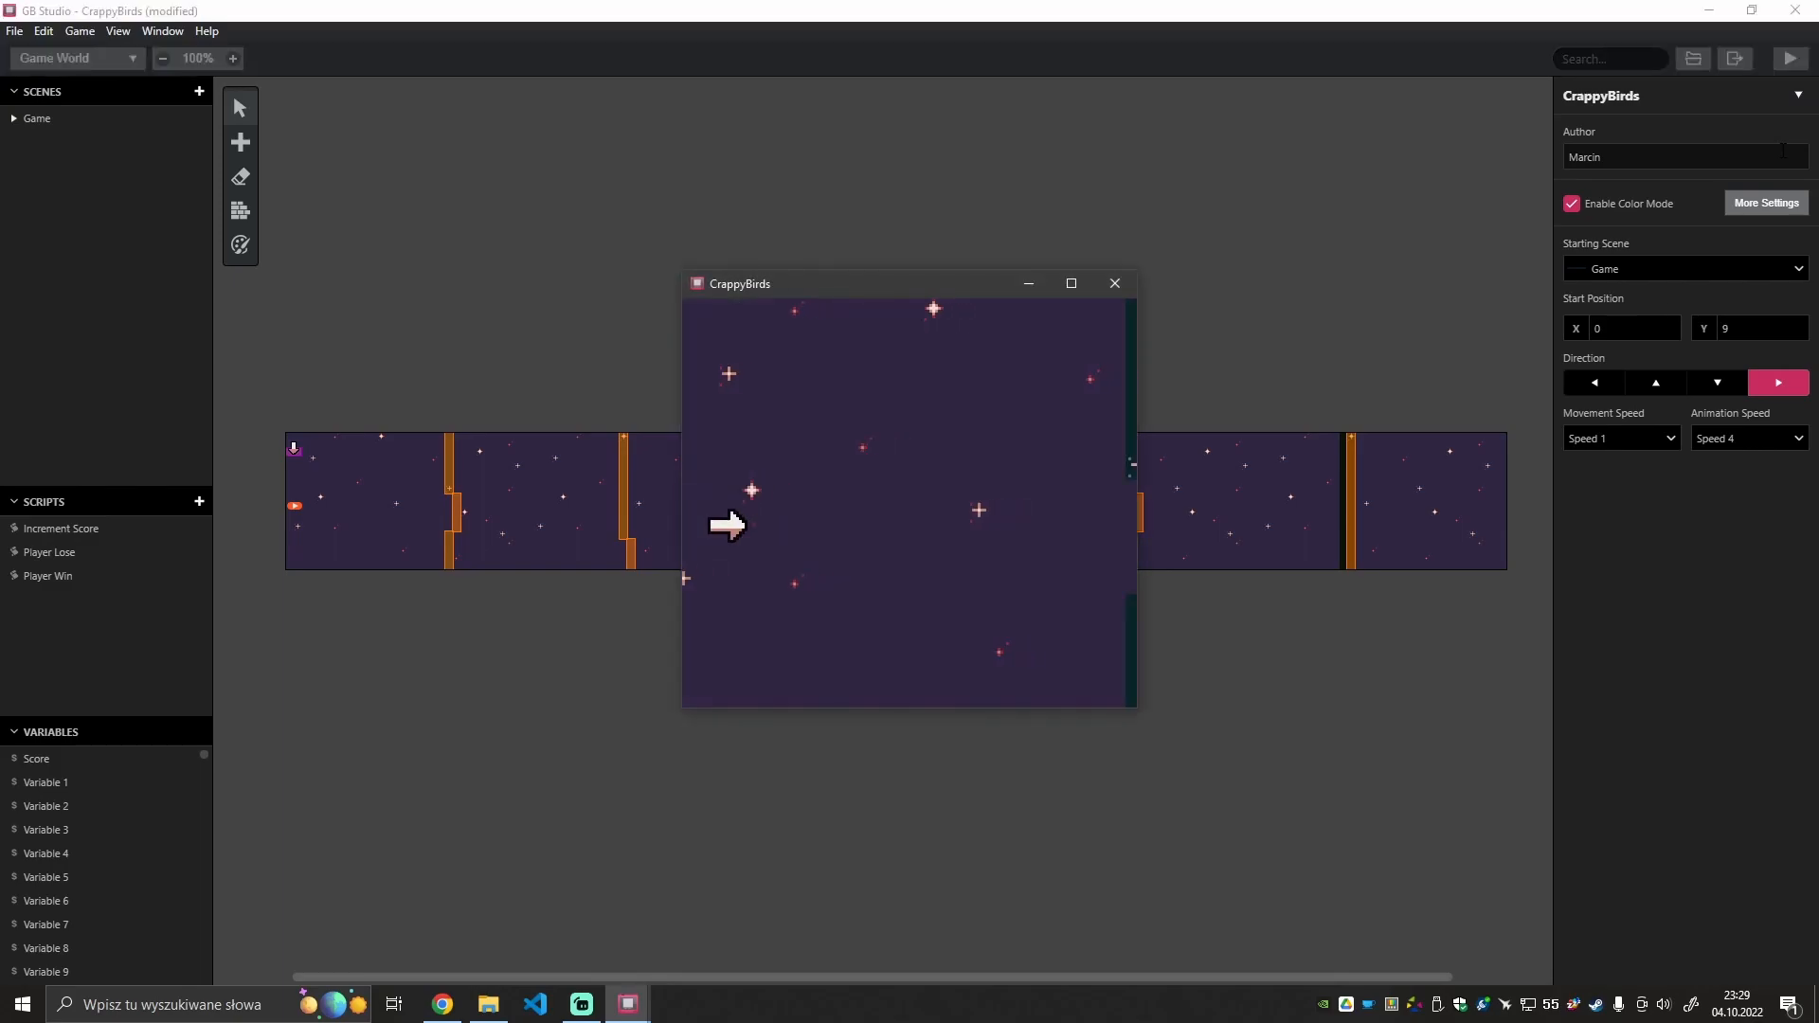
key(Up)
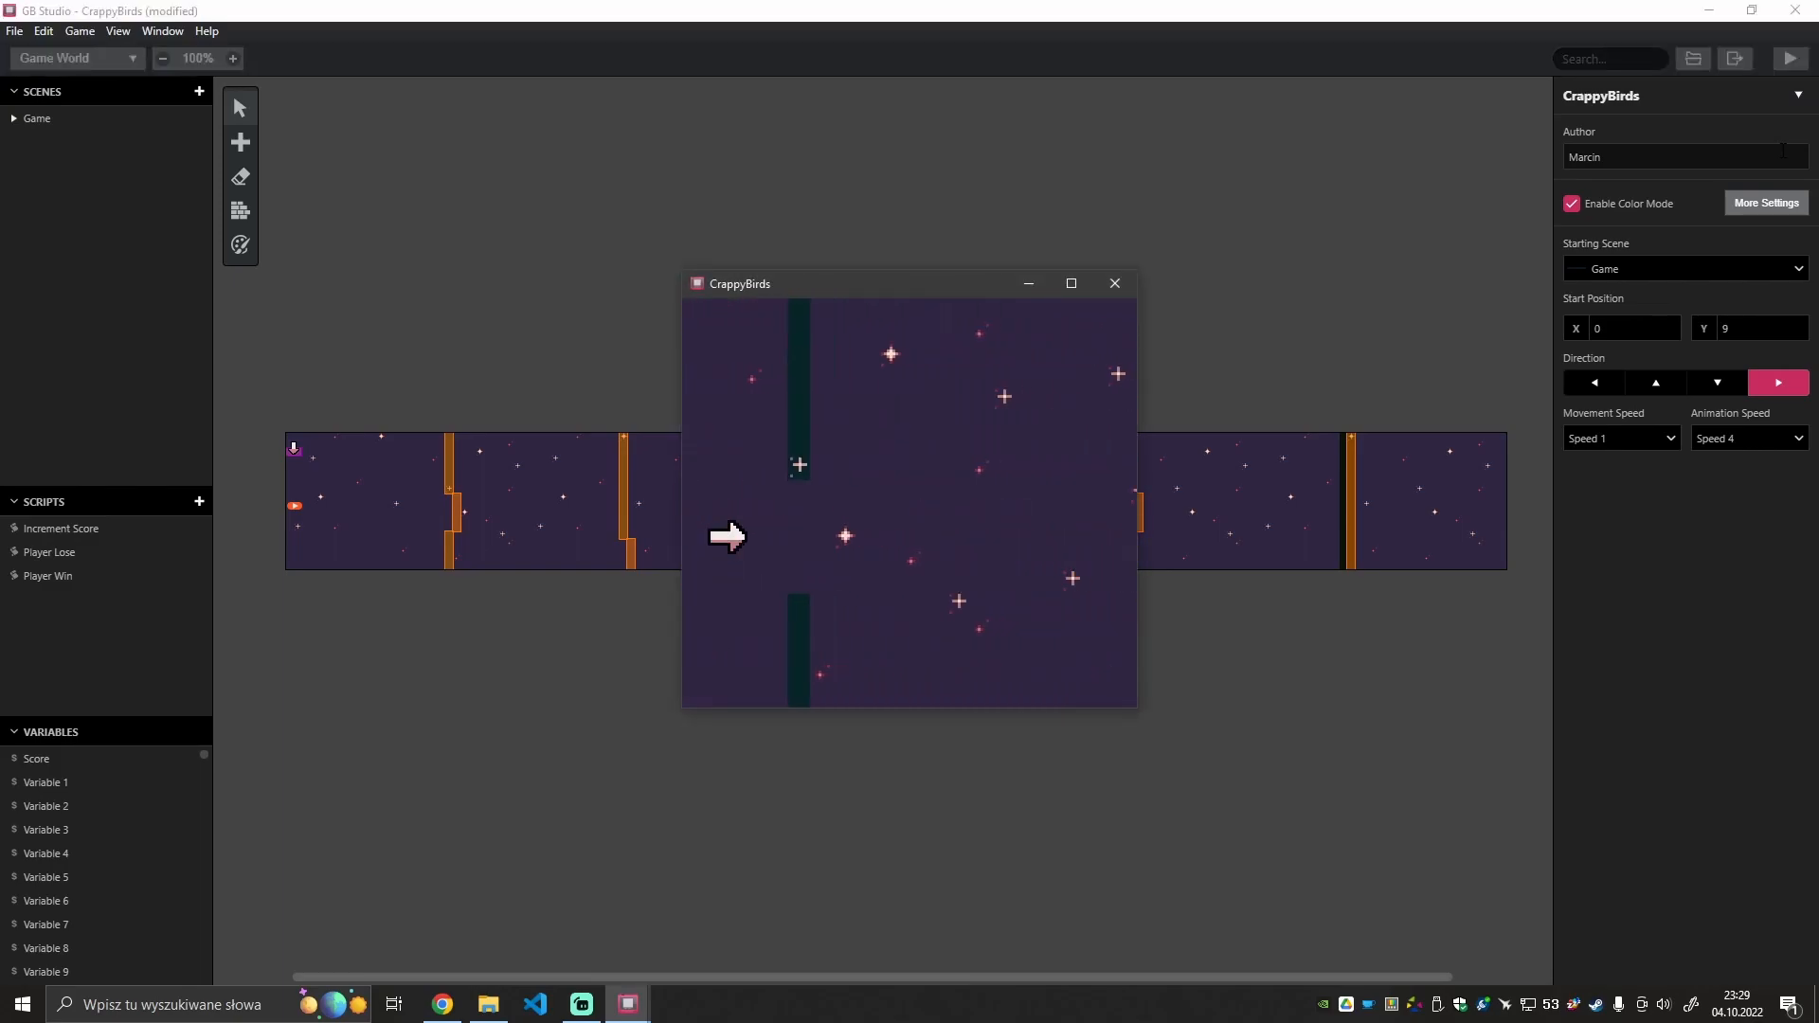
key(Up)
key(Down)
key(Down)
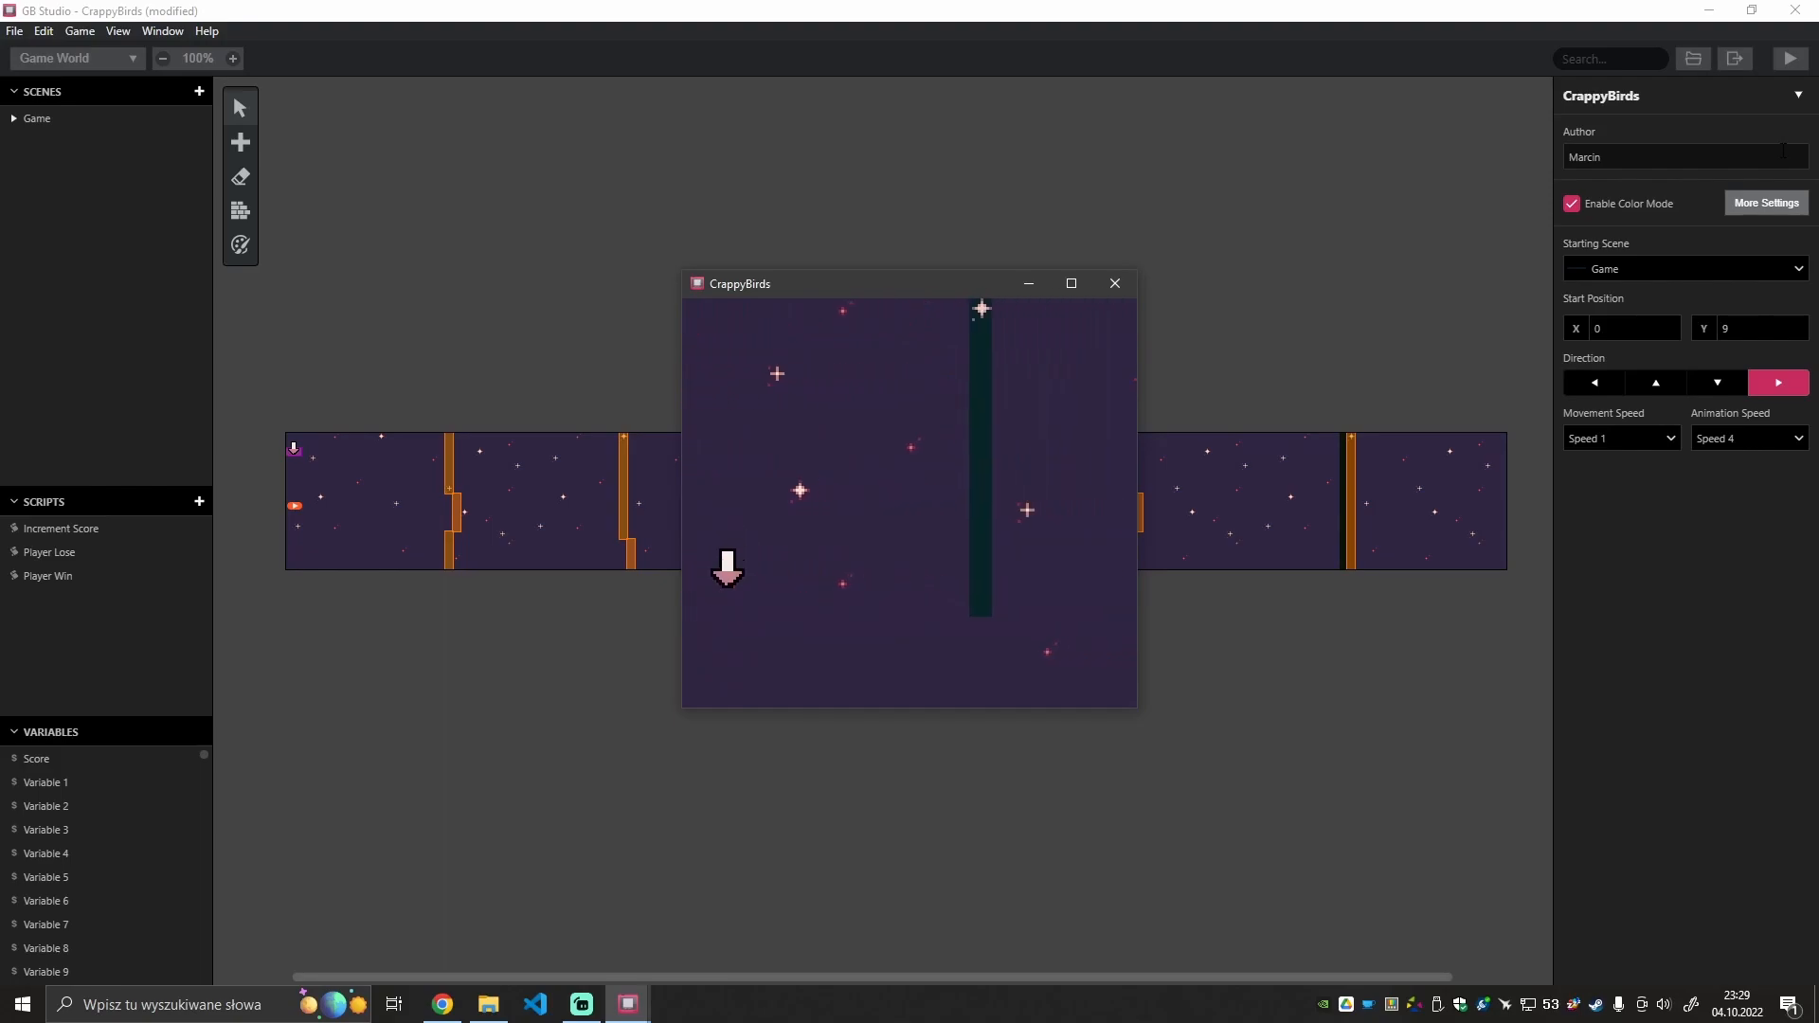
key(Up)
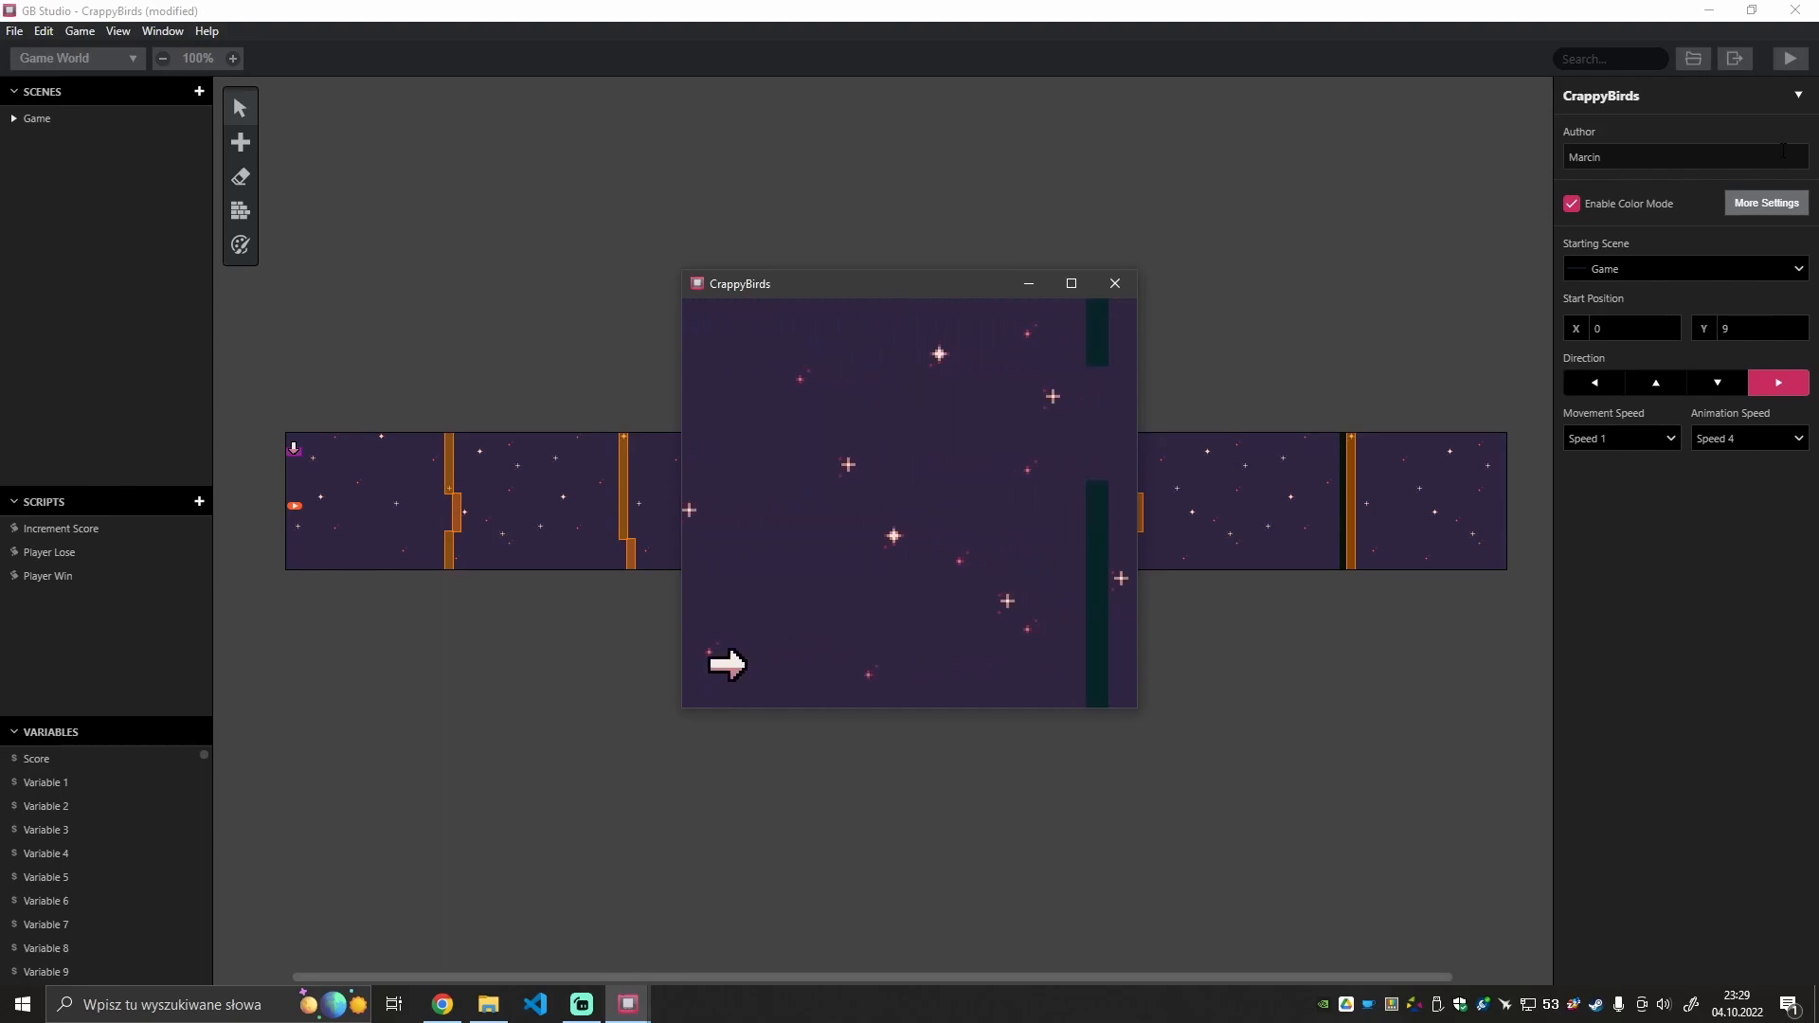
key(Up)
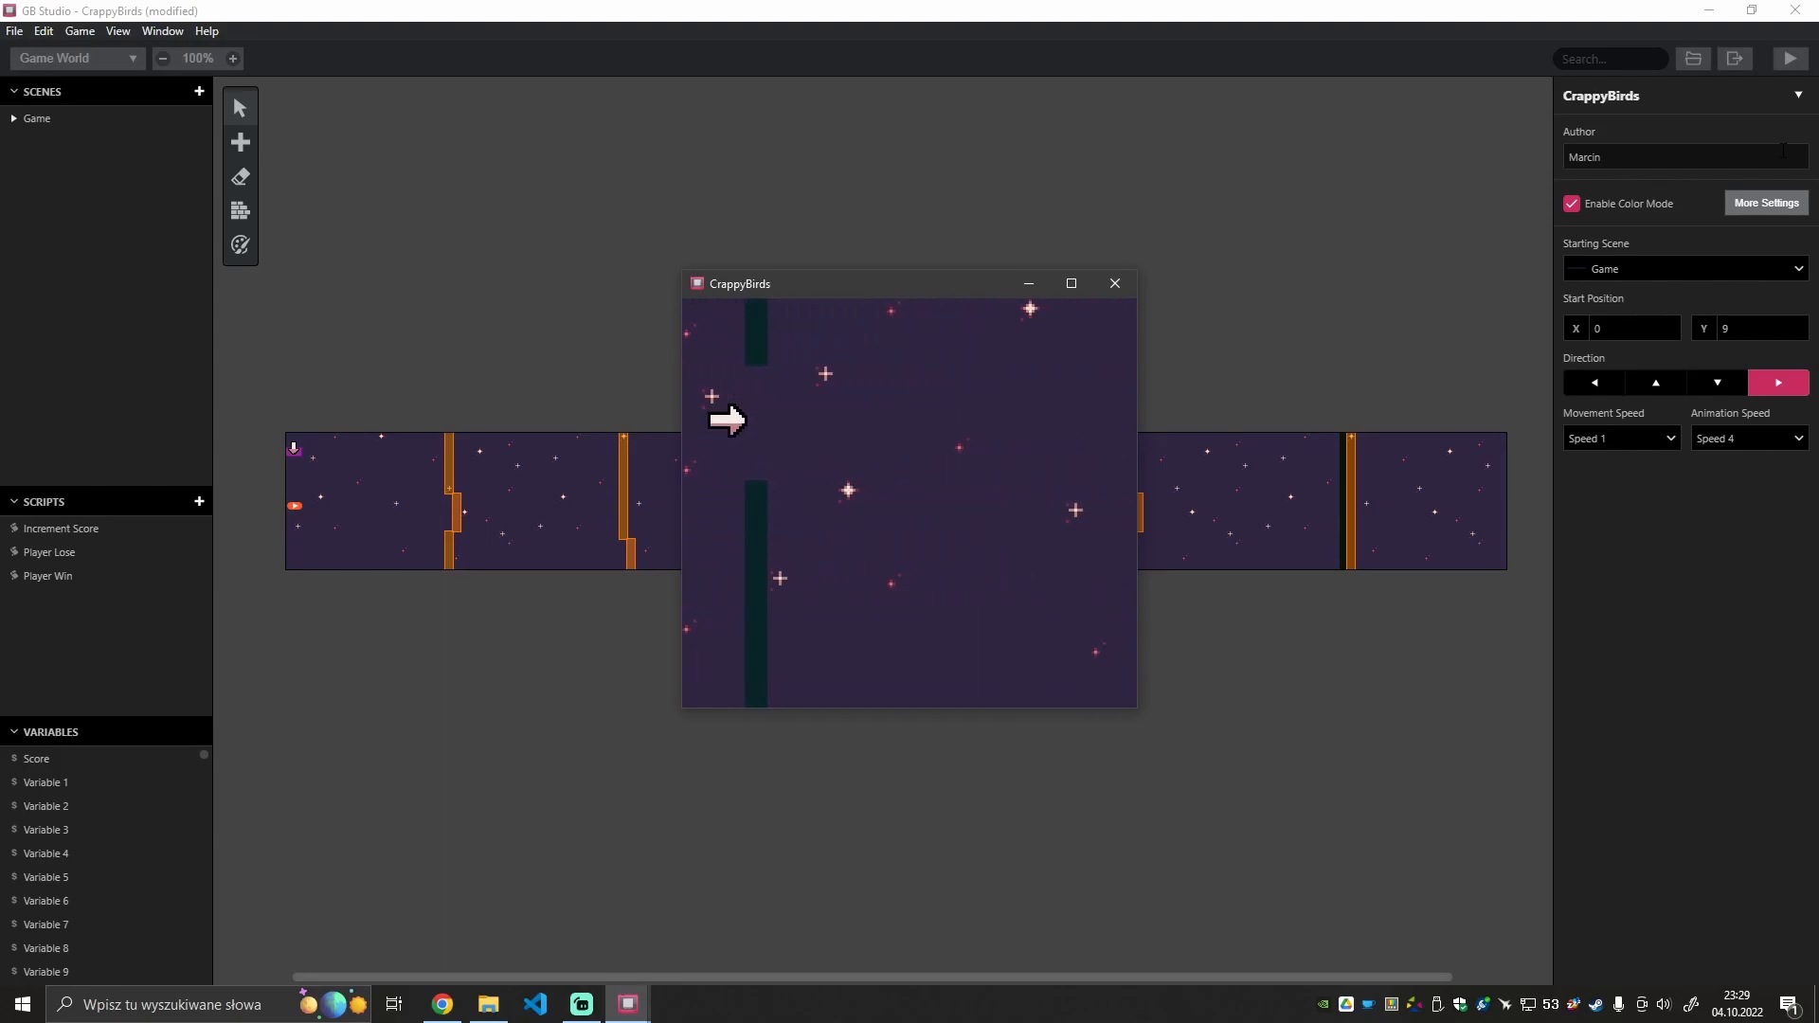
key(Down)
key(Up)
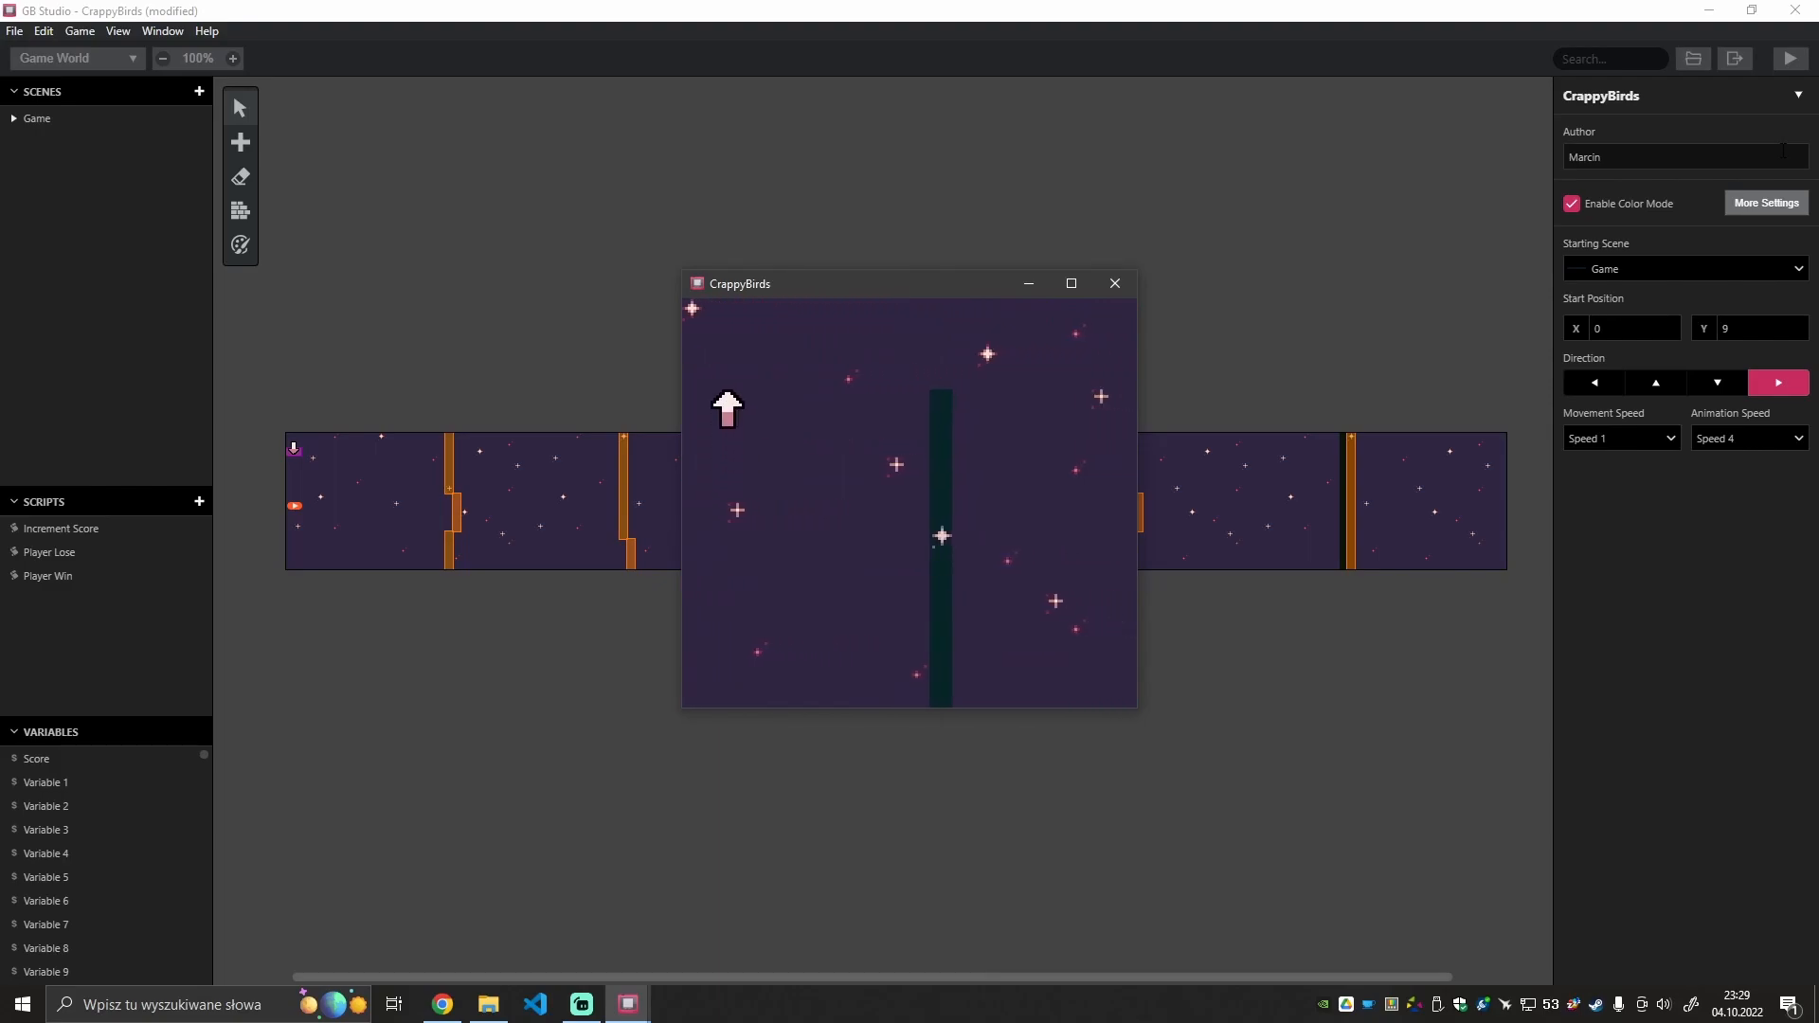
key(Down)
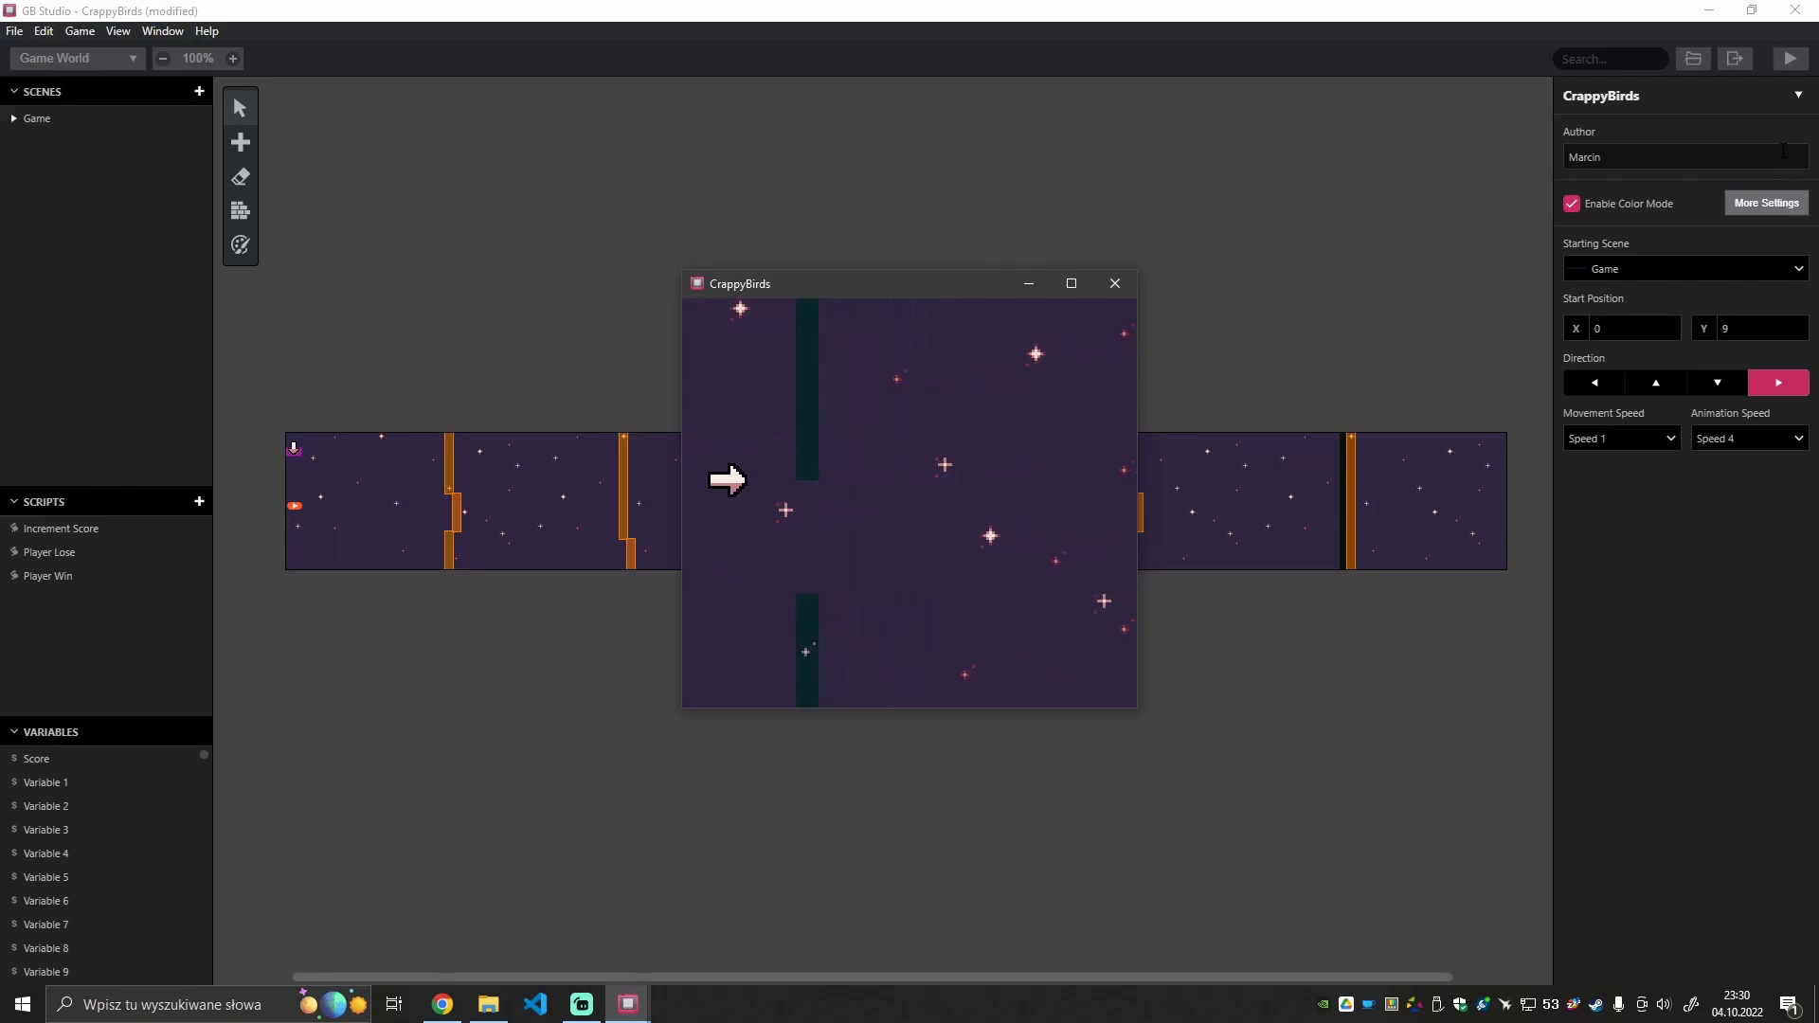
key(Up)
key(Up)
key(Up)
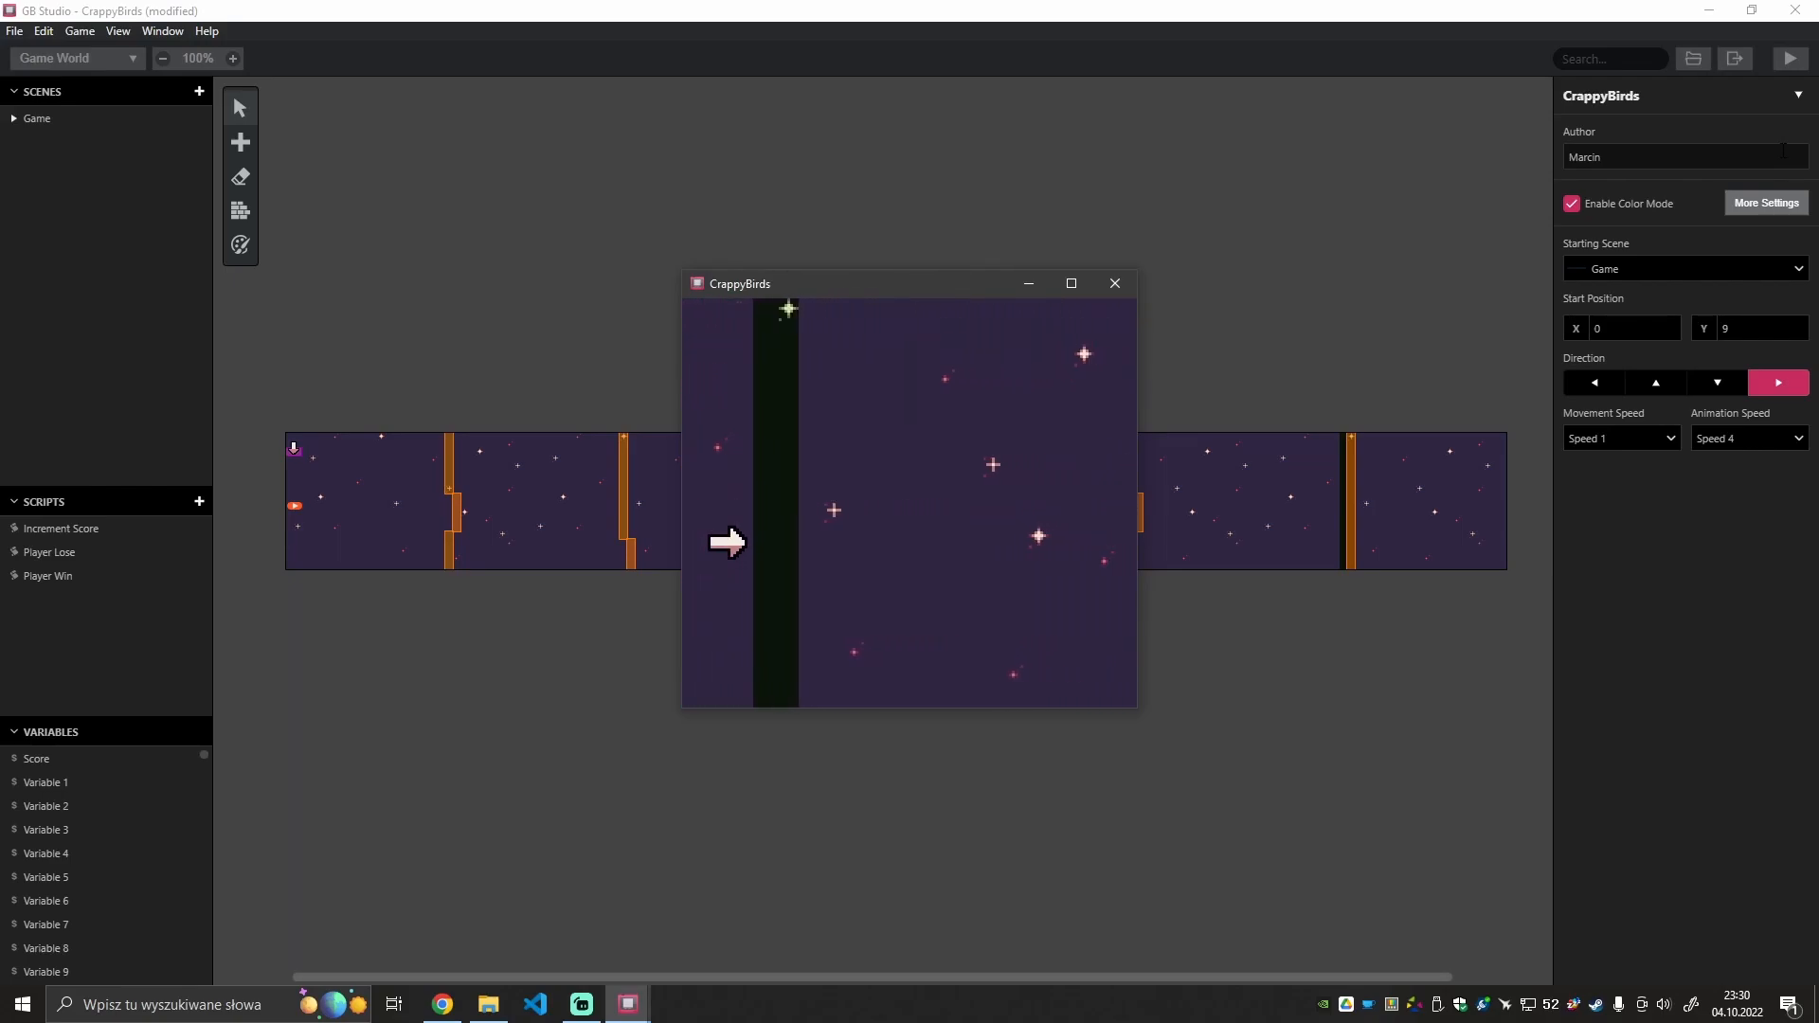
key(z)
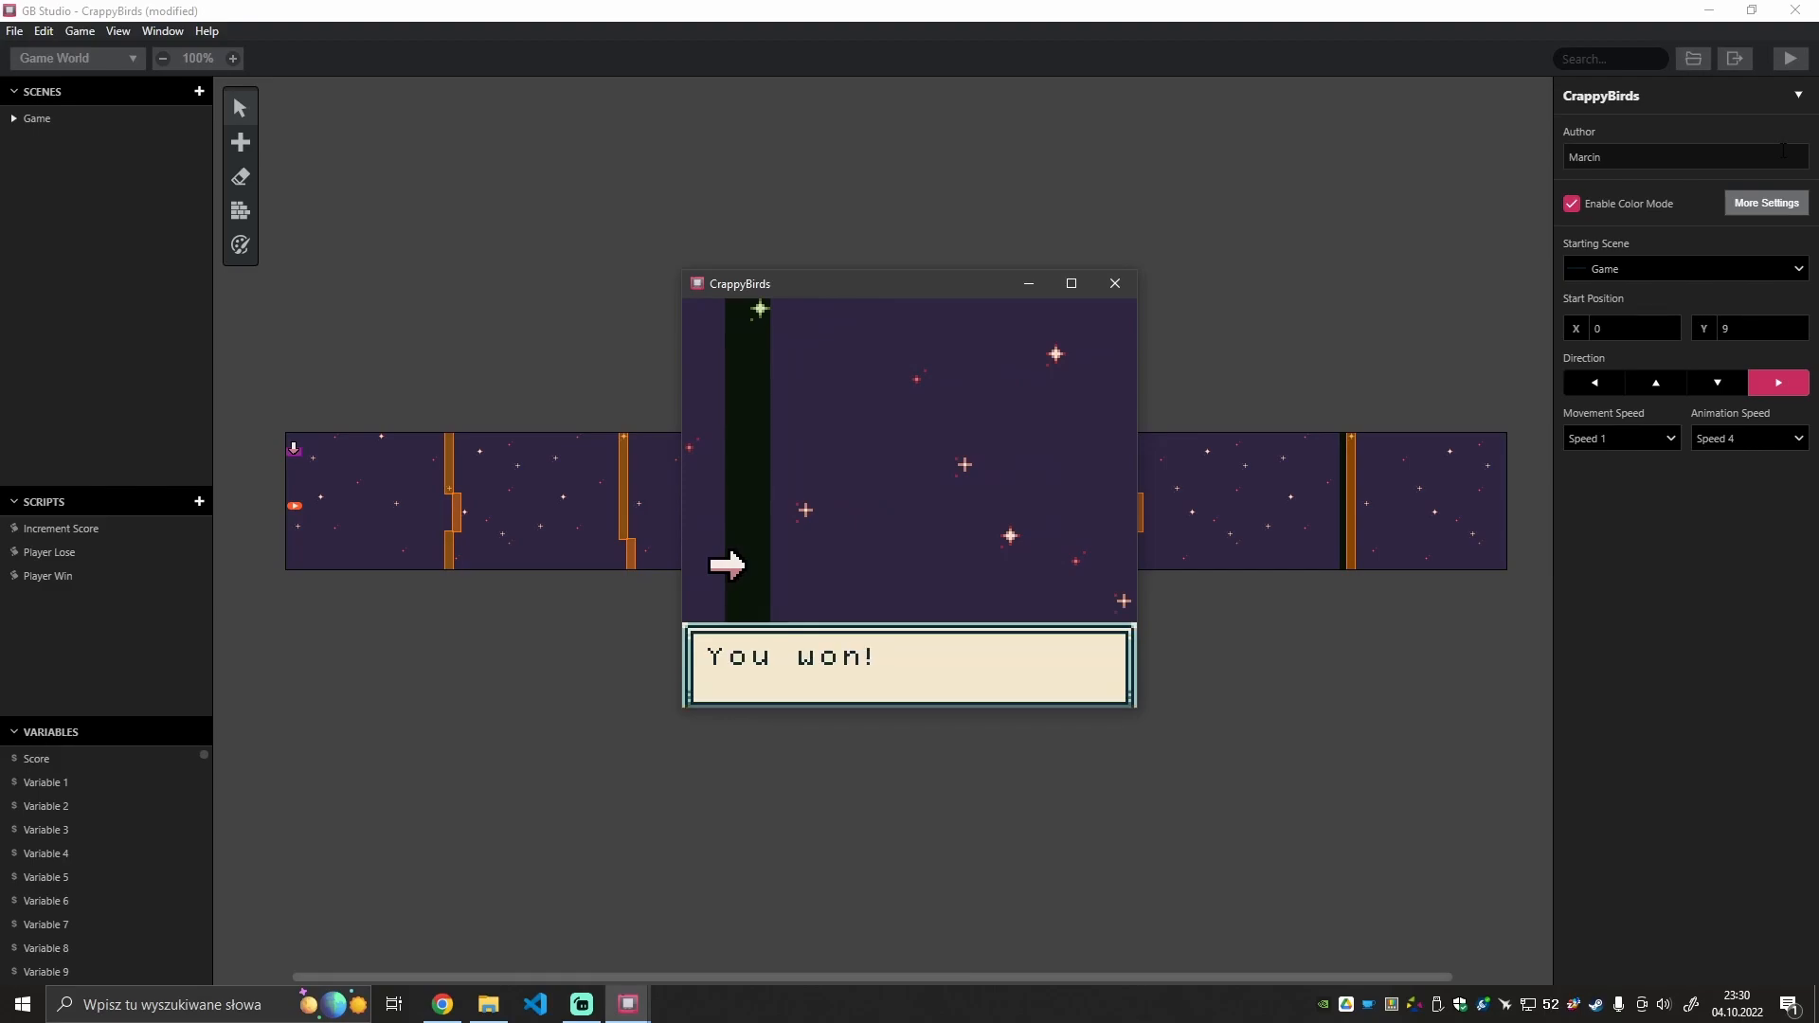
click(1114, 283)
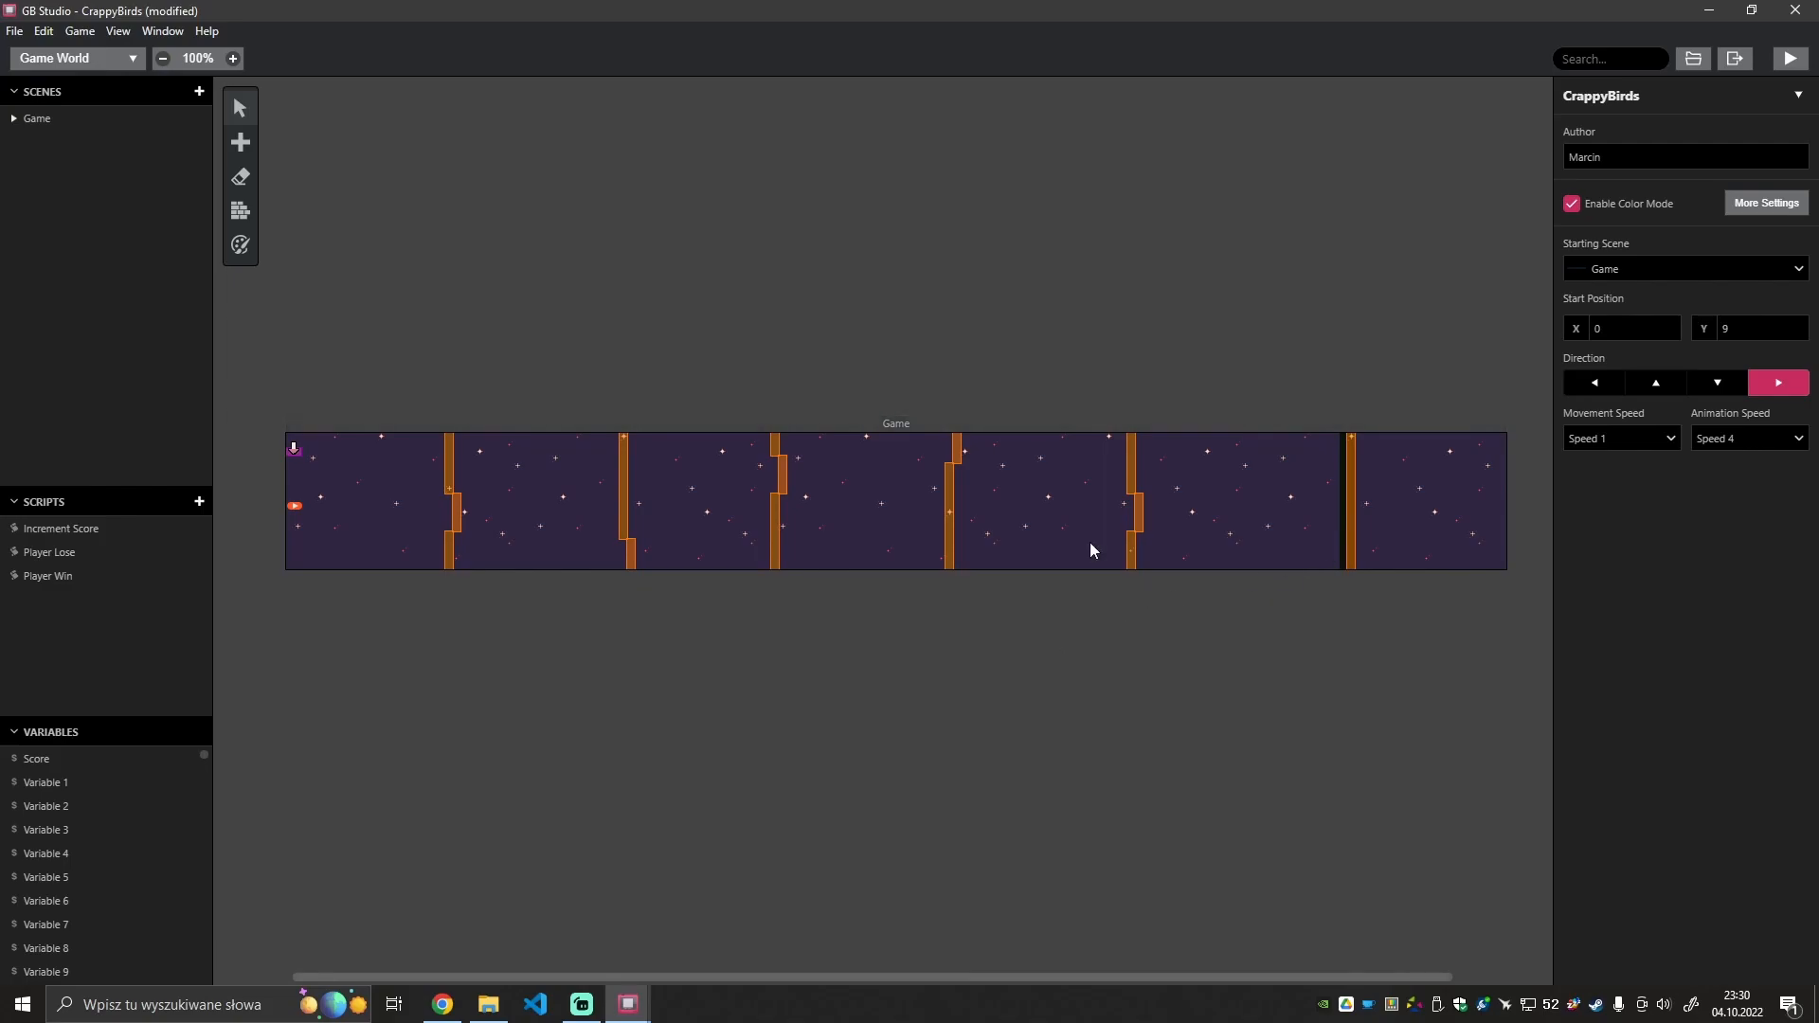
Add a second line "Score: $Score" using the Score variable to the "You won!" dialogue in the Player Win script.
click(49, 576)
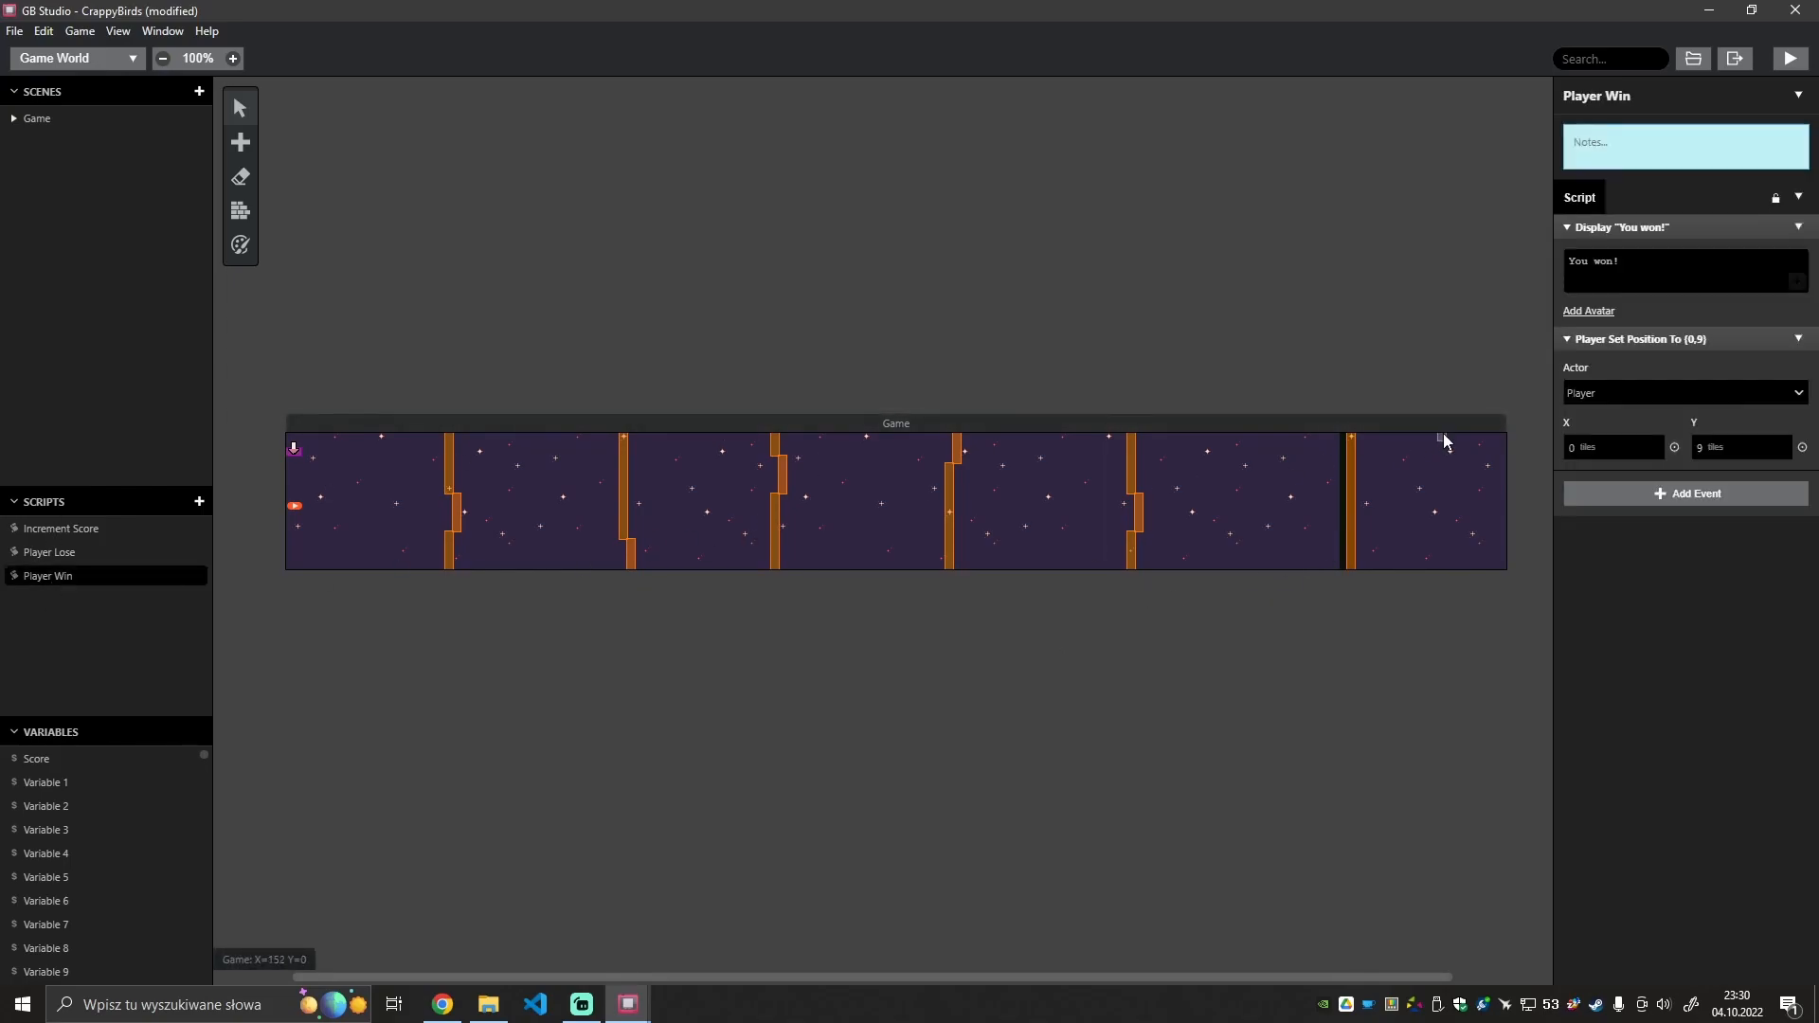
click(1657, 270)
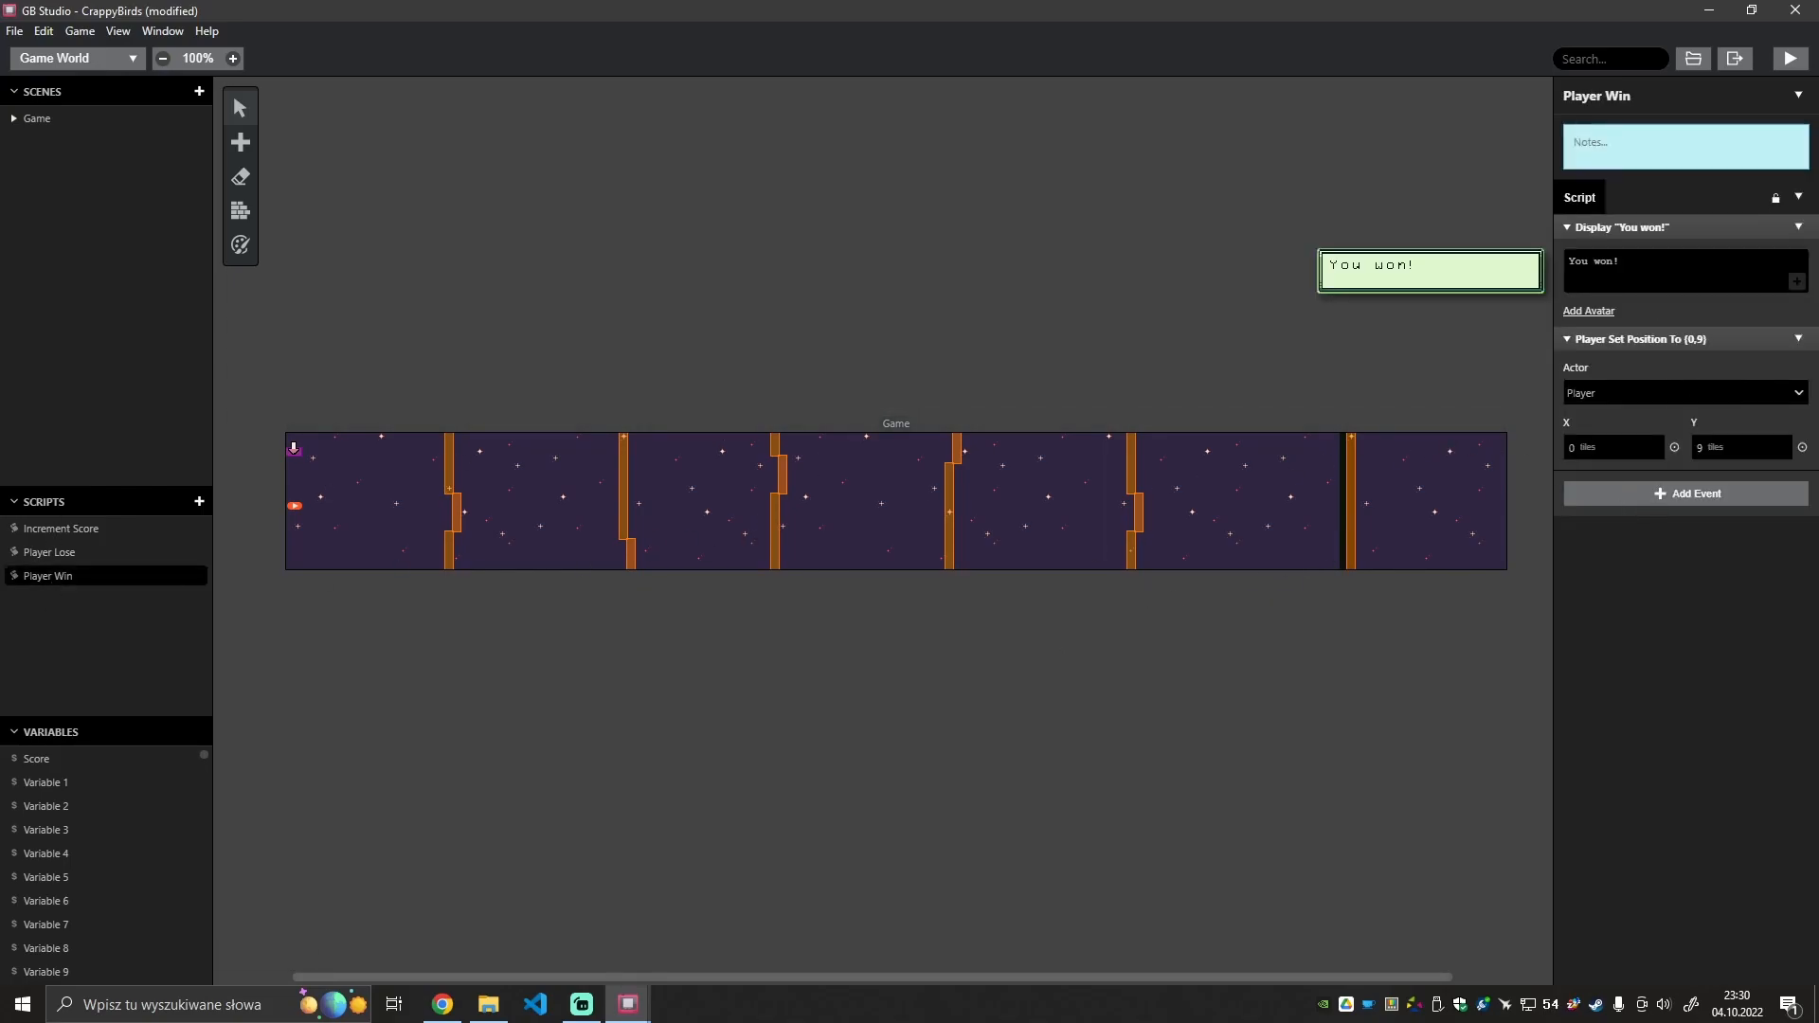
key(Return)
text(Score: )
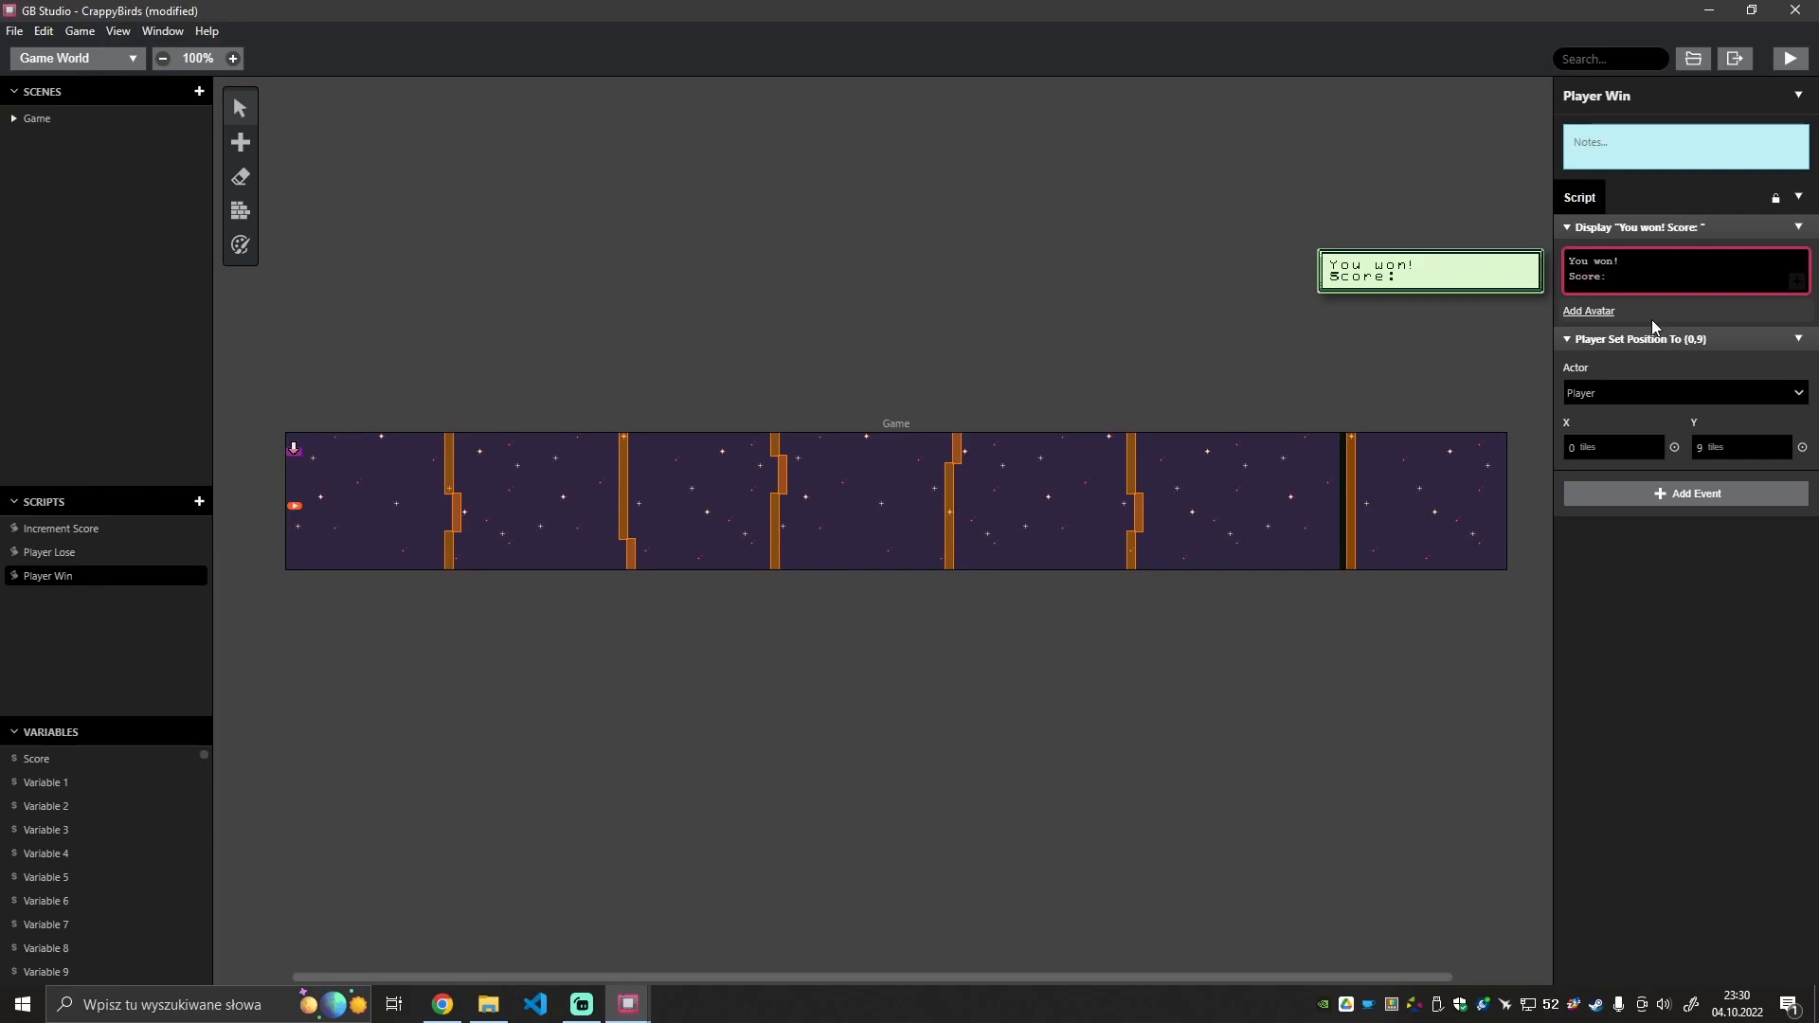
text($sco)
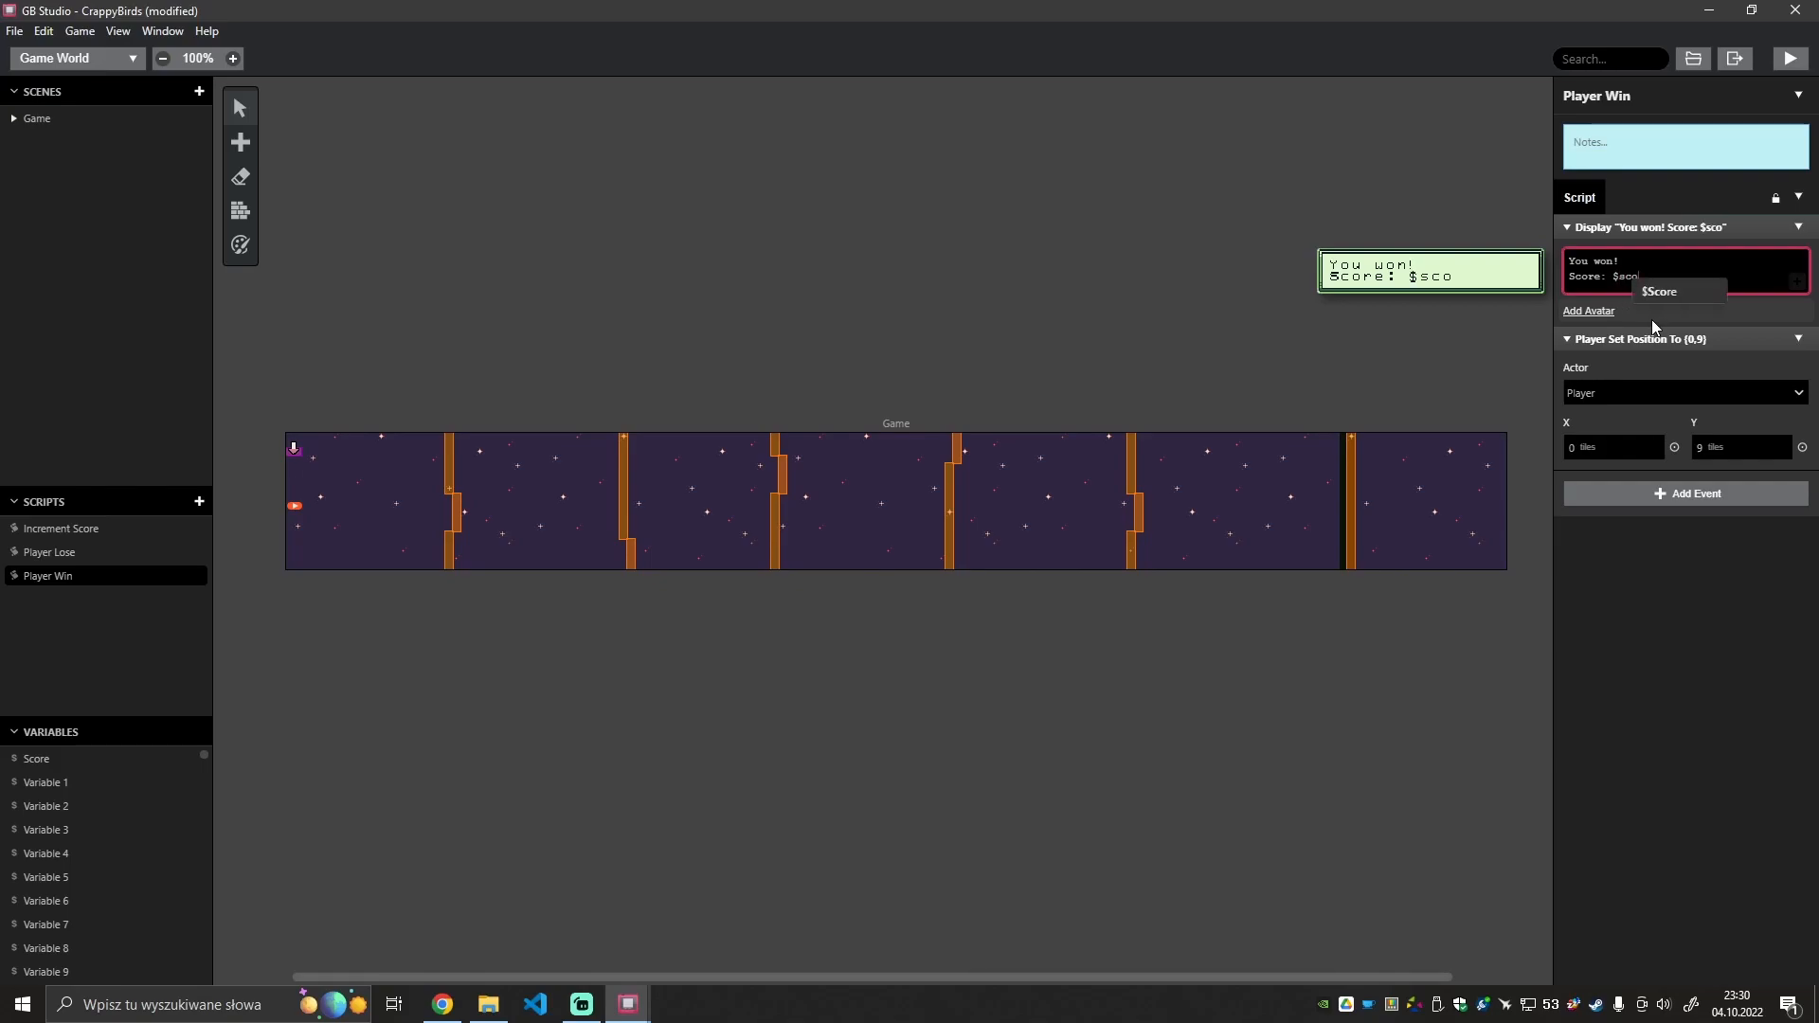
key(Return)
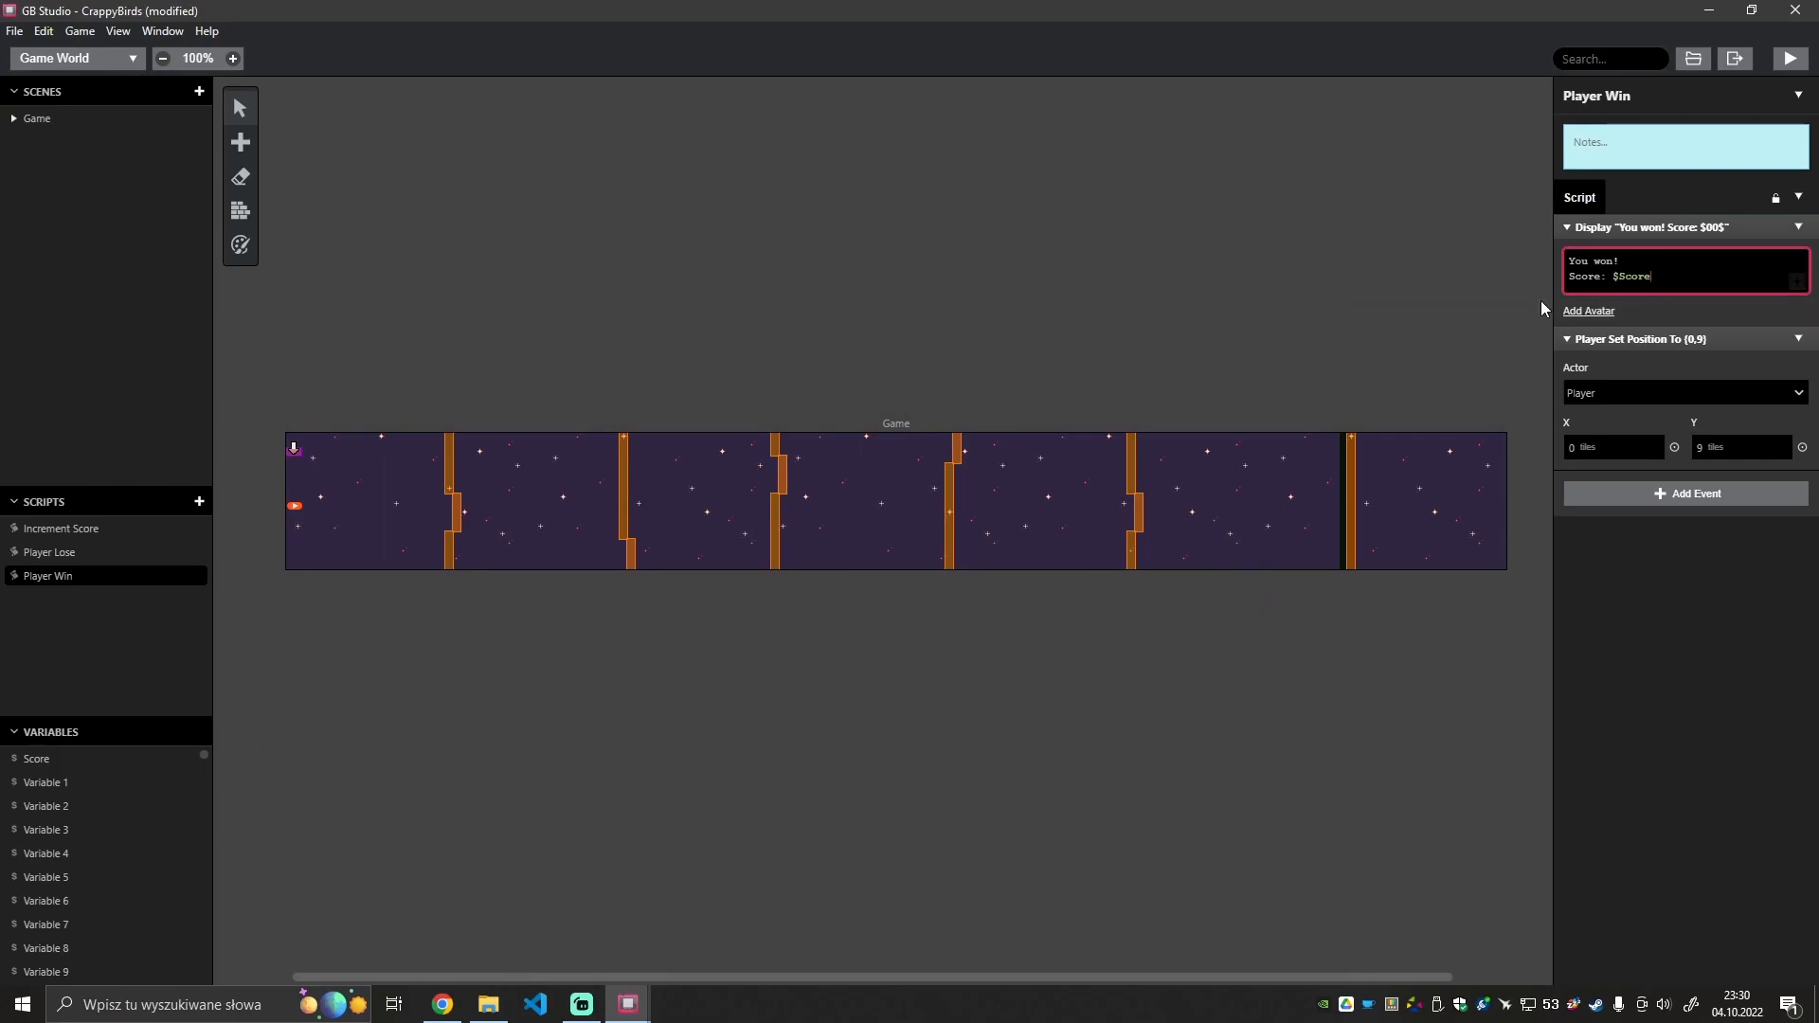
click(827, 733)
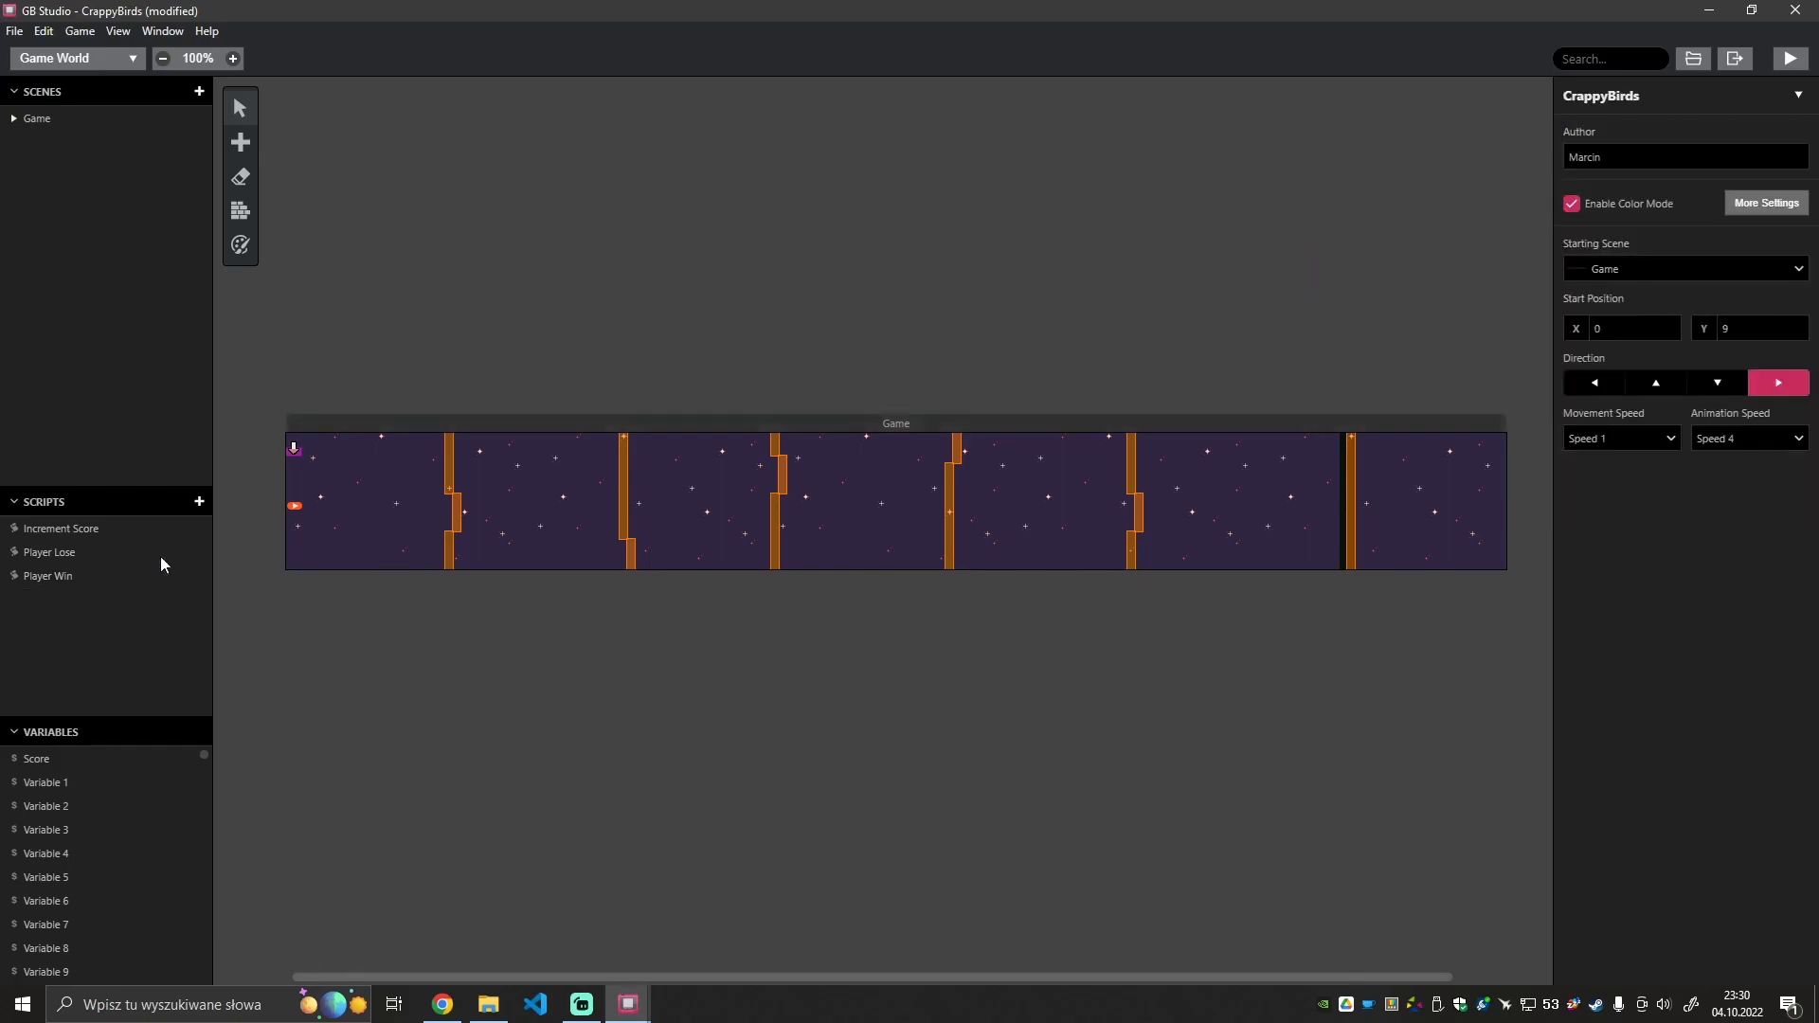
Add a second line "Score: $Score" using the Score variable to the "You lost!" dialogue in the Player Lose script.
click(72, 551)
click(1667, 266)
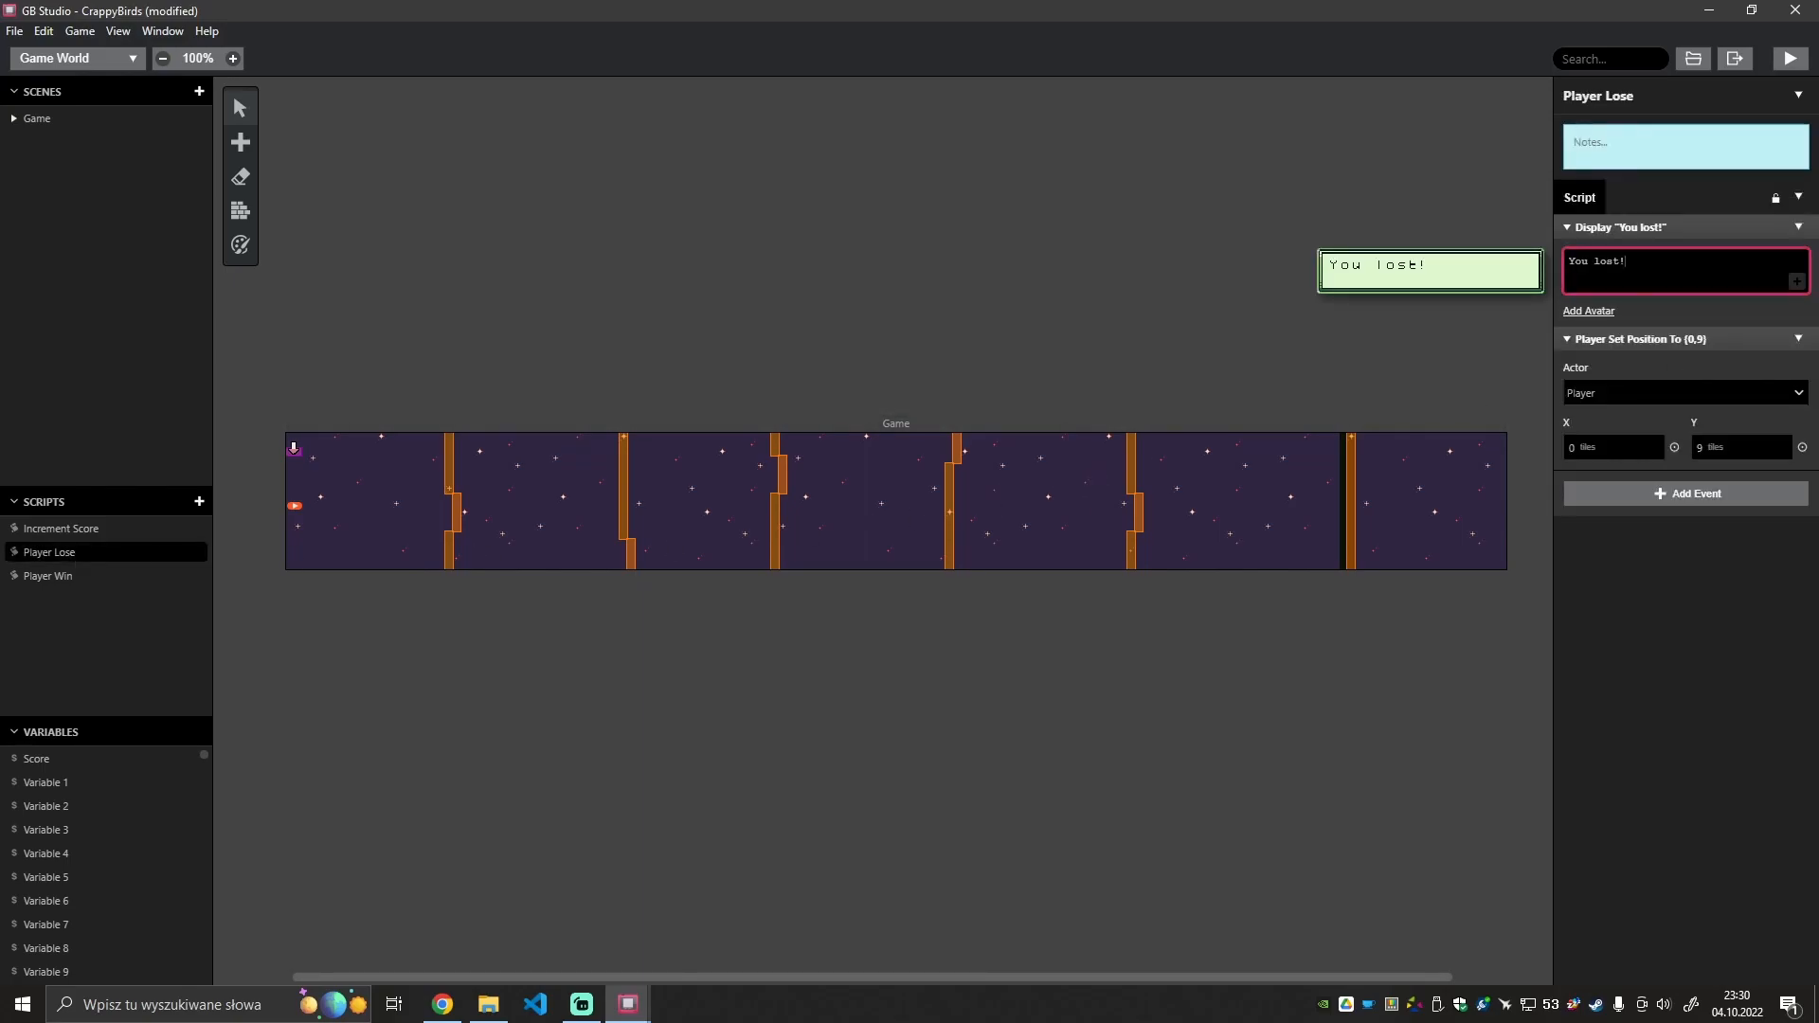
text(ScireL )
text(re: )
text($Score)
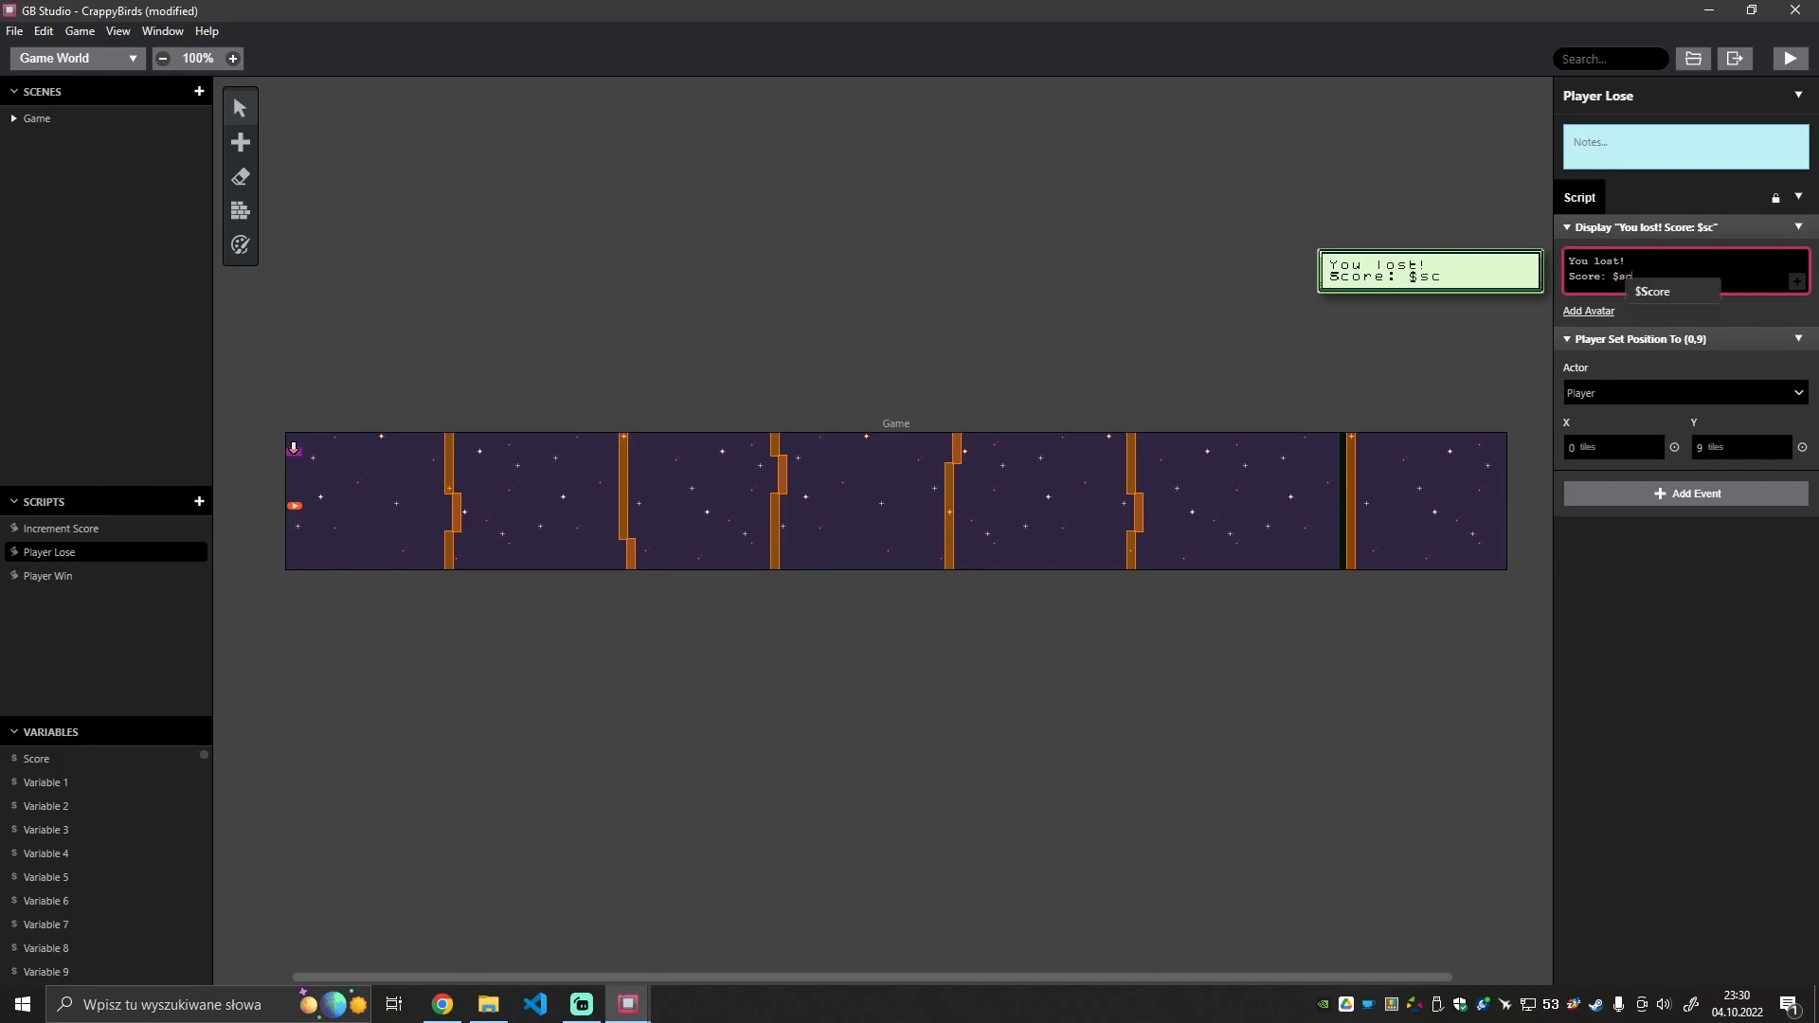
Run the game and steer through the first gap into the second pillar to check the score in the lose dialogue.
click(1787, 61)
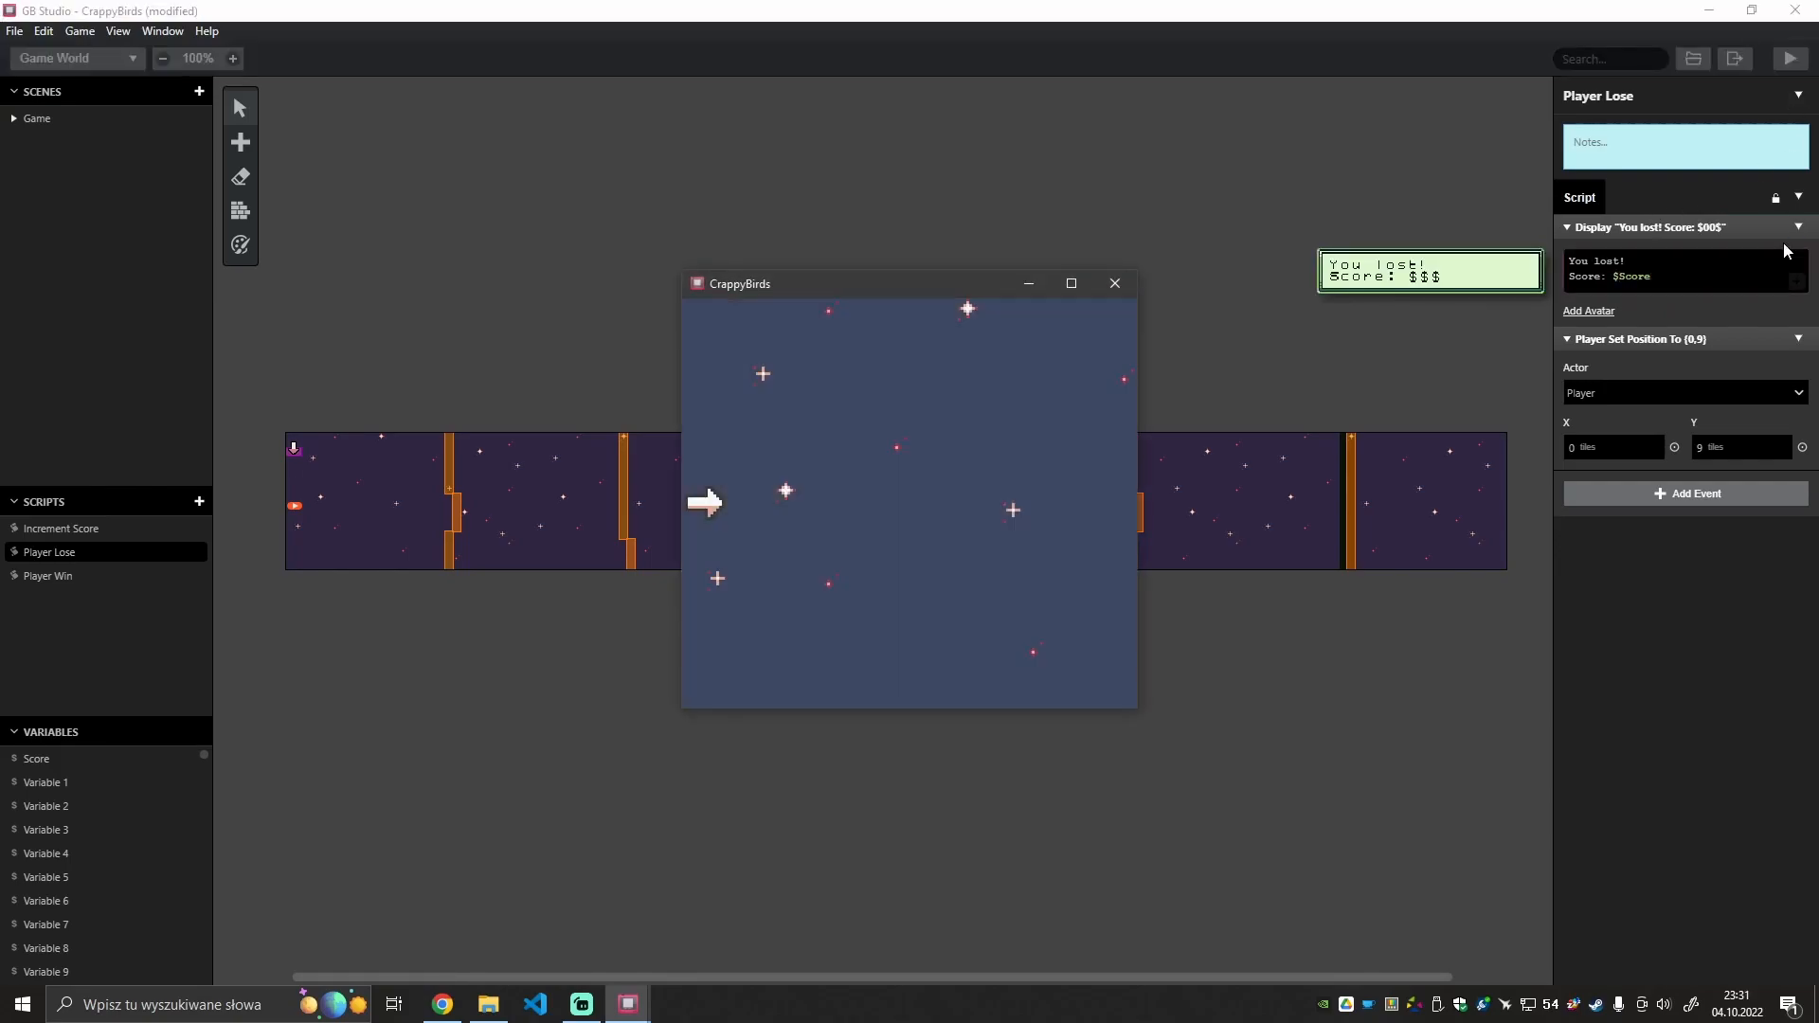
key(Up)
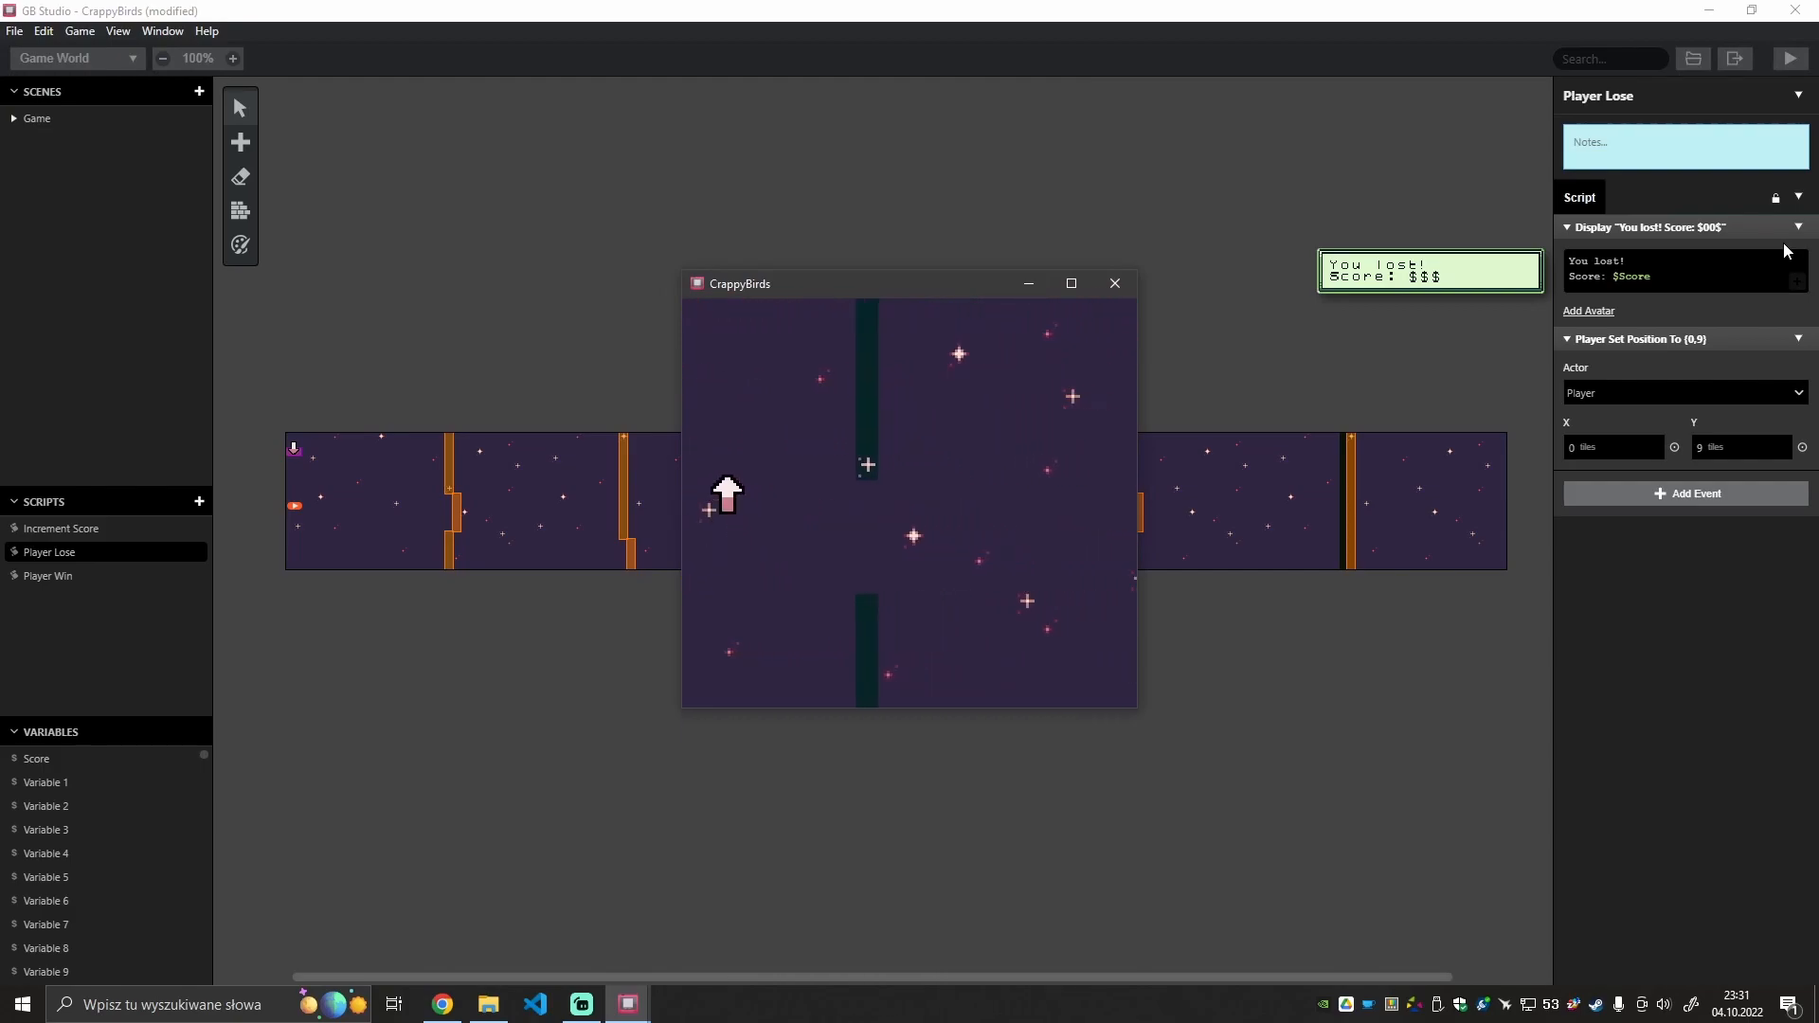
key(Up)
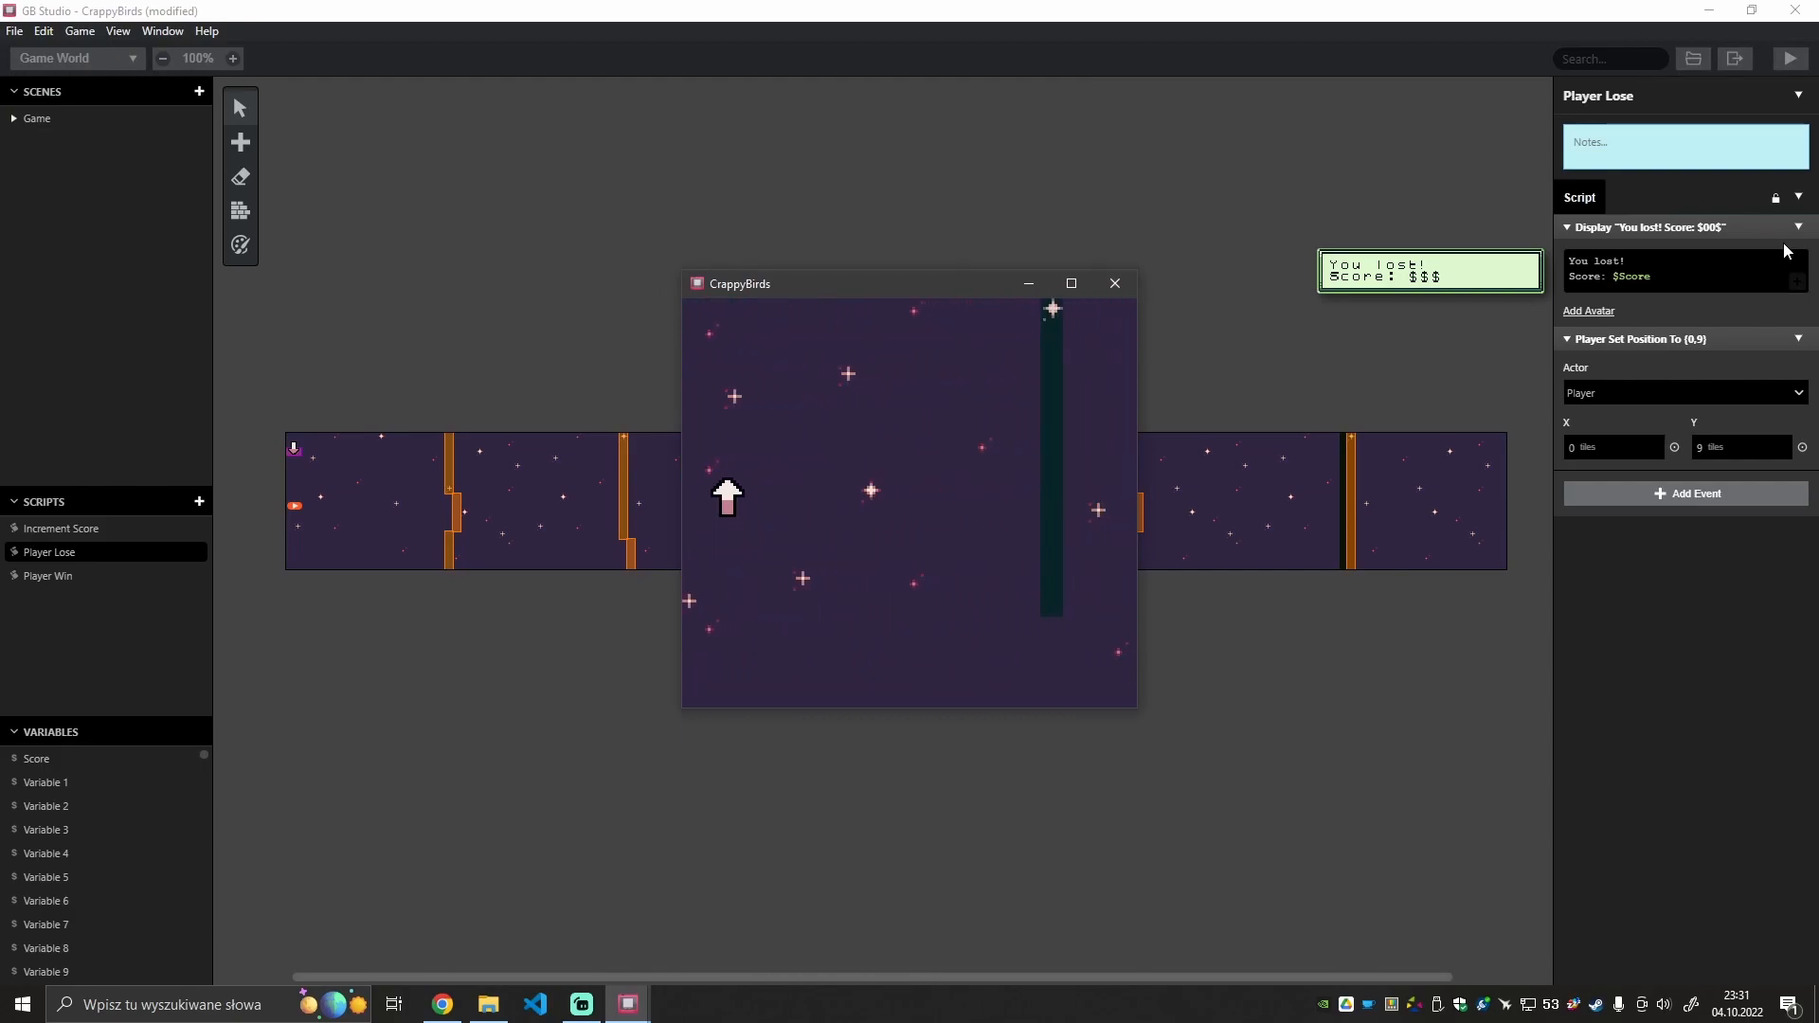
key(Up)
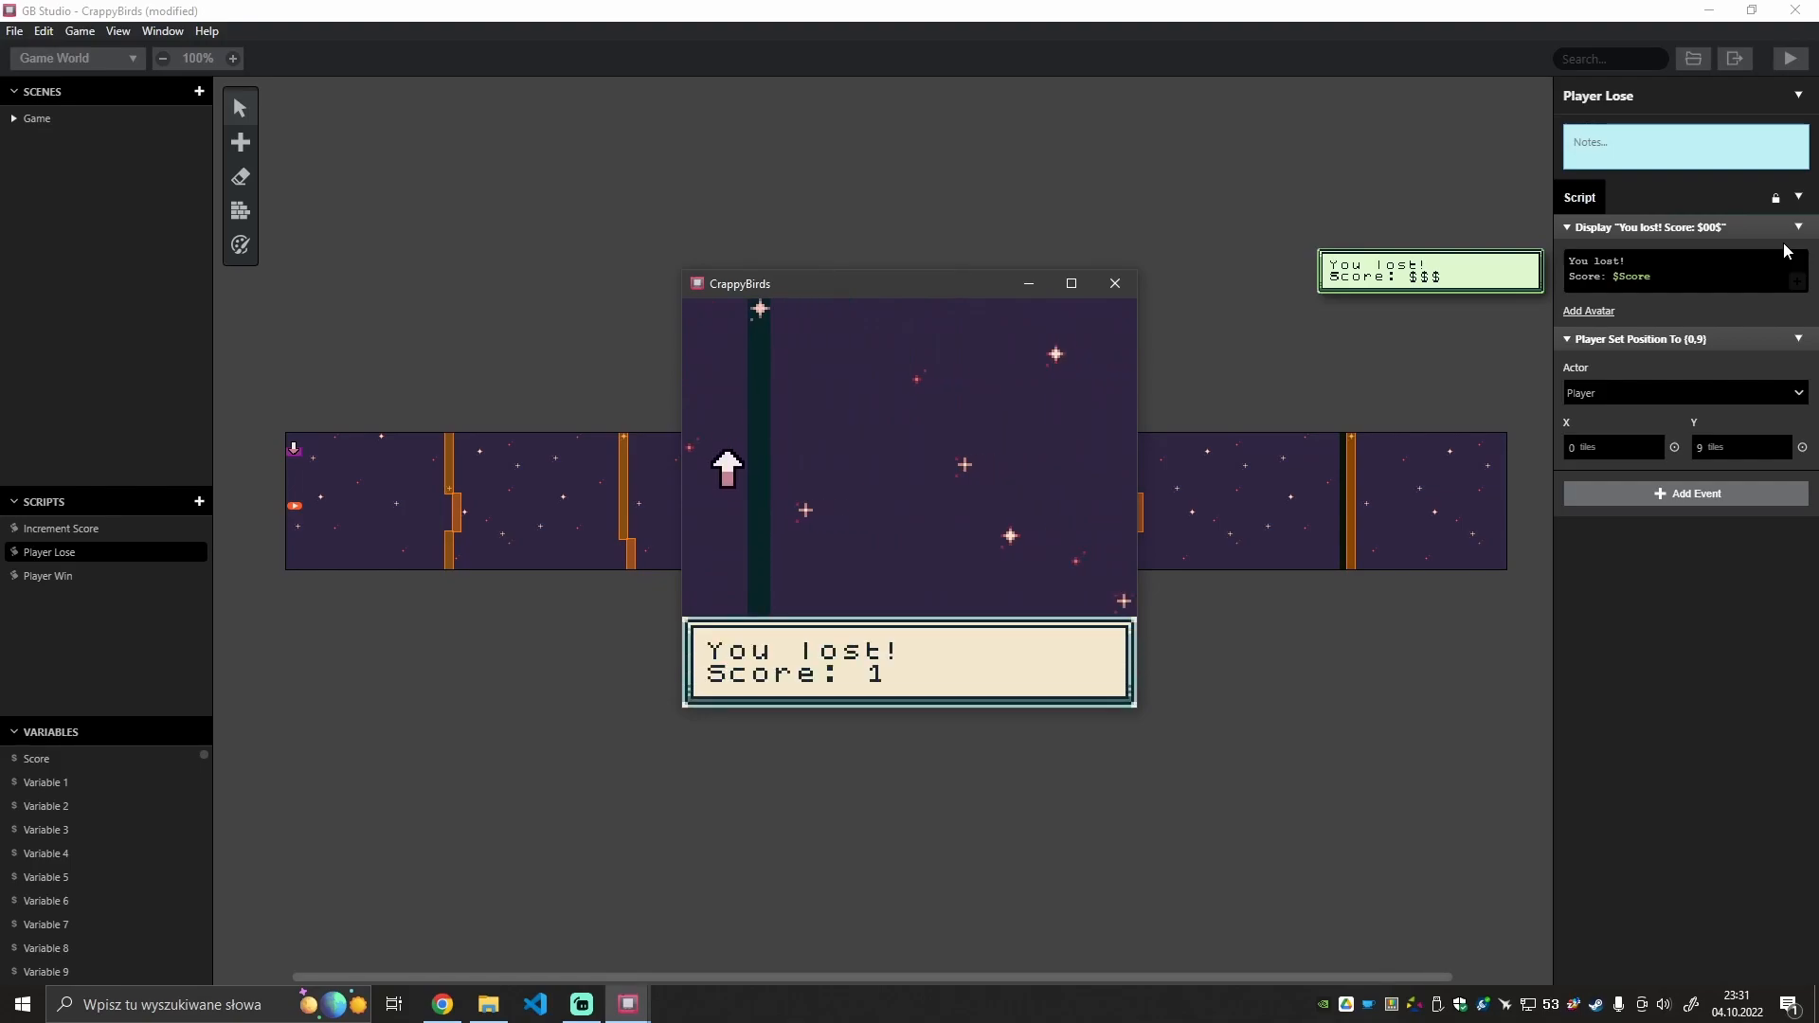
Dismiss the lose dialogue and steer through every pillar gap to the finish wall to check the score in the win dialogue.
key(z)
key(Up)
key(Up)
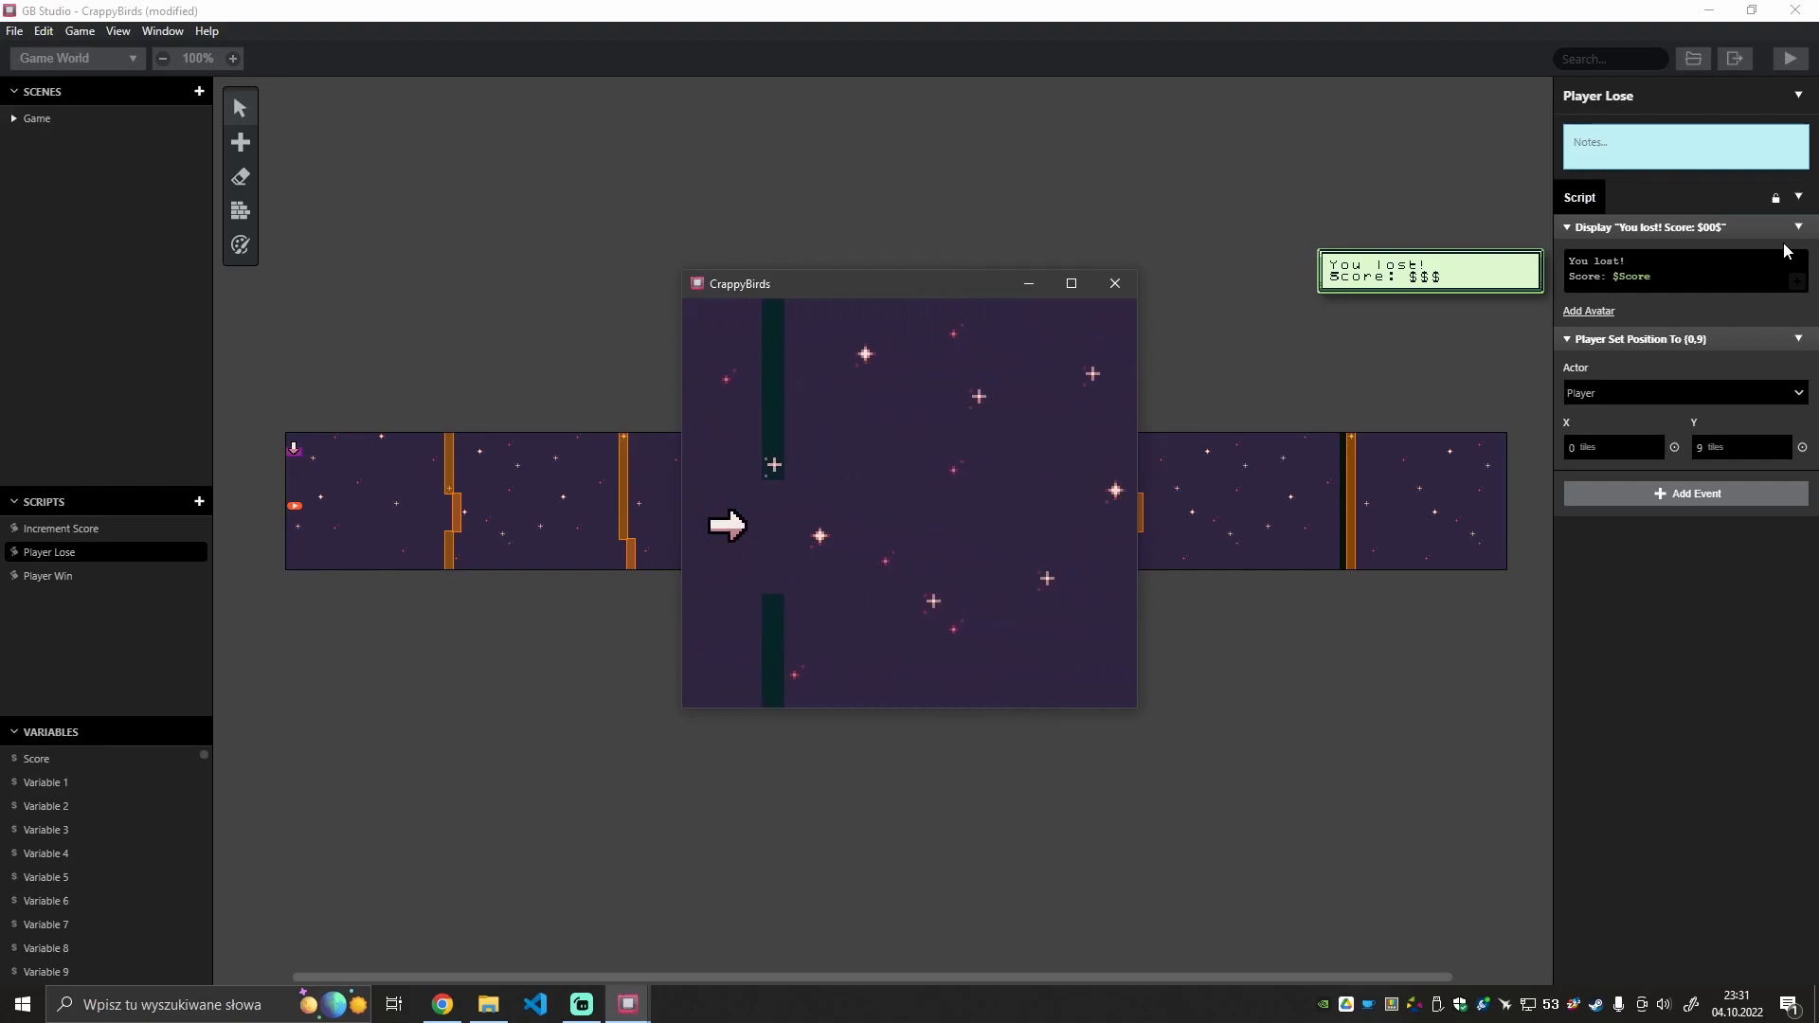
key(Up)
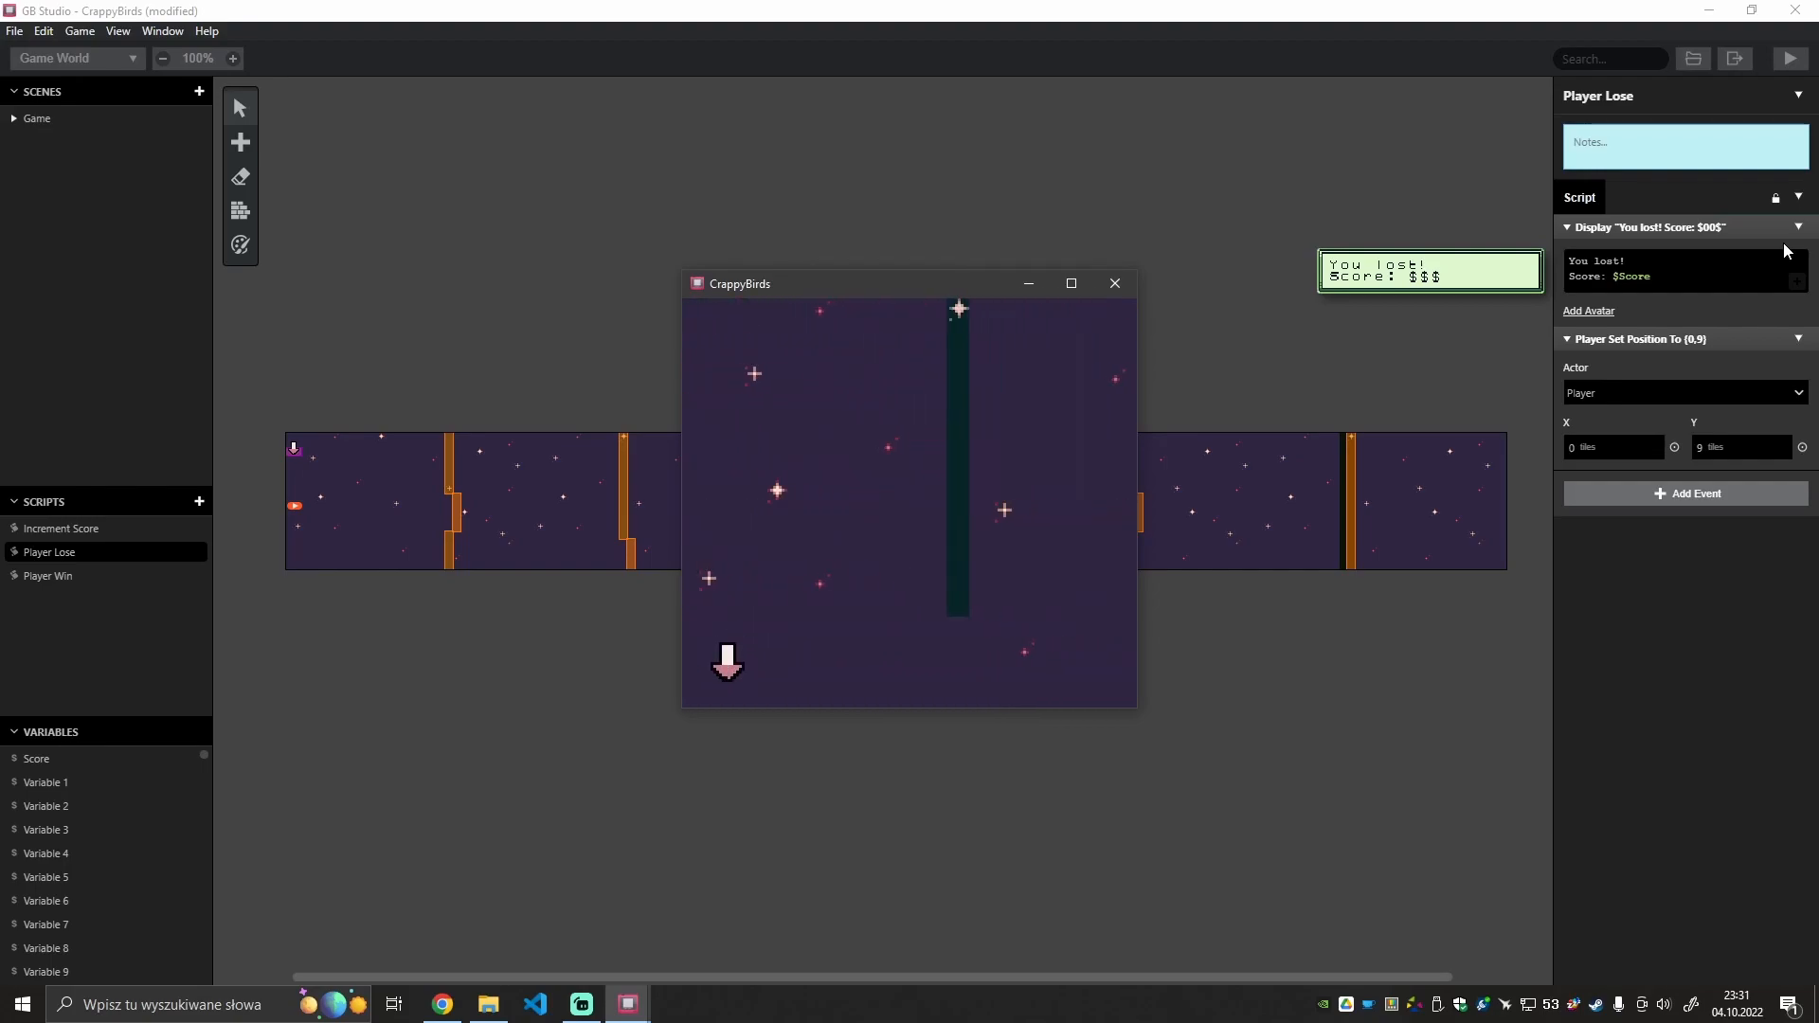
key(Up)
key(Up)
key(Up)
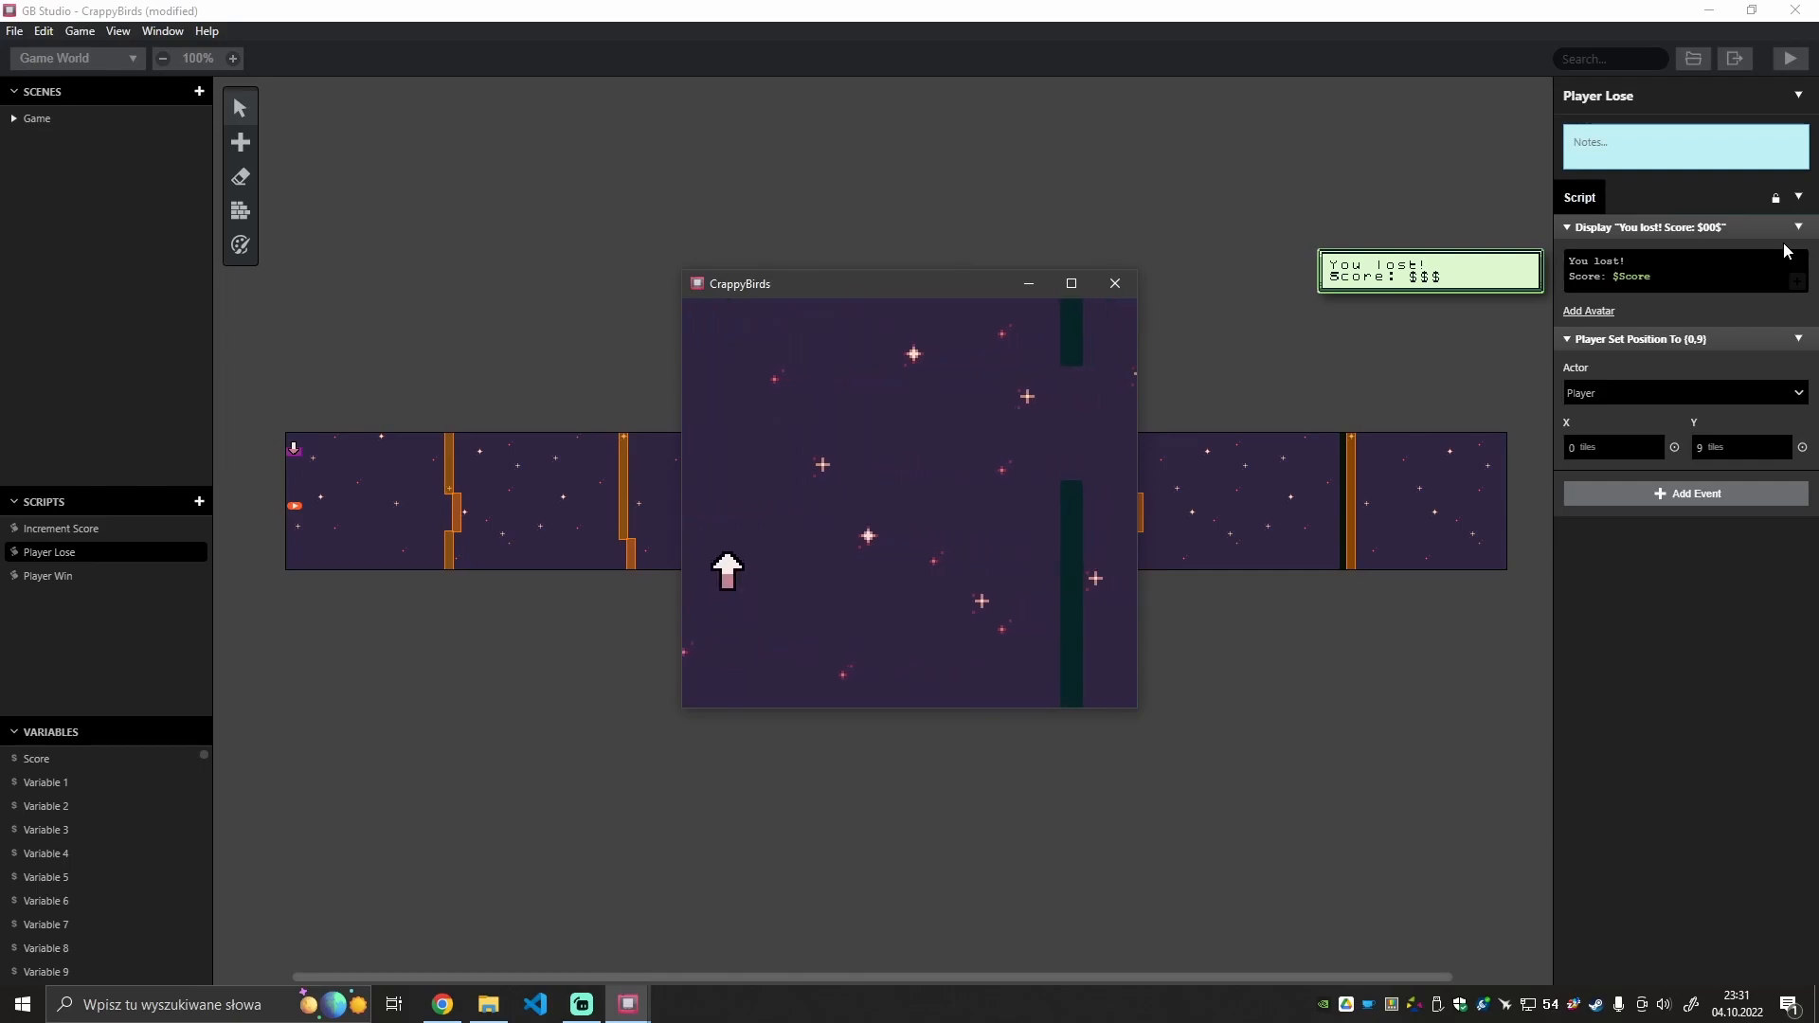
key(Up)
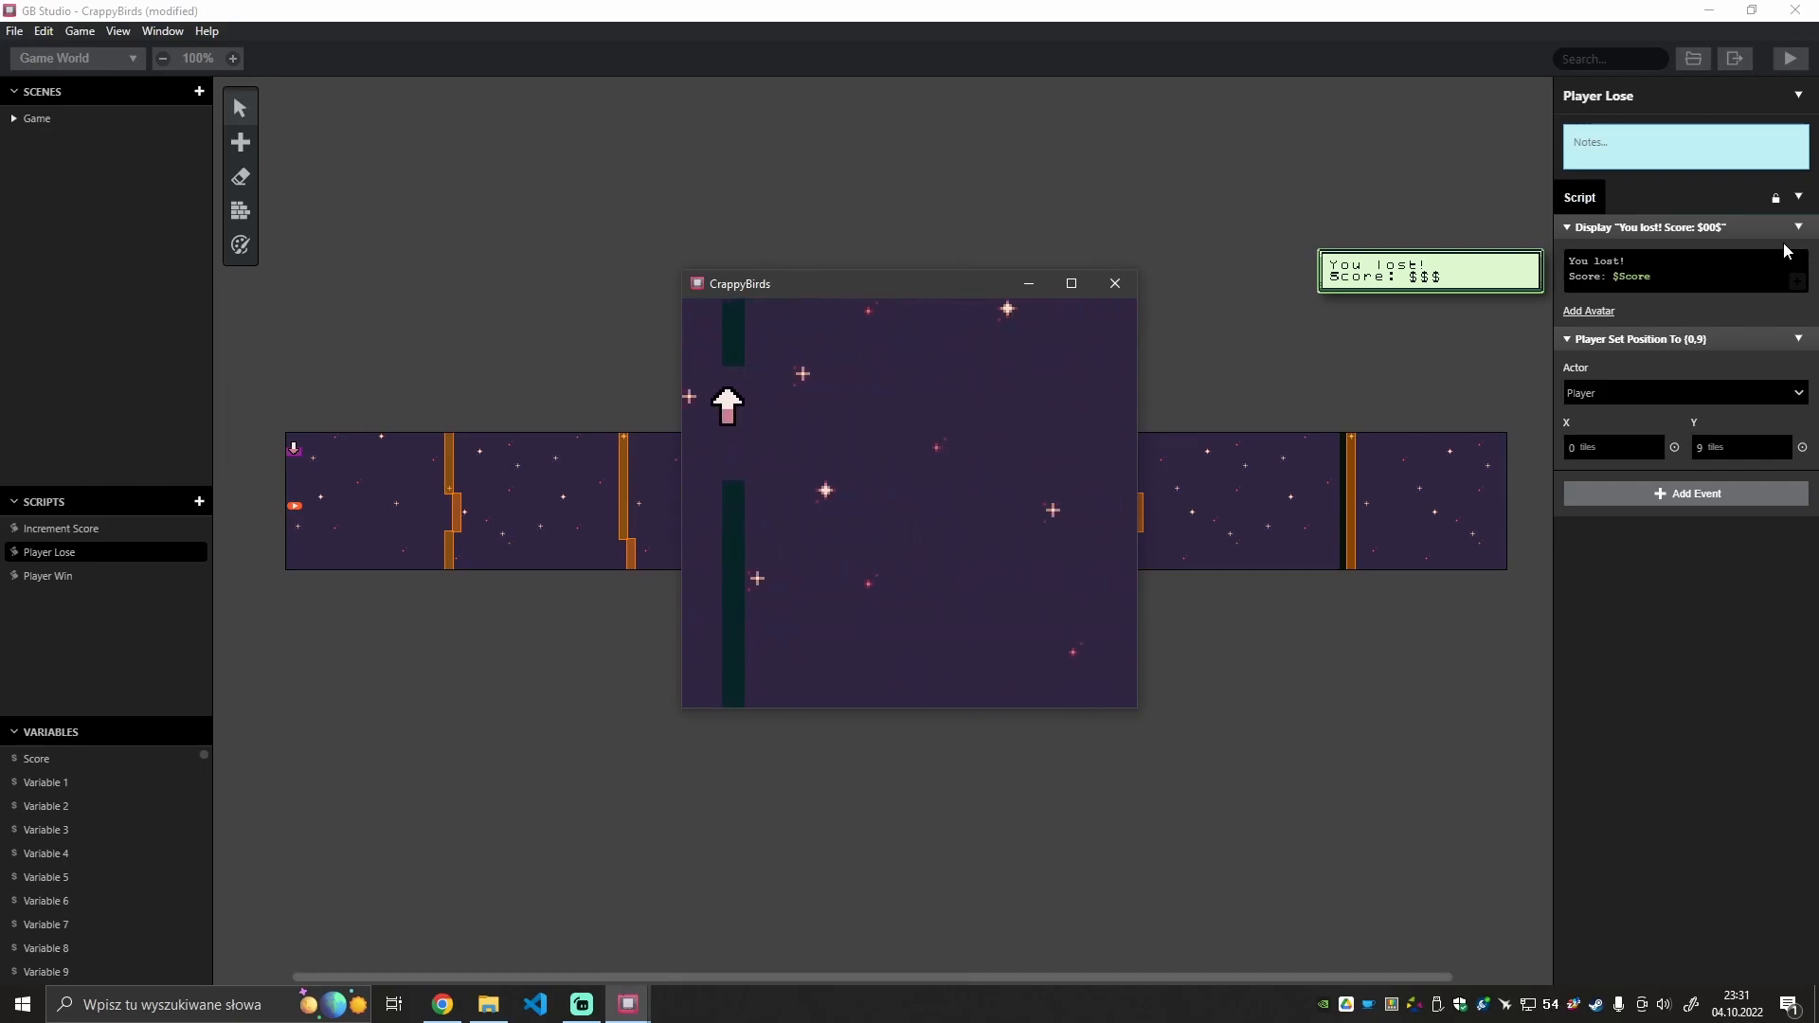
key(Up)
key(Up)
key(Up)
key(Up)
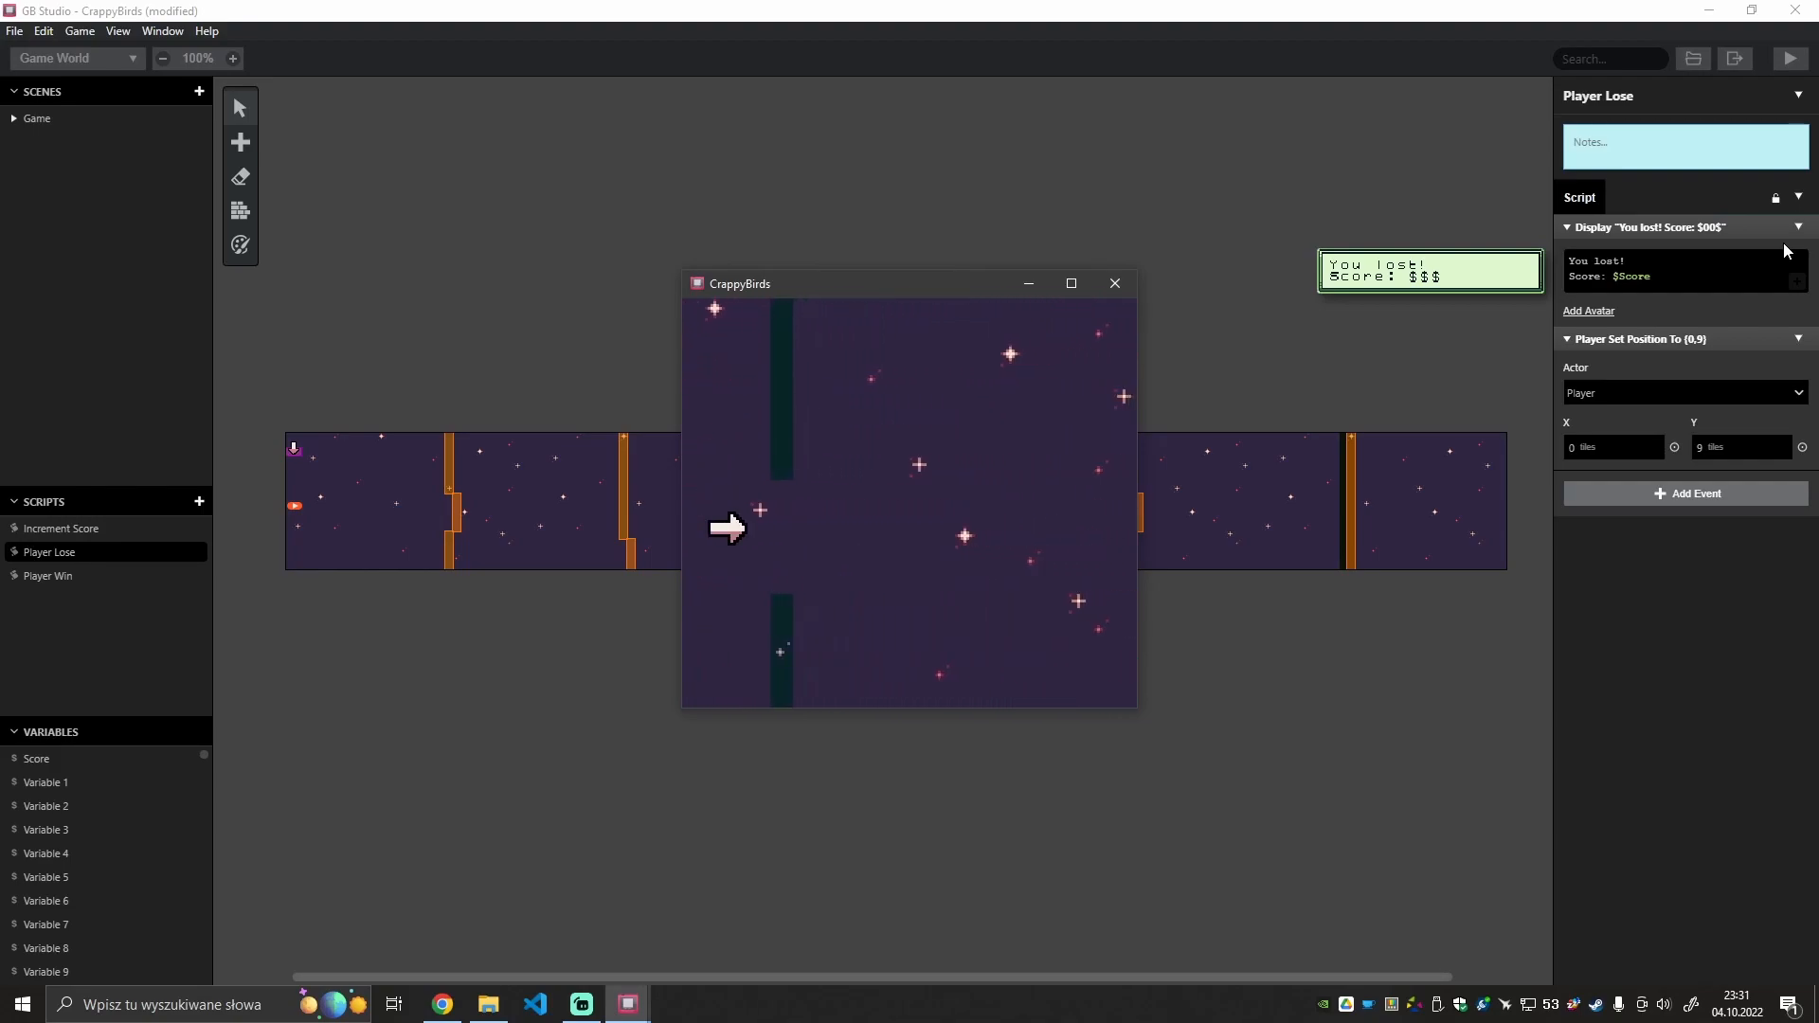
key(Up)
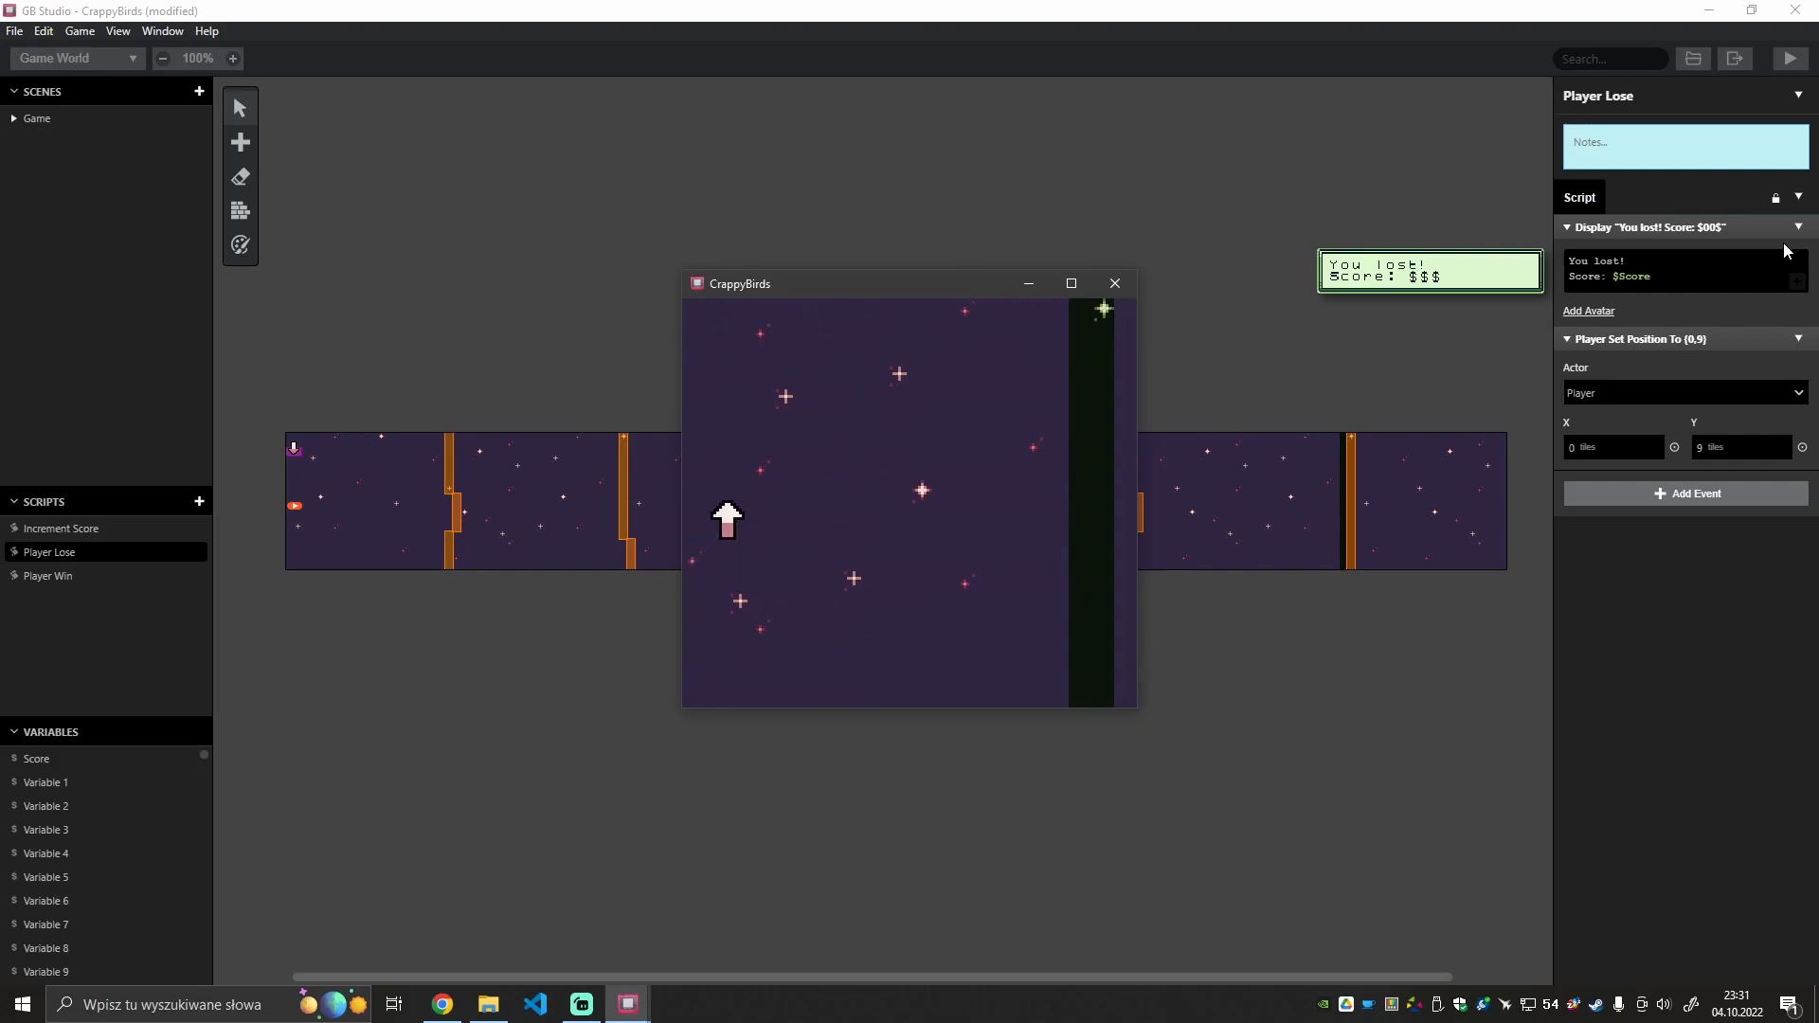
key(Up)
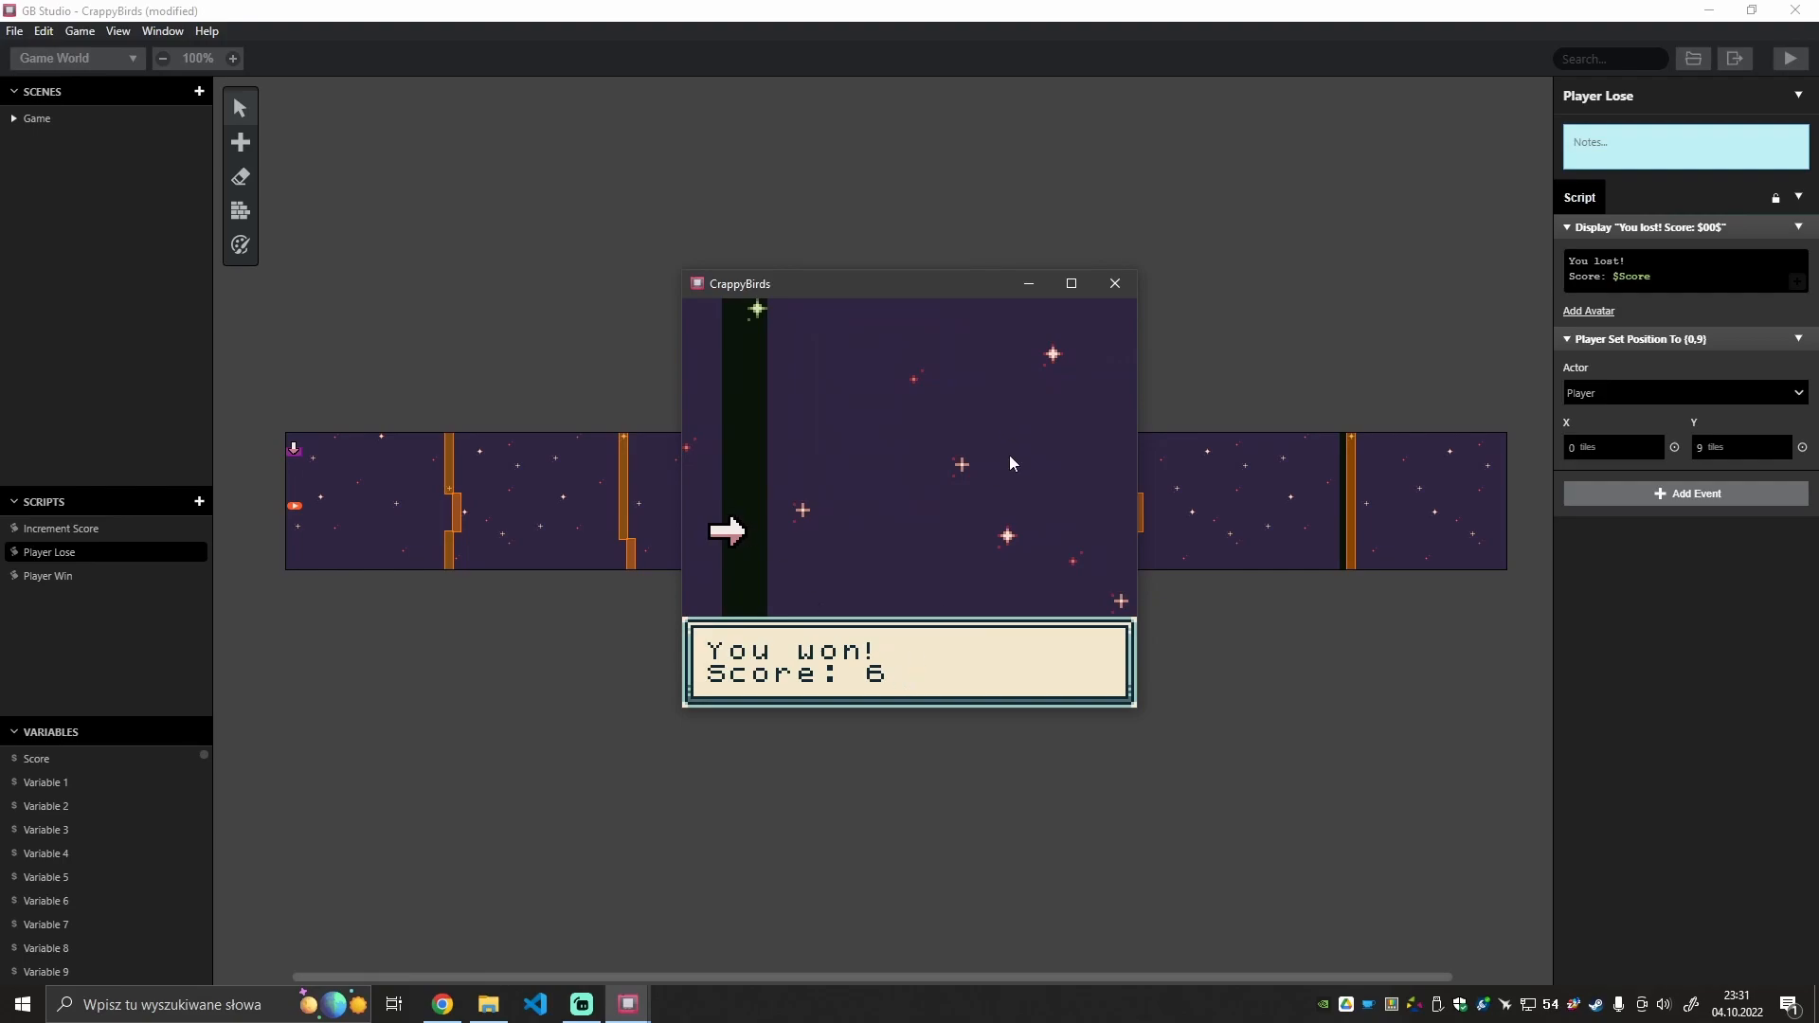
Replay two rounds into the second pillar to check whether the score carries over between rounds, and close the game window.
key(z)
key(Down)
key(Up)
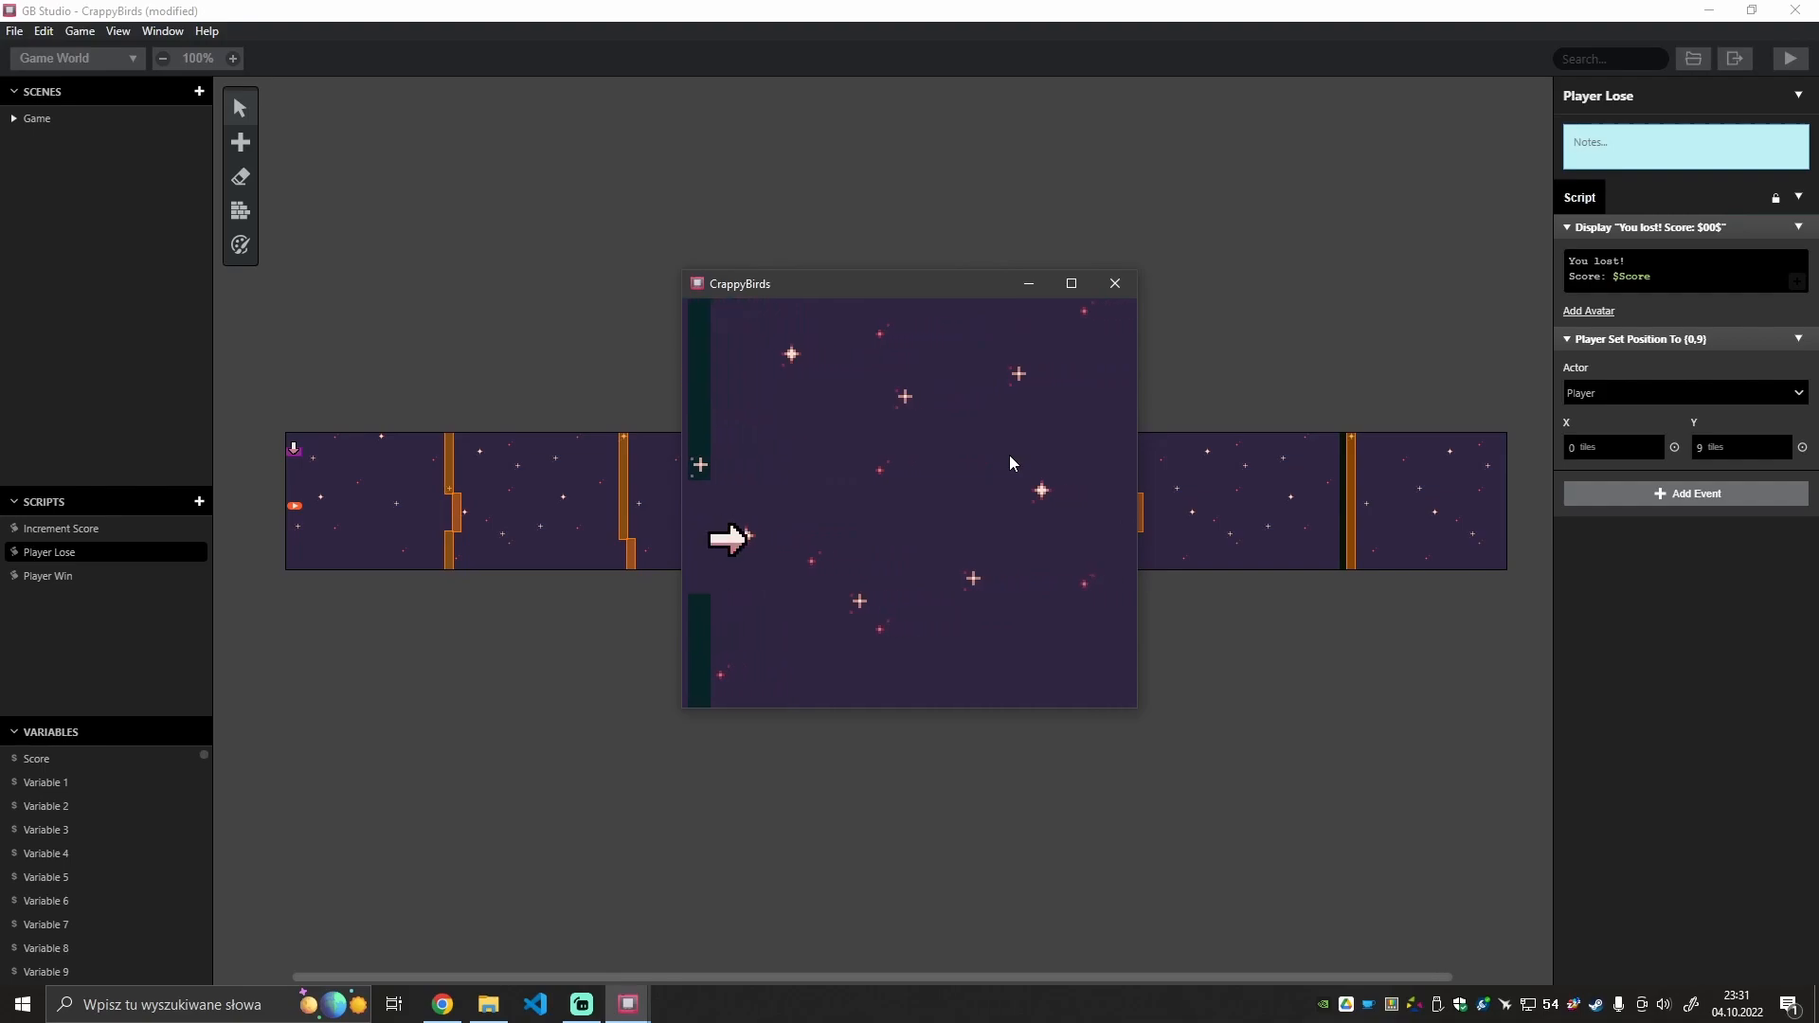
key(Up)
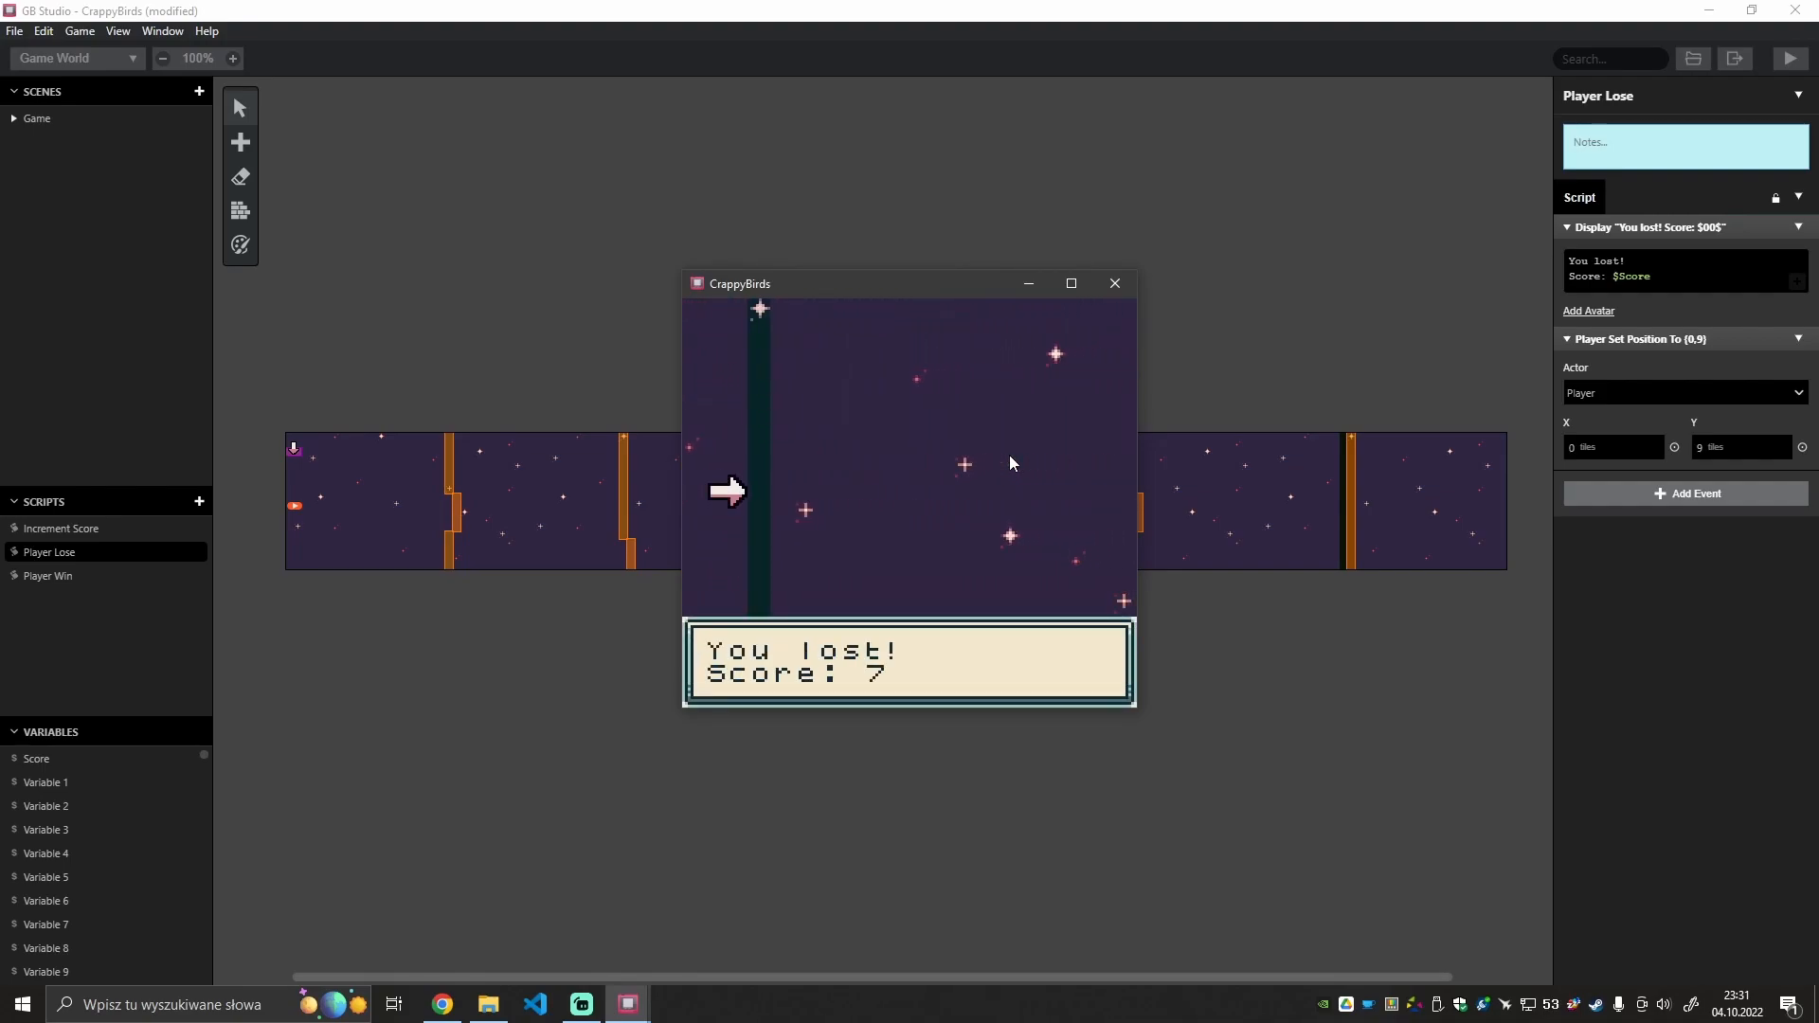
key(z)
key(Up)
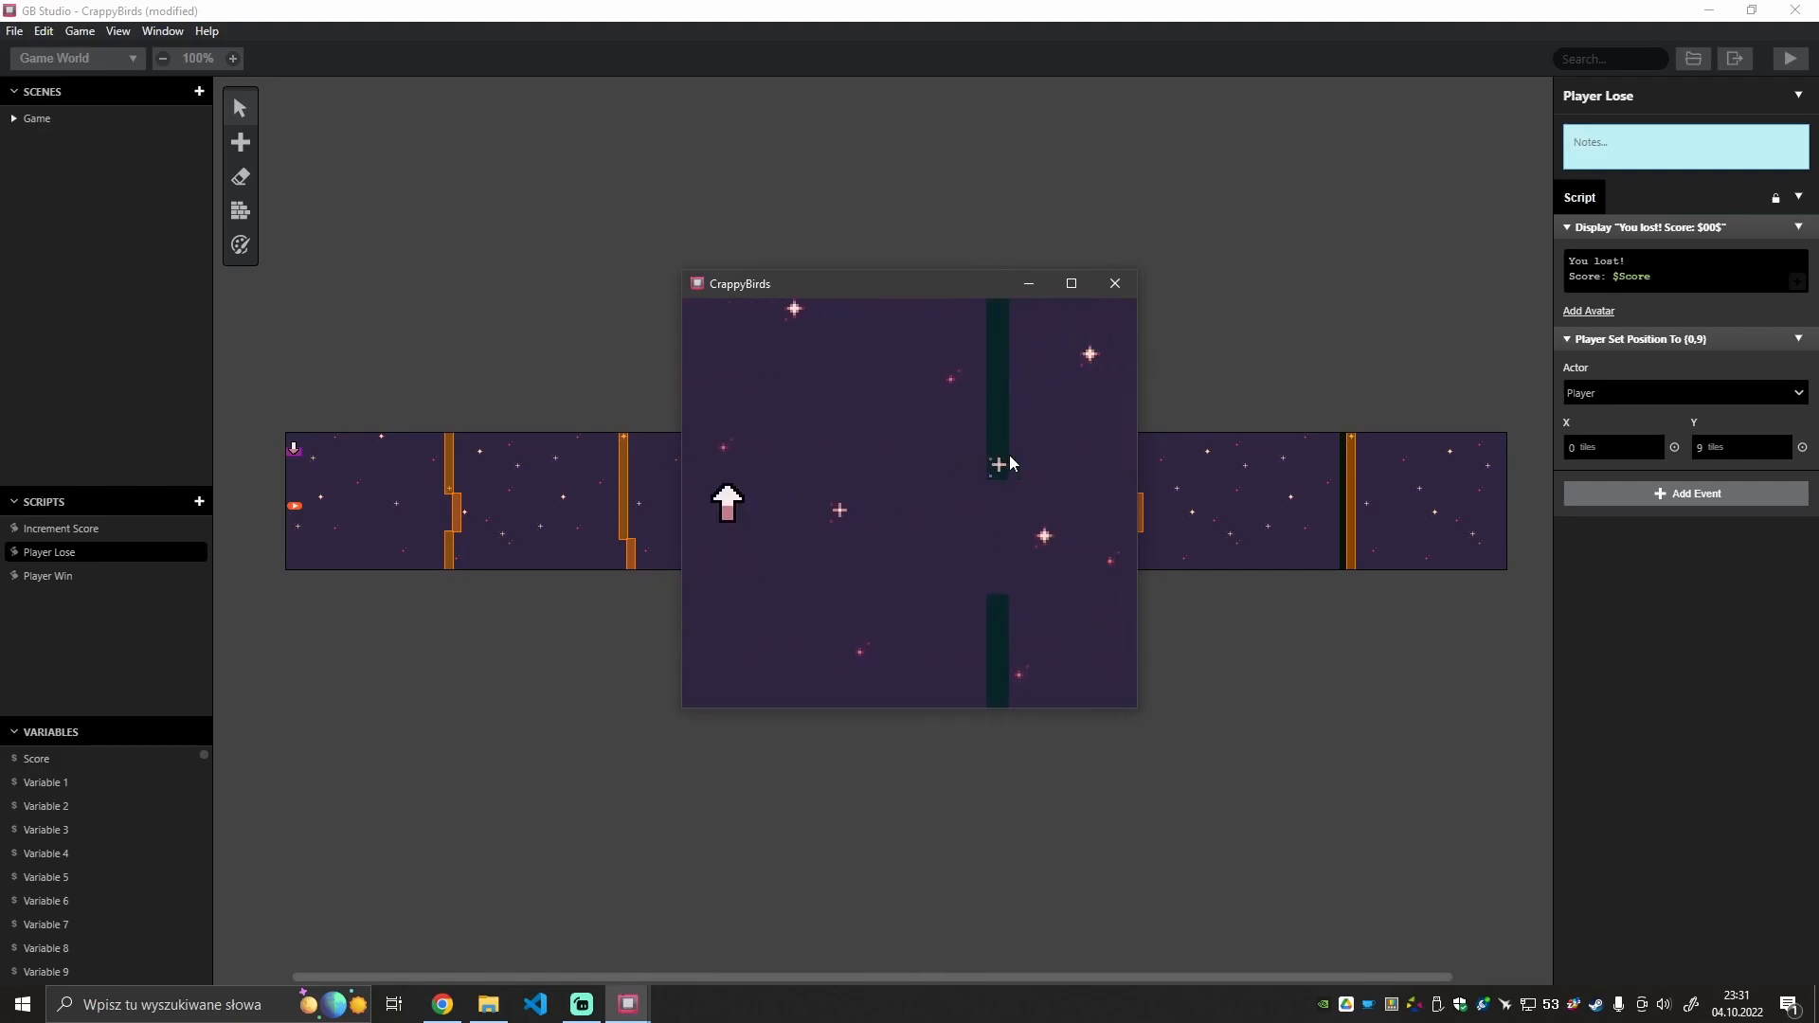
key(Up)
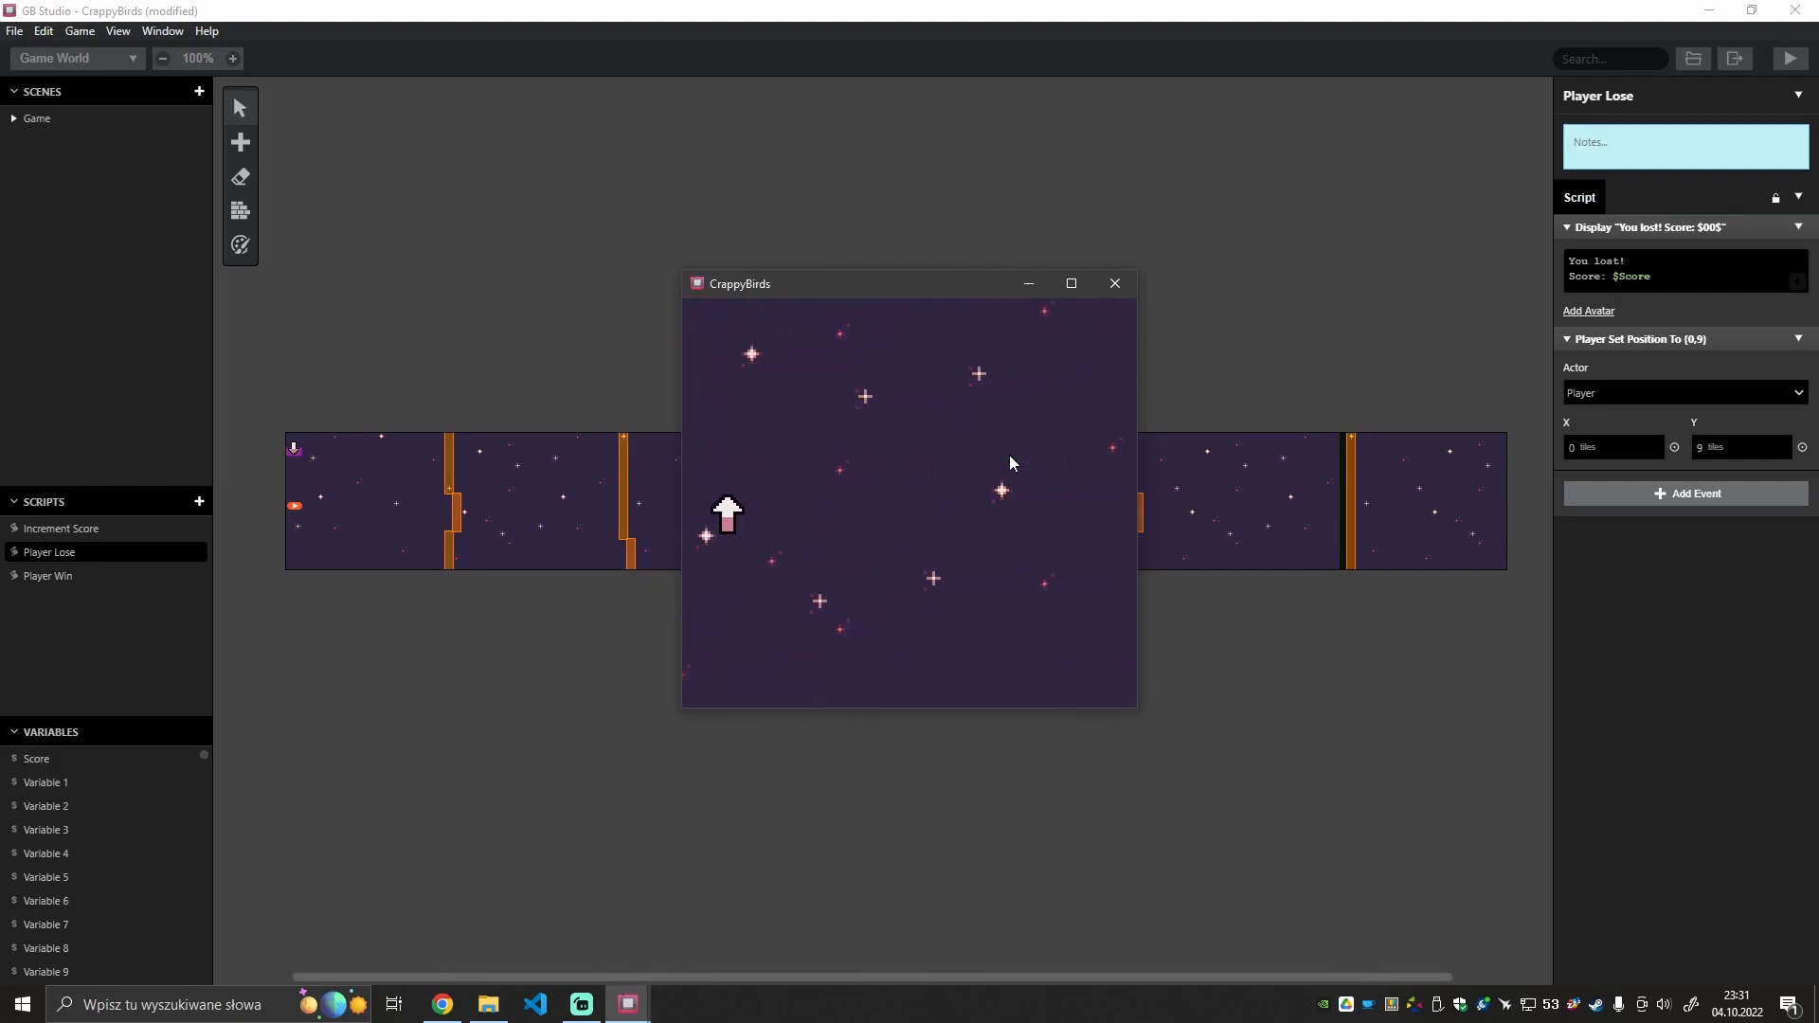
key(Up)
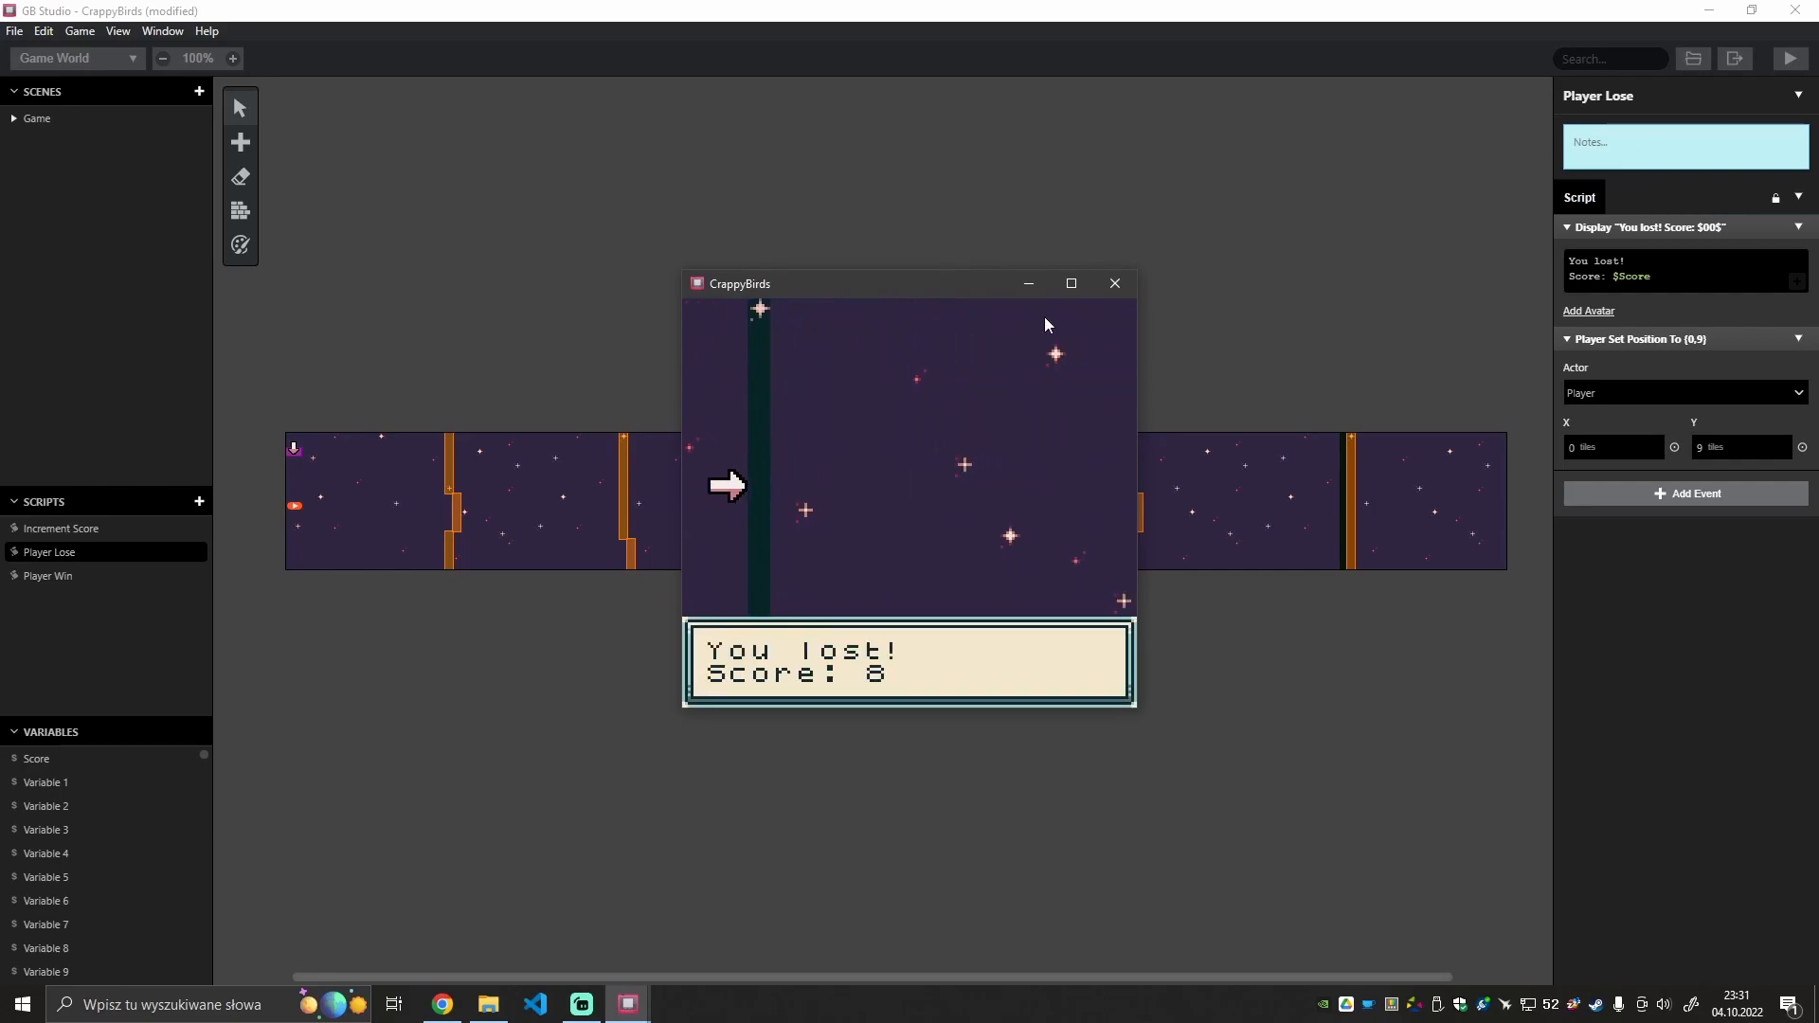
click(1133, 282)
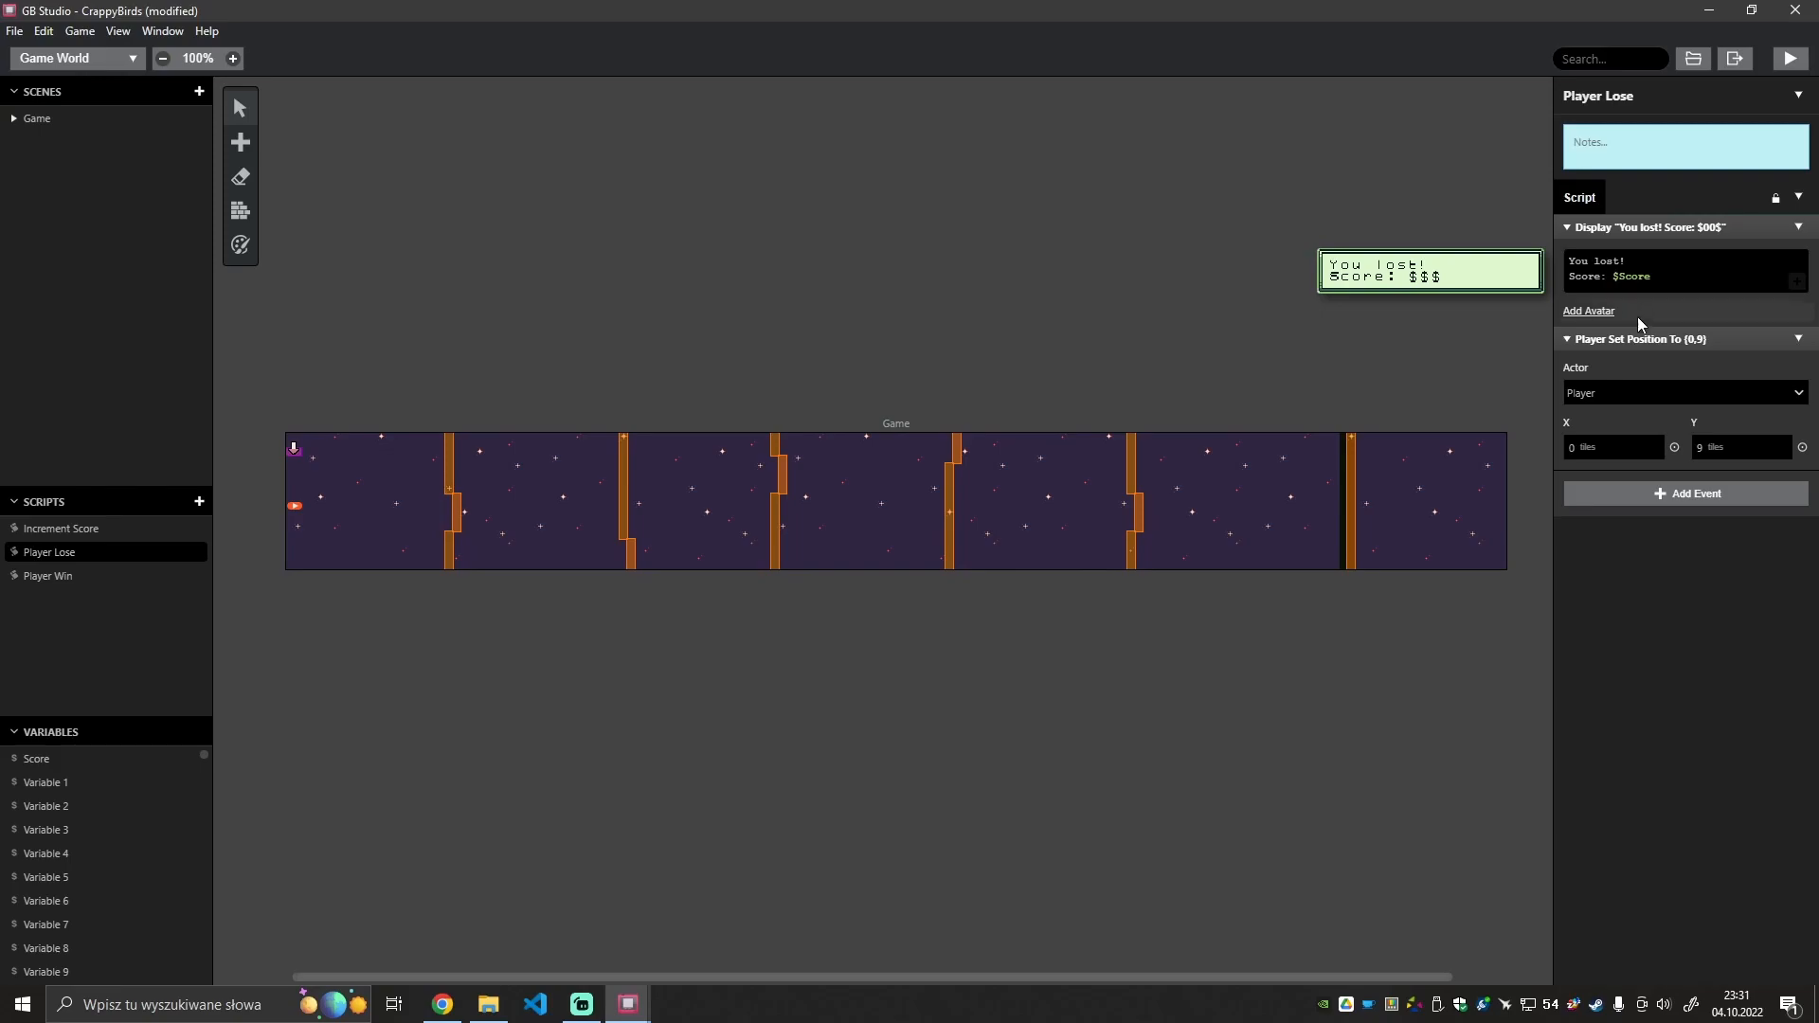
Add a Variable Set To Value event to the end of the Player Lose script.
click(1635, 493)
text(s)
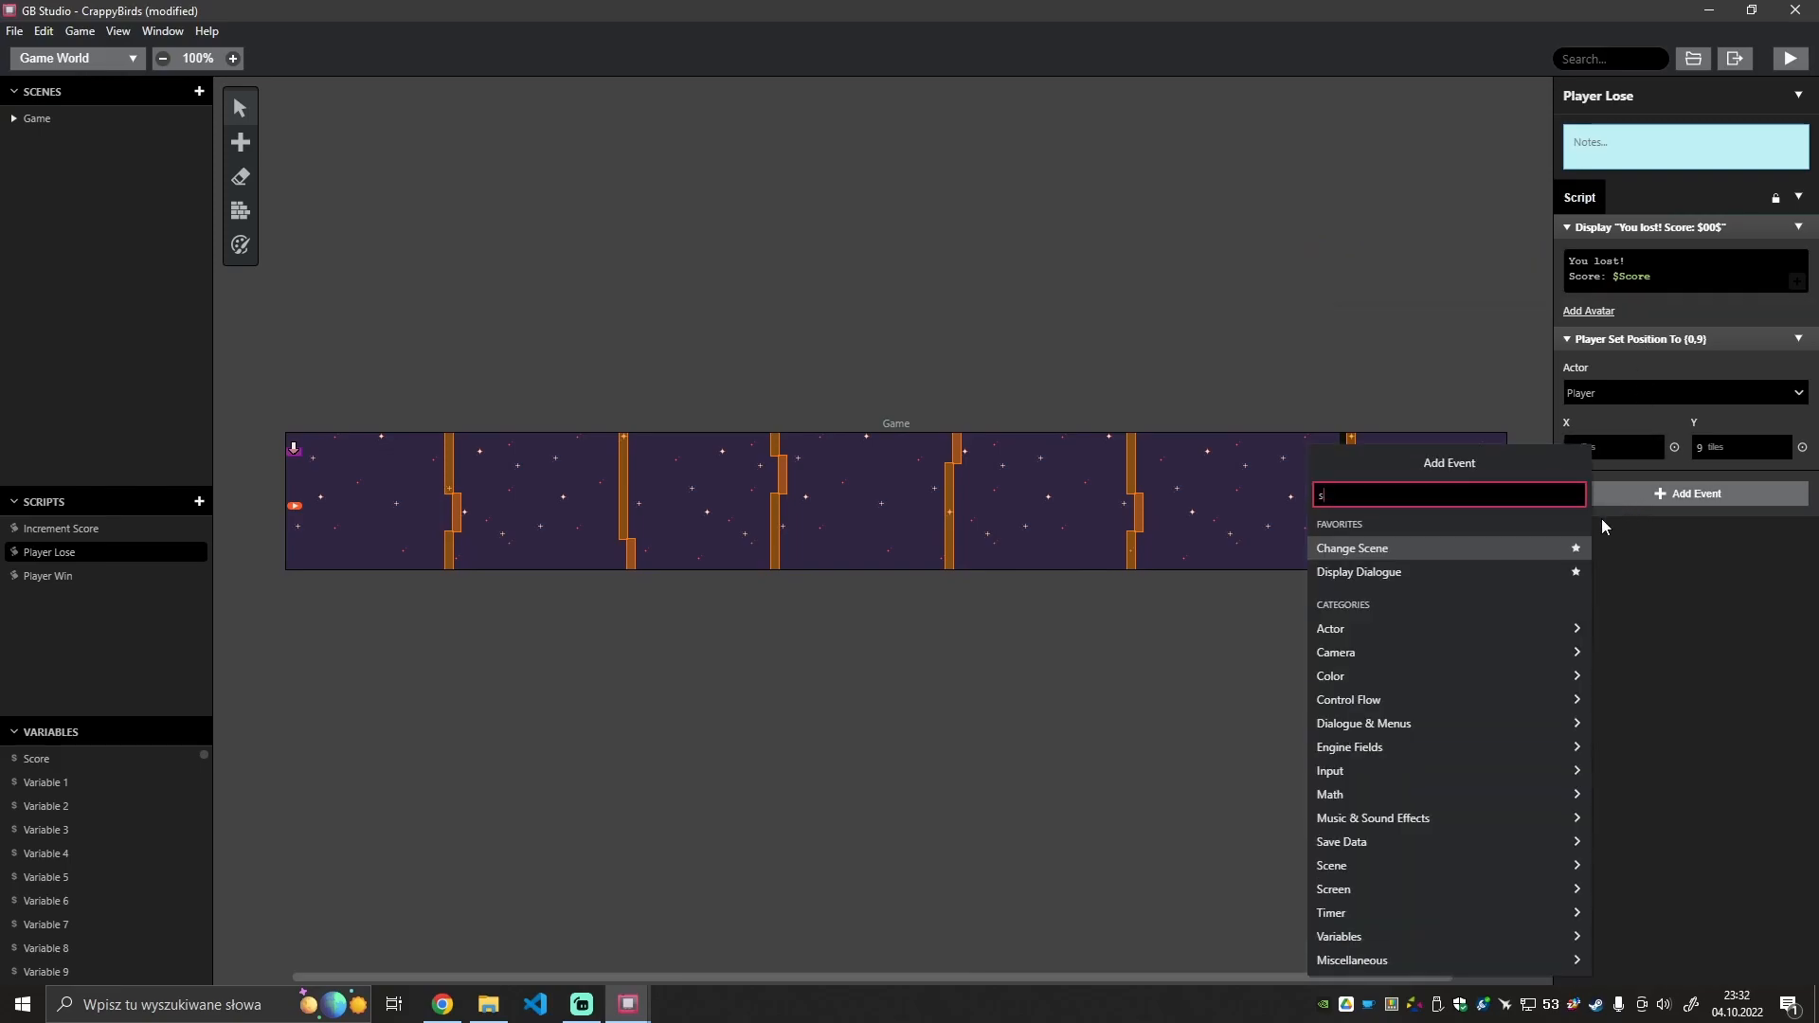
text(etv)
text( v)
key(BackSpace)
key(BackSpace)
key(BackSpace)
text(variable)
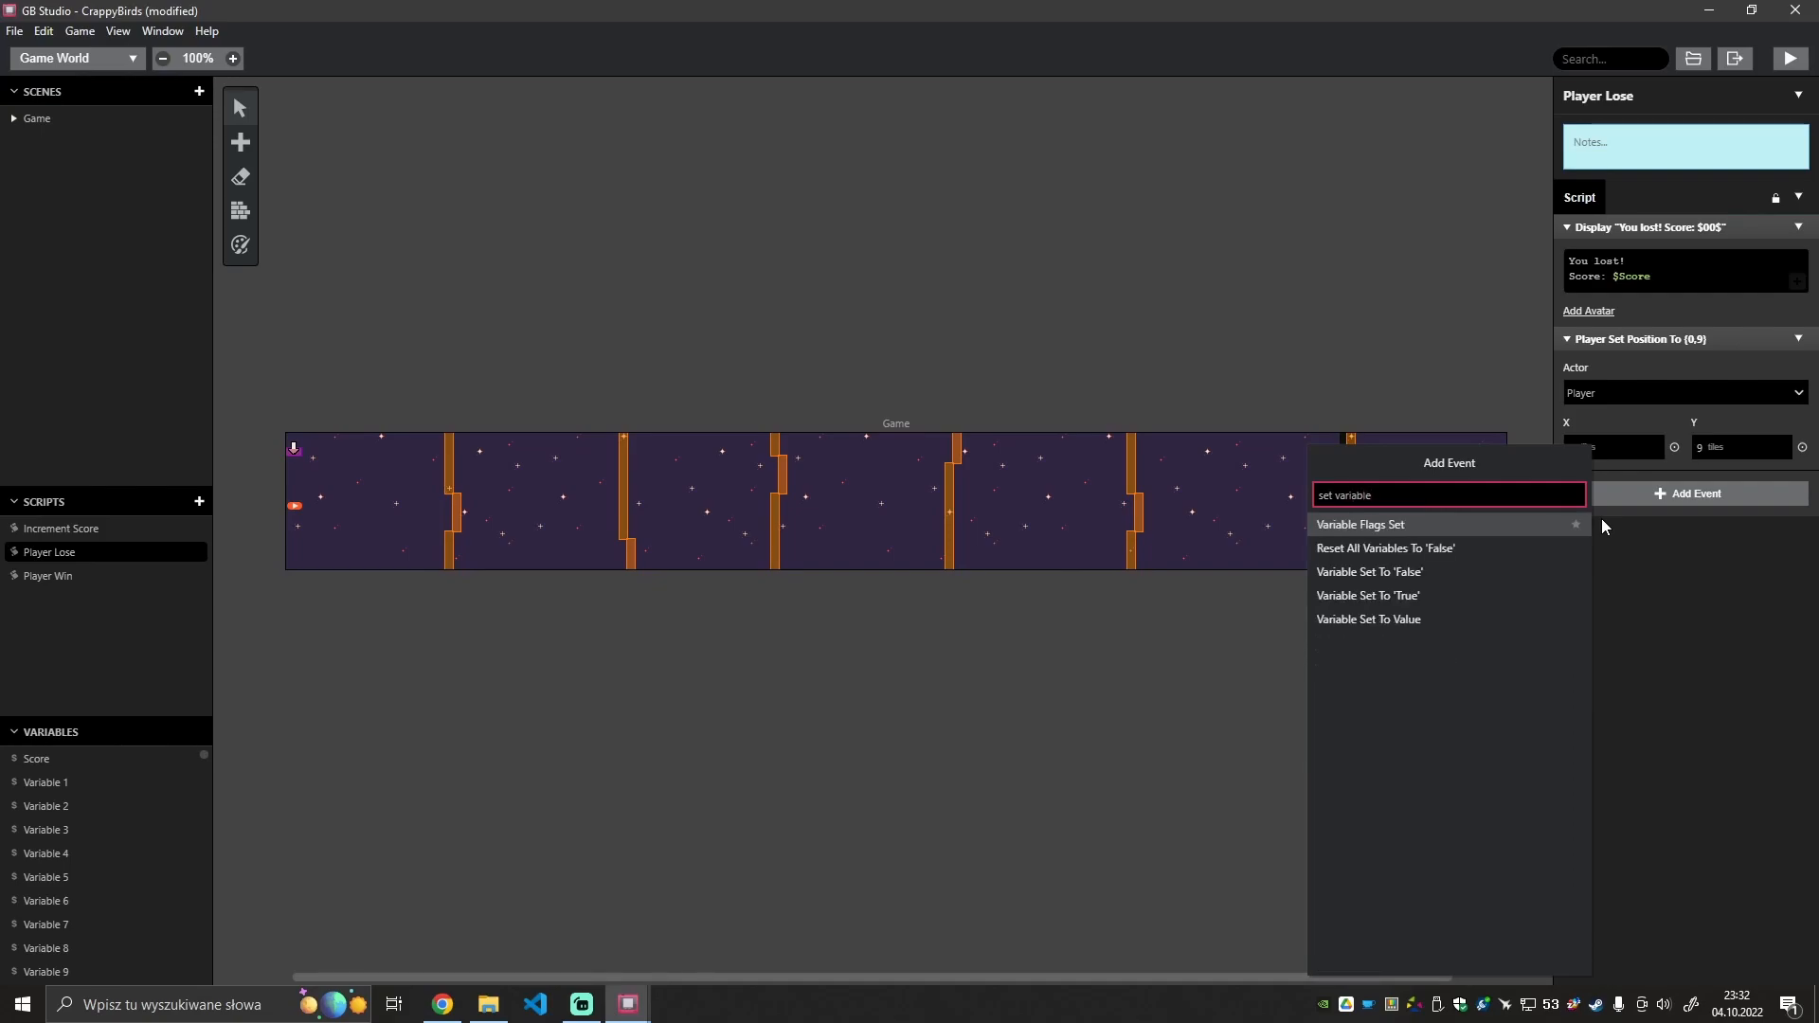
key(Down)
key(Down)
key(Down)
key(Down)
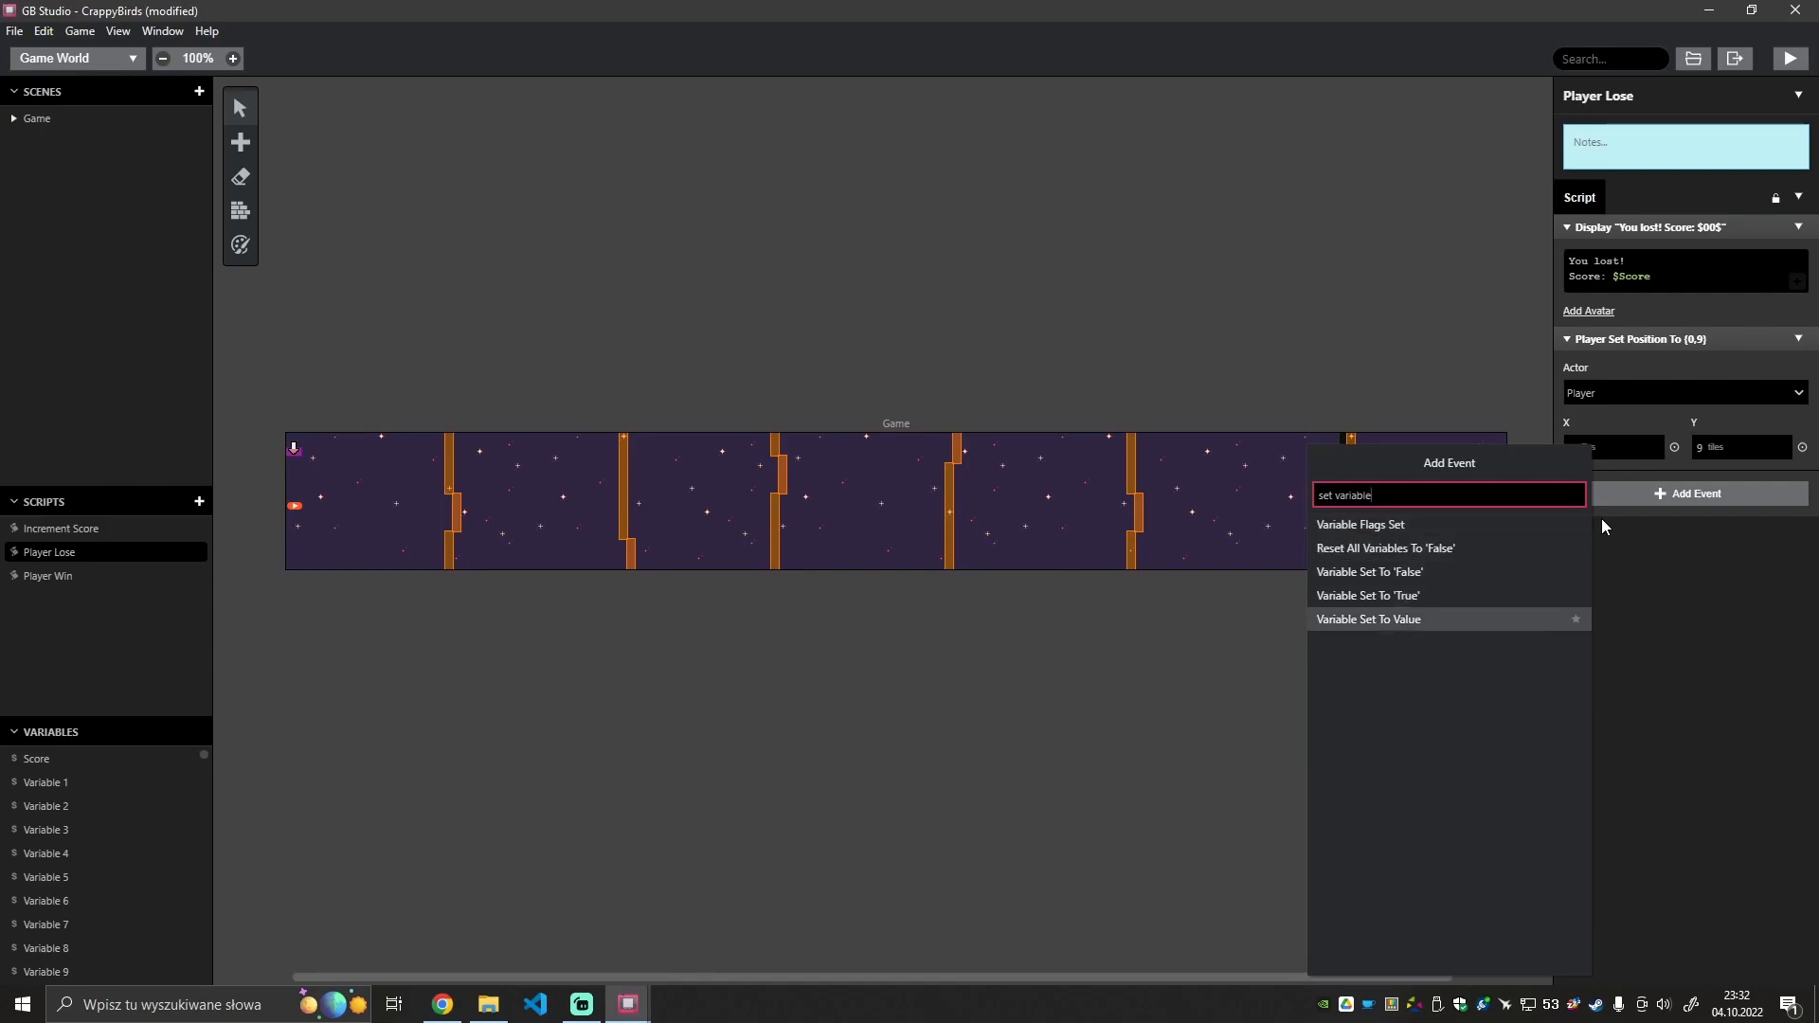
key(Up)
key(Up)
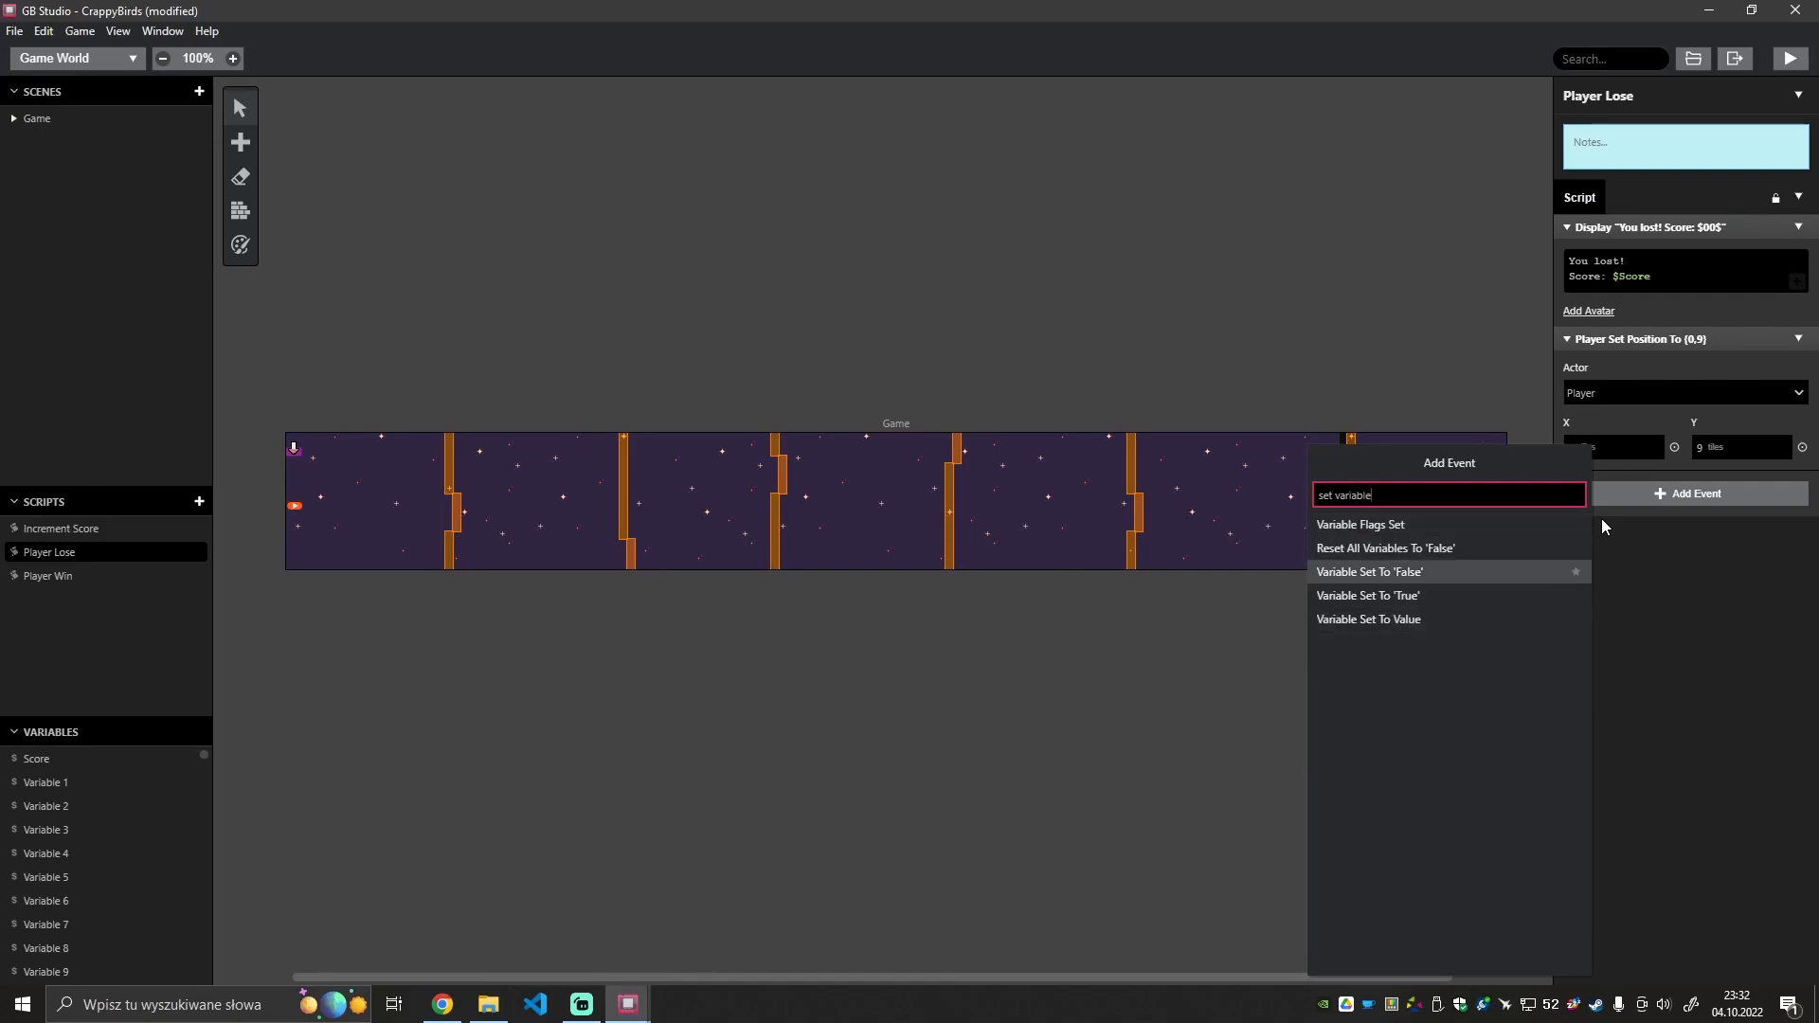
key(Down)
key(Down)
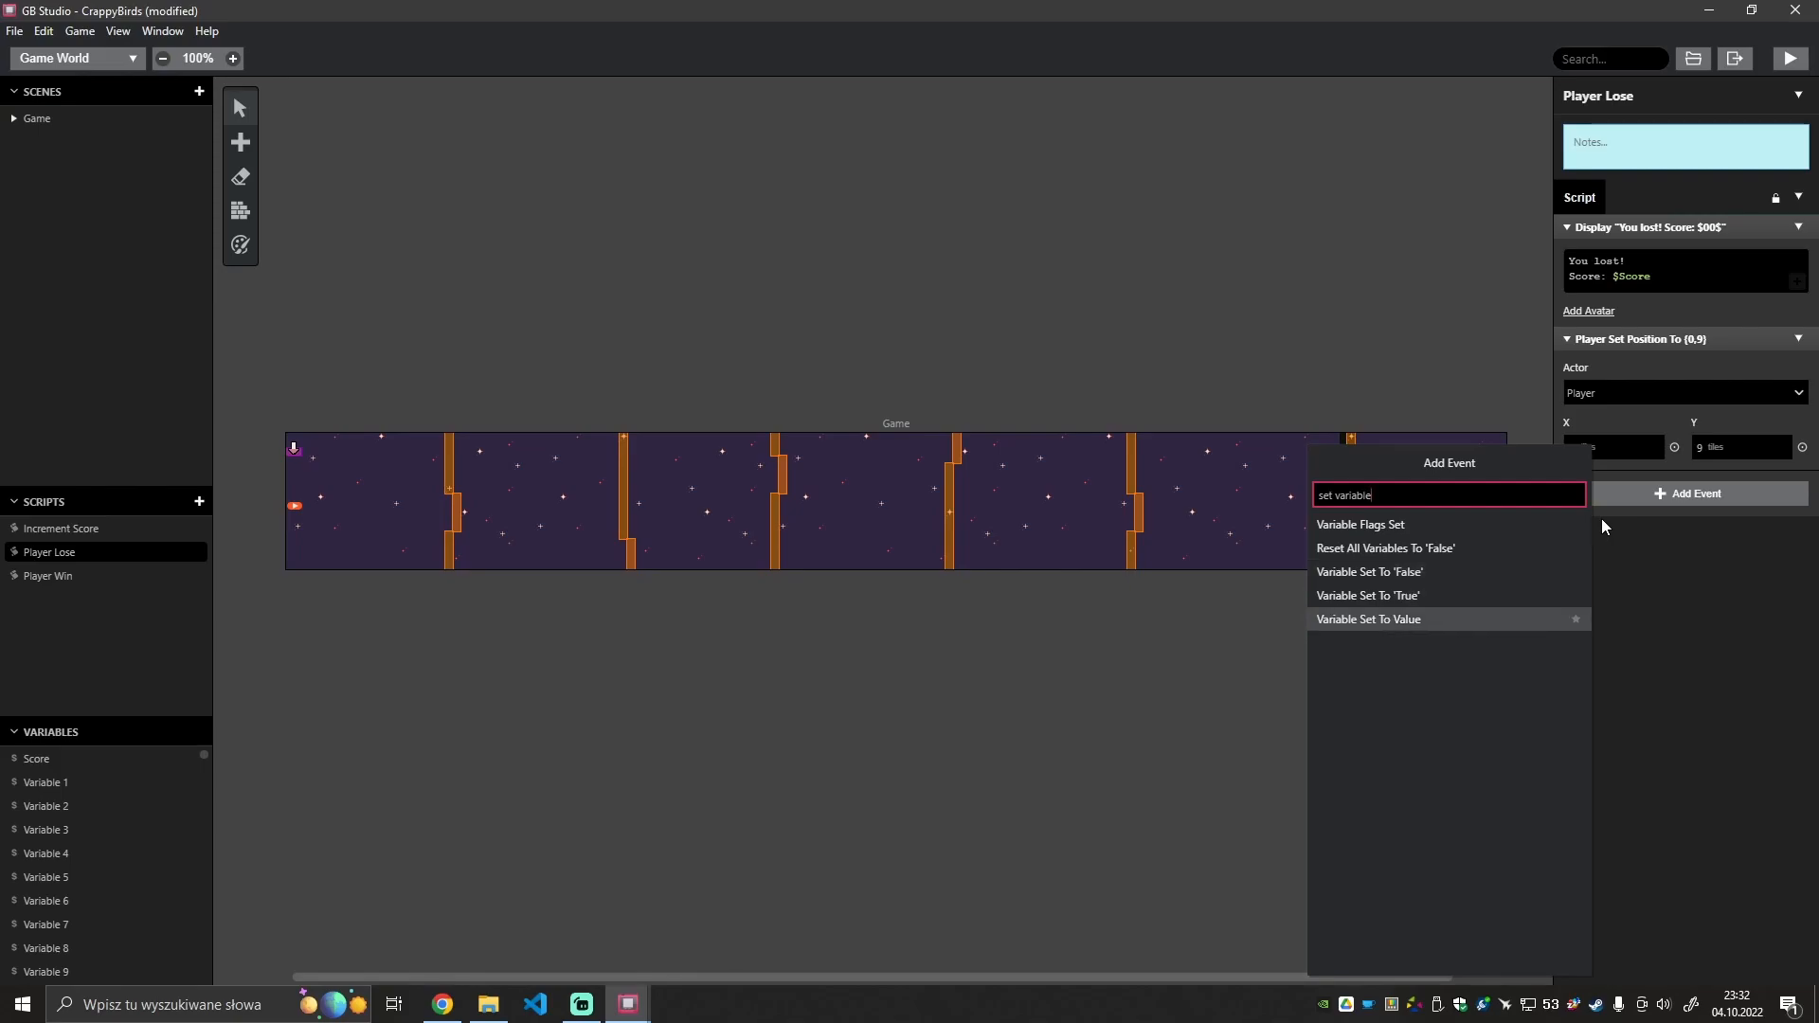
key(Return)
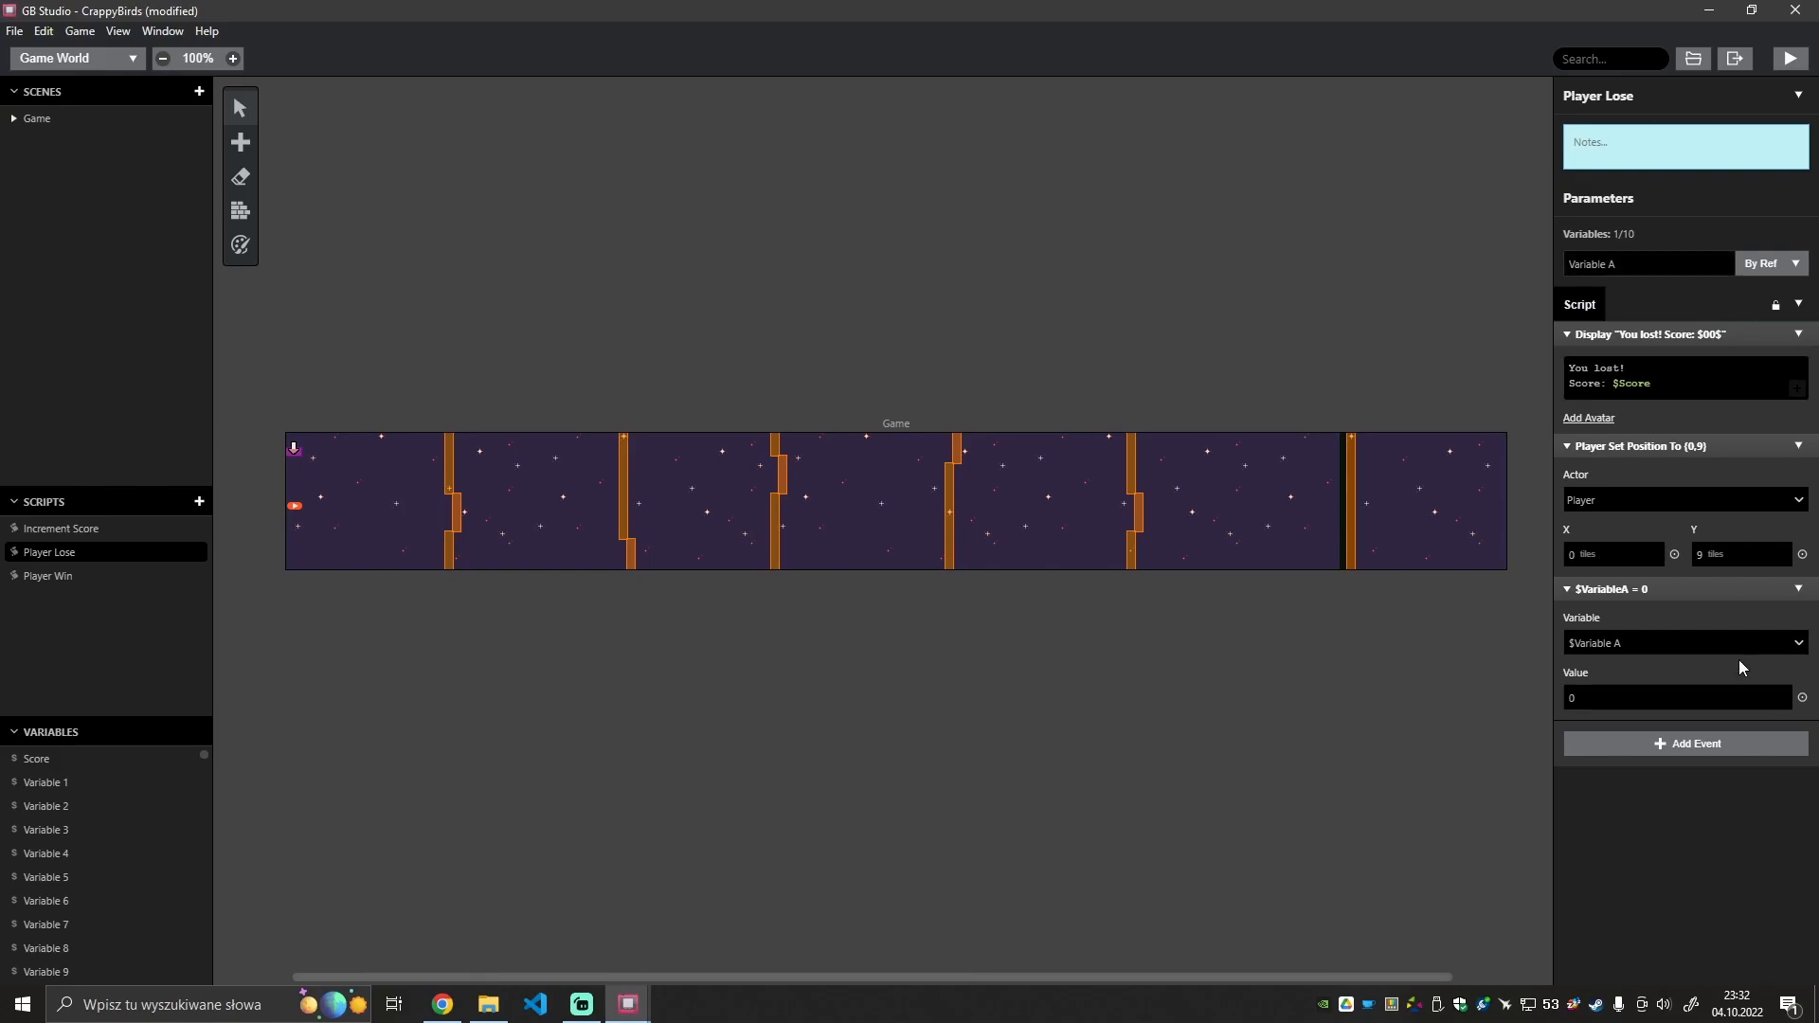
Make the new event in the Player Lose script set the Score variable, keeping its value of 0.
click(1635, 645)
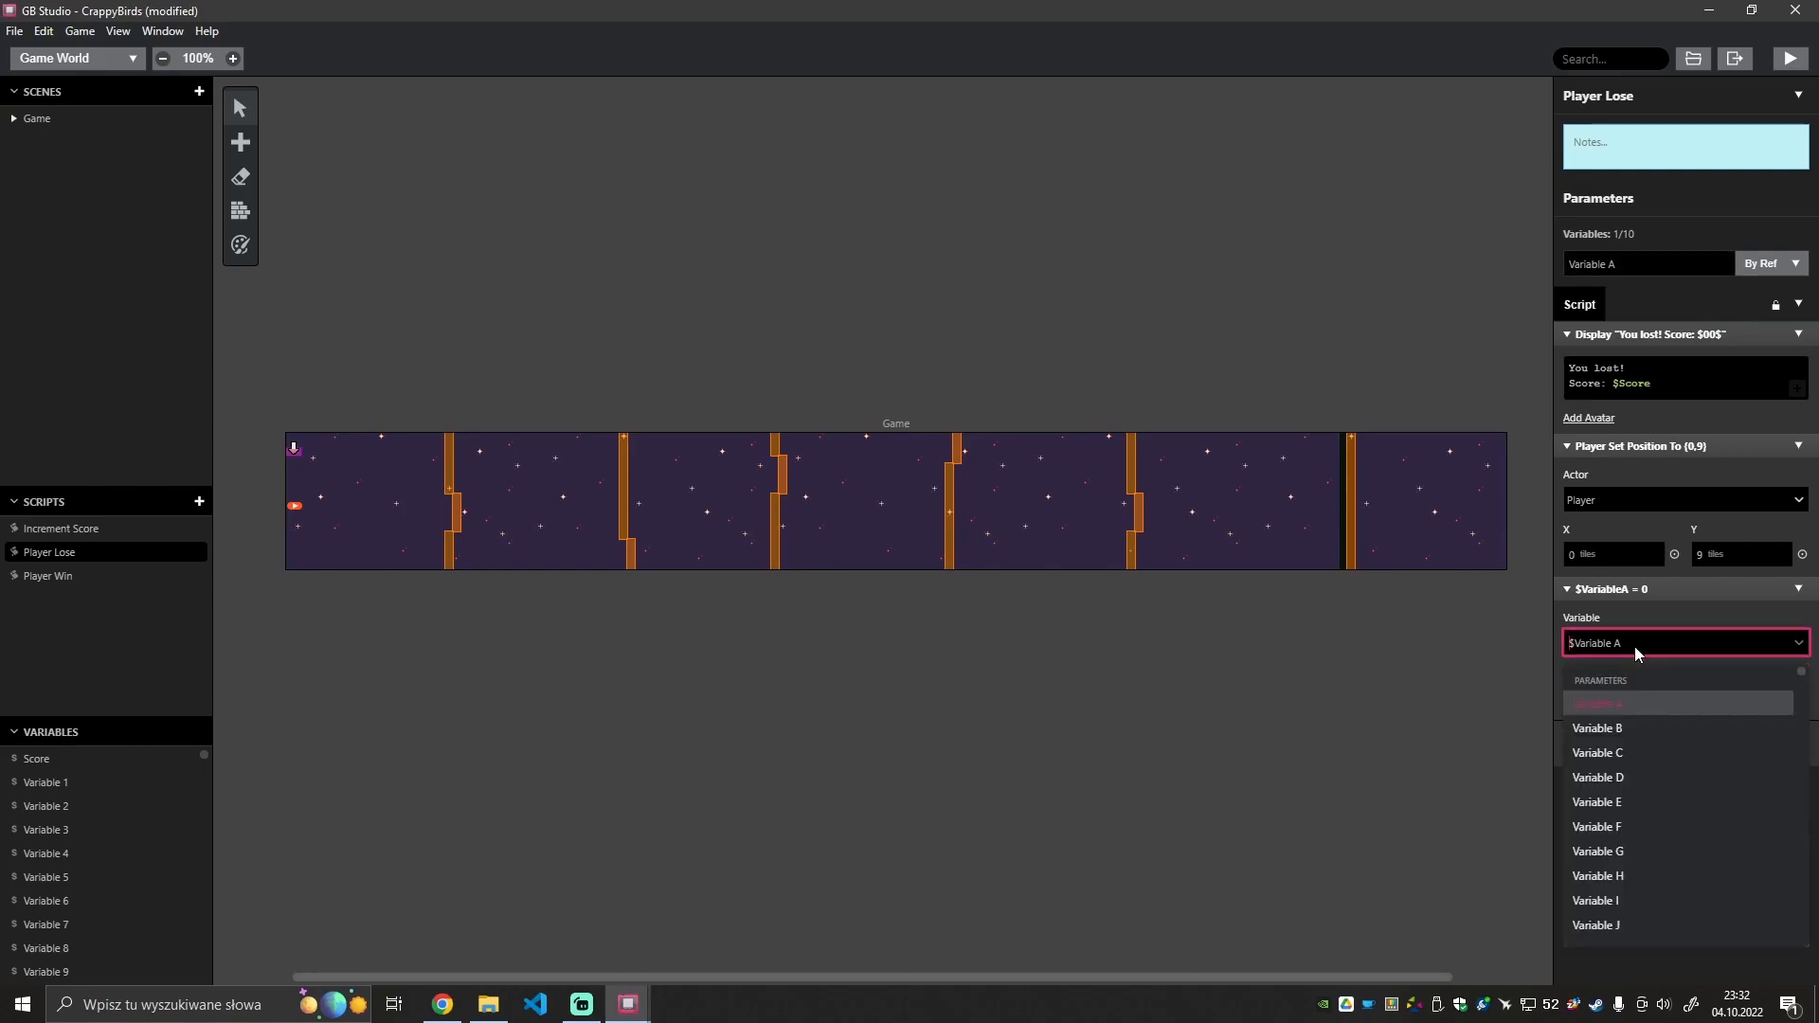
text(score)
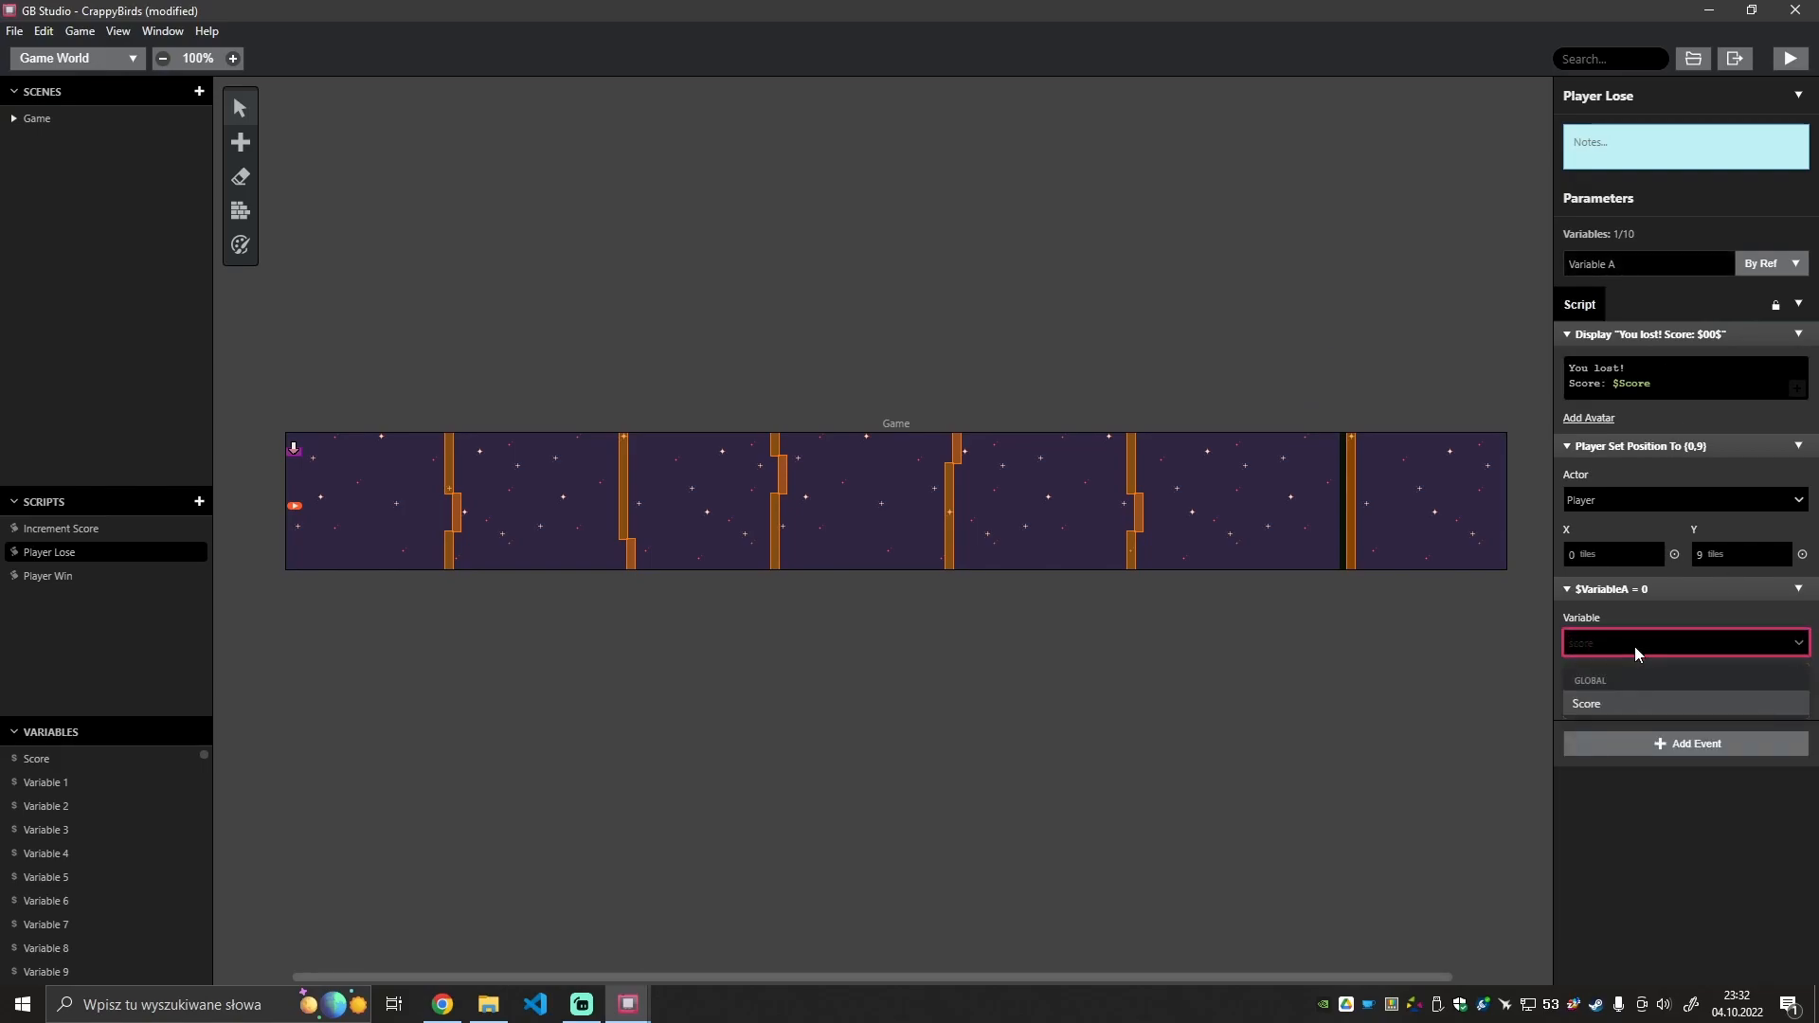
key(Return)
click(1515, 787)
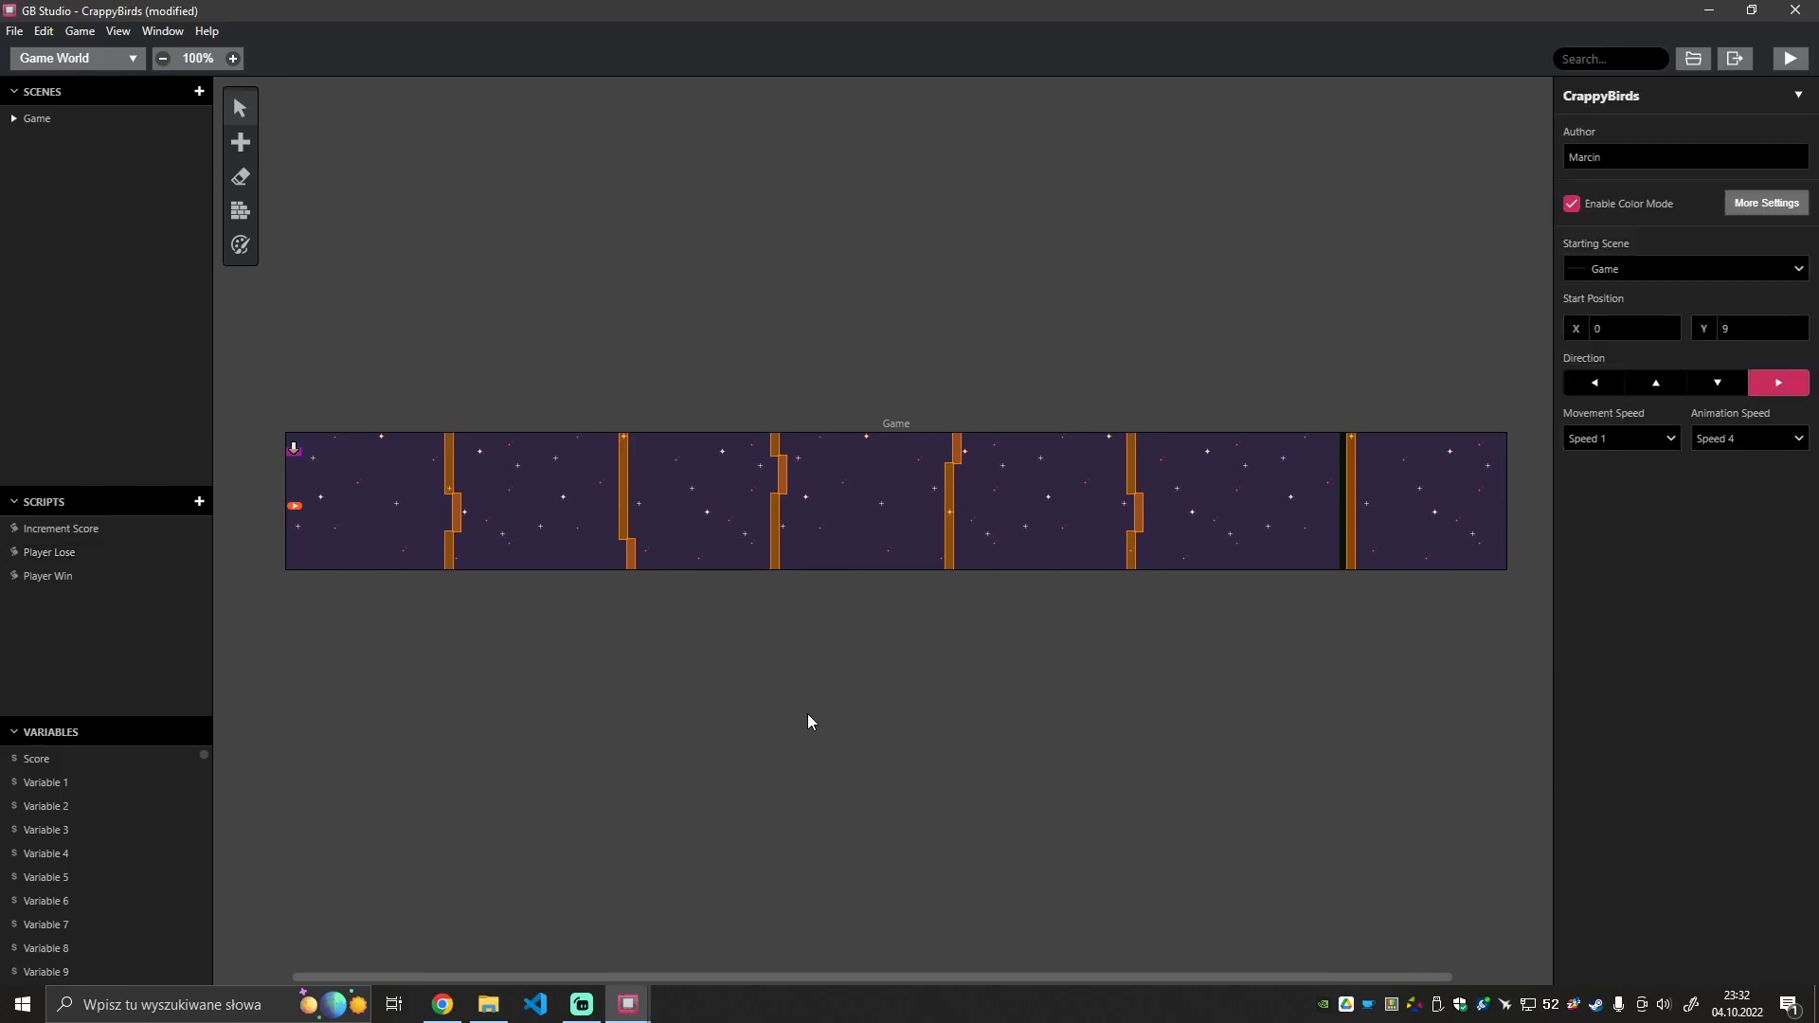
Move the Score reset event above the player position event in the Player Lose script, and save the project.
click(55, 572)
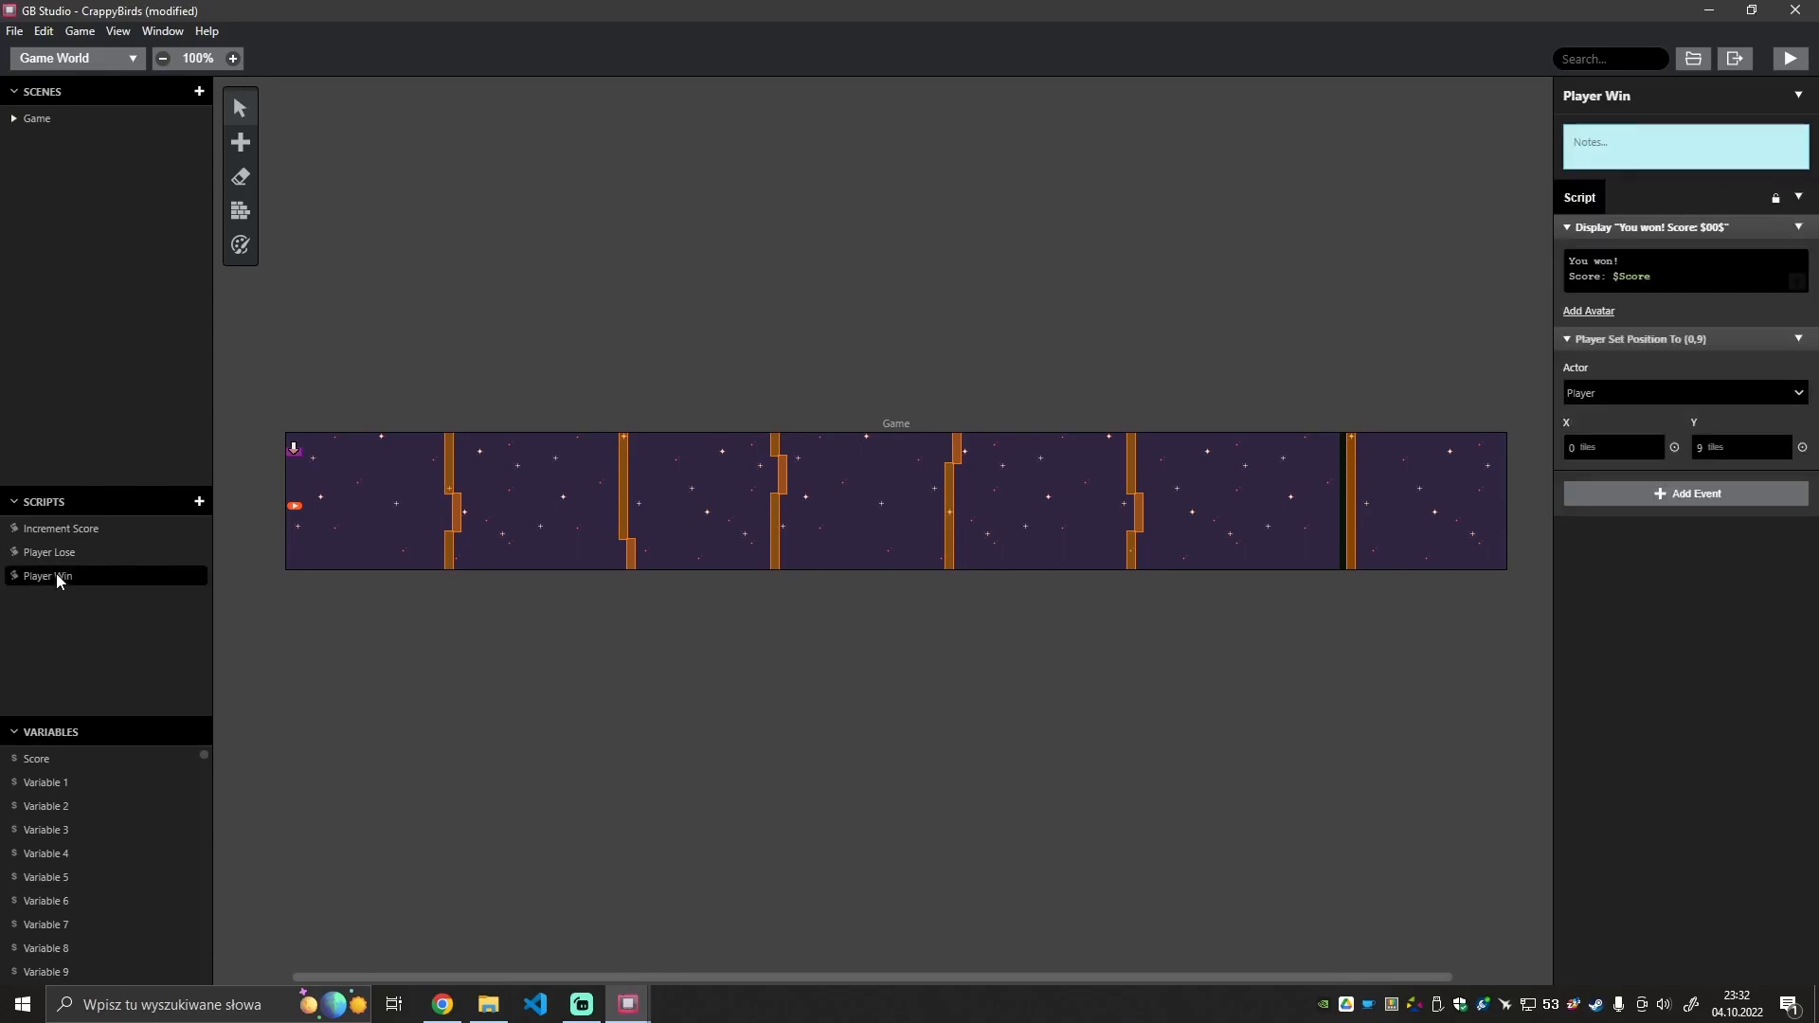
click(60, 555)
click(60, 576)
click(89, 551)
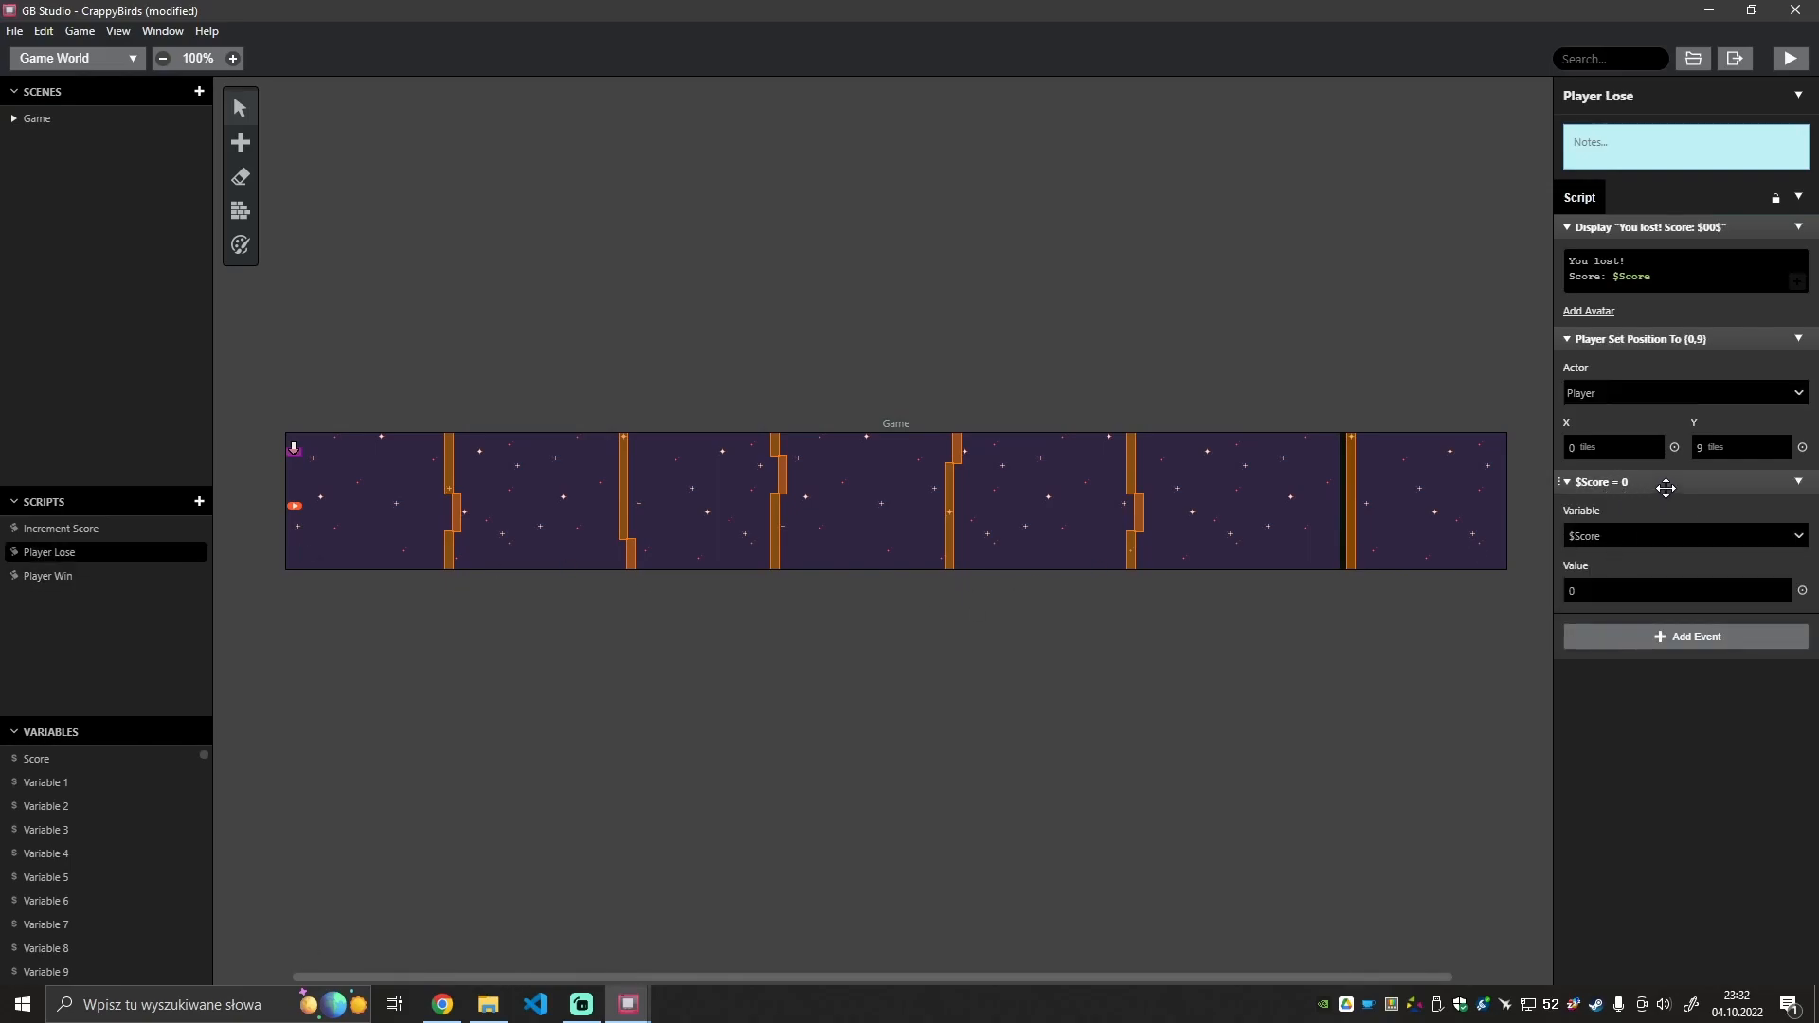
drag(1666, 487, 1669, 342)
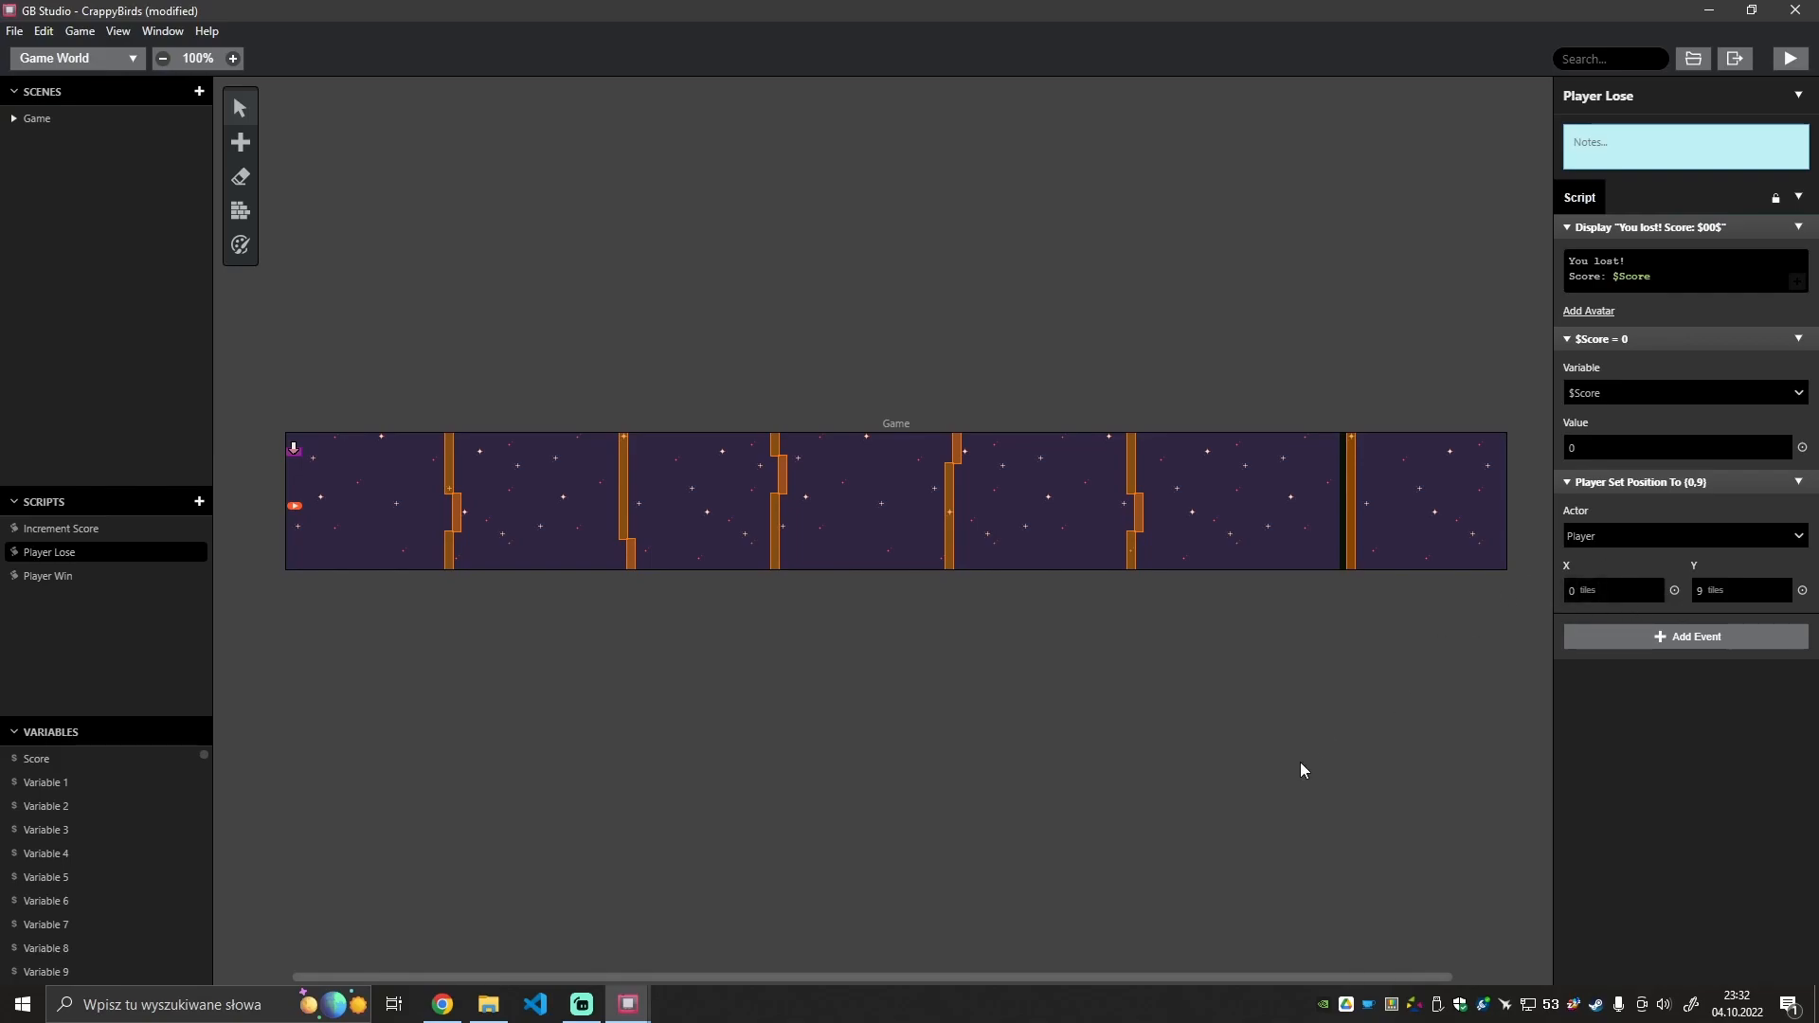
click(1086, 746)
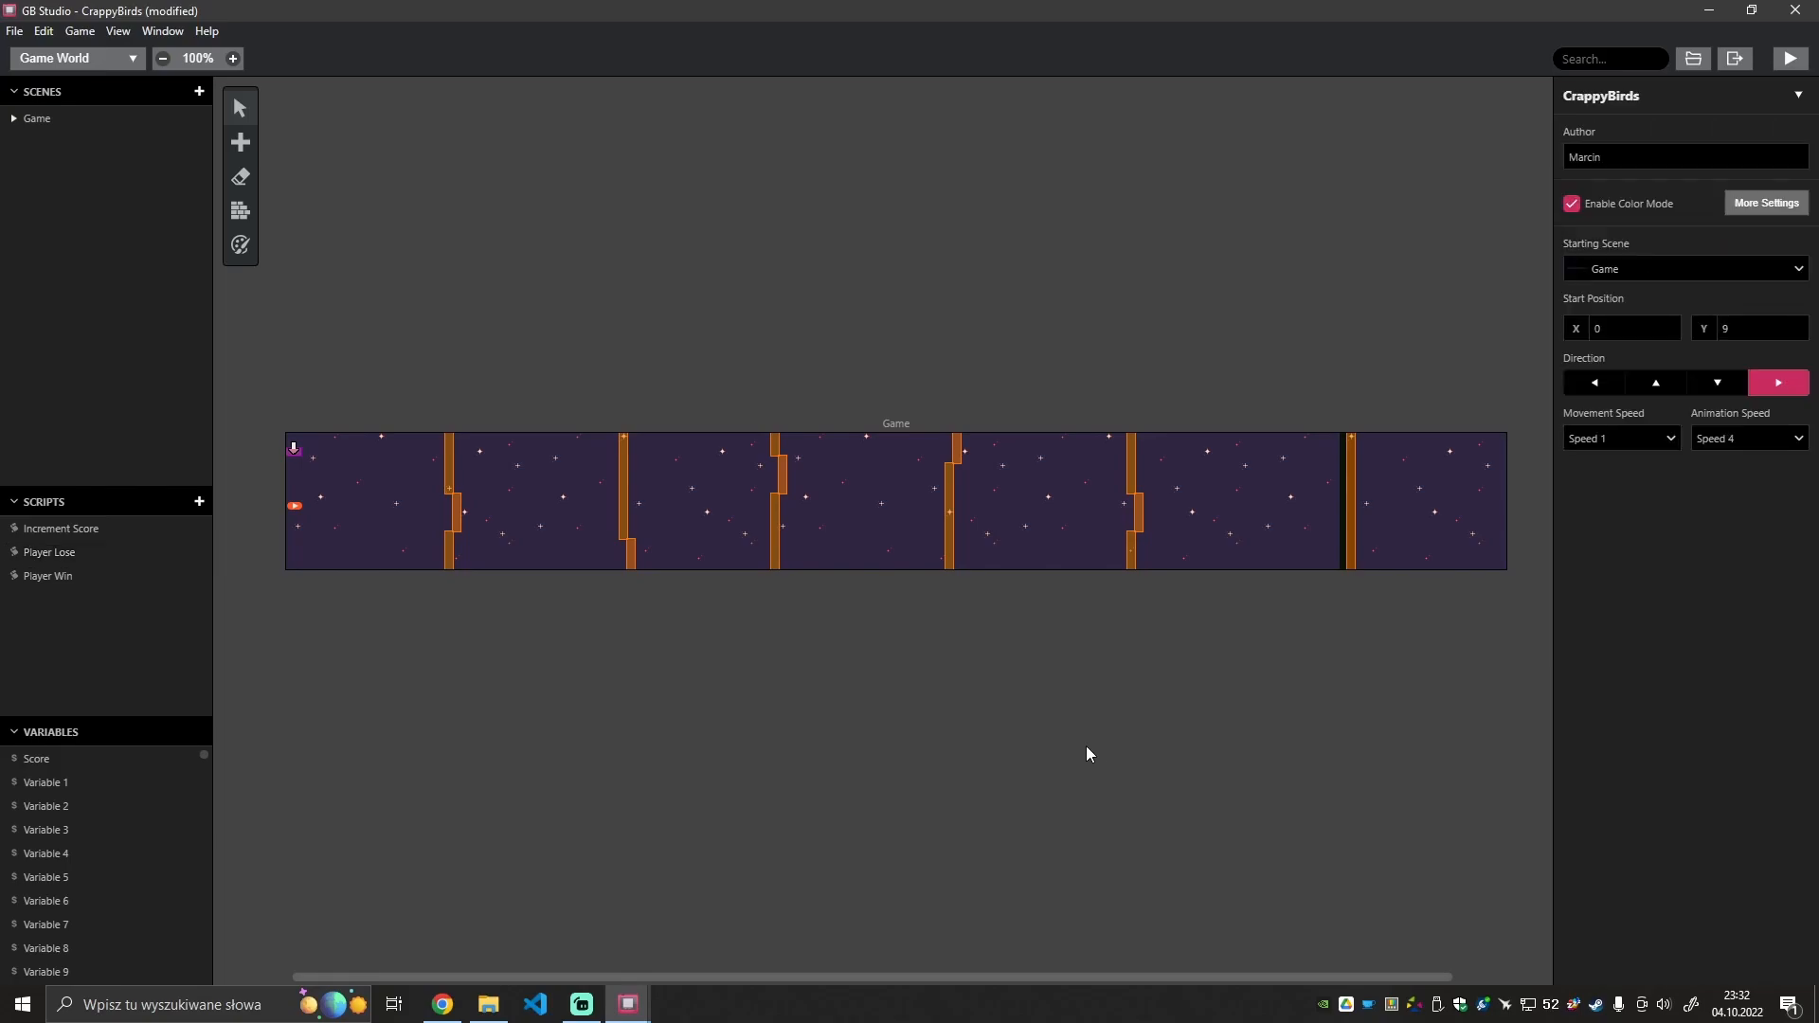
key(ctrl+s)
Switch to the SampleProject window and open its sprites to look at the cat sprite.
mouse_move(646, 980)
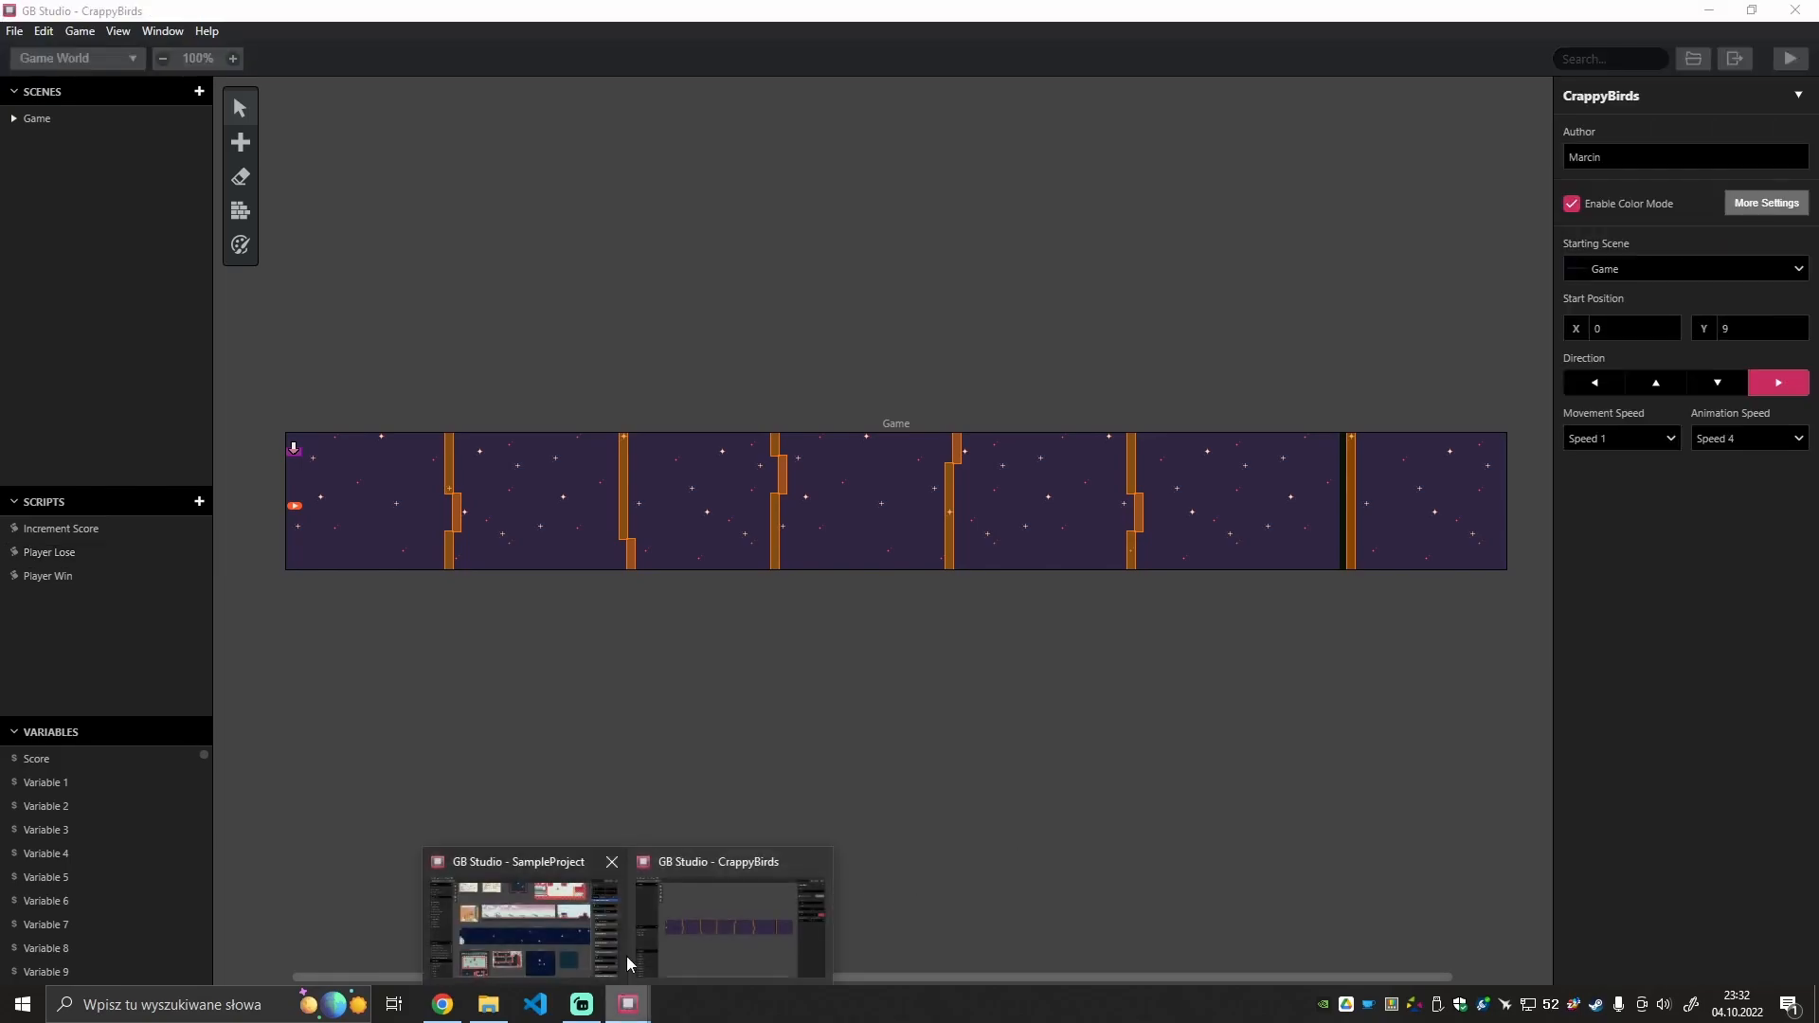
click(540, 935)
scroll(615, 542, up, 5)
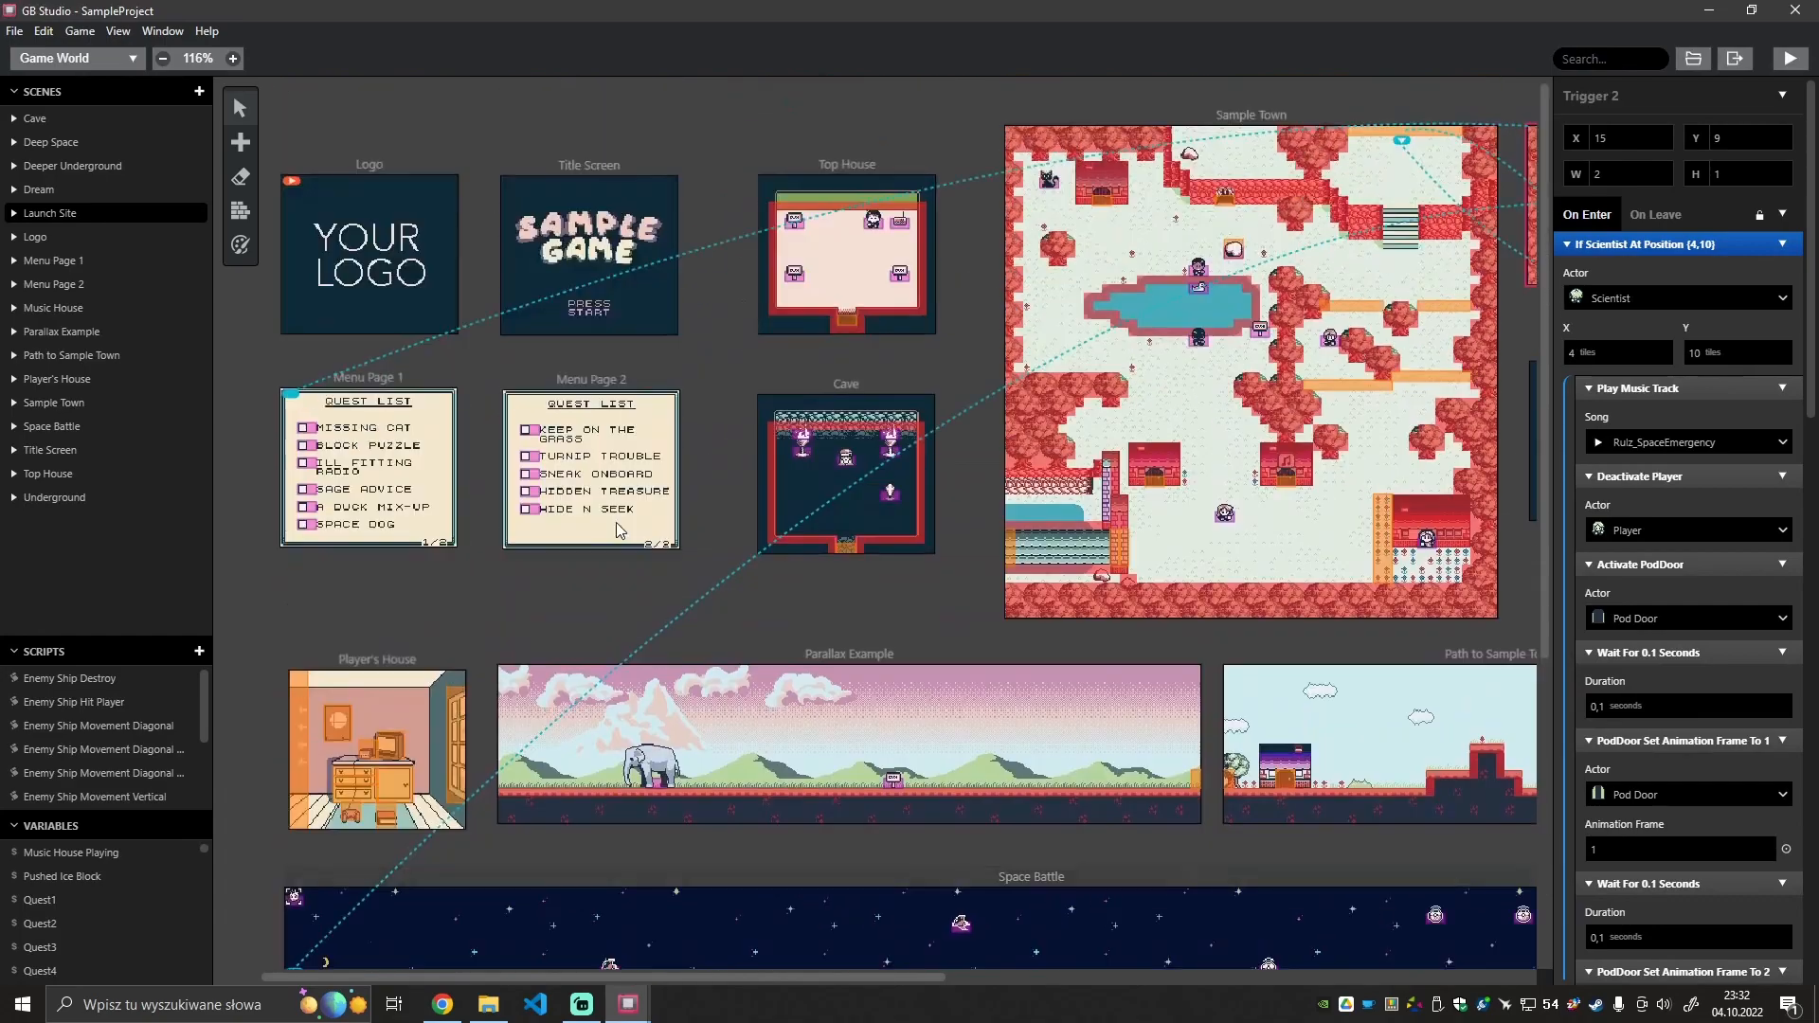
click(118, 31)
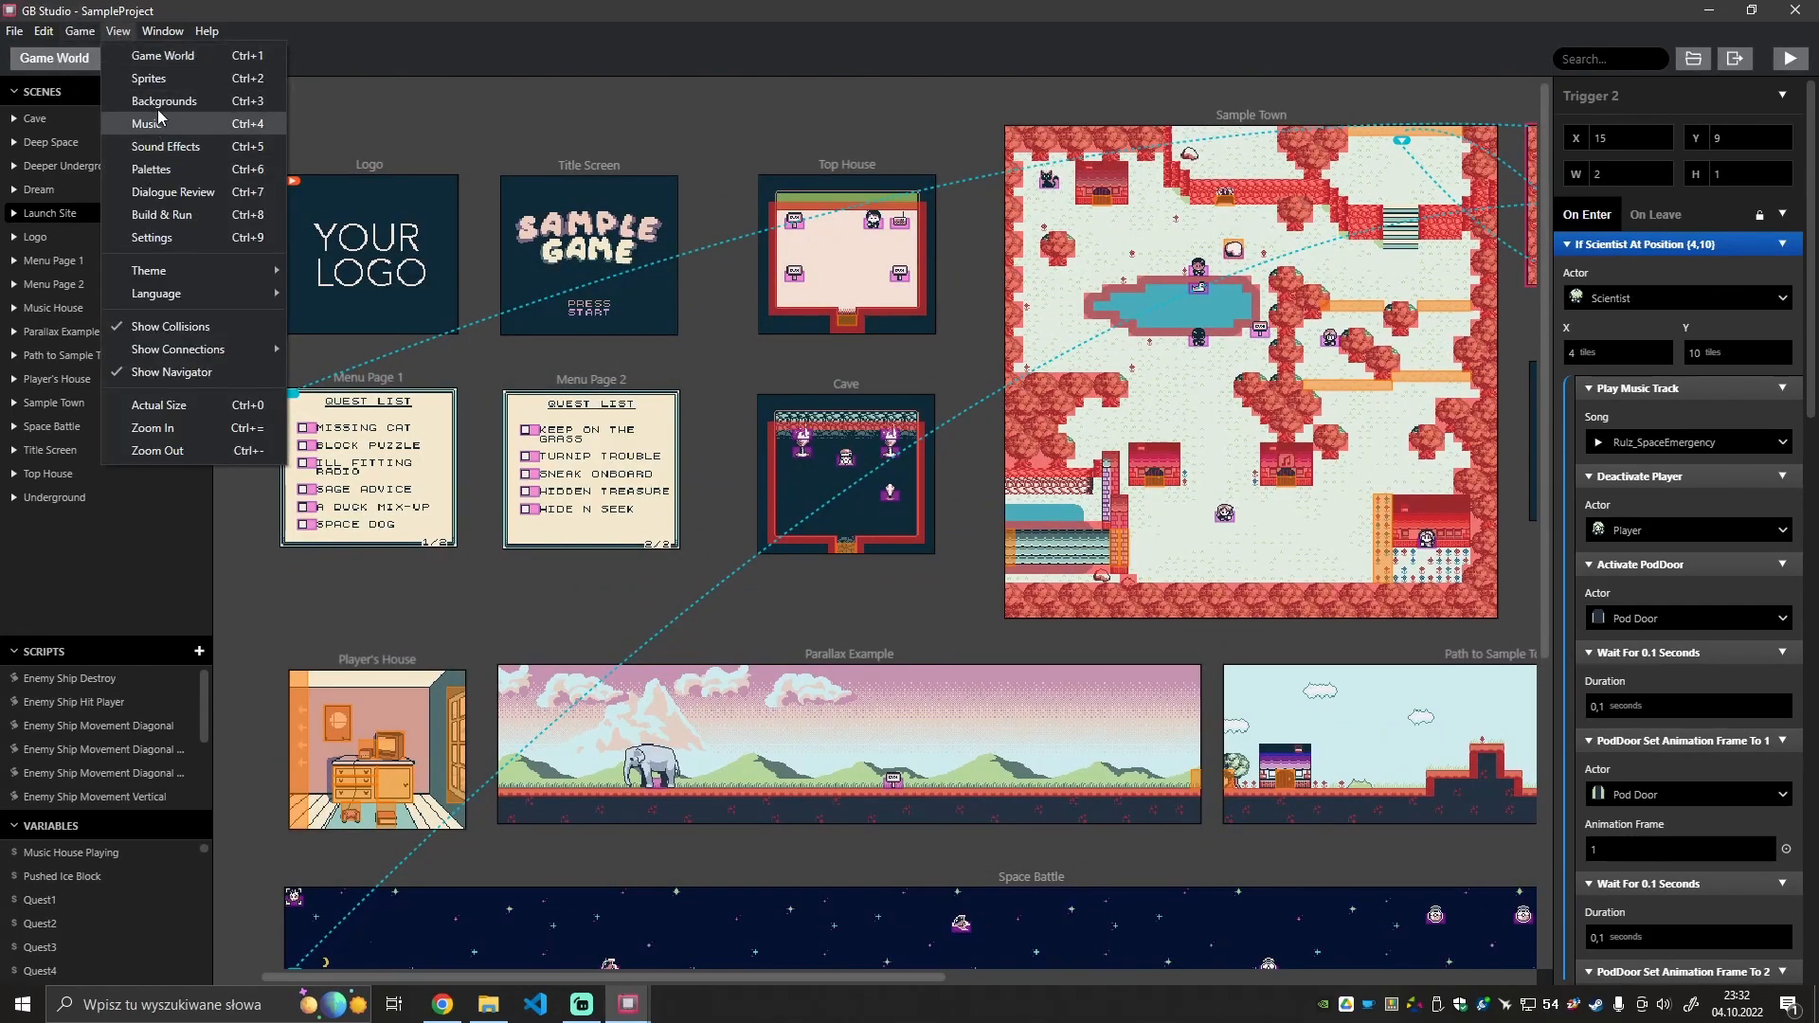
click(159, 79)
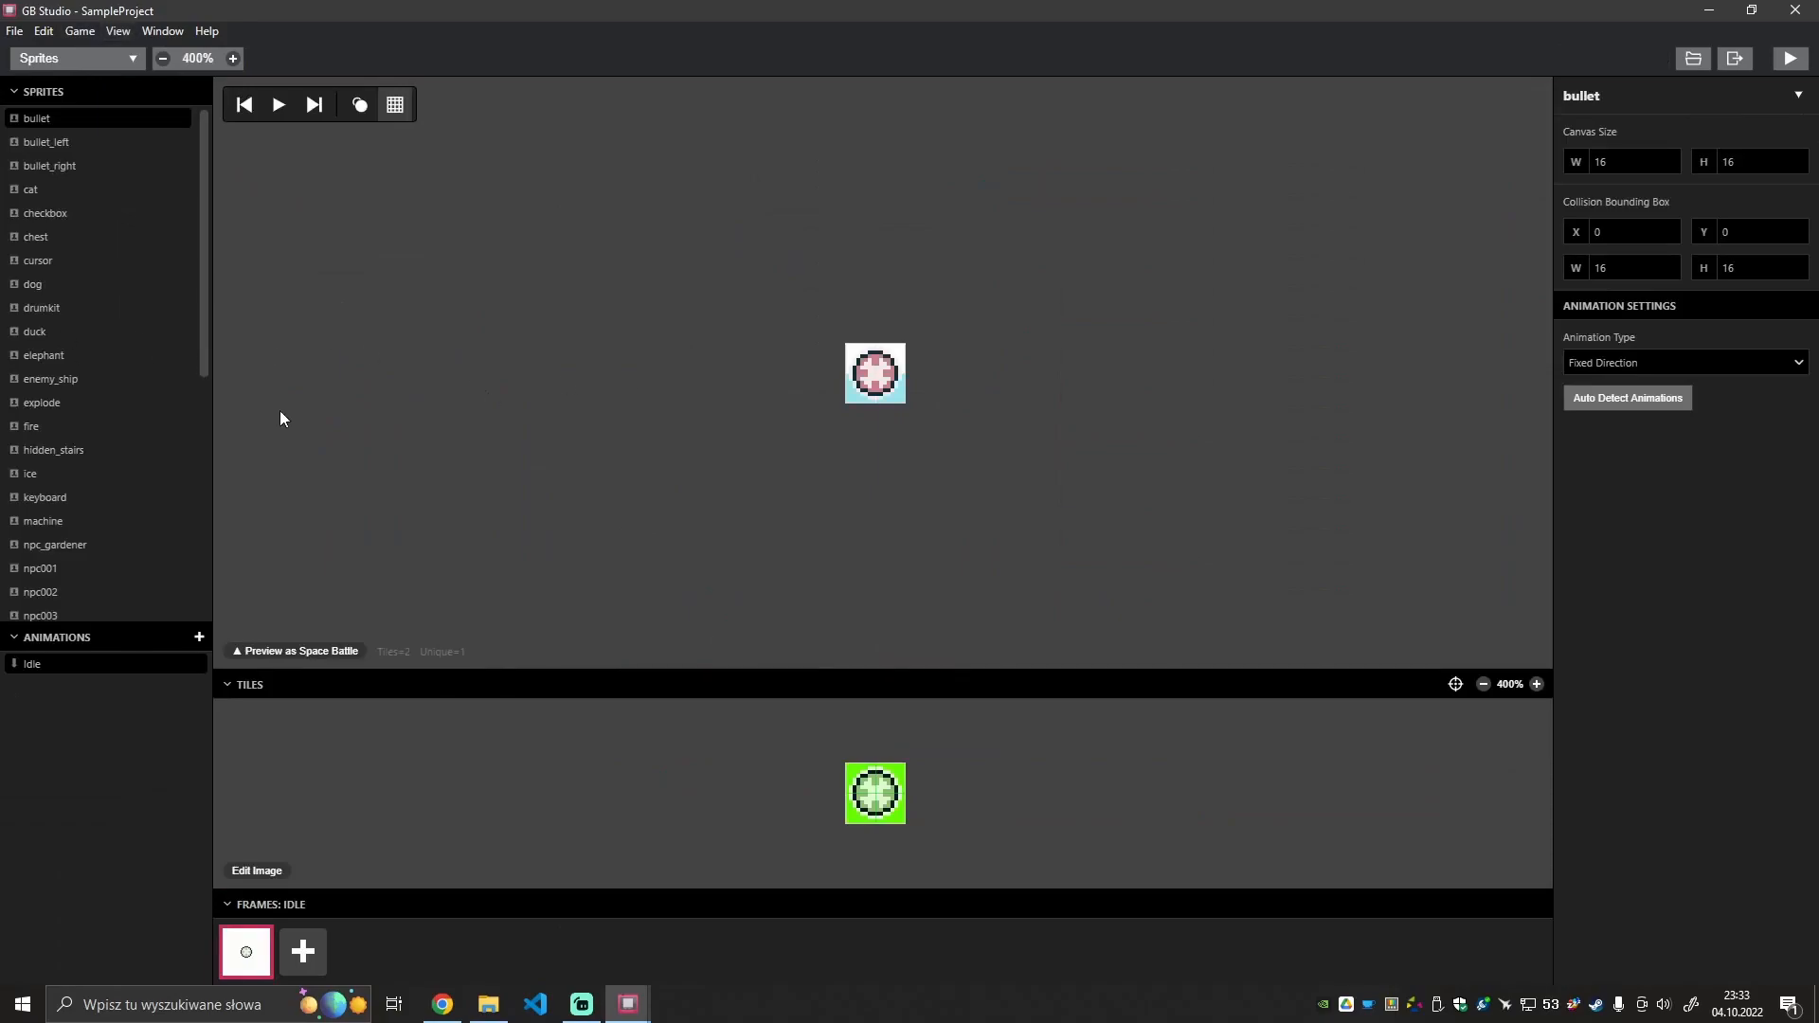
click(51, 191)
scroll(77, 332, down, 5)
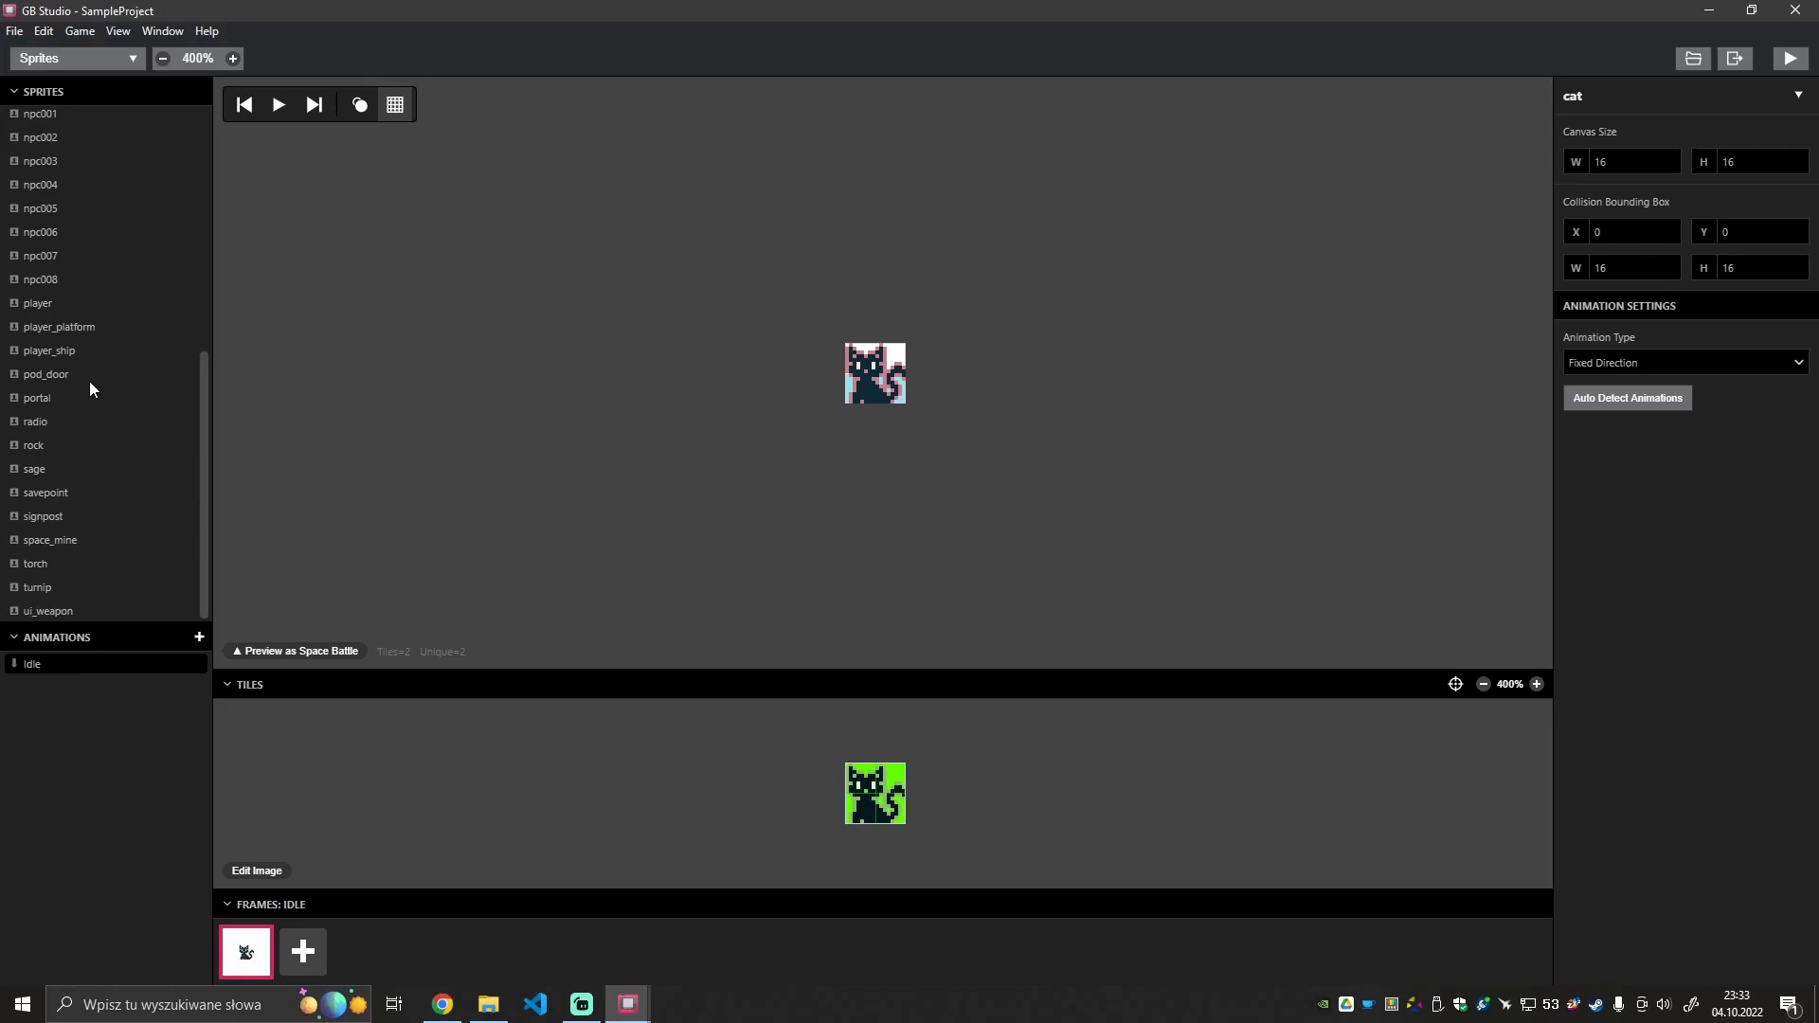
Examine the tiles and animations of the player_ship, player_platform and player sprites, and return to the Game World view.
click(81, 351)
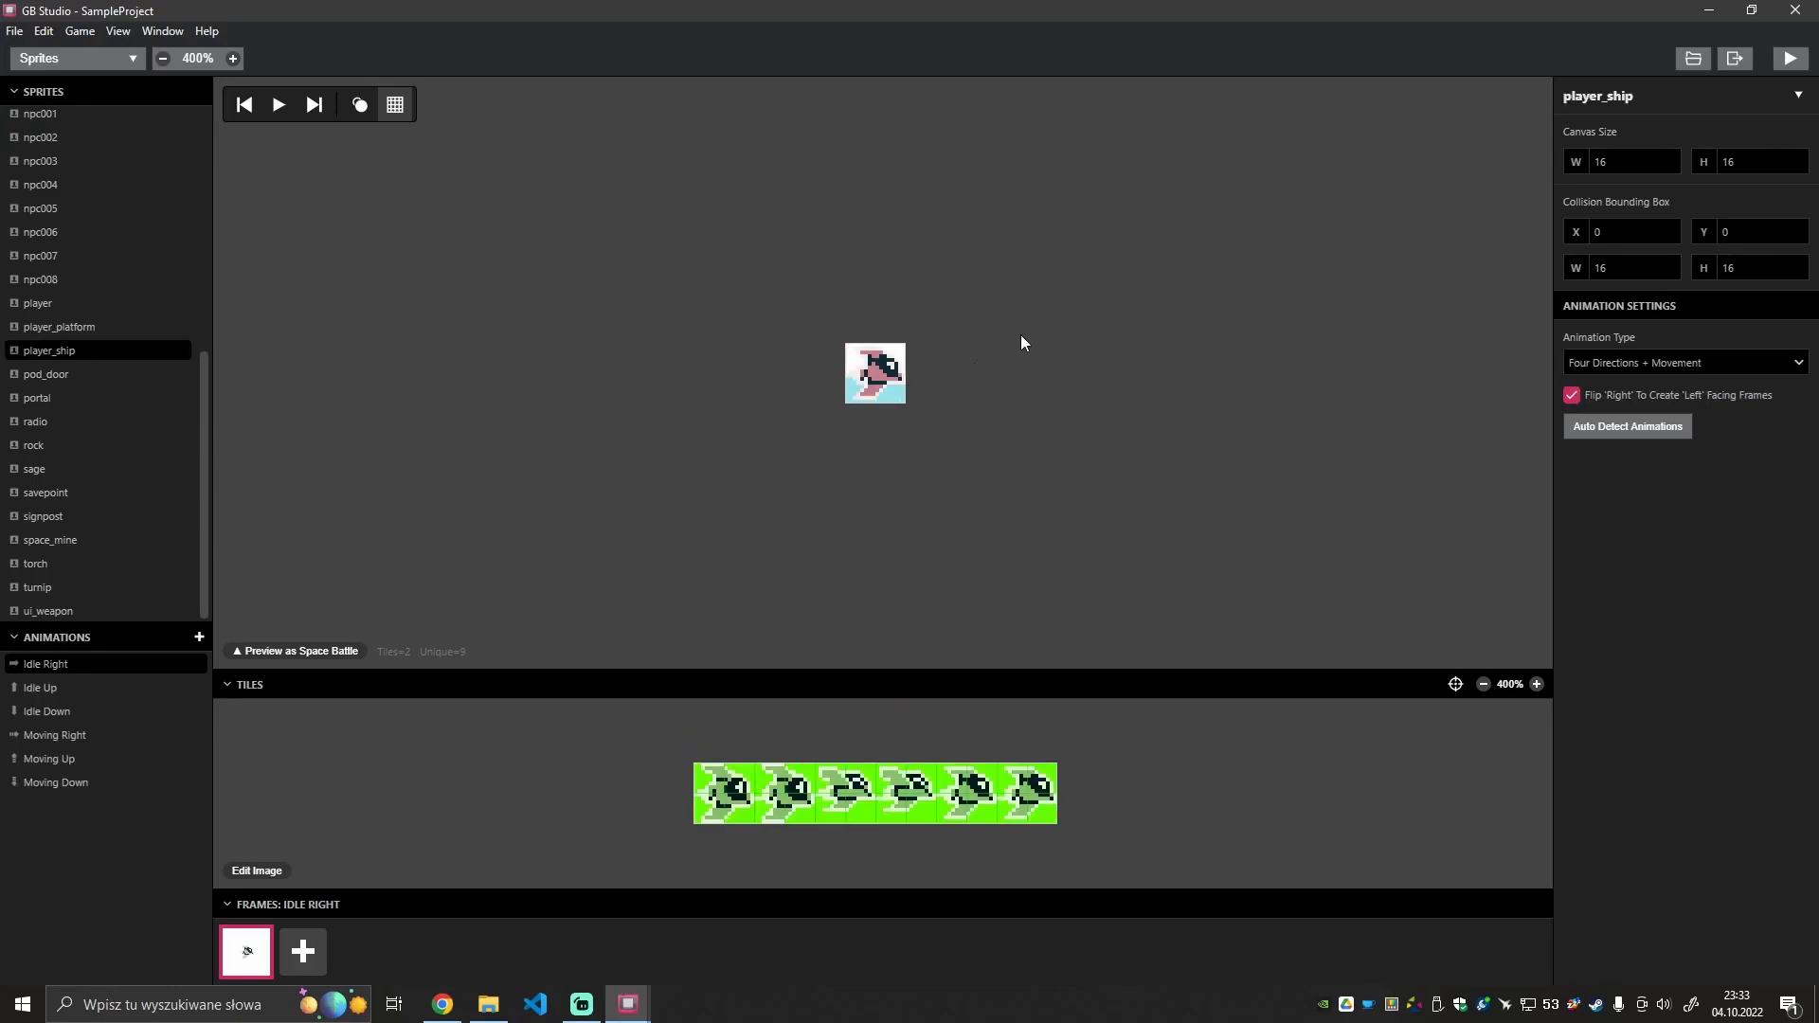
click(60, 331)
scroll(821, 795, down, 5)
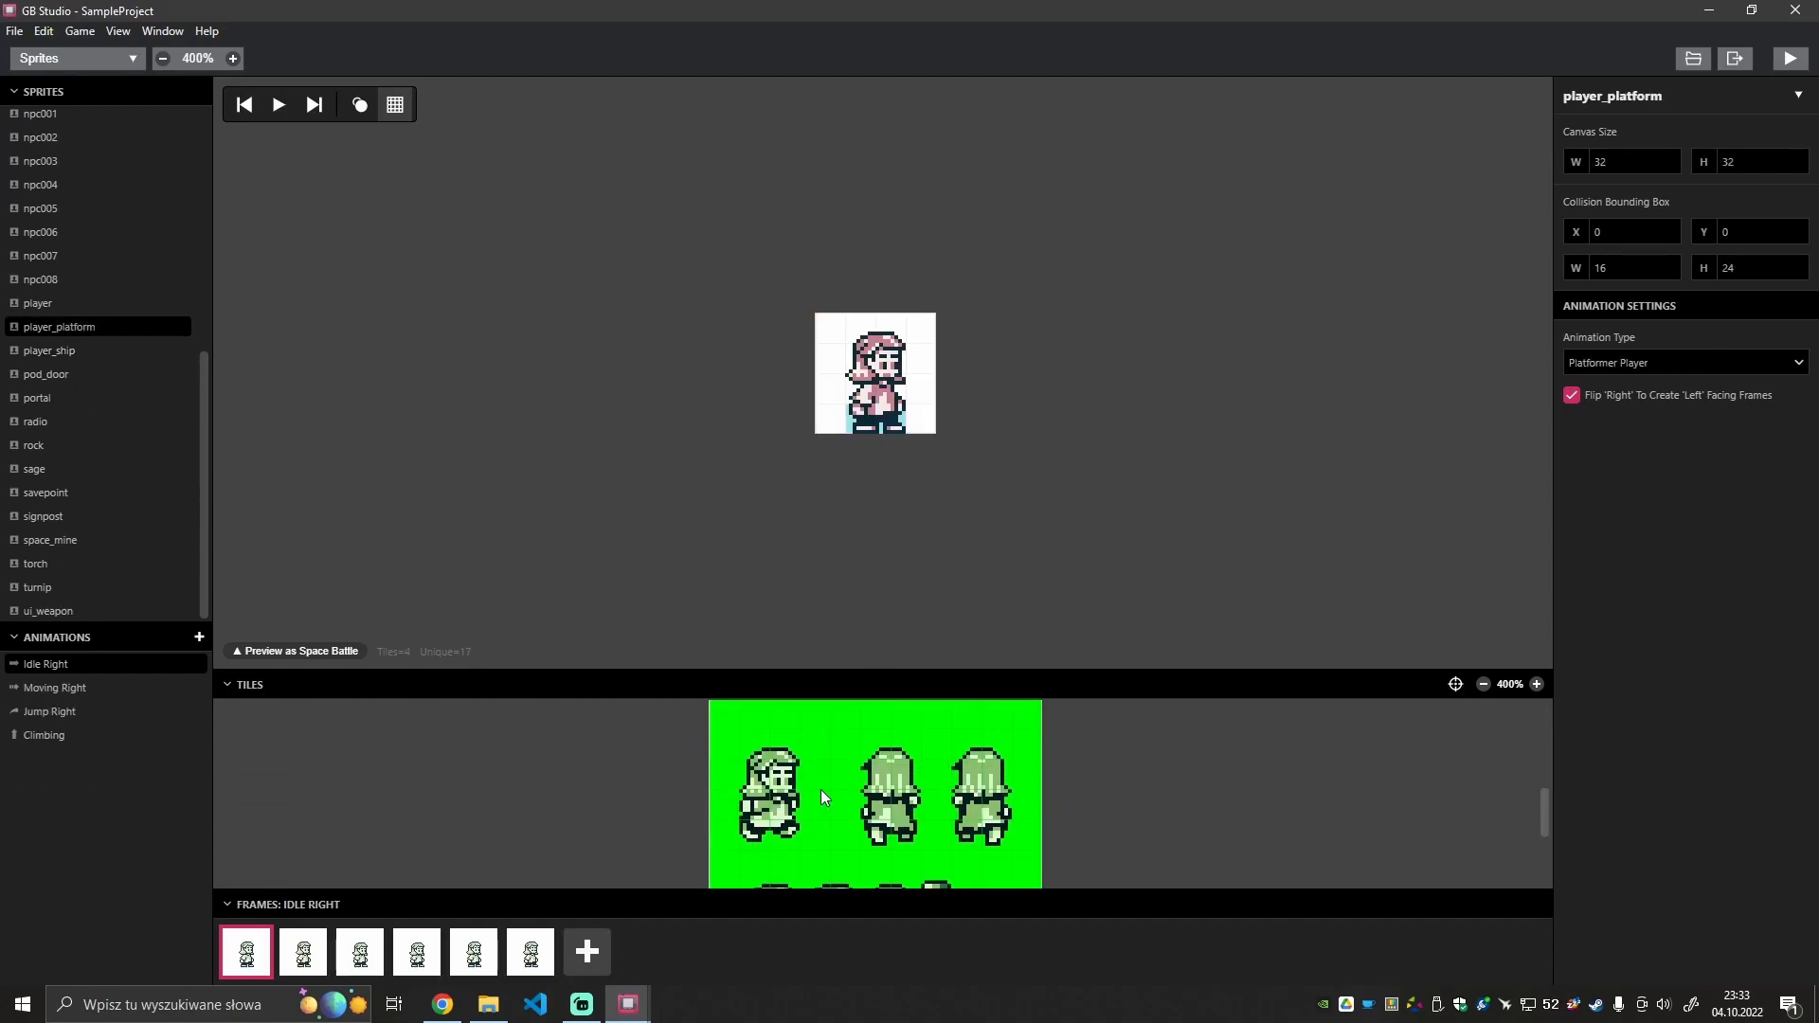
scroll(820, 796, up, 5)
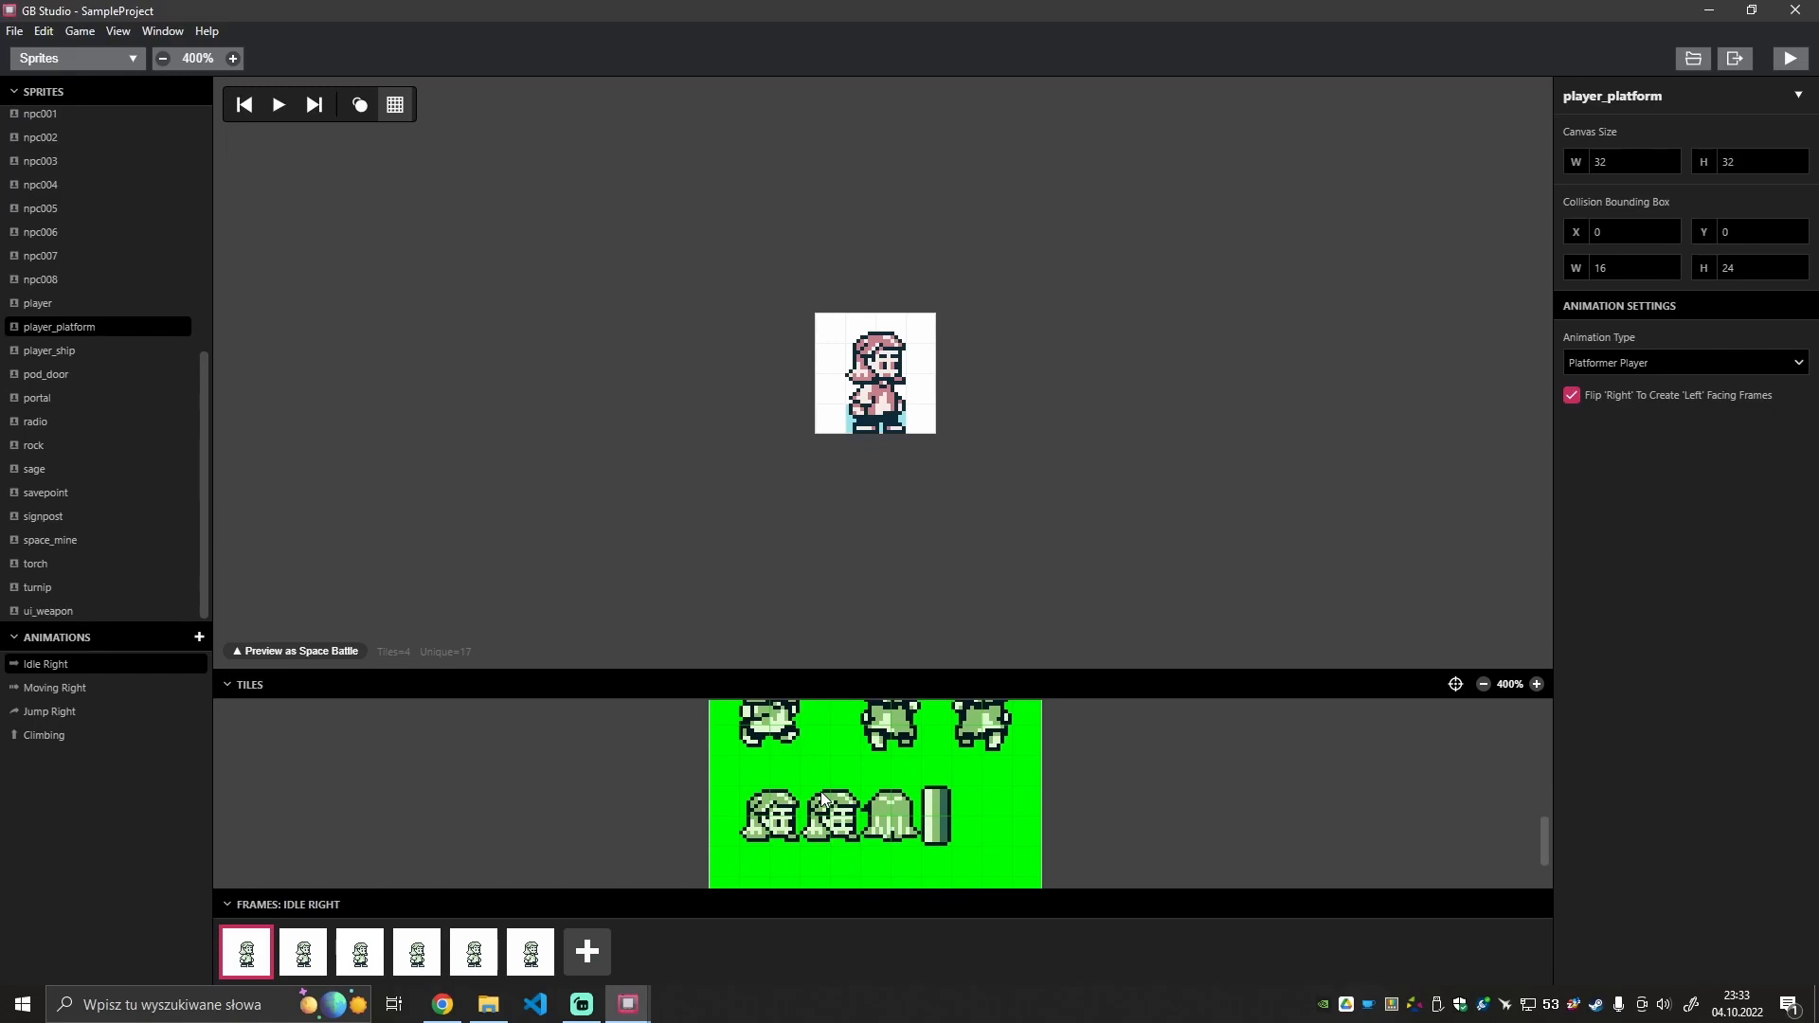
click(57, 303)
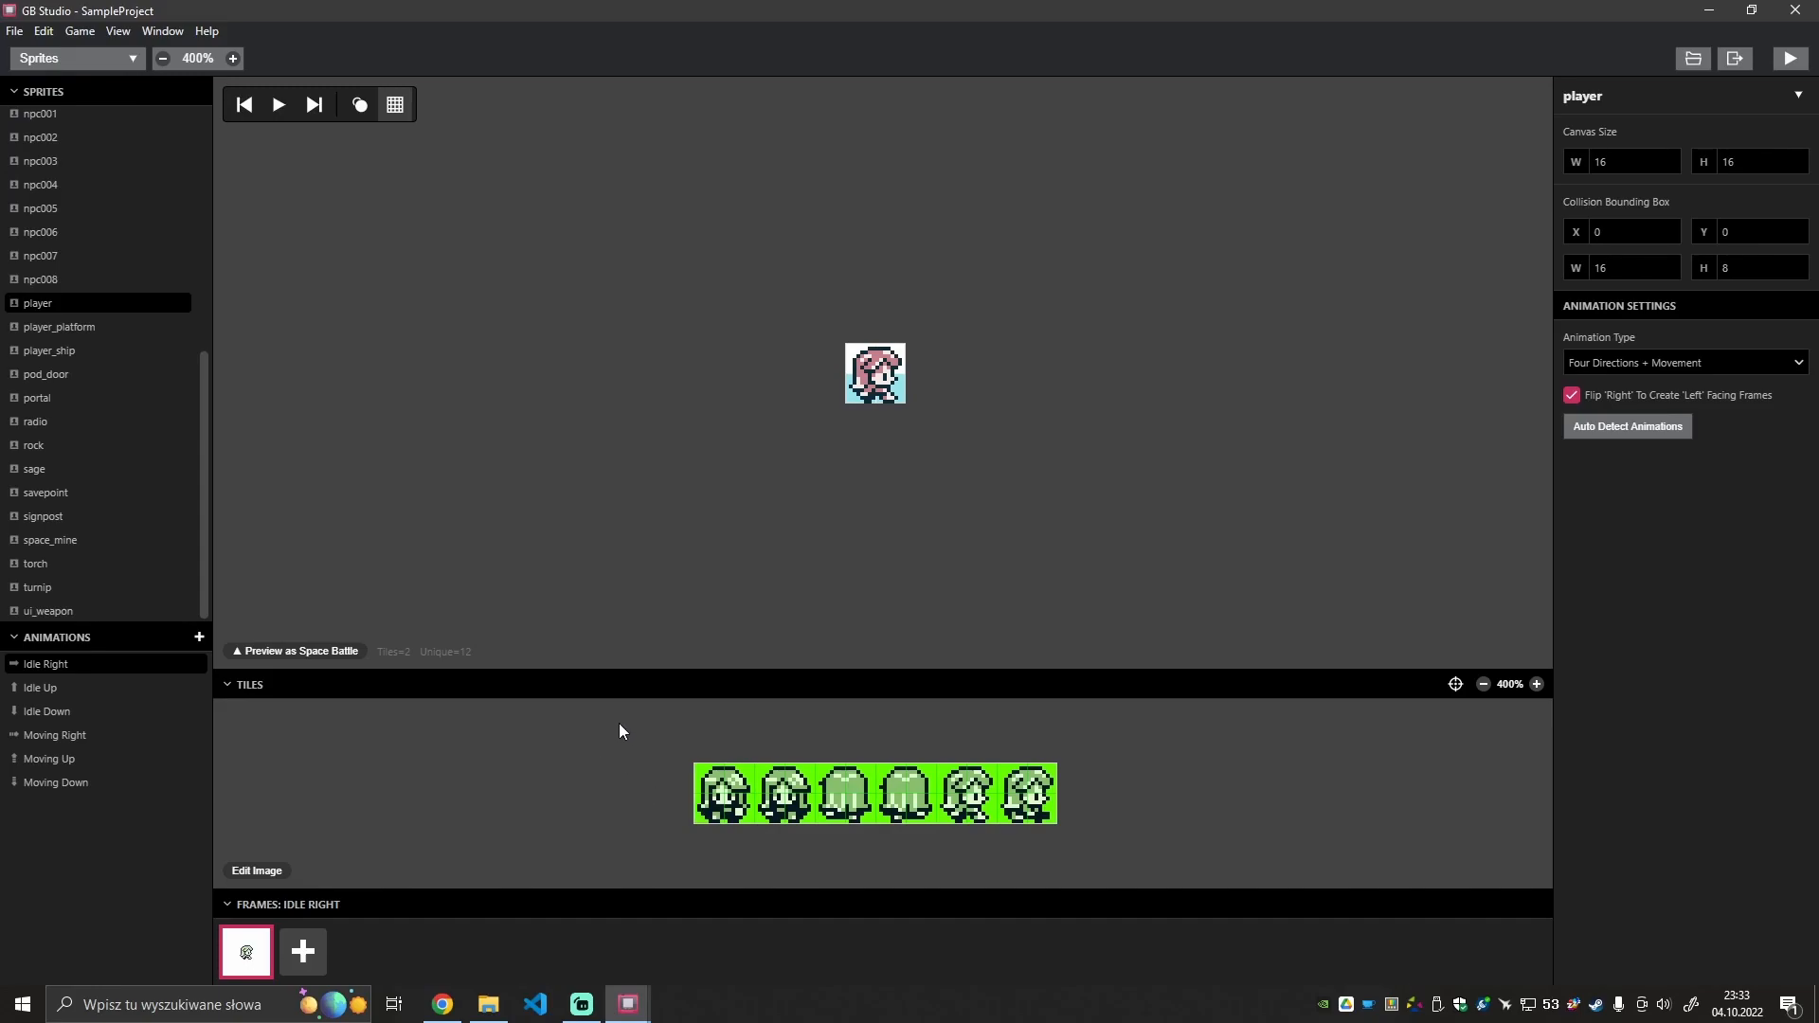
click(116, 55)
click(108, 85)
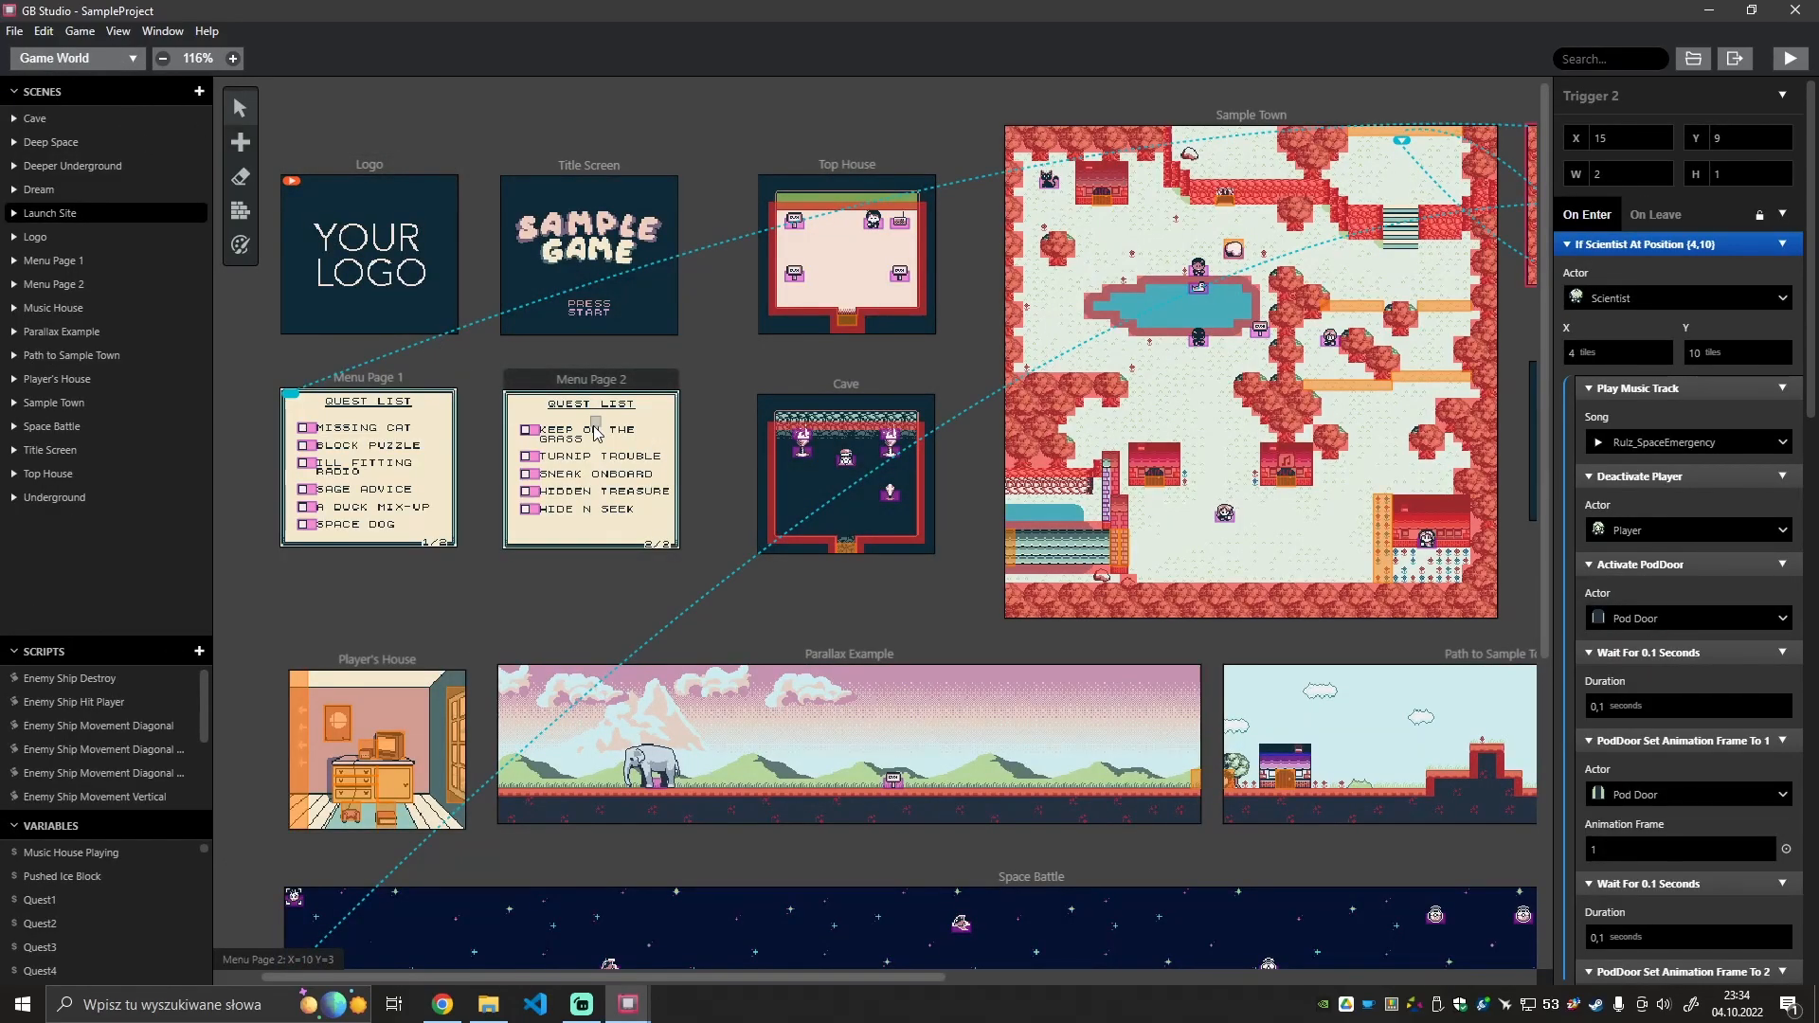
Switch back to the CrappyBirds project and view its sprites.
click(628, 1004)
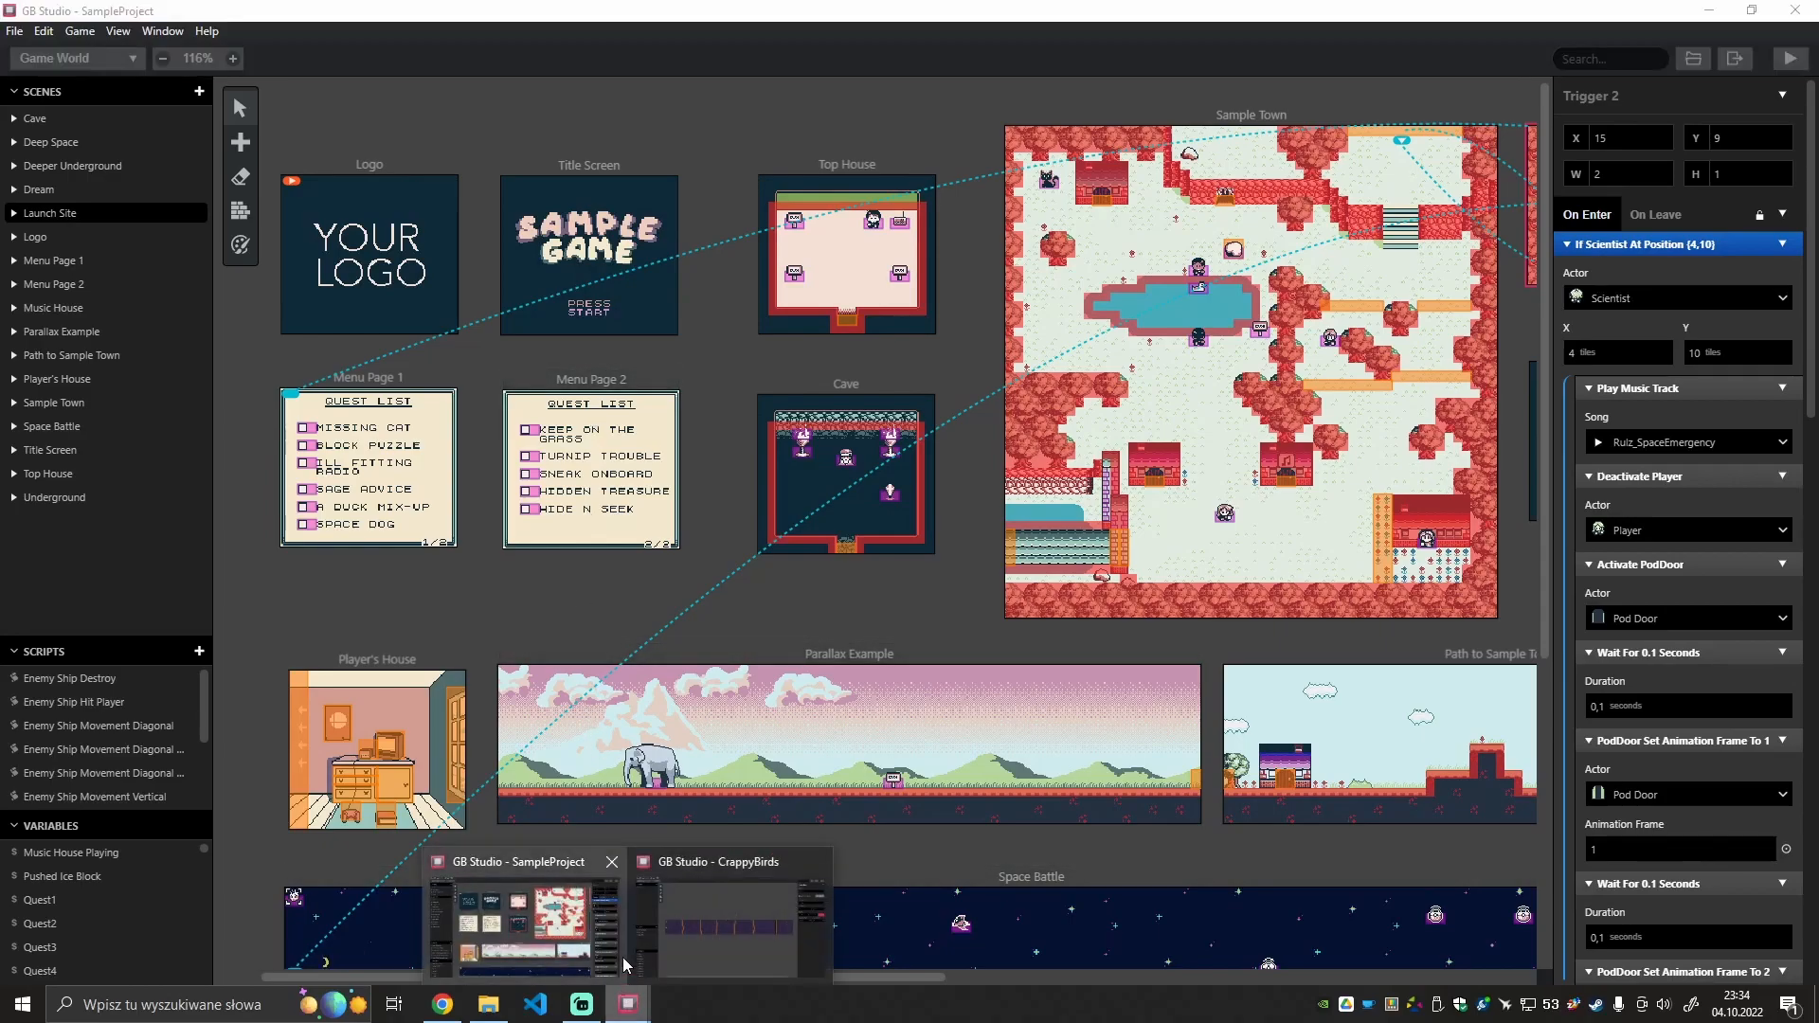
click(682, 933)
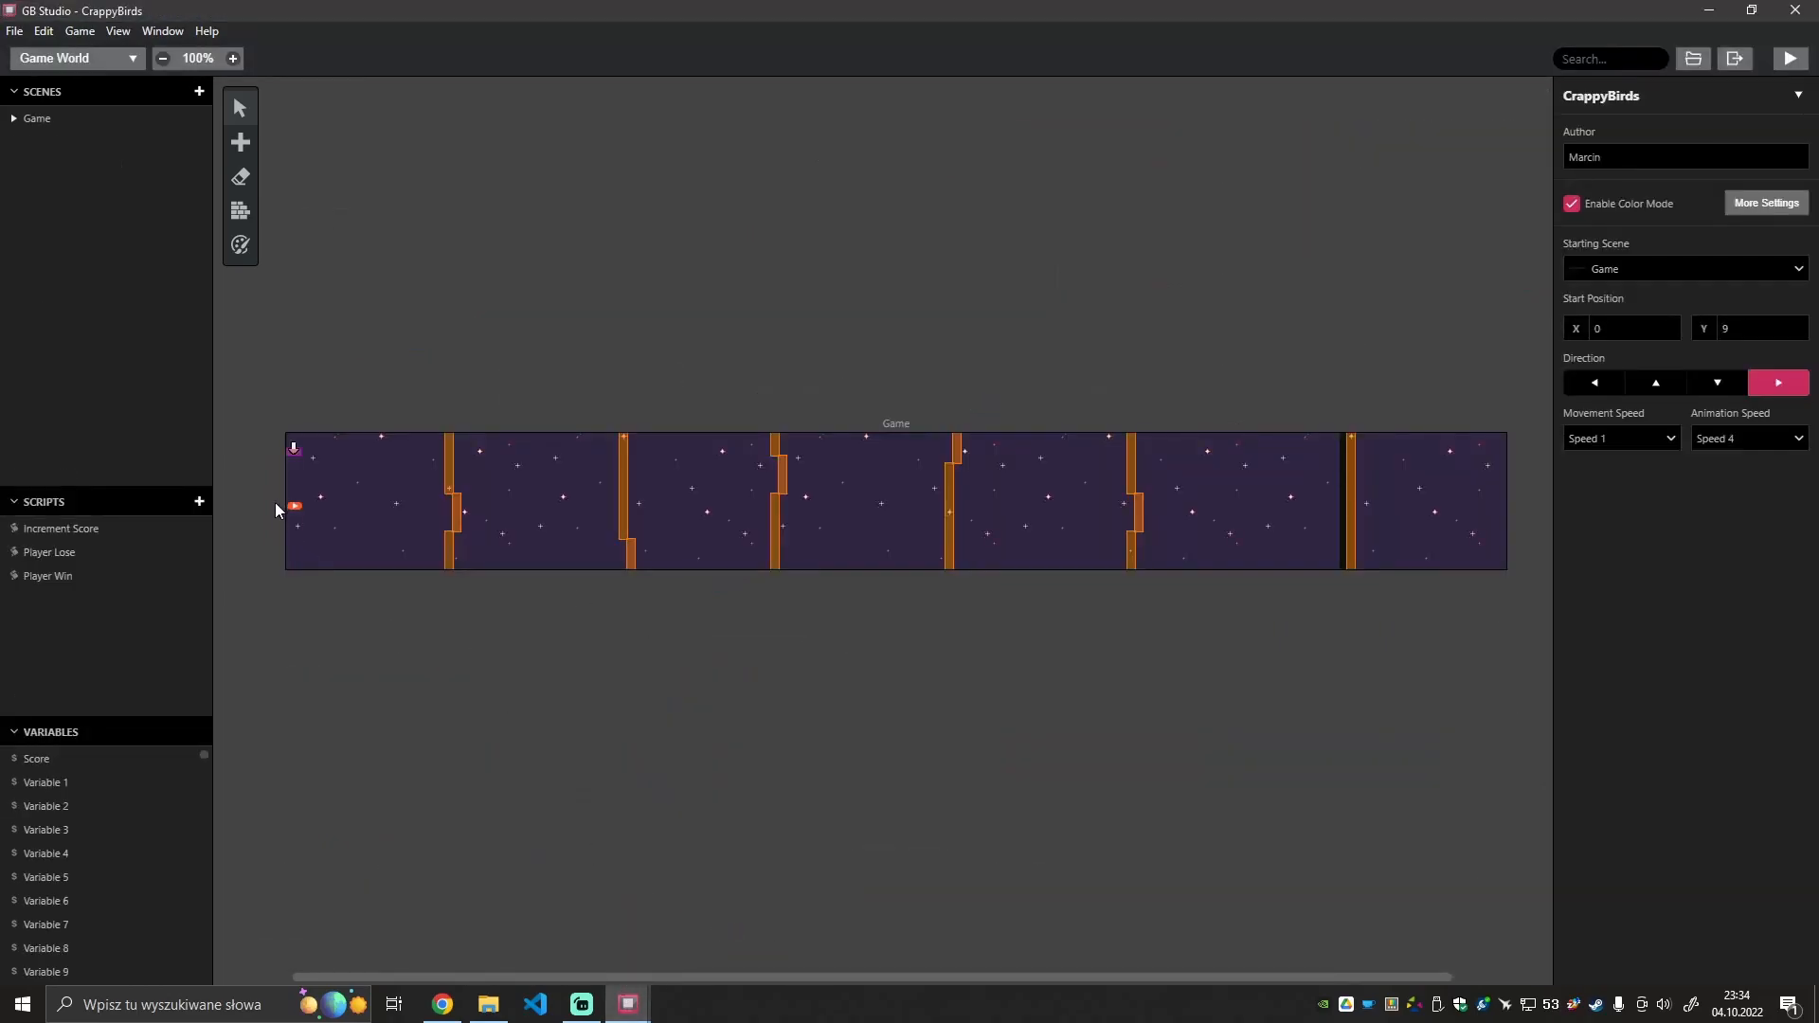
click(117, 32)
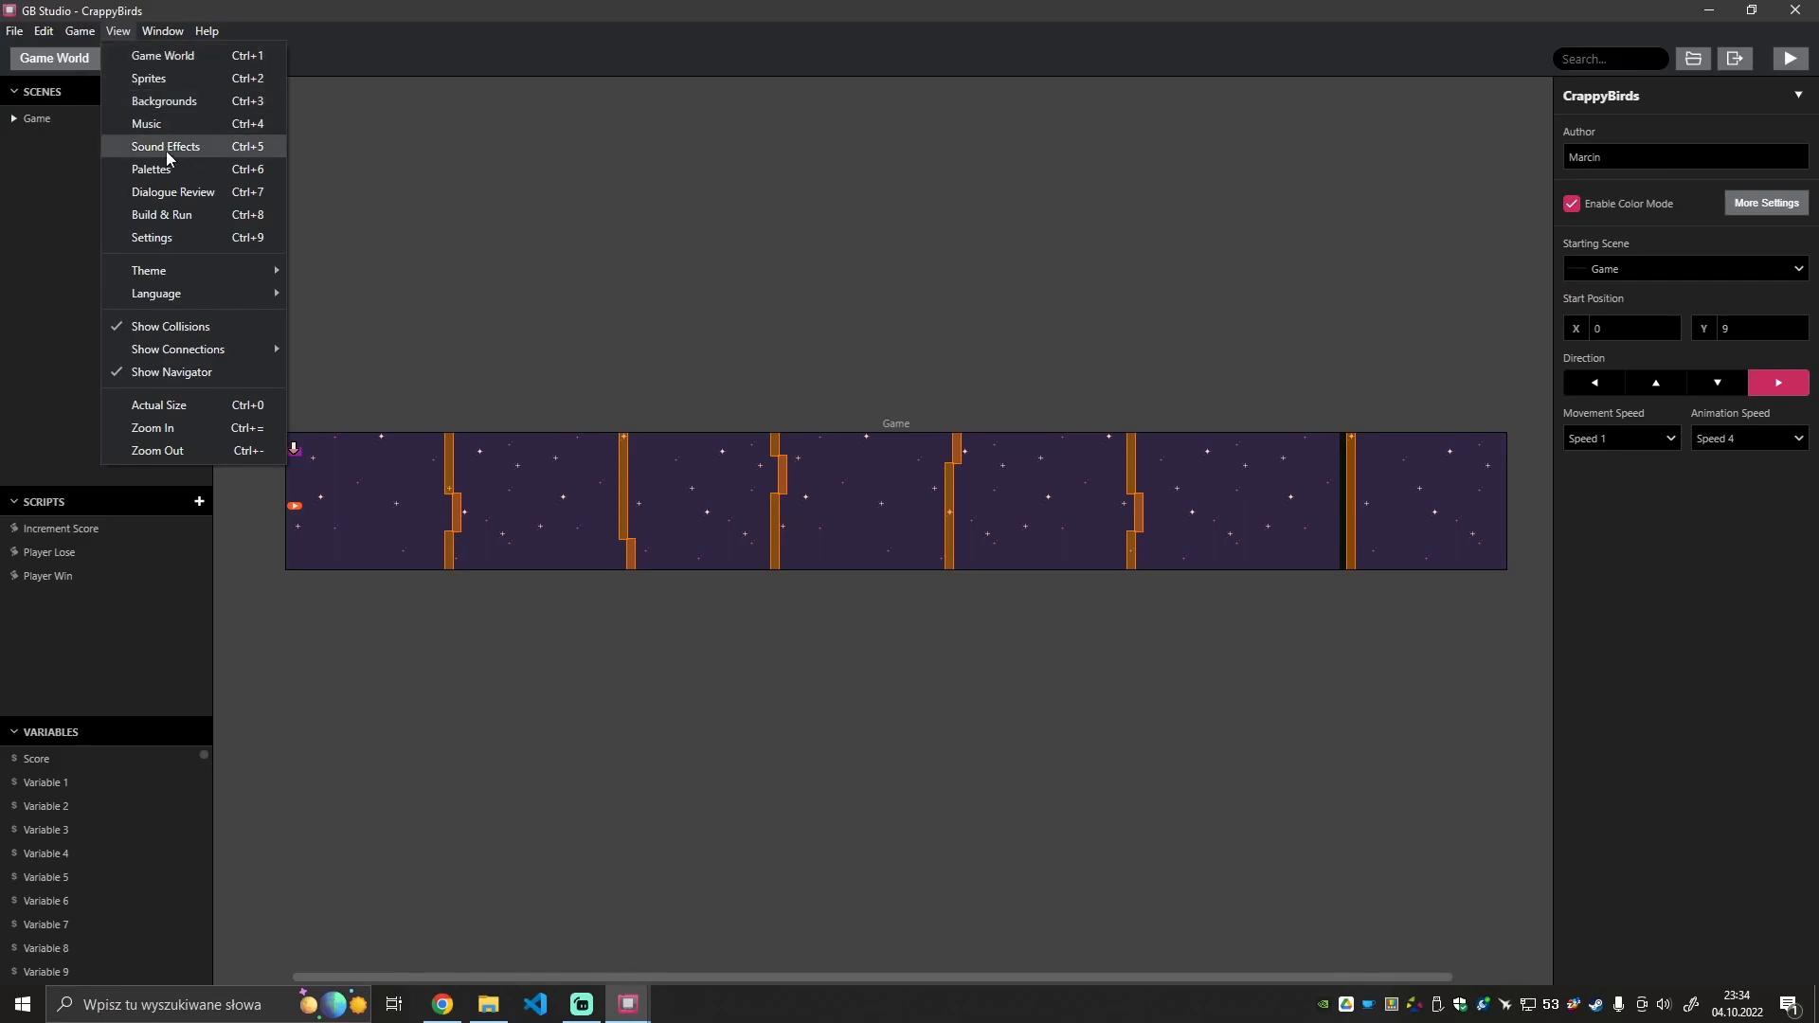
click(170, 80)
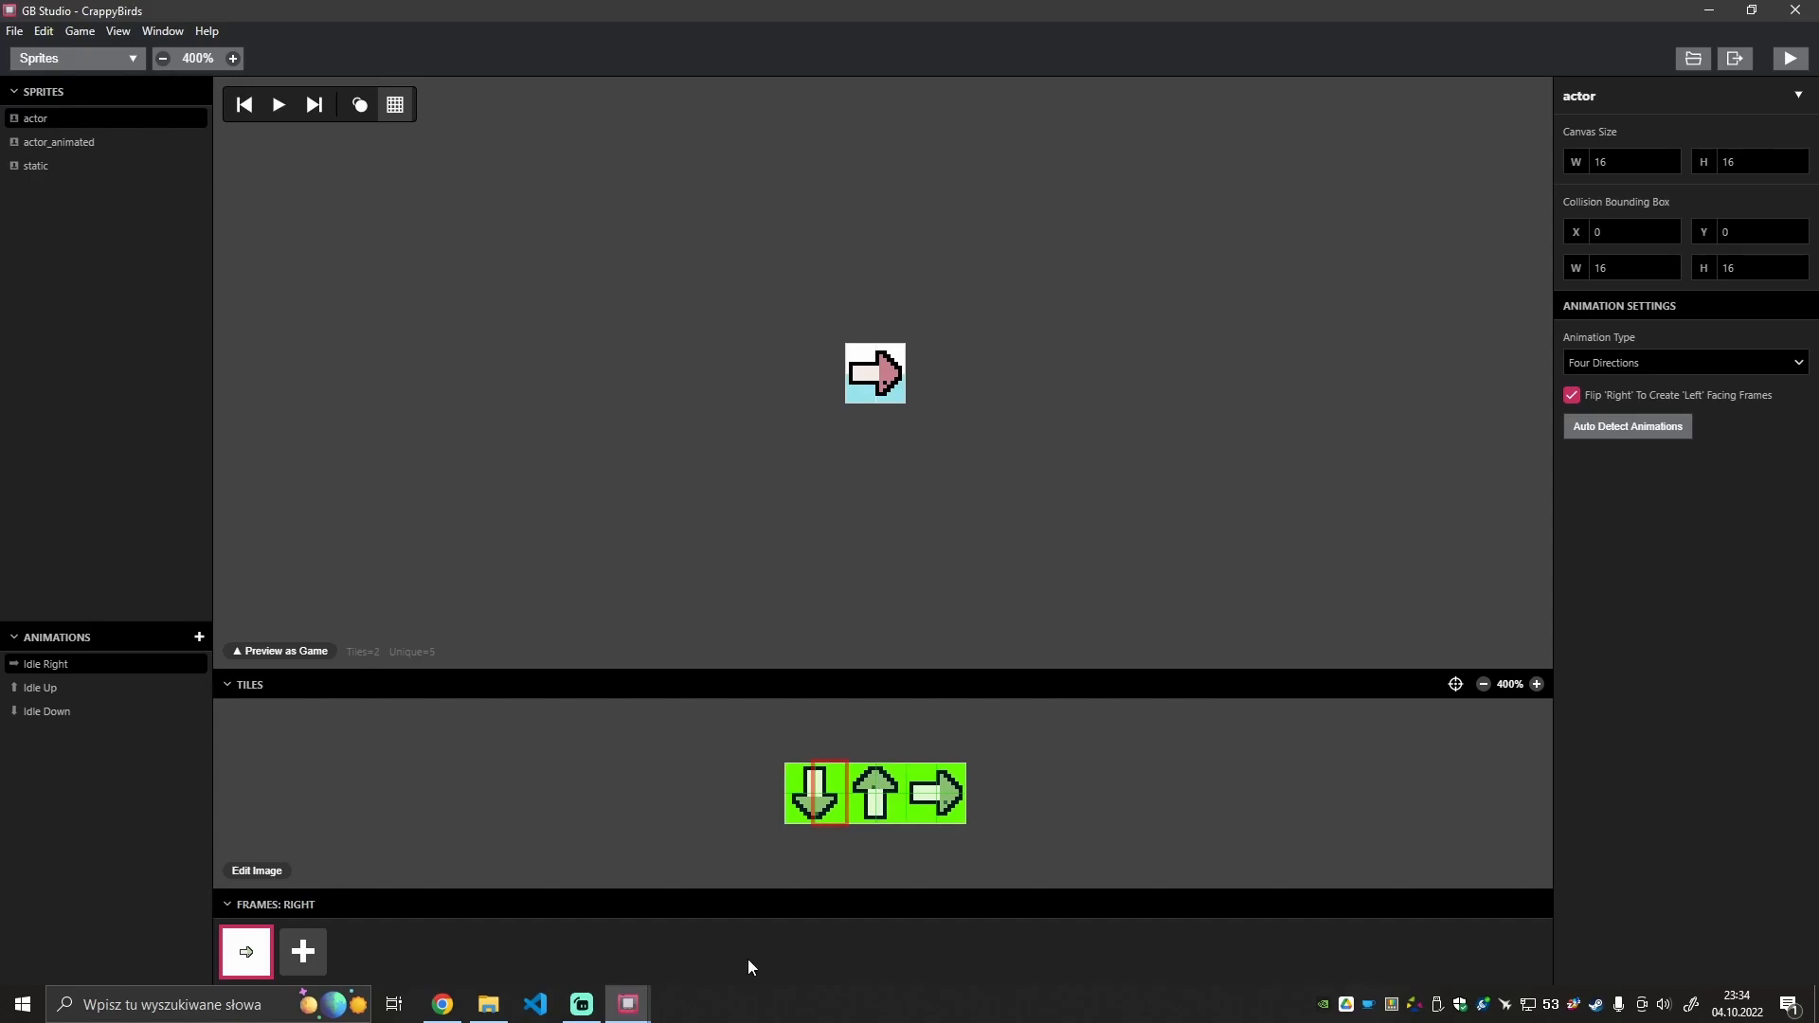
Switch to File Explorer and go to the CrappyBirds assets/sprites folder containing static.png.
click(488, 1004)
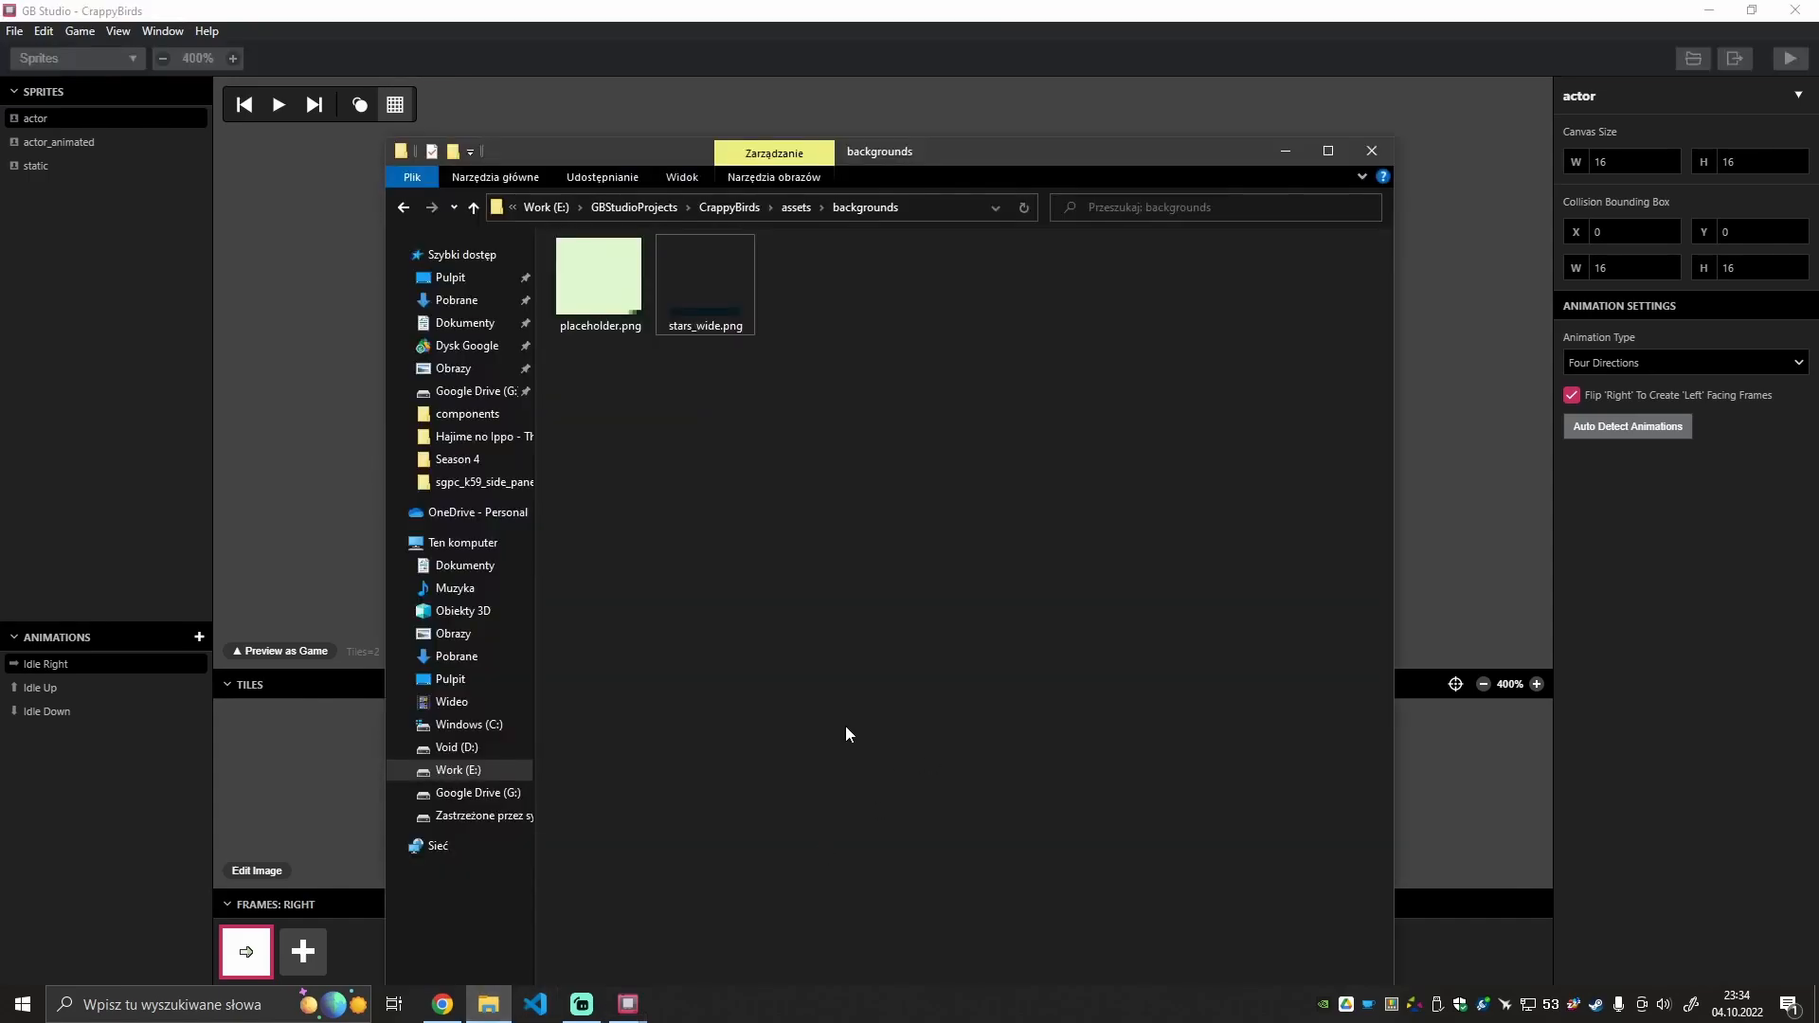
click(790, 208)
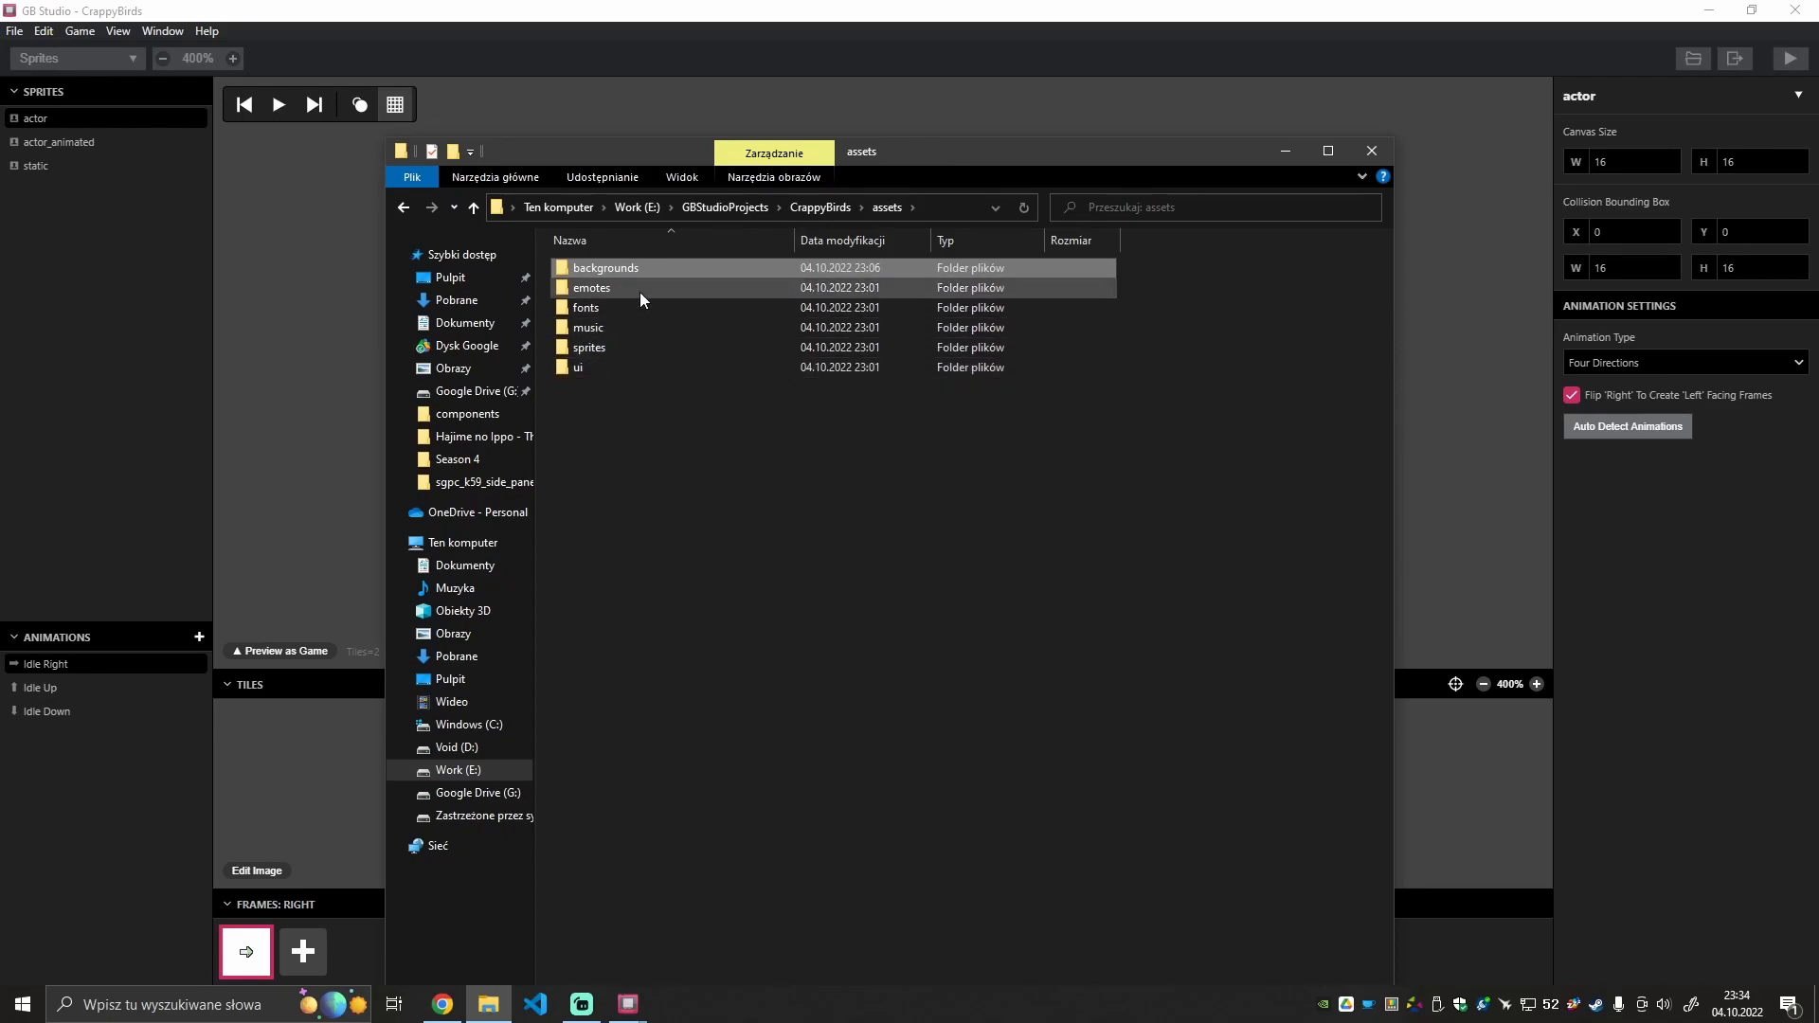
double_click(639, 348)
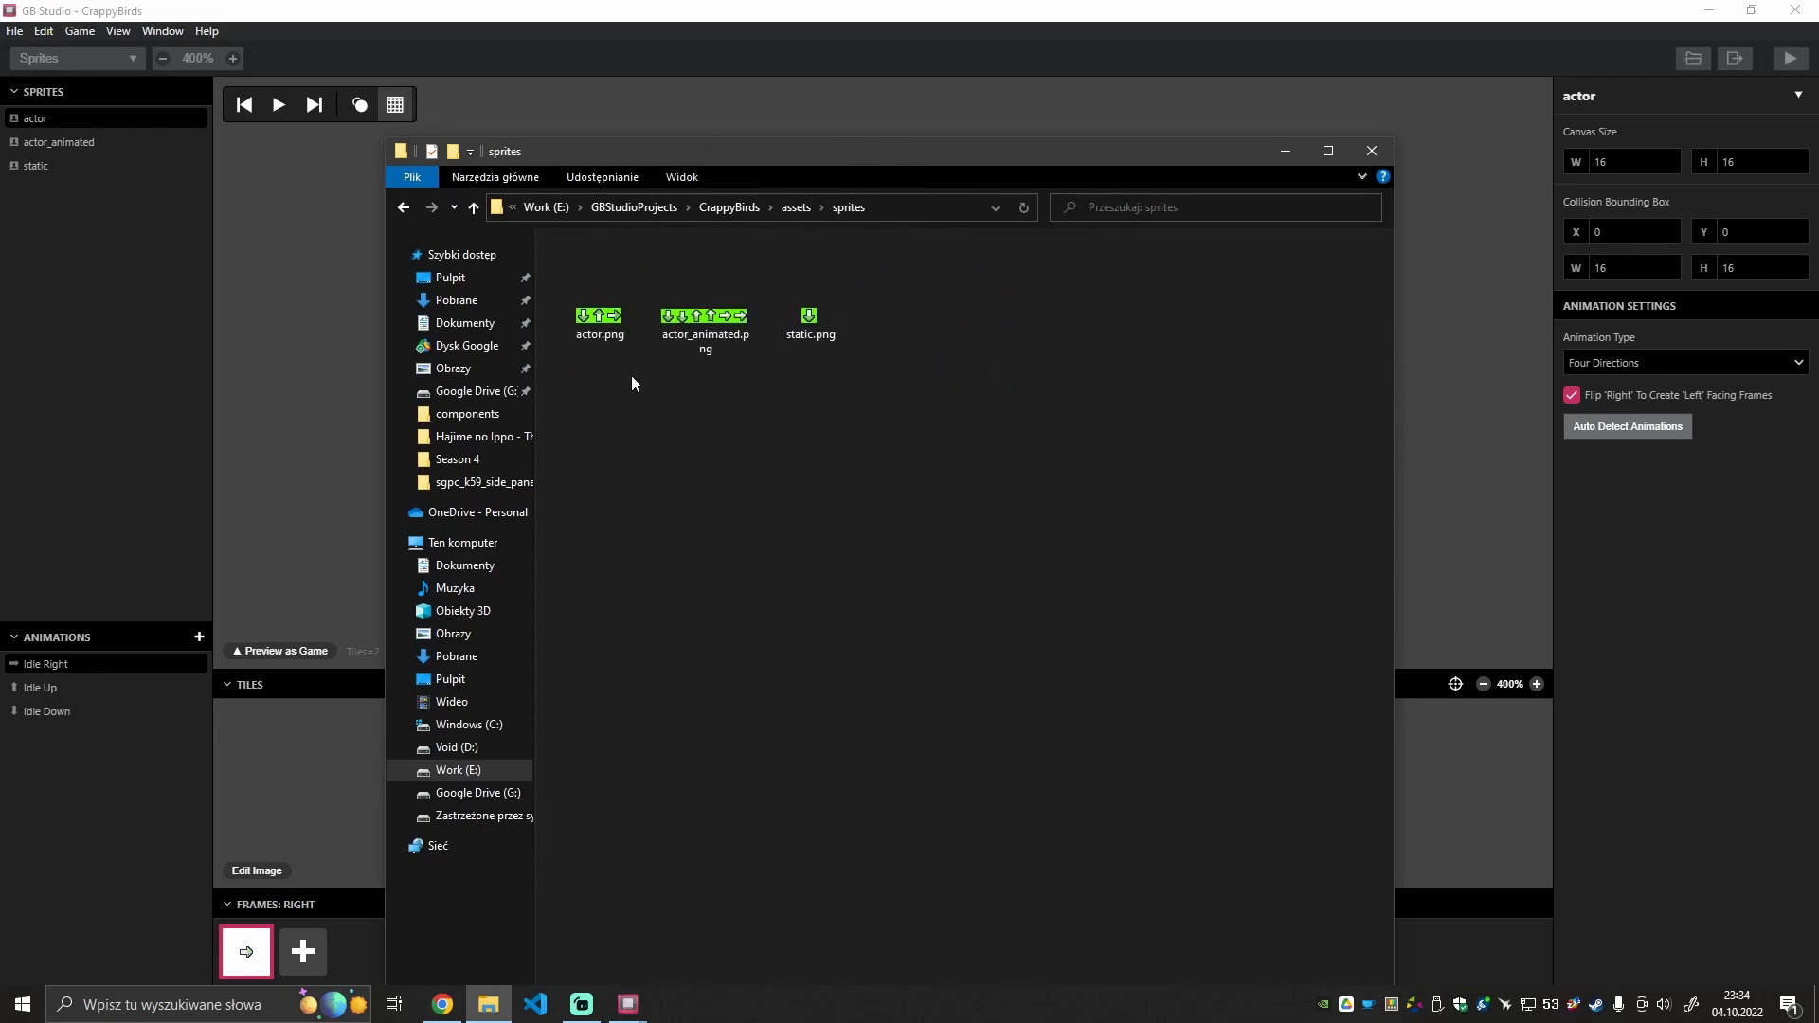
right_click(799, 332)
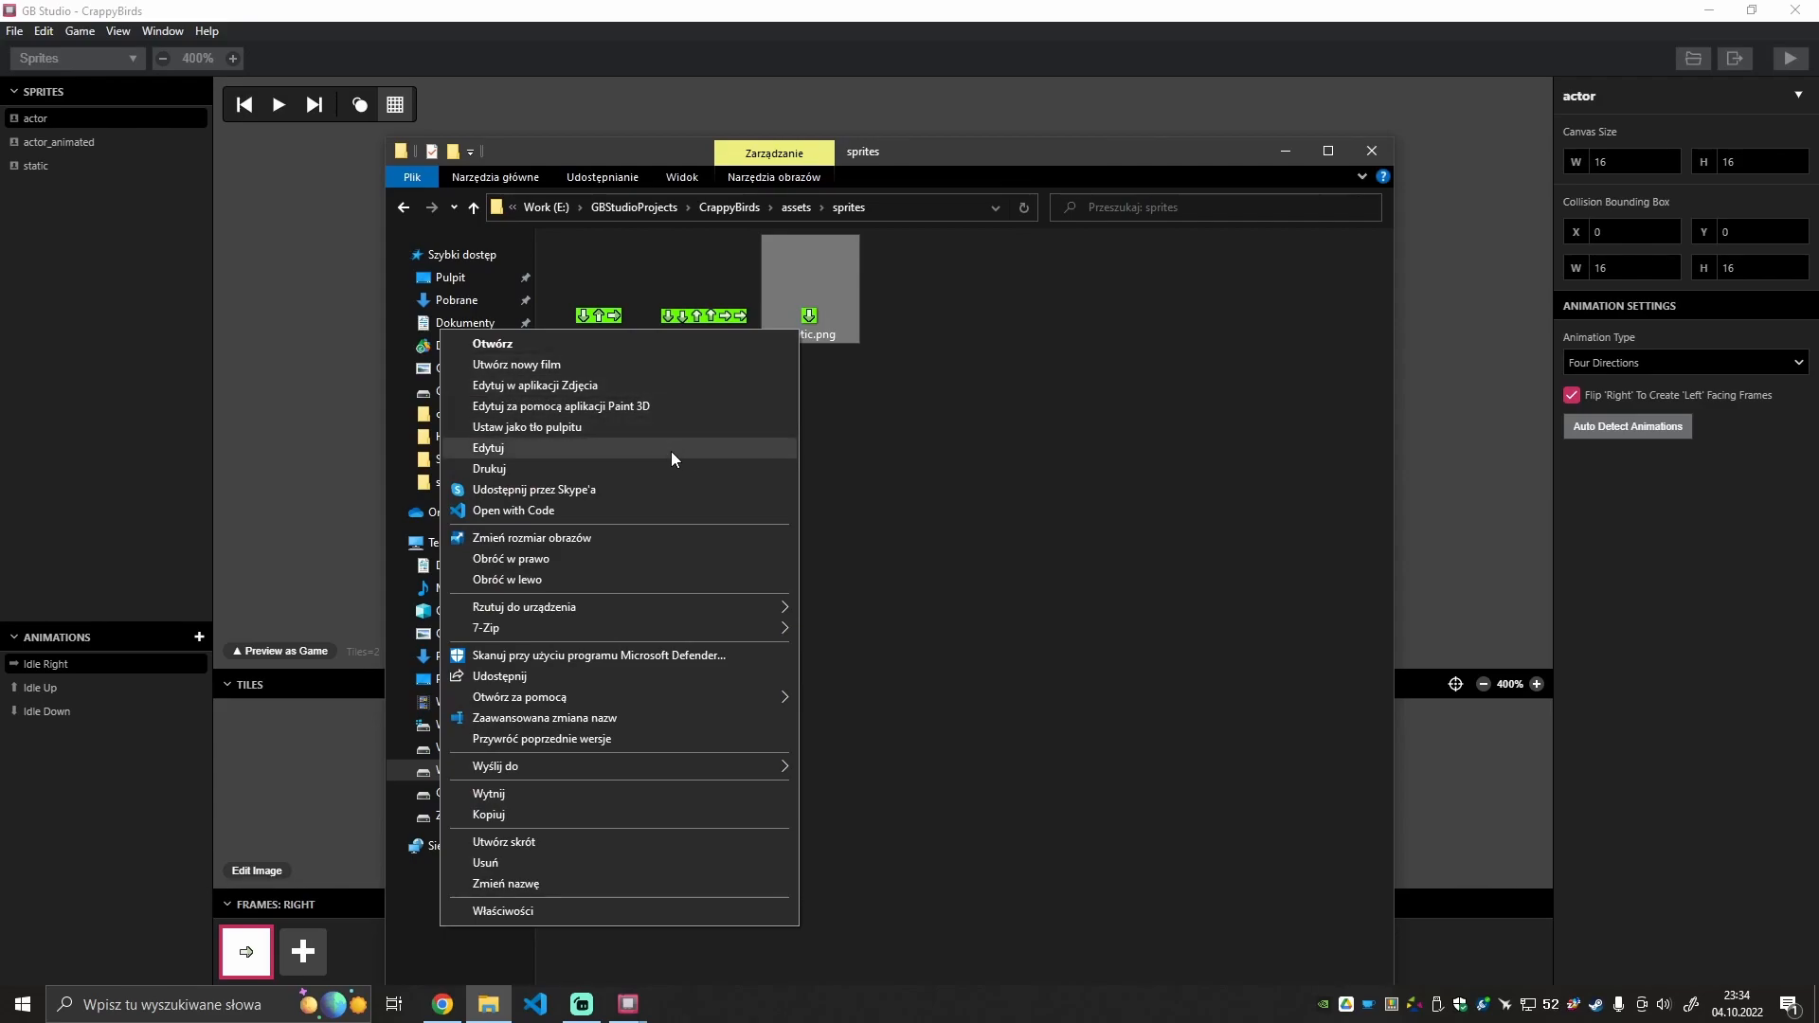
click(782, 433)
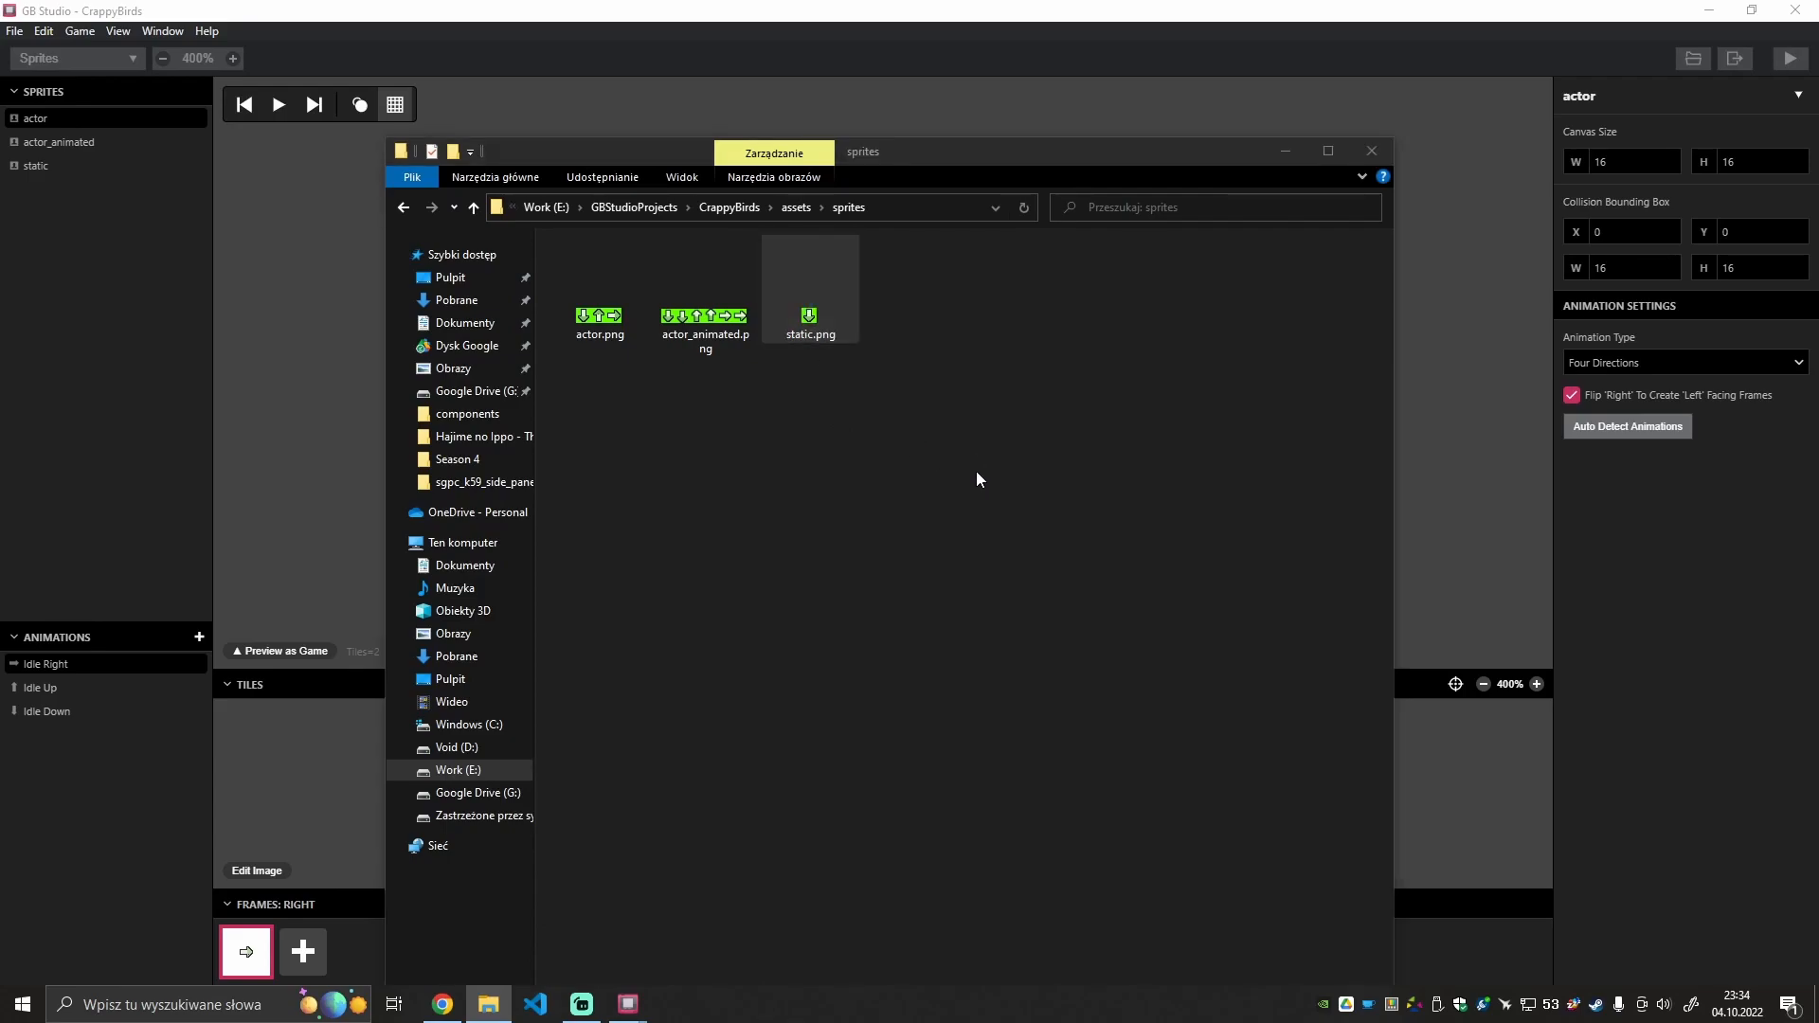
click(837, 422)
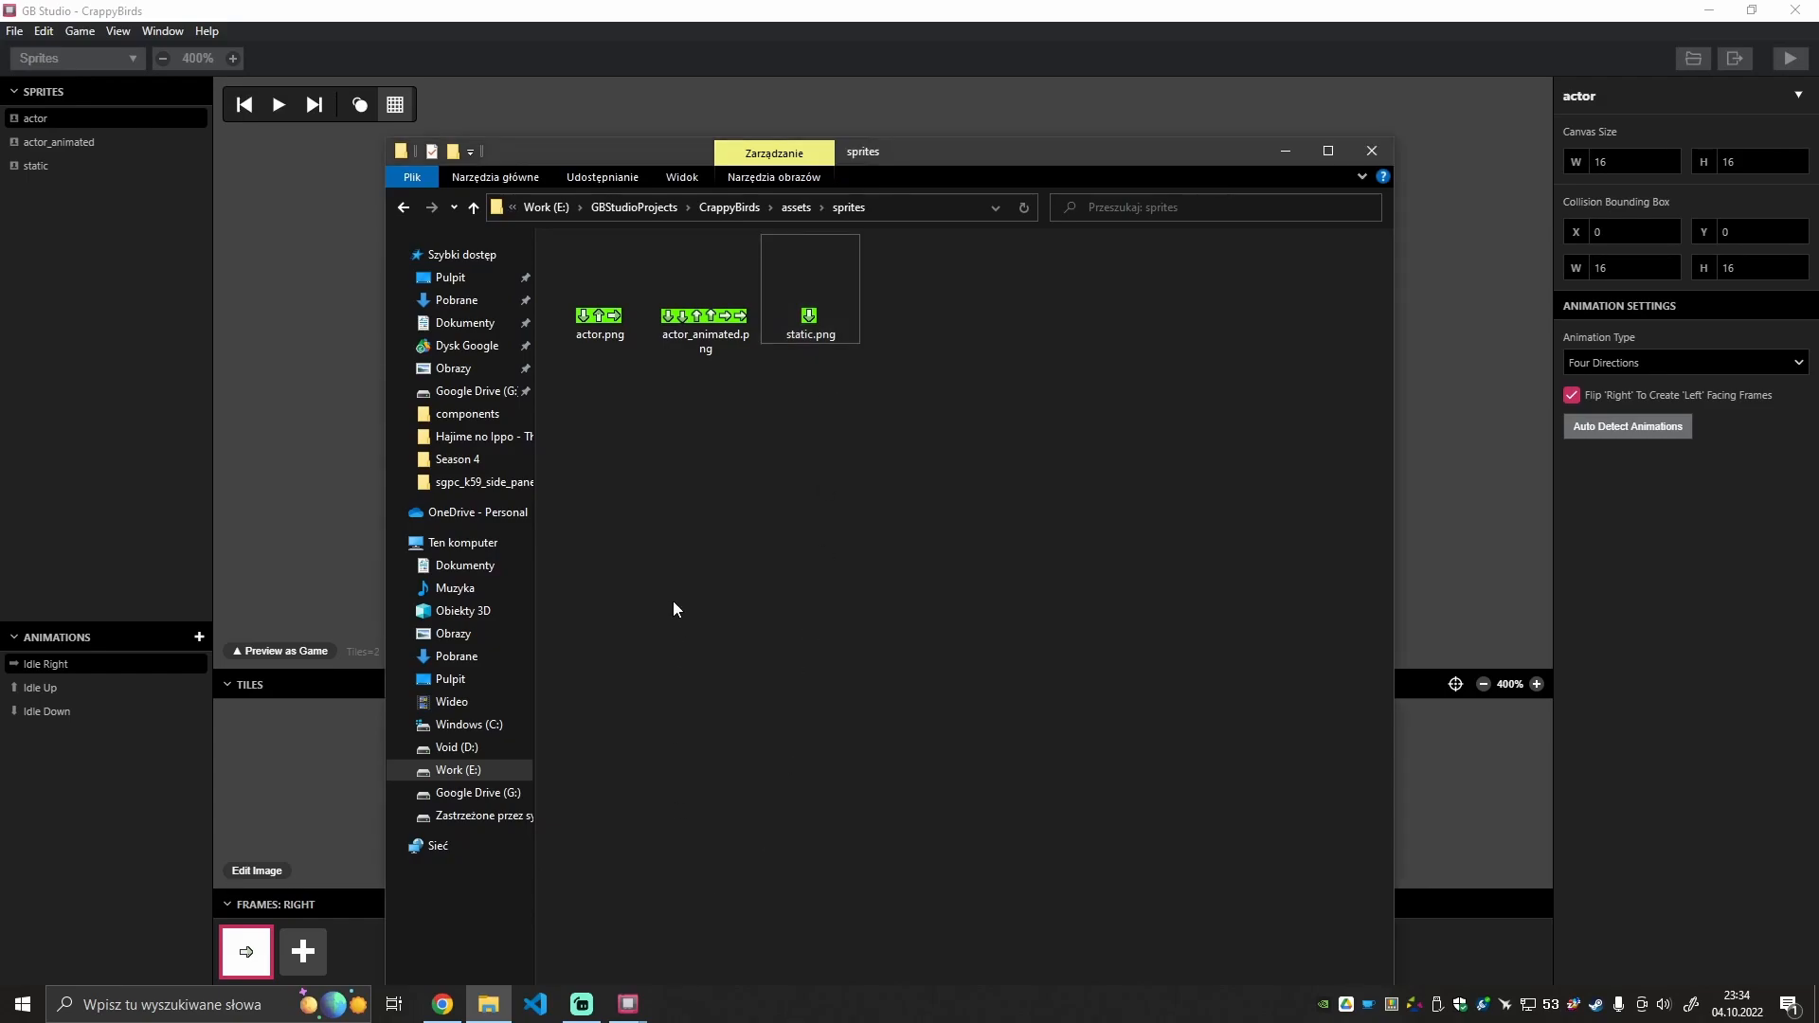
Open static.png in the image viewer, rotate it three quarter-turns so the arrow points right, and close the viewer.
double_click(810, 308)
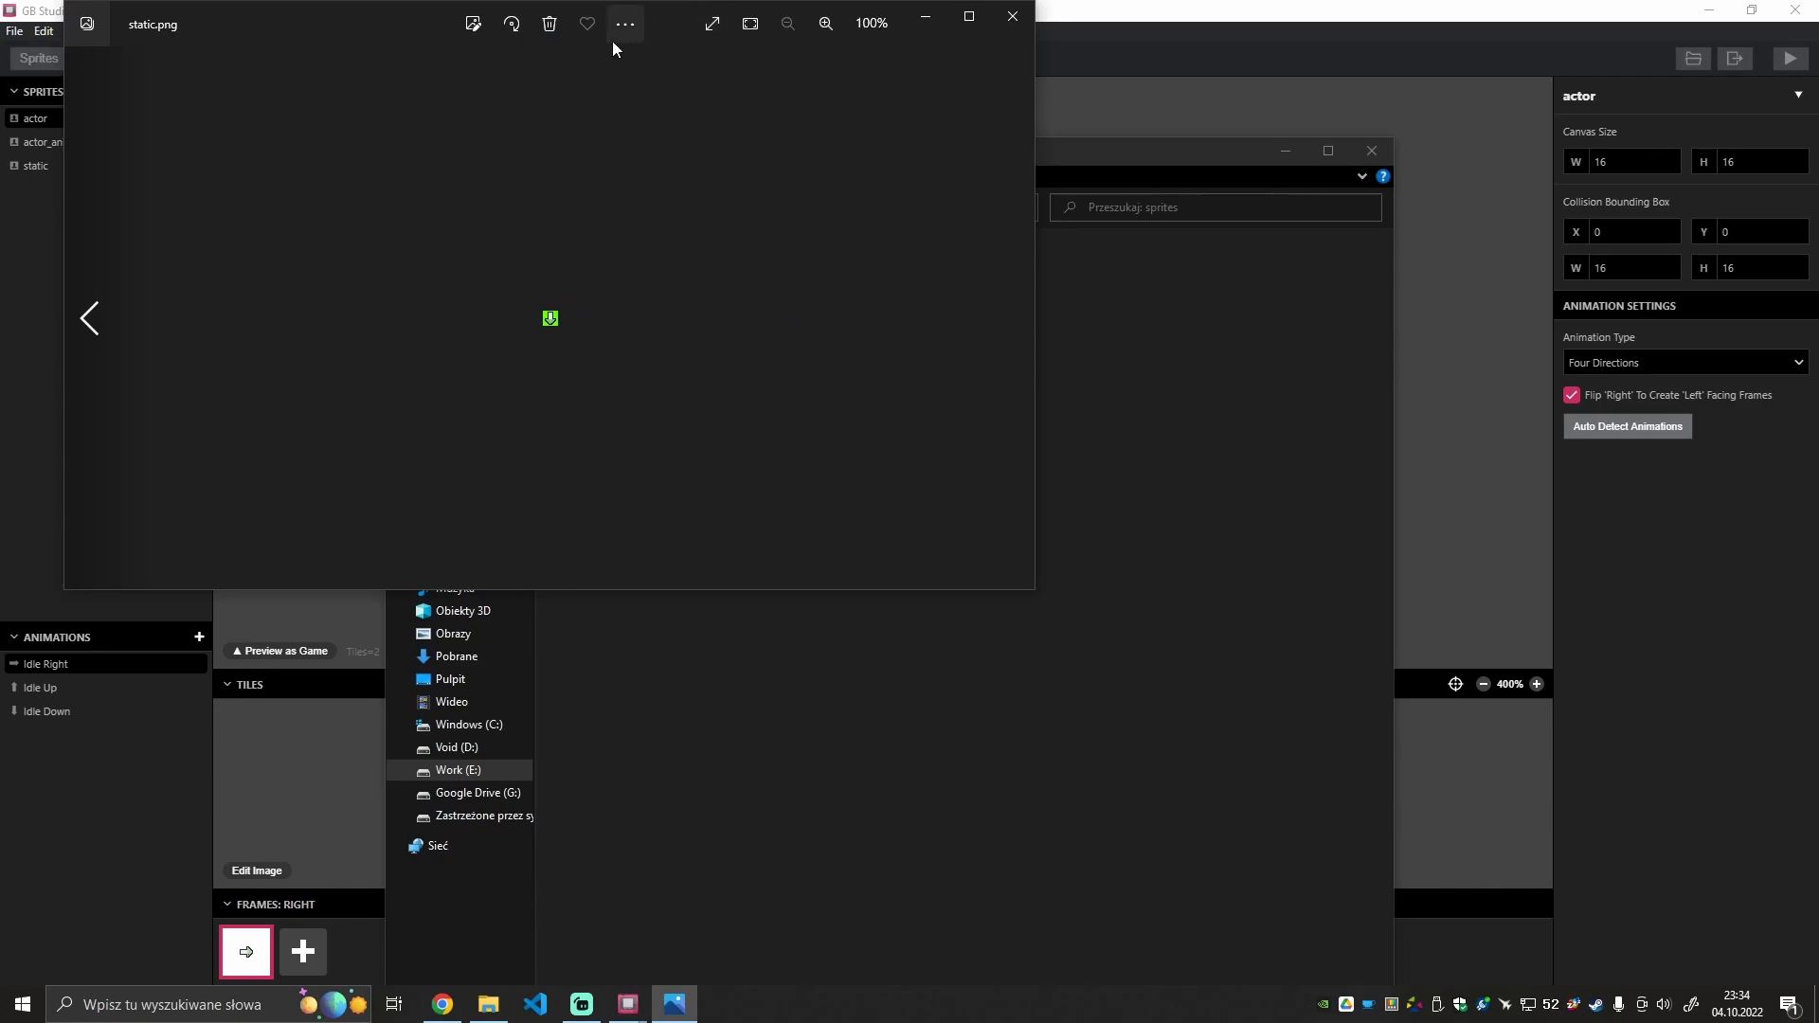
click(522, 36)
click(522, 36)
click(522, 36)
click(1002, 21)
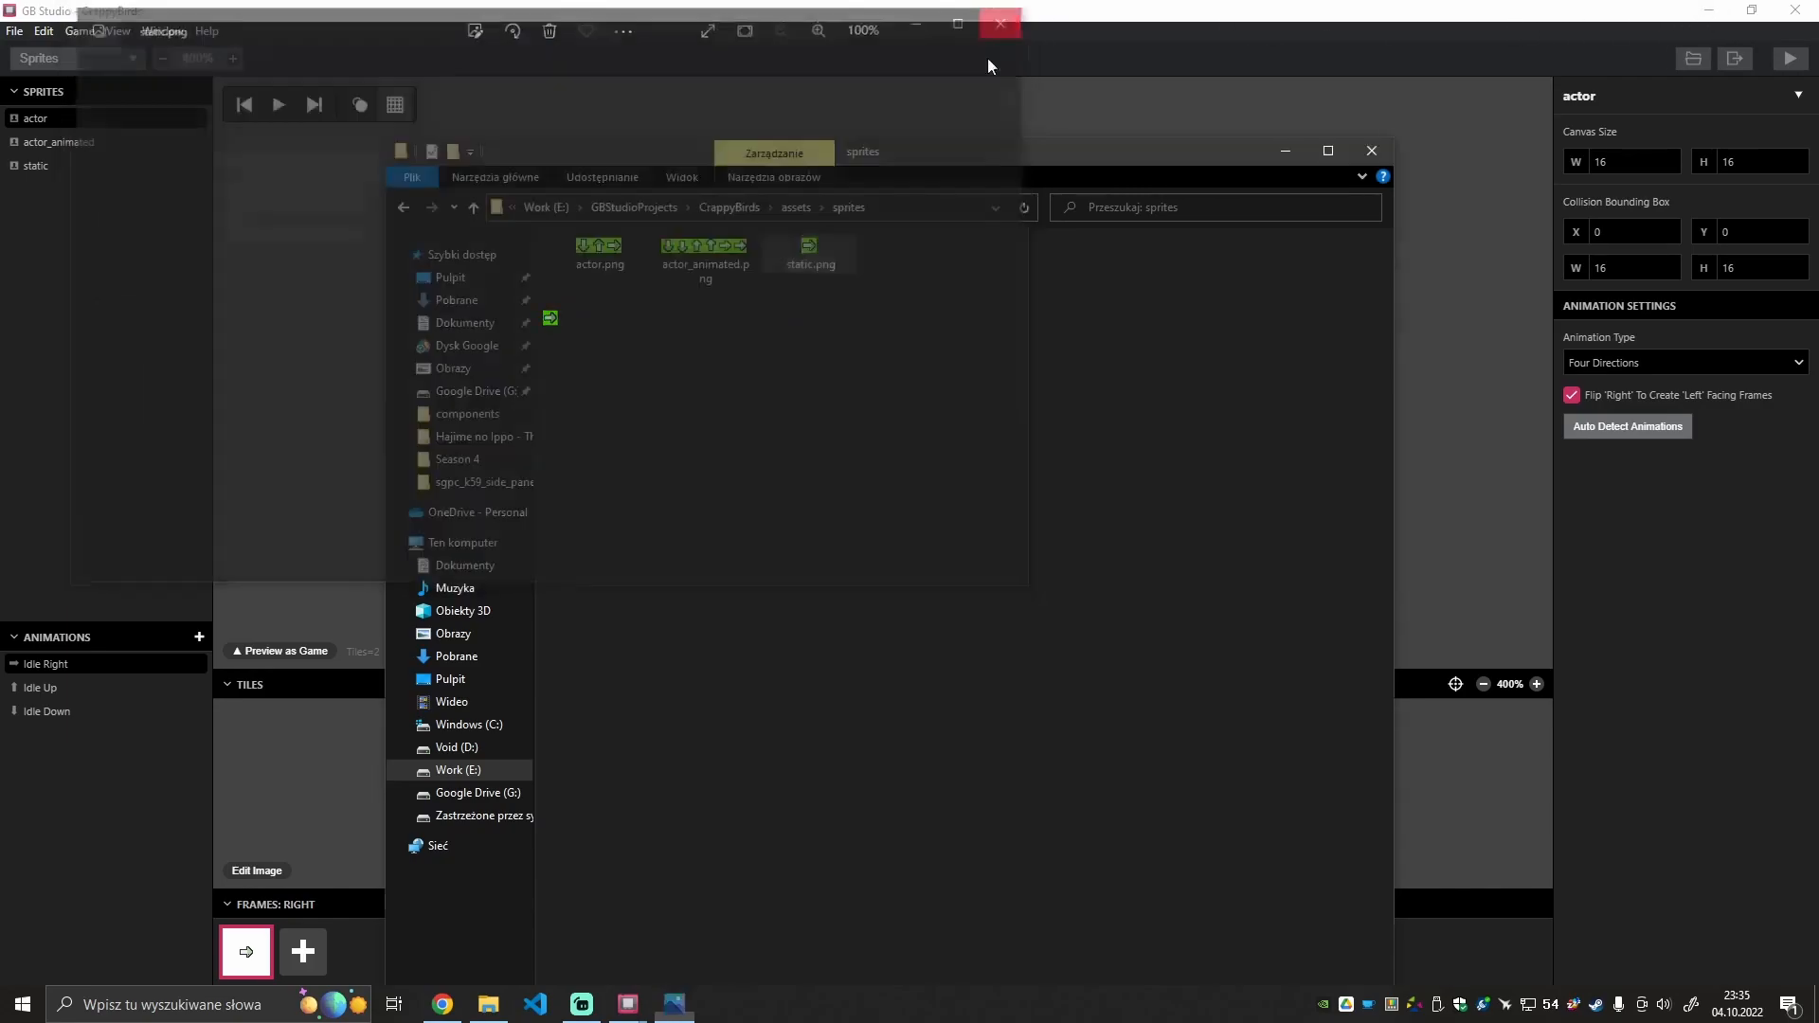
click(780, 396)
Return to the CrappyBirds Game World and set the Game scene's player sprite sheet to static.
mouse_move(629, 985)
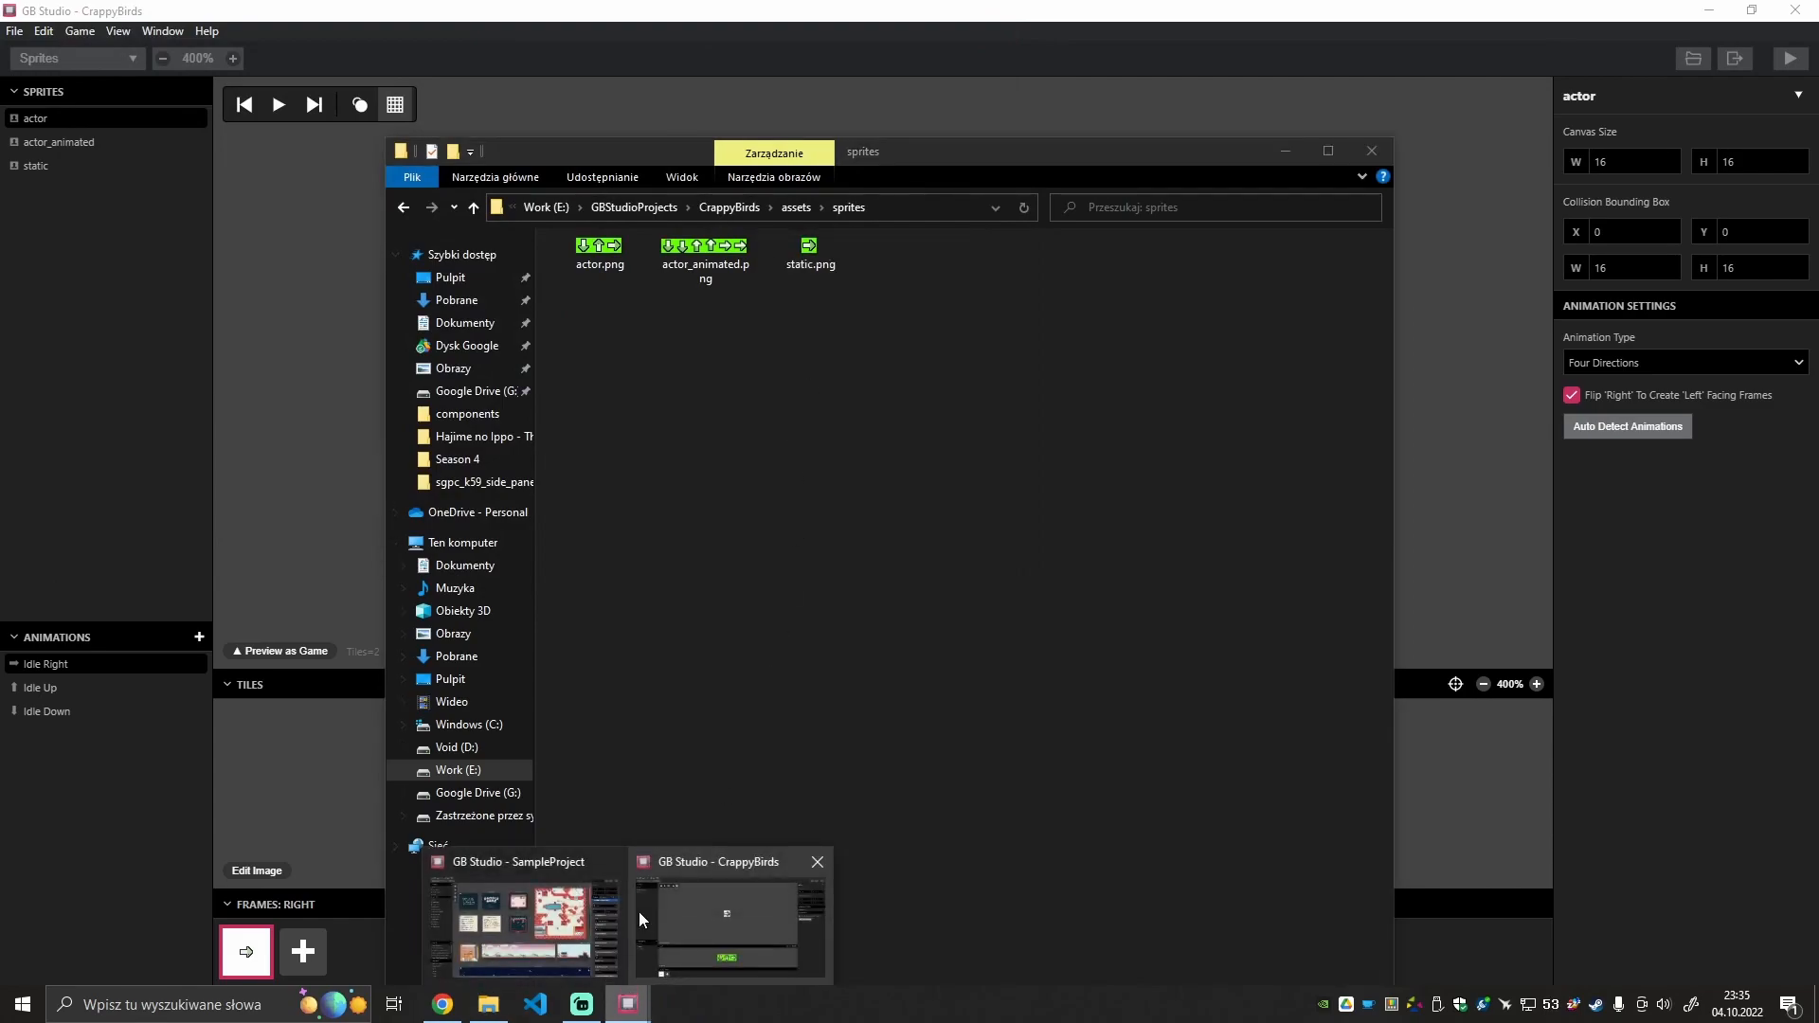
click(725, 938)
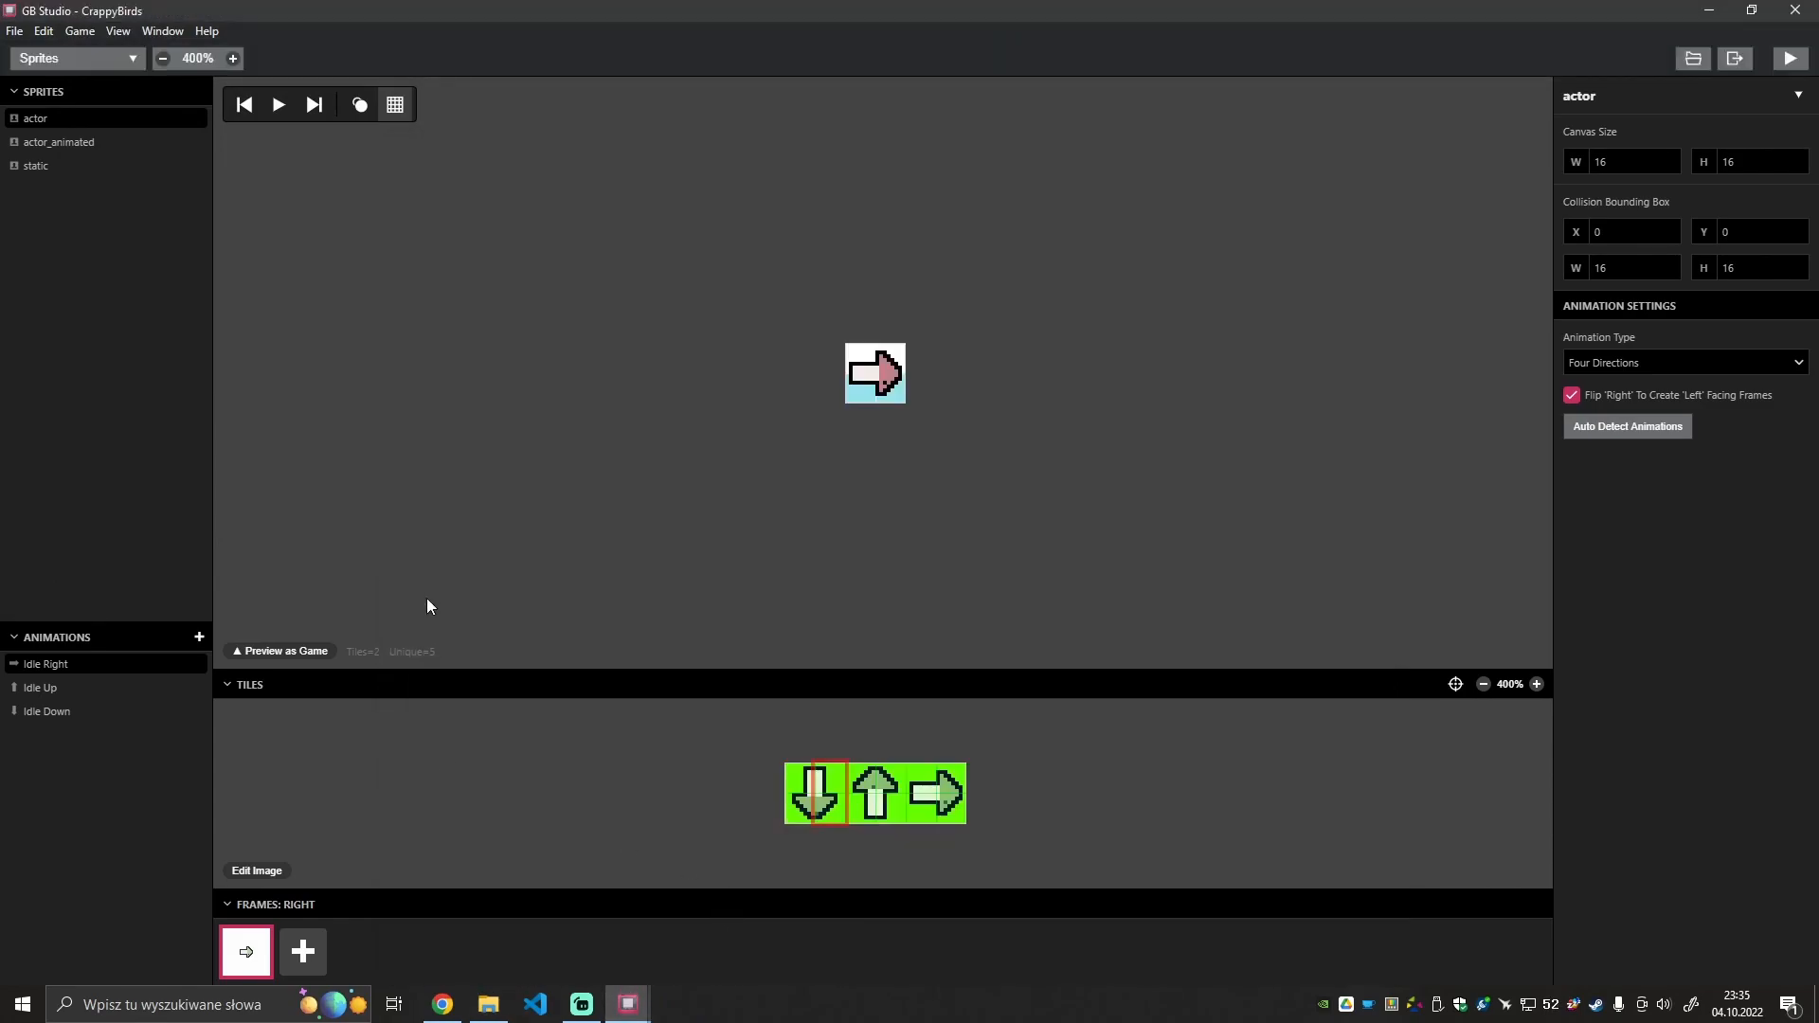
click(90, 58)
click(88, 89)
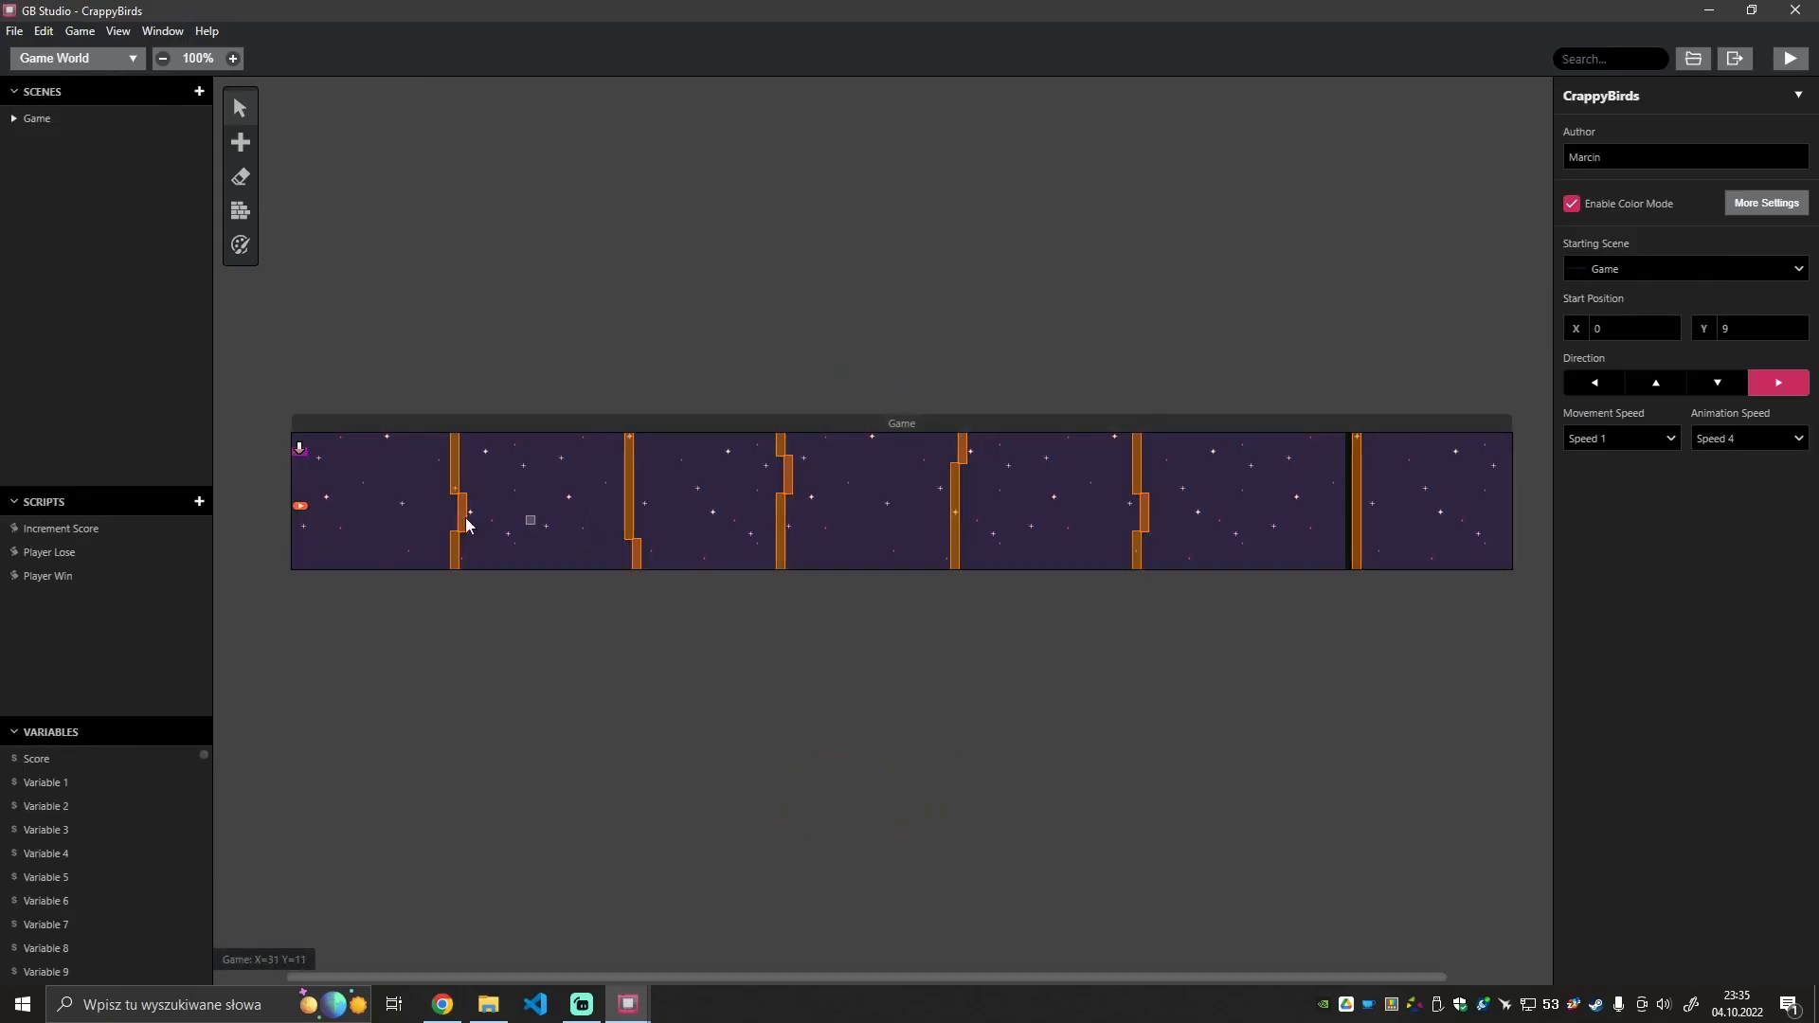
click(867, 426)
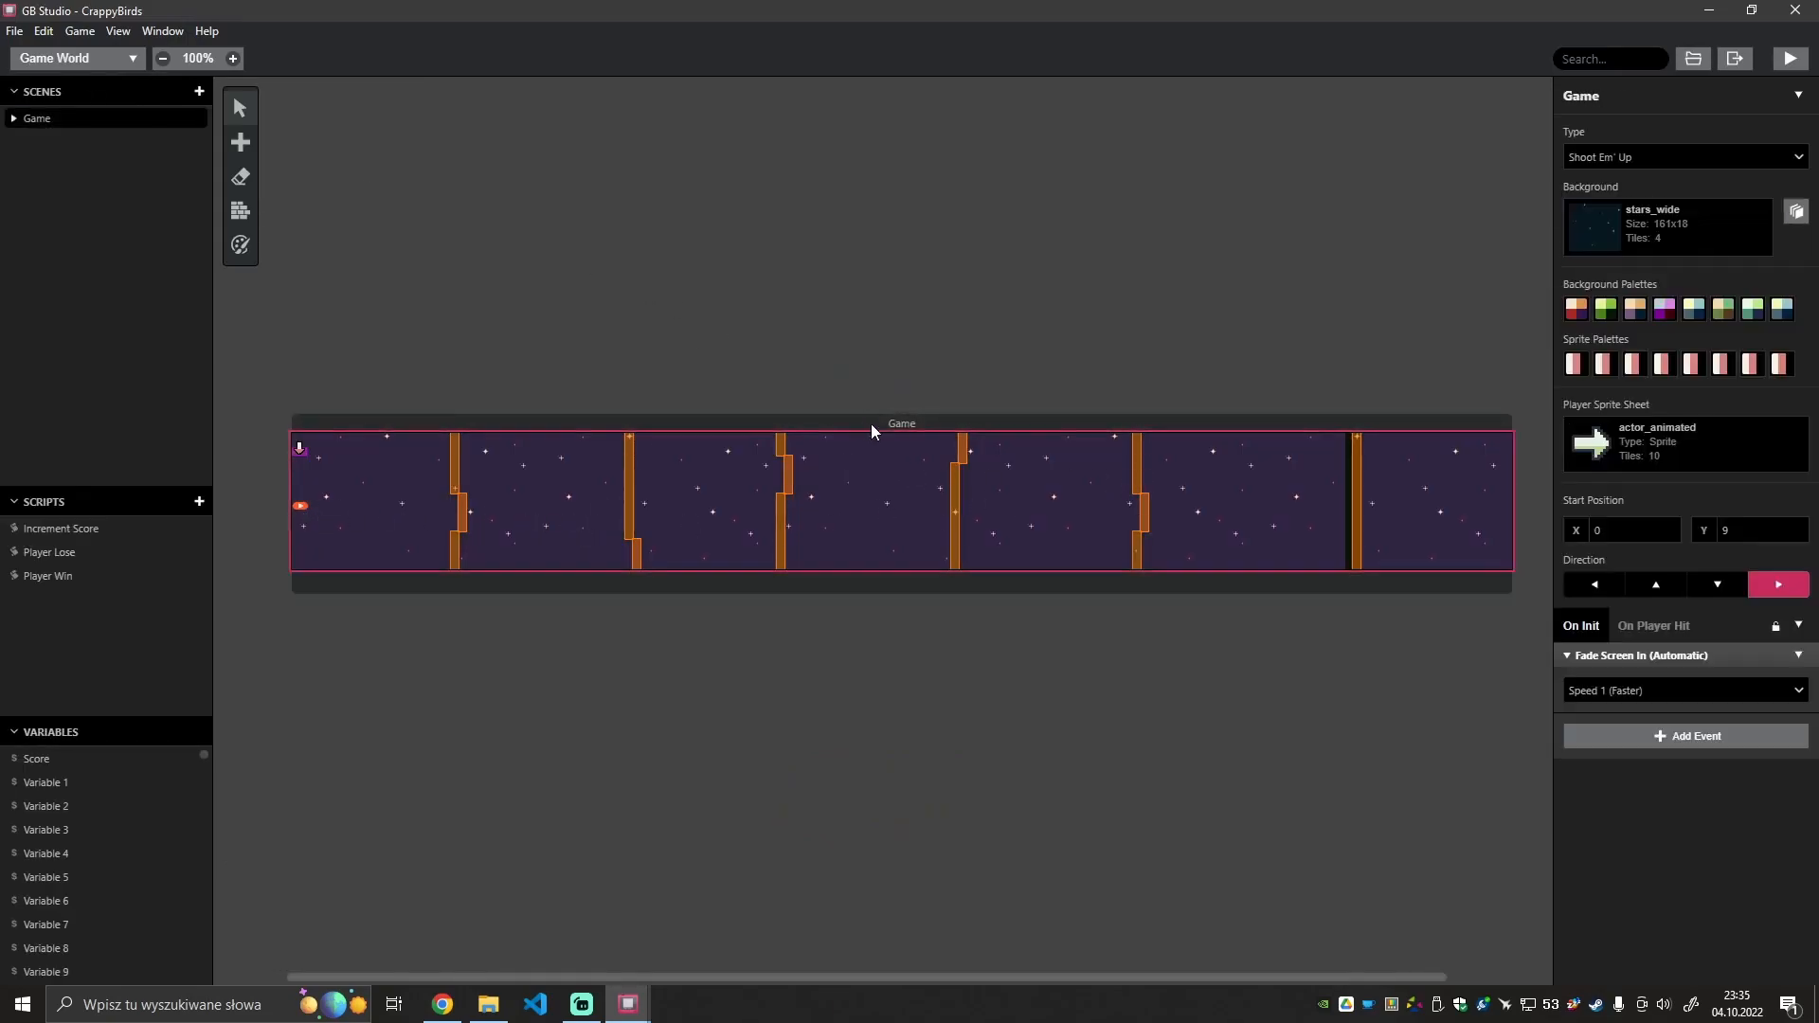
click(1623, 443)
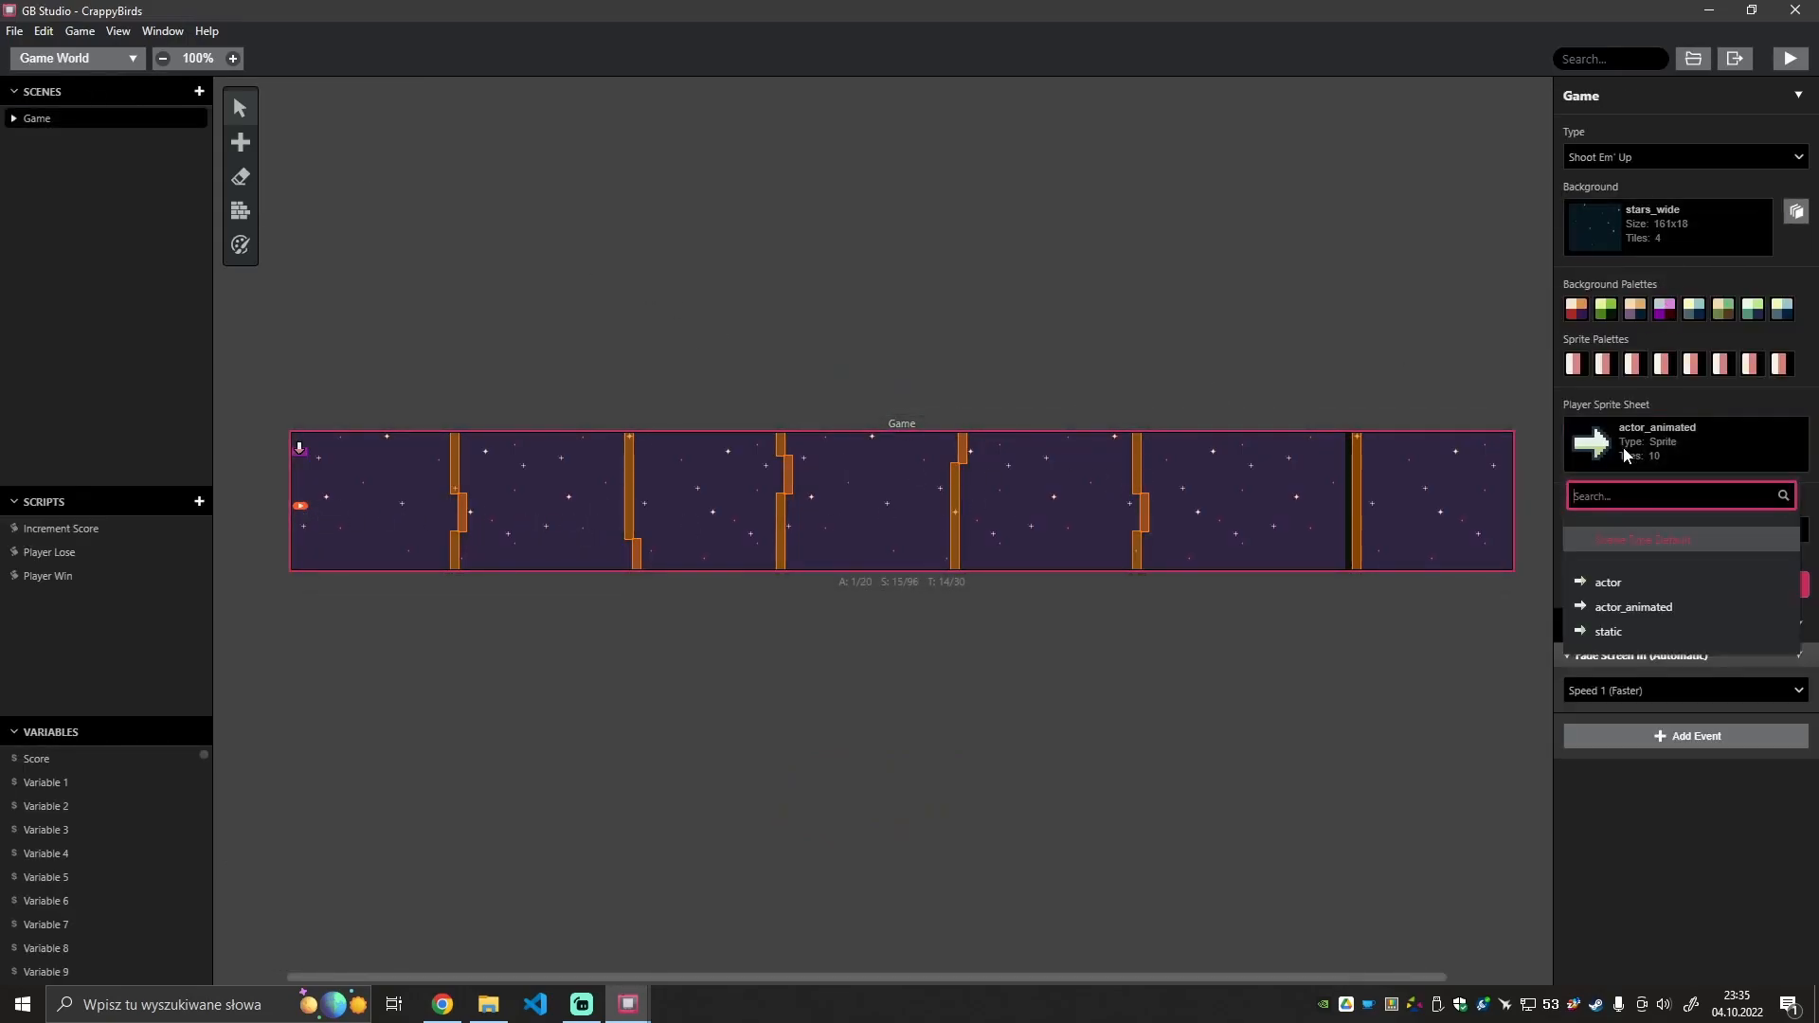
click(1628, 630)
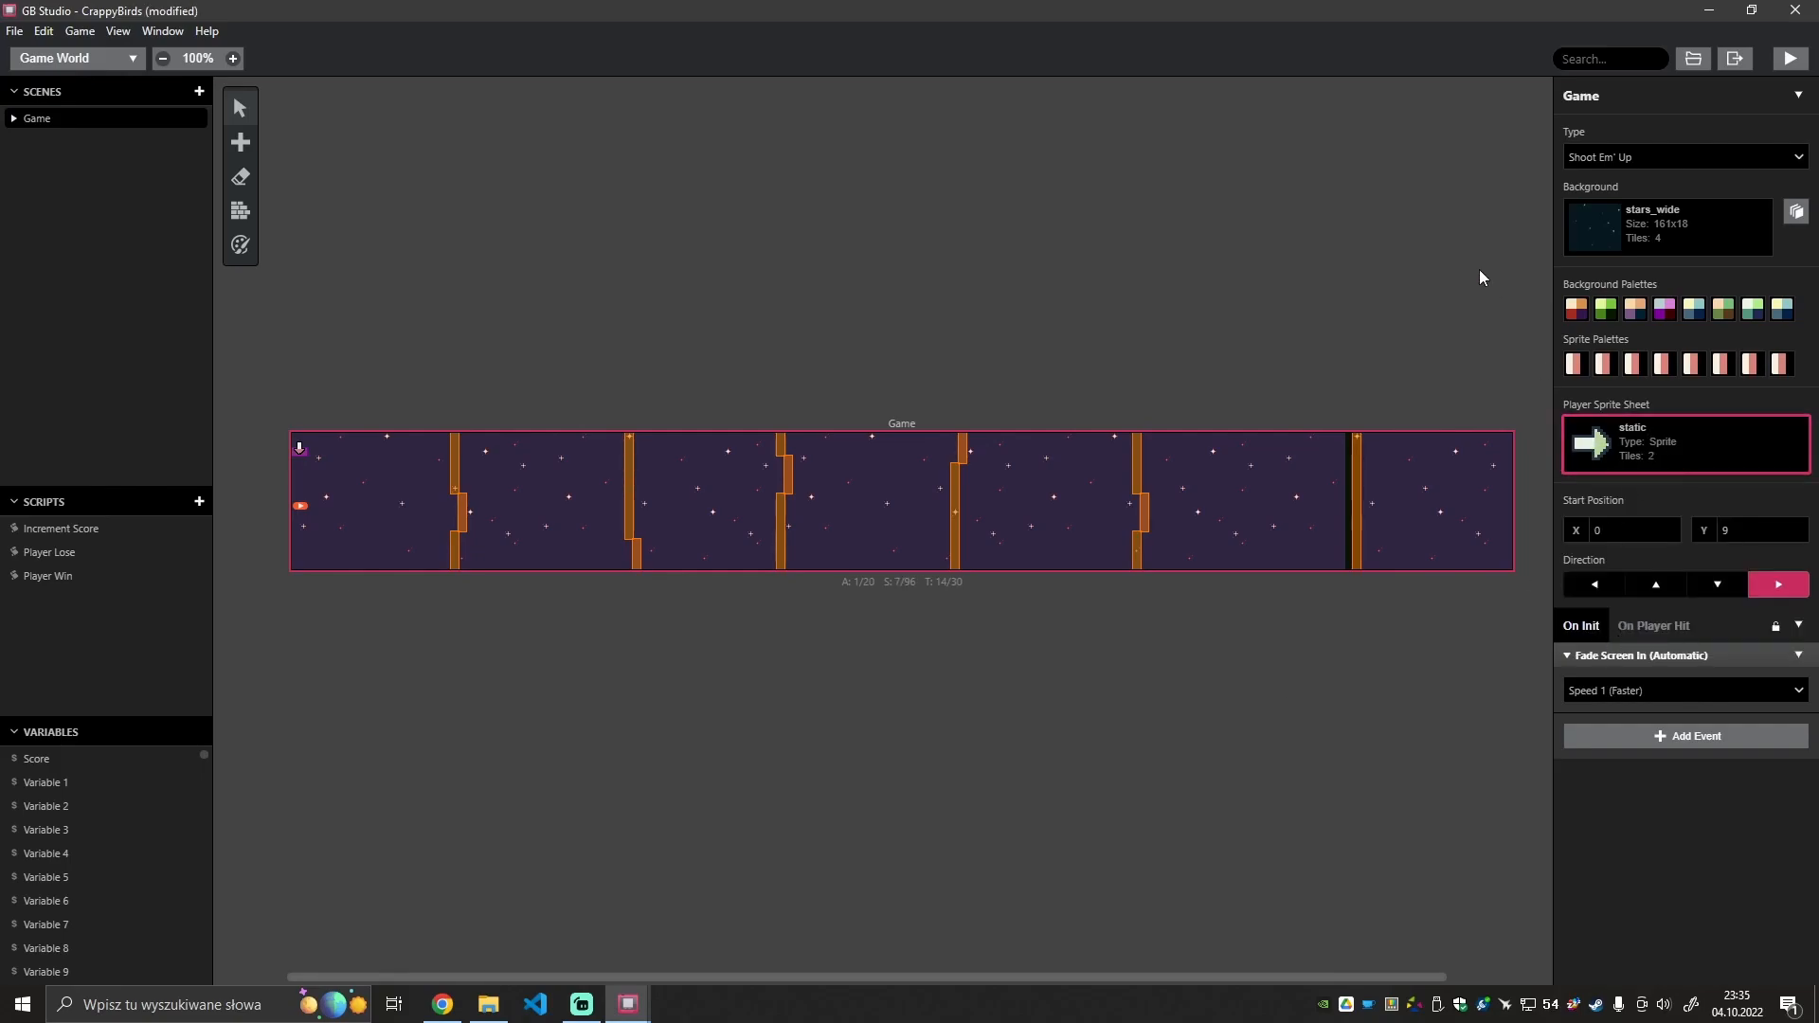
Run the game, steer past the first pillar into the second, dismiss the lose dialogue, and close the game window.
click(1791, 58)
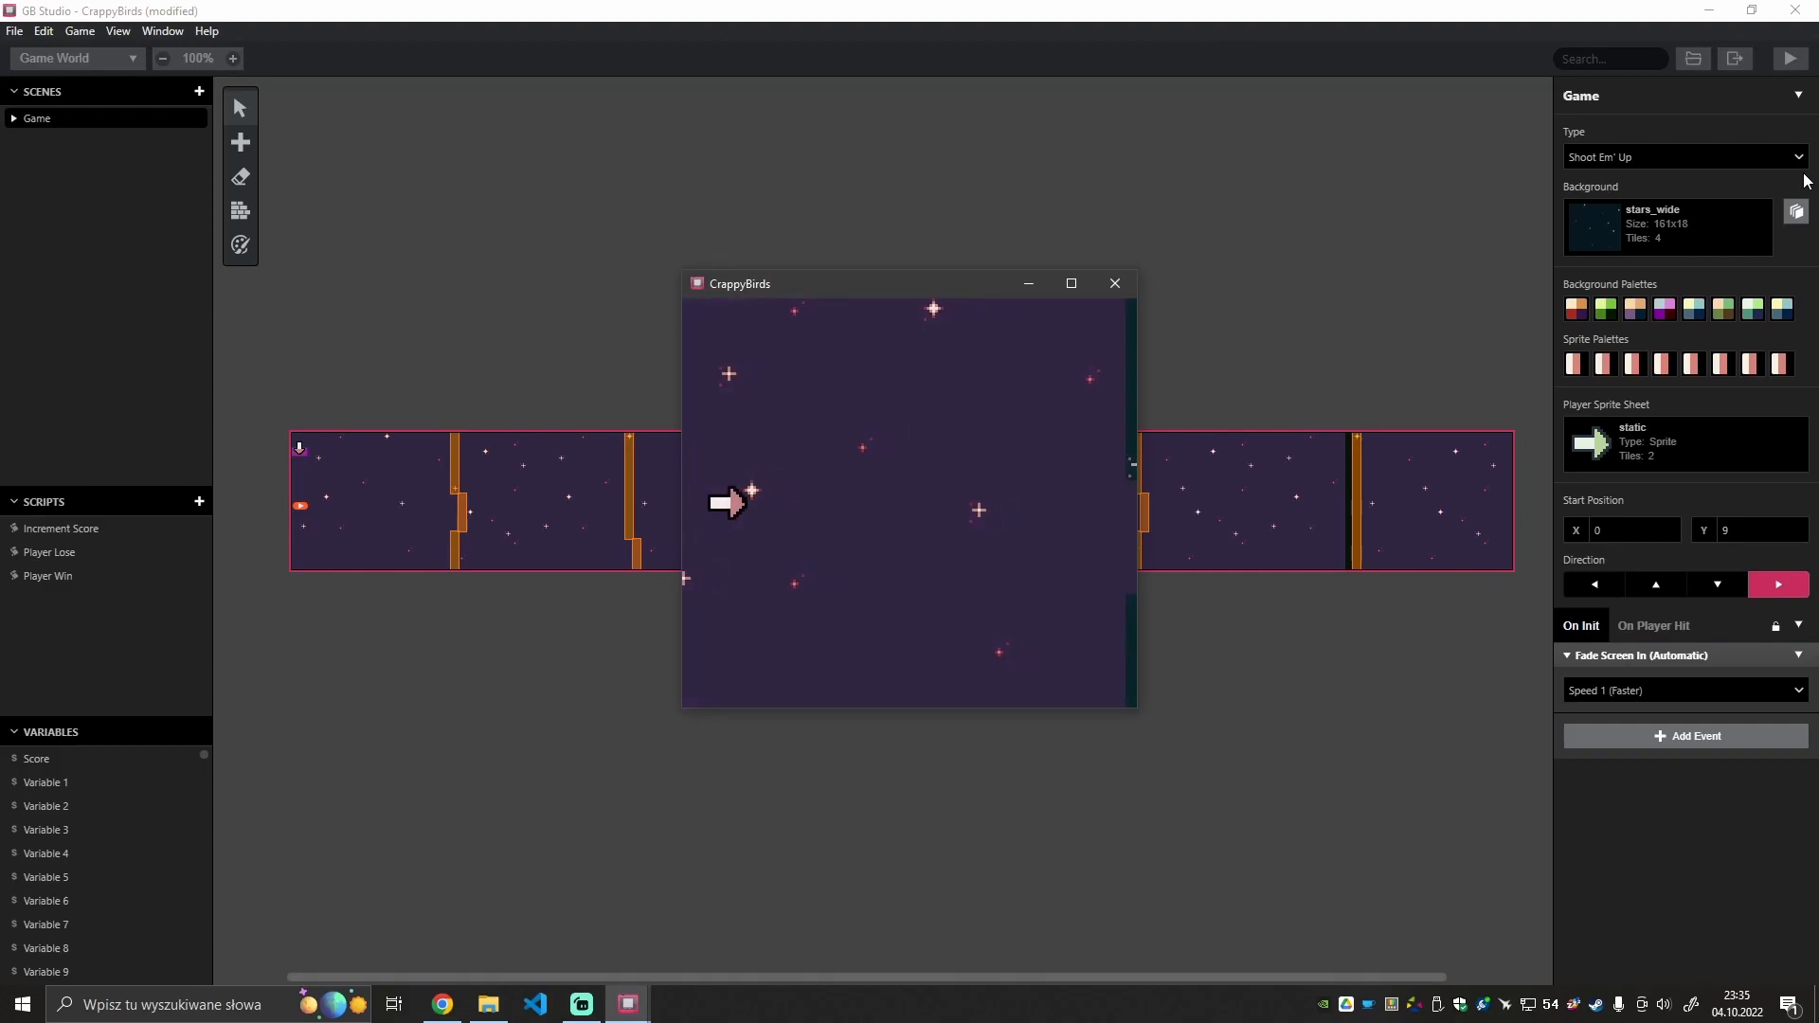
key(Down)
key(Up)
key(Down)
key(Up)
key(Down)
key(Down)
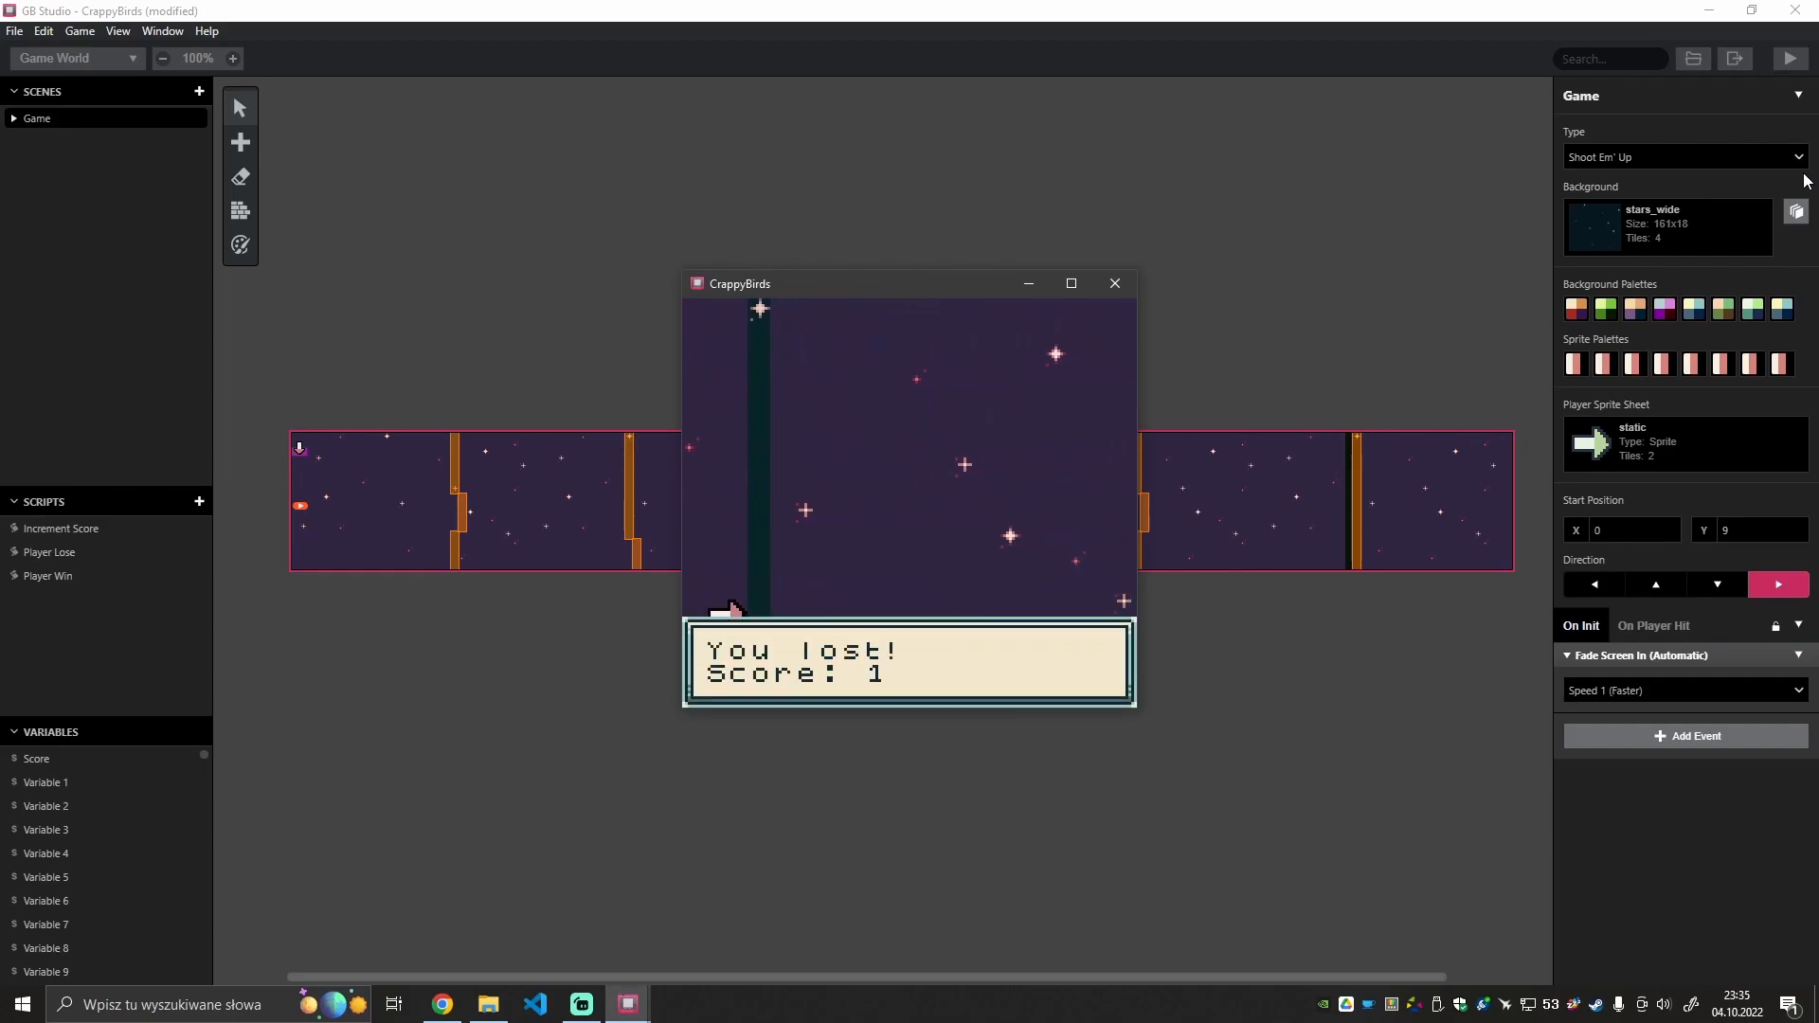
key(z)
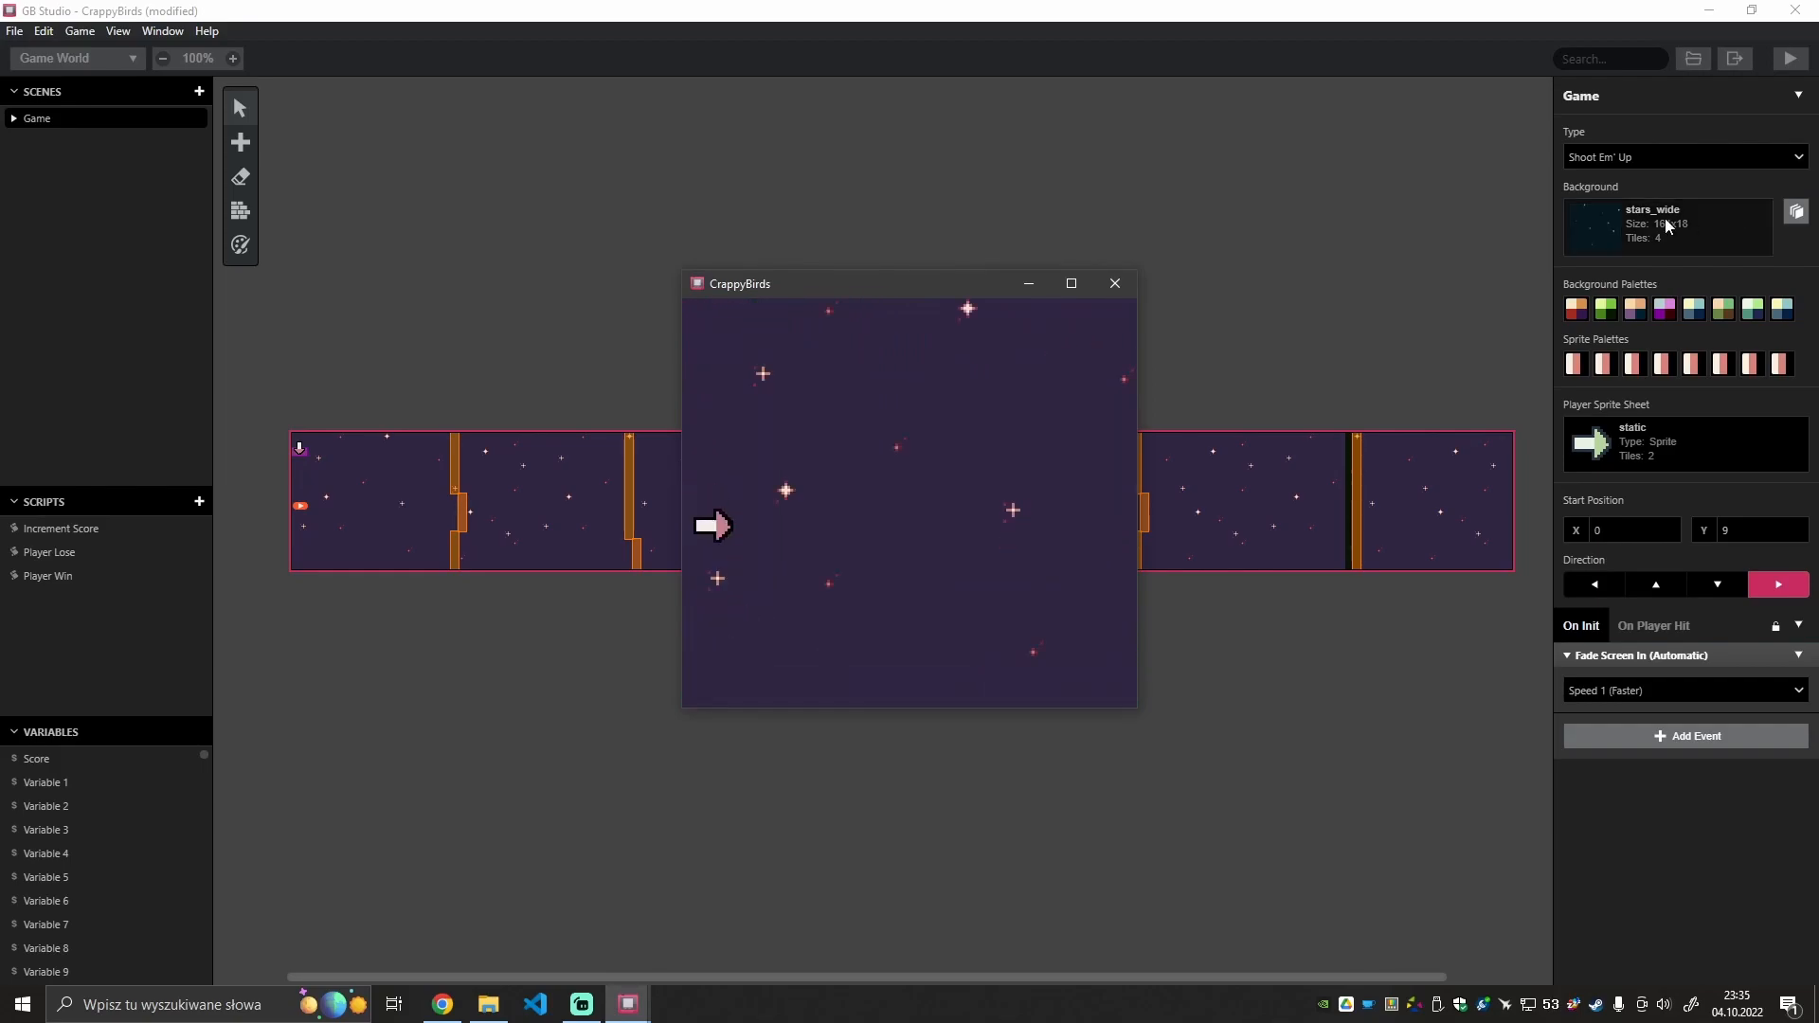
key(Down)
click(1115, 283)
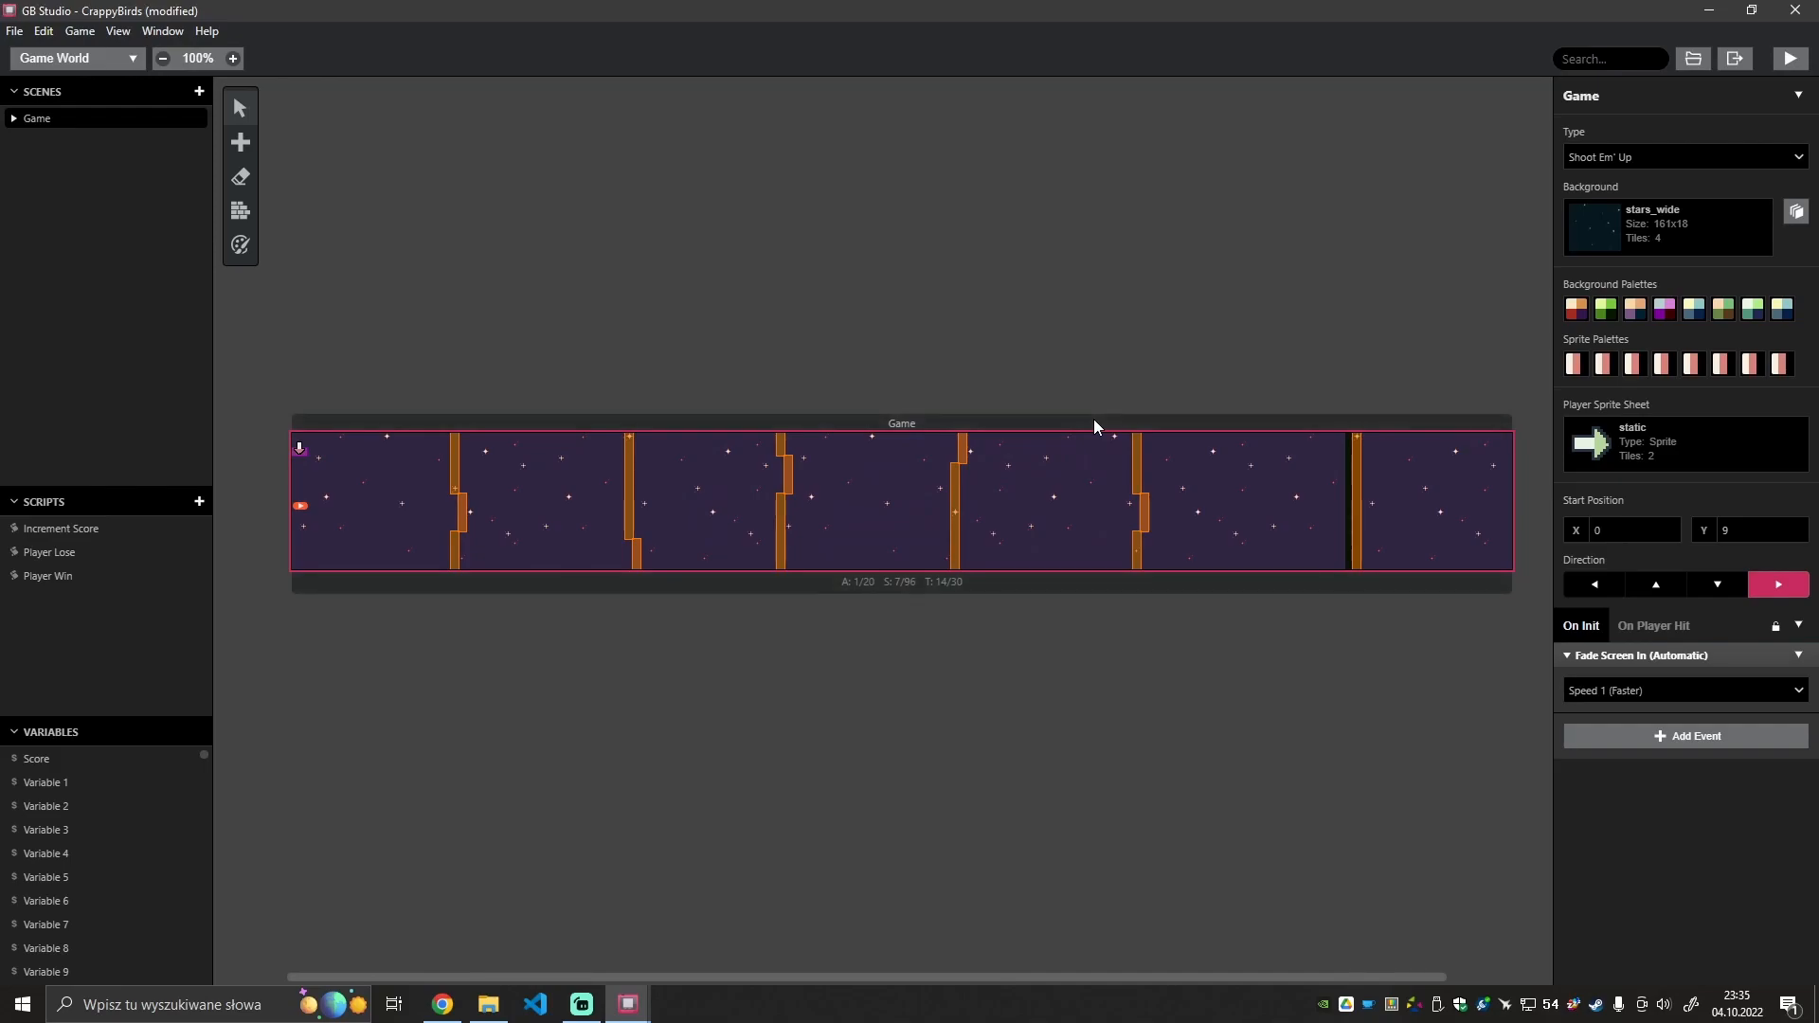
Place a trigger along the Game scene's bottom edge at X 0, Y 17, 140 tiles wide and 1 tile high.
click(238, 144)
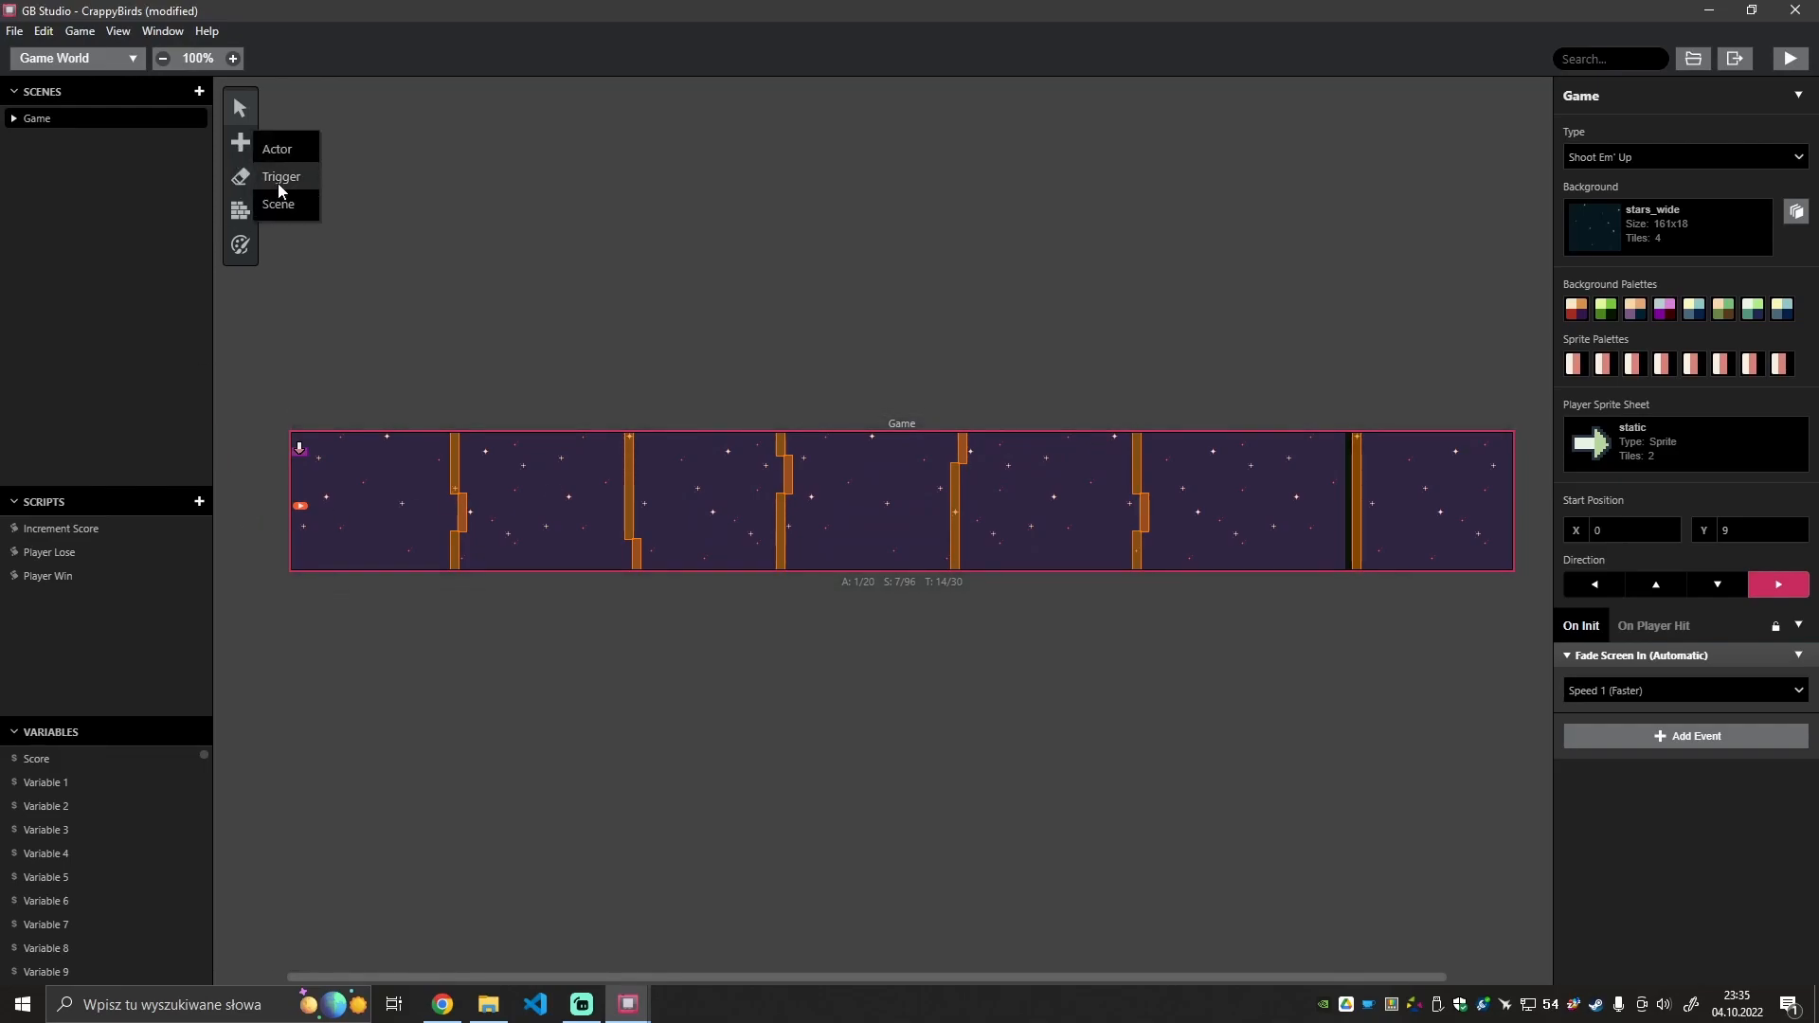
click(279, 183)
click(301, 568)
drag(303, 572, 1506, 566)
click(1641, 256)
text(call scrpt)
key(Return)
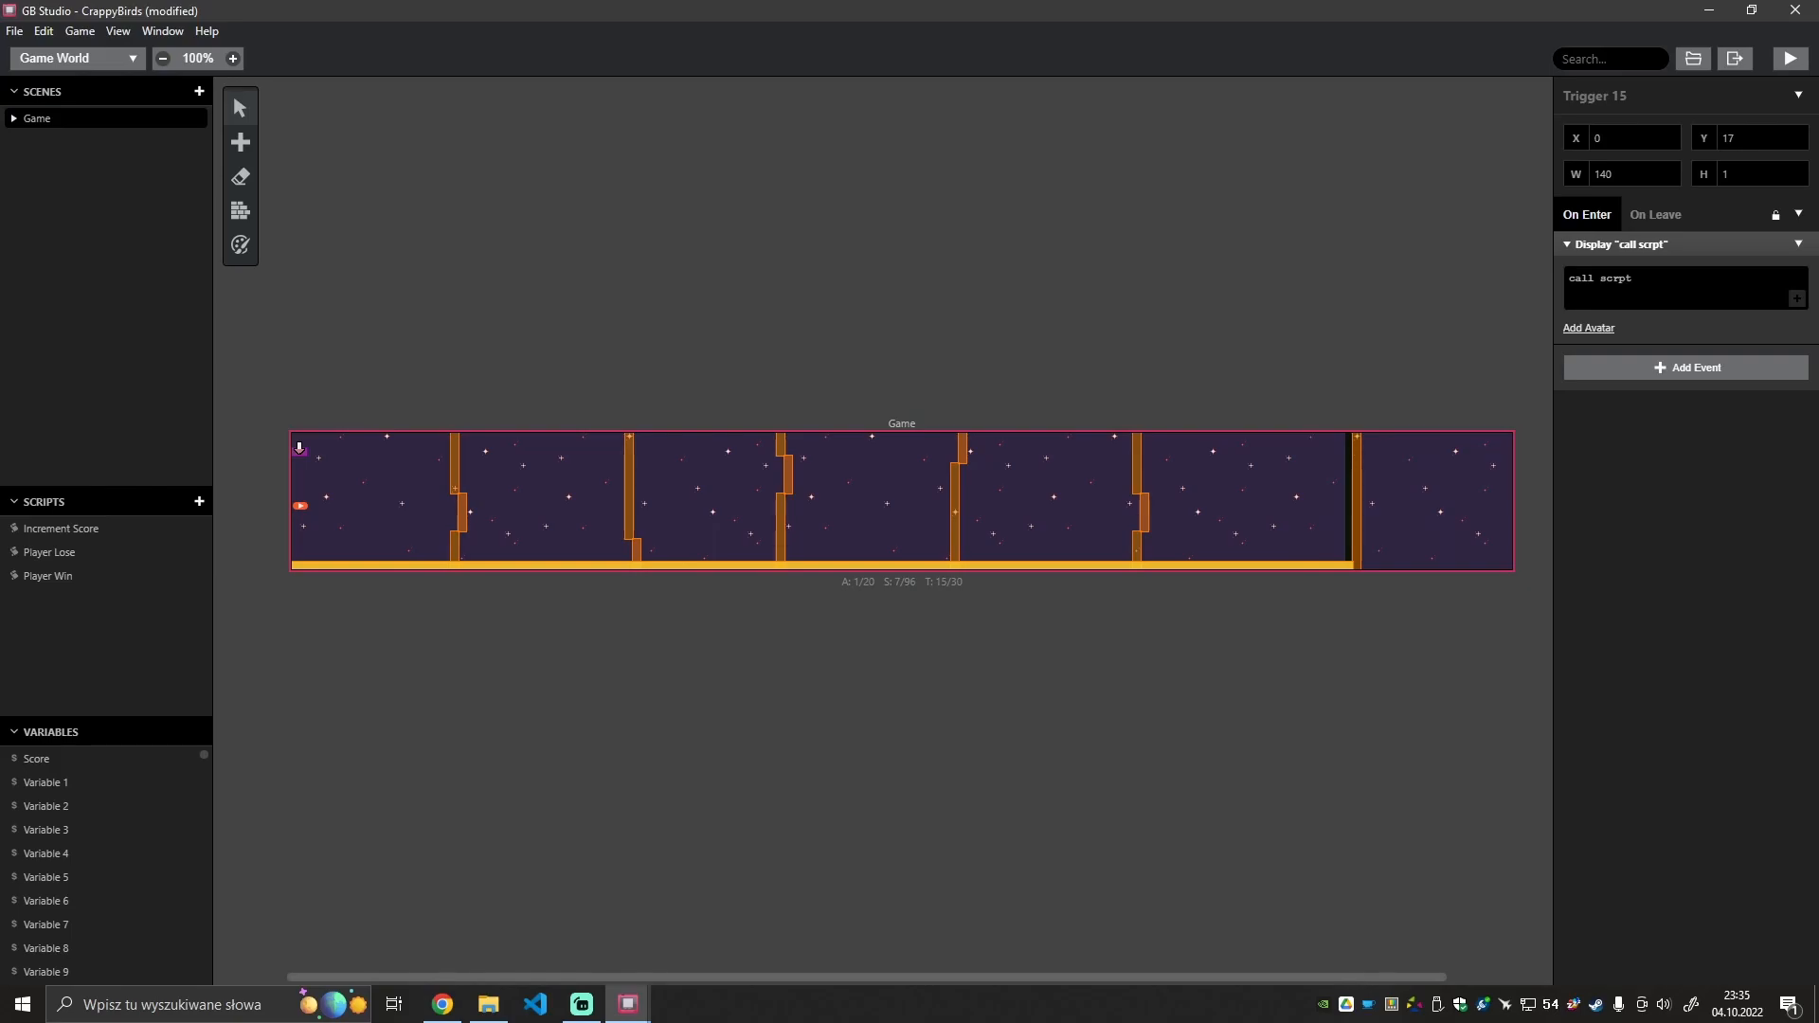
click(1798, 244)
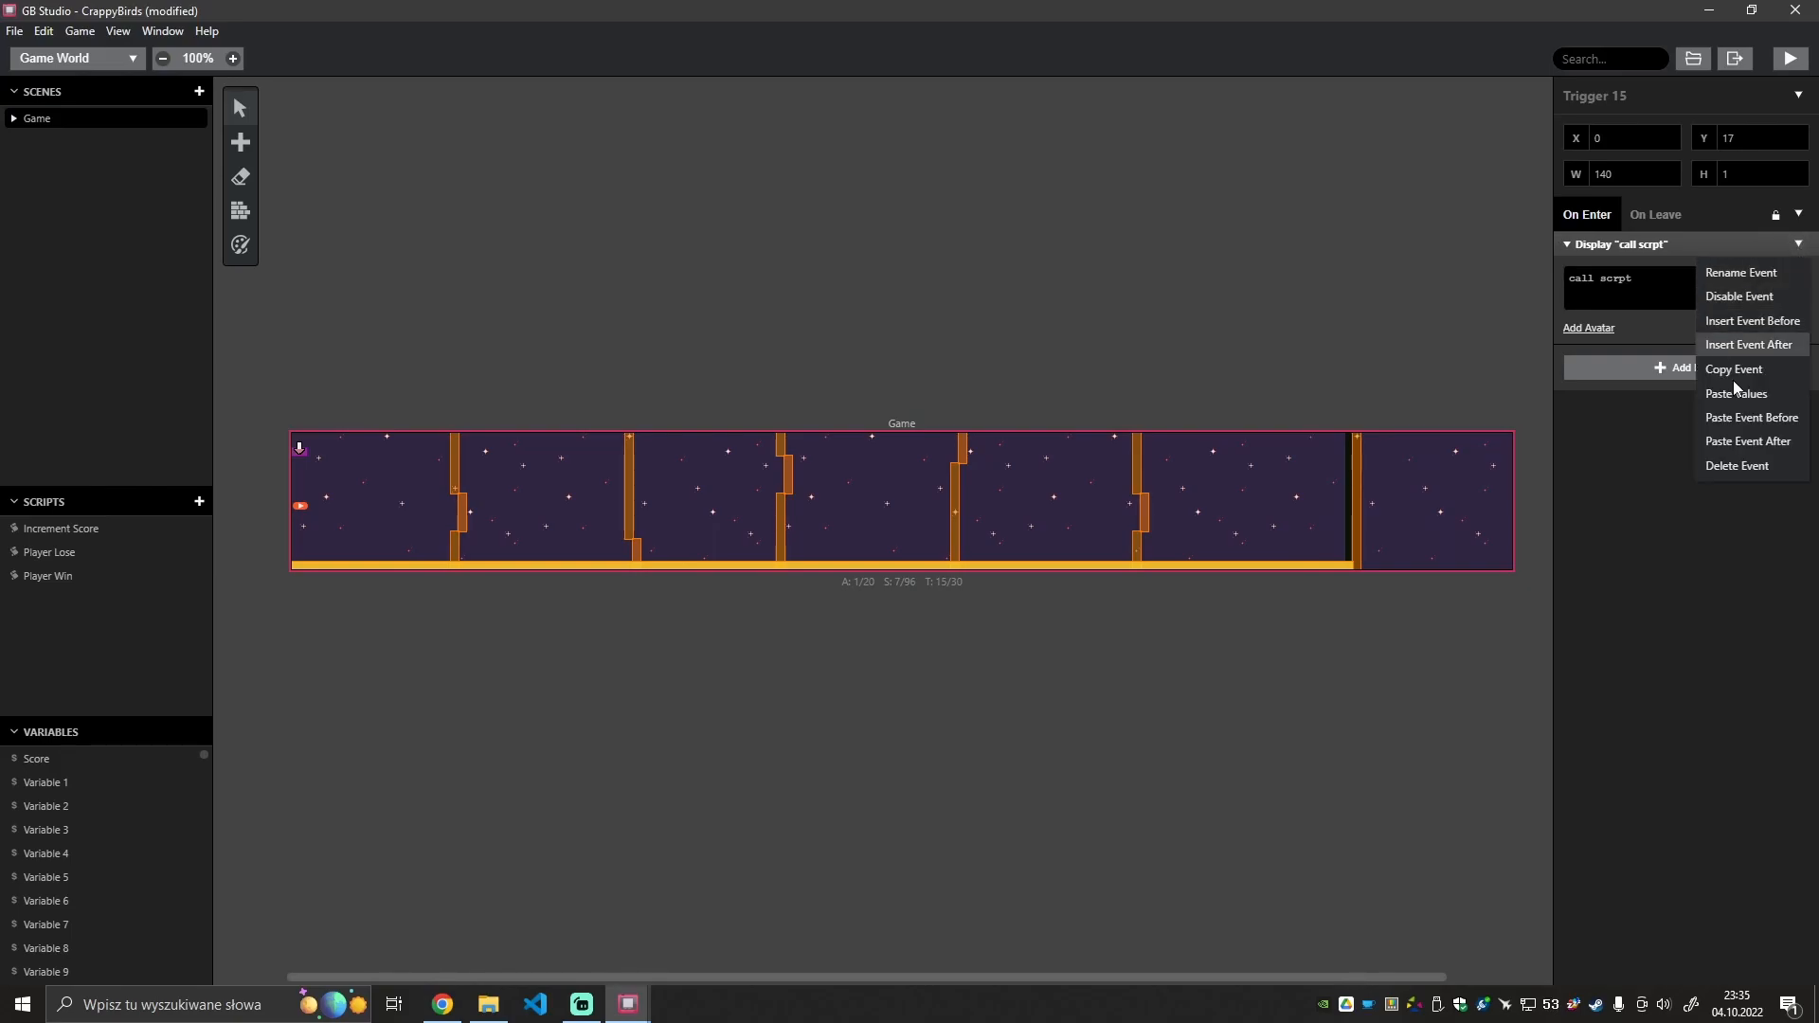
click(1739, 468)
Add a Call Script event to the bottom-edge trigger's On Enter script and set it to run Player Lose.
click(1666, 258)
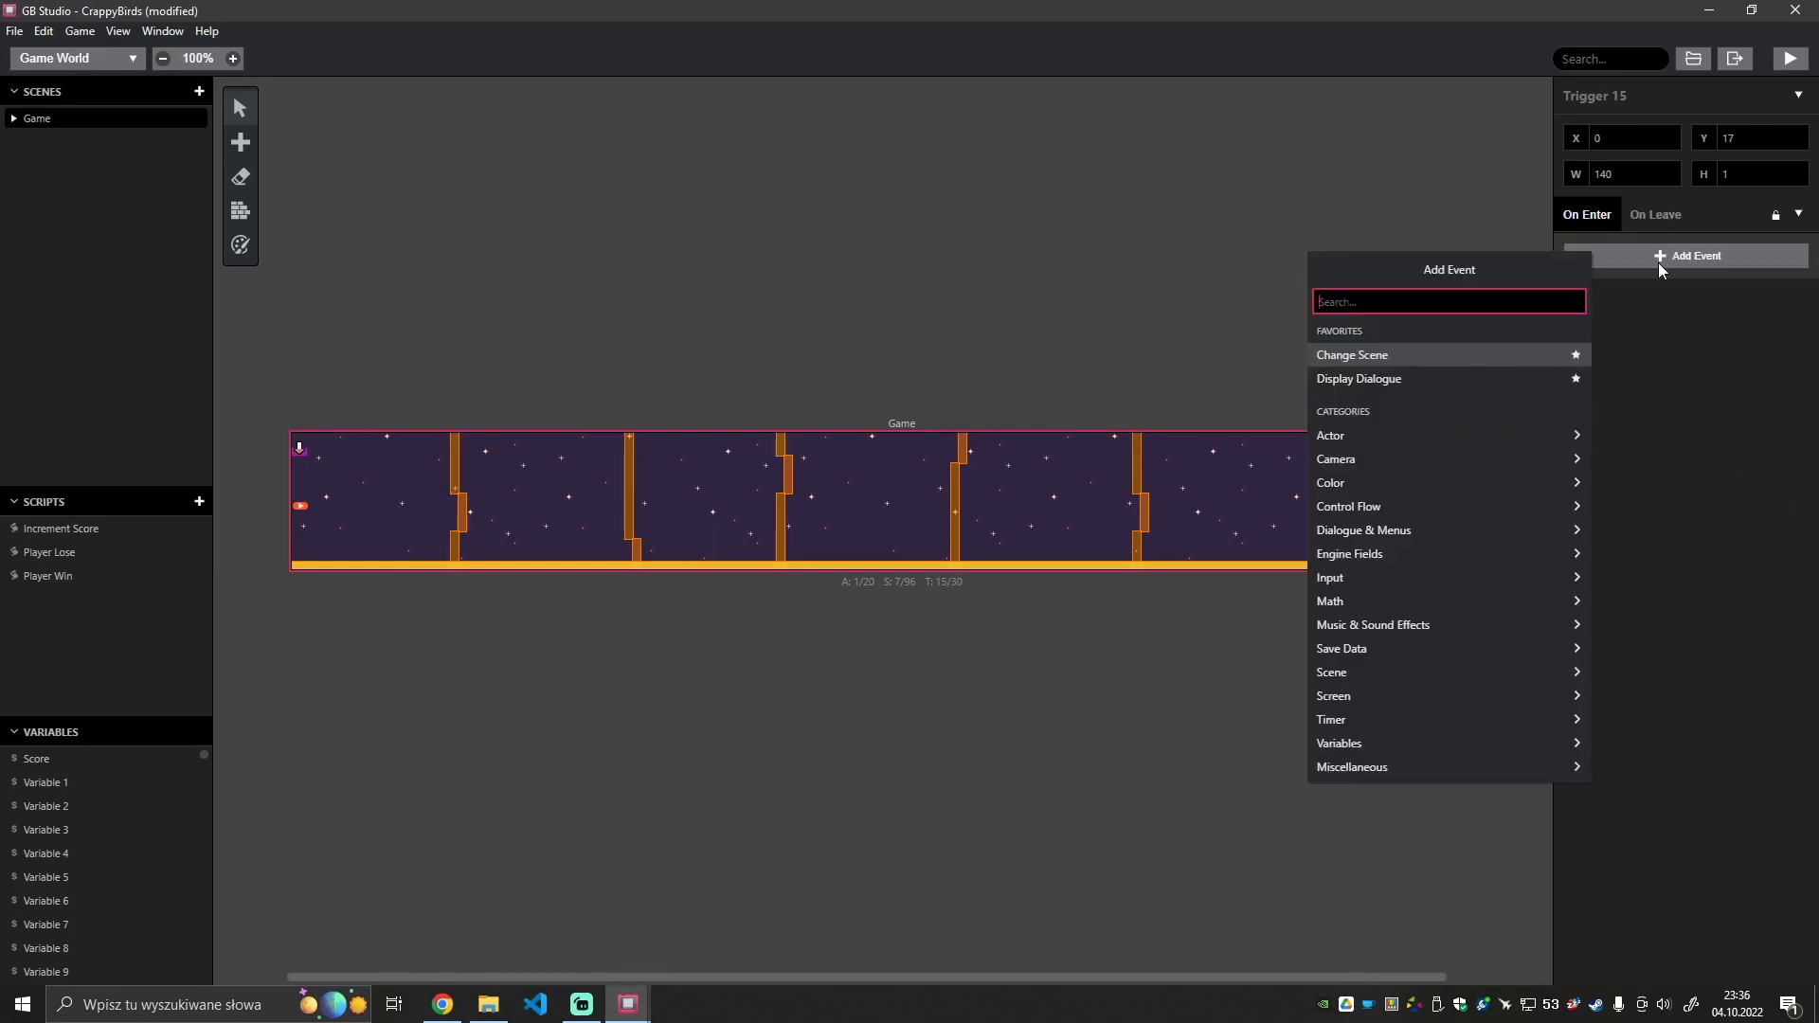
text(script)
key(Return)
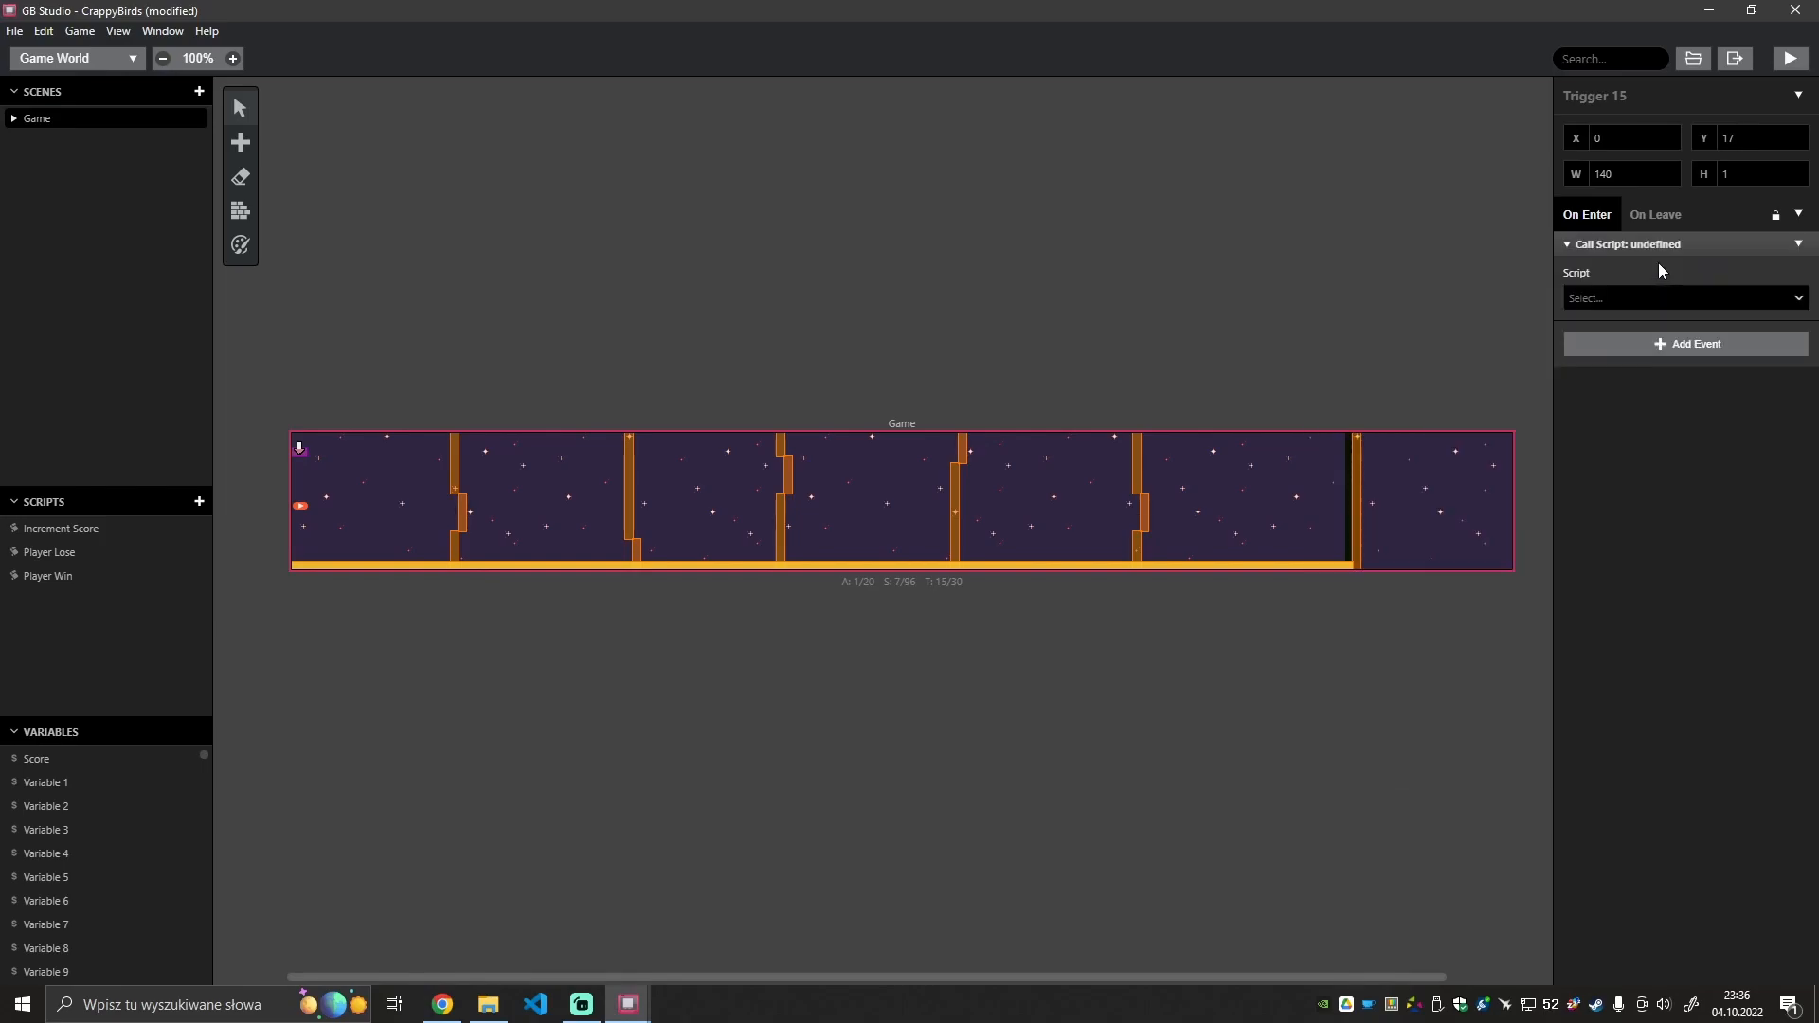
click(1633, 299)
click(1628, 352)
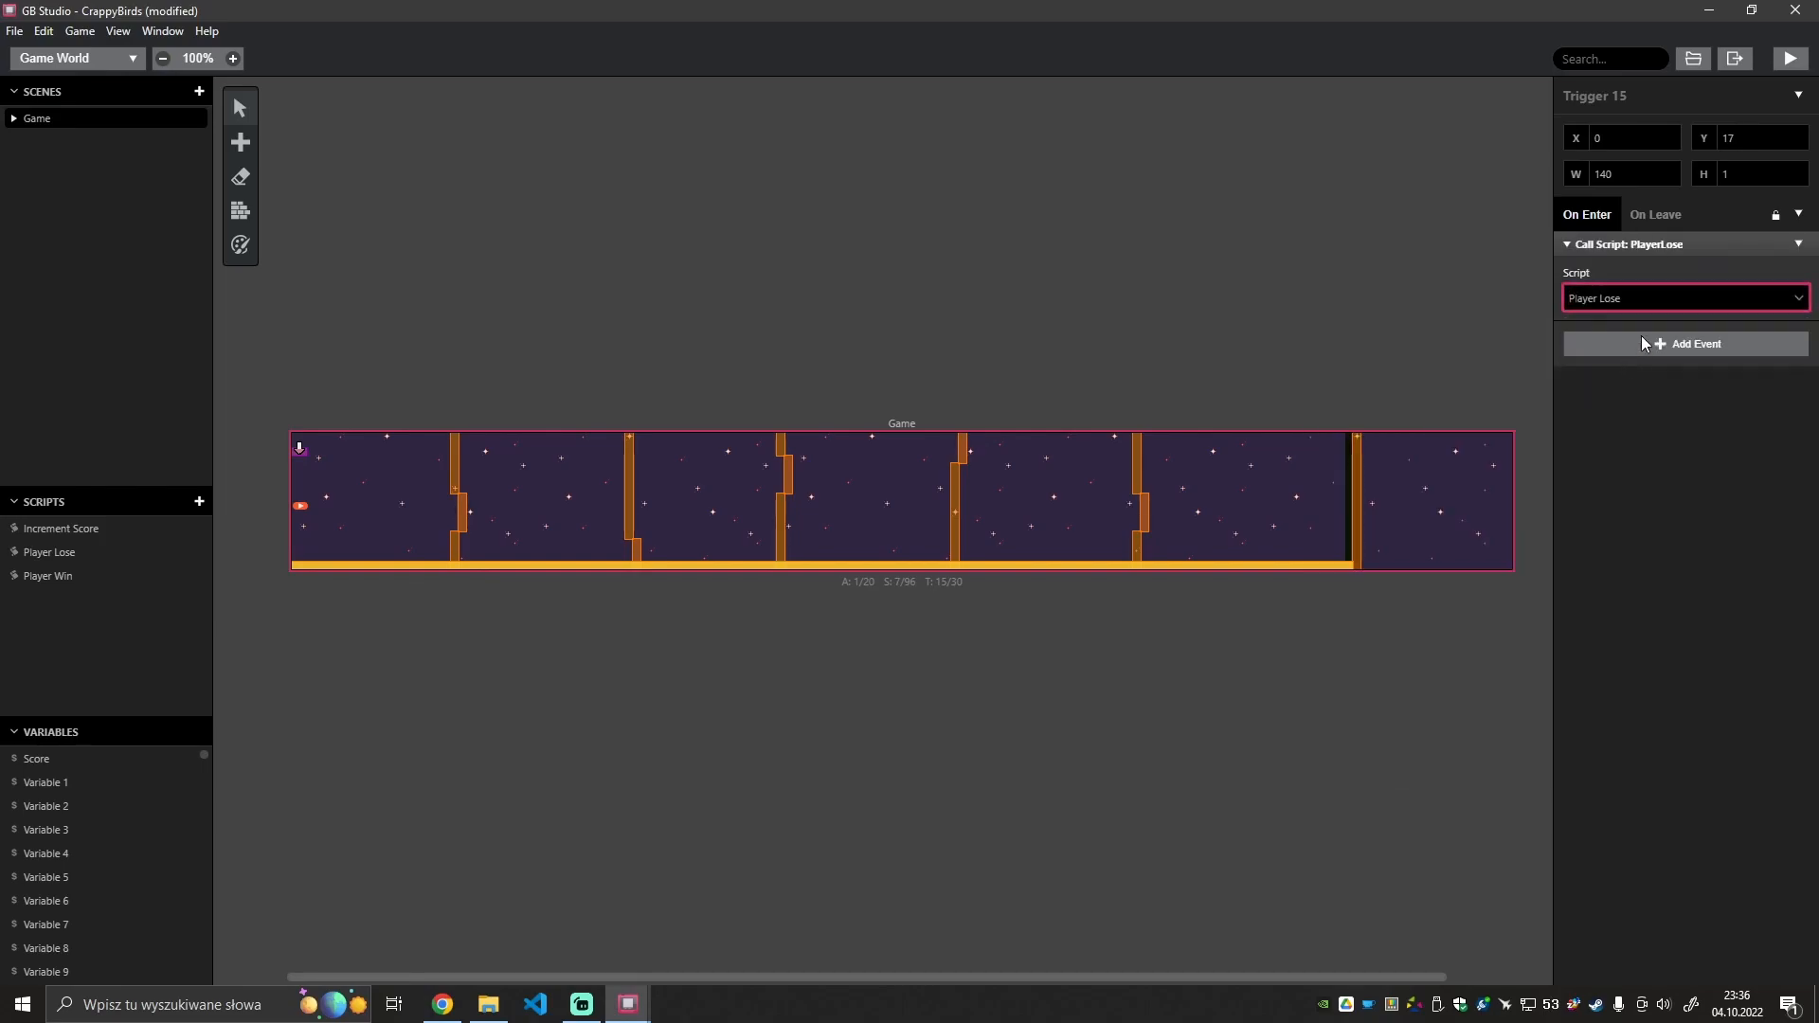
Run the game, steer through the first two pillar gaps, let the arrow hit the bottom edge, and close the game window.
click(1789, 58)
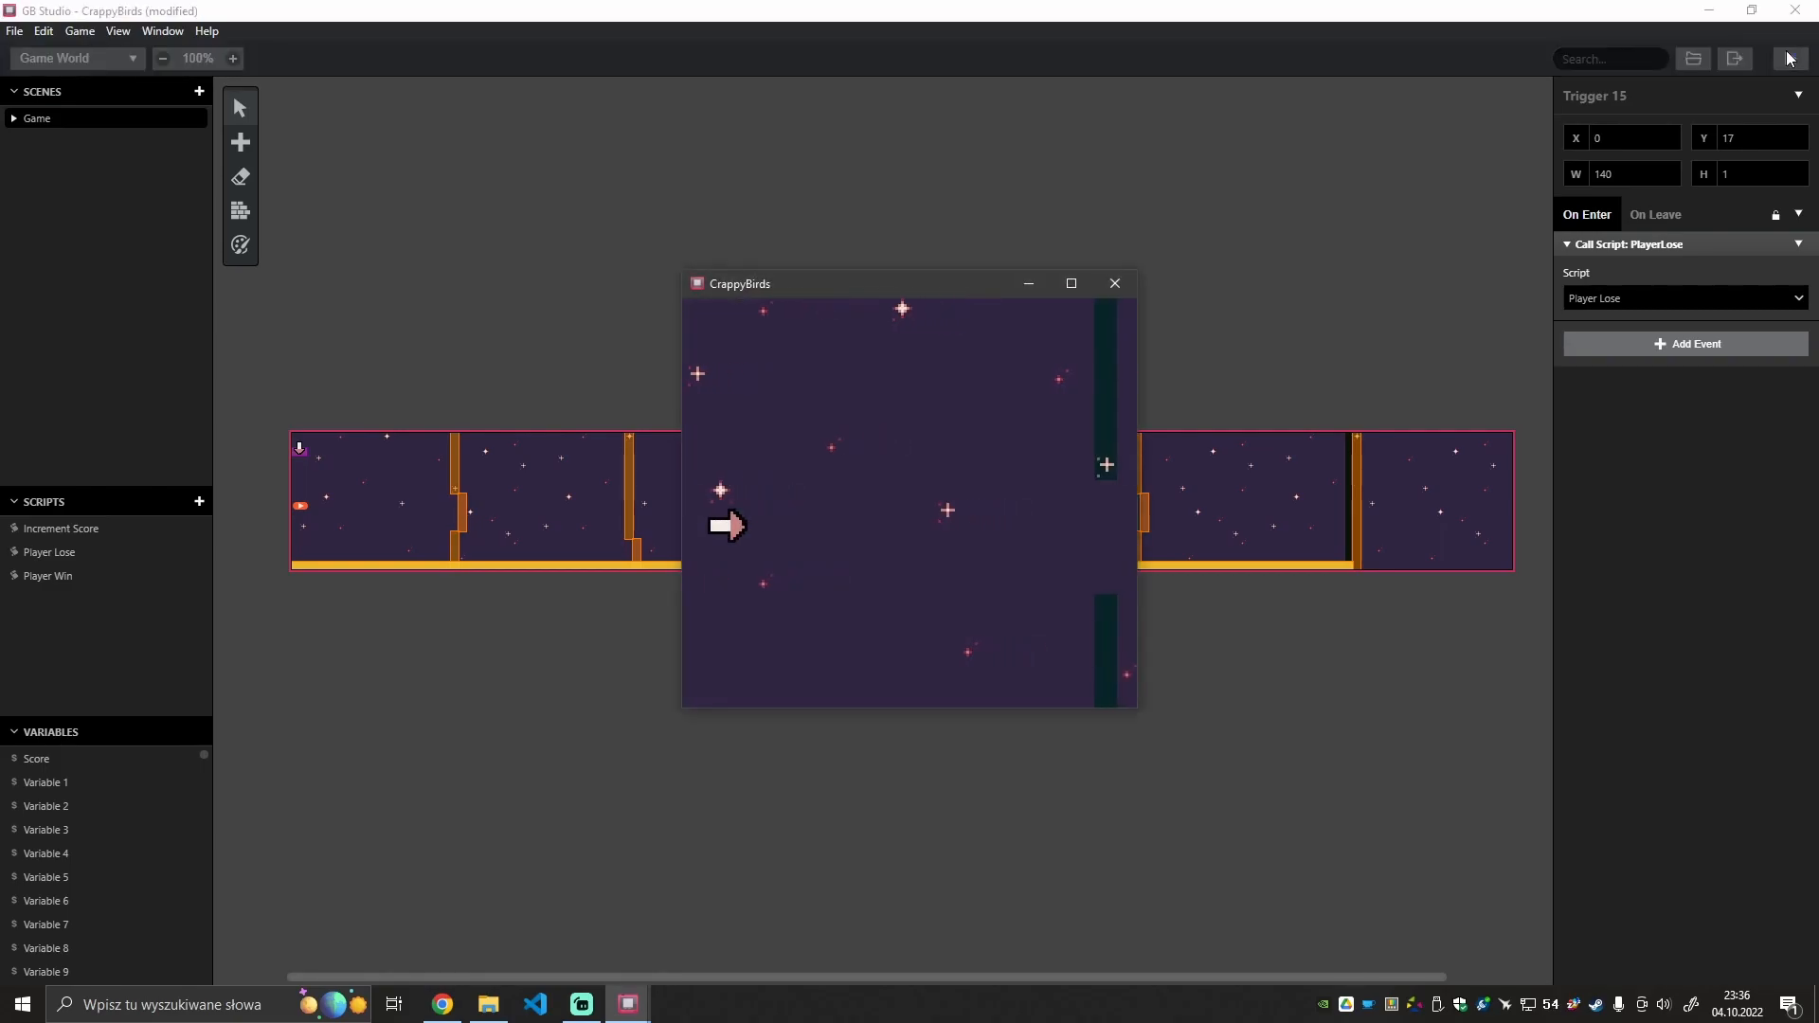
key(z)
key(z)
key(z)
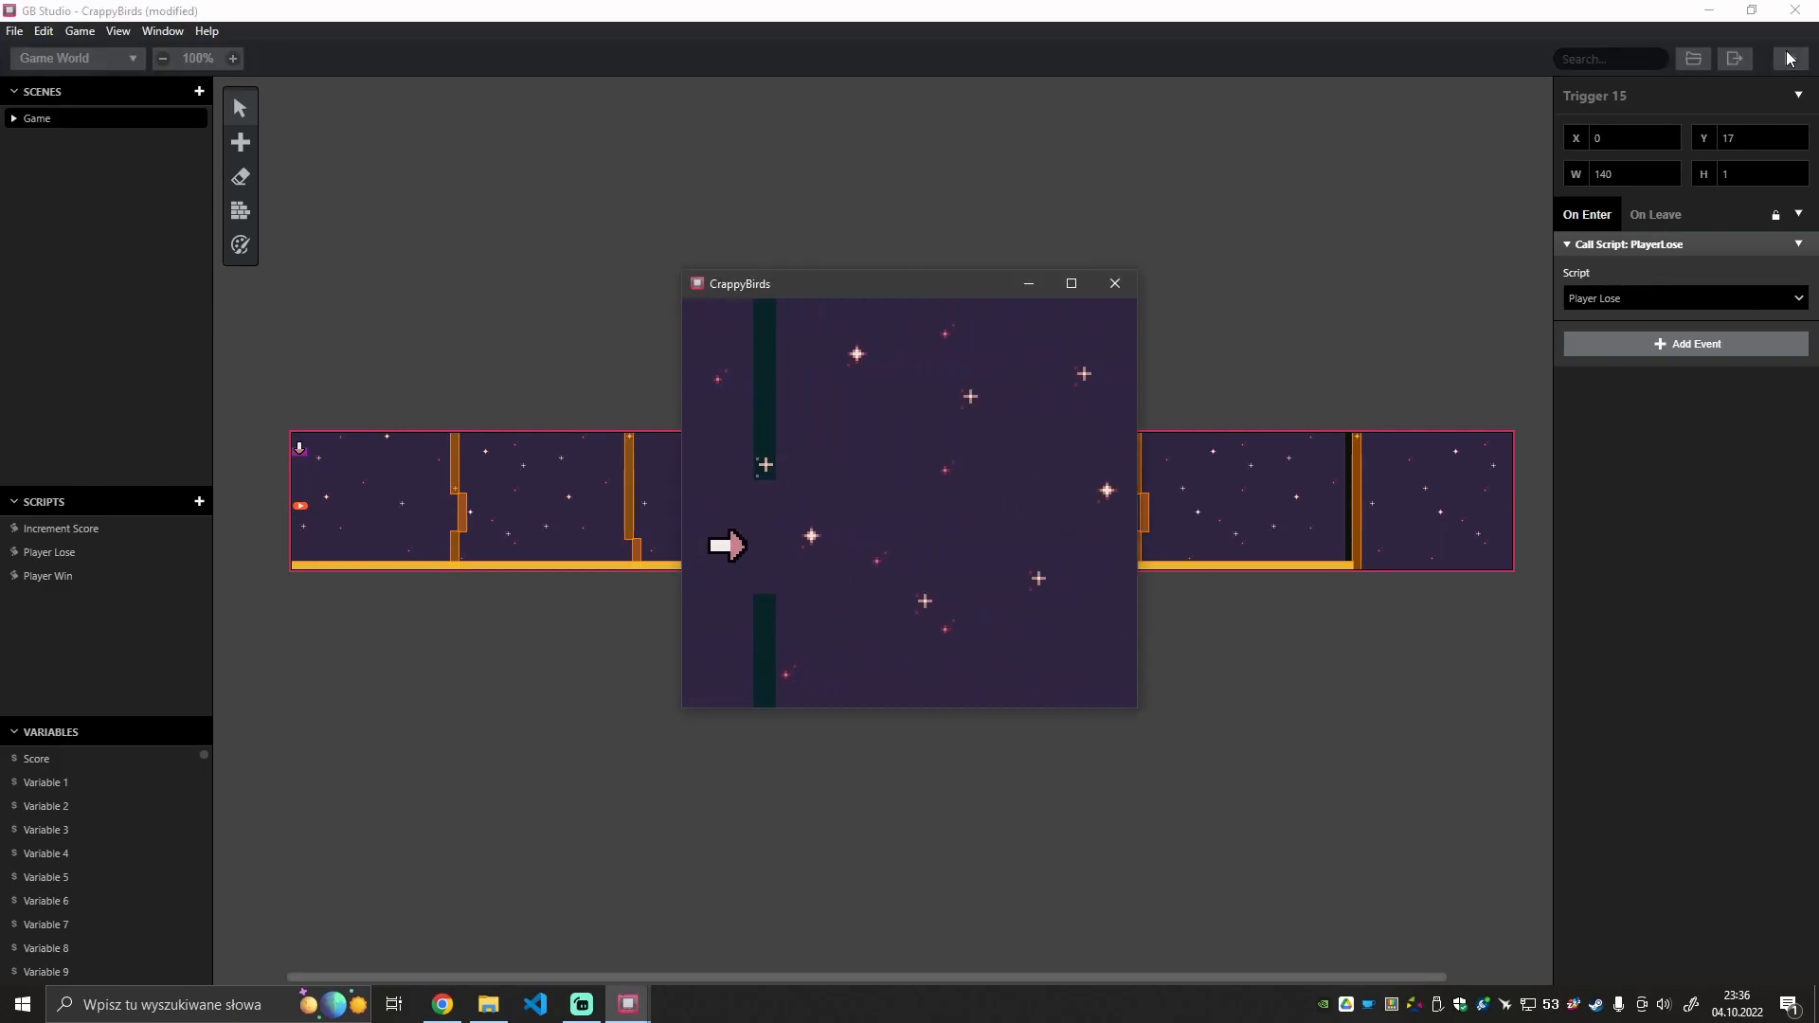
key(z)
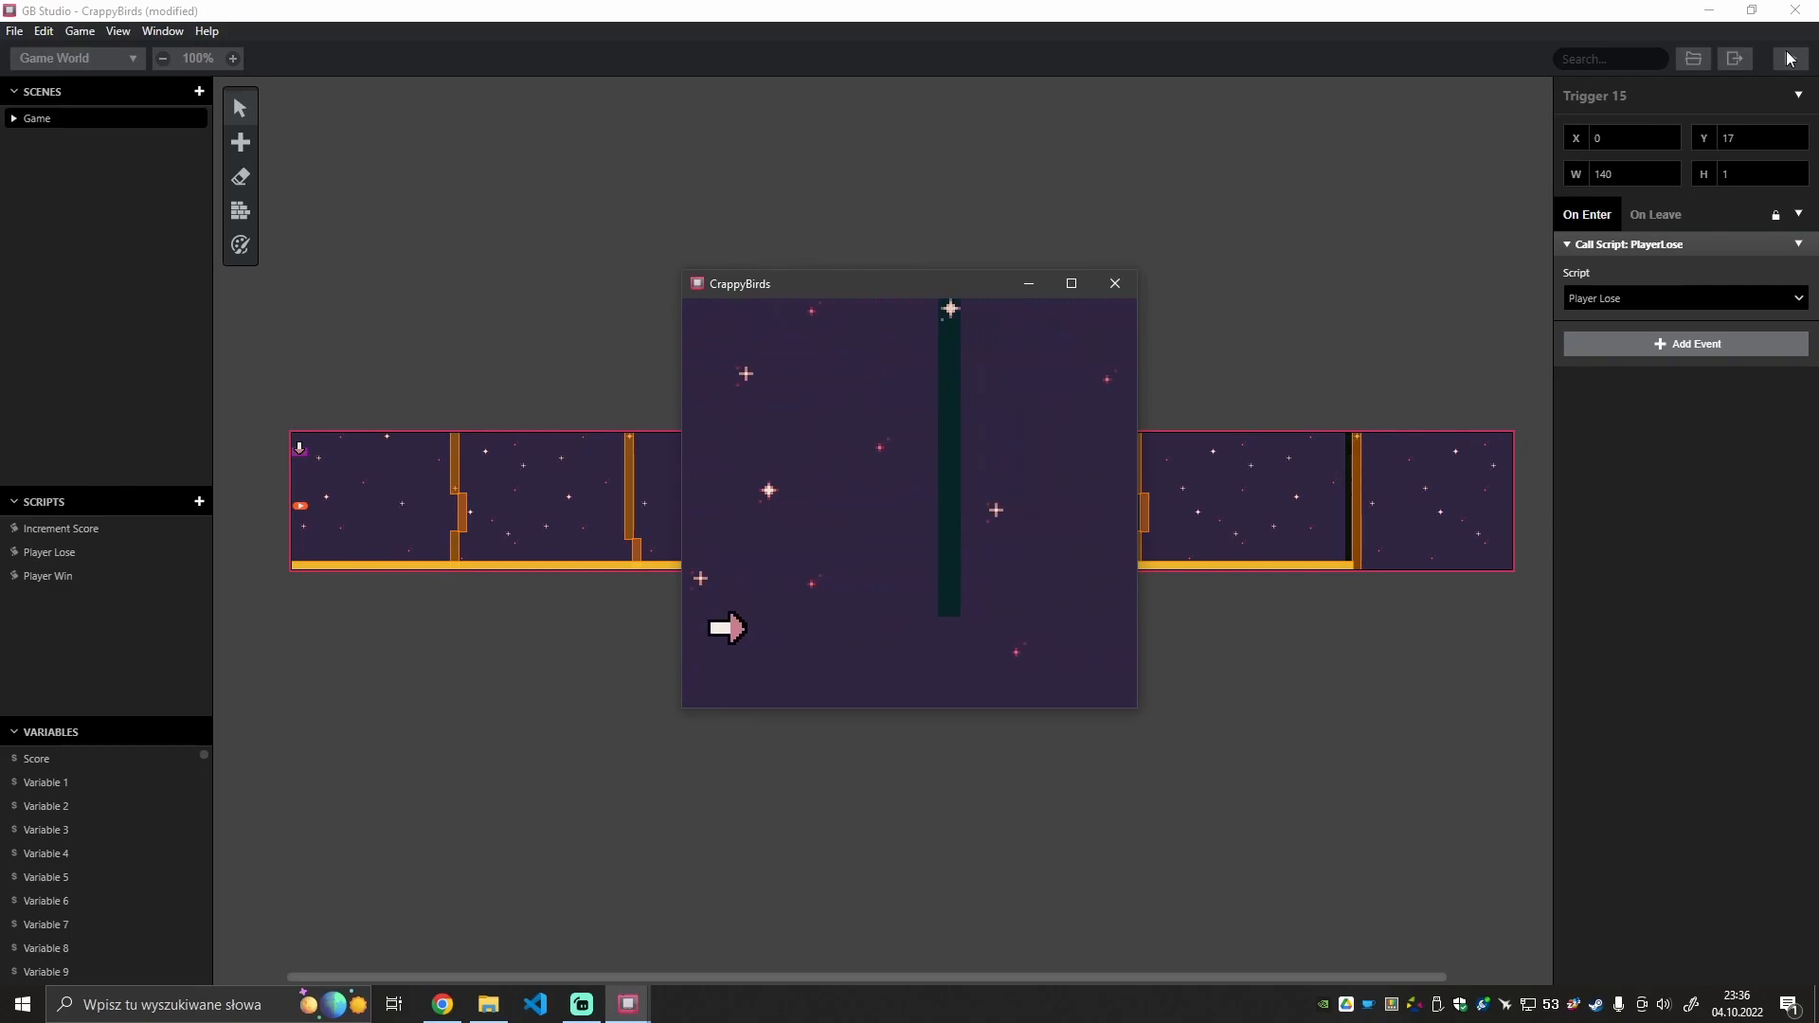
key(z)
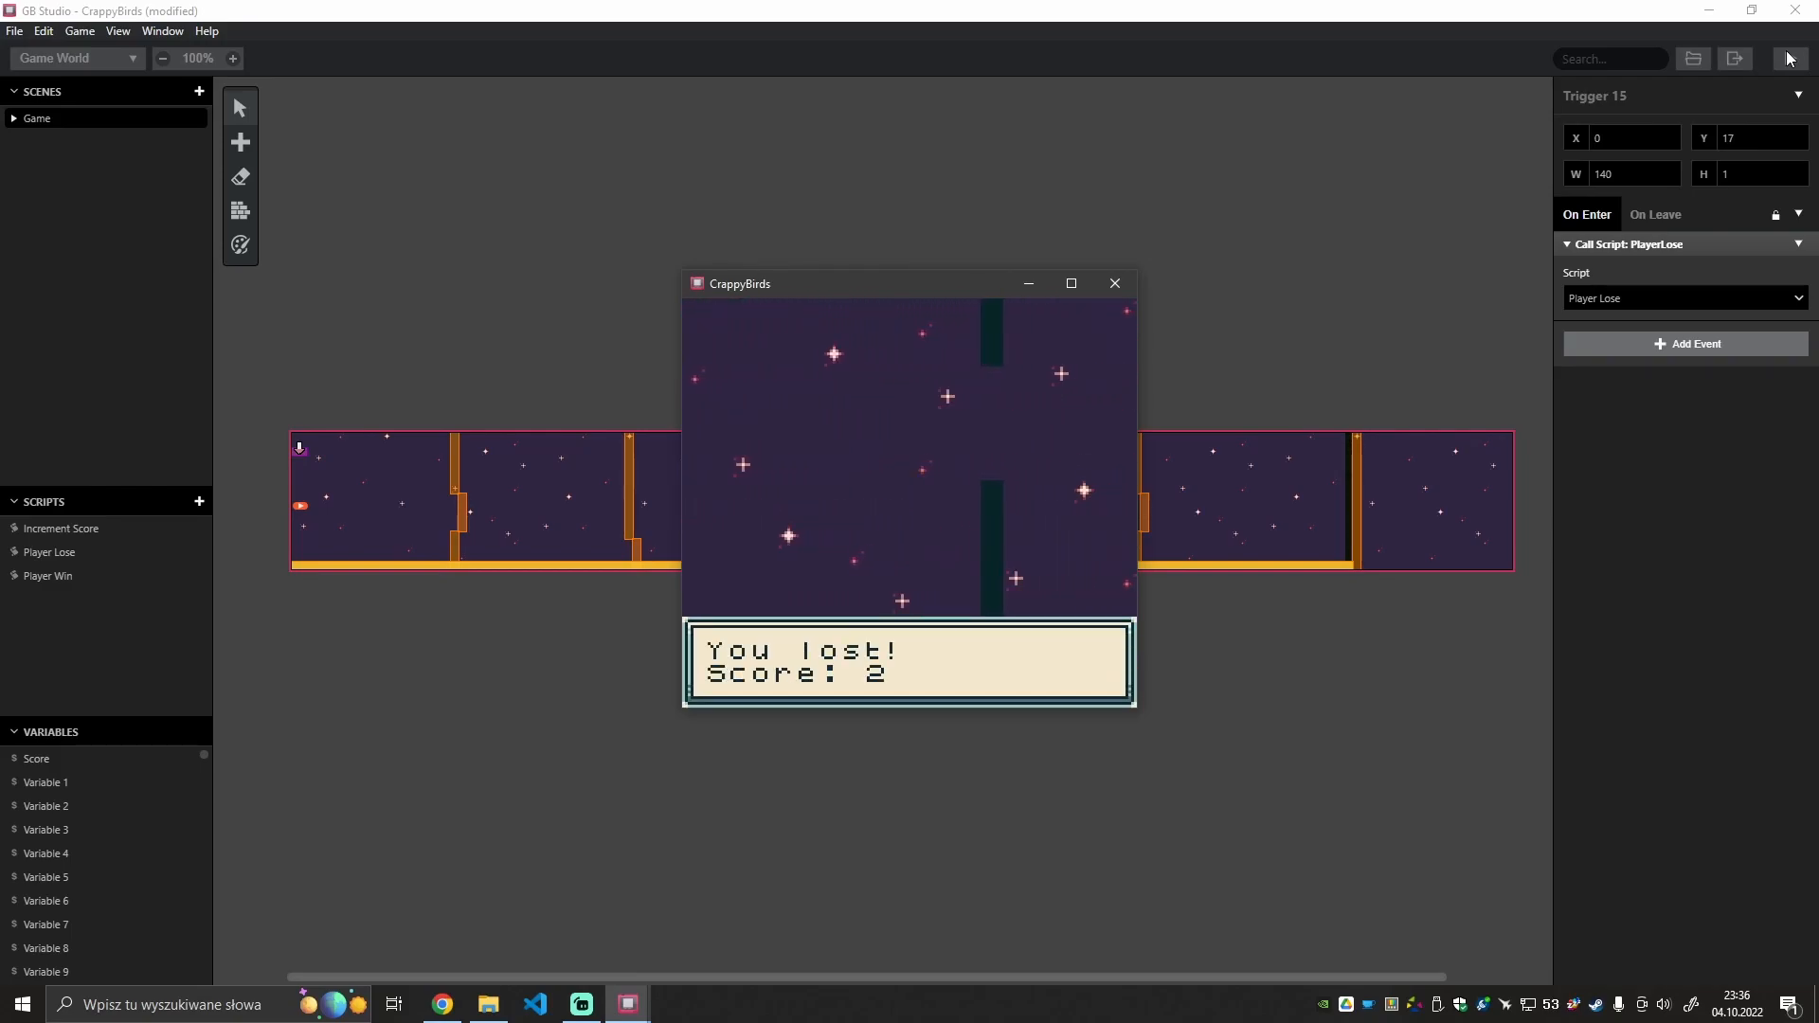
click(1115, 283)
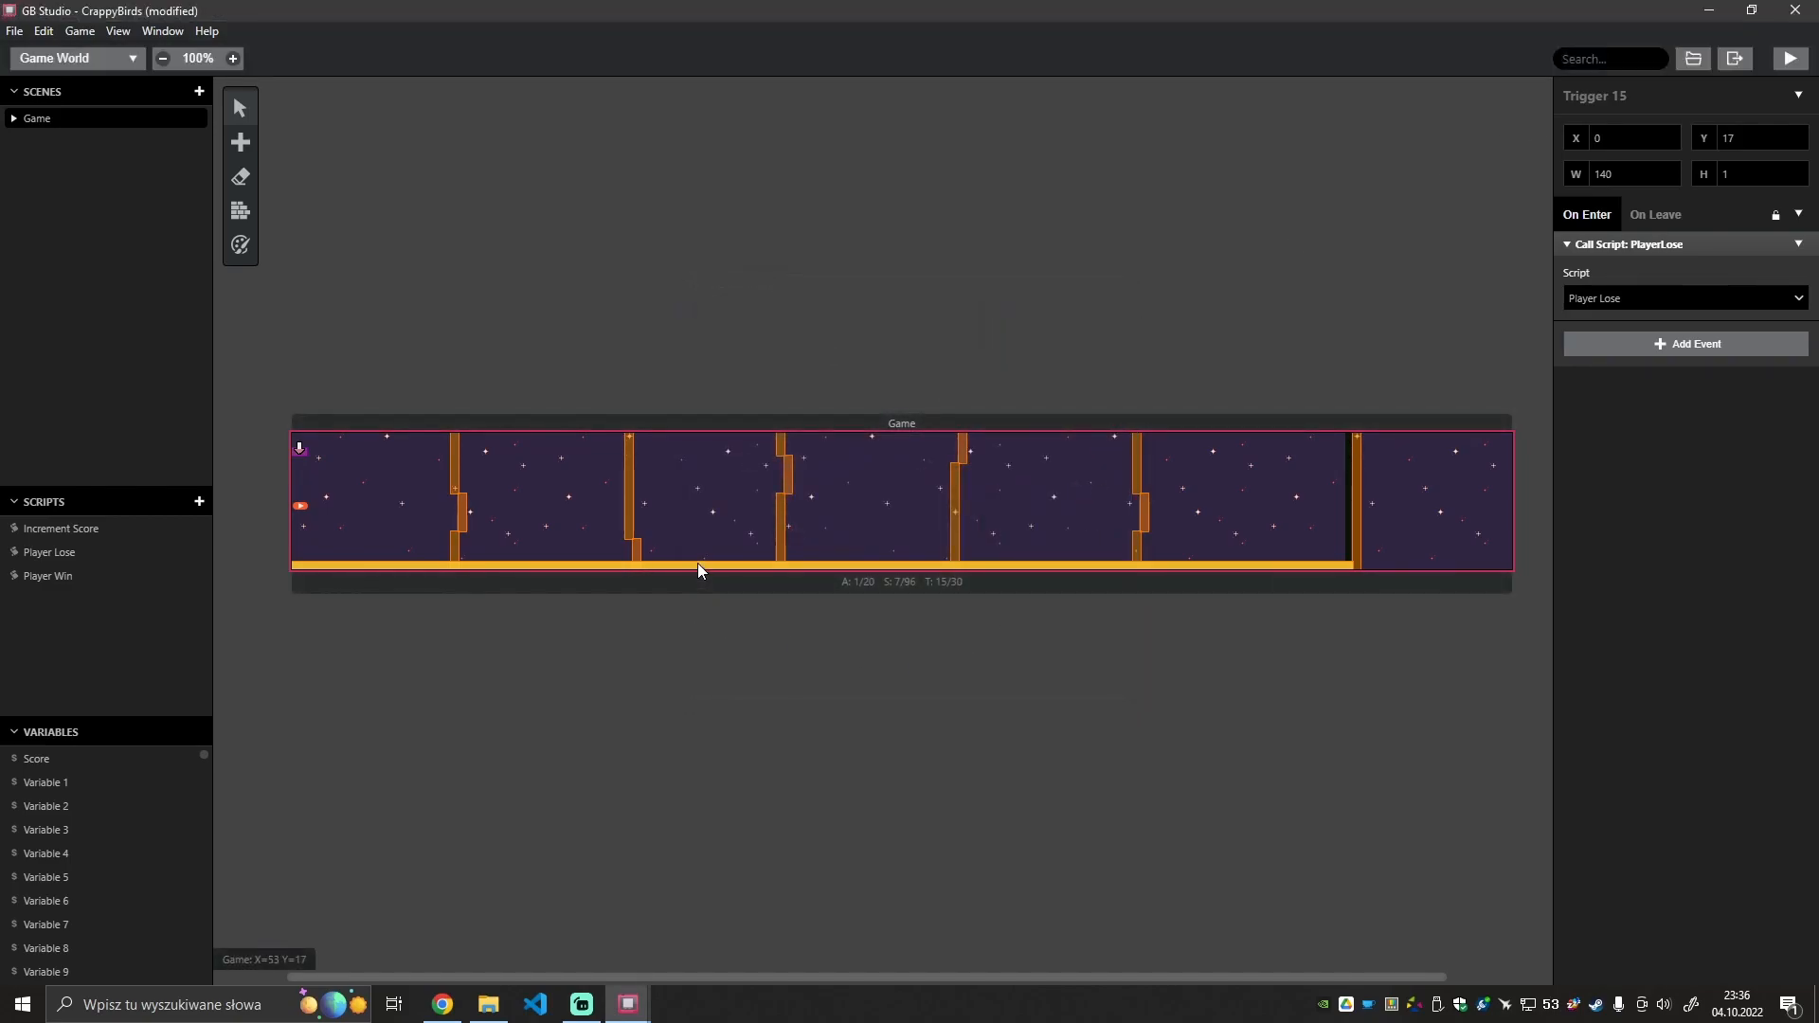
Playtest the game in full screen, steering the arrow through the gaps of the successive pillars.
click(928, 674)
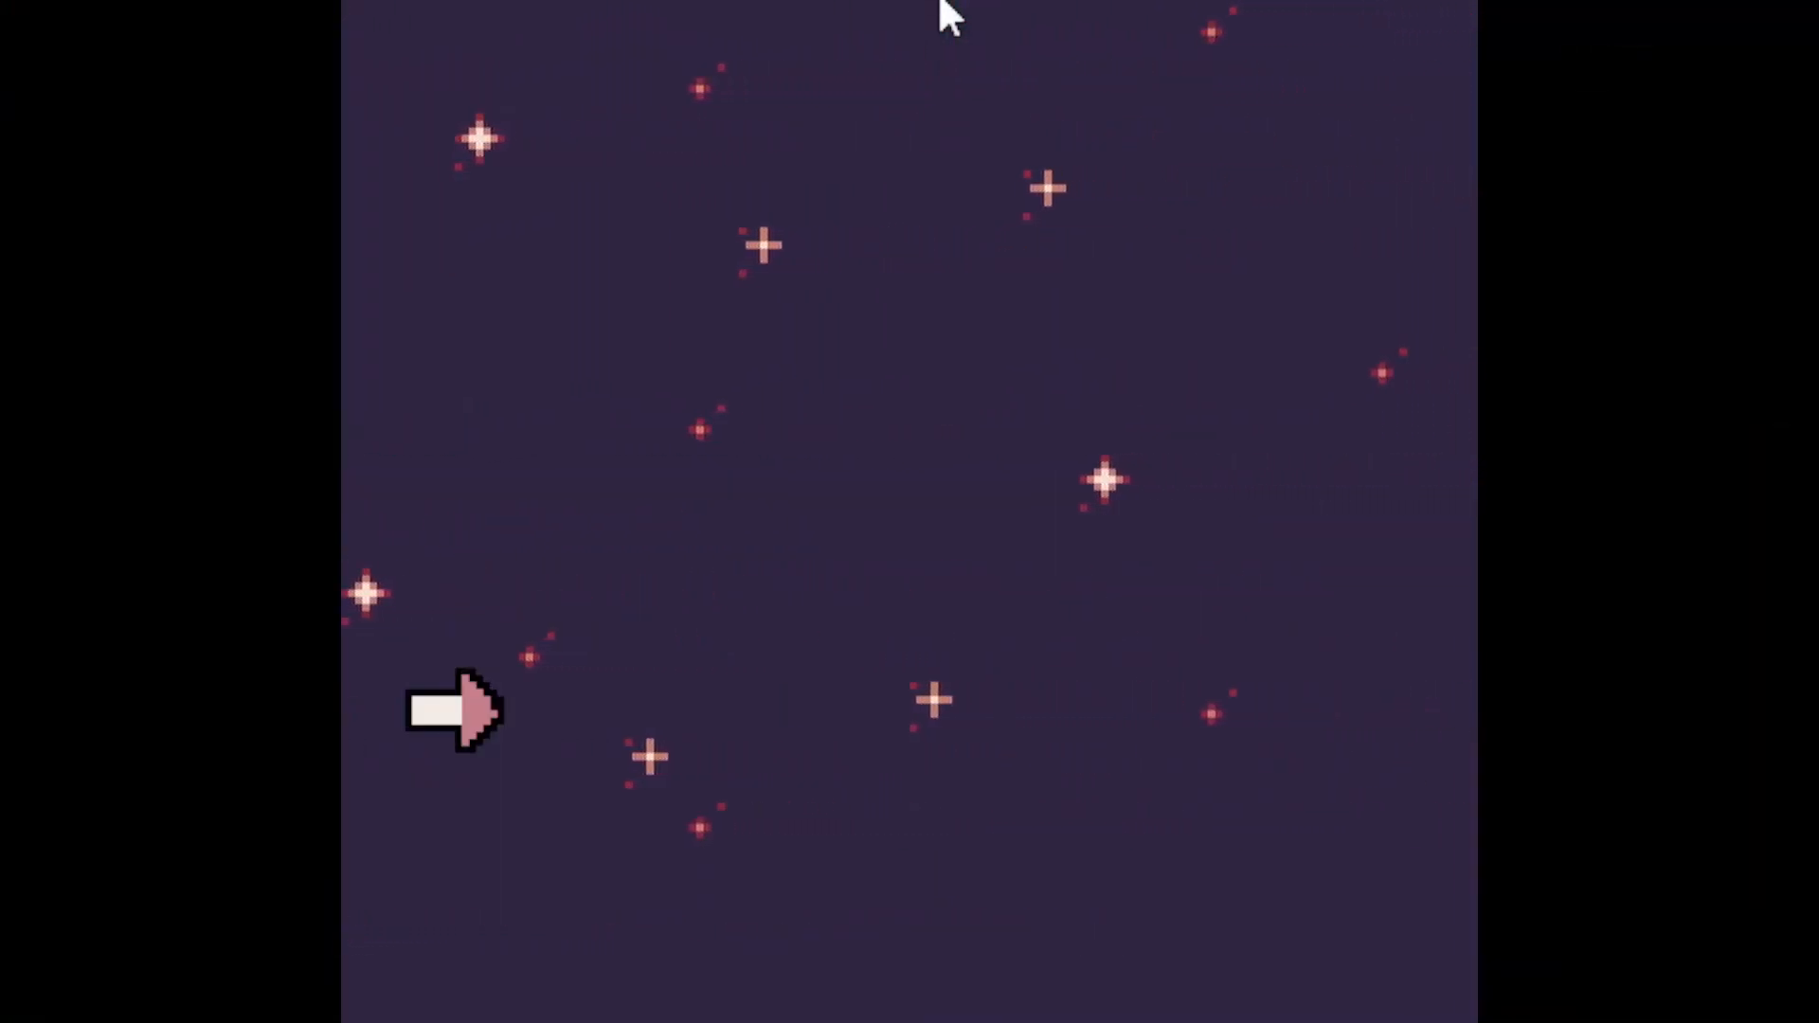
key(space)
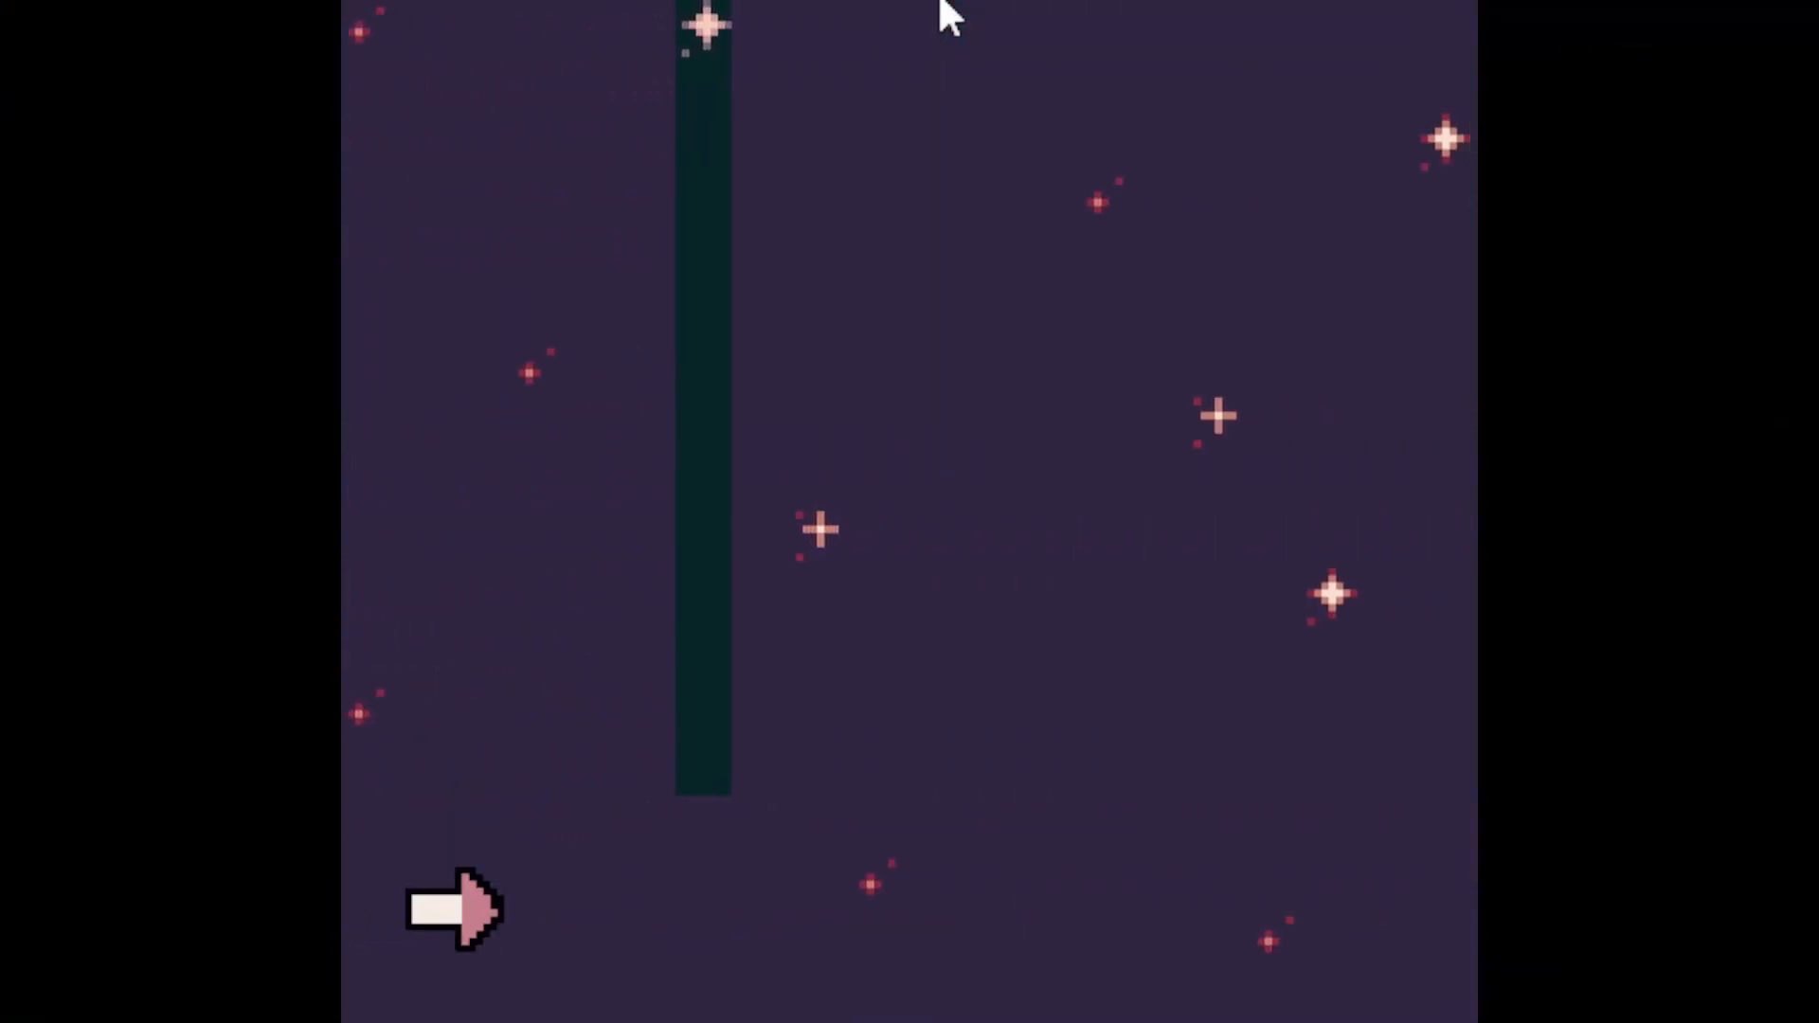
key(space)
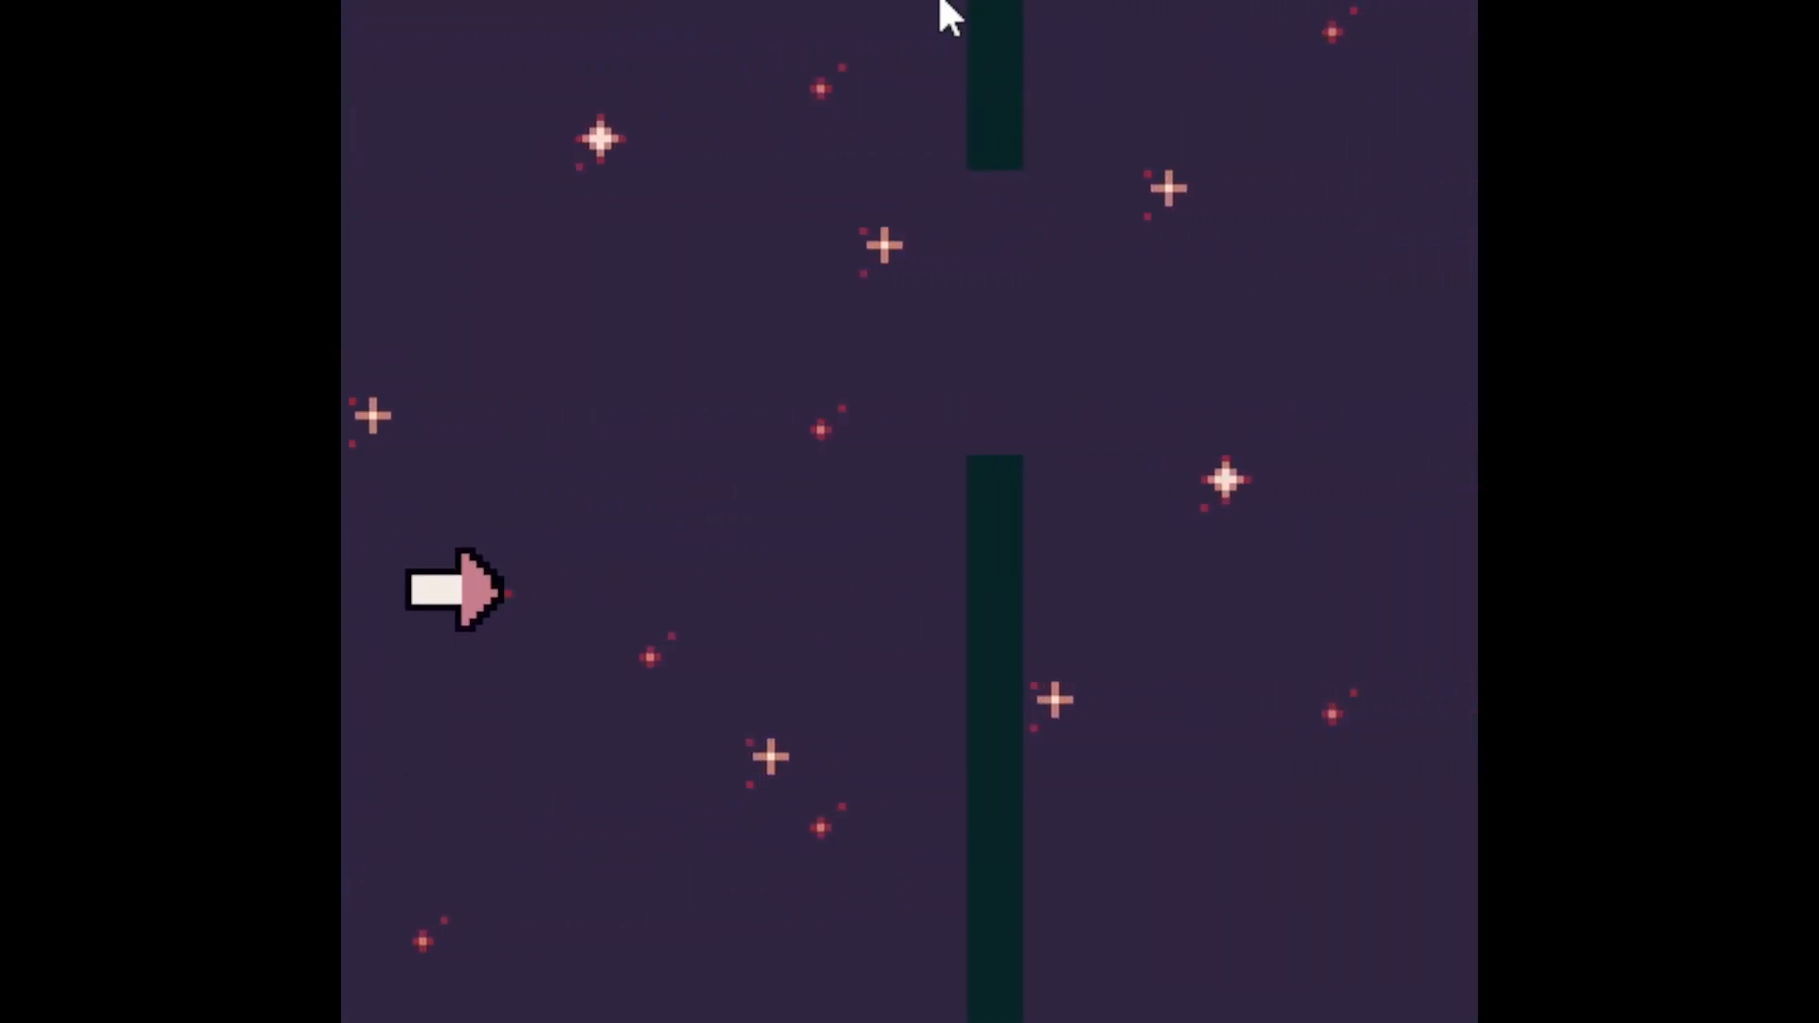
key(space)
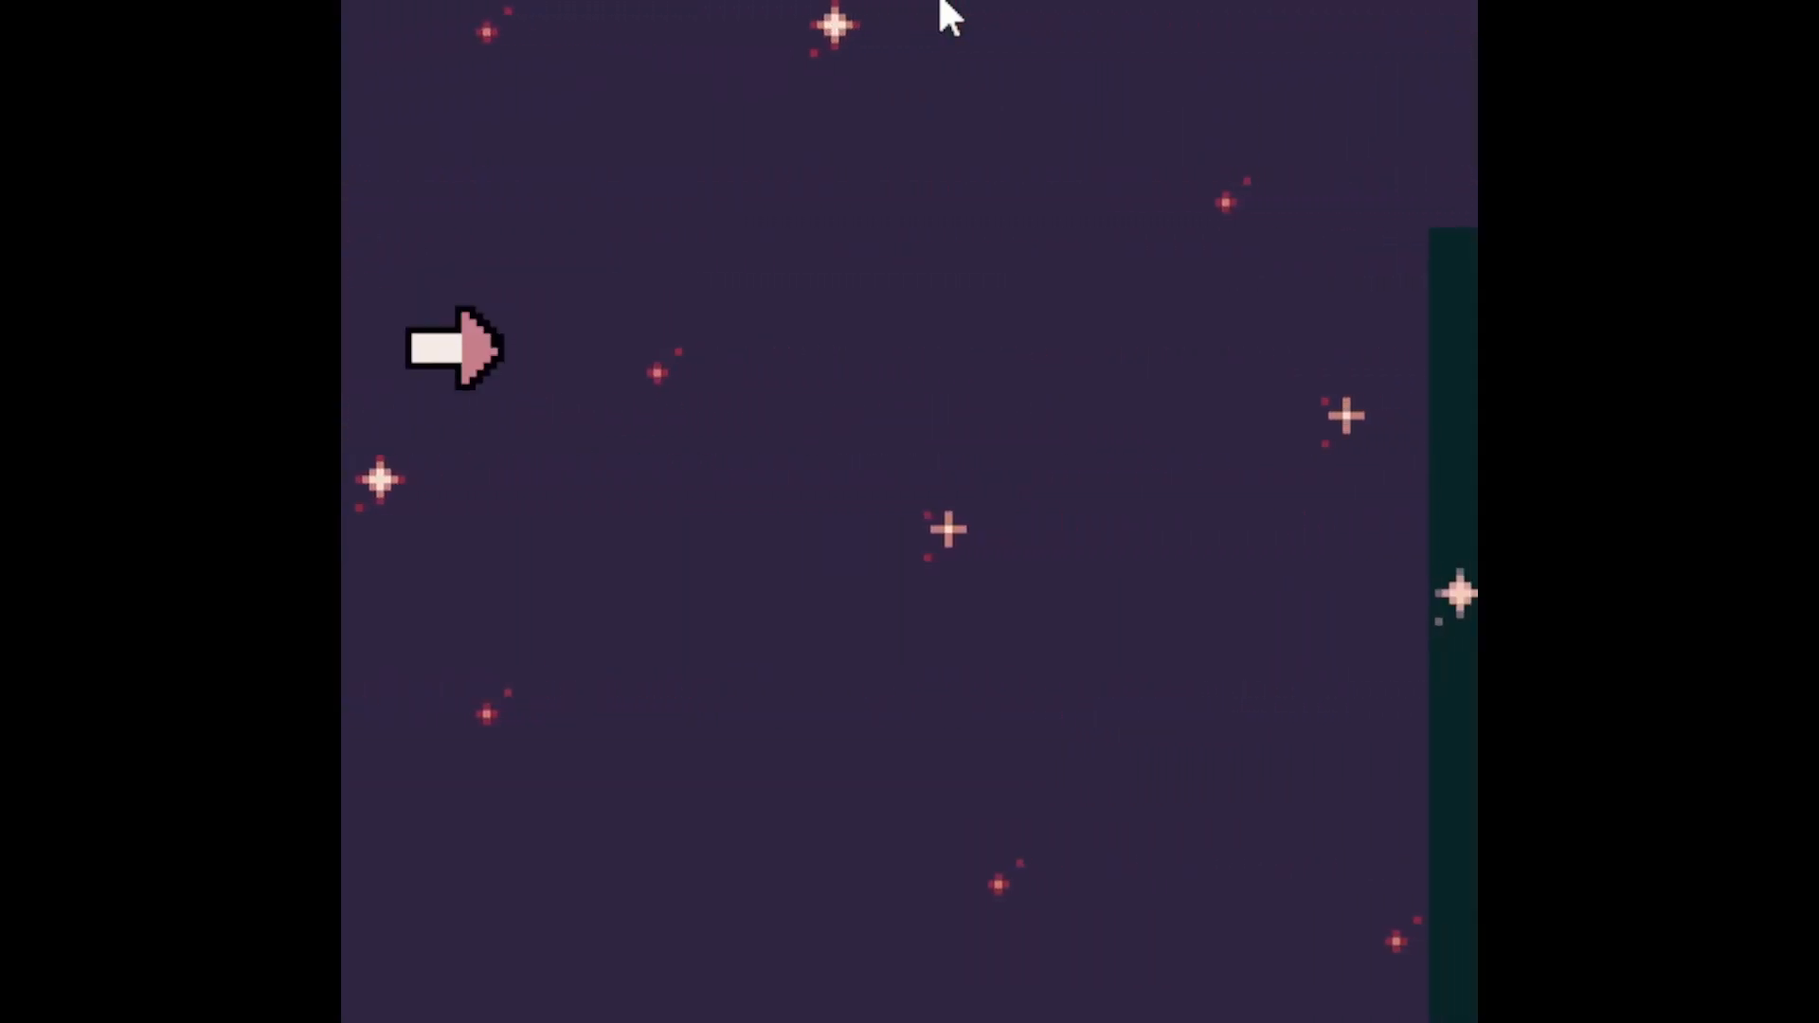
key(space)
key(space)
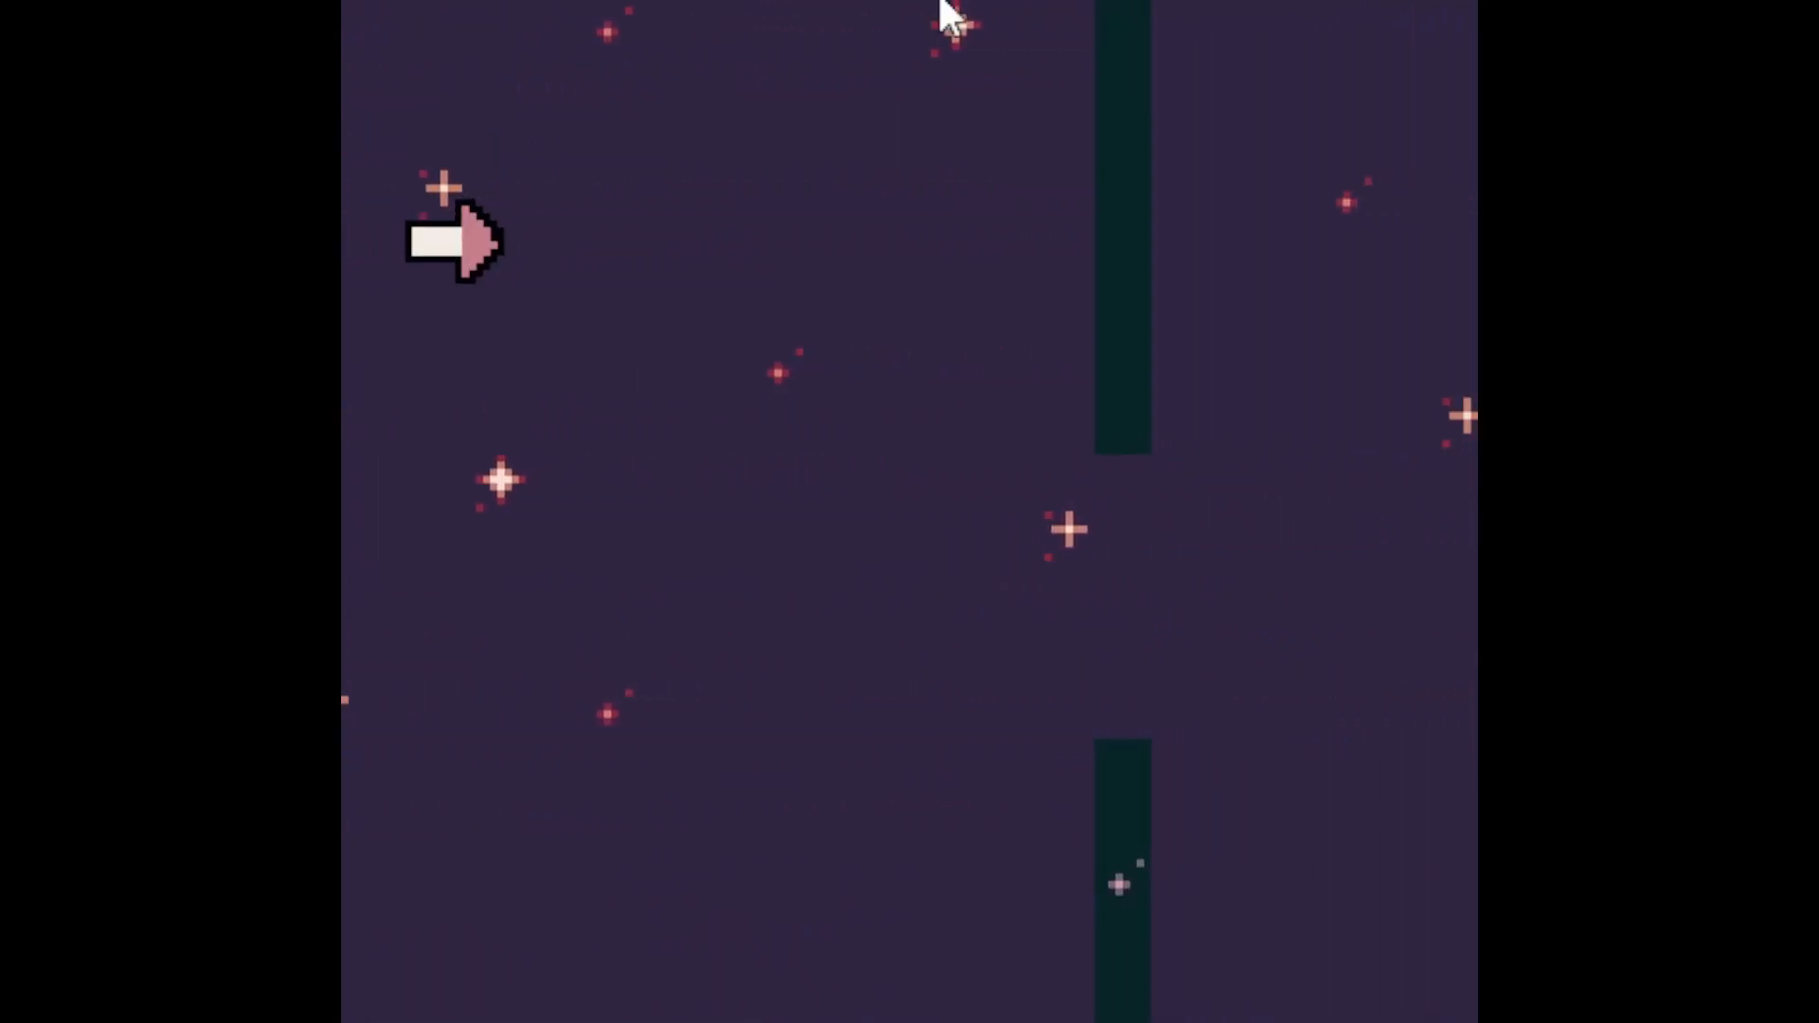